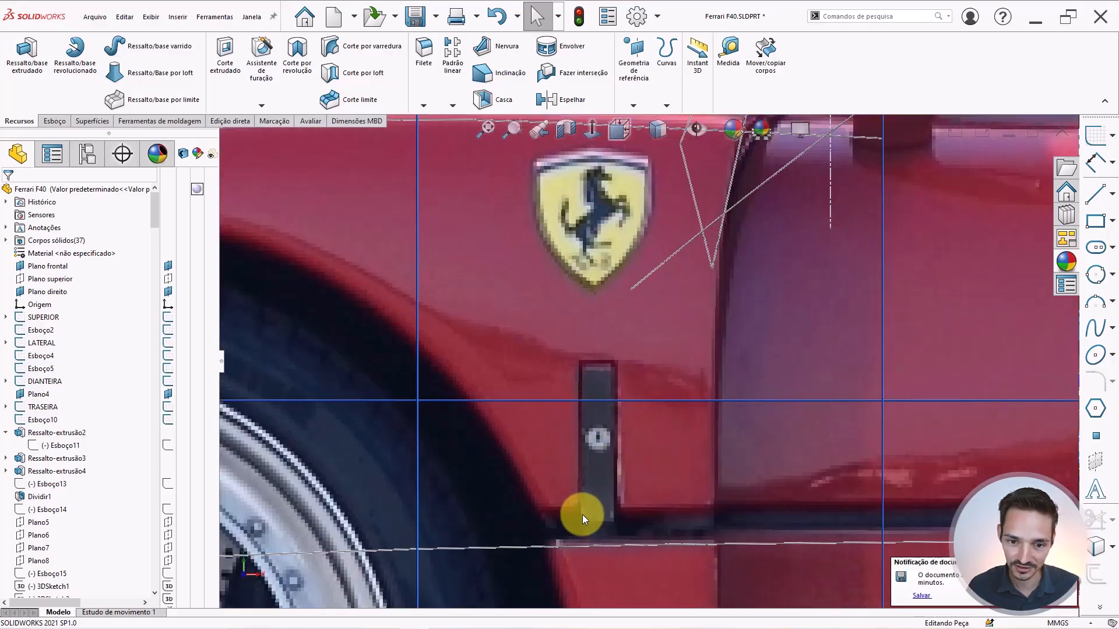
Zoom around the model and view the car's rear reference photo head-on.
{"action": "scroll", "coordinate": [627, 394], "scroll_direction": "down", "scroll_amount": 3}
{"action": "scroll", "coordinate": [638, 380], "scroll_direction": "down", "scroll_amount": 3}
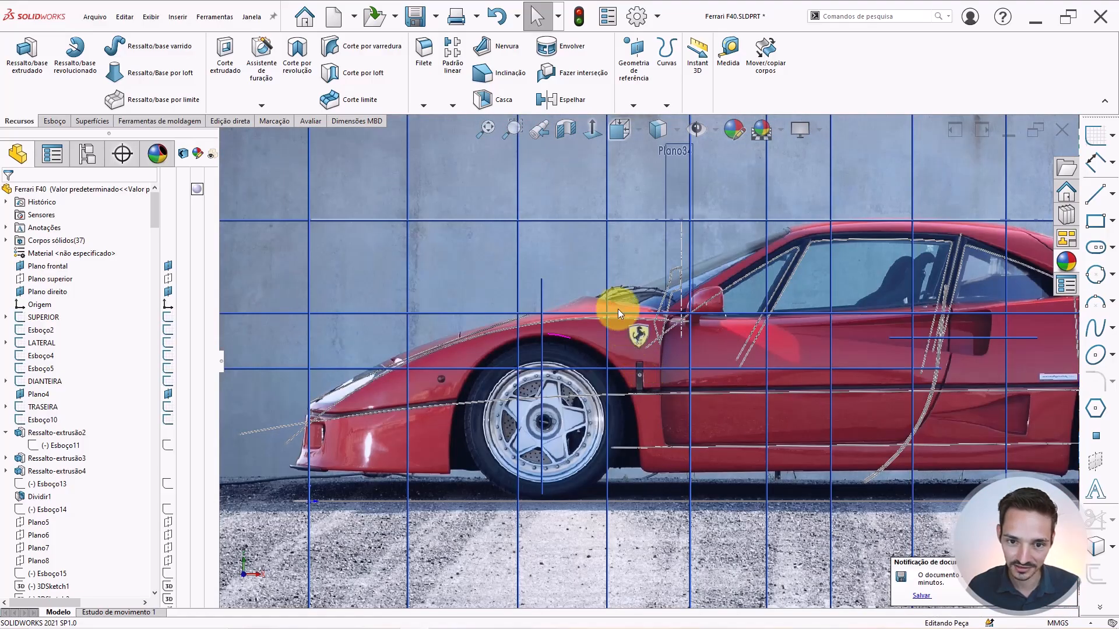
{"action": "scroll", "coordinate": [874, 321], "scroll_direction": "down", "scroll_amount": 5}
{"action": "scroll", "coordinate": [920, 350], "scroll_direction": "up", "scroll_amount": 3}
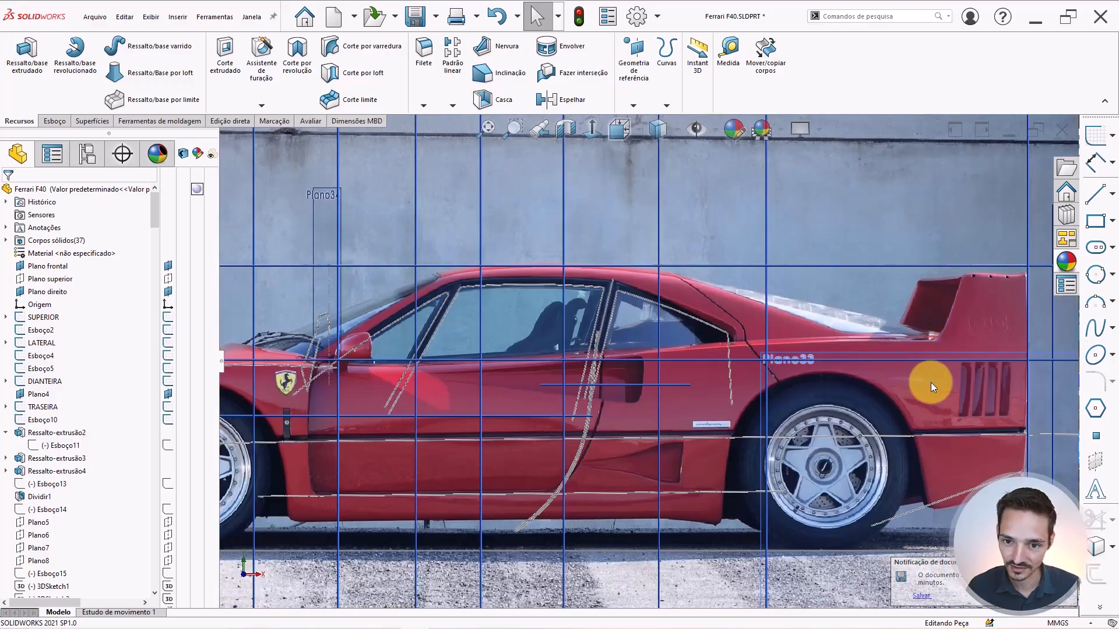
{"action": "scroll", "coordinate": [953, 358], "scroll_direction": "down", "scroll_amount": 1}
{"action": "scroll", "coordinate": [954, 359], "scroll_direction": "up", "scroll_amount": 2}
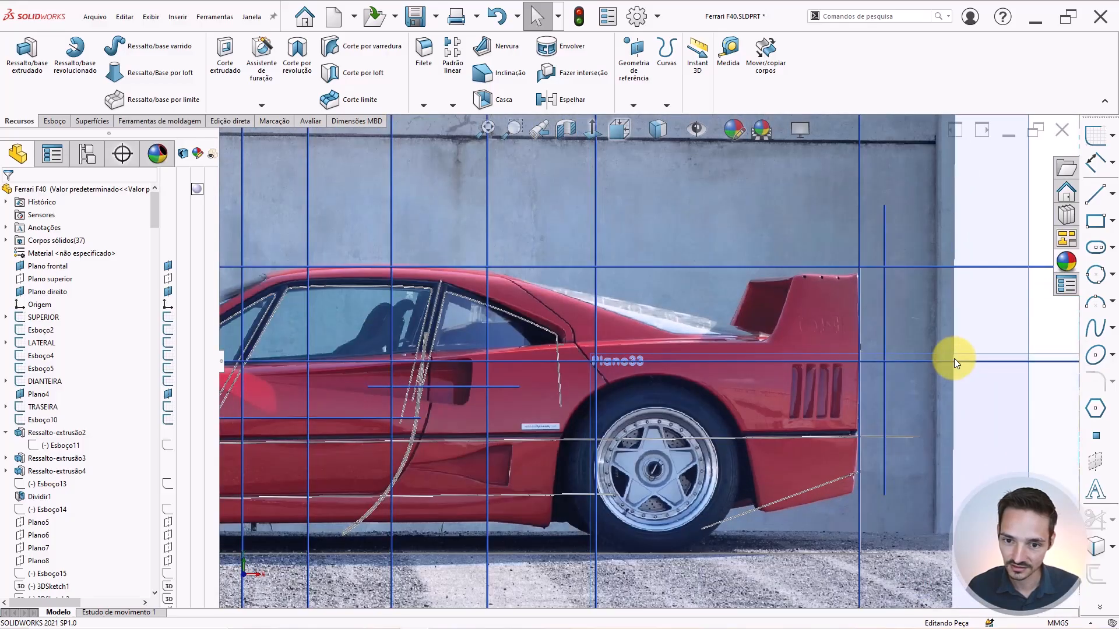
{"action": "scroll", "coordinate": [954, 358], "scroll_direction": "down", "scroll_amount": 5}
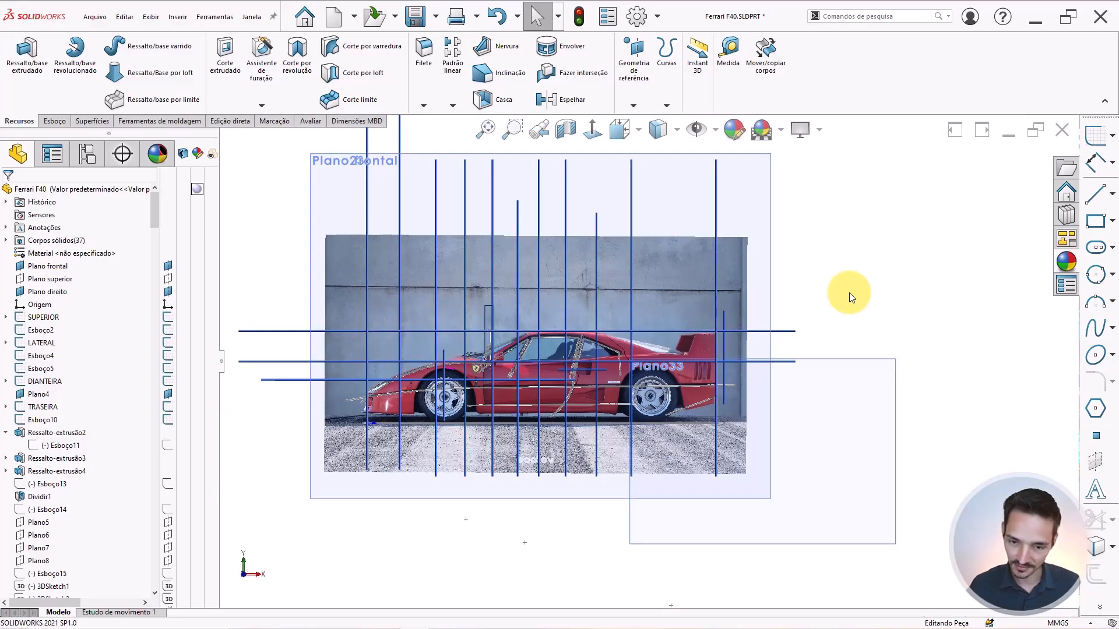
{"action": "key", "text": "ctrl+4"}
{"action": "scroll", "coordinate": [297, 363], "scroll_direction": "up", "scroll_amount": 4}
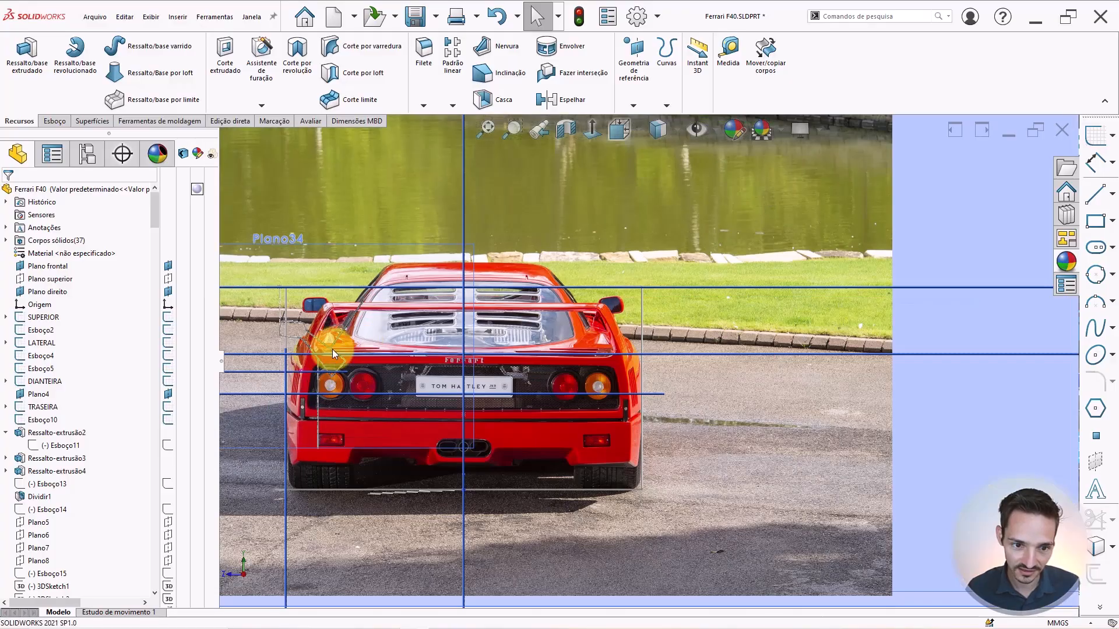
{"action": "scroll", "coordinate": [332, 348], "scroll_direction": "up", "scroll_amount": 8}
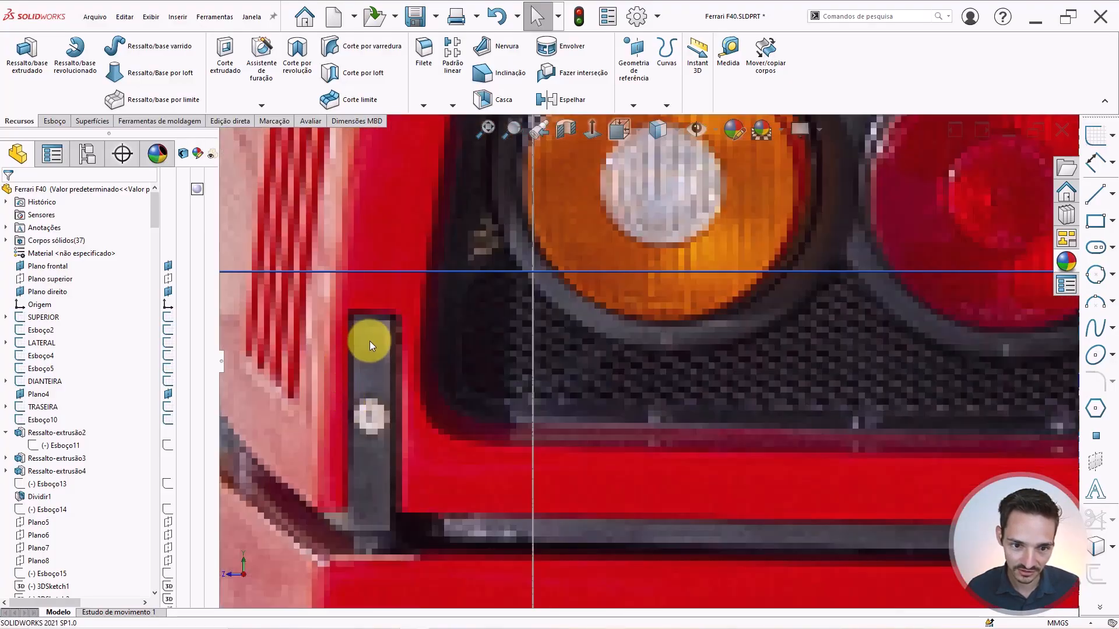
{"action": "scroll", "coordinate": [432, 412], "scroll_direction": "down", "scroll_amount": 6}
{"action": "scroll", "coordinate": [531, 400], "scroll_direction": "down", "scroll_amount": 3}
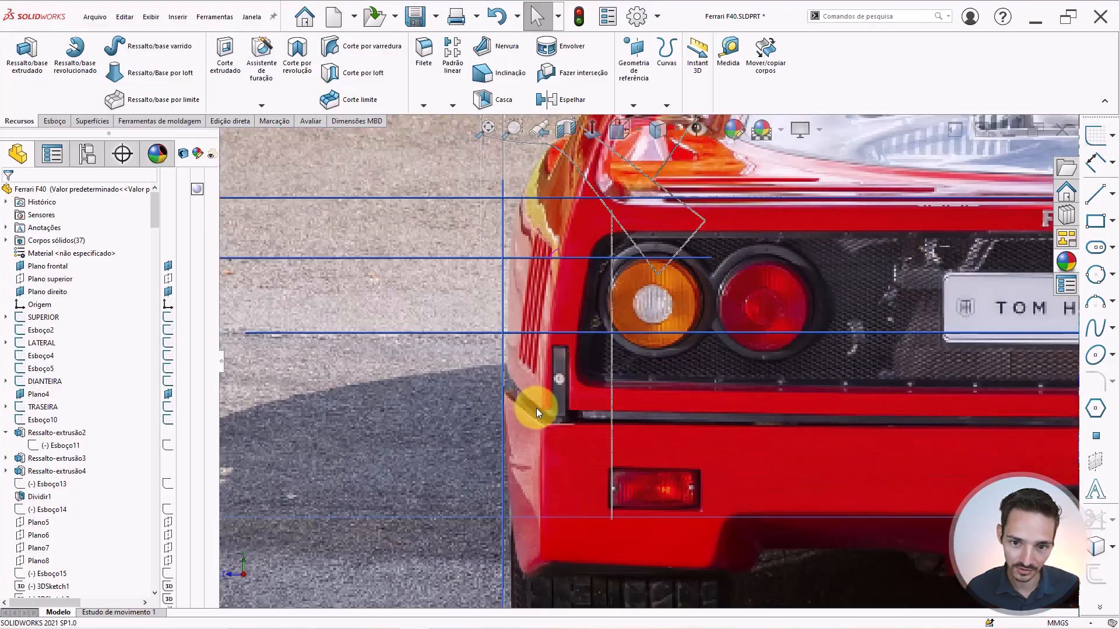
{"action": "scroll", "coordinate": [564, 392], "scroll_direction": "down", "scroll_amount": 2}
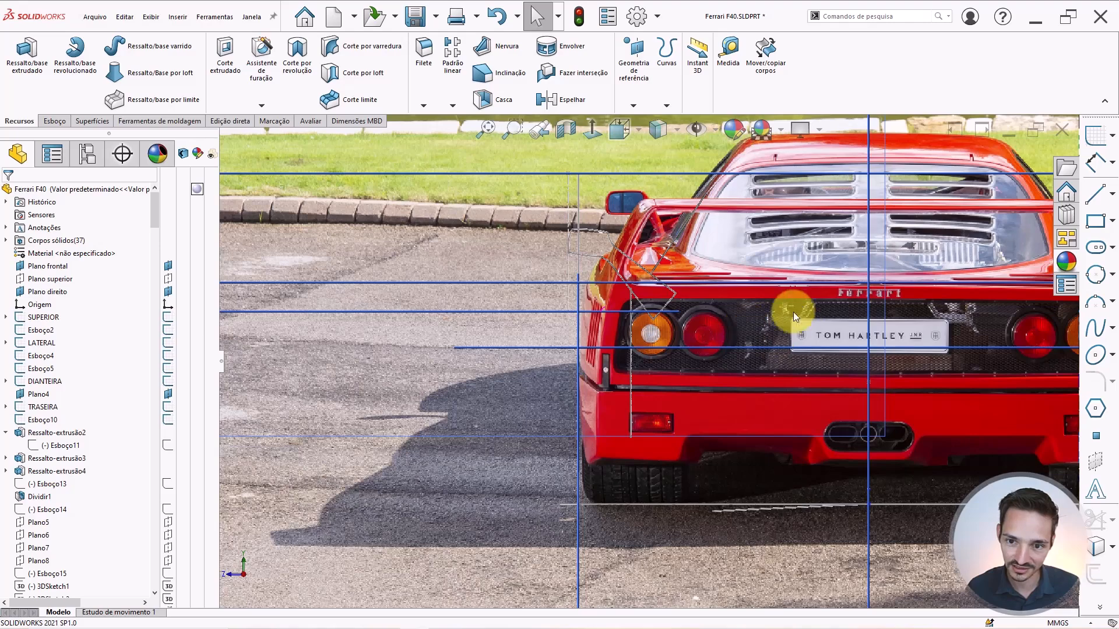
{"action": "scroll", "coordinate": [892, 333], "scroll_direction": "down", "scroll_amount": 2}
{"action": "scroll", "coordinate": [985, 322], "scroll_direction": "up", "scroll_amount": 1}
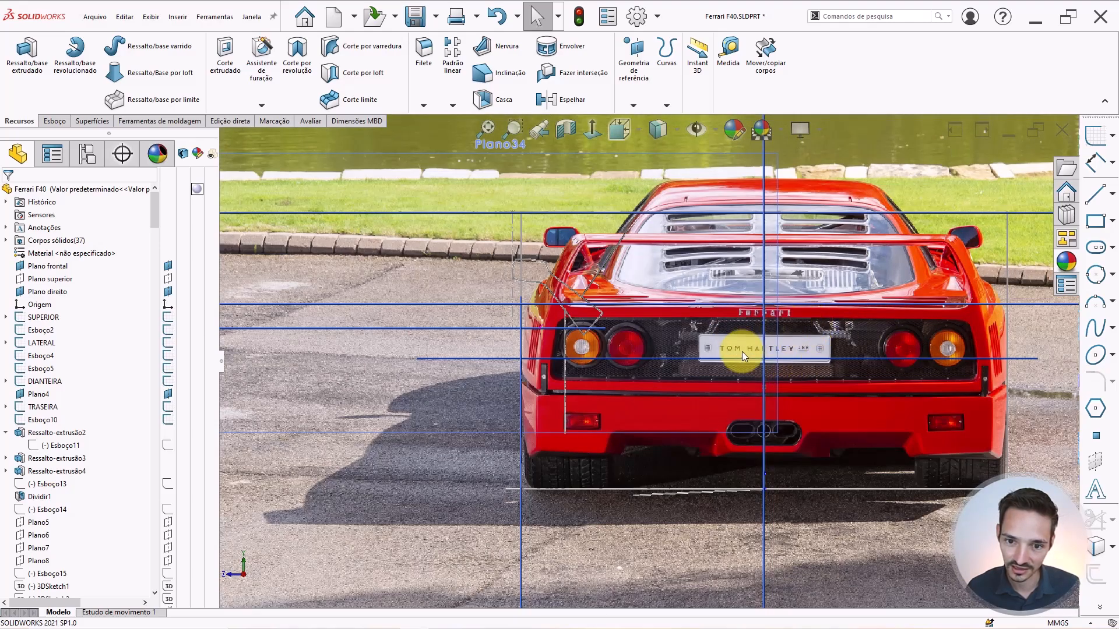
{"action": "scroll", "coordinate": [740, 351], "scroll_direction": "up", "scroll_amount": 4}
{"action": "scroll", "coordinate": [847, 335], "scroll_direction": "down", "scroll_amount": 4}
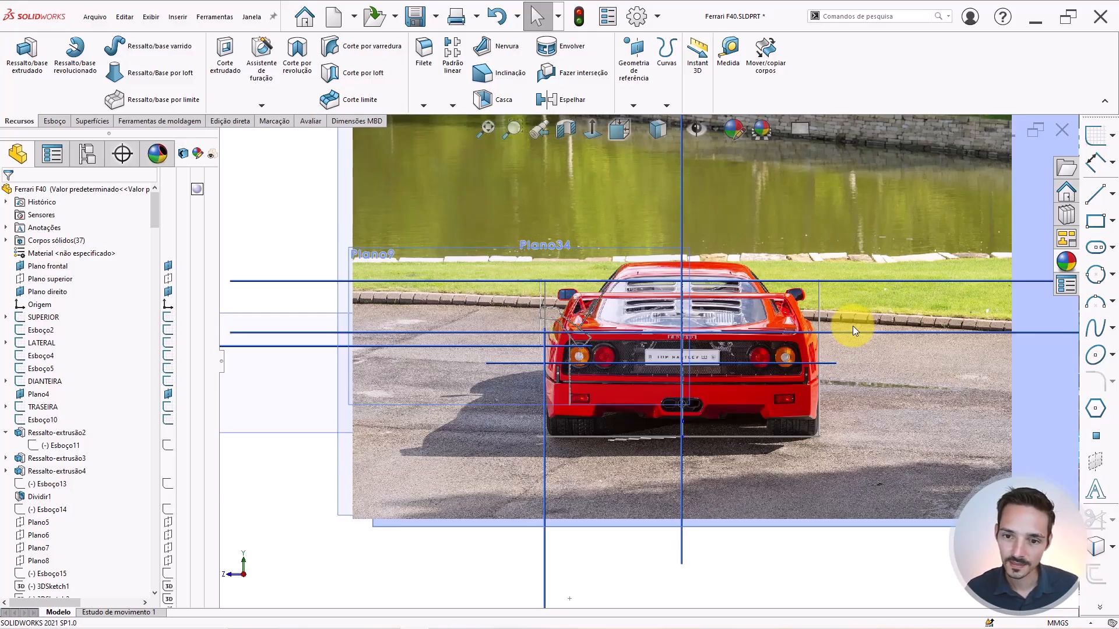
Inspect the side profile from both directions and the rear, then orbit to an angled 3D view.
{"action": "key", "text": "ctrl+1"}
{"action": "scroll", "coordinate": [897, 340], "scroll_direction": "down", "scroll_amount": 2}
{"action": "scroll", "coordinate": [899, 341], "scroll_direction": "up", "scroll_amount": 2}
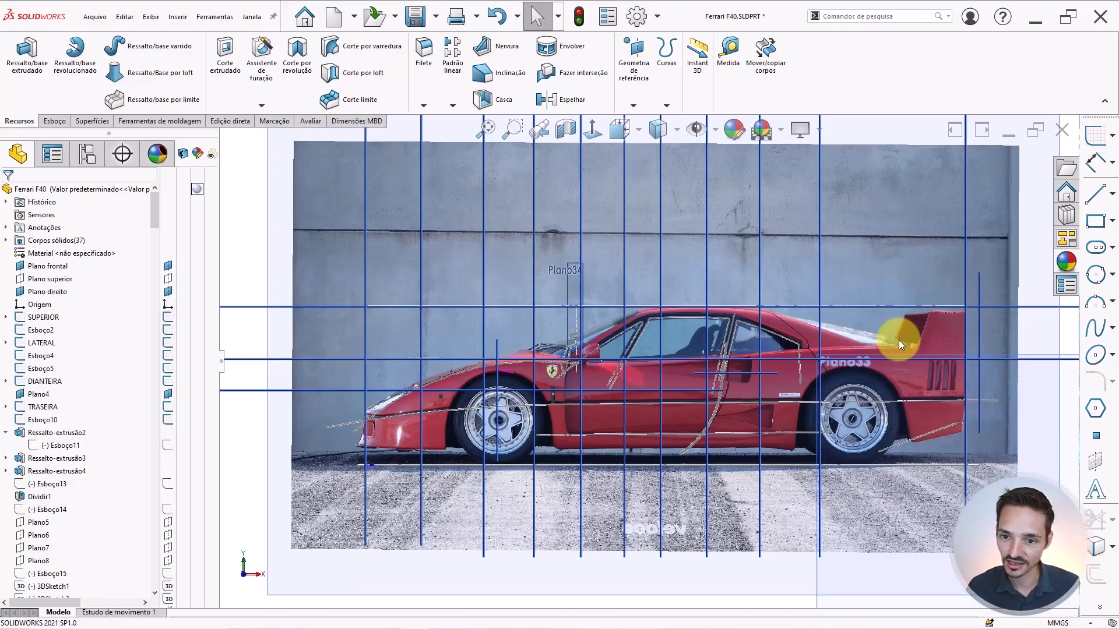
{"action": "scroll", "coordinate": [710, 347], "scroll_direction": "up", "scroll_amount": 2}
{"action": "scroll", "coordinate": [489, 376], "scroll_direction": "up", "scroll_amount": 2}
{"action": "scroll", "coordinate": [665, 378], "scroll_direction": "up", "scroll_amount": 2}
{"action": "scroll", "coordinate": [664, 382], "scroll_direction": "up", "scroll_amount": 2}
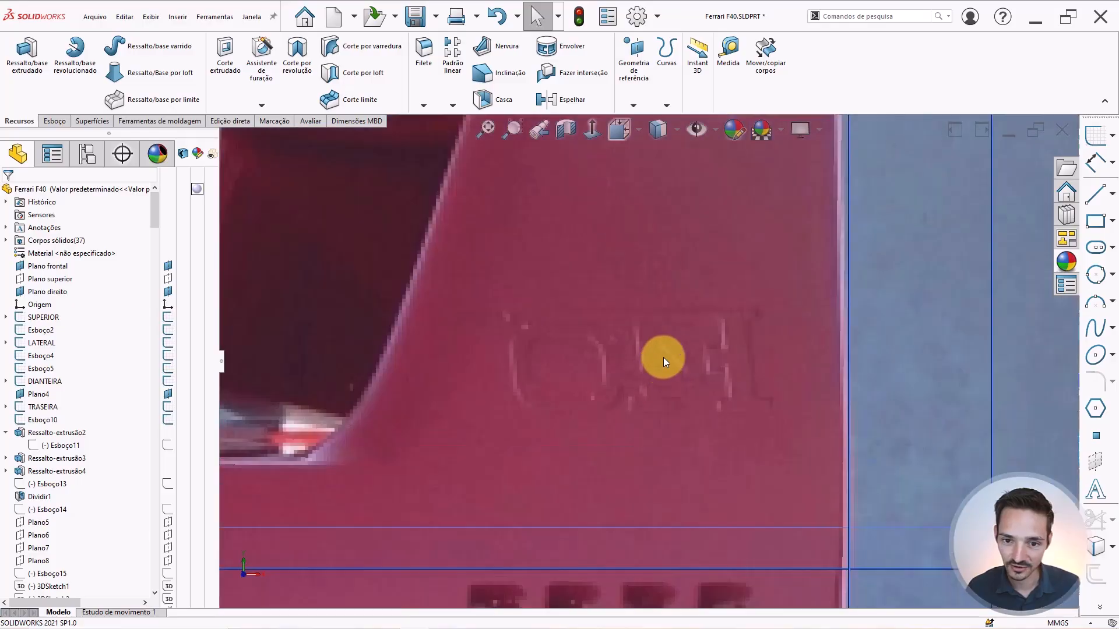
{"action": "scroll", "coordinate": [694, 352], "scroll_direction": "down", "scroll_amount": 2}
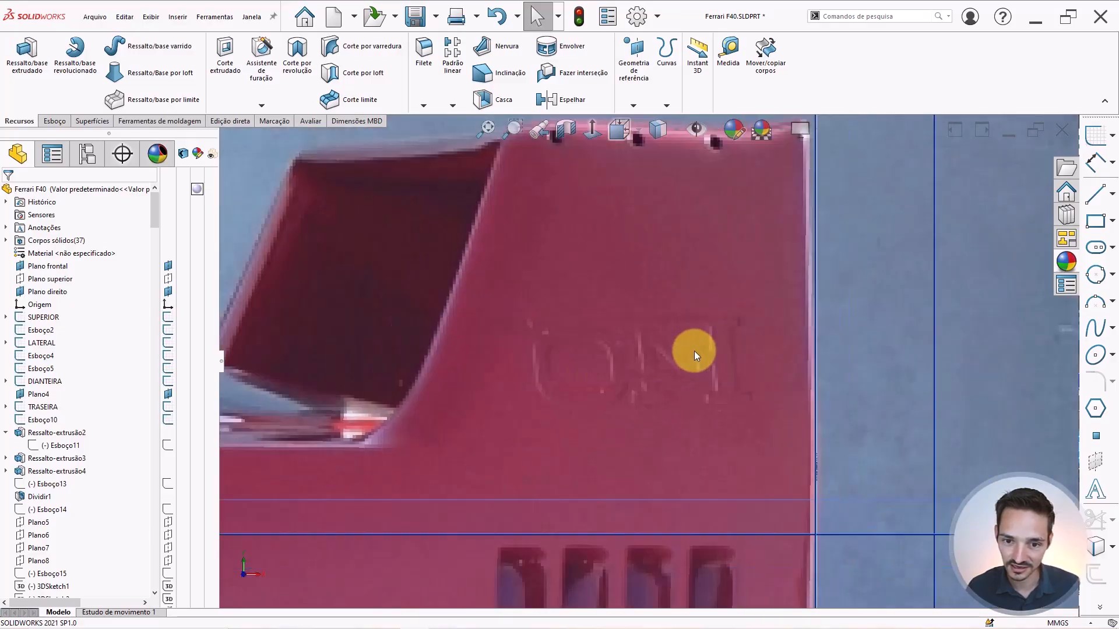
{"action": "scroll", "coordinate": [610, 352], "scroll_direction": "down", "scroll_amount": 3}
{"action": "scroll", "coordinate": [637, 357], "scroll_direction": "down", "scroll_amount": 2}
{"action": "scroll", "coordinate": [636, 355], "scroll_direction": "down", "scroll_amount": 1}
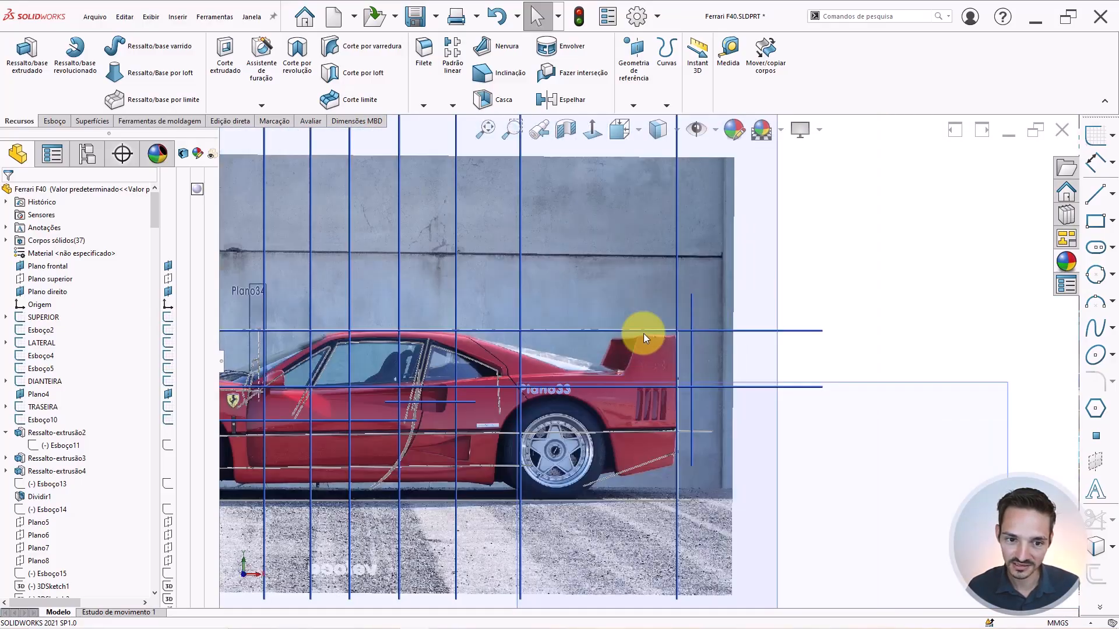
{"action": "scroll", "coordinate": [655, 369], "scroll_direction": "down", "scroll_amount": 3}
{"action": "scroll", "coordinate": [757, 331], "scroll_direction": "down", "scroll_amount": 2}
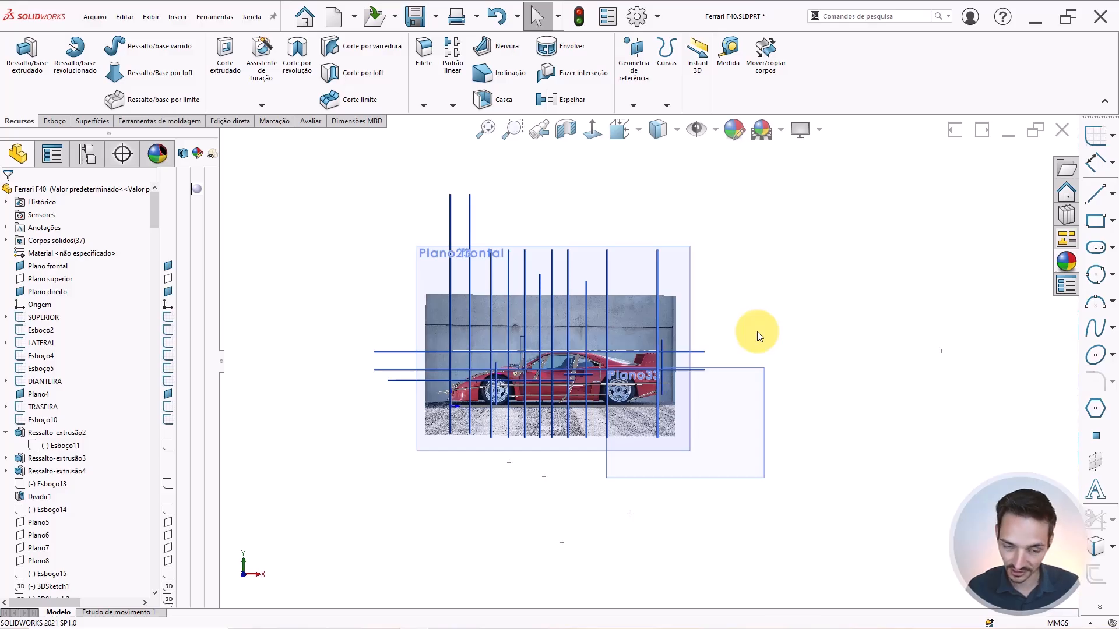
{"action": "key", "text": "ctrl+4"}
{"action": "key", "text": "ctrl+2"}
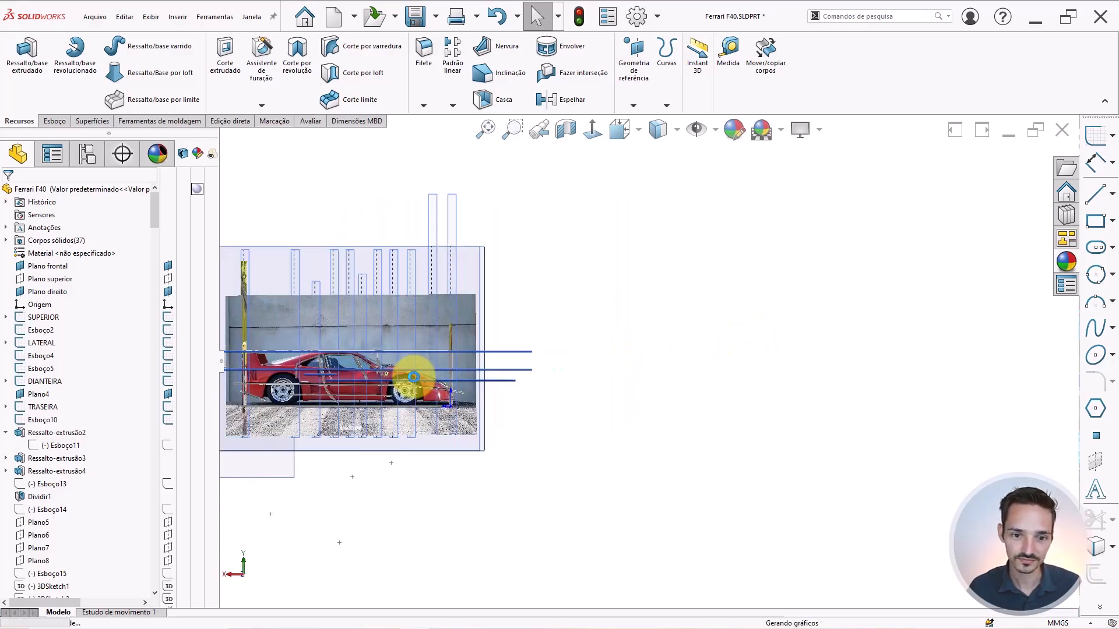
{"action": "scroll", "coordinate": [324, 326], "scroll_direction": "up", "scroll_amount": 5}
{"action": "scroll", "coordinate": [327, 358], "scroll_direction": "down", "scroll_amount": 4}
{"action": "scroll", "coordinate": [541, 391], "scroll_direction": "up", "scroll_amount": 12}
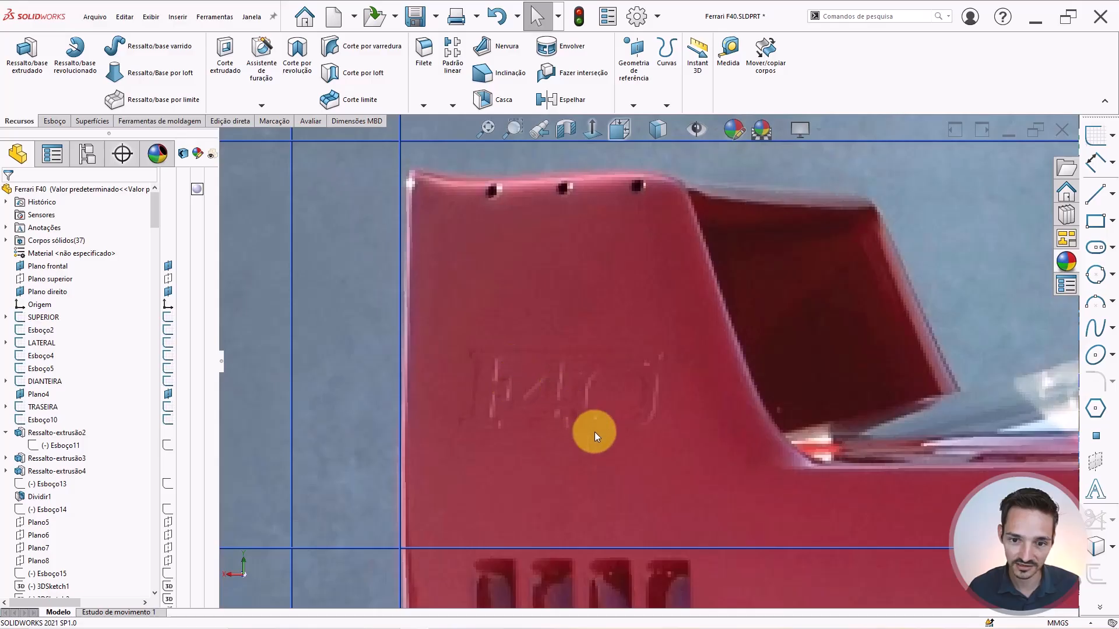
{"action": "scroll", "coordinate": [666, 438], "scroll_direction": "down", "scroll_amount": 6}
{"action": "scroll", "coordinate": [706, 398], "scroll_direction": "up", "scroll_amount": 3}
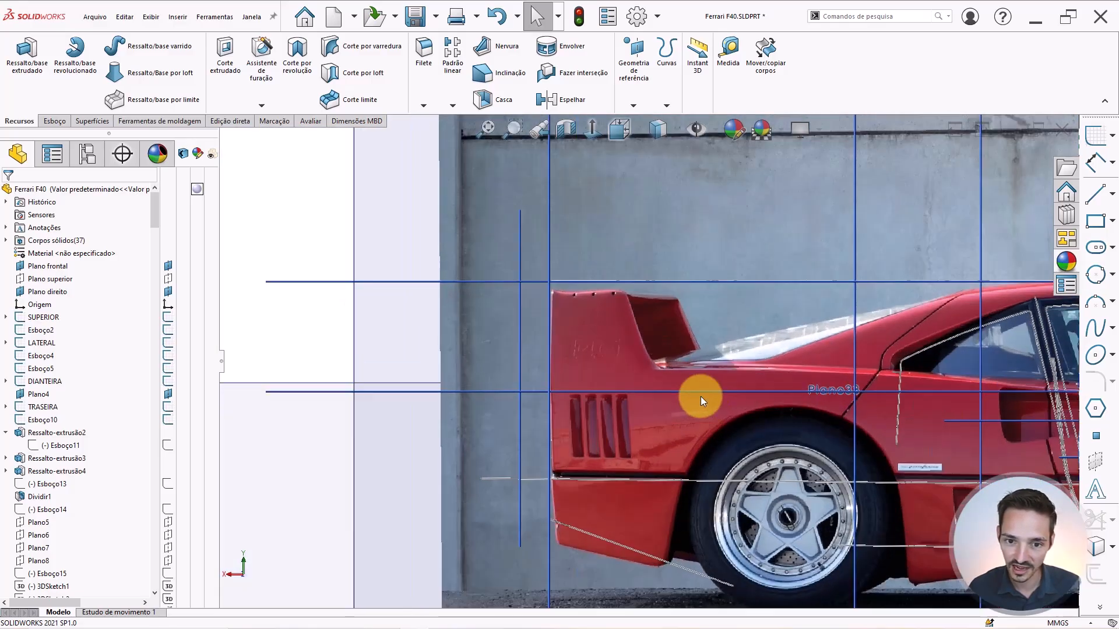
{"action": "scroll", "coordinate": [740, 420], "scroll_direction": "down", "scroll_amount": 6}
{"action": "scroll", "coordinate": [819, 387], "scroll_direction": "up", "scroll_amount": 2}
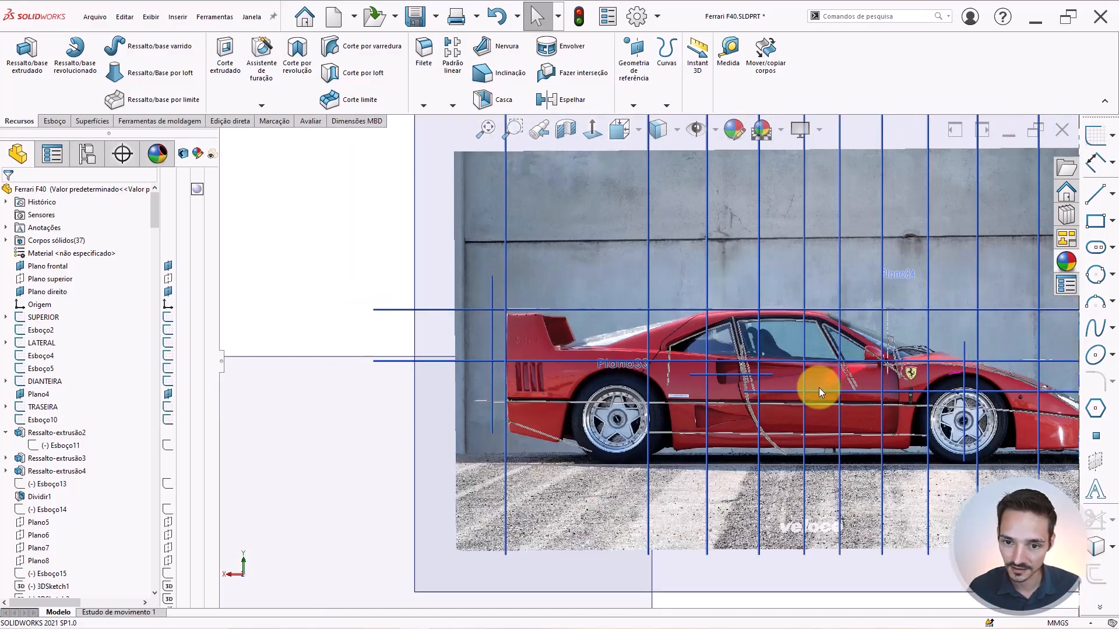
{"action": "scroll", "coordinate": [820, 387], "scroll_direction": "down", "scroll_amount": 2}
{"action": "scroll", "coordinate": [707, 357], "scroll_direction": "up", "scroll_amount": 1}
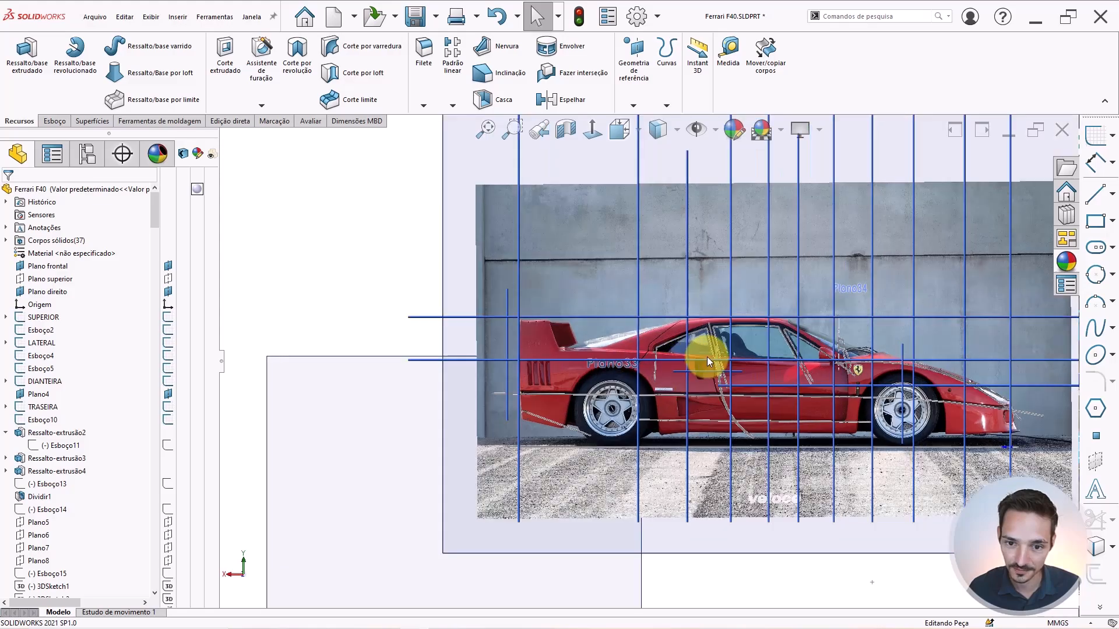
{"action": "middle_click_drag", "start_coordinate": [707, 357], "coordinate": [661, 471]}
{"action": "scroll", "coordinate": [670, 402], "scroll_direction": "up", "scroll_amount": 3}
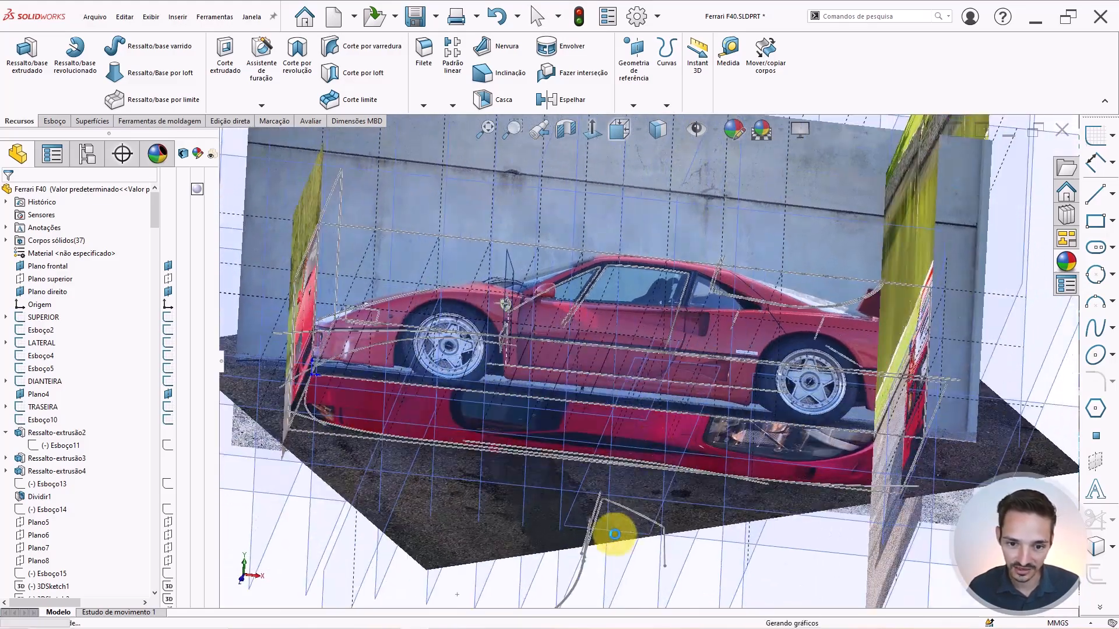
Hide the sketch curves and arcs beneath the car.
{"action": "left_click", "coordinate": [583, 549]}
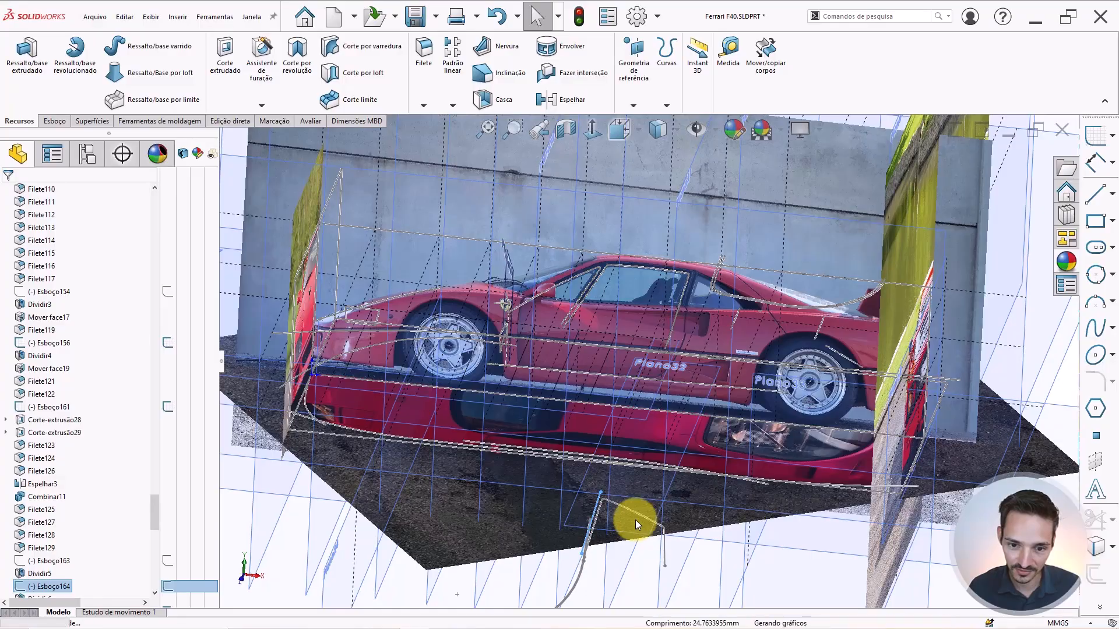
{"action": "left_click", "coordinate": [640, 485]}
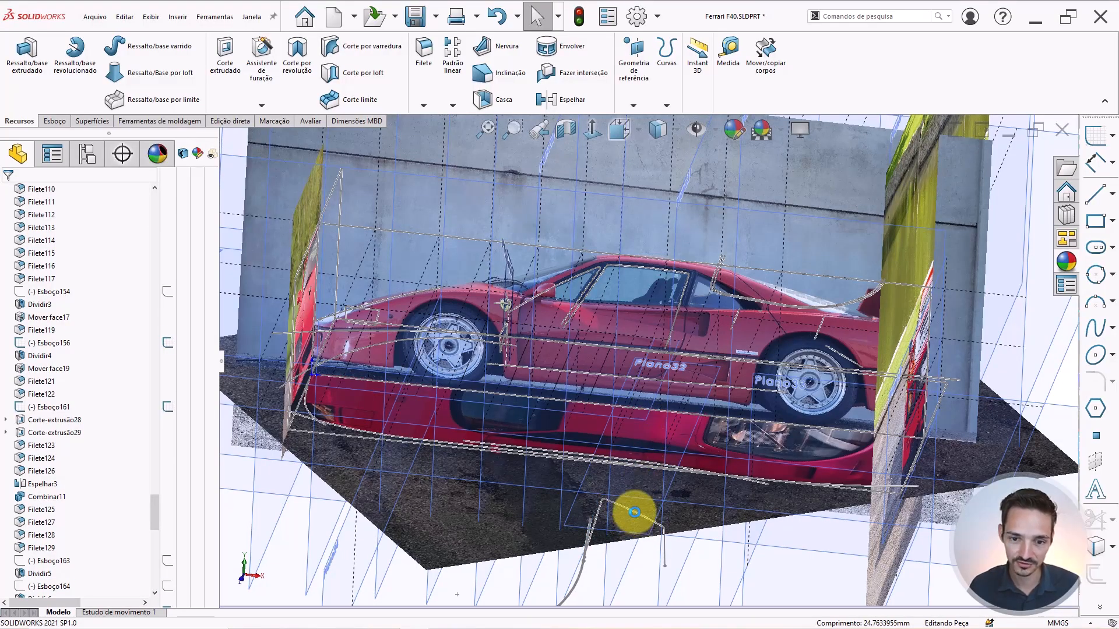
{"action": "left_click", "coordinate": [634, 512]}
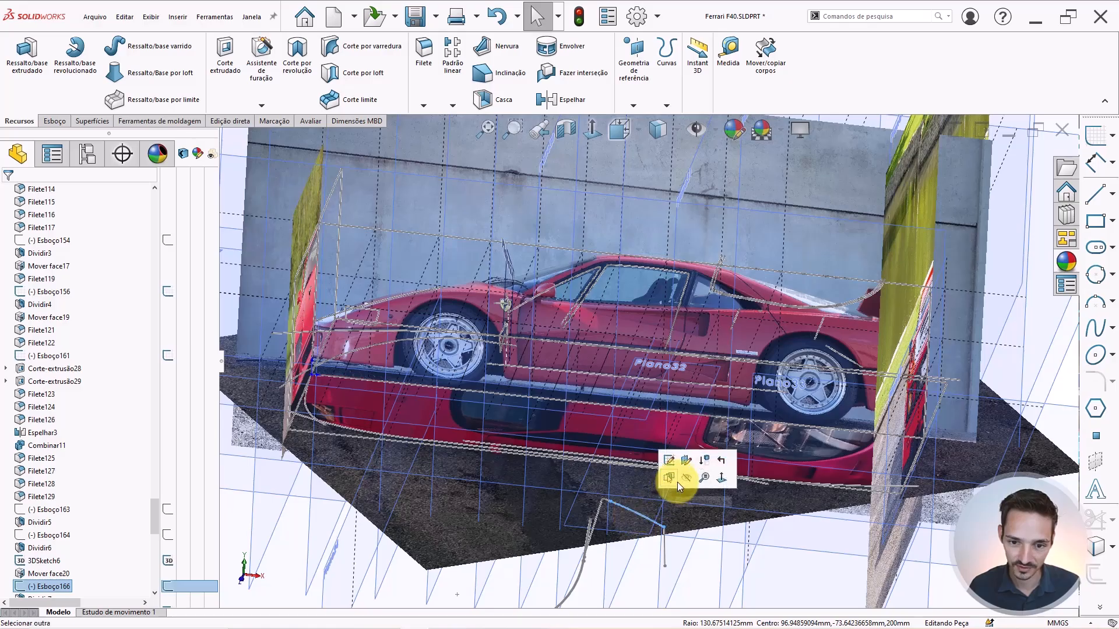
{"action": "left_click", "coordinate": [582, 570]}
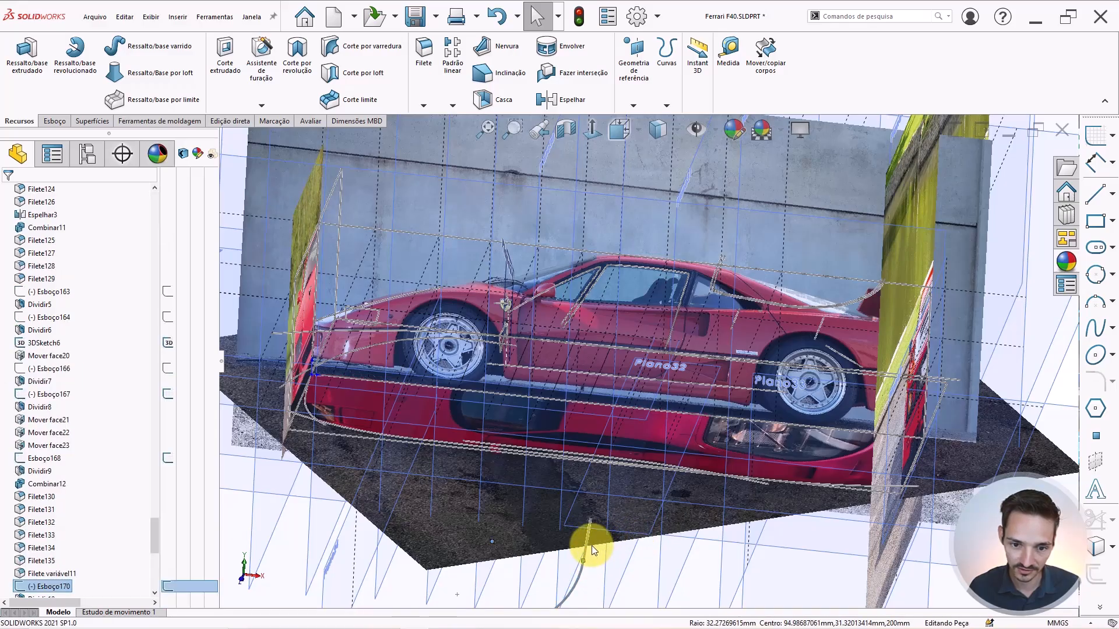
{"action": "scroll", "coordinate": [592, 546], "scroll_direction": "up", "scroll_amount": 1}
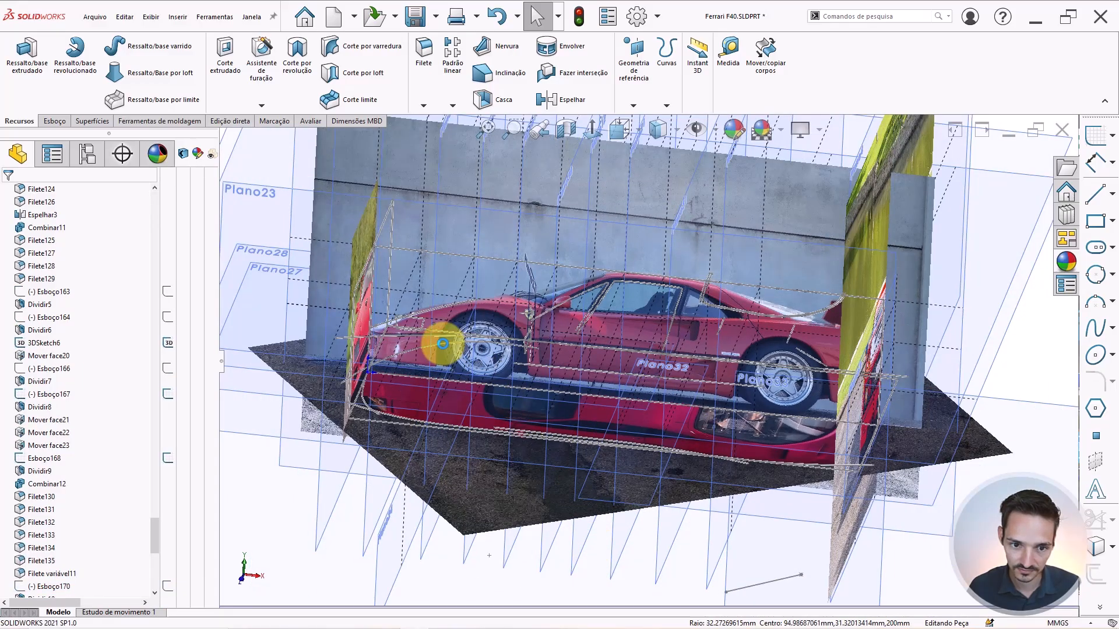
{"action": "scroll", "coordinate": [557, 320], "scroll_direction": "down", "scroll_amount": 2}
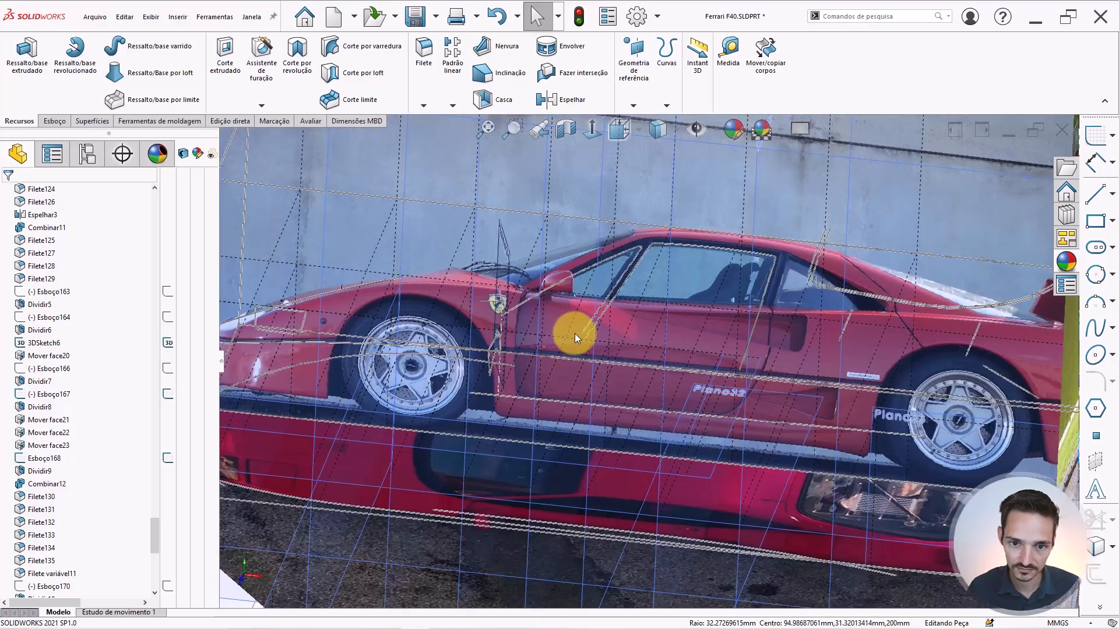
{"action": "scroll", "coordinate": [589, 301], "scroll_direction": "down", "scroll_amount": 1}
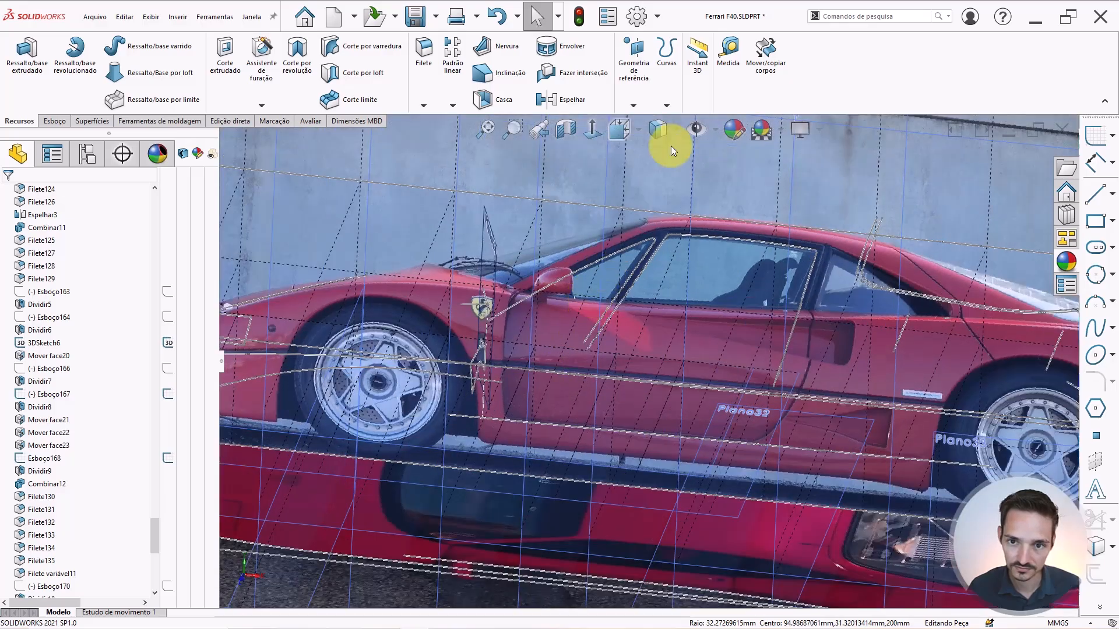
Select the sketch line by the windshield and bring up its actions.
{"action": "left_click", "coordinate": [626, 247]}
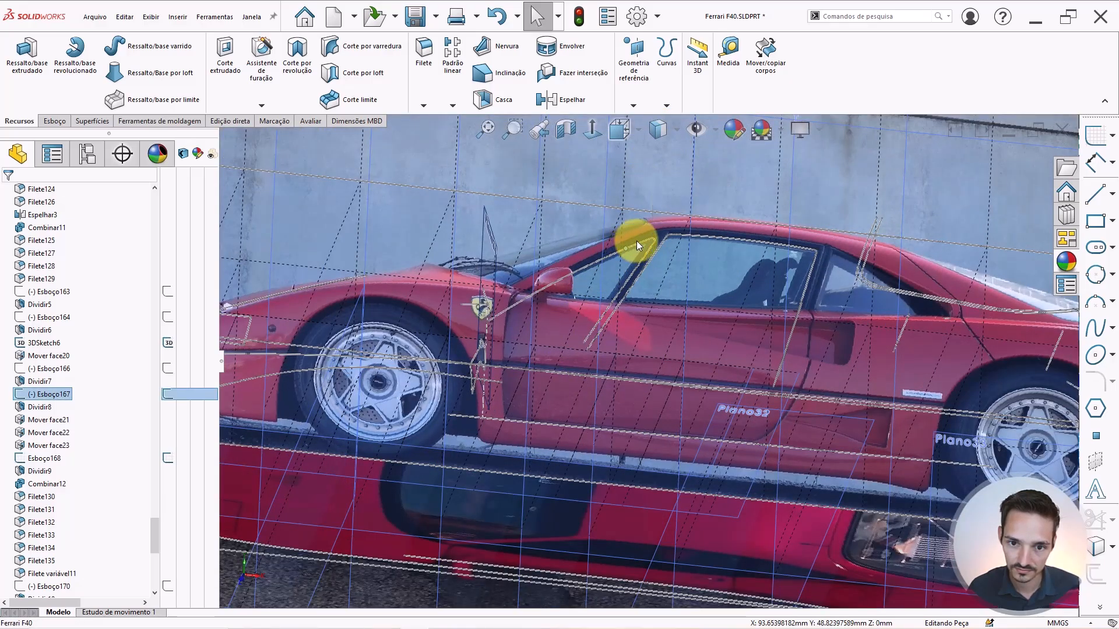
{"action": "left_click", "coordinate": [642, 240]}
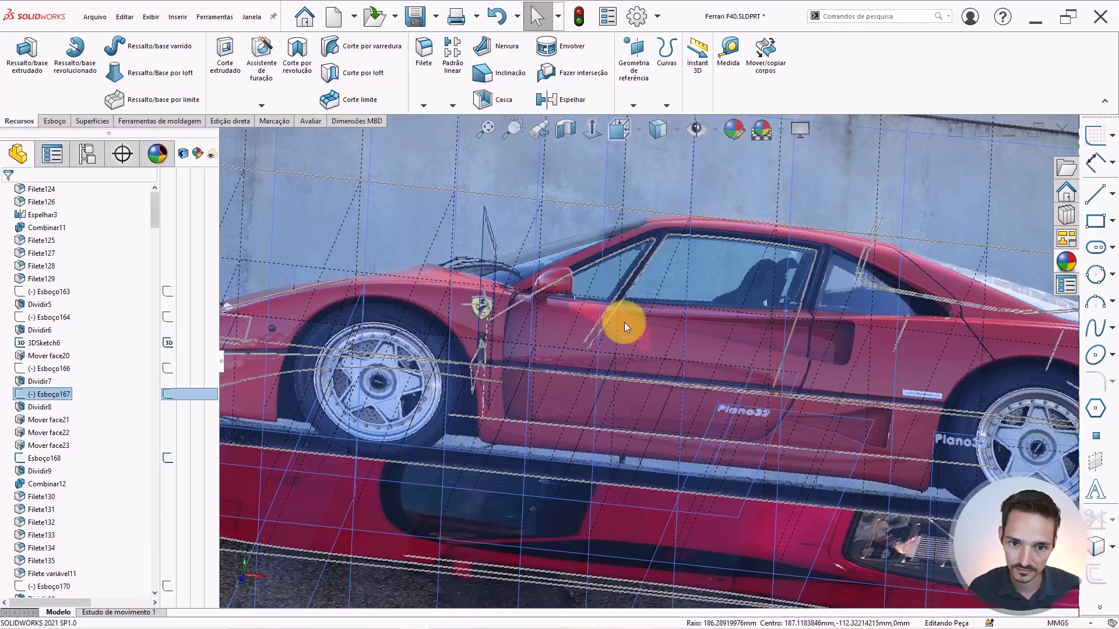
{"action": "scroll", "coordinate": [624, 327], "scroll_direction": "up", "scroll_amount": 1}
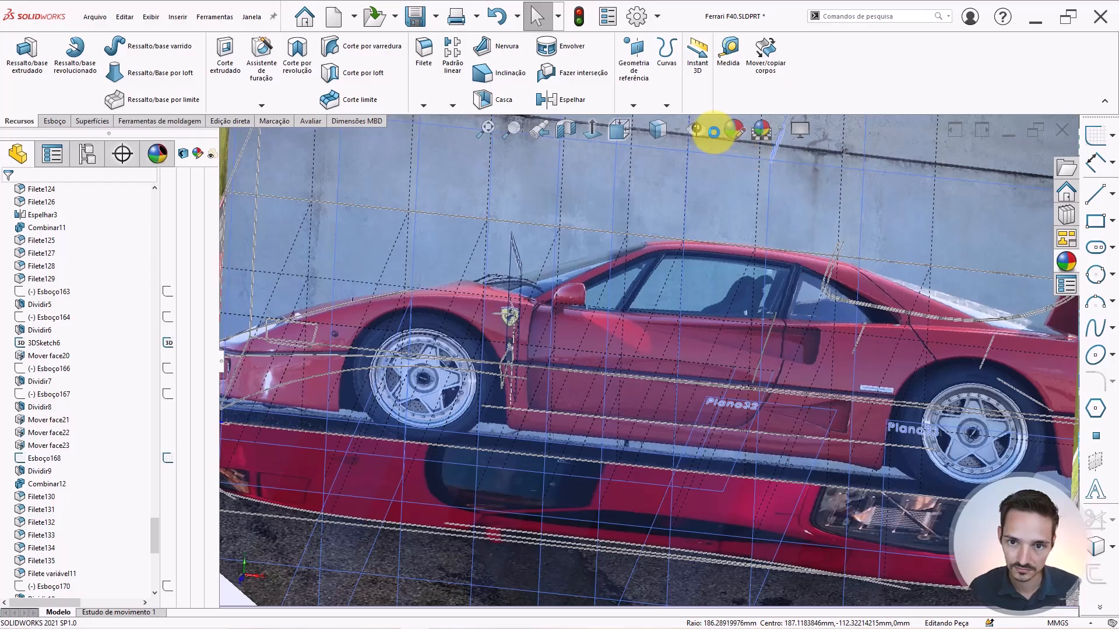
{"action": "scroll", "coordinate": [535, 310], "scroll_direction": "up", "scroll_amount": 5}
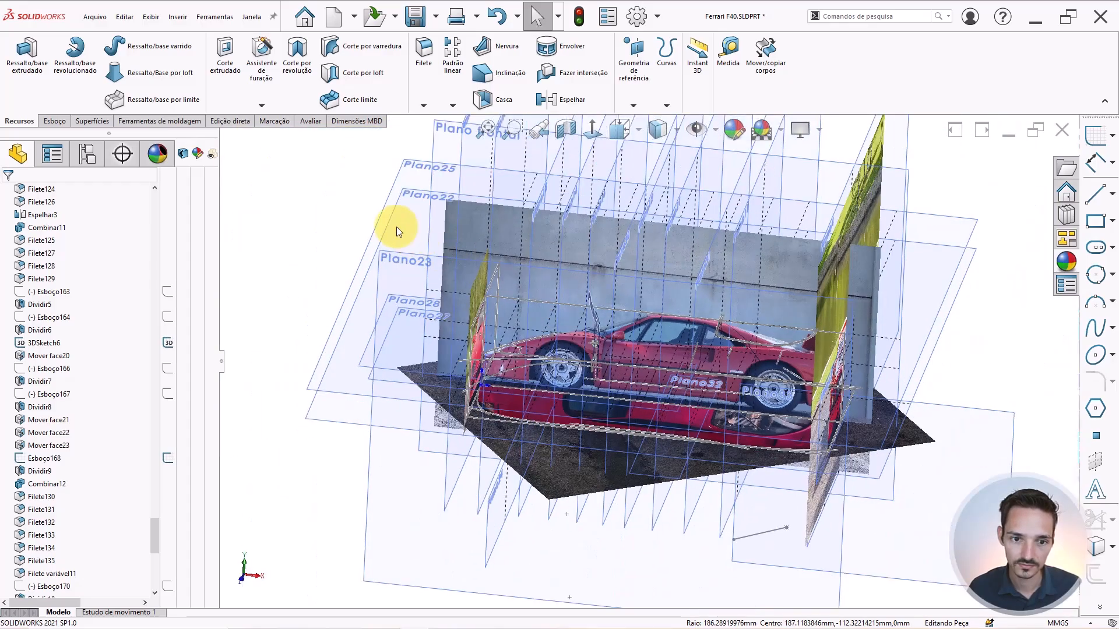
{"action": "scroll", "coordinate": [591, 351], "scroll_direction": "down", "scroll_amount": 5}
Orbit toward the front wheel and select the curved edge and sketch line there.
{"action": "mouse_move", "coordinate": [591, 351]}
{"action": "middle_mouse_down"}
{"action": "mouse_move", "coordinate": [592, 309]}
{"action": "mouse_move", "coordinate": [555, 307]}
{"action": "mouse_move", "coordinate": [593, 362]}
{"action": "middle_mouse_up"}
{"action": "scroll", "coordinate": [590, 363], "scroll_direction": "down", "scroll_amount": 3}
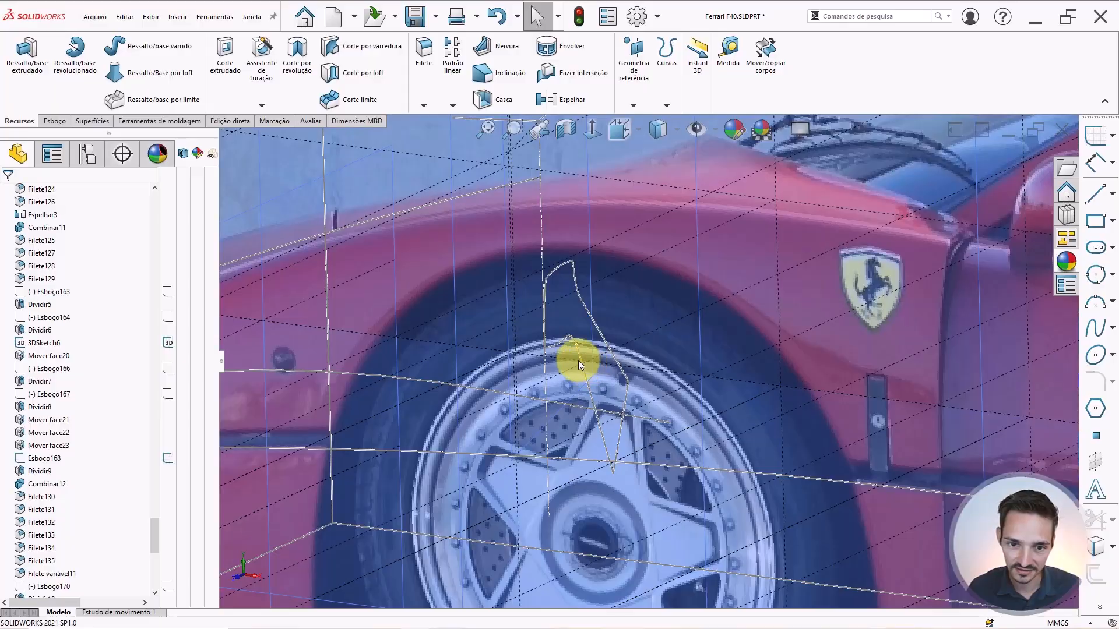
{"action": "left_click", "coordinate": [582, 360]}
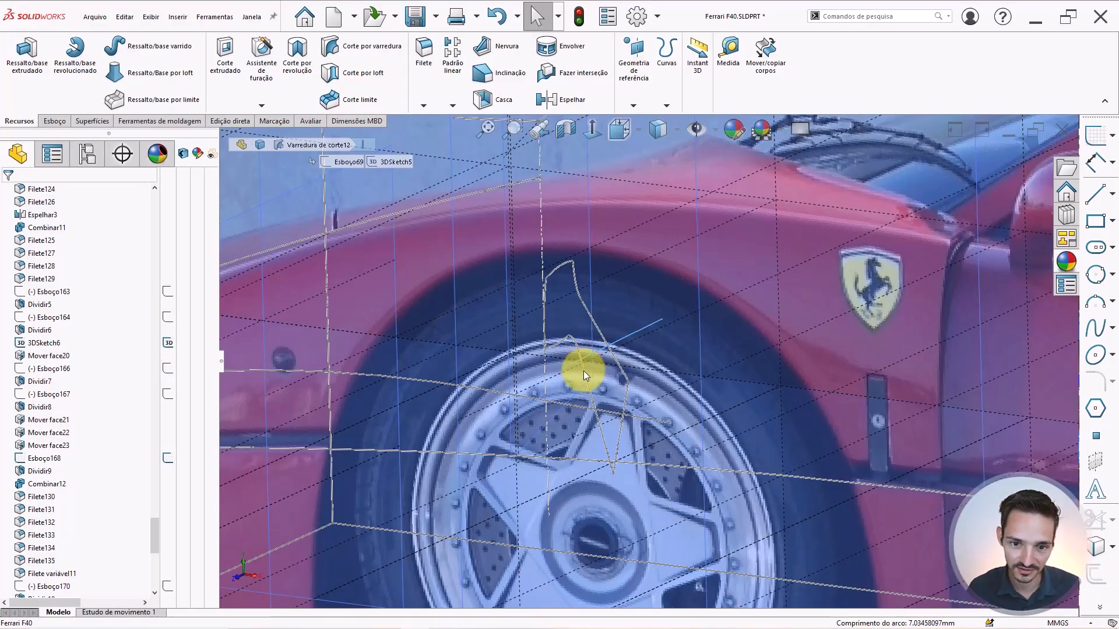
{"action": "left_click", "coordinate": [588, 390]}
{"action": "scroll", "coordinate": [46, 573], "scroll_direction": "down", "scroll_amount": 1}
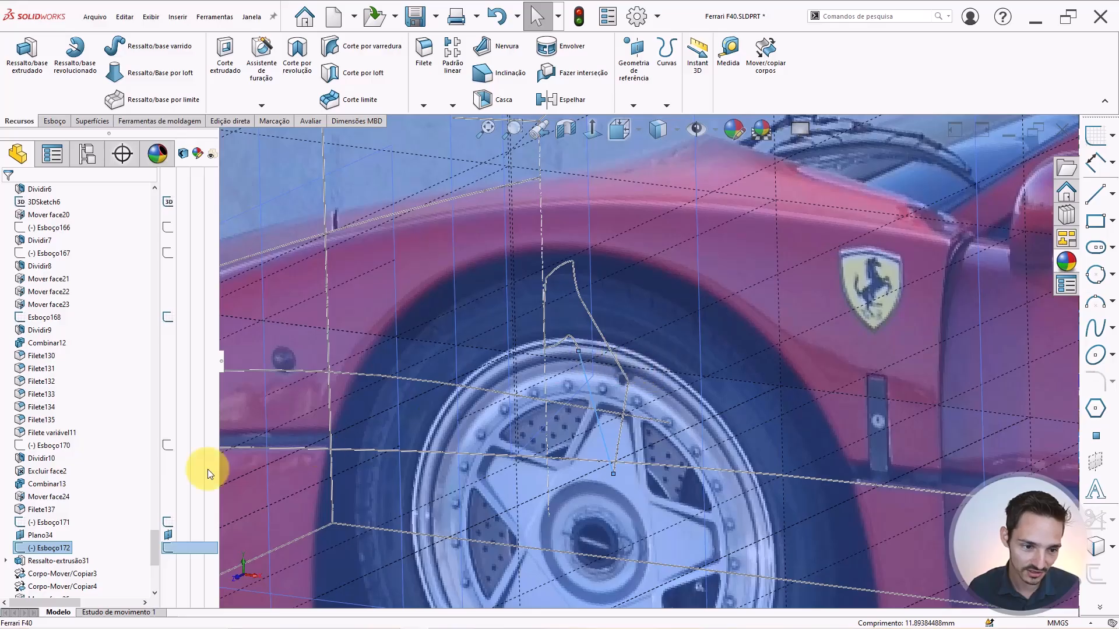
Select Esboço172 in the feature tree to see its options.
{"action": "left_click", "coordinate": [36, 548]}
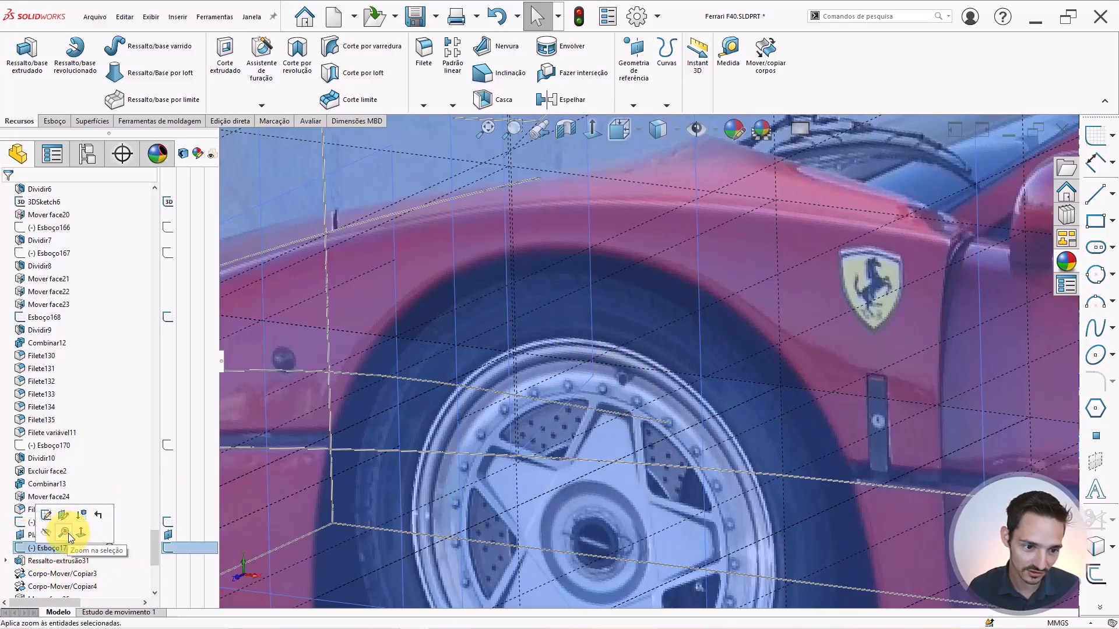
{"action": "scroll", "coordinate": [13, 527], "scroll_direction": "down", "scroll_amount": 2}
{"action": "scroll", "coordinate": [13, 528], "scroll_direction": "down", "scroll_amount": 1}
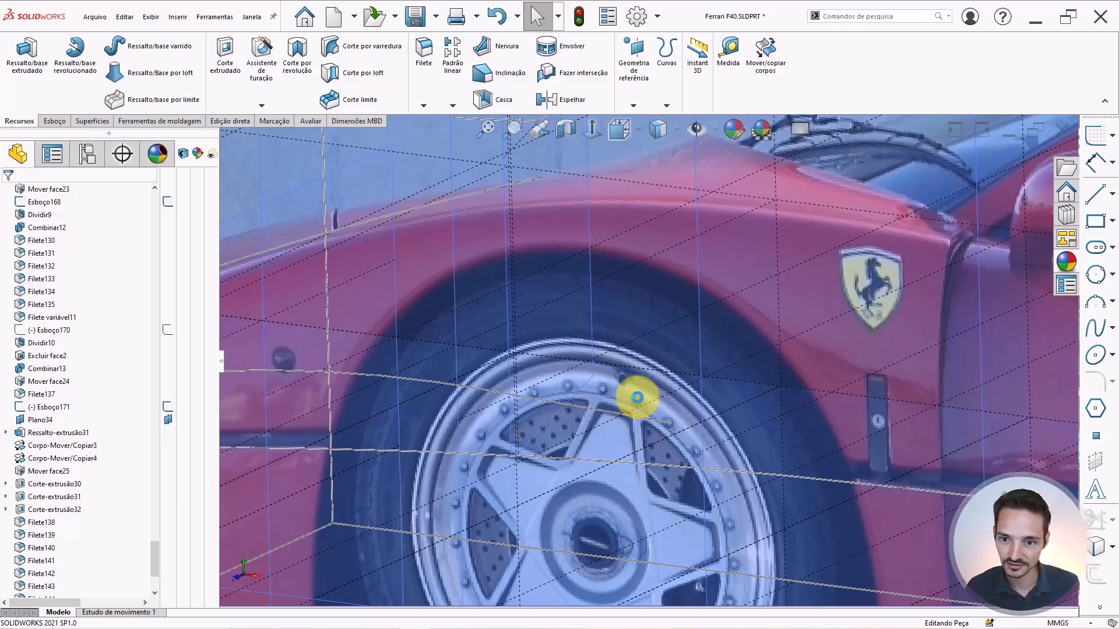
{"action": "scroll", "coordinate": [637, 397], "scroll_direction": "up", "scroll_amount": 10}
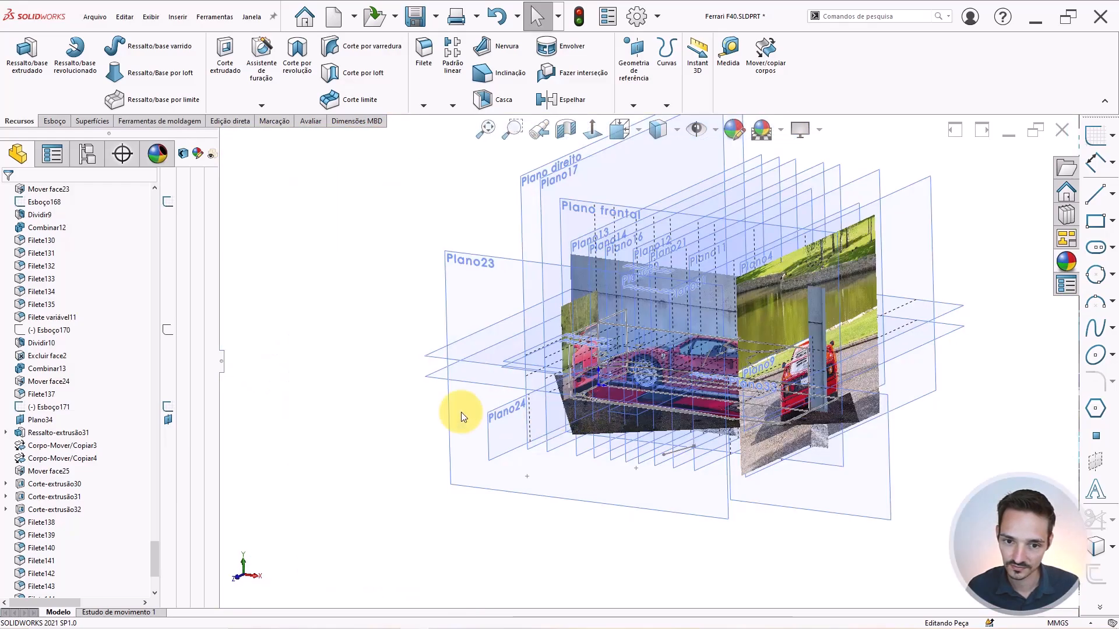
Rotate the car back to a straight-on side view.
{"action": "middle_click_drag", "start_coordinate": [570, 394], "coordinate": [606, 348]}
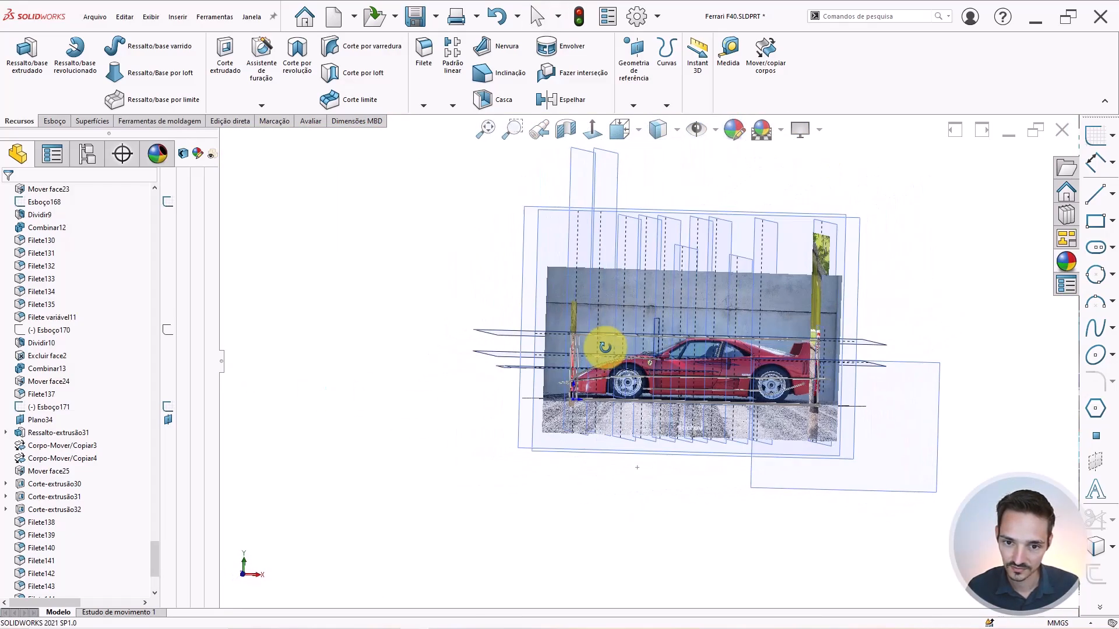
{"action": "left_click", "coordinate": [593, 129]}
{"action": "scroll", "coordinate": [754, 385], "scroll_direction": "down", "scroll_amount": 3}
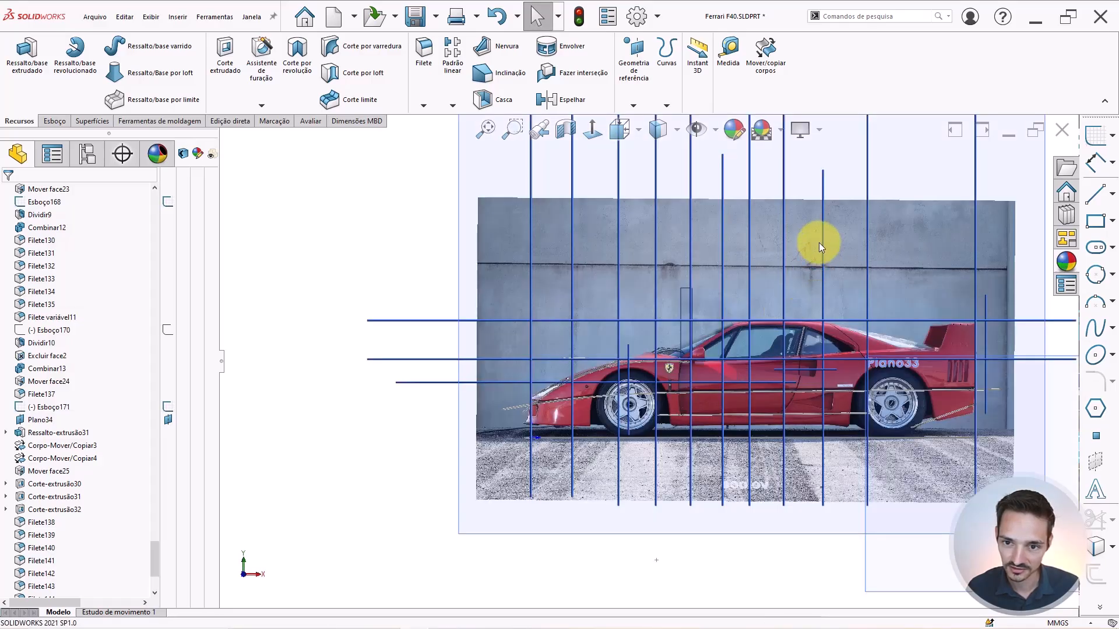
{"action": "scroll", "coordinate": [820, 241], "scroll_direction": "up", "scroll_amount": 2}
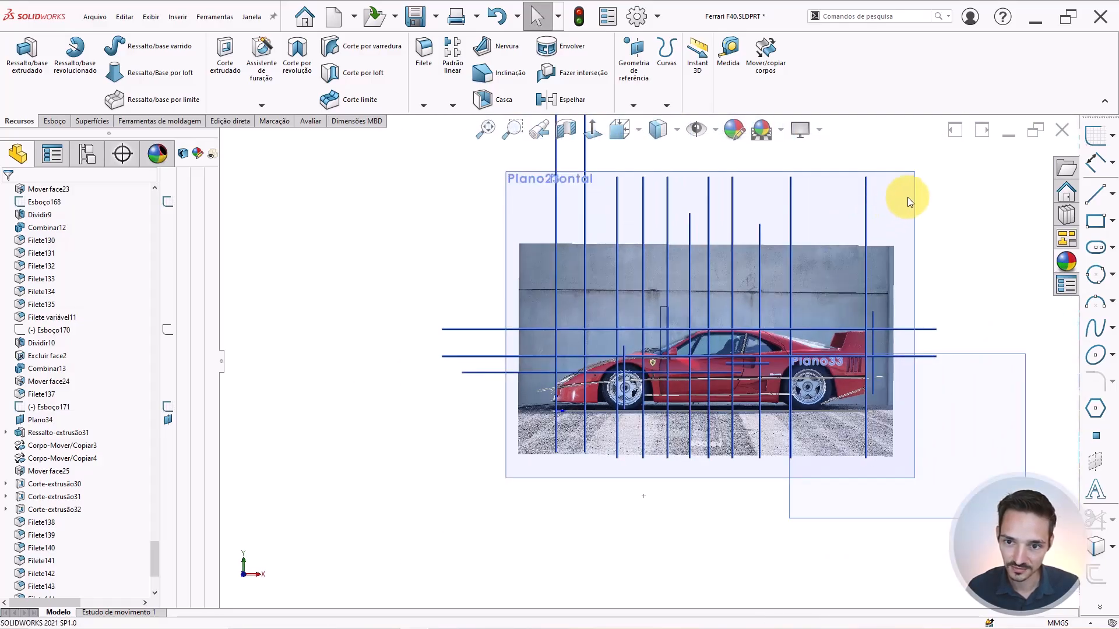
Start a new sketch, Esboço182, on Plano23.
{"action": "left_click", "coordinate": [912, 196]}
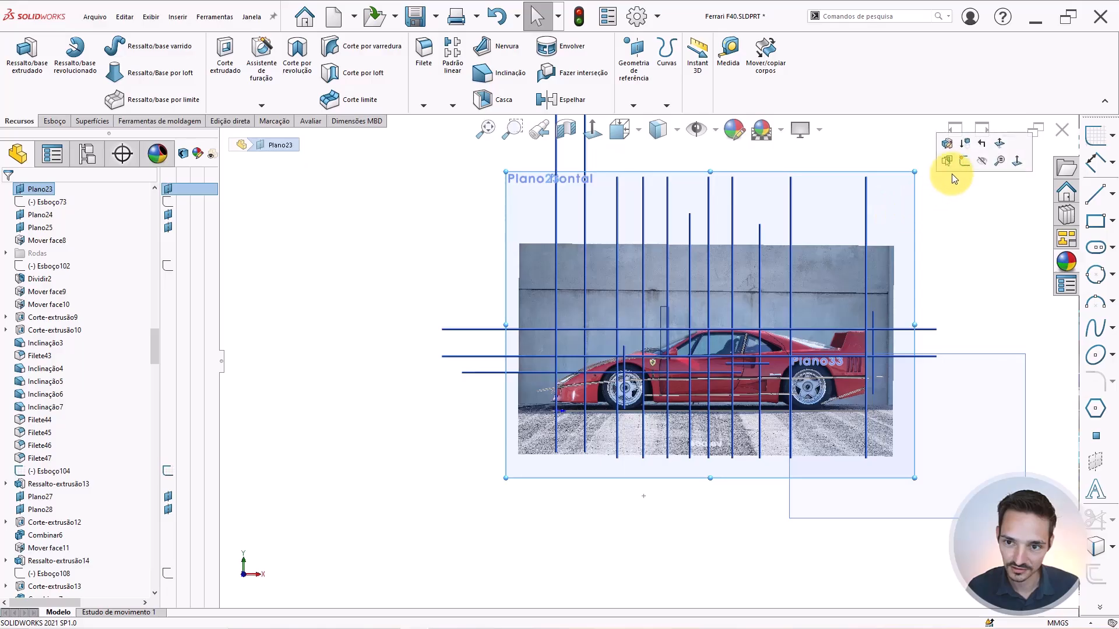
{"action": "left_click", "coordinate": [967, 160]}
{"action": "scroll", "coordinate": [660, 376], "scroll_direction": "up", "scroll_amount": 5}
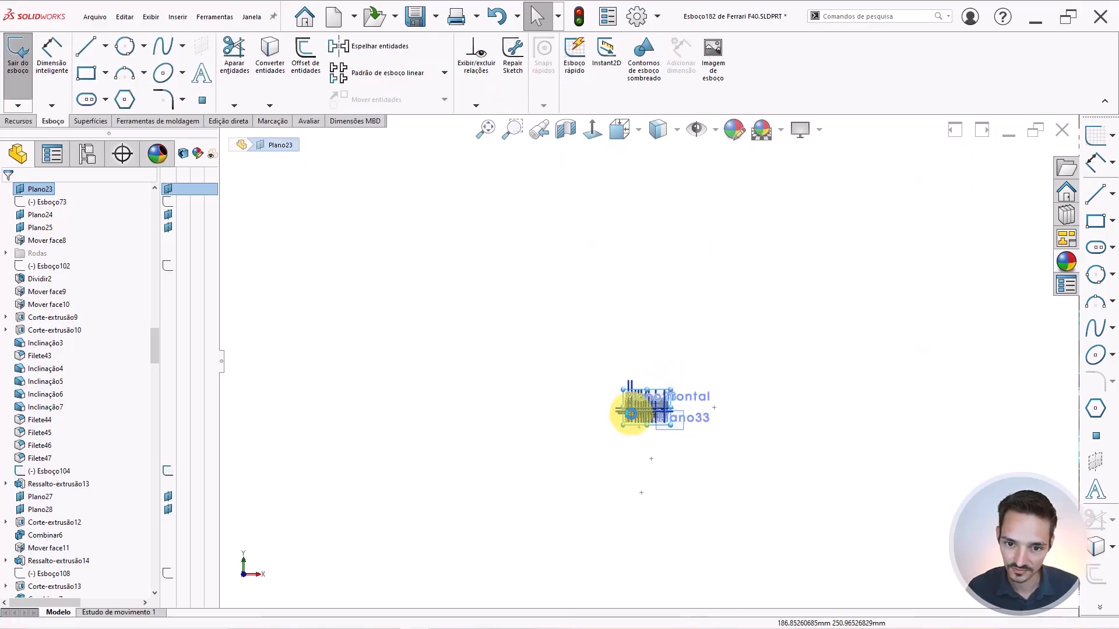
{"action": "scroll", "coordinate": [631, 414], "scroll_direction": "down", "scroll_amount": 10}
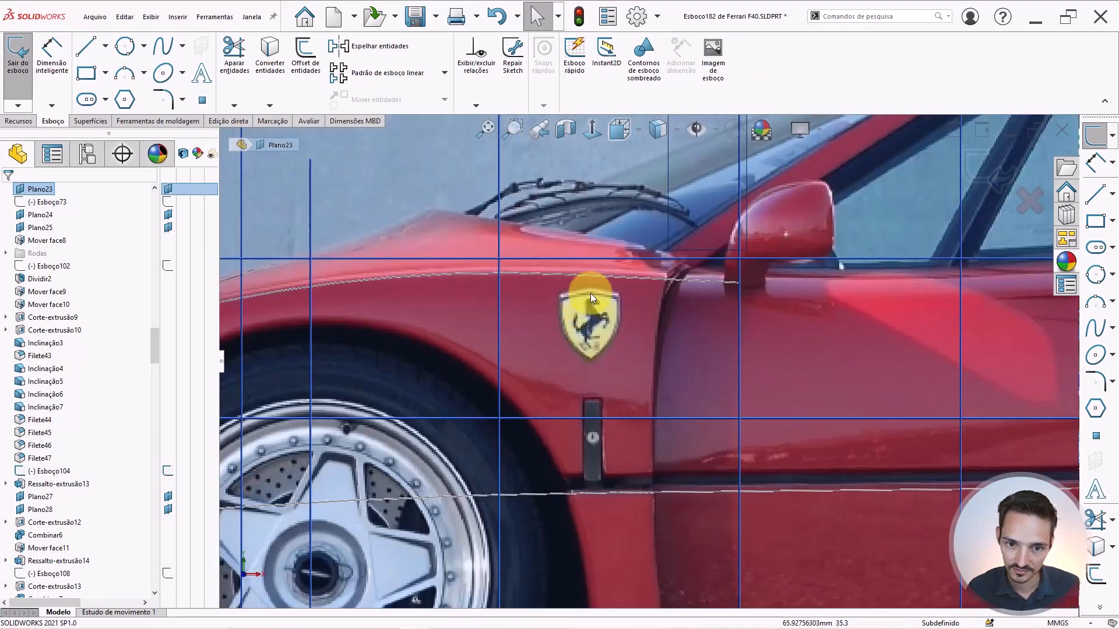
{"action": "scroll", "coordinate": [591, 299], "scroll_direction": "down", "scroll_amount": 5}
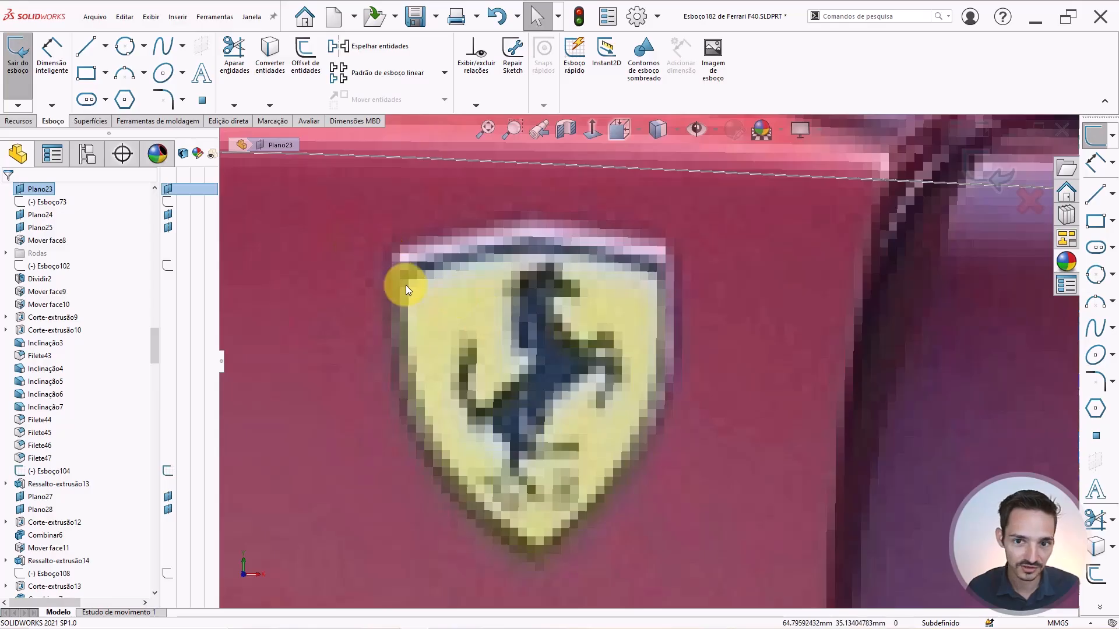
{"action": "scroll", "coordinate": [574, 306], "scroll_direction": "up", "scroll_amount": 10}
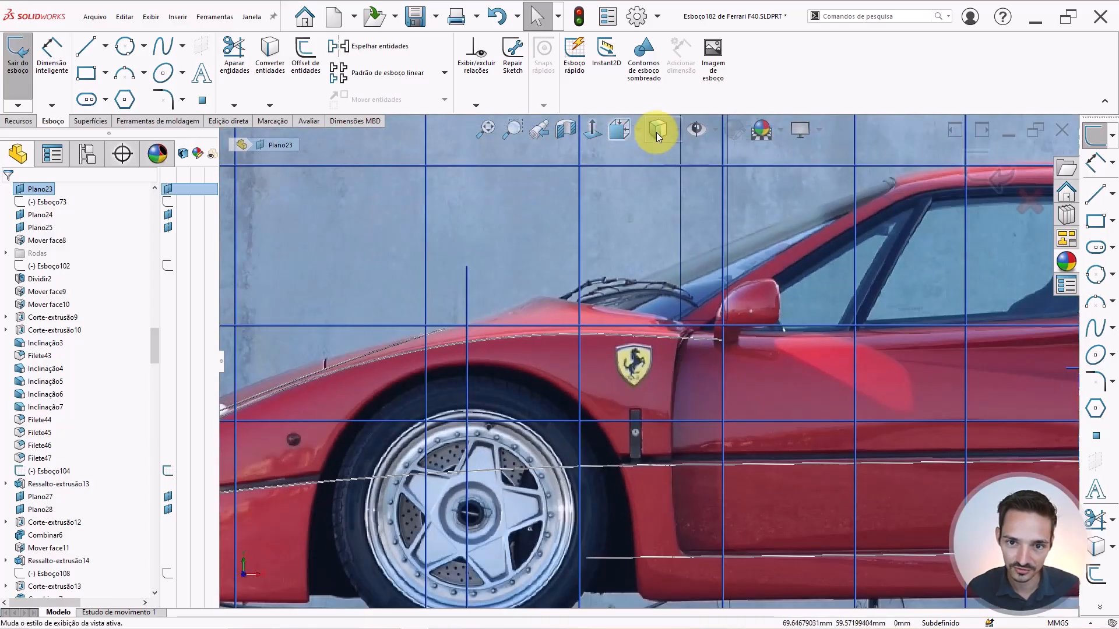
Switch the display to shaded with edges, then back to the photo view, and pan to the badge.
{"action": "left_click", "coordinate": [657, 131]}
{"action": "left_click", "coordinate": [656, 159]}
{"action": "left_click", "coordinate": [659, 129]}
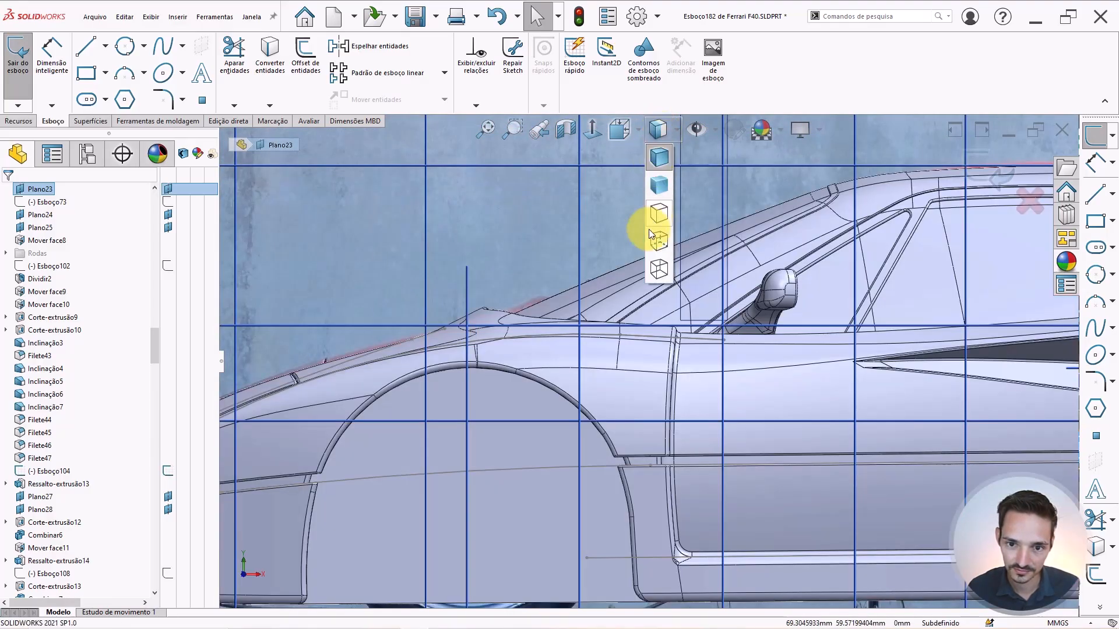
{"action": "left_click", "coordinate": [658, 268]}
{"action": "scroll", "coordinate": [640, 361], "scroll_direction": "down", "scroll_amount": 5}
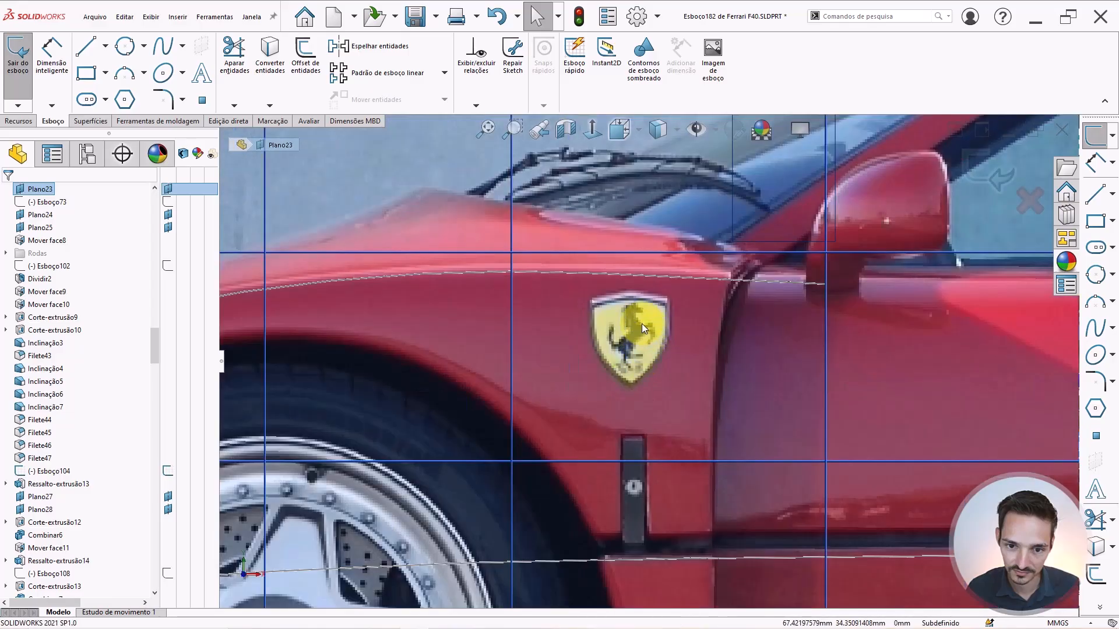
{"action": "scroll", "coordinate": [641, 326], "scroll_direction": "down", "scroll_amount": 4}
{"action": "right_click_drag", "start_coordinate": [579, 341], "coordinate": [638, 353]}
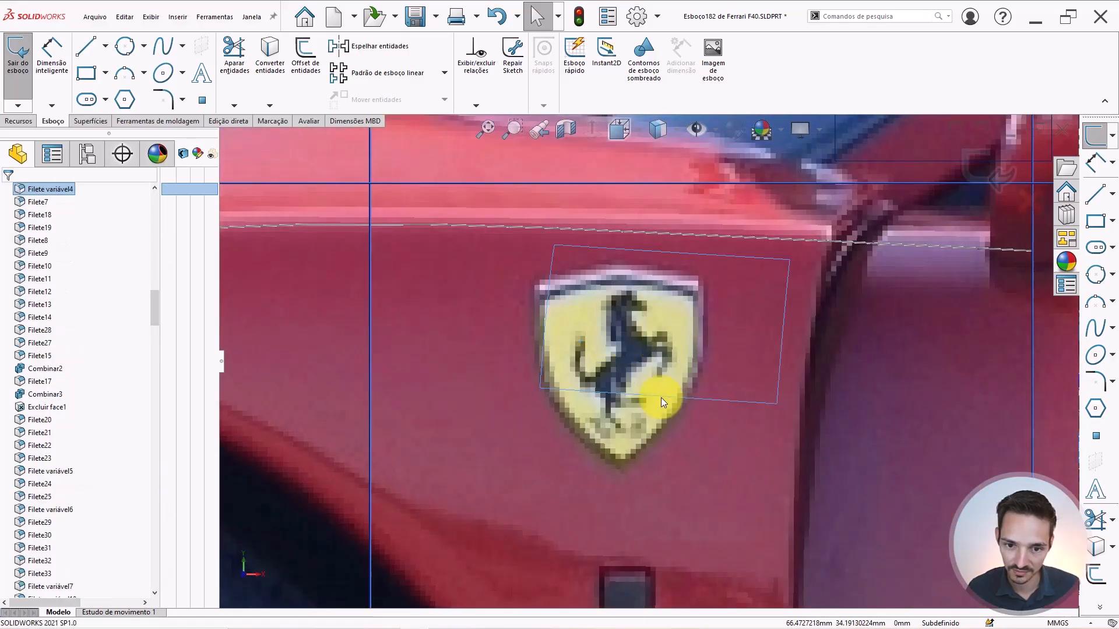
Draw a 6.49 mm construction line through the Ferrari badge's centre and make it vertical.
{"action": "left_click", "coordinate": [622, 494]}
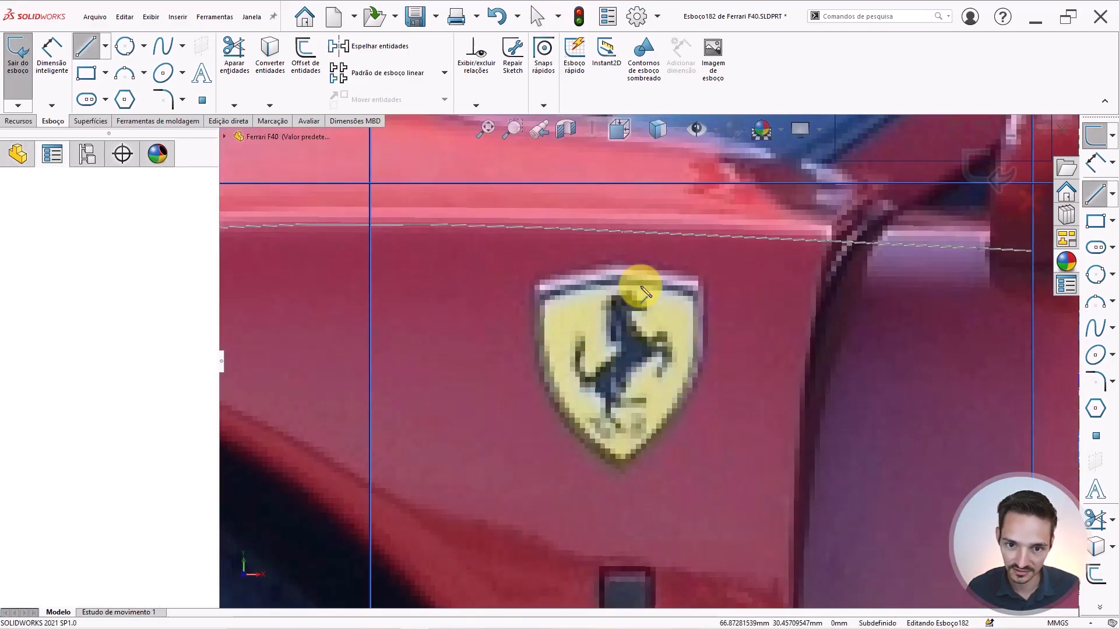
{"action": "left_click", "coordinate": [623, 240]}
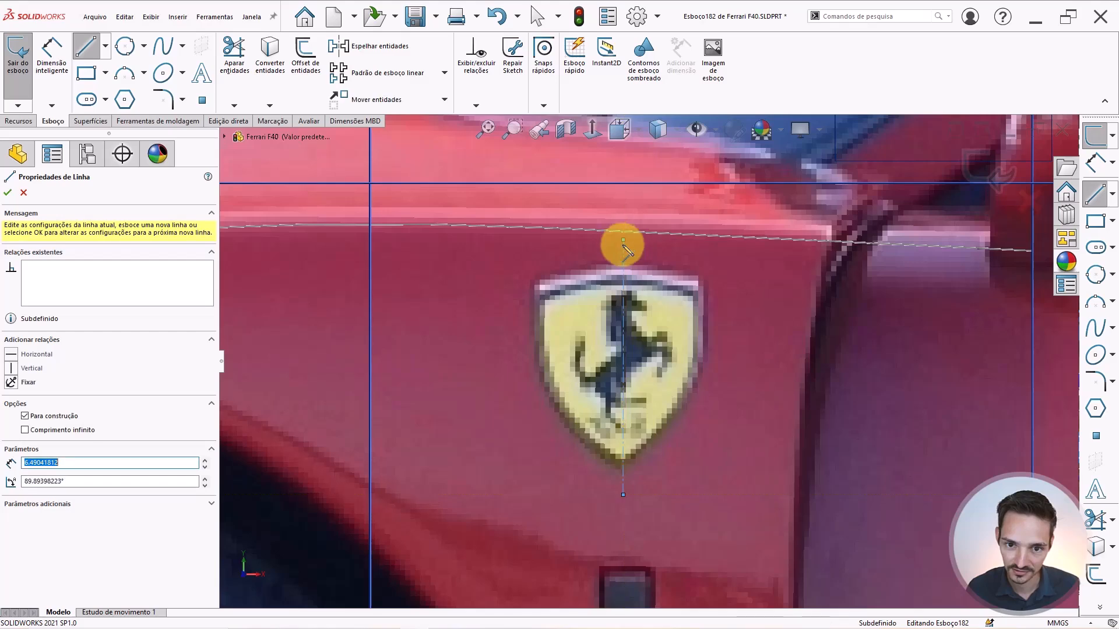
{"action": "key", "text": "Escape"}
{"action": "key", "text": "Escape"}
{"action": "left_click", "coordinate": [624, 263]}
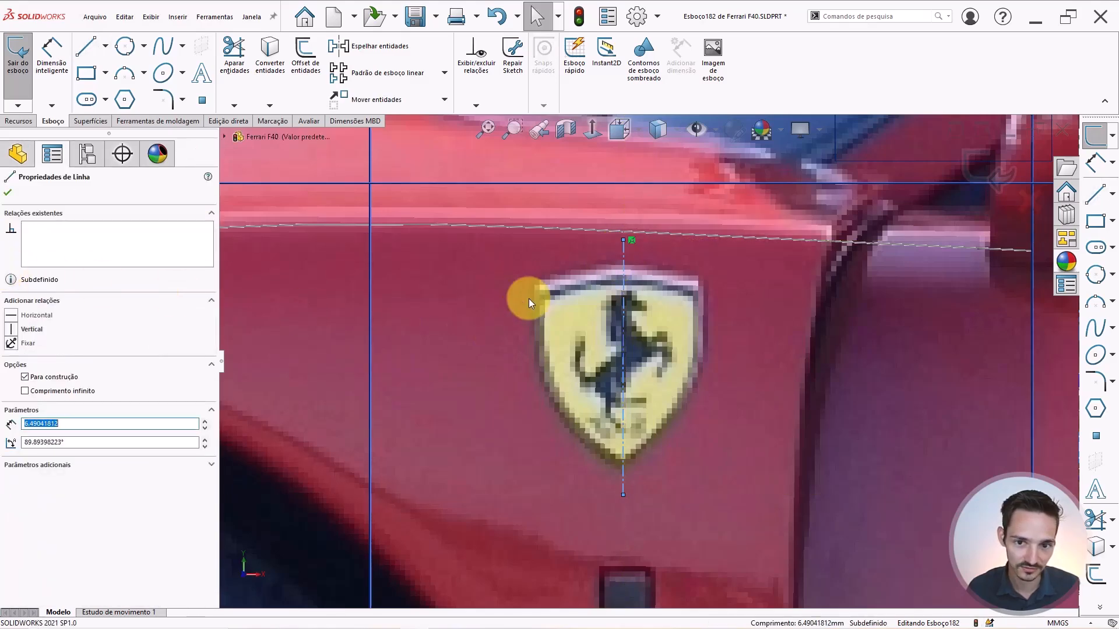
{"action": "key", "text": "Escape"}
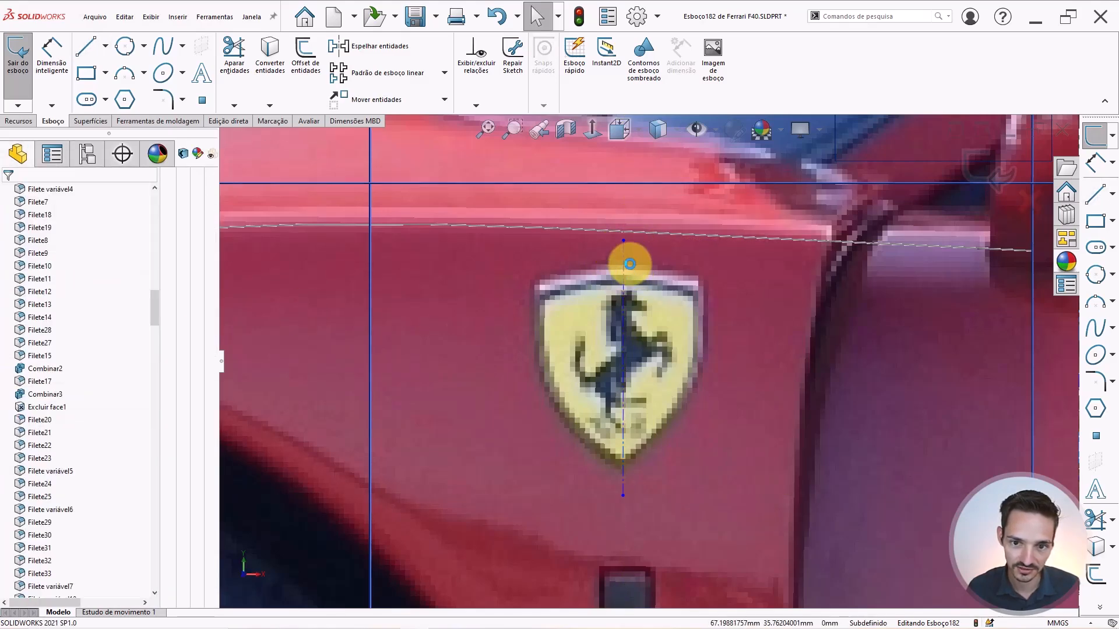
{"action": "left_click", "coordinate": [623, 254]}
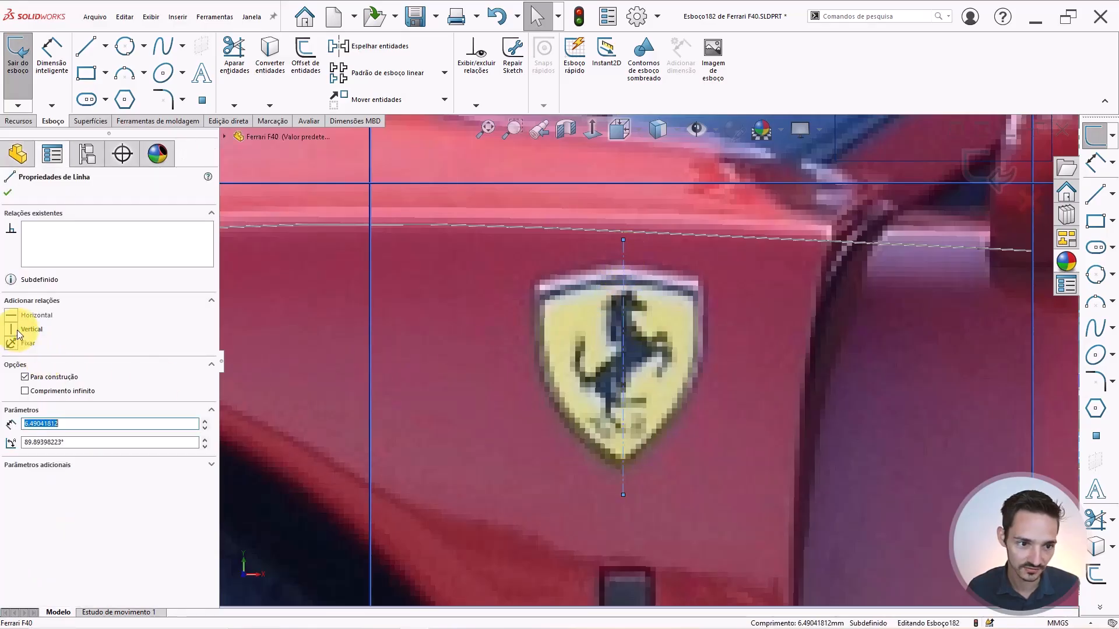
{"action": "left_click", "coordinate": [17, 331]}
{"action": "key", "text": "Escape"}
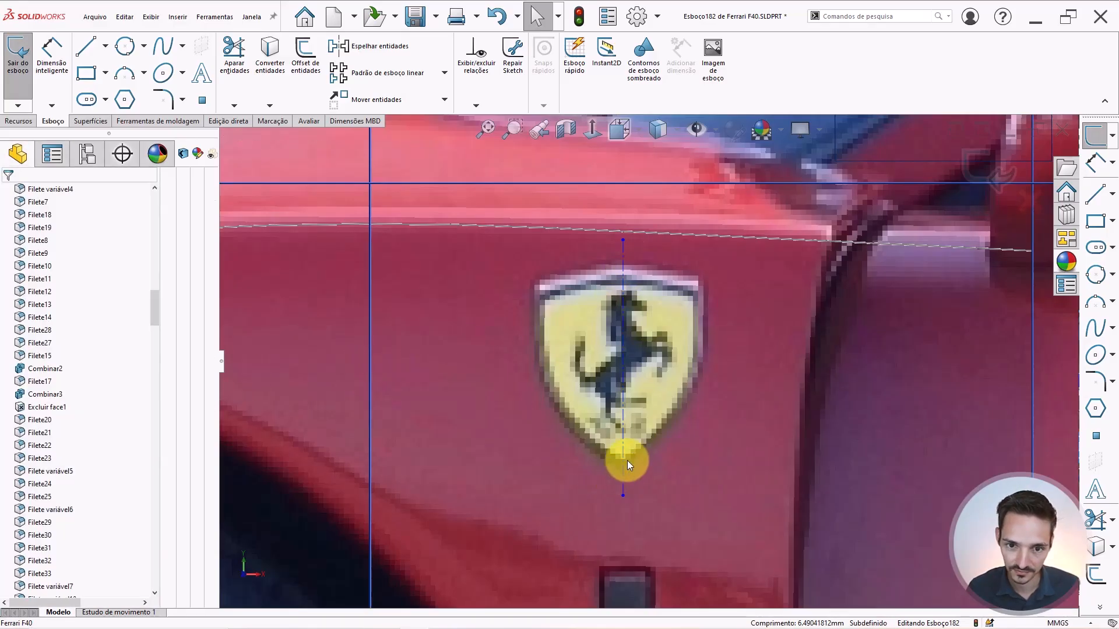
{"action": "left_click", "coordinate": [89, 52]}
{"action": "scroll", "coordinate": [650, 437], "scroll_direction": "down", "scroll_amount": 3}
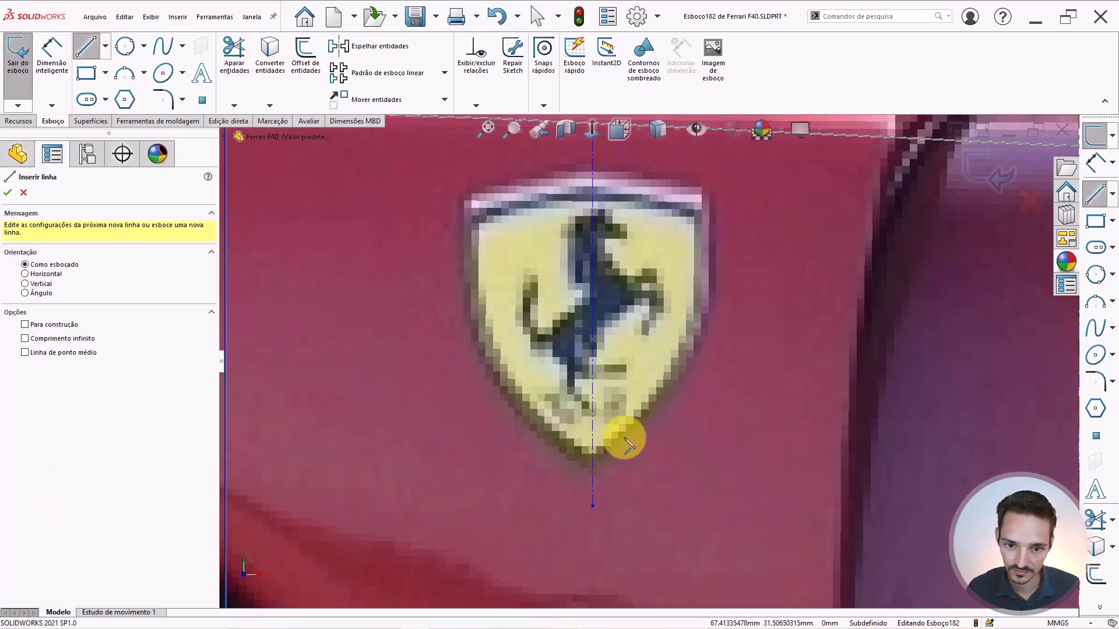
Trace the badge's right edge: a diagonal line from the bottom tip, a curve, then a vertical line.
{"action": "left_click", "coordinate": [593, 470]}
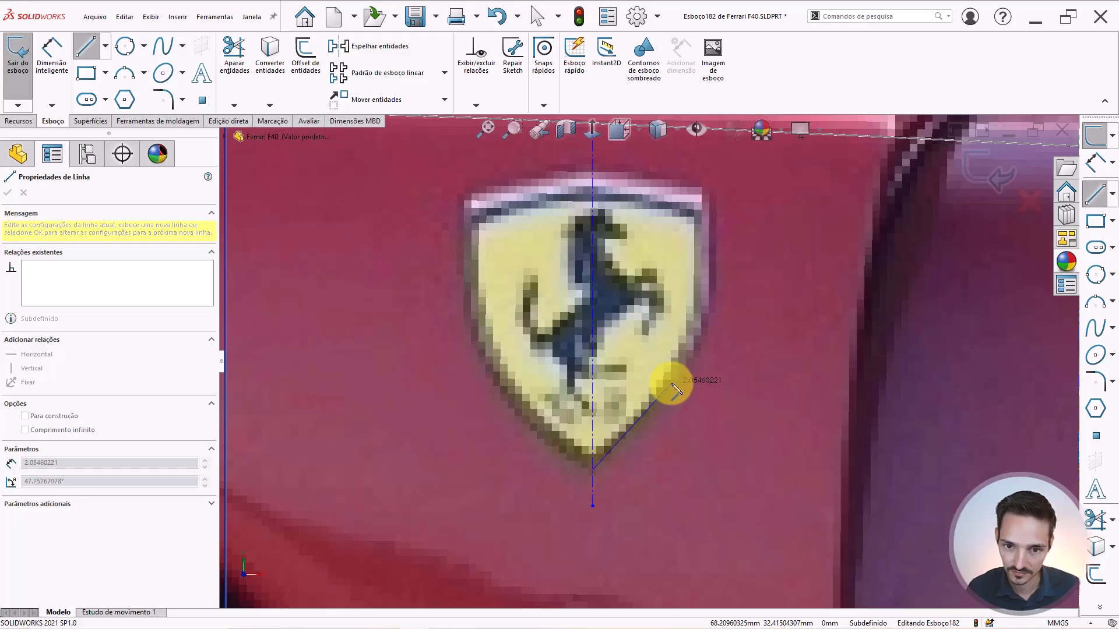
{"action": "left_click", "coordinate": [672, 384]}
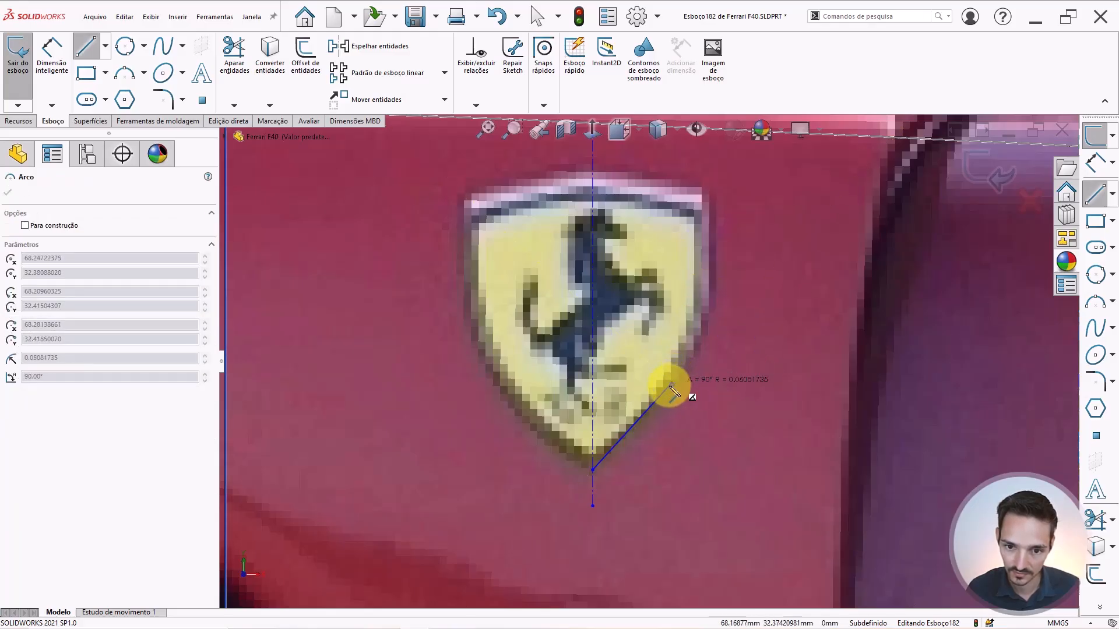
{"action": "left_click", "coordinate": [705, 309]}
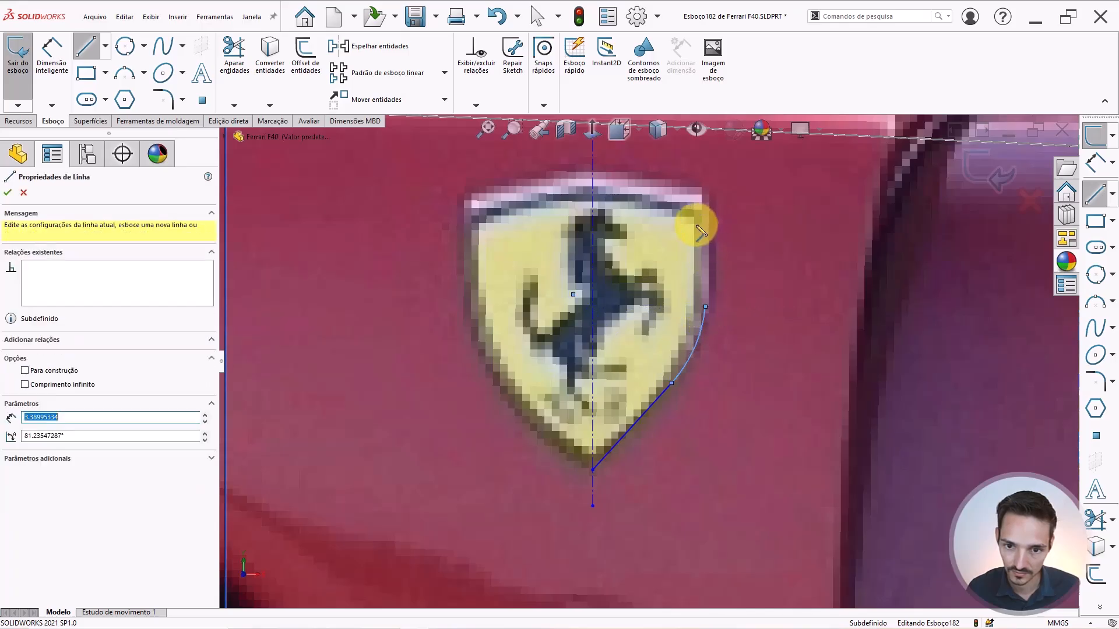
{"action": "scroll", "coordinate": [700, 222], "scroll_direction": "up", "scroll_amount": 3}
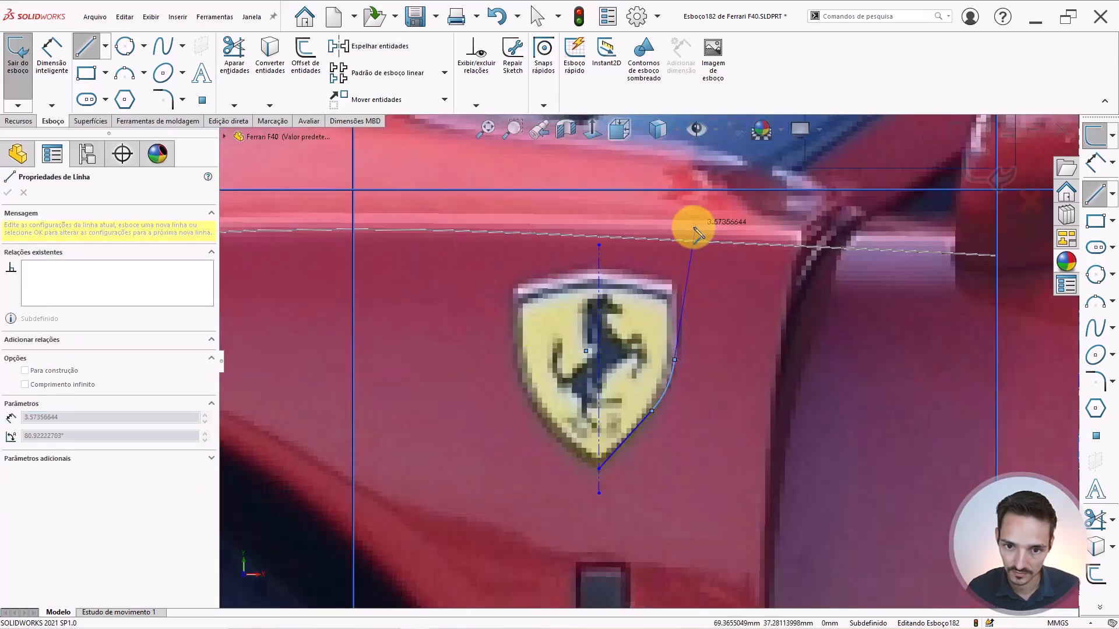
{"action": "left_click", "coordinate": [676, 267]}
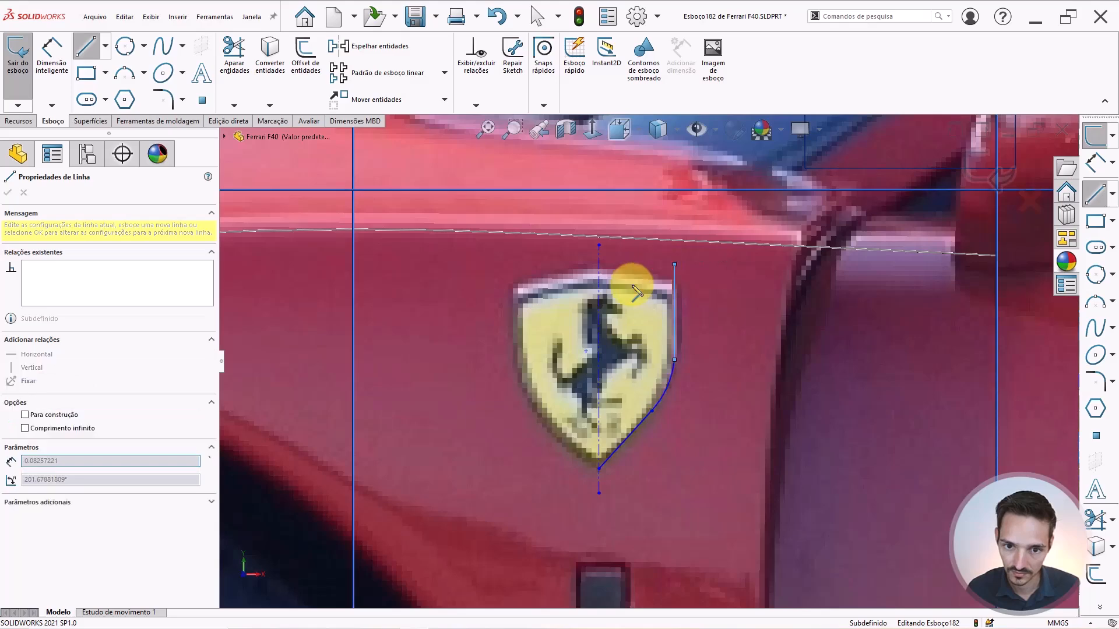
{"action": "scroll", "coordinate": [632, 287], "scroll_direction": "down", "scroll_amount": 3}
{"action": "key", "text": "Escape"}
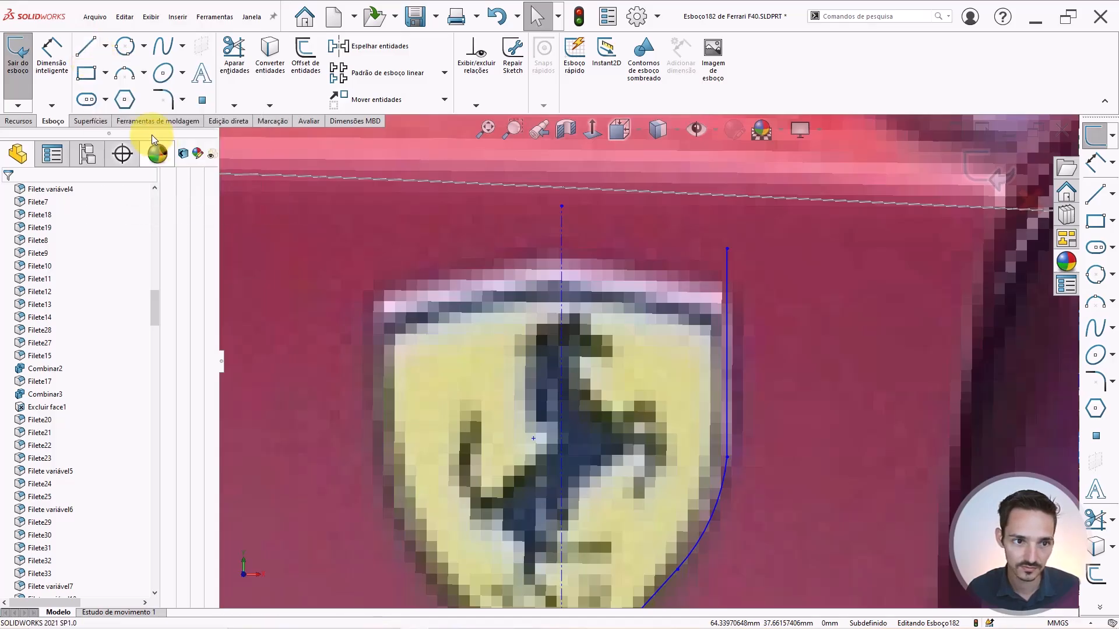
Draw a 3 Point Arc from the centreline top past the right vertical line.
{"action": "left_click", "coordinate": [124, 73]}
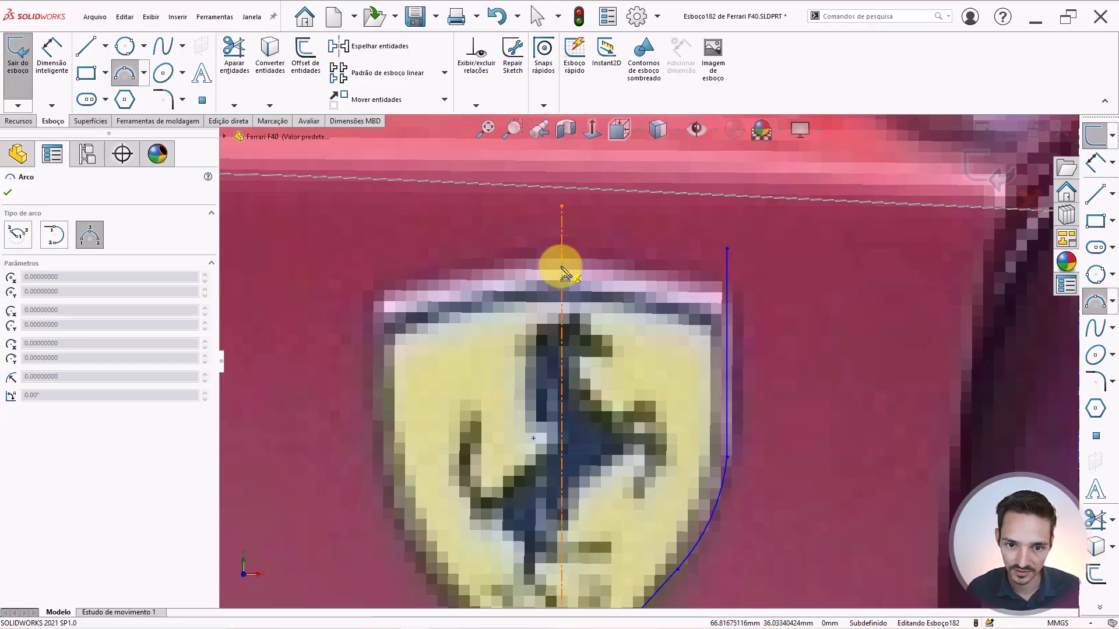
{"action": "left_click_drag", "start_coordinate": [568, 262], "coordinate": [761, 296]}
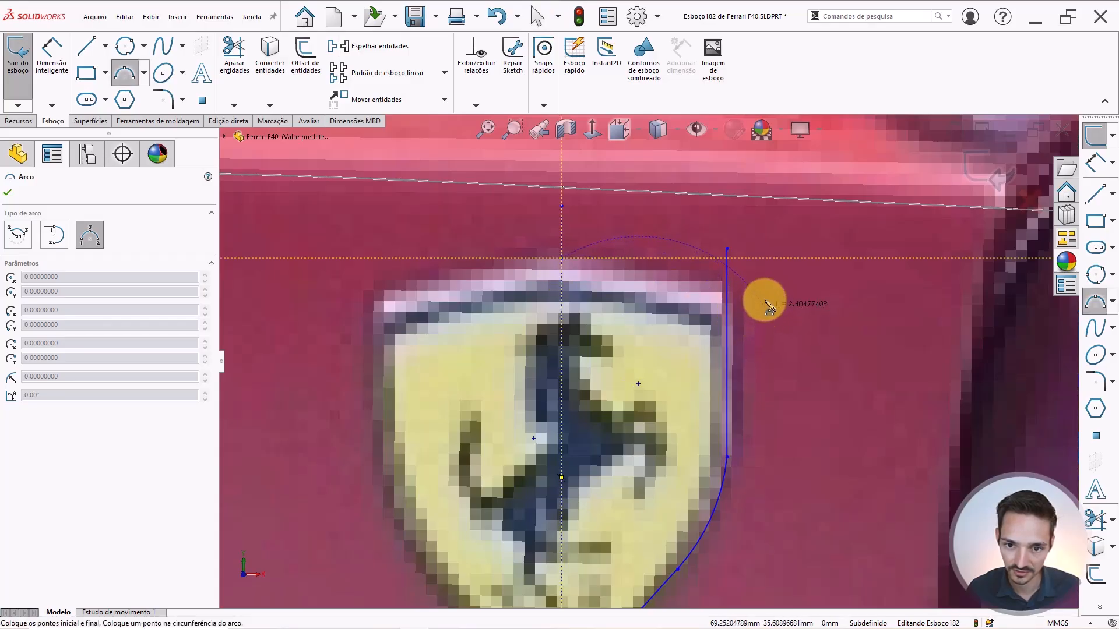
{"action": "left_click", "coordinate": [675, 275]}
{"action": "key", "text": "Escape"}
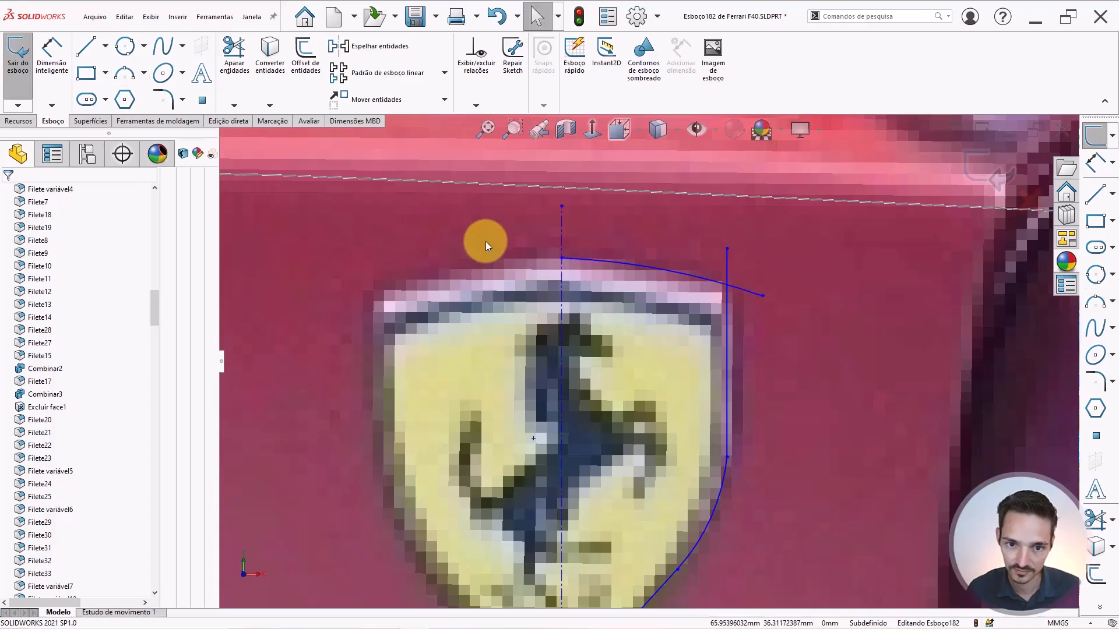
Add a short horizontal construction line left of the centreline at the arc's end.
{"action": "right_click_drag", "start_coordinate": [477, 229], "coordinate": [533, 225]}
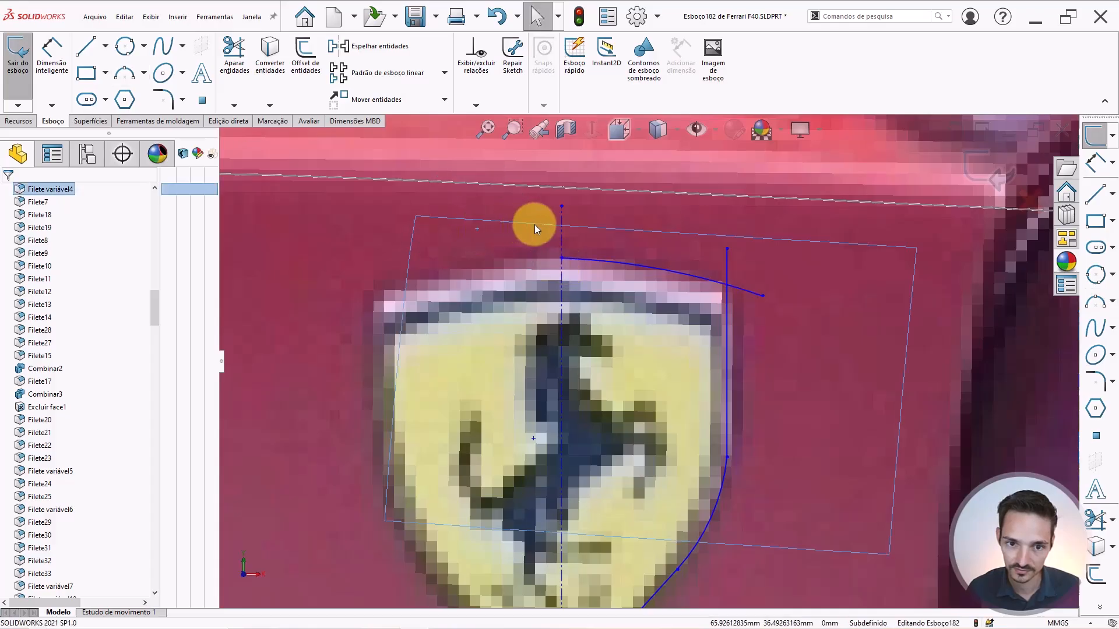
{"action": "left_click", "coordinate": [557, 258]}
{"action": "key", "text": "Escape"}
{"action": "right_click_drag", "start_coordinate": [458, 258], "coordinate": [510, 261]}
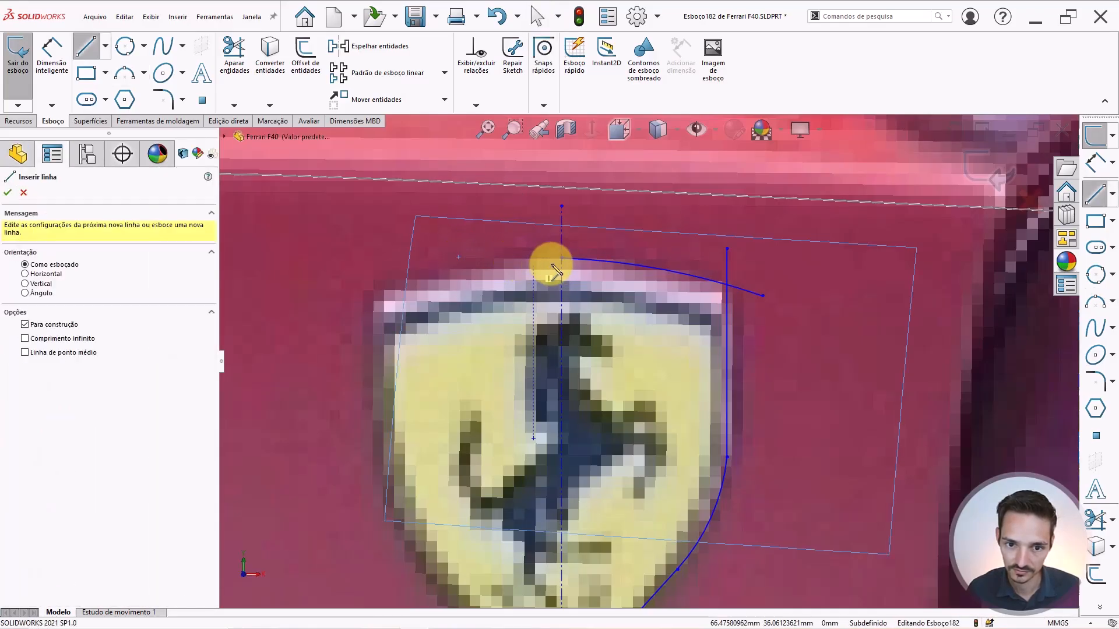
{"action": "left_click_drag", "start_coordinate": [559, 259], "coordinate": [512, 262]}
{"action": "key", "text": "Escape"}
{"action": "left_click", "coordinate": [522, 260]}
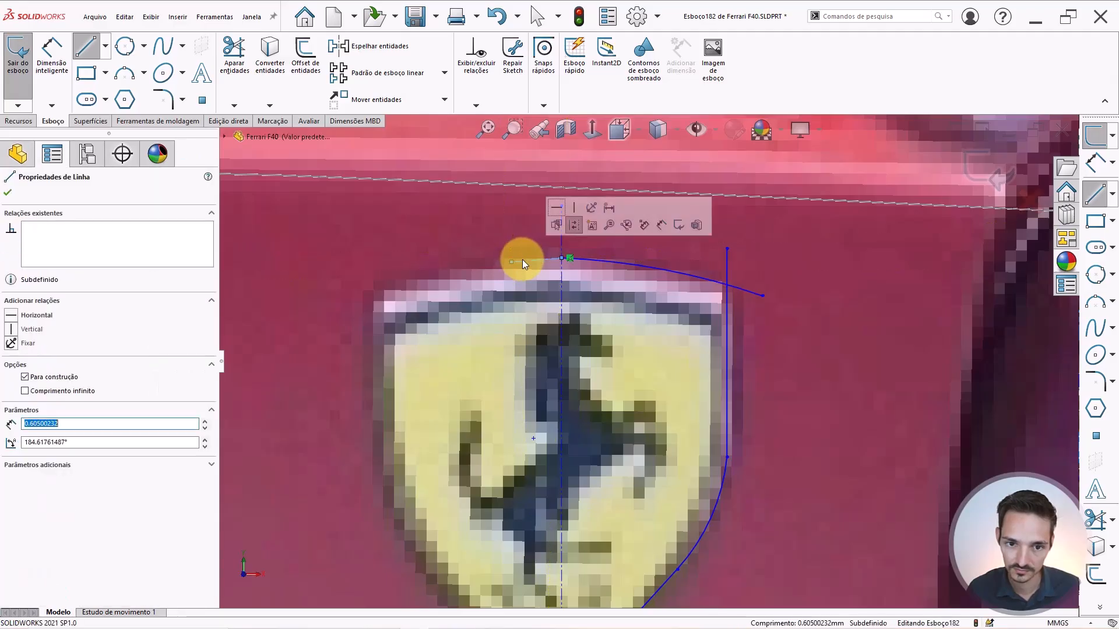
{"action": "left_click", "coordinate": [20, 314]}
{"action": "key", "text": "Escape"}
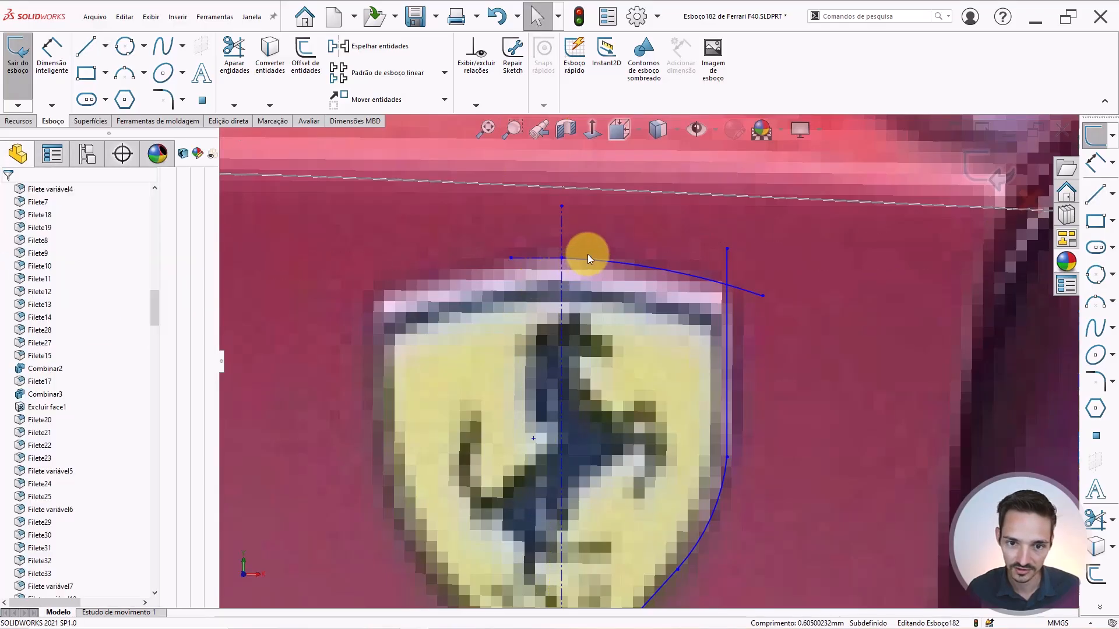
Delete the short horizontal construction line, keeping the top arc.
{"action": "left_click", "coordinate": [585, 255]}
{"action": "left_click", "coordinate": [544, 261]}
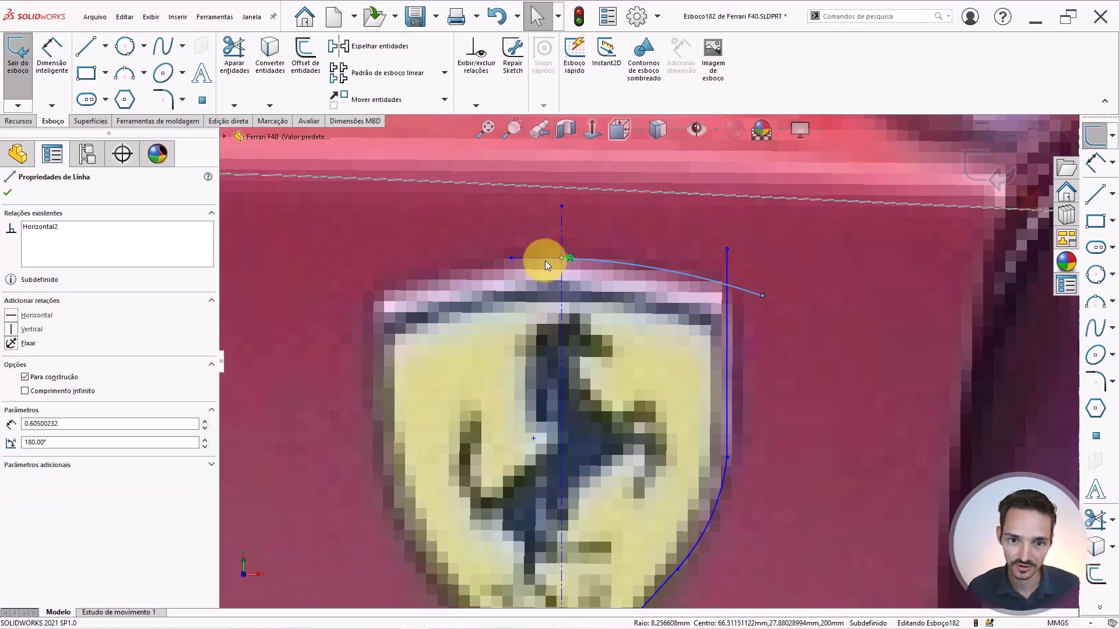
{"action": "left_click", "coordinate": [544, 261], "text": "ctrl"}
{"action": "left_click", "coordinate": [751, 311]}
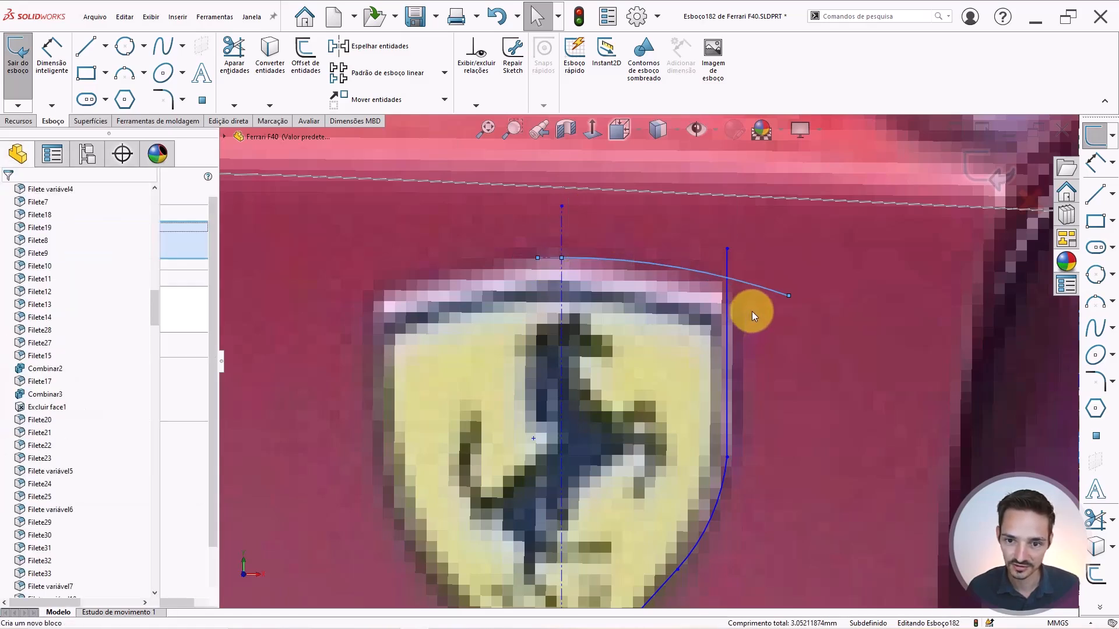
{"action": "left_click", "coordinate": [551, 257]}
{"action": "key", "text": "Delete"}
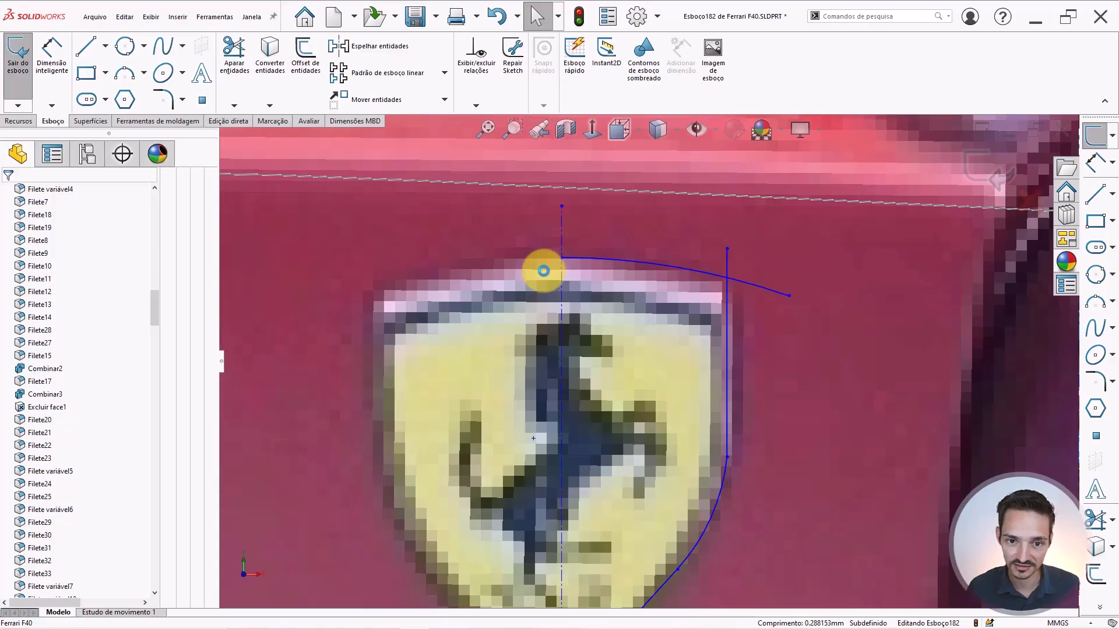
{"action": "left_click", "coordinate": [234, 52]}
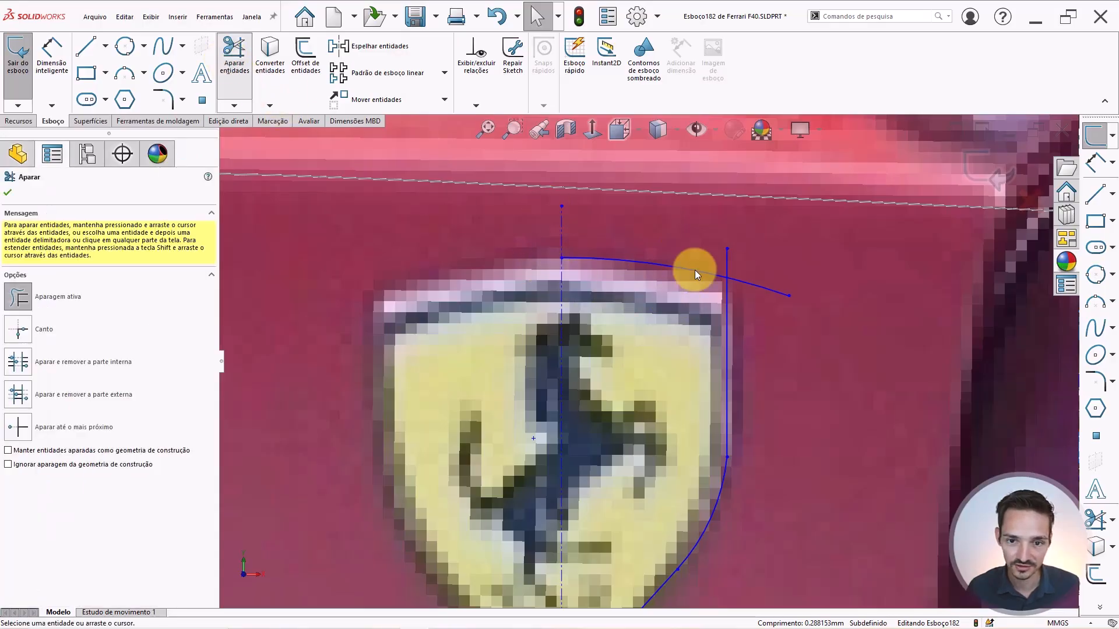
Power-trim away the top arc's overhang and the line stub.
{"action": "mouse_move", "coordinate": [699, 249]}
{"action": "left_mouse_down"}
{"action": "mouse_move", "coordinate": [749, 282]}
{"action": "mouse_move", "coordinate": [736, 268]}
{"action": "left_mouse_up"}
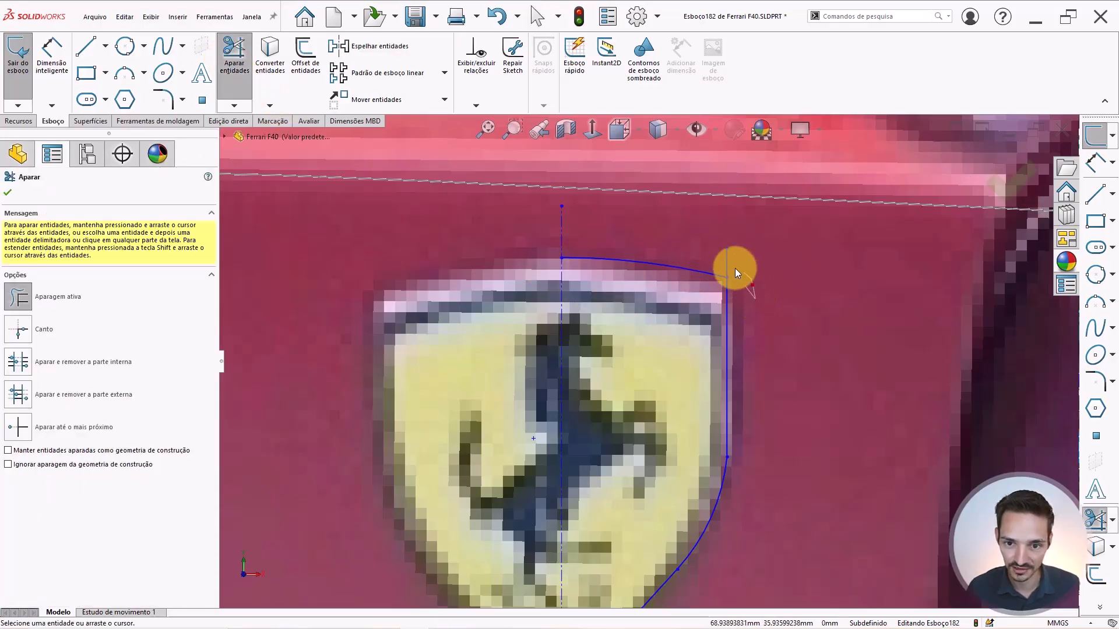
{"action": "scroll", "coordinate": [708, 249], "scroll_direction": "up", "scroll_amount": 5}
{"action": "scroll", "coordinate": [651, 347], "scroll_direction": "down", "scroll_amount": 4}
{"action": "key", "text": "Escape"}
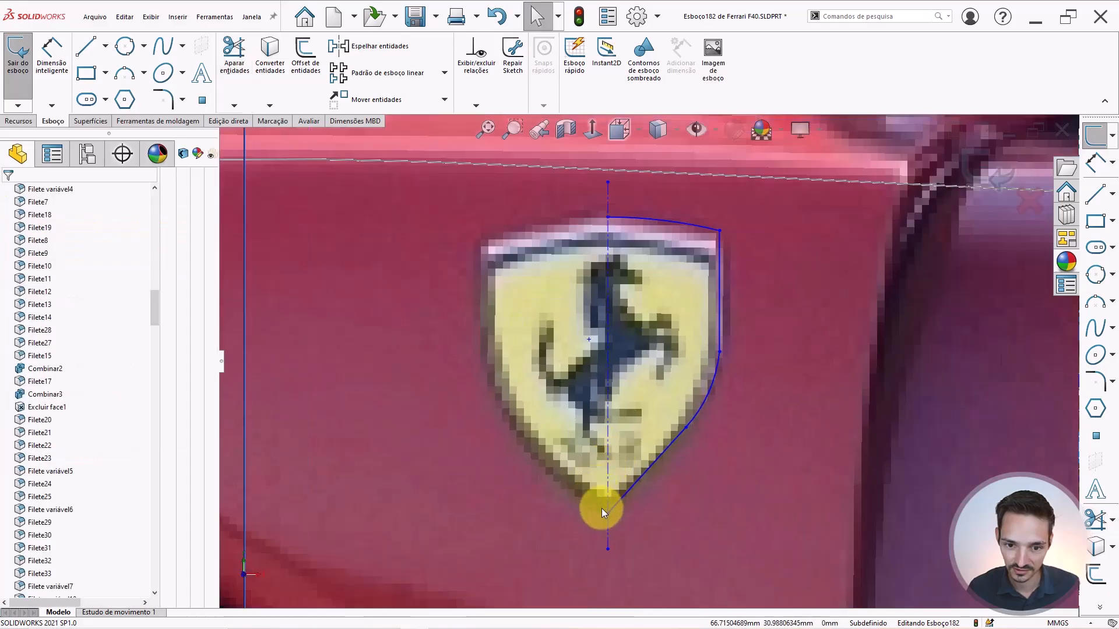
Mirror the connected half outline across the centreline and turn on Shaded Sketch Contours.
{"action": "left_click", "coordinate": [718, 326]}
{"action": "right_click", "coordinate": [718, 326]}
{"action": "left_click", "coordinate": [738, 335]}
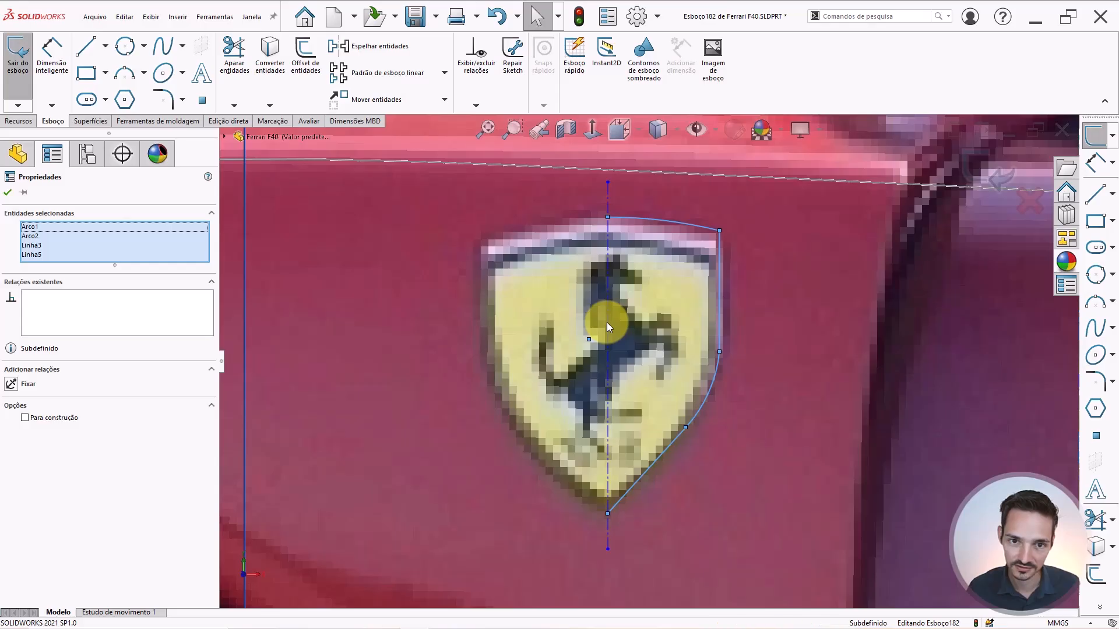
{"action": "left_click", "coordinate": [607, 322], "text": "ctrl"}
{"action": "left_click", "coordinate": [354, 56]}
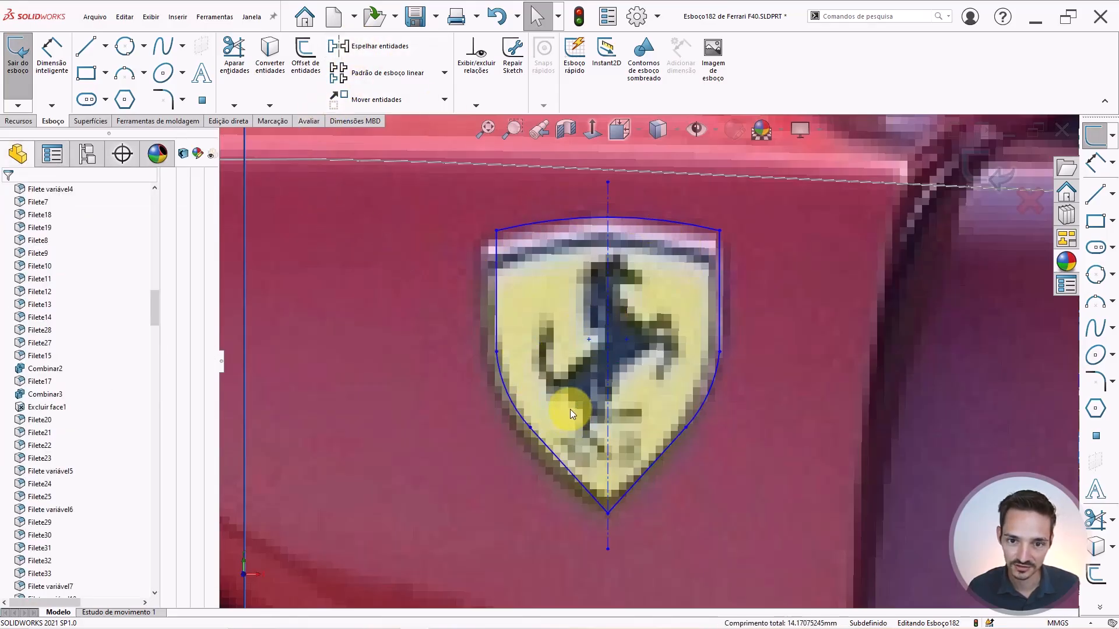
{"action": "left_click", "coordinate": [638, 59]}
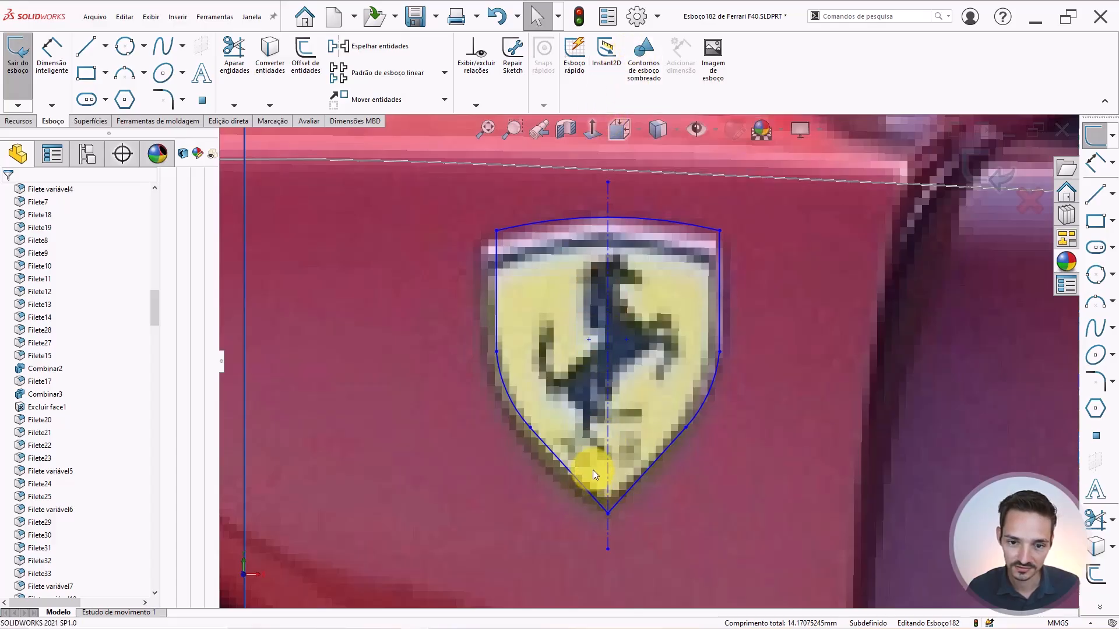
Check the vertical centreline near the shield's tip, then clear the selection.
{"action": "left_click", "coordinate": [610, 411]}
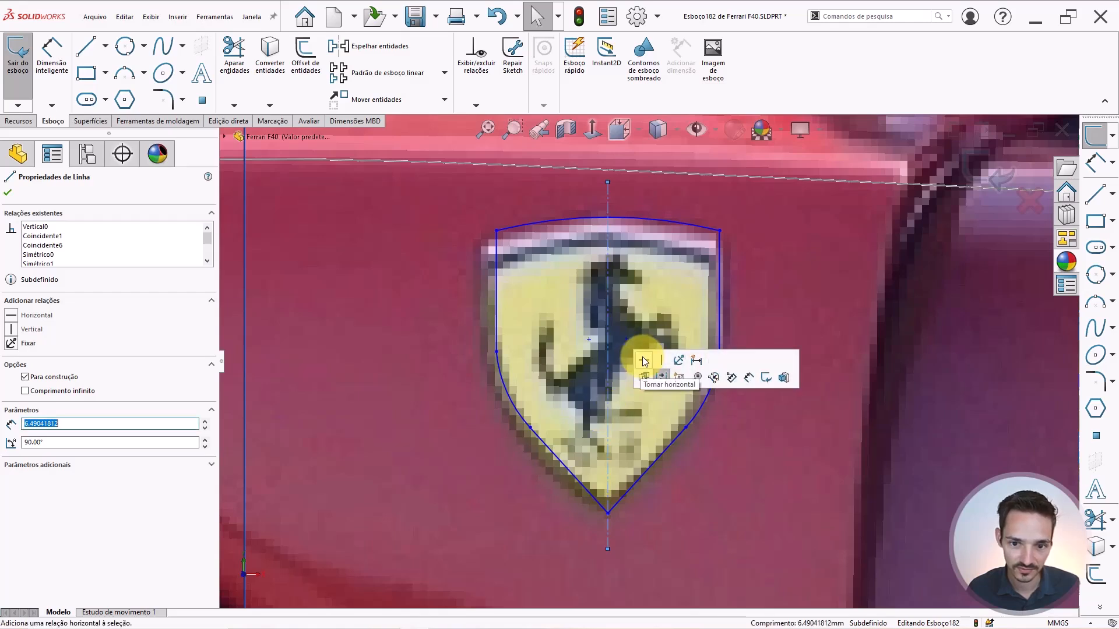
{"action": "left_click", "coordinate": [610, 379]}
{"action": "left_click", "coordinate": [608, 383]}
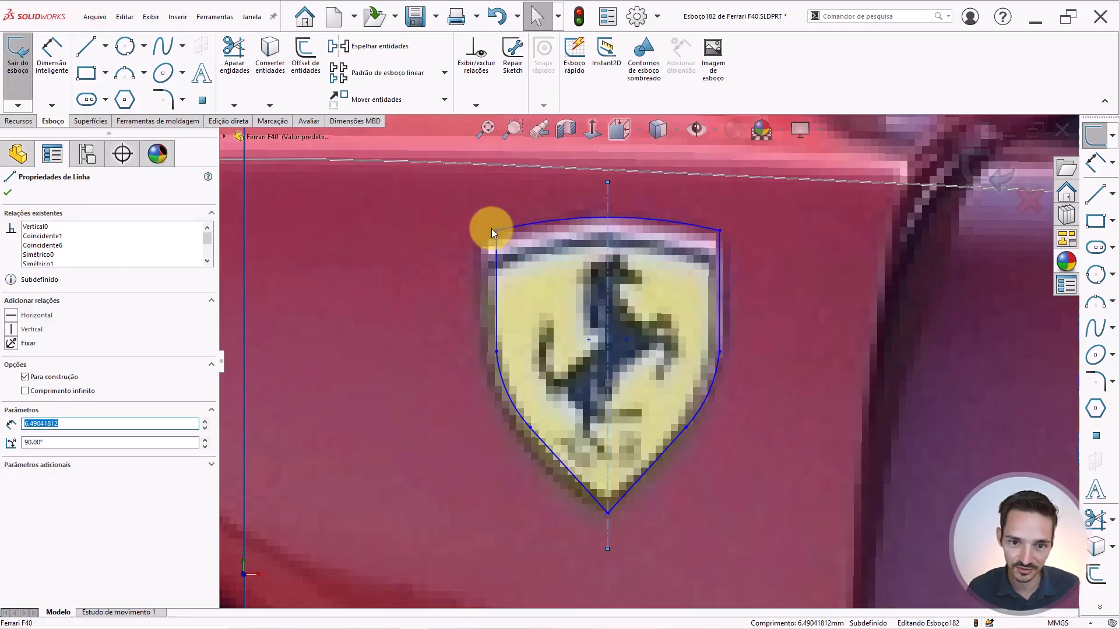
{"action": "left_click_drag", "start_coordinate": [607, 511], "coordinate": [610, 528]}
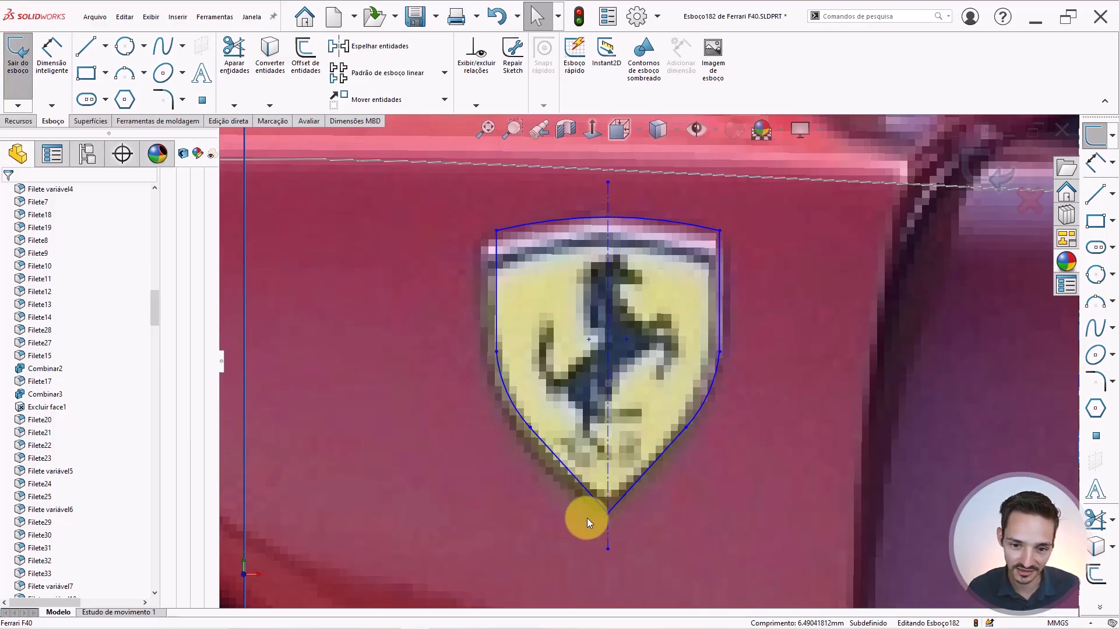
{"action": "left_click", "coordinate": [608, 475]}
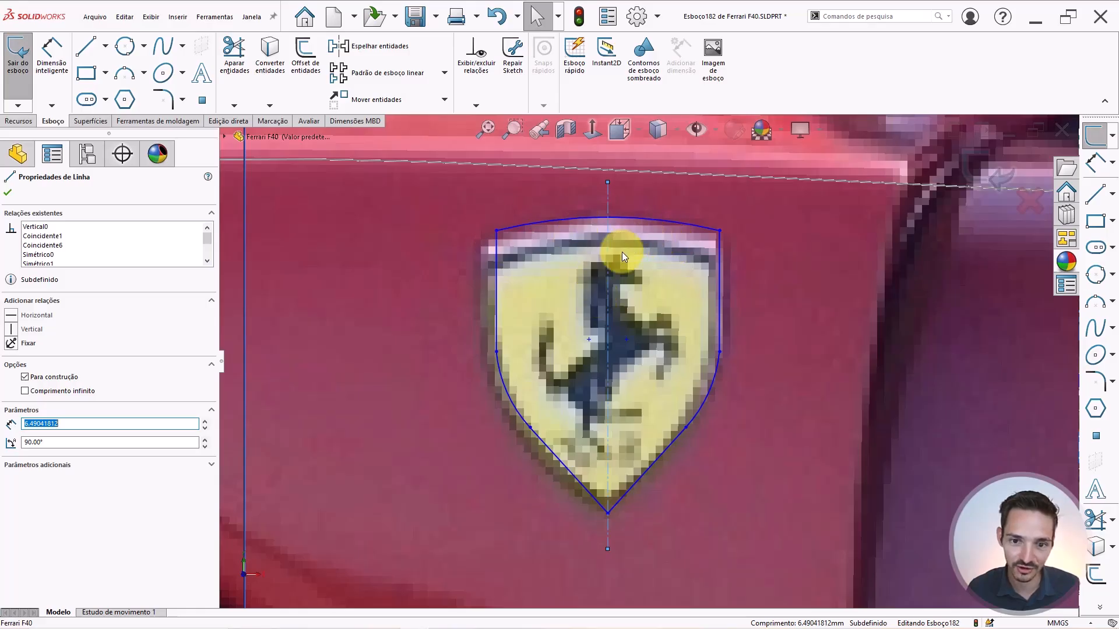
{"action": "scroll", "coordinate": [609, 285], "scroll_direction": "up", "scroll_amount": 5}
{"action": "scroll", "coordinate": [615, 293], "scroll_direction": "down", "scroll_amount": 5}
{"action": "key", "text": "Escape"}
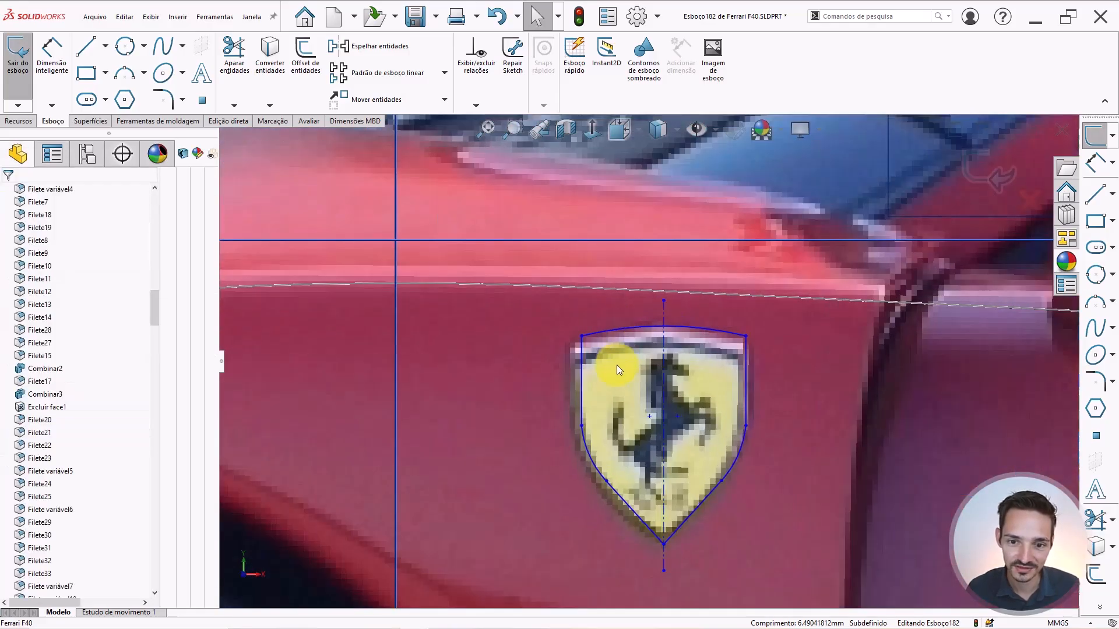
{"action": "scroll", "coordinate": [617, 376], "scroll_direction": "down", "scroll_amount": 4}
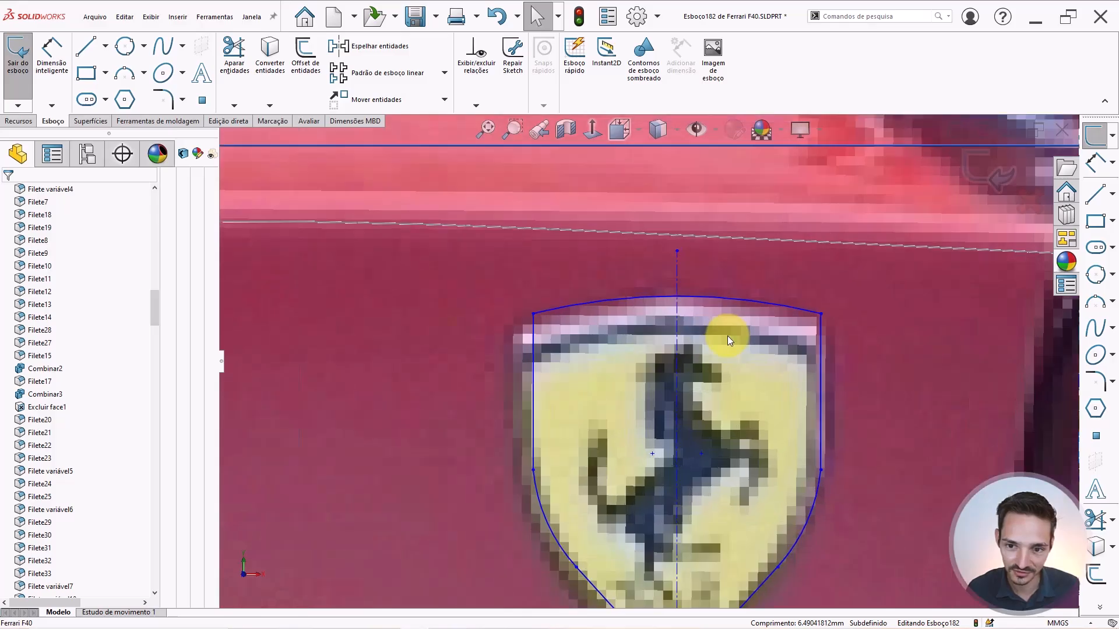
{"action": "right_click_drag", "start_coordinate": [734, 373], "coordinate": [776, 351]}
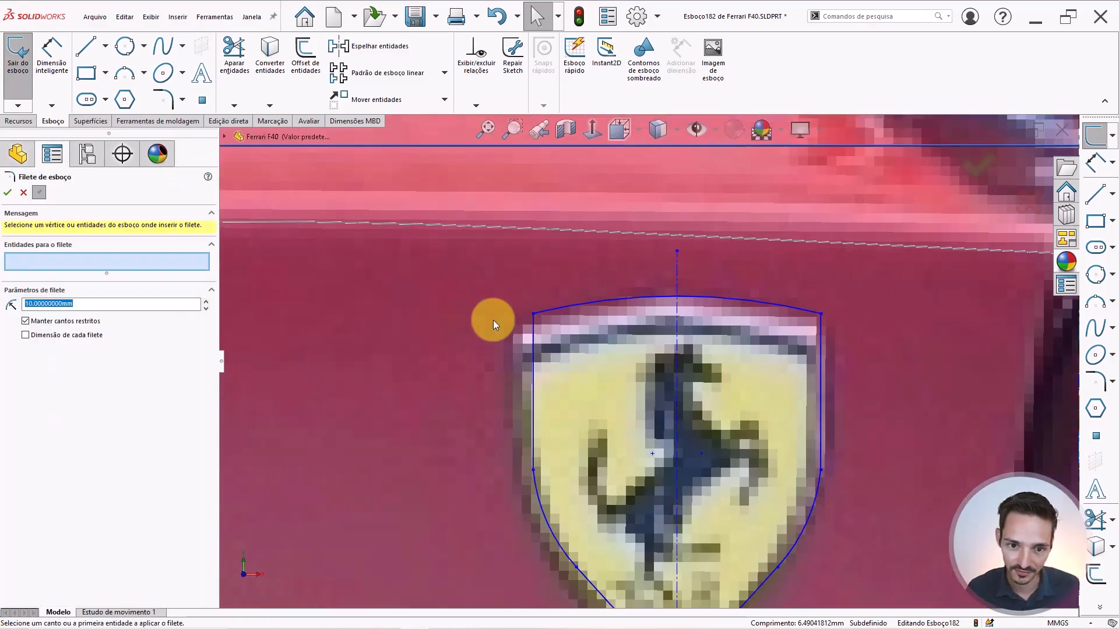
Fillet the shield's top-left and top-right corners with a 0.5 mm radius.
{"action": "type", "text": "0"}
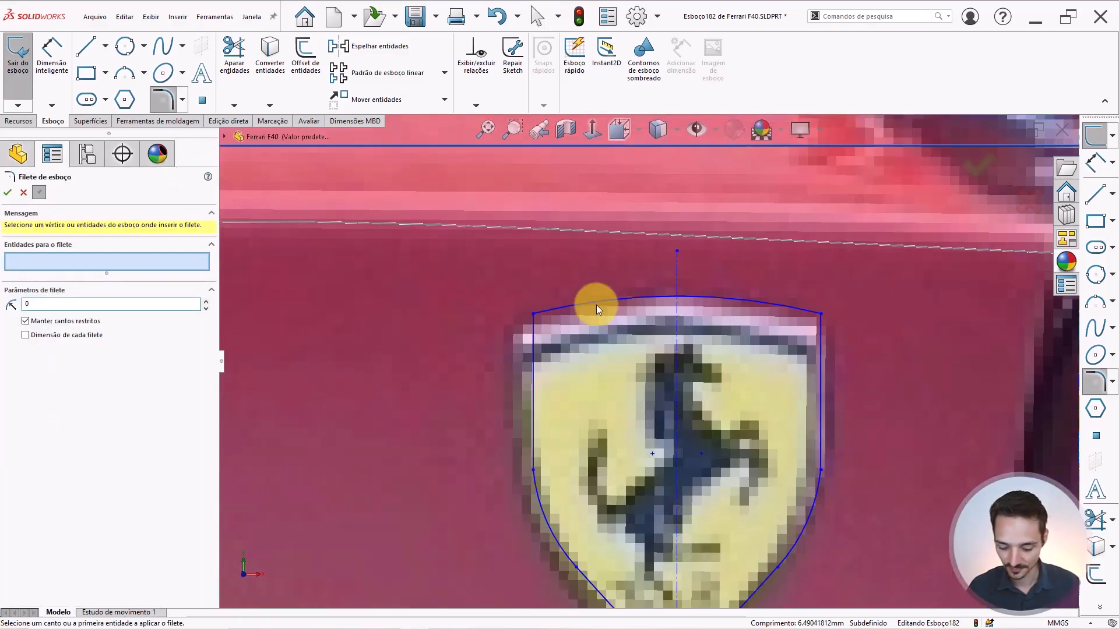
{"action": "type", "text": ".5"}
{"action": "key", "text": "Tab"}
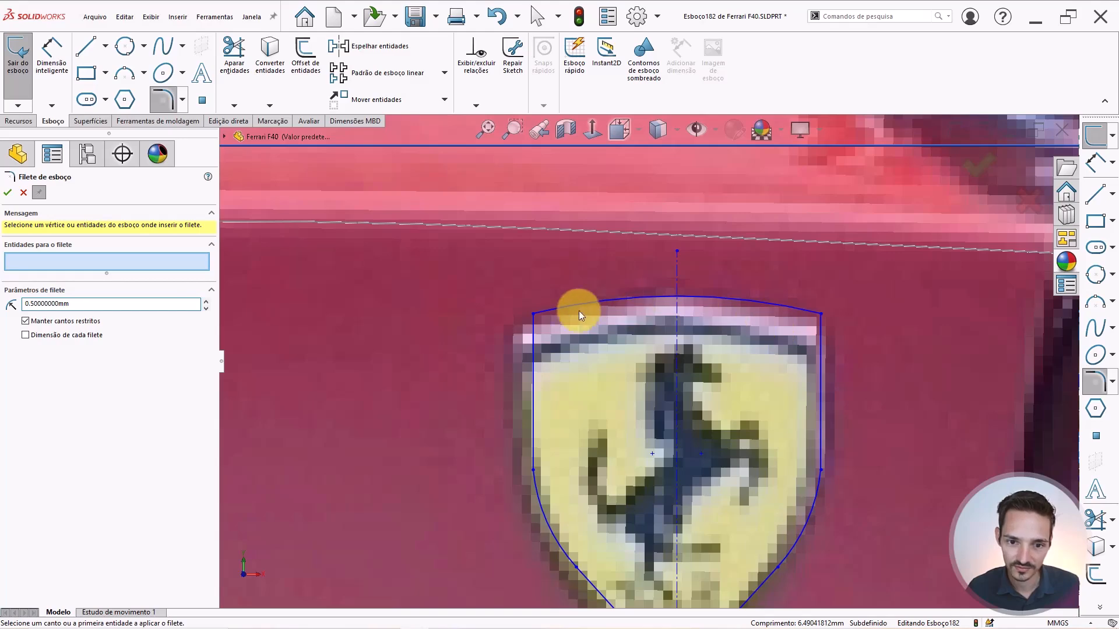
{"action": "left_click", "coordinate": [534, 315]}
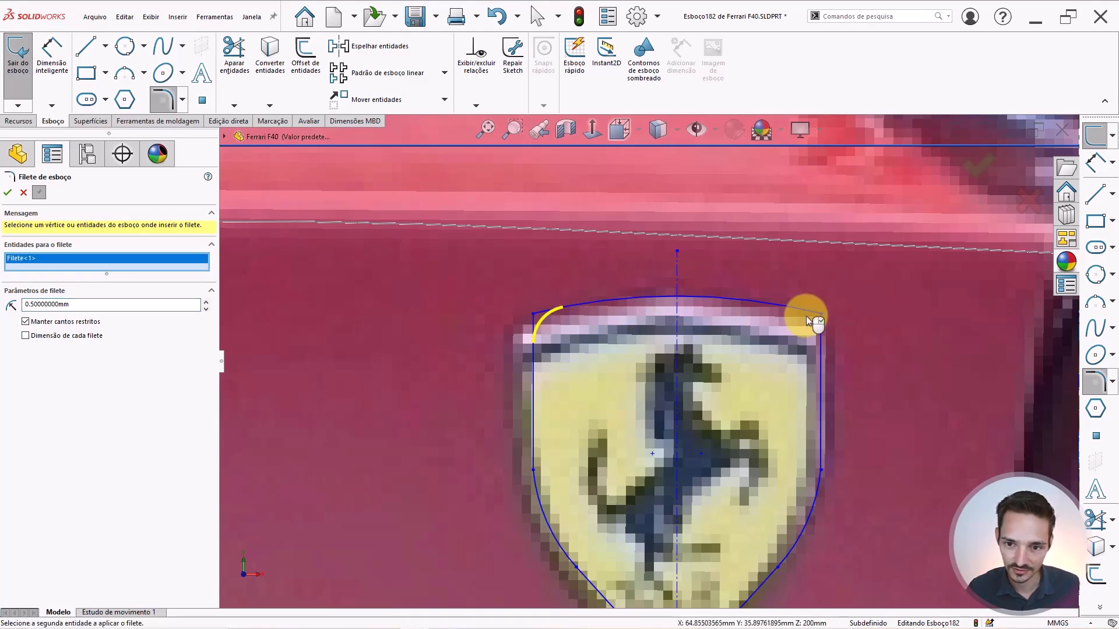
{"action": "left_click", "coordinate": [821, 316]}
{"action": "scroll", "coordinate": [500, 362], "scroll_direction": "up", "scroll_amount": 5}
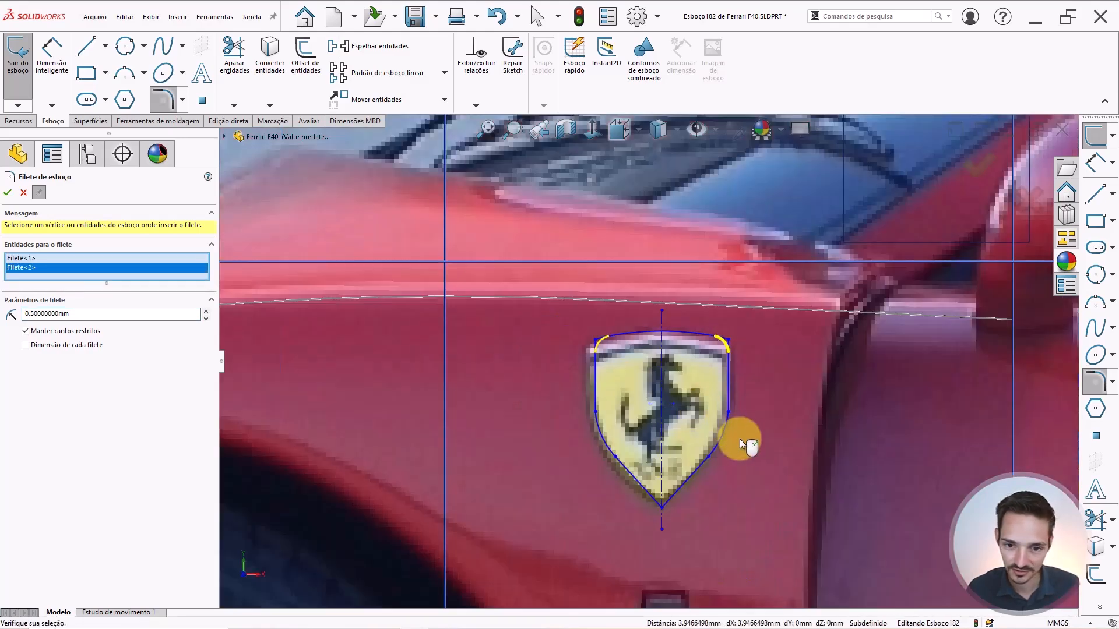
{"action": "scroll", "coordinate": [704, 449], "scroll_direction": "down", "scroll_amount": 2}
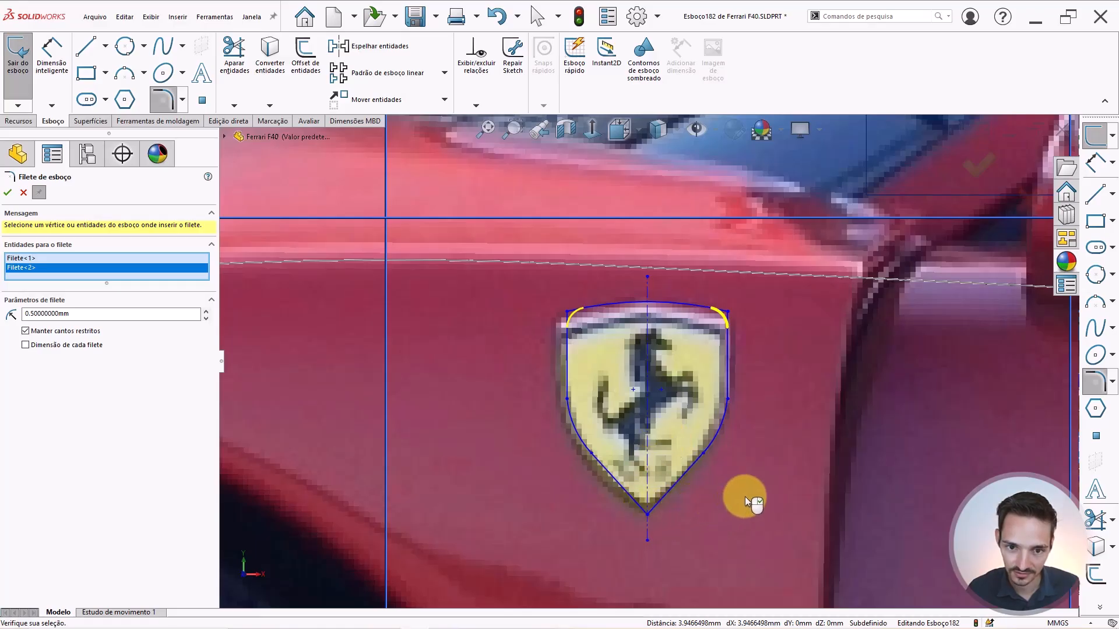
{"action": "key", "text": "Return"}
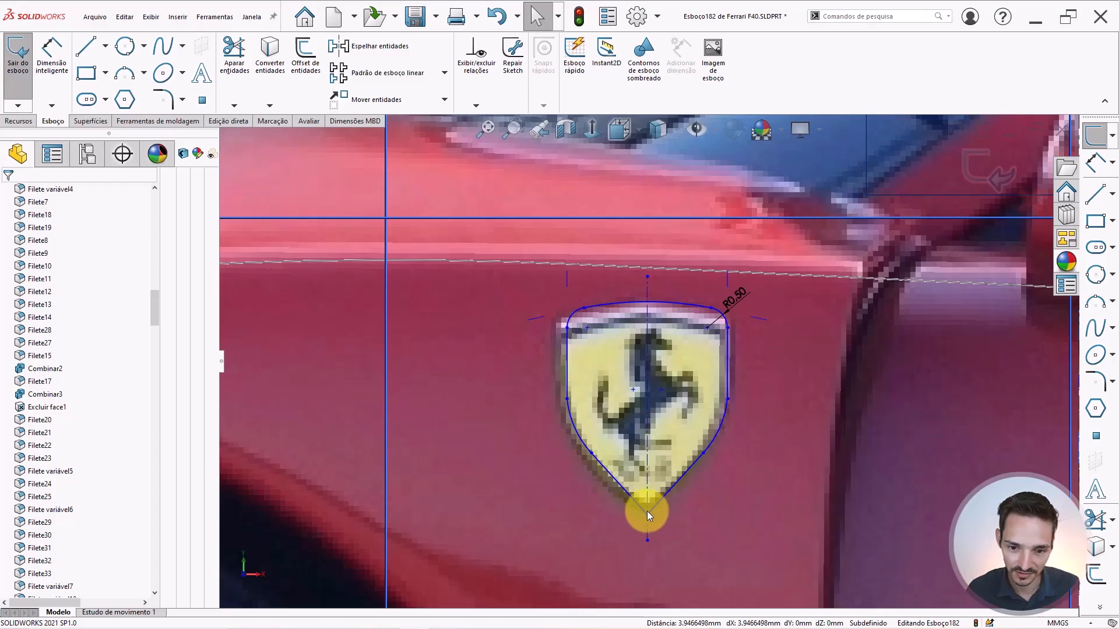
{"action": "scroll", "coordinate": [646, 512], "scroll_direction": "up", "scroll_amount": 2}
{"action": "scroll", "coordinate": [664, 533], "scroll_direction": "down", "scroll_amount": 4}
Round the shield's bottom tip with a 0.3 mm sketch fillet.
{"action": "key", "text": "Return"}
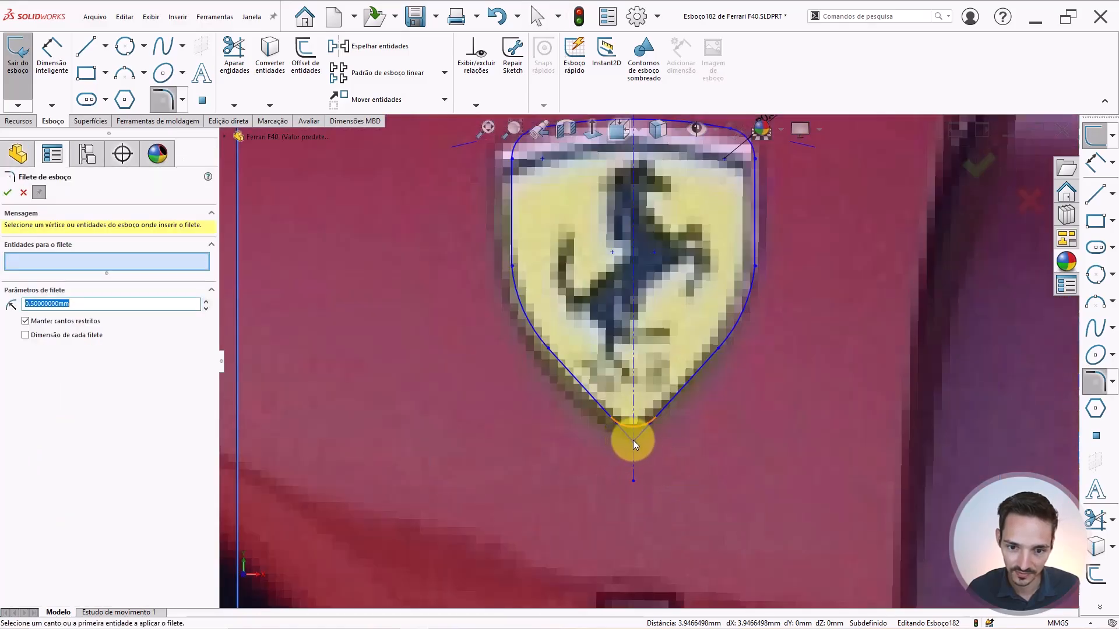
{"action": "type", "text": "0.3"}
{"action": "key", "text": "Return"}
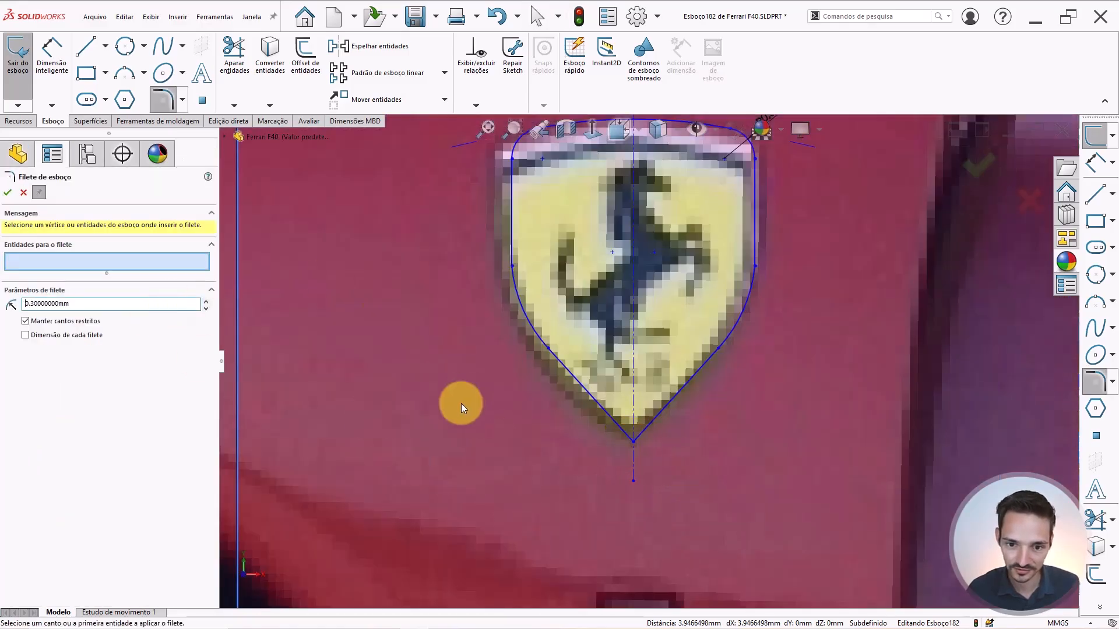
{"action": "left_click", "coordinate": [631, 442]}
{"action": "key", "text": "Return"}
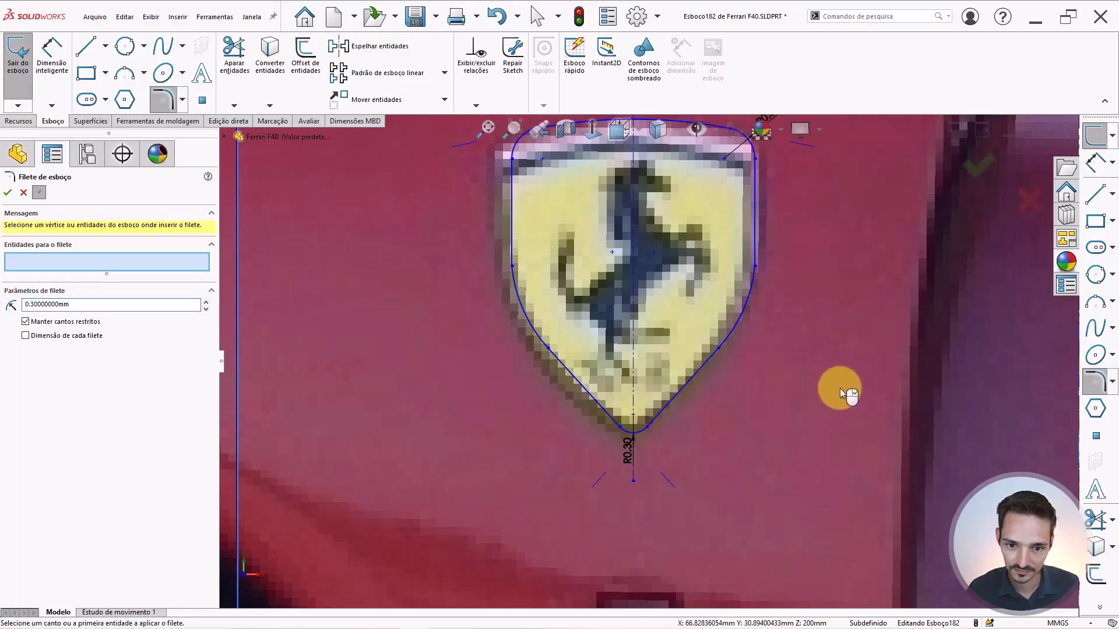
{"action": "key", "text": "Return"}
{"action": "scroll", "coordinate": [757, 383], "scroll_direction": "up", "scroll_amount": 7}
{"action": "scroll", "coordinate": [634, 324], "scroll_direction": "down", "scroll_amount": 3}
{"action": "left_click", "coordinate": [612, 313]}
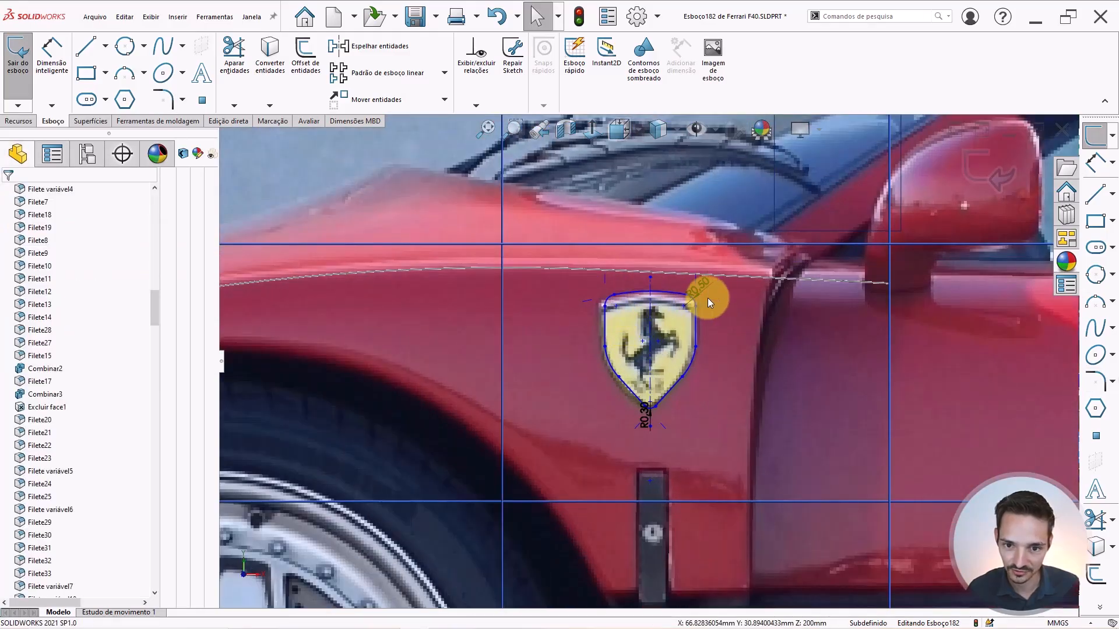
{"action": "scroll", "coordinate": [702, 349], "scroll_direction": "up", "scroll_amount": 5}
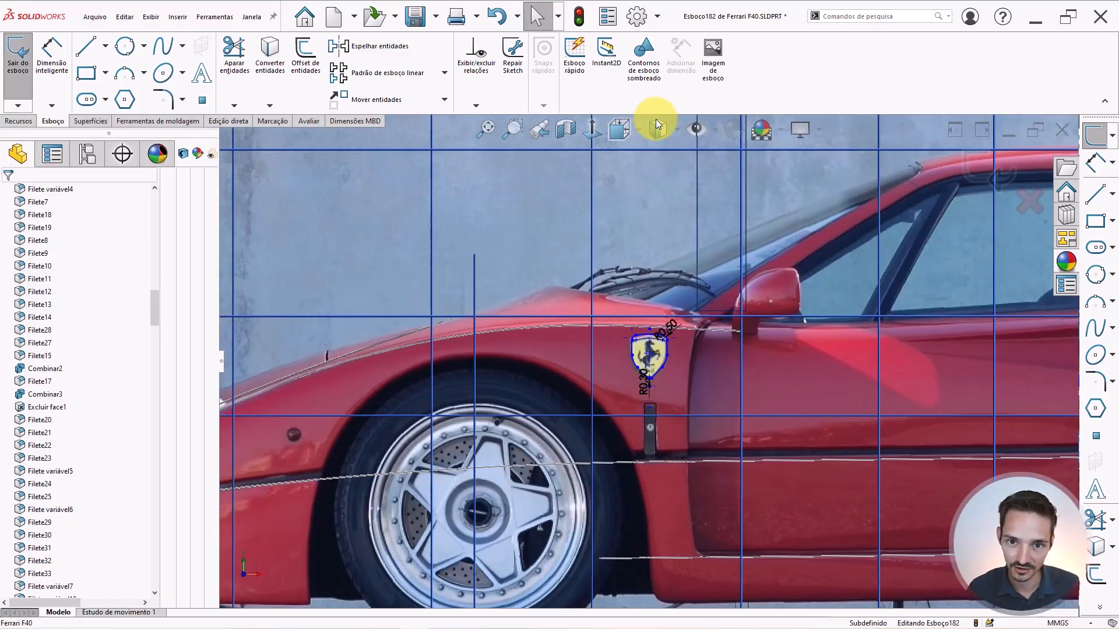
Display the model shaded with edges and hide sketches from view.
{"action": "left_click", "coordinate": [661, 130]}
{"action": "left_click", "coordinate": [660, 155]}
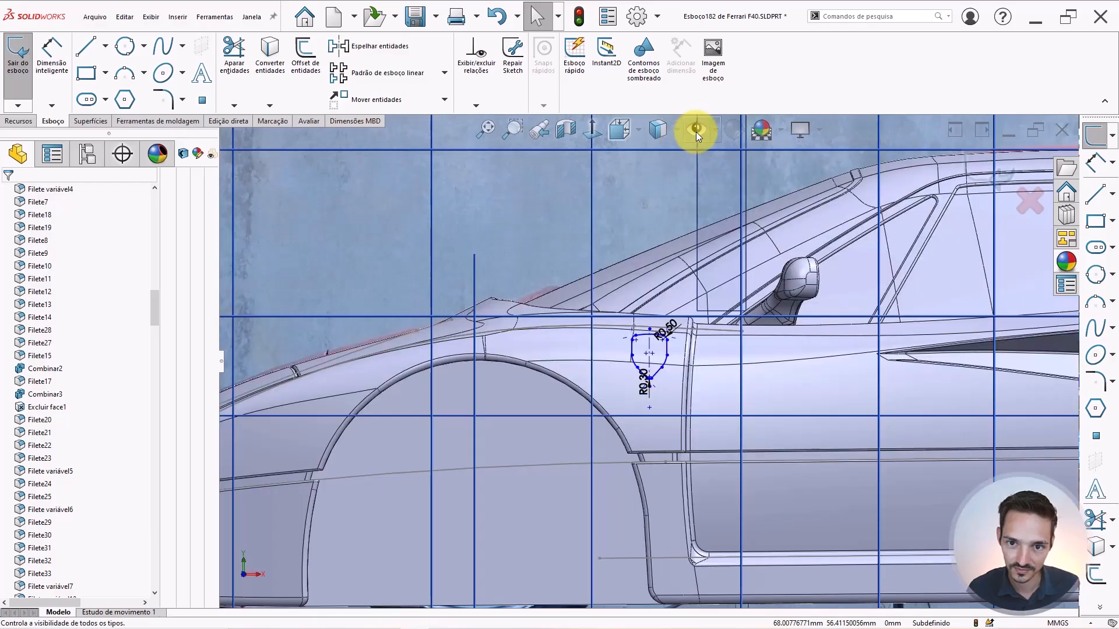
{"action": "left_click", "coordinate": [697, 130]}
{"action": "scroll", "coordinate": [672, 366], "scroll_direction": "up", "scroll_amount": 6}
{"action": "mouse_move", "coordinate": [672, 367]}
{"action": "middle_mouse_down"}
{"action": "mouse_move", "coordinate": [746, 379]}
{"action": "mouse_move", "coordinate": [724, 400]}
{"action": "middle_mouse_up"}
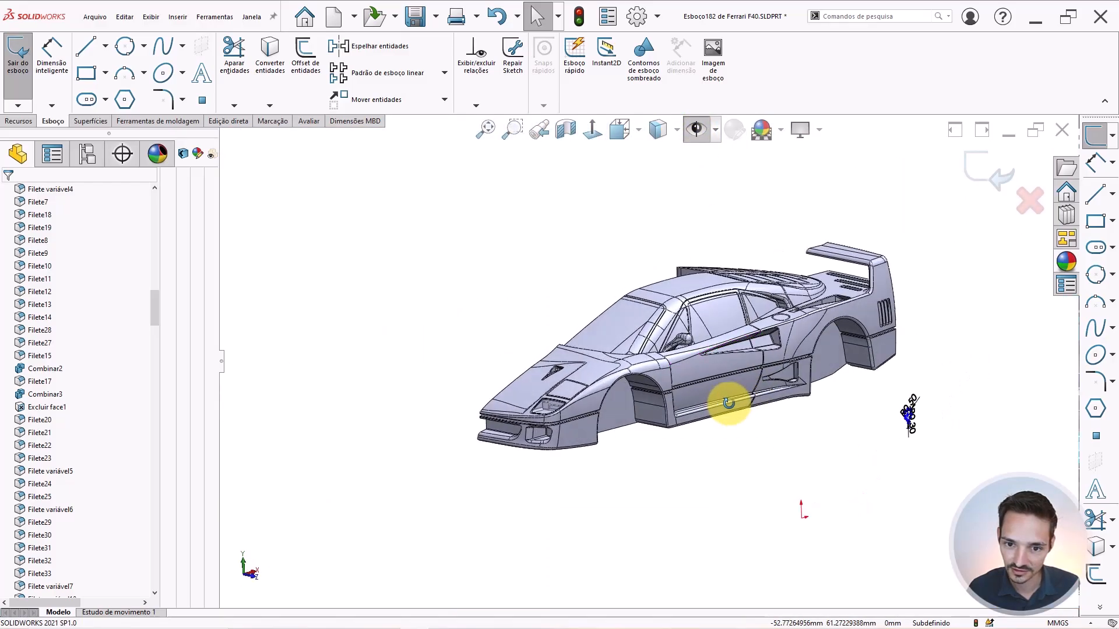
Exit the shield sketch and start an Extruded Boss from it.
{"action": "left_click", "coordinate": [29, 80]}
{"action": "left_click", "coordinate": [30, 70]}
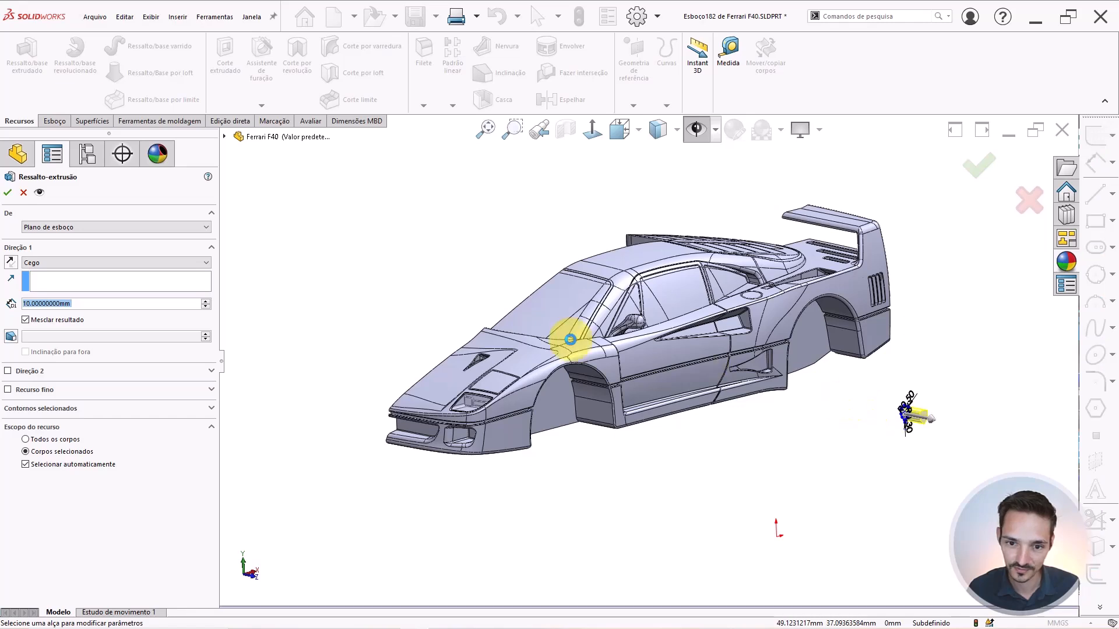
{"action": "middle_click_drag", "start_coordinate": [570, 339], "coordinate": [575, 338]}
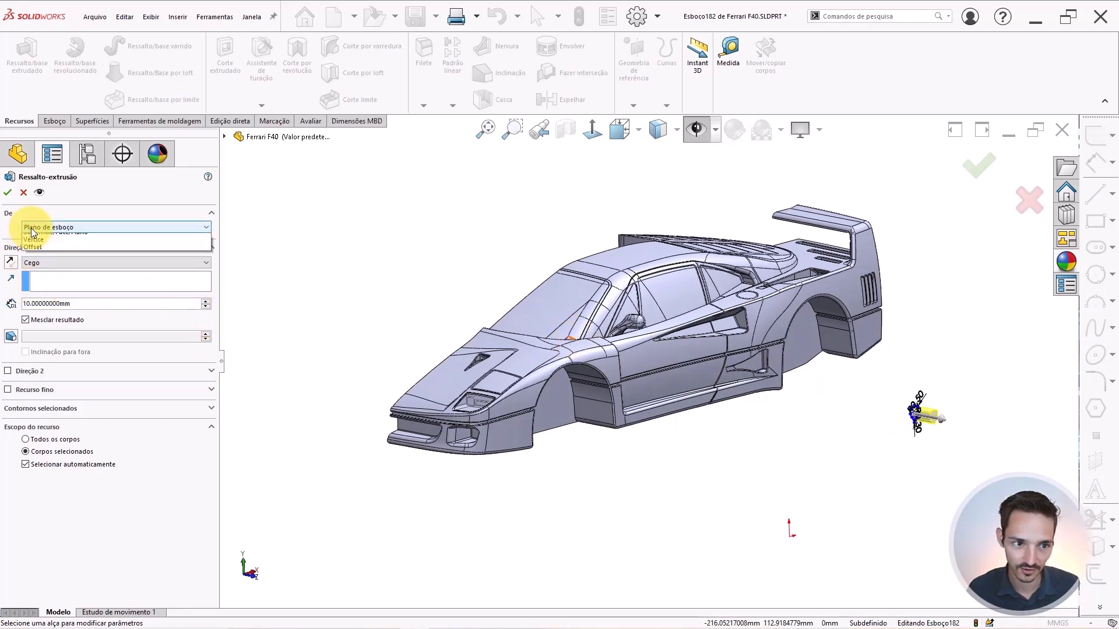
Start the extrusion from a reversed offset plane, trying 50, 80, then 150 mm.
{"action": "left_click", "coordinate": [31, 228]}
{"action": "left_click", "coordinate": [36, 259]}
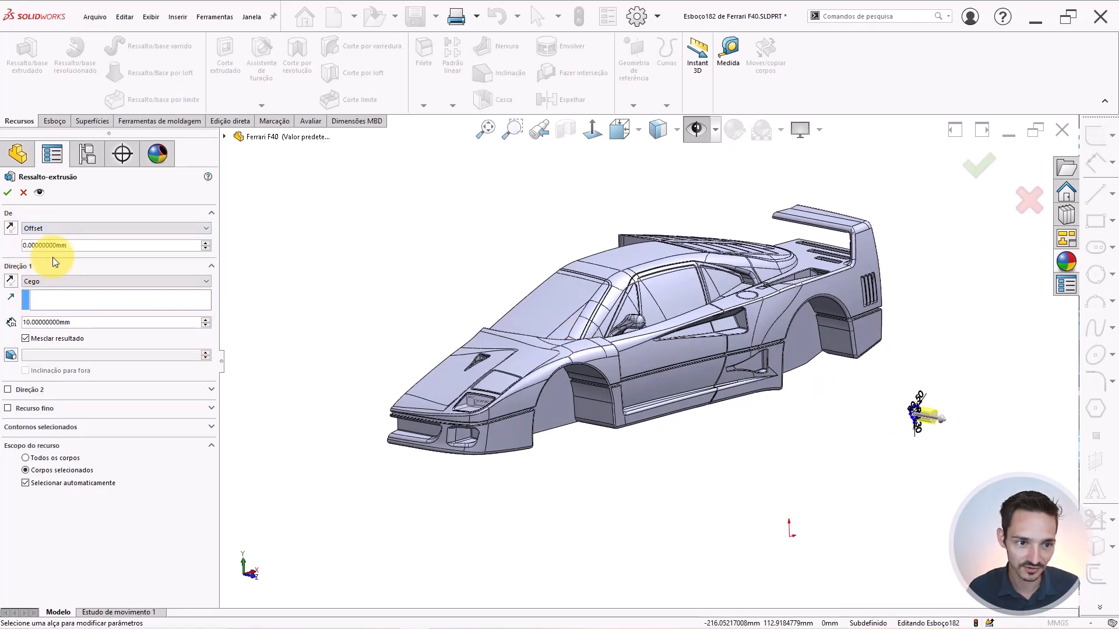
{"action": "double_click", "coordinate": [64, 244]}
{"action": "type", "text": "50"}
{"action": "key", "text": "Return"}
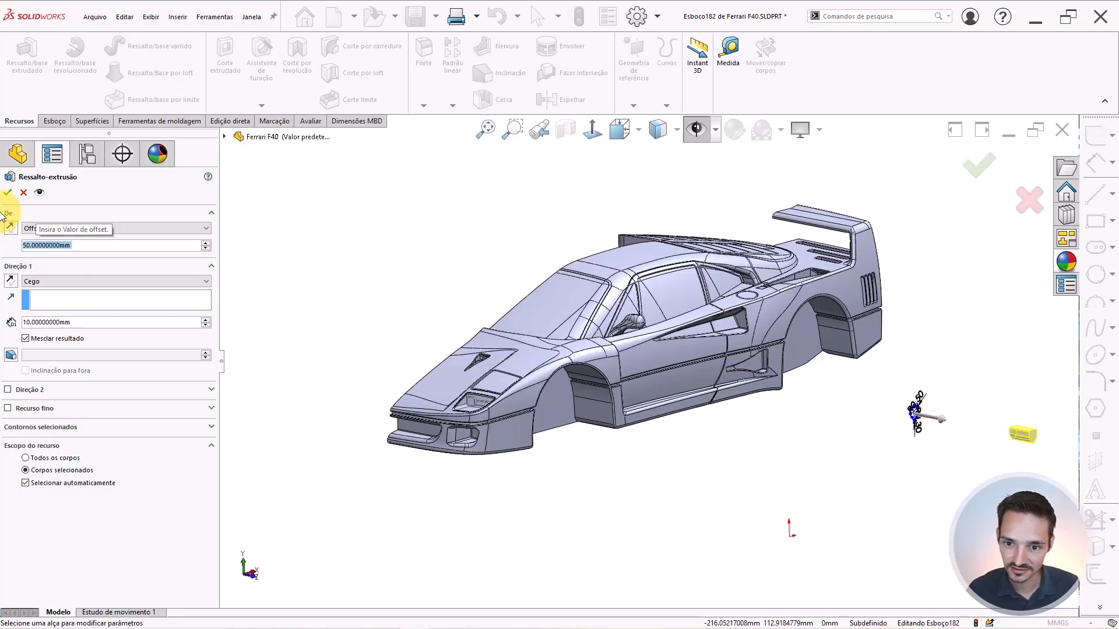
{"action": "left_click", "coordinate": [8, 228]}
{"action": "double_click", "coordinate": [87, 247]}
{"action": "type", "text": "80"}
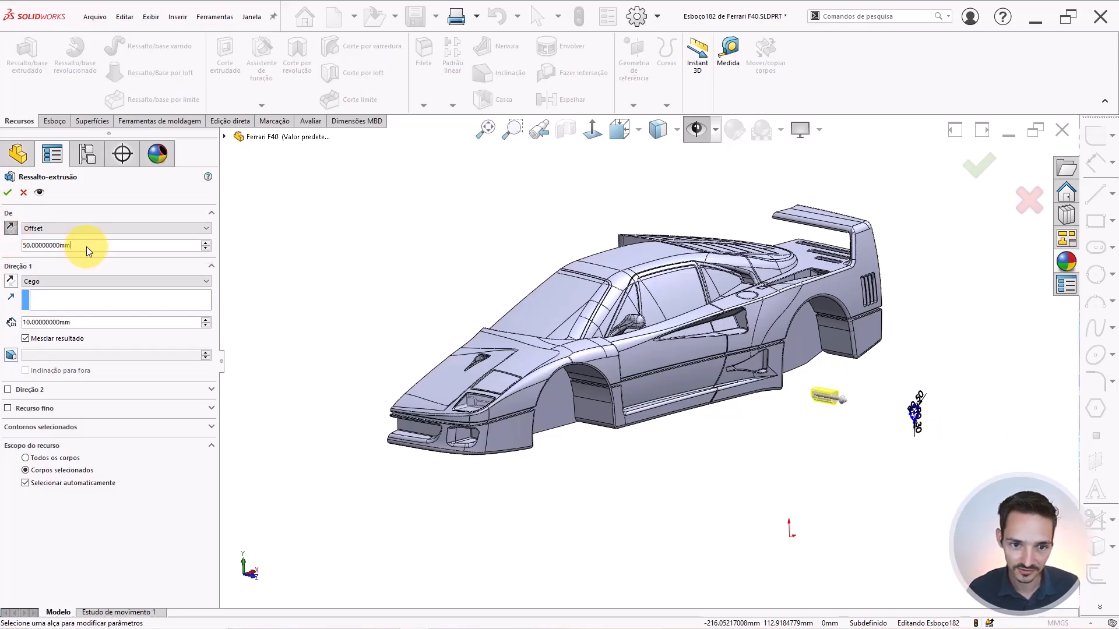
{"action": "key", "text": "Return"}
{"action": "type", "text": "150"}
{"action": "key", "text": "Return"}
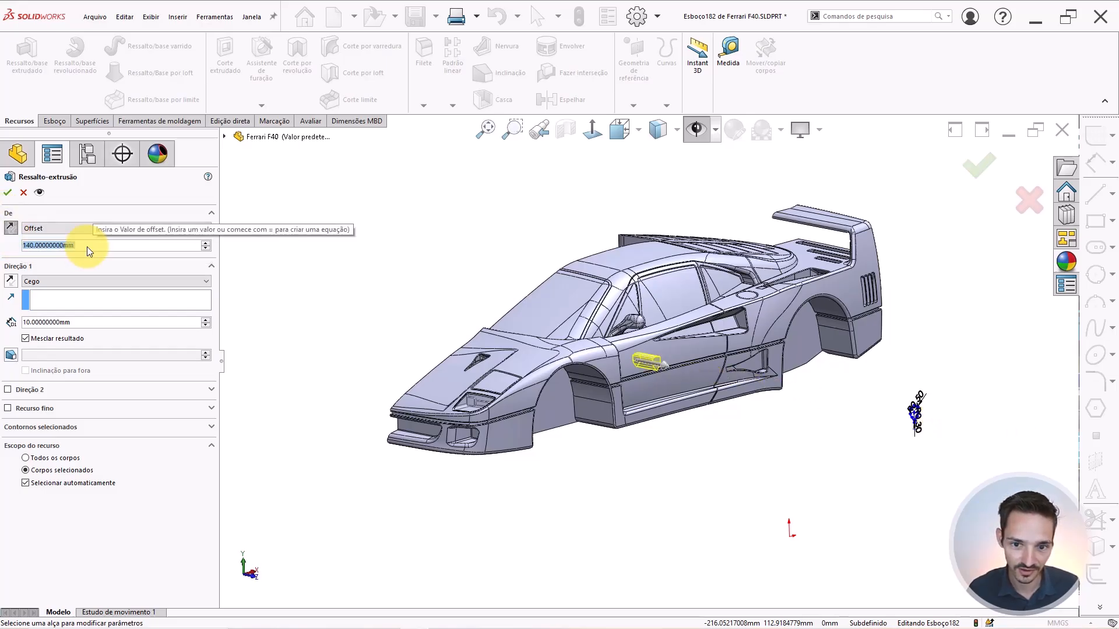
Orbit around the car to inspect the extrusion preview crossing the front fender.
{"action": "scroll", "coordinate": [86, 247], "scroll_direction": "up", "scroll_amount": 1}
{"action": "middle_click_drag", "start_coordinate": [574, 379], "coordinate": [586, 425]}
{"action": "scroll", "coordinate": [586, 426], "scroll_direction": "down", "scroll_amount": 8}
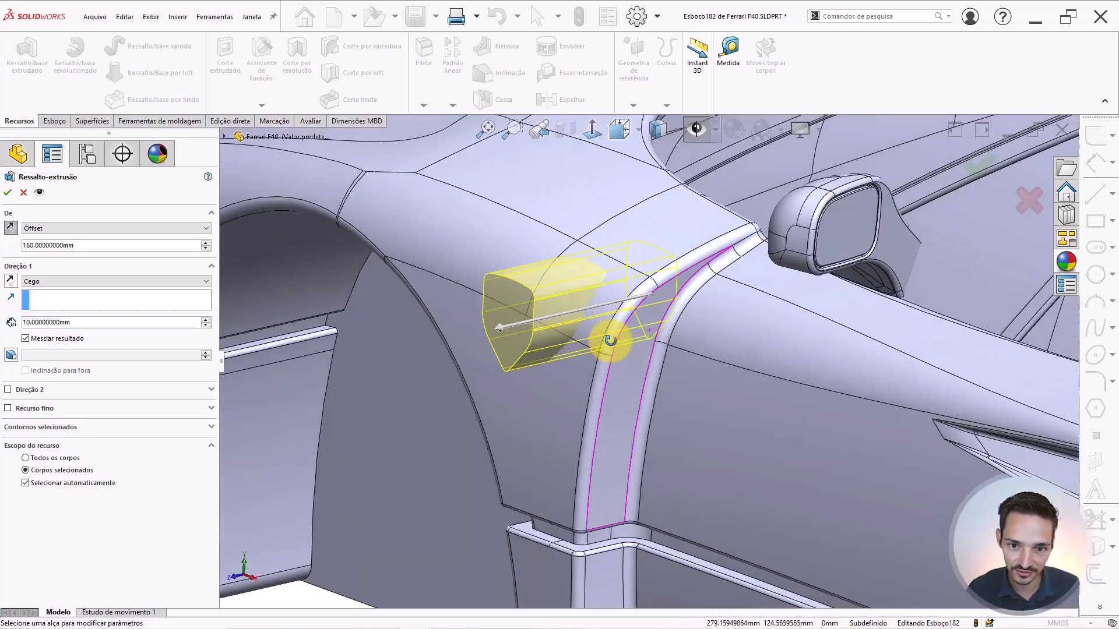
{"action": "middle_click_drag", "start_coordinate": [607, 337], "coordinate": [579, 369]}
{"action": "scroll", "coordinate": [583, 345], "scroll_direction": "down", "scroll_amount": 1}
{"action": "scroll", "coordinate": [599, 349], "scroll_direction": "down", "scroll_amount": 1}
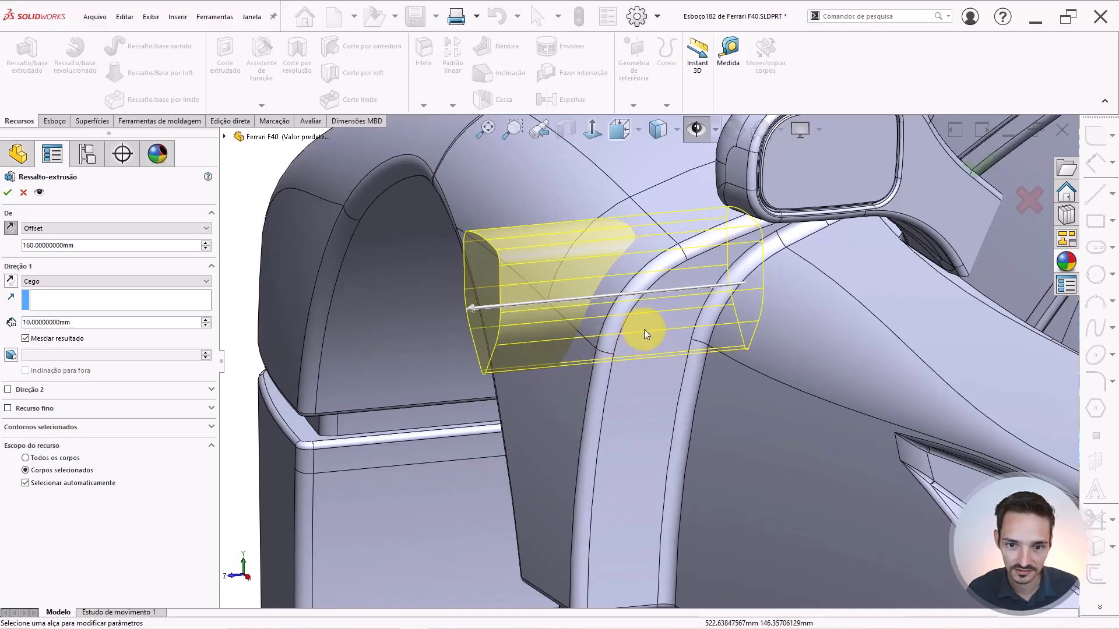
{"action": "middle_click_drag", "start_coordinate": [622, 330], "coordinate": [626, 313]}
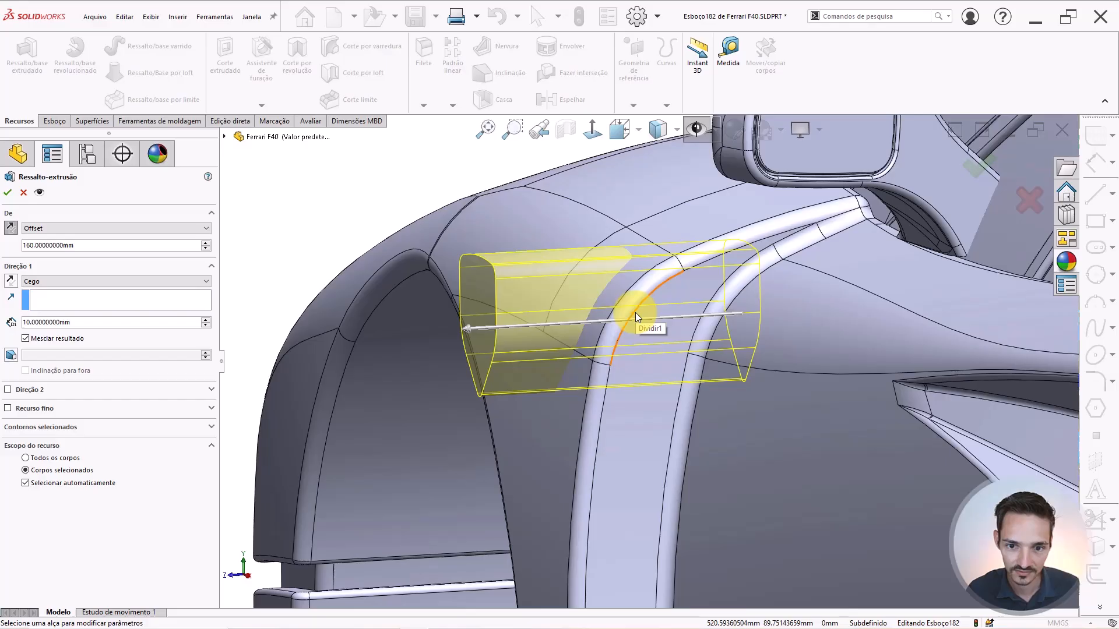
{"action": "middle_click_drag", "start_coordinate": [636, 312], "coordinate": [621, 293]}
{"action": "scroll", "coordinate": [621, 293], "scroll_direction": "up", "scroll_amount": 5}
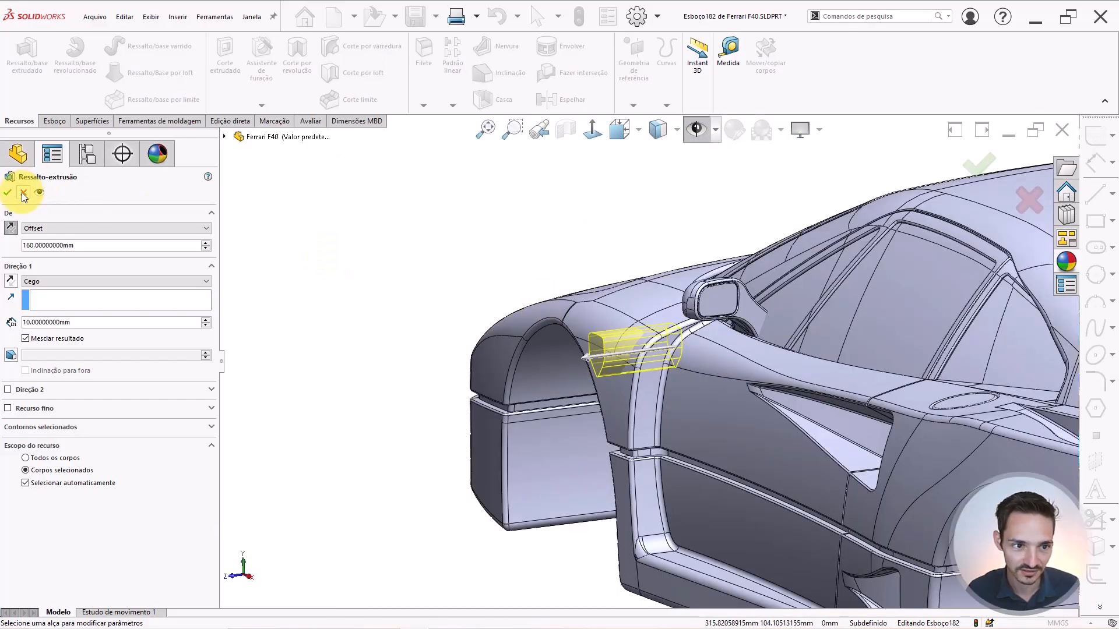
Cancel the trial extrusion and select sketch Esboço182 in the FeatureManager tree.
{"action": "left_click", "coordinate": [29, 194]}
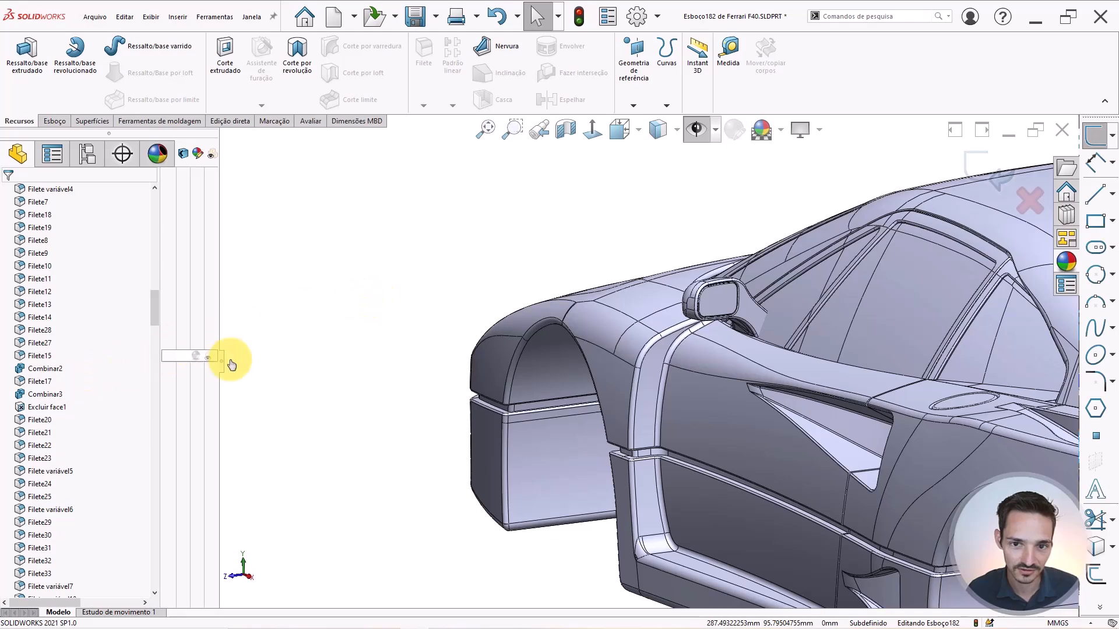
{"action": "scroll", "coordinate": [98, 432], "scroll_direction": "down", "scroll_amount": 3}
{"action": "left_click_drag", "start_coordinate": [152, 337], "coordinate": [141, 589]}
{"action": "left_click", "coordinate": [48, 589]}
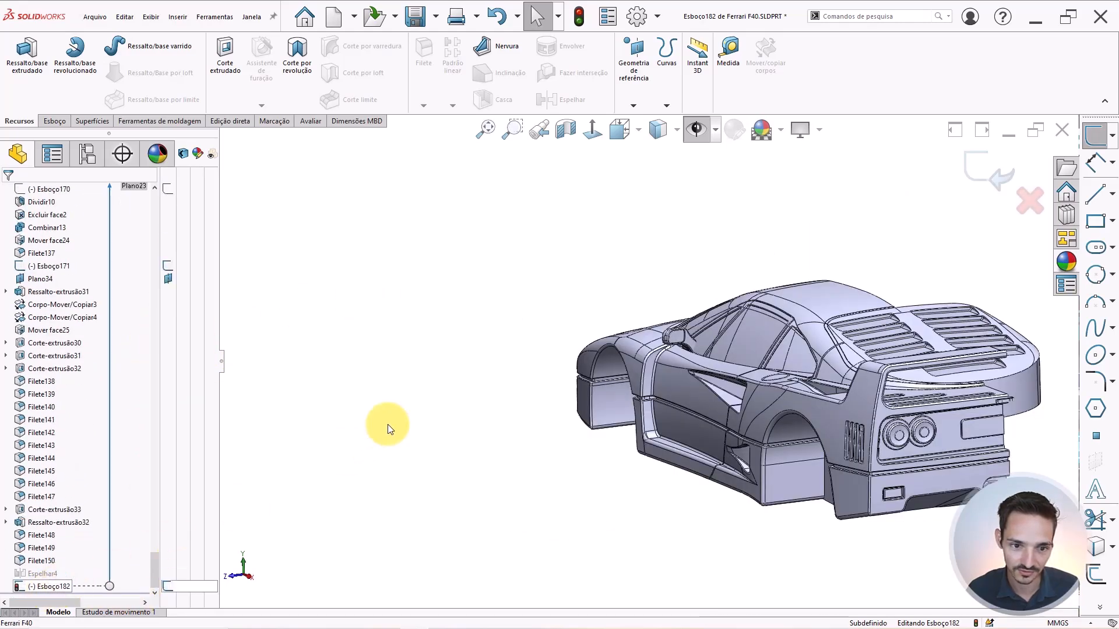
{"action": "scroll", "coordinate": [387, 424], "scroll_direction": "up", "scroll_amount": 5}
{"action": "scroll", "coordinate": [387, 424], "scroll_direction": "down", "scroll_amount": 2}
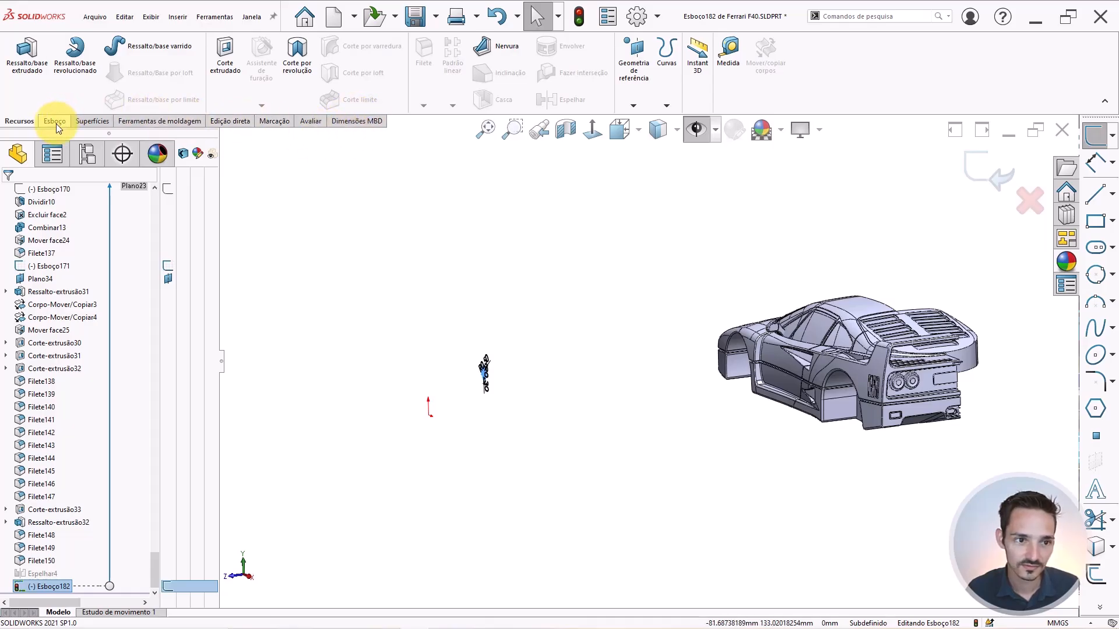
Browse the Mold Tools, Direct Editing, Markup, Evaluate and MBD tabs, then exit sketch Esboço182.
{"action": "left_click", "coordinate": [122, 123]}
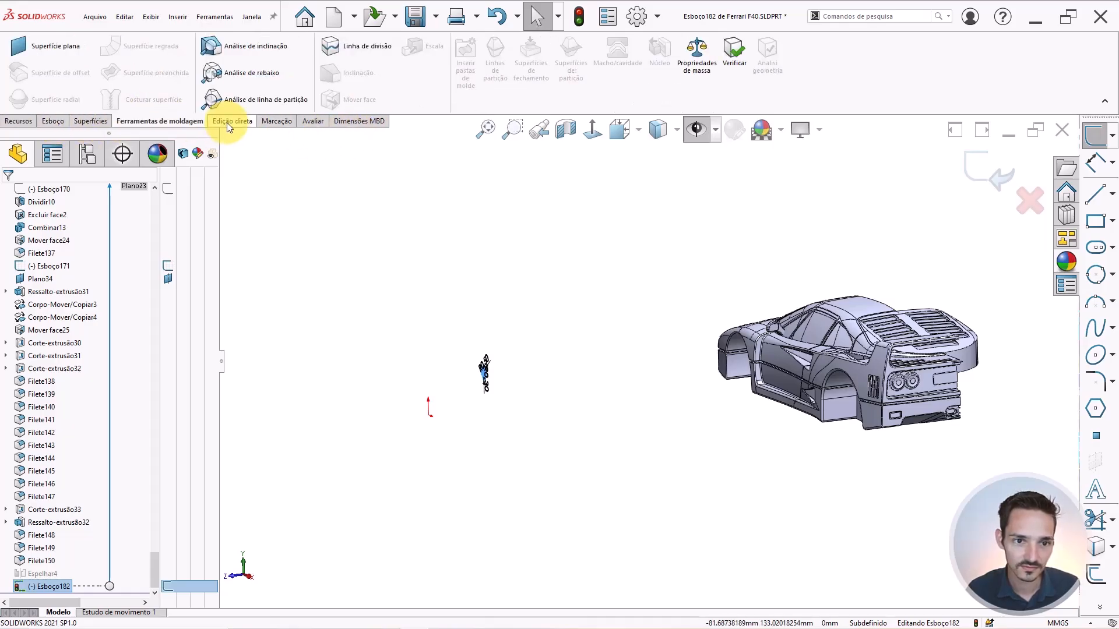
{"action": "left_click", "coordinate": [226, 122]}
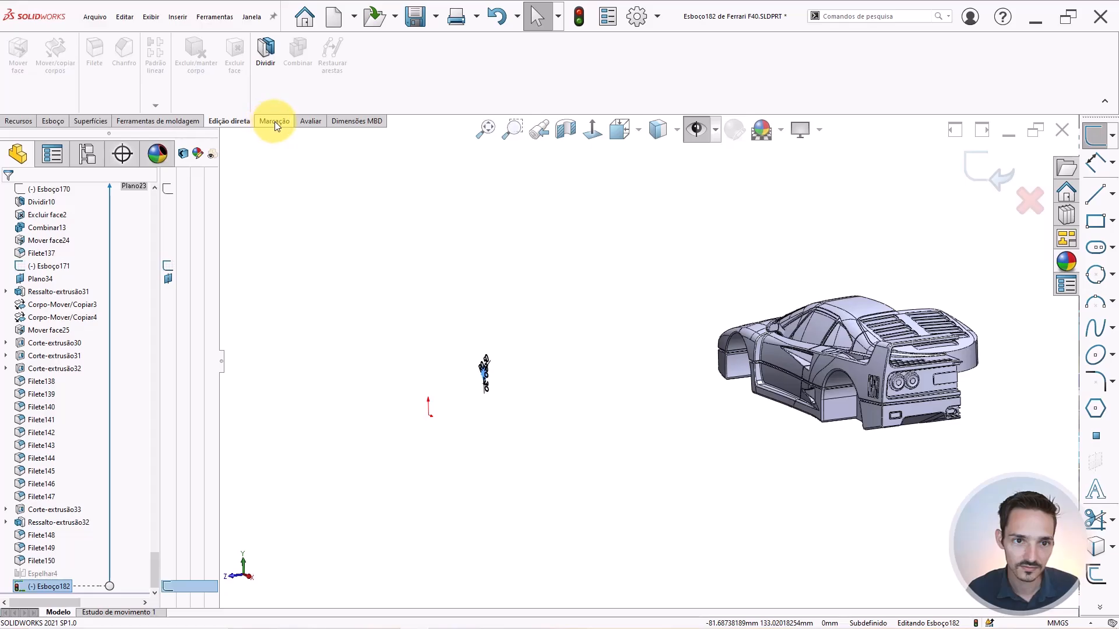
{"action": "left_click", "coordinate": [275, 121]}
{"action": "left_click", "coordinate": [308, 121]}
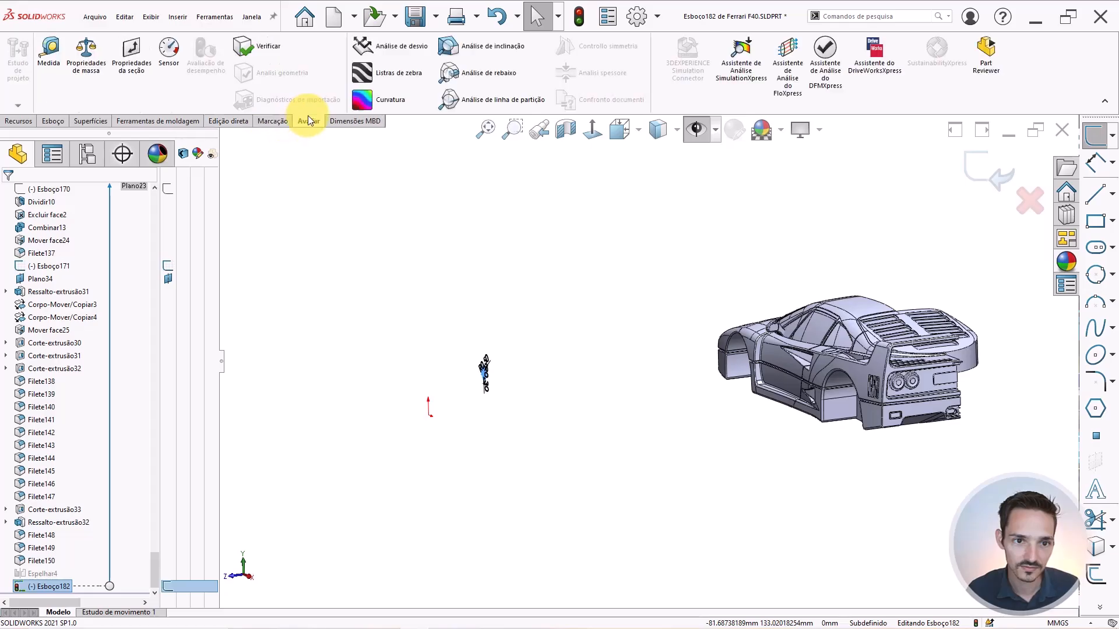
{"action": "left_click", "coordinate": [350, 121]}
{"action": "left_click", "coordinate": [19, 121]}
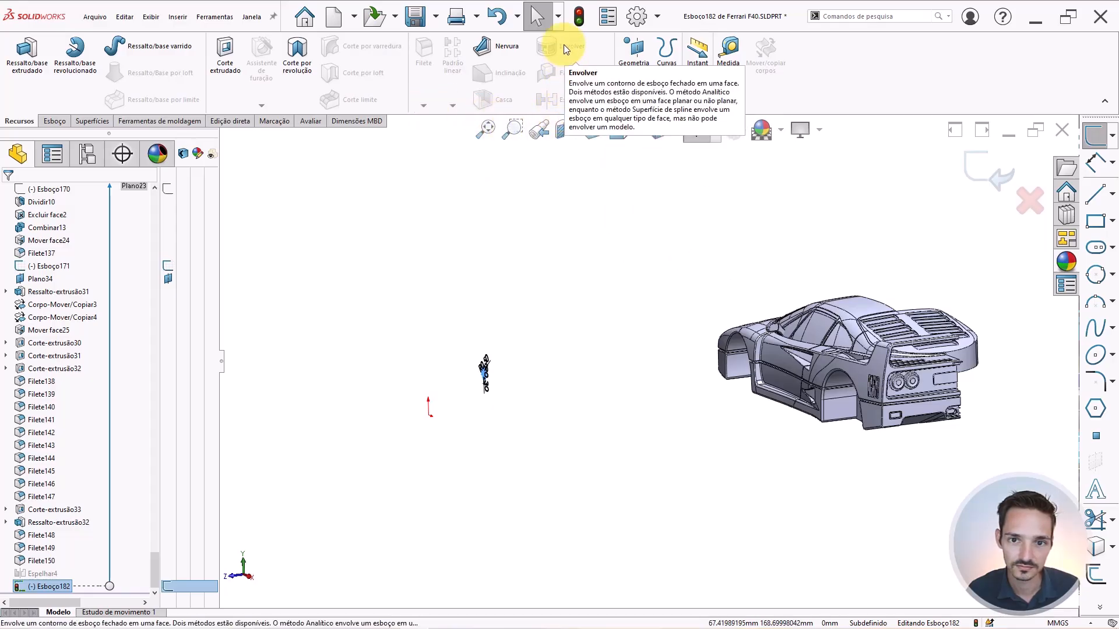
{"action": "left_click", "coordinate": [968, 160]}
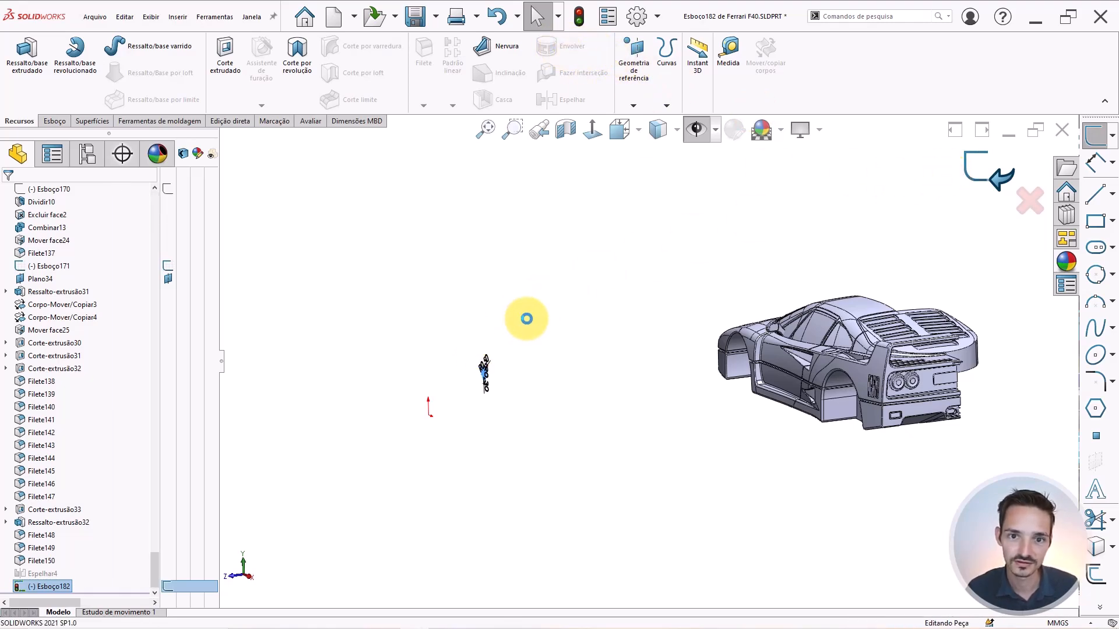
{"action": "left_click", "coordinate": [38, 588]}
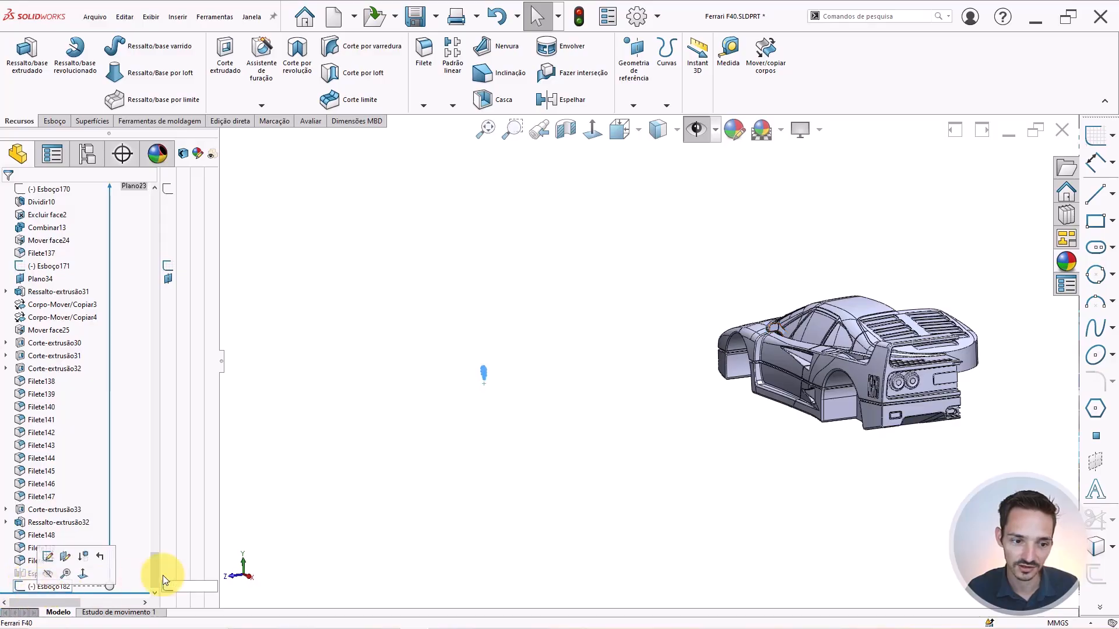
Wrap the shield sketch onto the front fender face as a 0.2 mm emboss.
{"action": "left_click", "coordinate": [560, 47]}
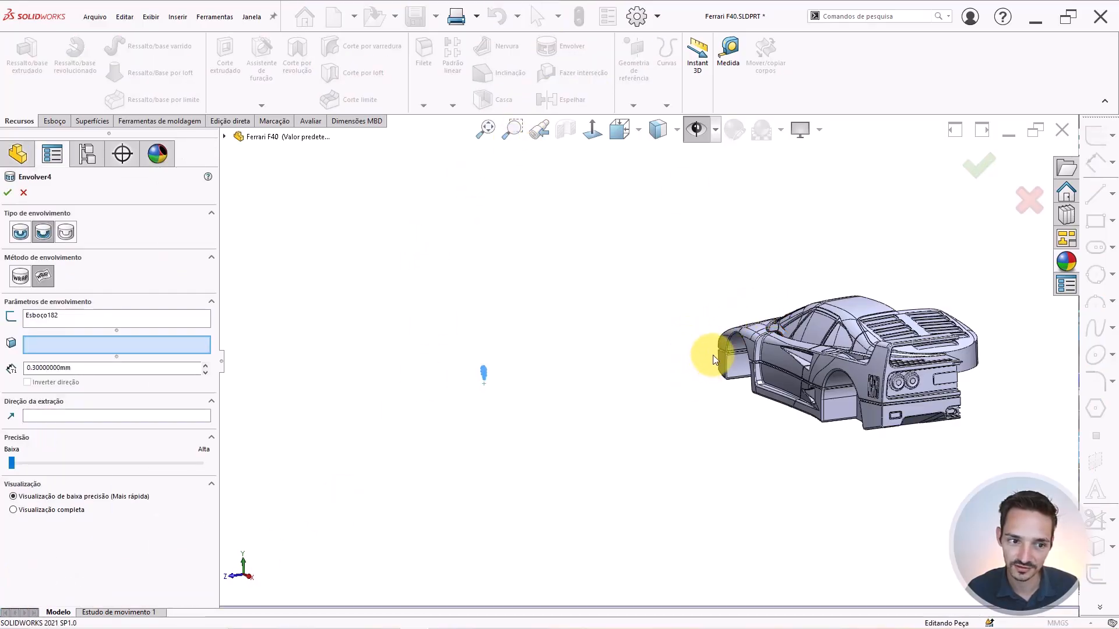
{"action": "middle_click_drag", "start_coordinate": [712, 355], "coordinate": [790, 345]}
{"action": "scroll", "coordinate": [822, 344], "scroll_direction": "down", "scroll_amount": 8}
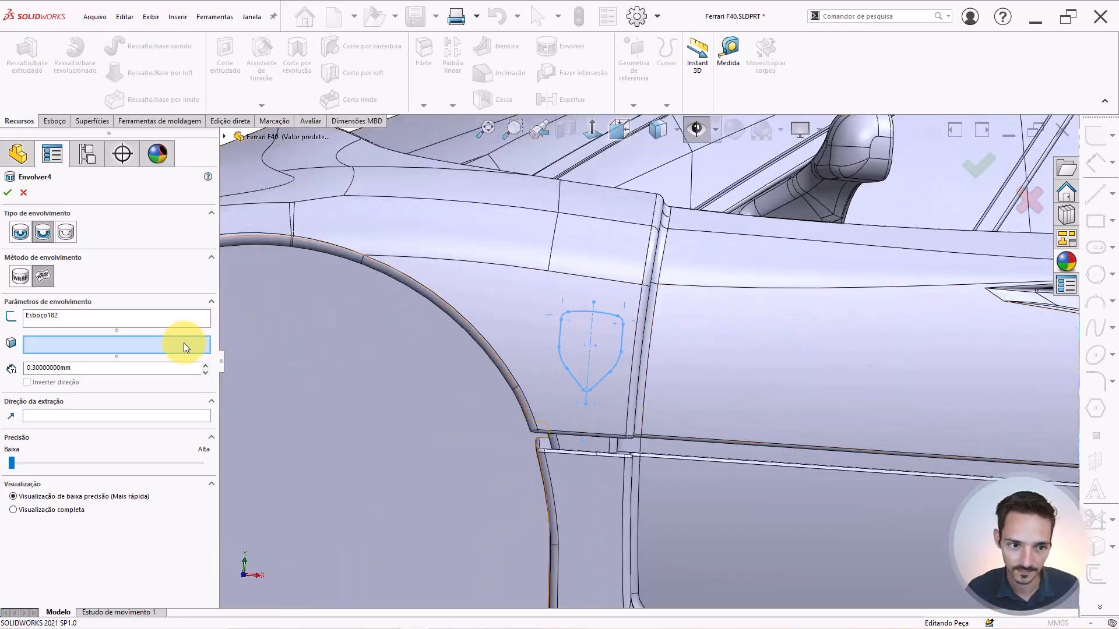
{"action": "left_click", "coordinate": [551, 286]}
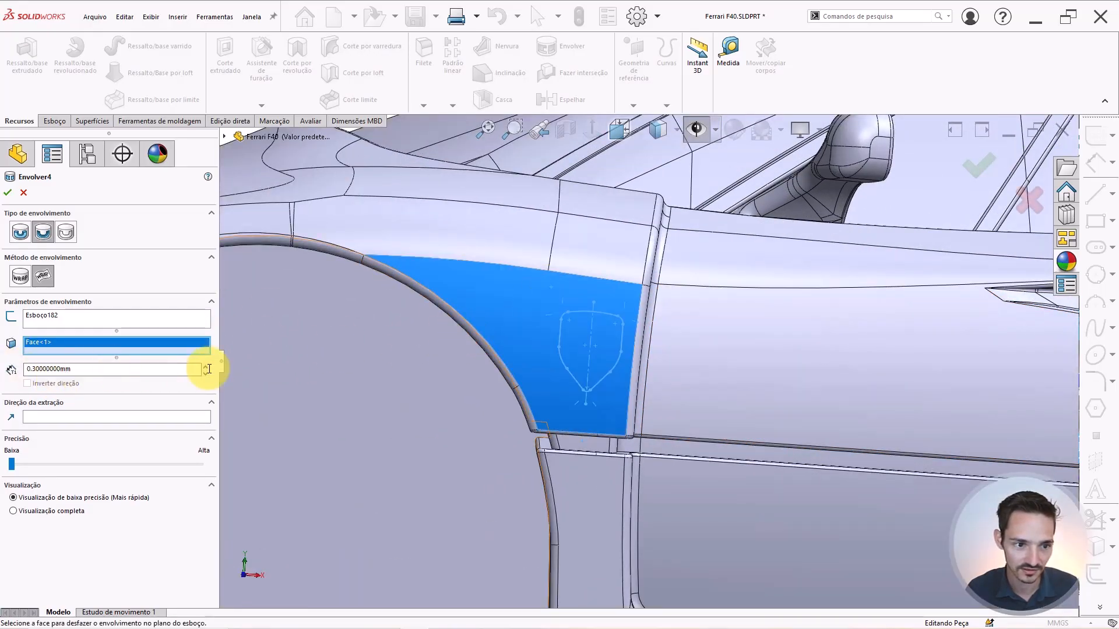
{"action": "left_click", "coordinate": [22, 238]}
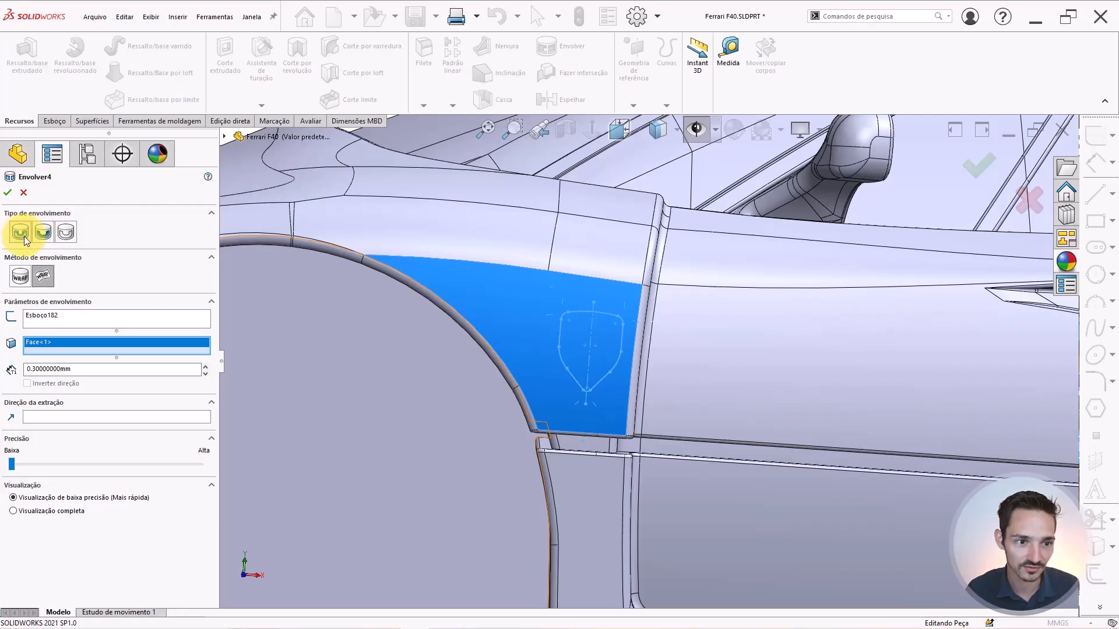
{"action": "scroll", "coordinate": [537, 326], "scroll_direction": "up", "scroll_amount": 1}
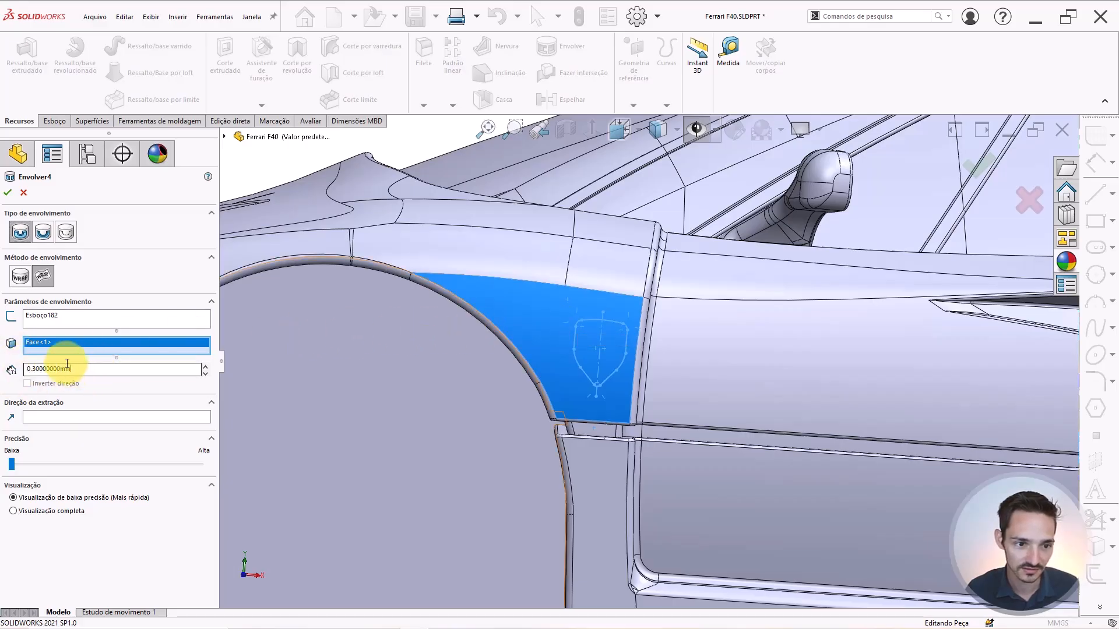
{"action": "left_click_drag", "start_coordinate": [73, 369], "coordinate": [3, 321]}
{"action": "type", "text": ".2"}
{"action": "key", "text": "Return"}
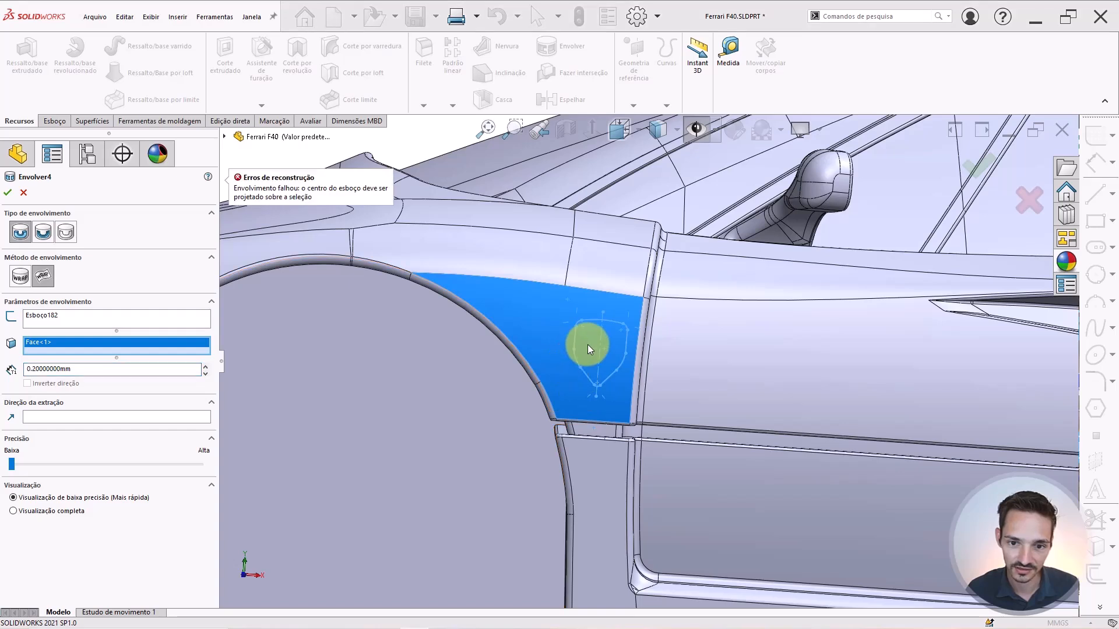
Limit the wrap to the two upper fender faces, dropping the lower face, and accept.
{"action": "left_click", "coordinate": [581, 266]}
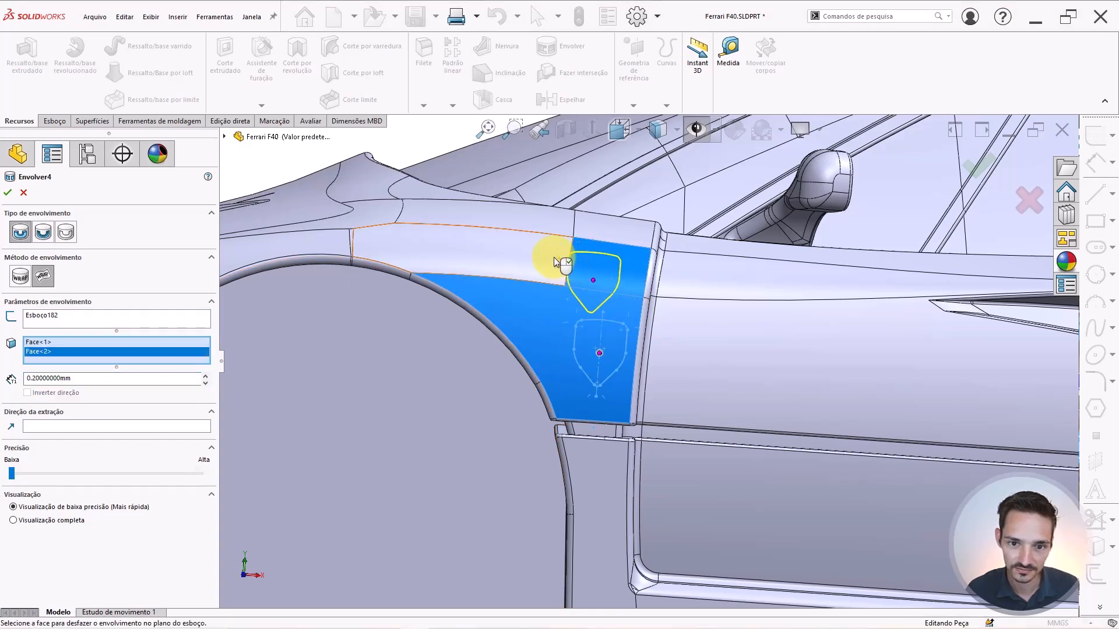
{"action": "left_click", "coordinate": [555, 259]}
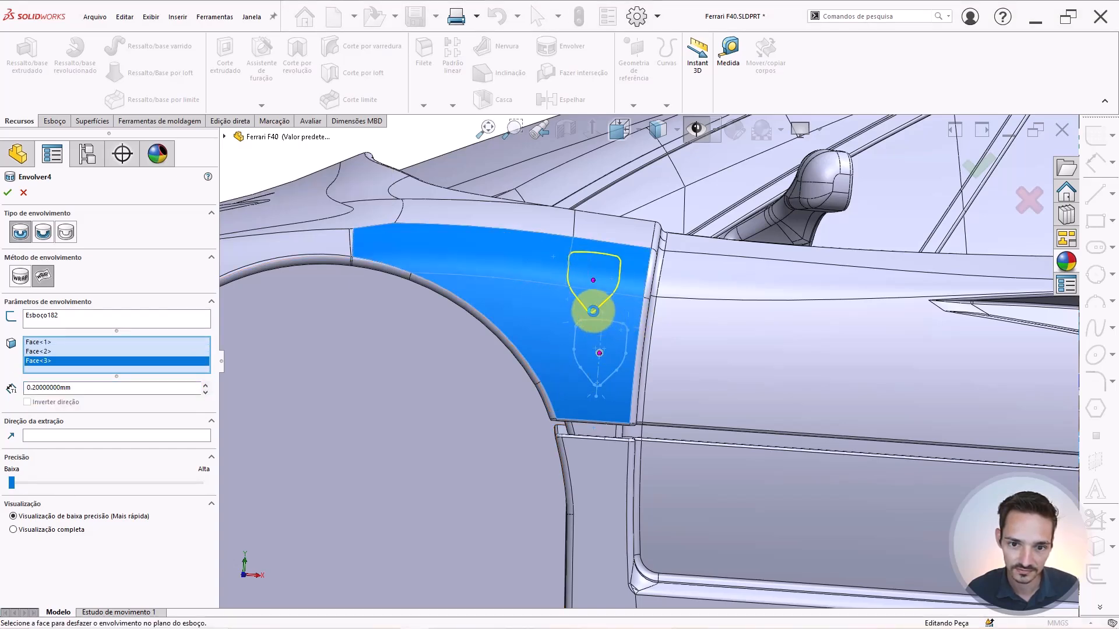
{"action": "left_click", "coordinate": [561, 303]}
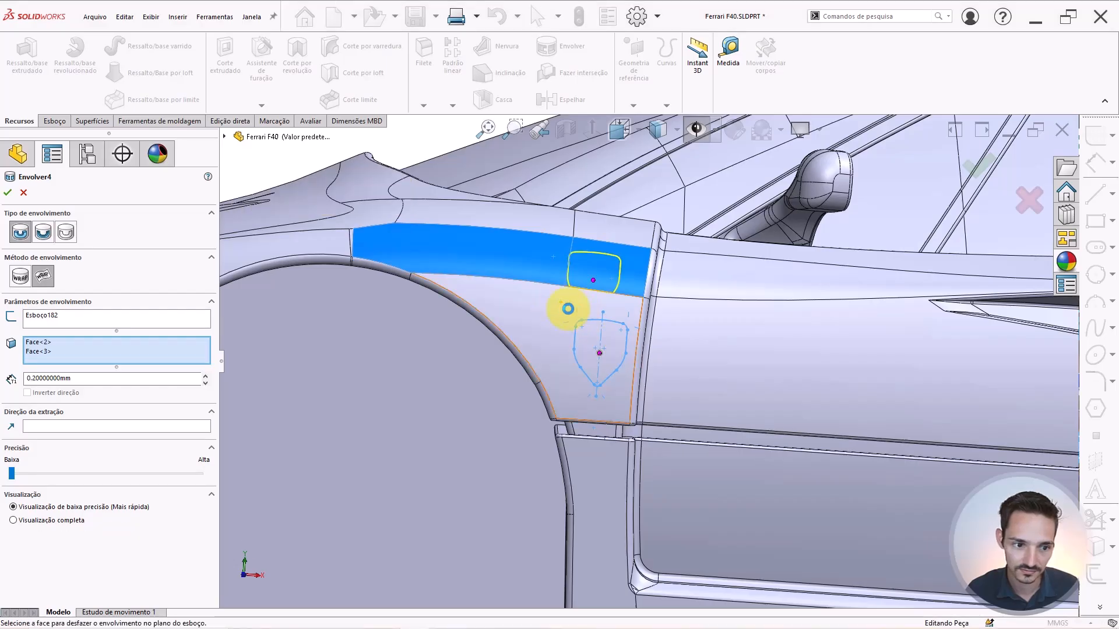
{"action": "right_click", "coordinate": [534, 267]}
{"action": "middle_click_drag", "start_coordinate": [600, 278], "coordinate": [562, 303]}
Reopen the Envolver6 wrap feature for editing from the FeatureManager tree.
{"action": "scroll", "coordinate": [631, 315], "scroll_direction": "down", "scroll_amount": 3}
{"action": "scroll", "coordinate": [635, 304], "scroll_direction": "down", "scroll_amount": 3}
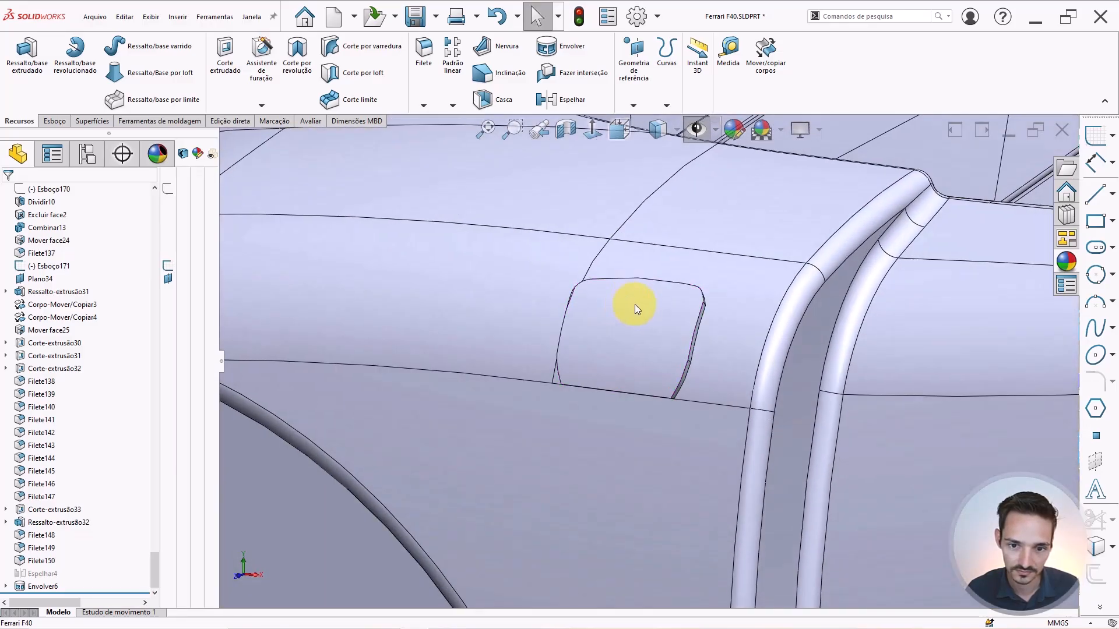
{"action": "scroll", "coordinate": [635, 304], "scroll_direction": "up", "scroll_amount": 10}
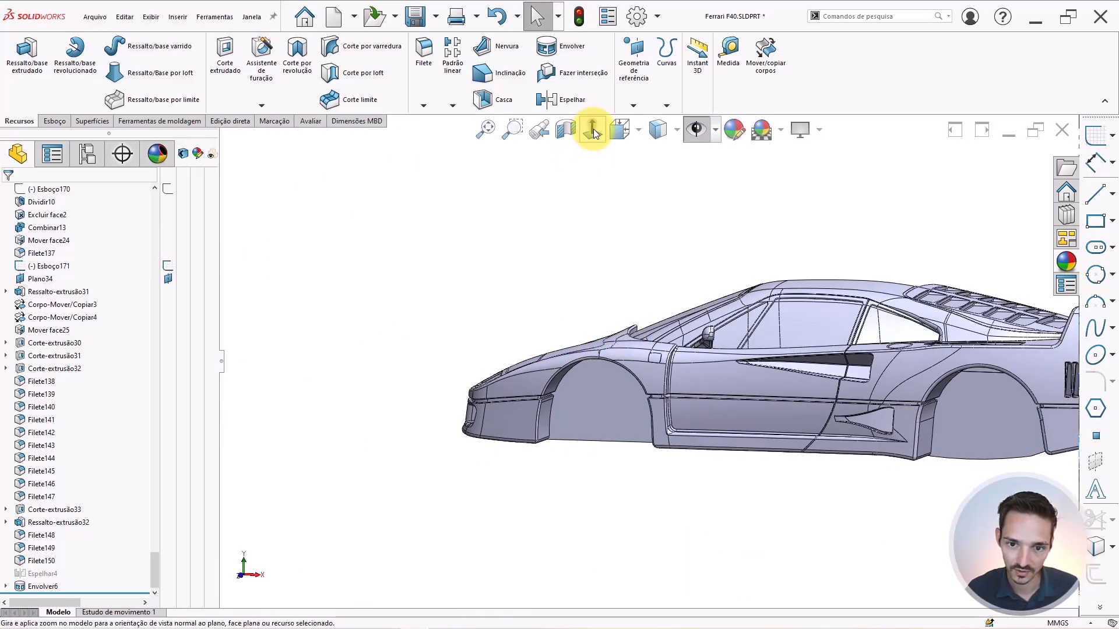
{"action": "scroll", "coordinate": [670, 355], "scroll_direction": "down", "scroll_amount": 8}
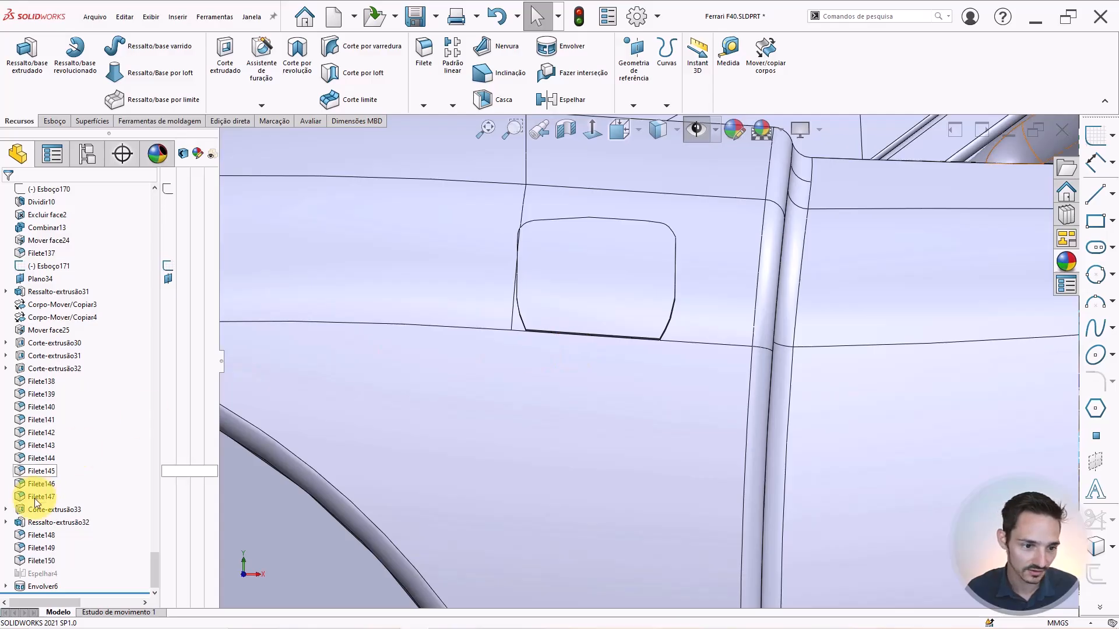
{"action": "left_click", "coordinate": [32, 585]}
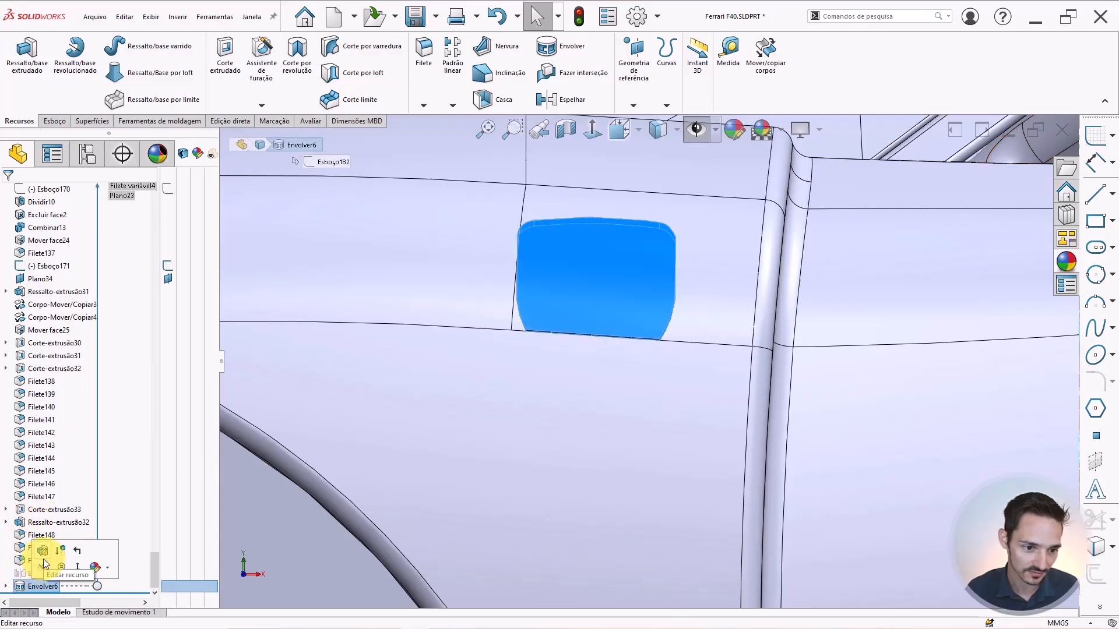
{"action": "left_click", "coordinate": [43, 558]}
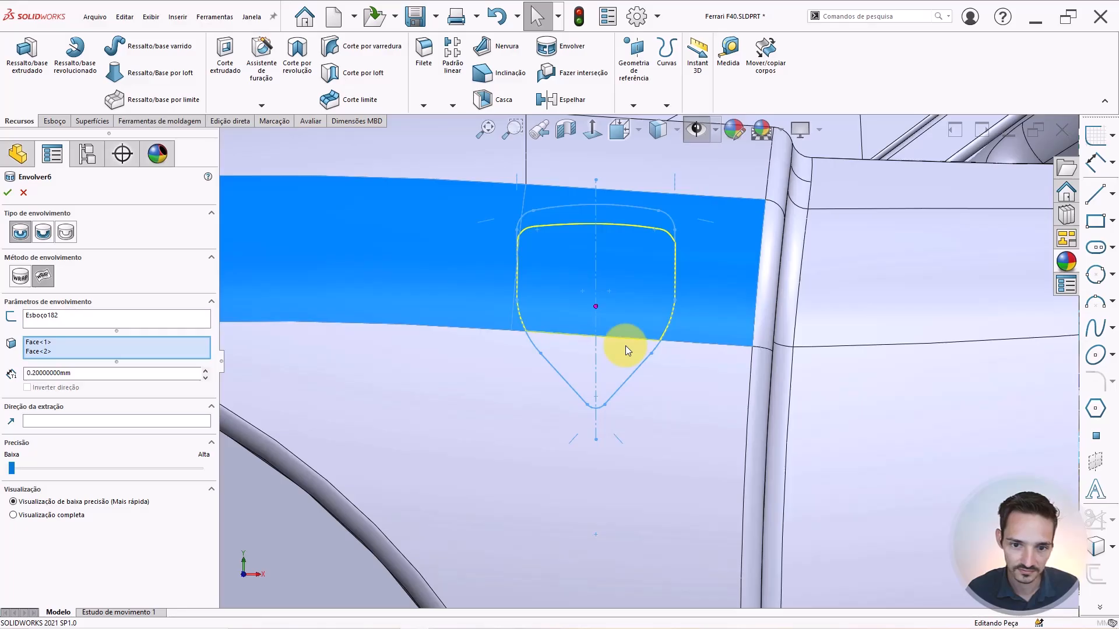
Add the lower fender face to the wrap faces and activate the Pull Direction box.
{"action": "scroll", "coordinate": [625, 345], "scroll_direction": "down", "scroll_amount": 3}
{"action": "left_click", "coordinate": [64, 342]}
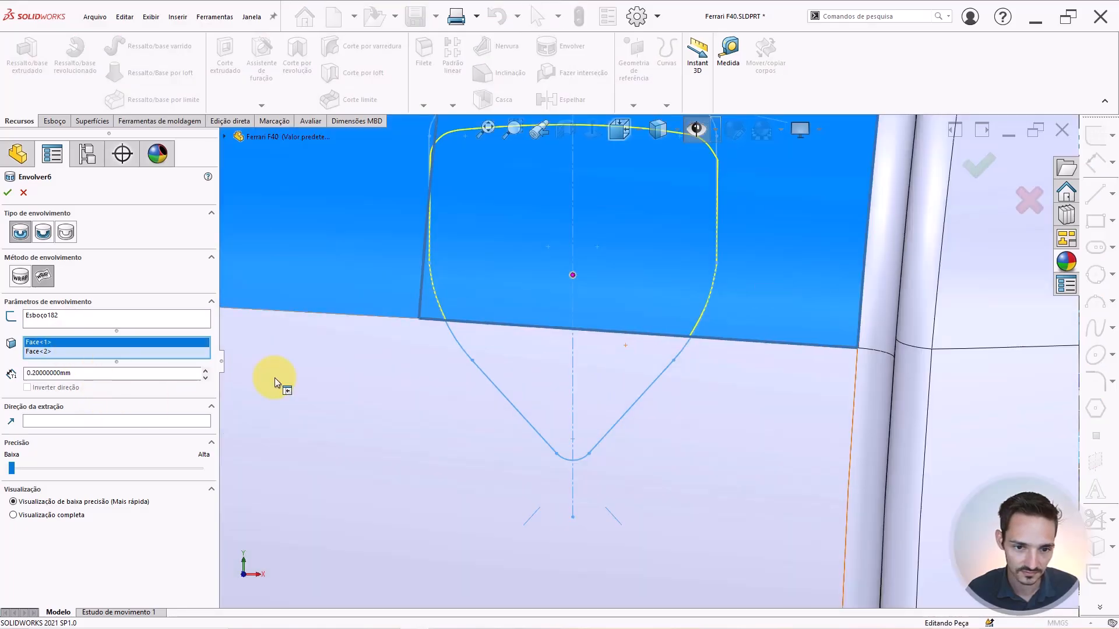
{"action": "left_click", "coordinate": [455, 400]}
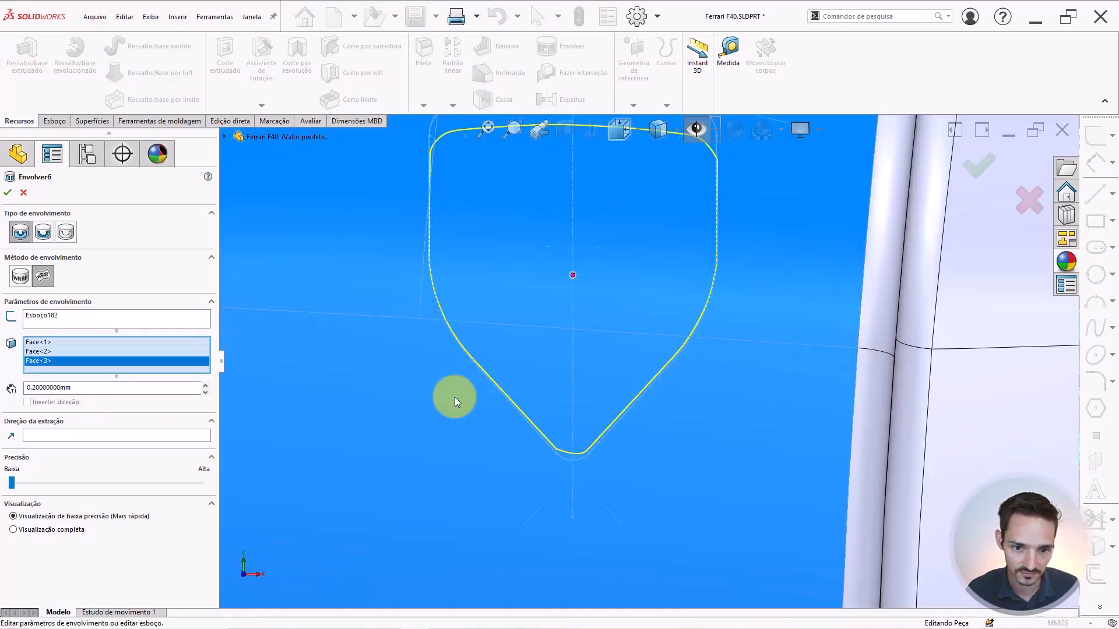
{"action": "left_click", "coordinate": [53, 436]}
{"action": "scroll", "coordinate": [450, 359], "scroll_direction": "up", "scroll_amount": 16}
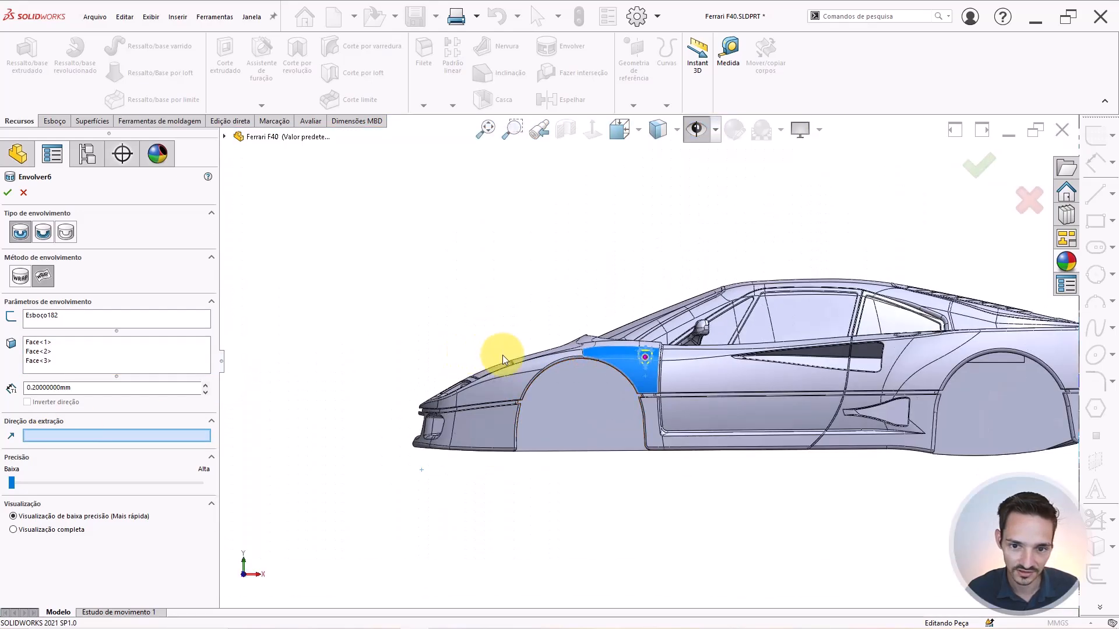
{"action": "scroll", "coordinate": [502, 355], "scroll_direction": "up", "scroll_amount": 3}
{"action": "middle_click_drag", "start_coordinate": [644, 349], "coordinate": [592, 405]}
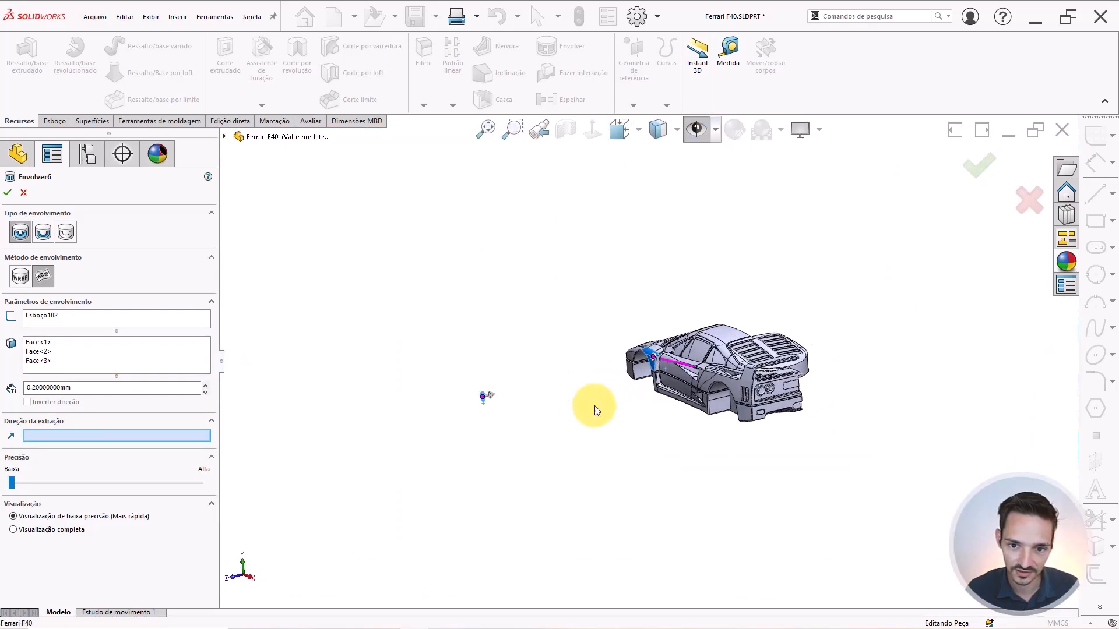
{"action": "scroll", "coordinate": [719, 357], "scroll_direction": "down", "scroll_amount": 3}
{"action": "scroll", "coordinate": [701, 266], "scroll_direction": "up", "scroll_amount": 4}
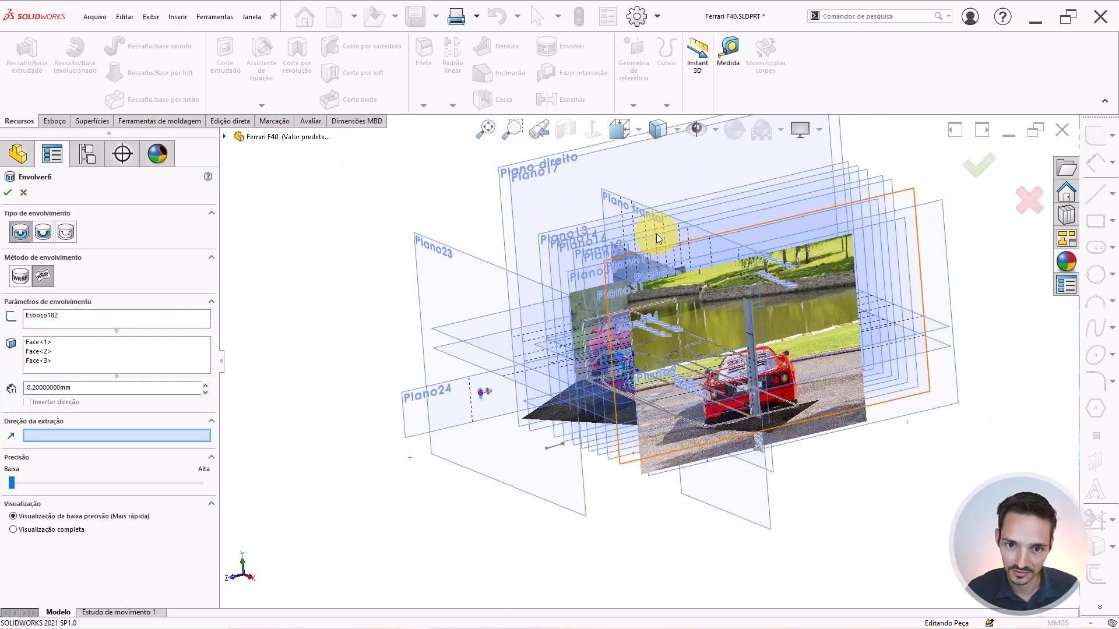
Pull the wrap along Plano frontal at 0.3 mm thickness using the Analytical method.
{"action": "left_click", "coordinate": [615, 199]}
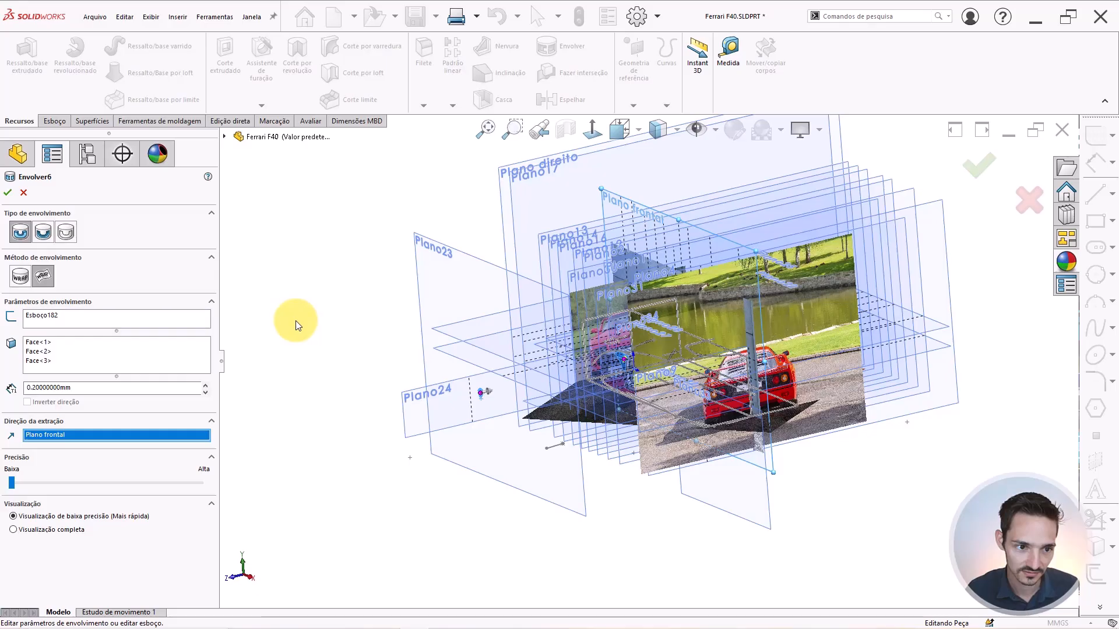
{"action": "left_click", "coordinate": [596, 352]}
{"action": "left_click", "coordinate": [24, 289]}
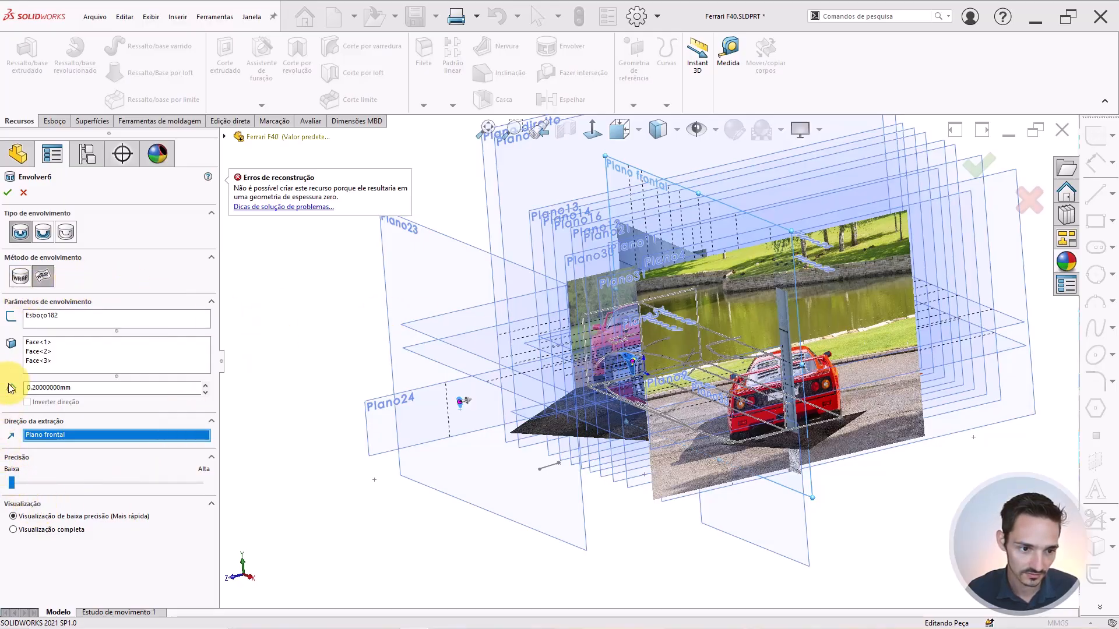
{"action": "left_click_drag", "start_coordinate": [82, 390], "coordinate": [30, 307]}
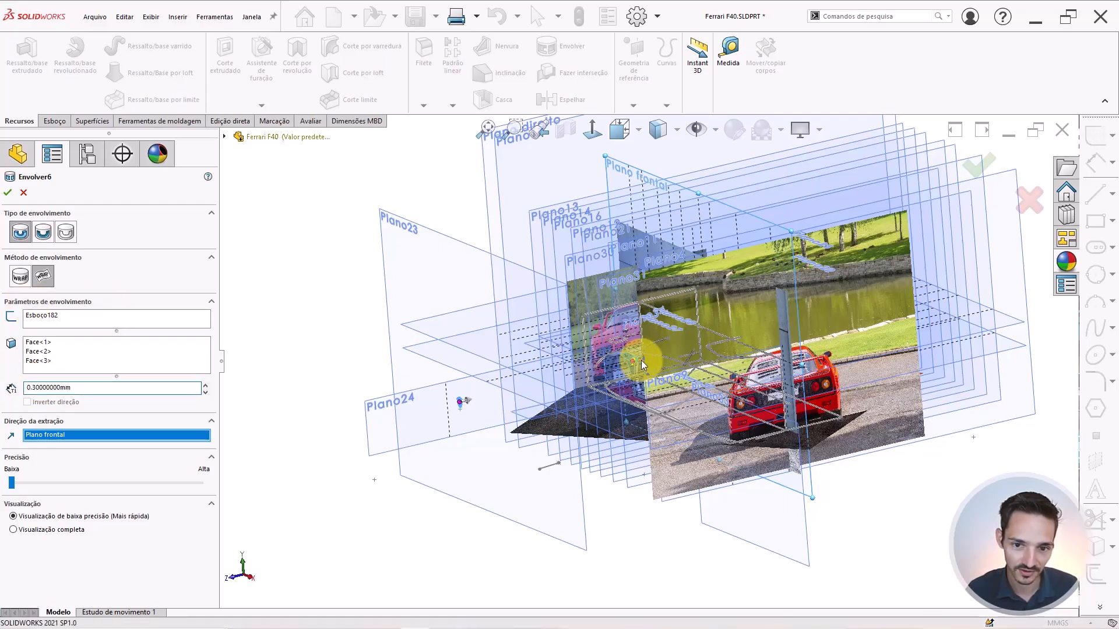
{"action": "scroll", "coordinate": [641, 360], "scroll_direction": "down", "scroll_amount": 2}
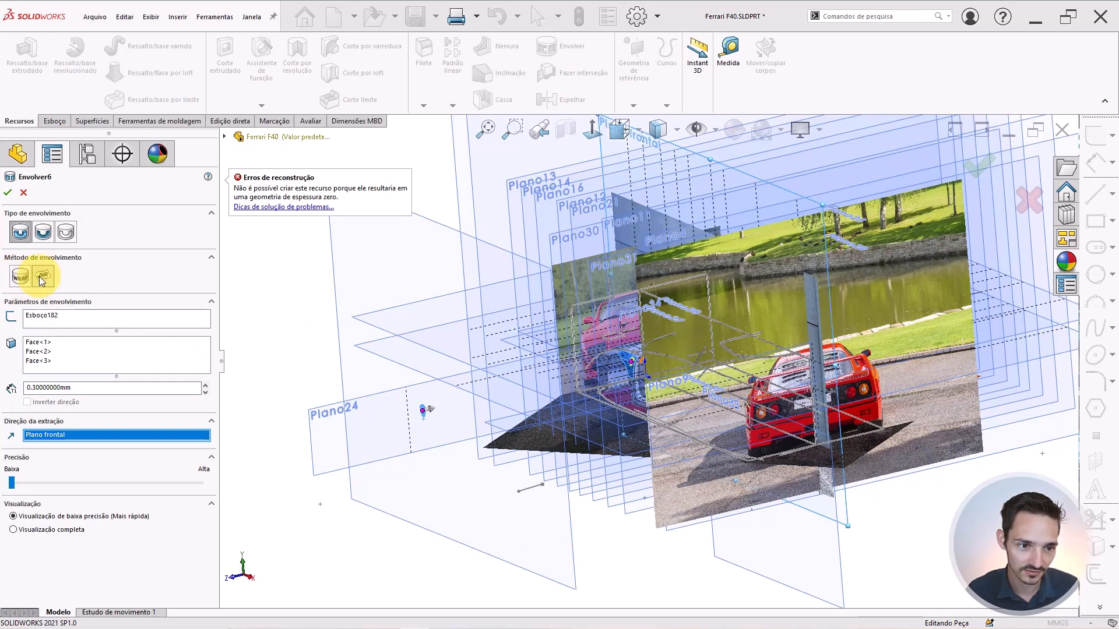
{"action": "left_click", "coordinate": [23, 280]}
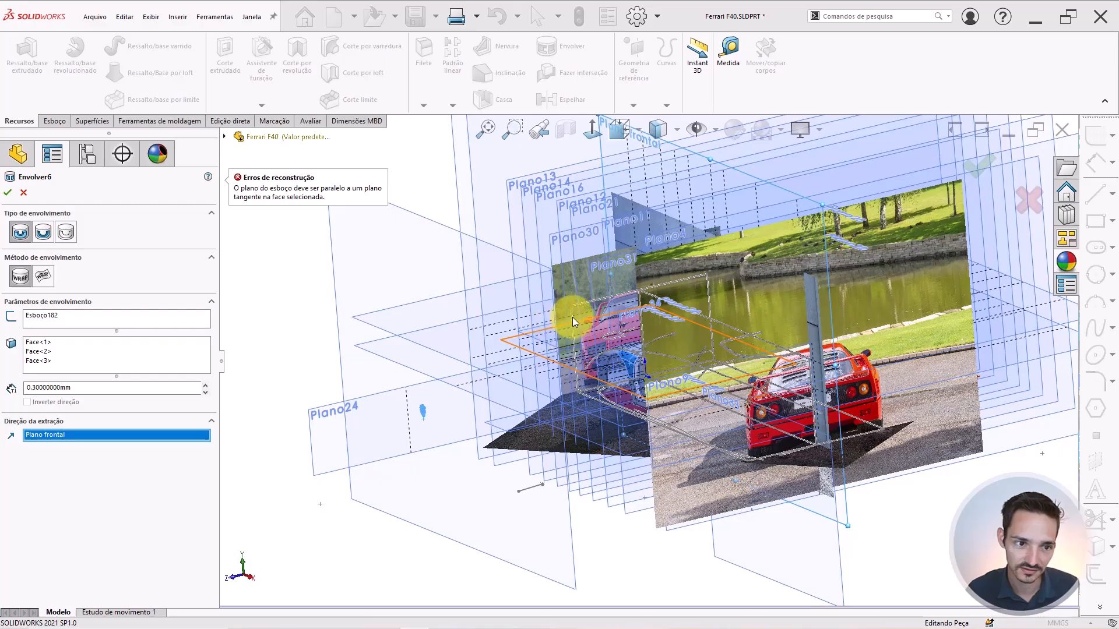
Orbit and zoom around the car to inspect the Envolver6 wrap preview on the fender.
{"action": "mouse_move", "coordinate": [601, 293]}
{"action": "middle_mouse_down"}
{"action": "mouse_move", "coordinate": [616, 289]}
{"action": "mouse_move", "coordinate": [605, 304]}
{"action": "middle_mouse_up"}
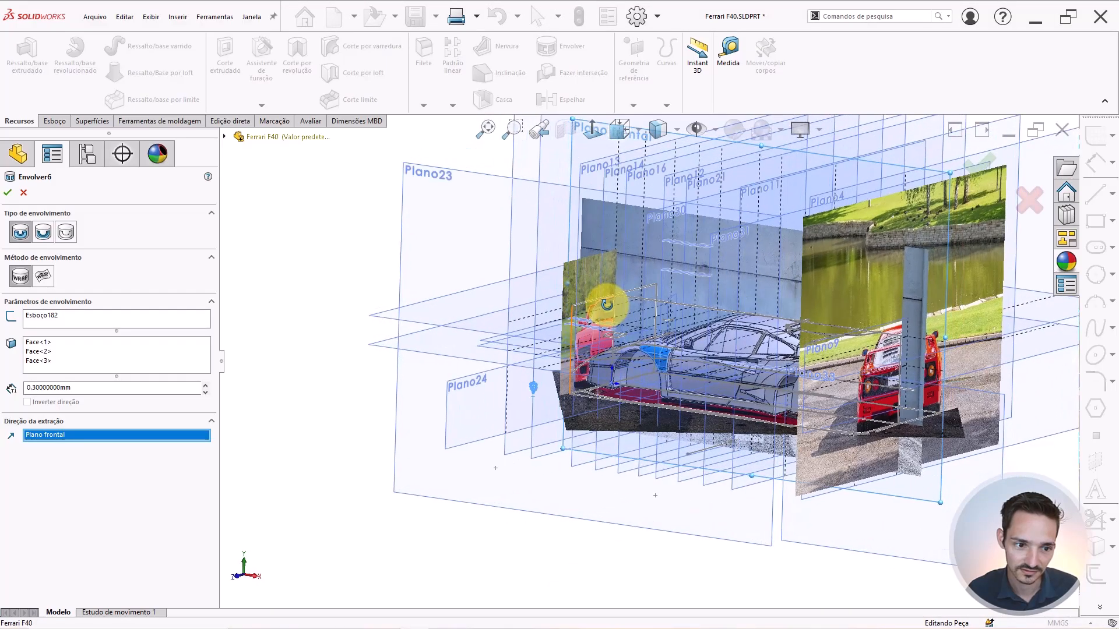
{"action": "scroll", "coordinate": [592, 334], "scroll_direction": "down", "scroll_amount": 2}
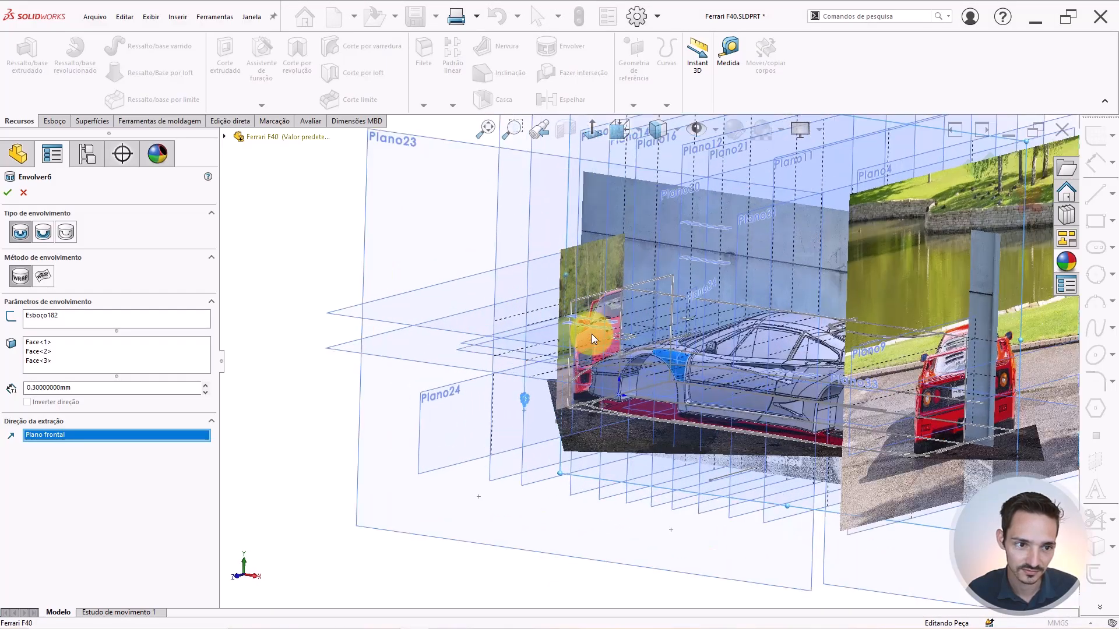
{"action": "mouse_move", "coordinate": [592, 334]}
{"action": "middle_mouse_down"}
{"action": "mouse_move", "coordinate": [589, 308]}
{"action": "mouse_move", "coordinate": [627, 288]}
{"action": "mouse_move", "coordinate": [609, 320]}
{"action": "middle_mouse_up"}
{"action": "scroll", "coordinate": [609, 320], "scroll_direction": "up", "scroll_amount": 4}
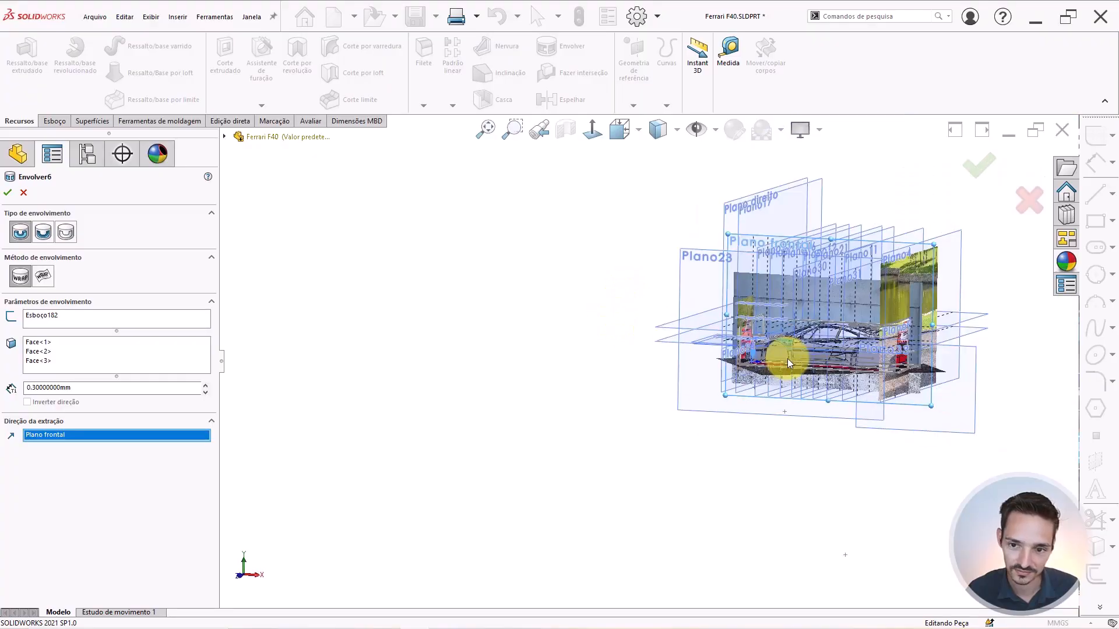
{"action": "scroll", "coordinate": [787, 358], "scroll_direction": "down", "scroll_amount": 1}
{"action": "scroll", "coordinate": [743, 348], "scroll_direction": "down", "scroll_amount": 4}
{"action": "scroll", "coordinate": [795, 309], "scroll_direction": "down", "scroll_amount": 2}
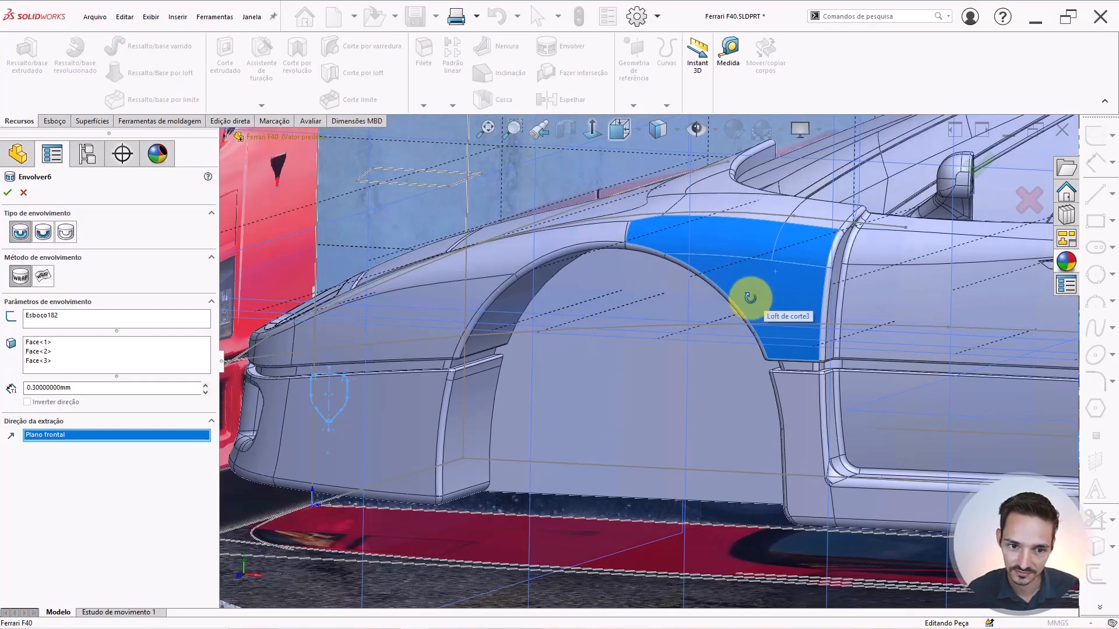
{"action": "scroll", "coordinate": [743, 300], "scroll_direction": "up", "scroll_amount": 3}
{"action": "scroll", "coordinate": [744, 302], "scroll_direction": "down", "scroll_amount": 3}
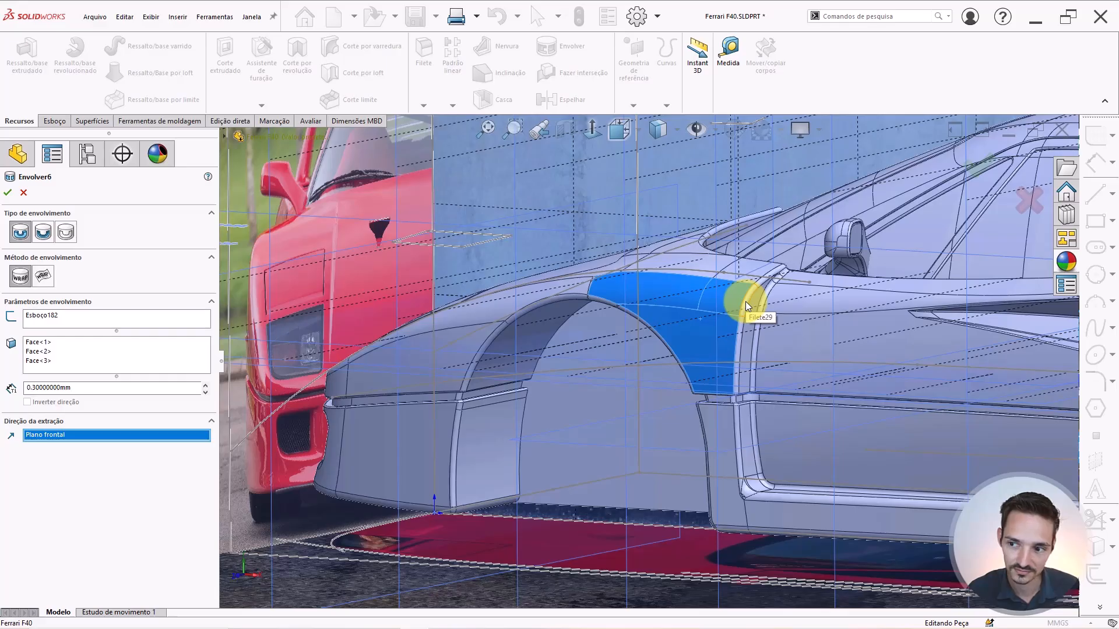
{"action": "scroll", "coordinate": [702, 334], "scroll_direction": "up", "scroll_amount": 1}
{"action": "scroll", "coordinate": [702, 334], "scroll_direction": "up", "scroll_amount": 2}
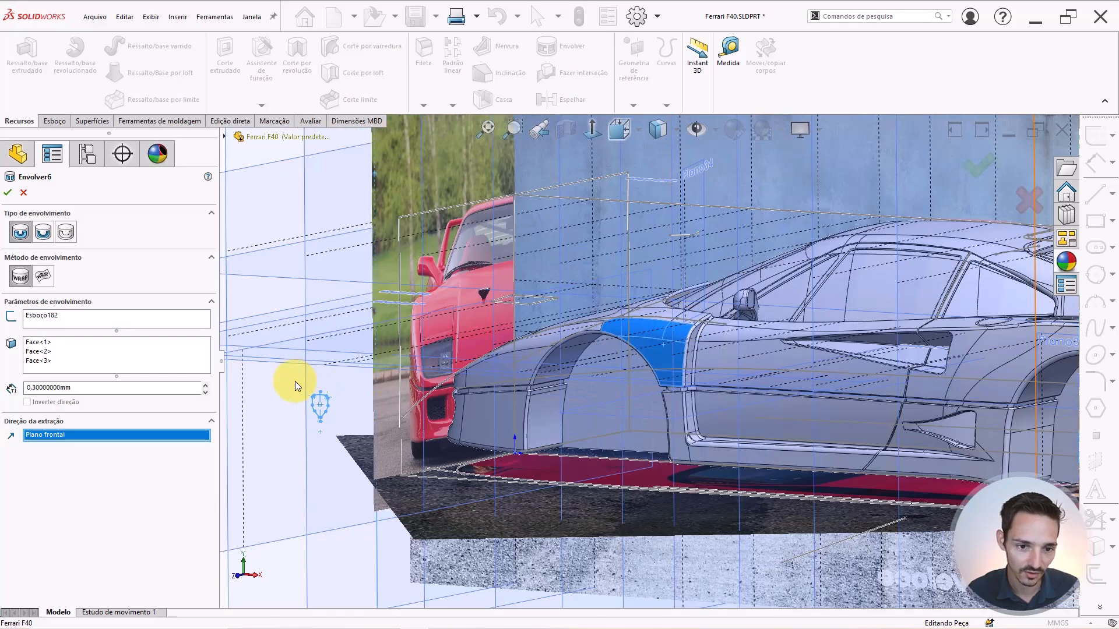
{"action": "scroll", "coordinate": [396, 415], "scroll_direction": "up", "scroll_amount": 3}
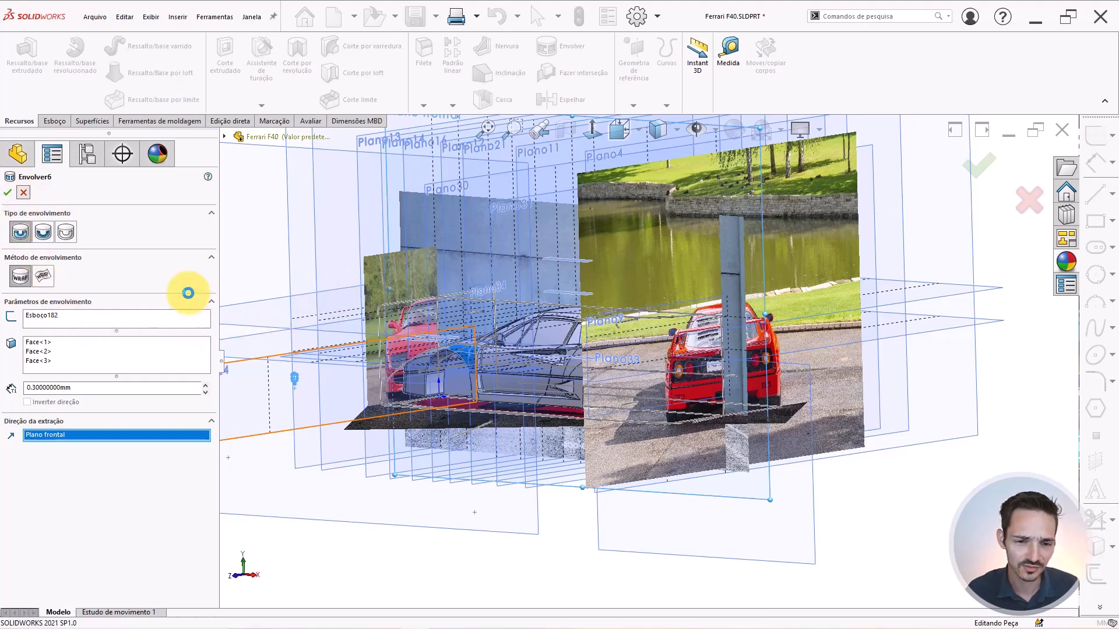
{"action": "scroll", "coordinate": [491, 363], "scroll_direction": "up", "scroll_amount": 3}
{"action": "middle_click_drag", "start_coordinate": [510, 353], "coordinate": [630, 426]}
{"action": "scroll", "coordinate": [574, 357], "scroll_direction": "down", "scroll_amount": 14}
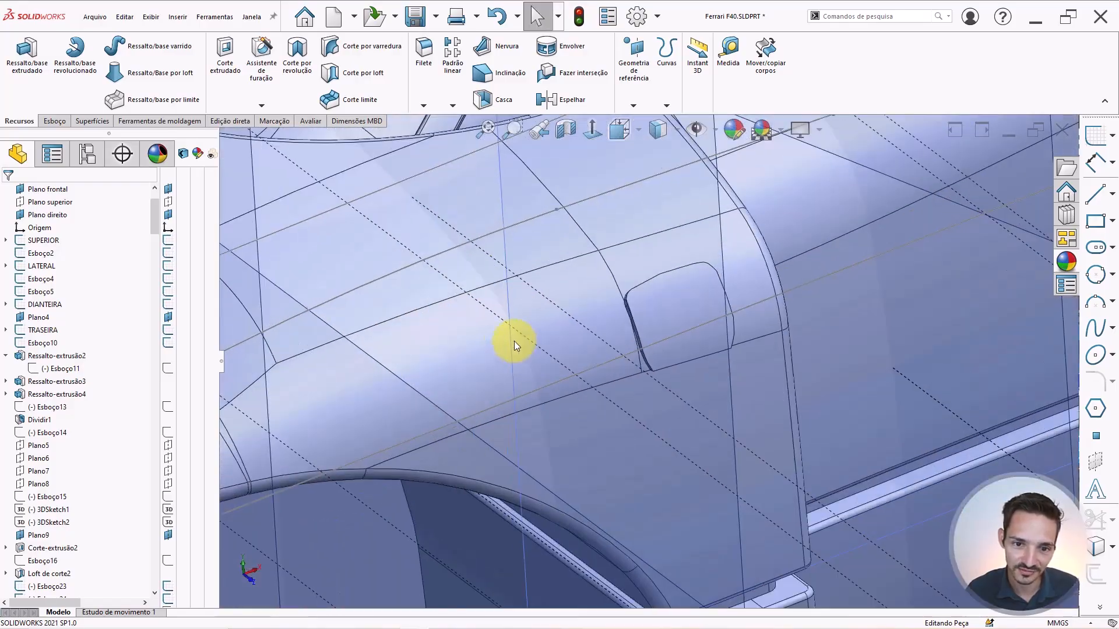
Expand Envolver6 in the tree and edit its badge sketch Esboço182.
{"action": "scroll", "coordinate": [594, 306], "scroll_direction": "up", "scroll_amount": 5}
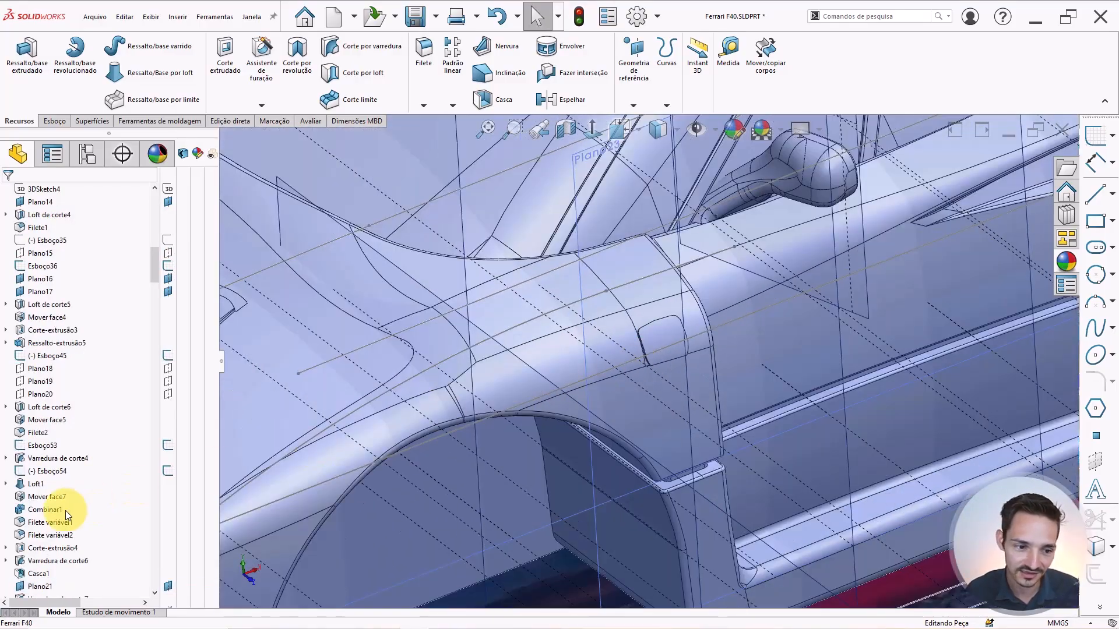
{"action": "scroll", "coordinate": [65, 511], "scroll_direction": "down", "scroll_amount": 12}
{"action": "left_click_drag", "start_coordinate": [152, 299], "coordinate": [149, 607]}
{"action": "left_click", "coordinate": [143, 585]}
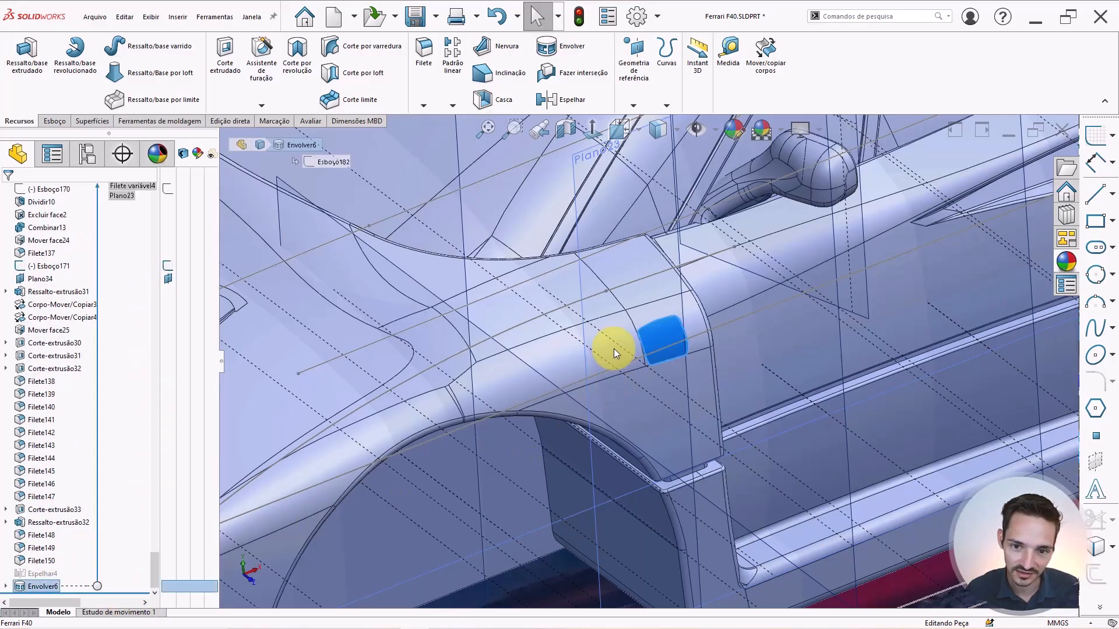
{"action": "middle_click_drag", "start_coordinate": [614, 348], "coordinate": [619, 373]}
{"action": "scroll", "coordinate": [621, 367], "scroll_direction": "down", "scroll_amount": 3}
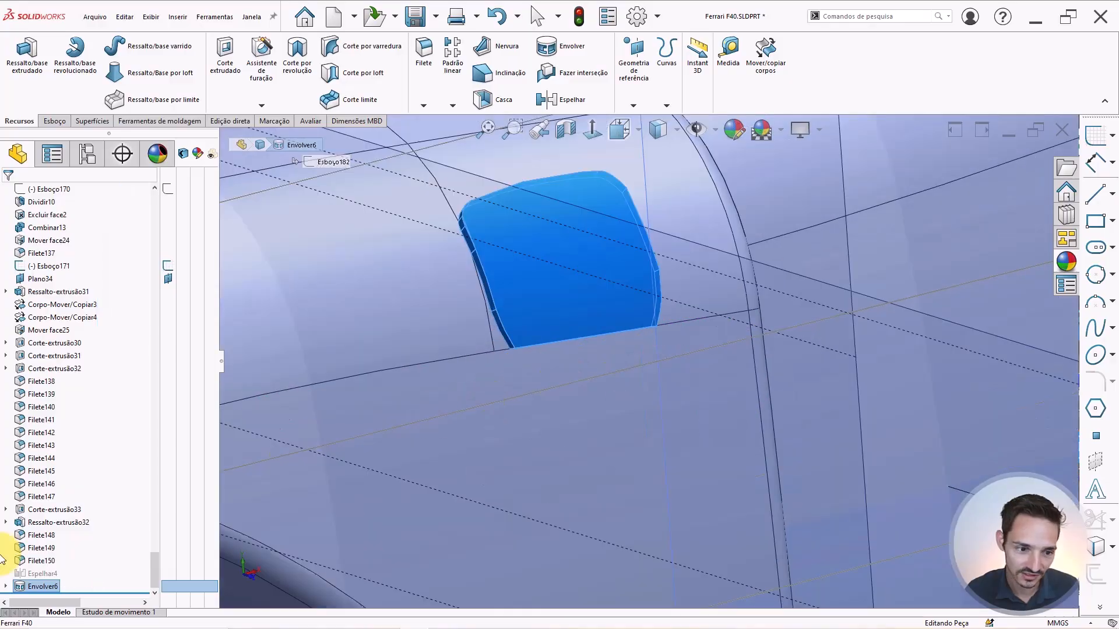
{"action": "left_click", "coordinate": [10, 583]}
{"action": "left_click", "coordinate": [7, 586]}
{"action": "left_click", "coordinate": [53, 586]}
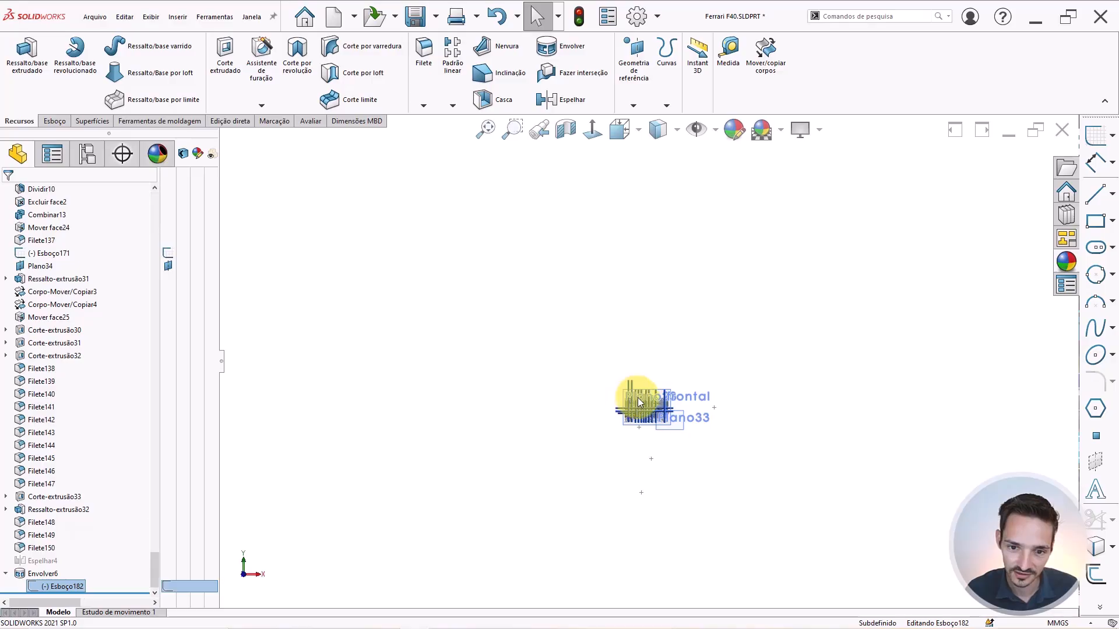
Delete the R0.30 arc at the shield tip along with its dimension.
{"action": "scroll", "coordinate": [641, 431], "scroll_direction": "down", "scroll_amount": 10}
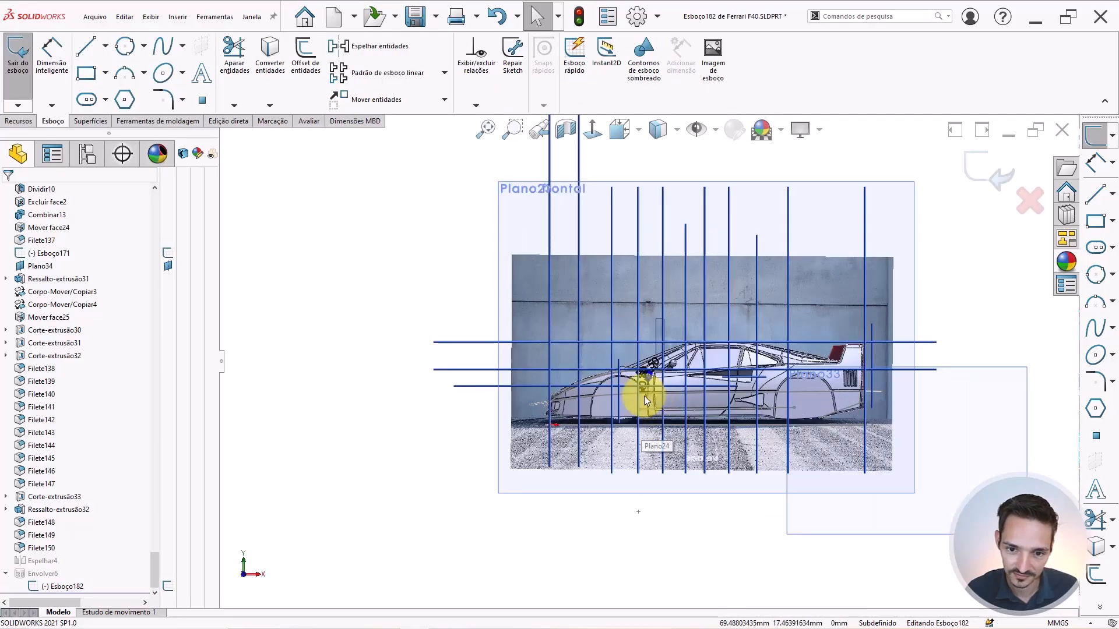
{"action": "scroll", "coordinate": [665, 316], "scroll_direction": "down", "scroll_amount": 5}
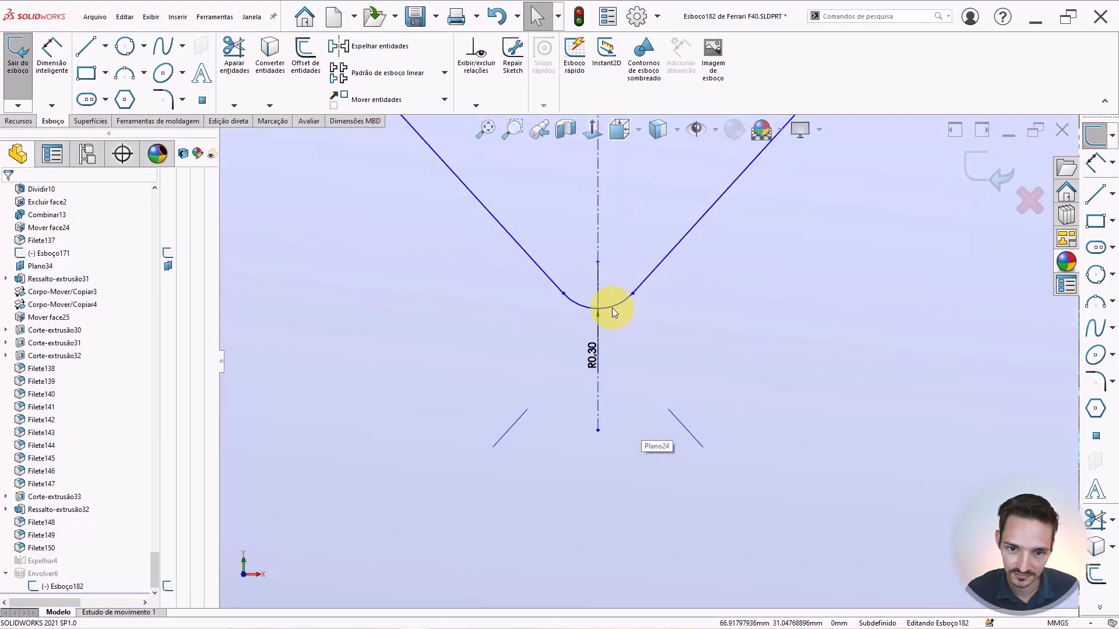
{"action": "left_click", "coordinate": [607, 309]}
{"action": "key", "text": "Delete"}
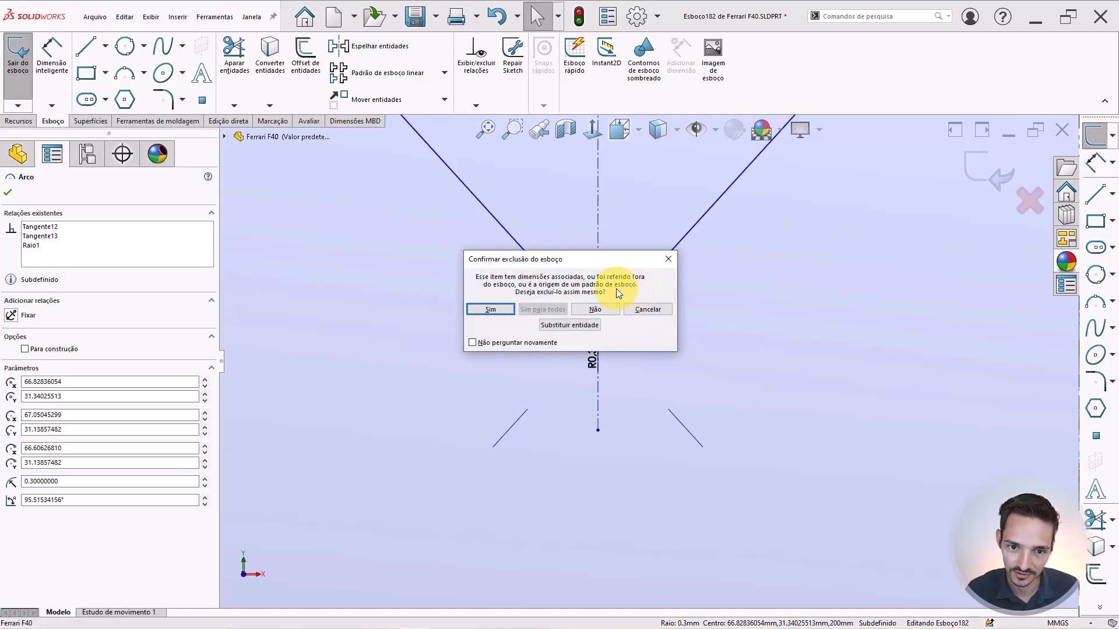
{"action": "key", "text": "Return"}
Select the body faces left of, beneath and below the badge.
{"action": "scroll", "coordinate": [627, 268], "scroll_direction": "up", "scroll_amount": 3}
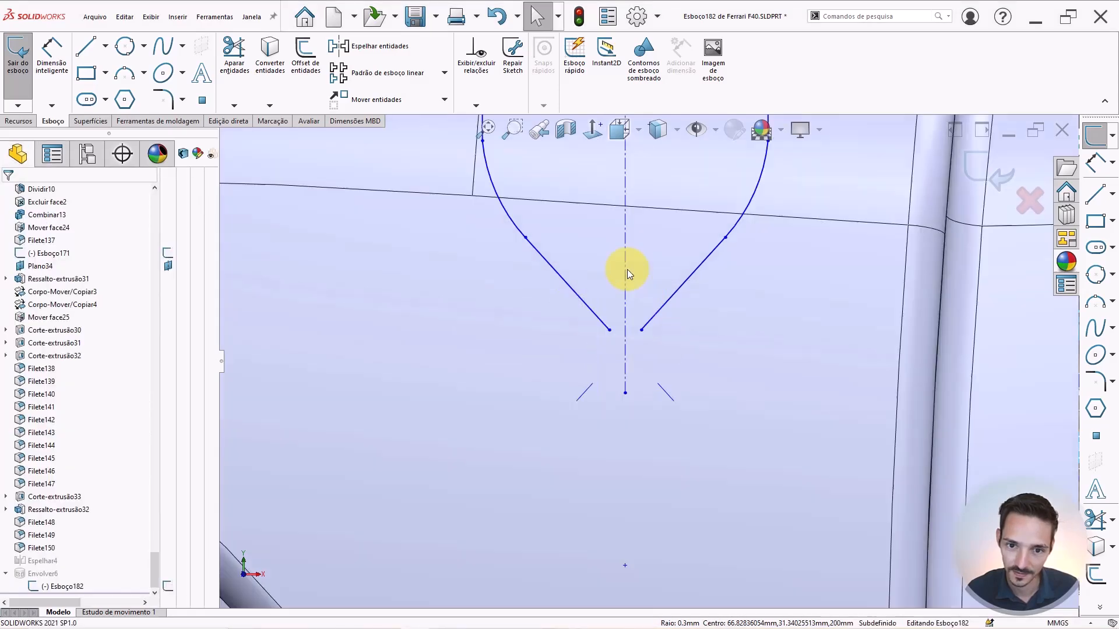
{"action": "scroll", "coordinate": [693, 276], "scroll_direction": "up", "scroll_amount": 5}
{"action": "scroll", "coordinate": [680, 275], "scroll_direction": "down", "scroll_amount": 4}
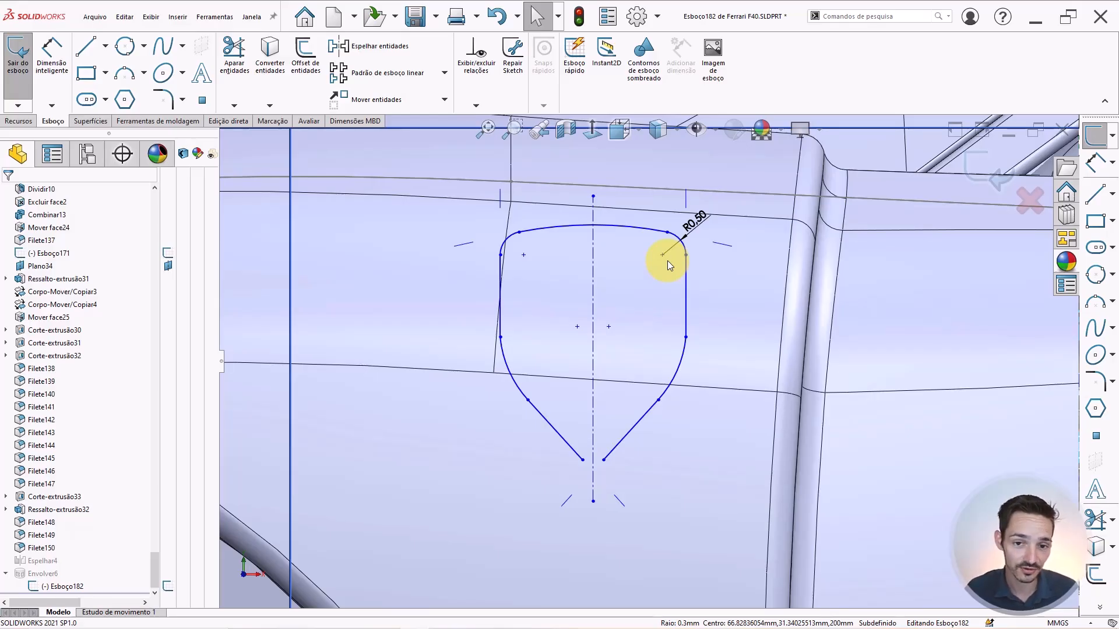
{"action": "scroll", "coordinate": [540, 331], "scroll_direction": "down", "scroll_amount": 1}
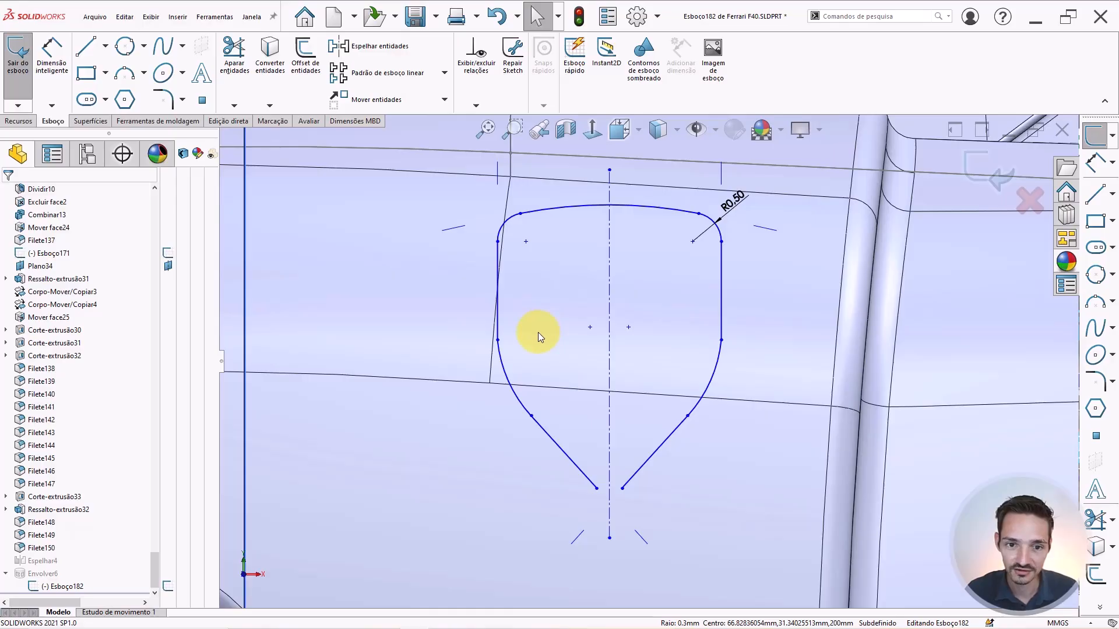
{"action": "left_click", "coordinate": [449, 275]}
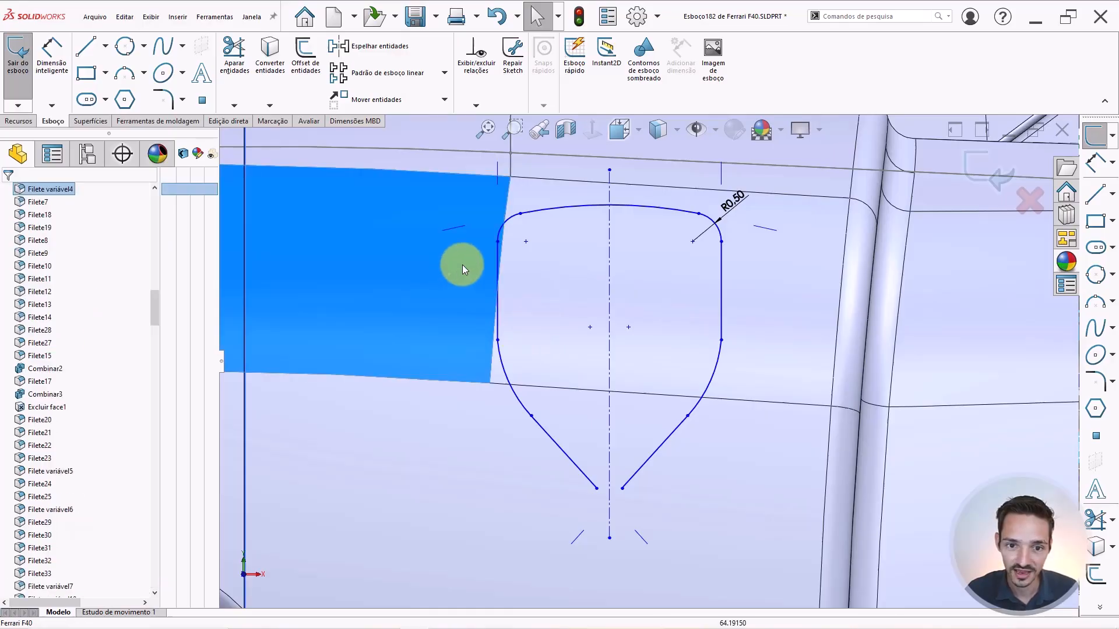
{"action": "left_click", "coordinate": [561, 279]}
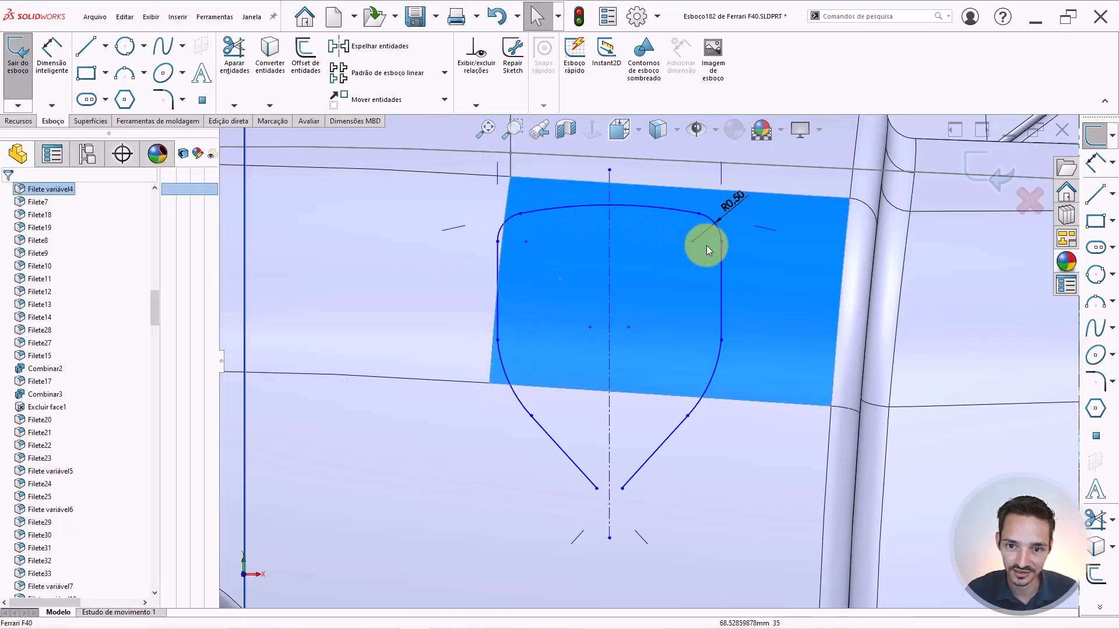
{"action": "left_click", "coordinate": [679, 499]}
Make the shield's two lower lines equal in length.
{"action": "scroll", "coordinate": [593, 488], "scroll_direction": "down", "scroll_amount": 2}
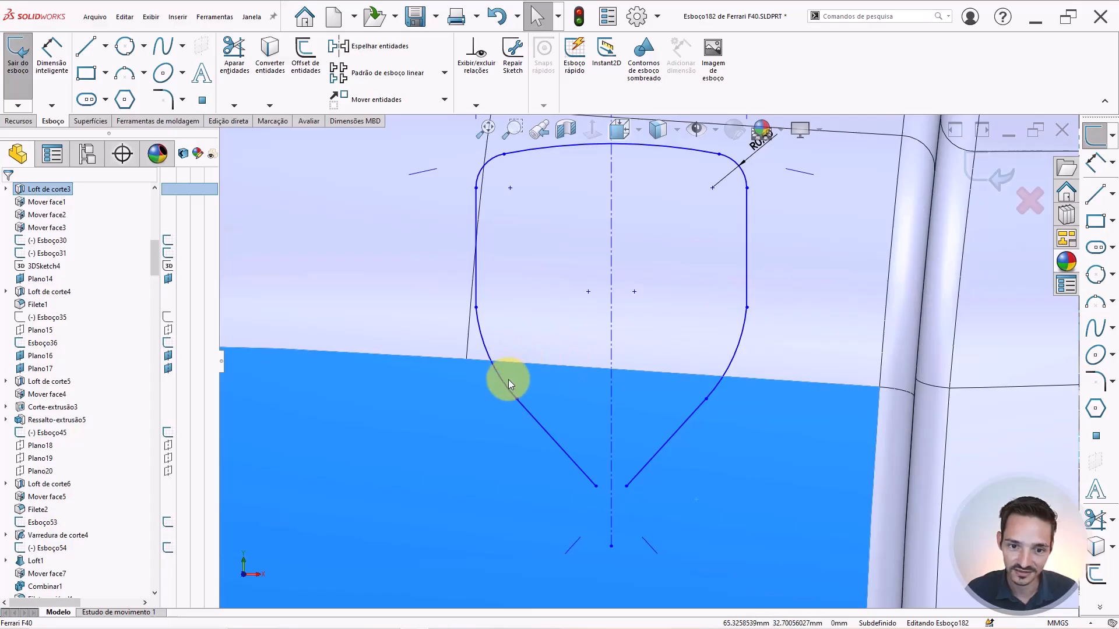
{"action": "scroll", "coordinate": [596, 484], "scroll_direction": "down", "scroll_amount": 3}
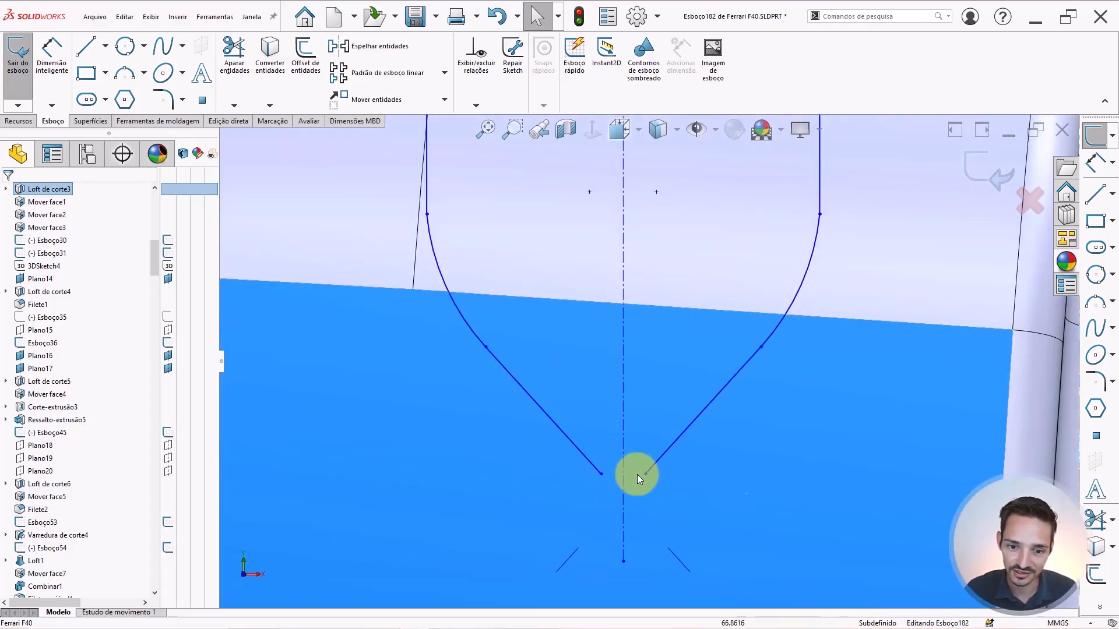
{"action": "scroll", "coordinate": [607, 473], "scroll_direction": "down", "scroll_amount": 1}
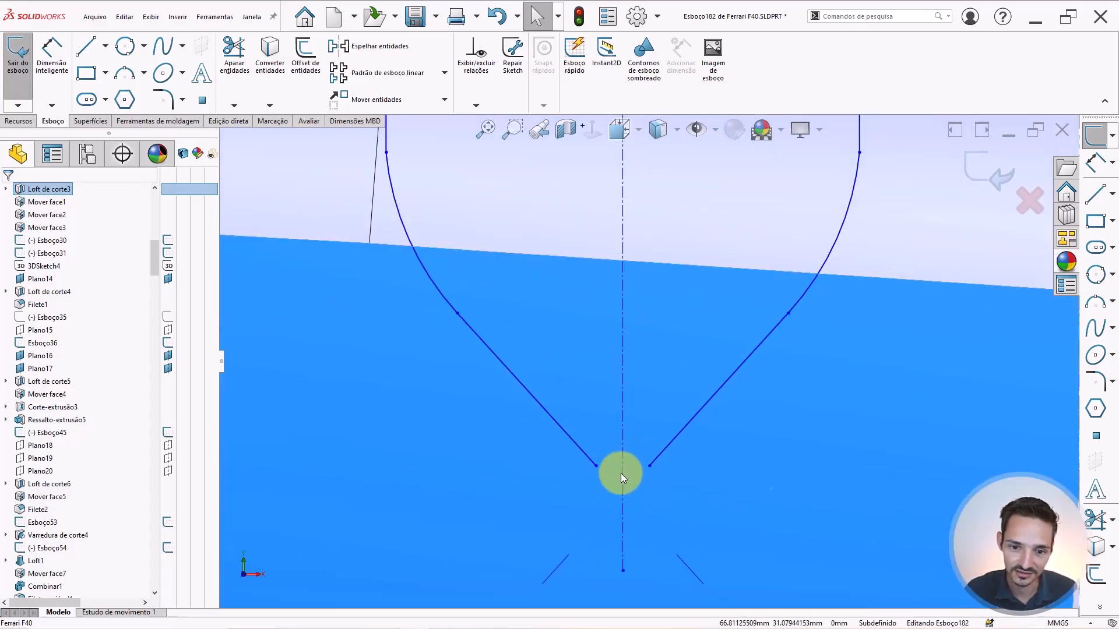
{"action": "scroll", "coordinate": [639, 470], "scroll_direction": "down", "scroll_amount": 2}
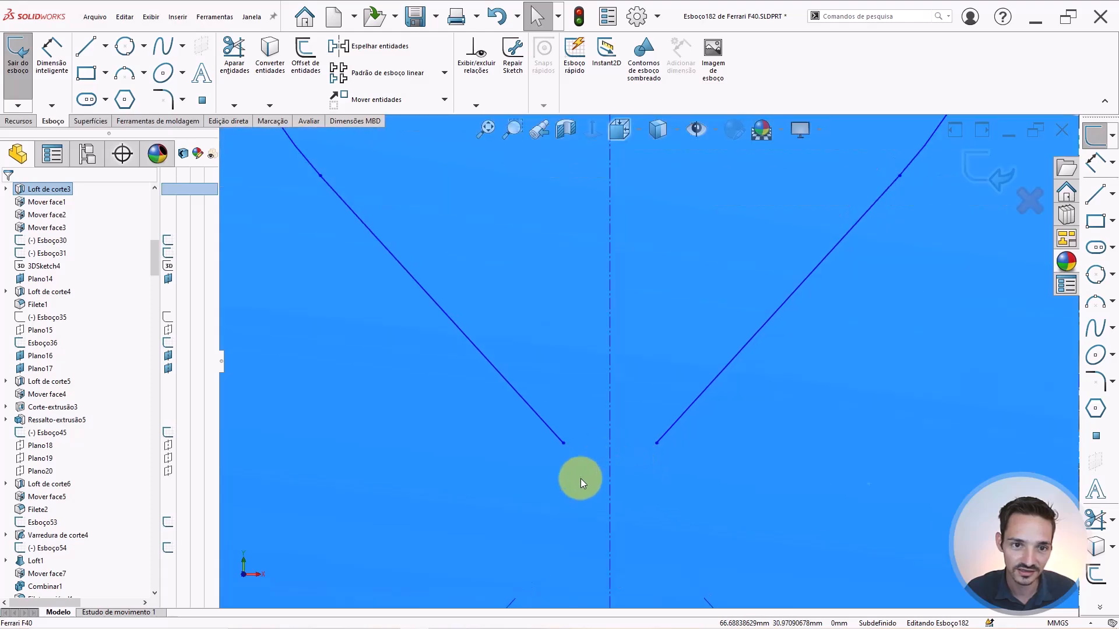
{"action": "scroll", "coordinate": [637, 394], "scroll_direction": "up", "scroll_amount": 5}
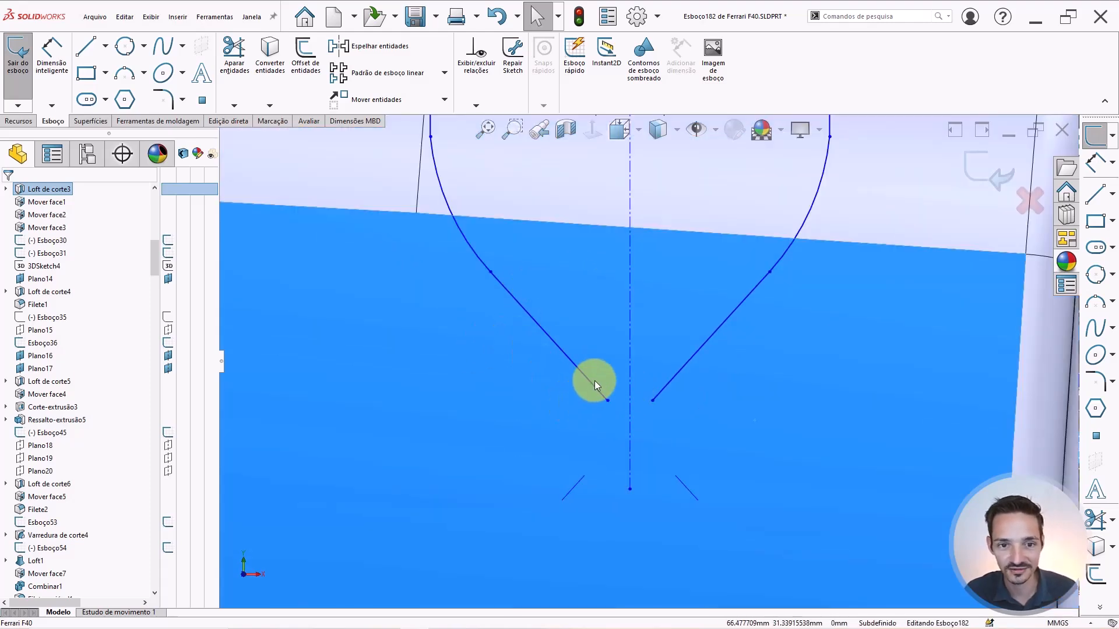
{"action": "scroll", "coordinate": [671, 422], "scroll_direction": "down", "scroll_amount": 2}
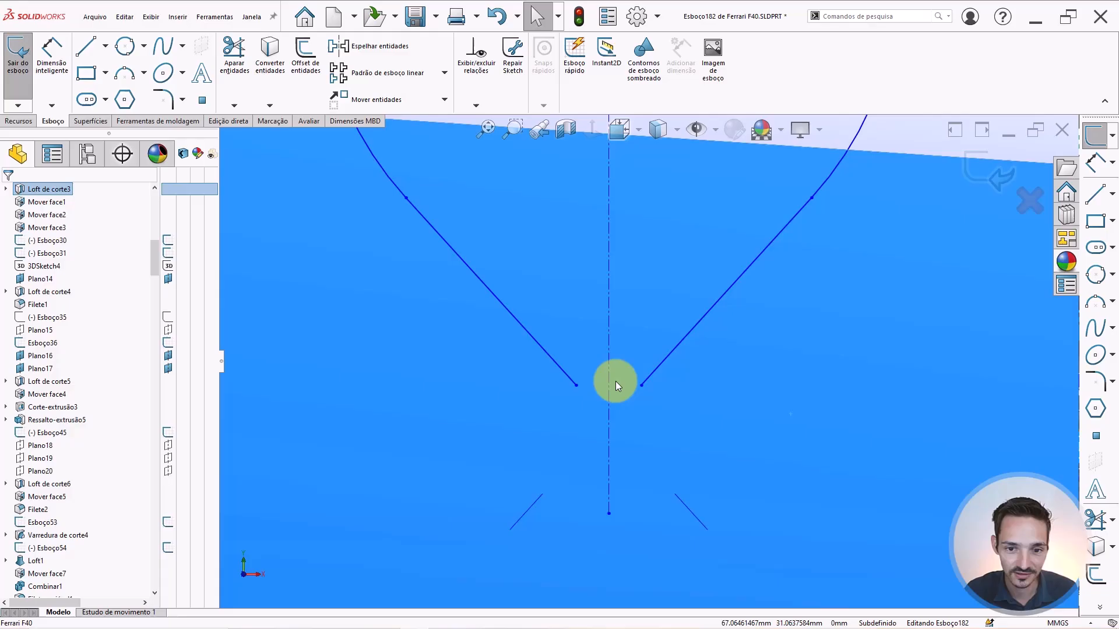
{"action": "left_click", "coordinate": [547, 355]}
{"action": "left_click", "coordinate": [677, 345], "text": "ctrl"}
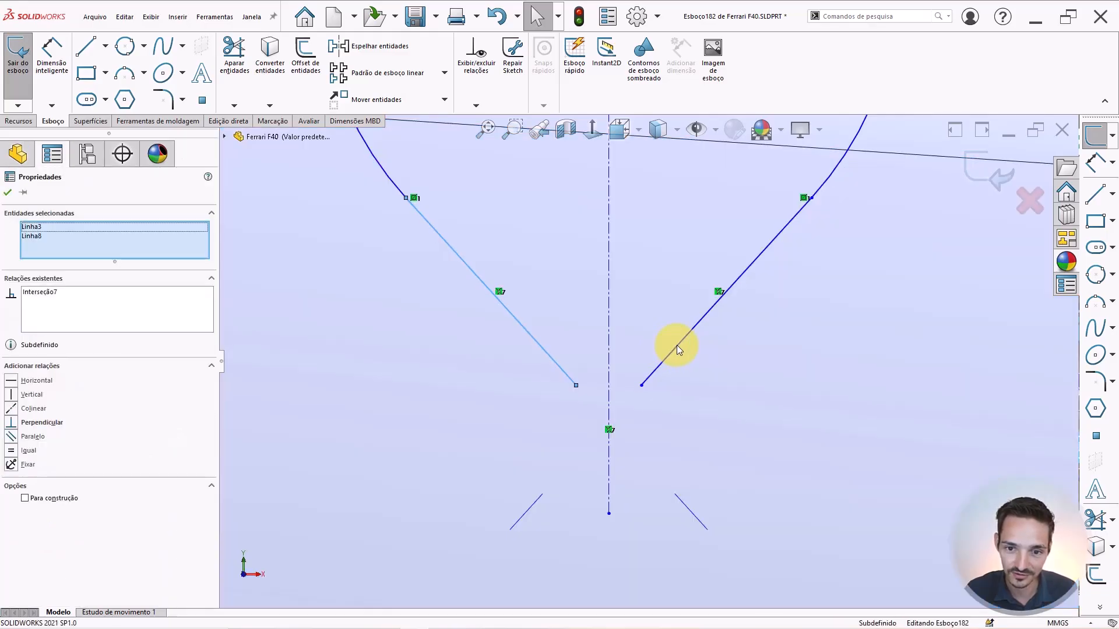
{"action": "left_click", "coordinate": [737, 319]}
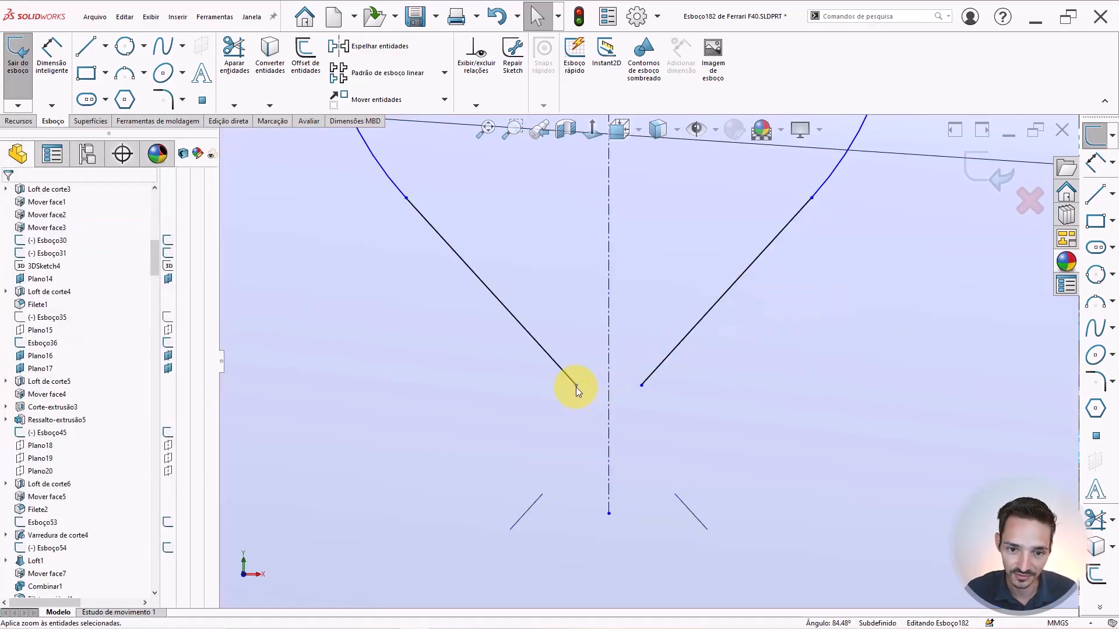
Merge the two lower line endpoints into a sharp point on the centreline.
{"action": "left_click", "coordinate": [641, 386]}
{"action": "left_click", "coordinate": [641, 387], "text": "ctrl"}
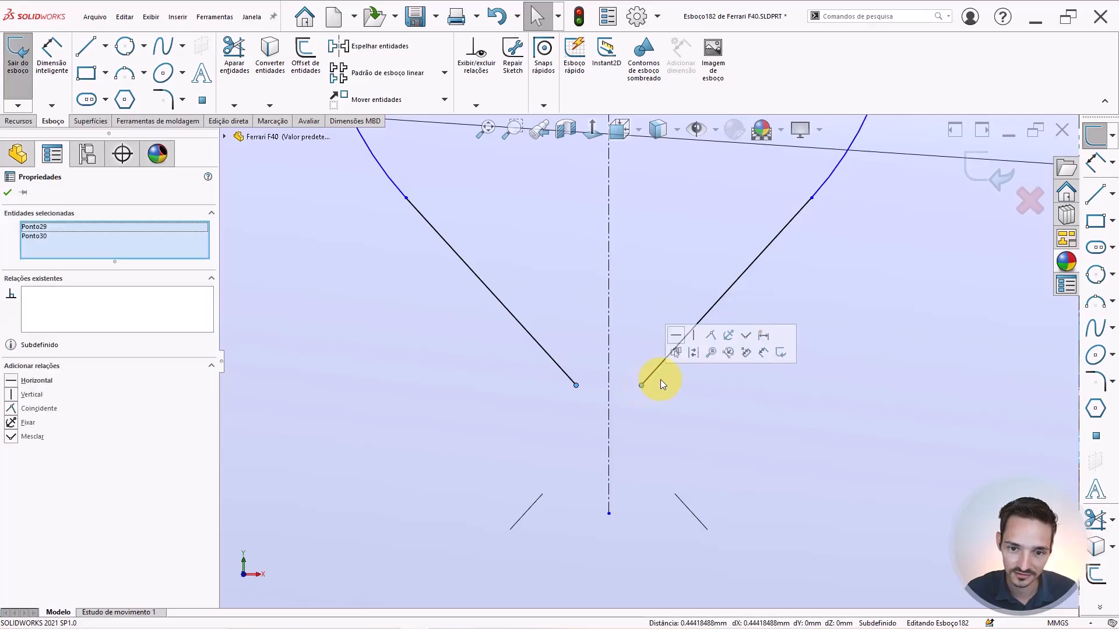
{"action": "left_click", "coordinate": [742, 334]}
{"action": "scroll", "coordinate": [650, 364], "scroll_direction": "up", "scroll_amount": 4}
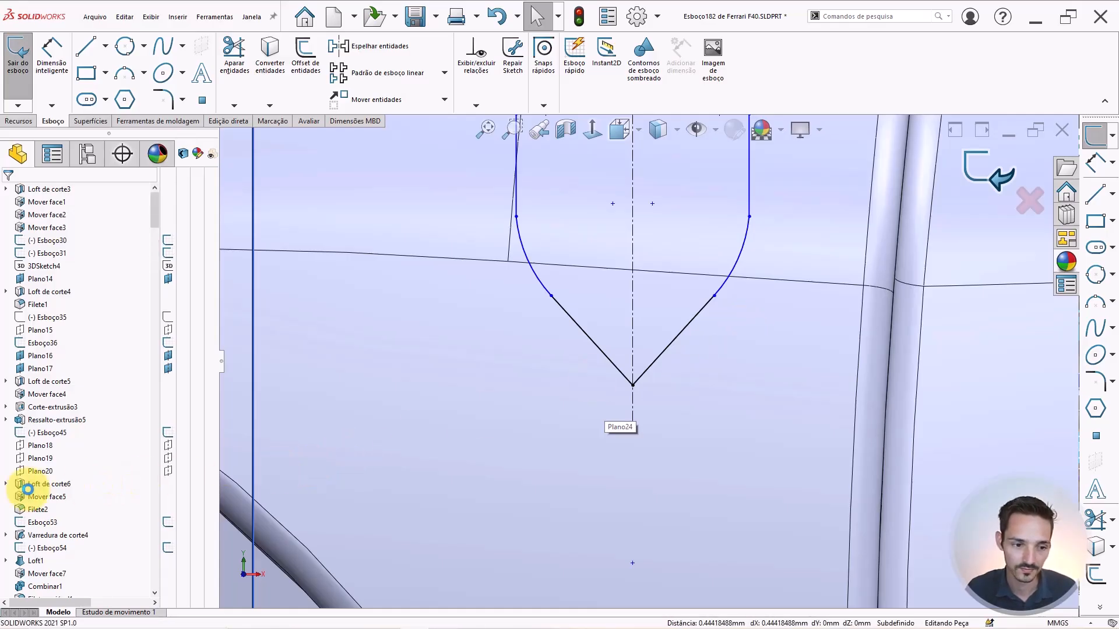
Reopen Envolver6 for editing and add the lower body face as its third wrap face.
{"action": "left_click_drag", "start_coordinate": [154, 256], "coordinate": [147, 567]}
{"action": "scroll", "coordinate": [107, 561], "scroll_direction": "down", "scroll_amount": 1}
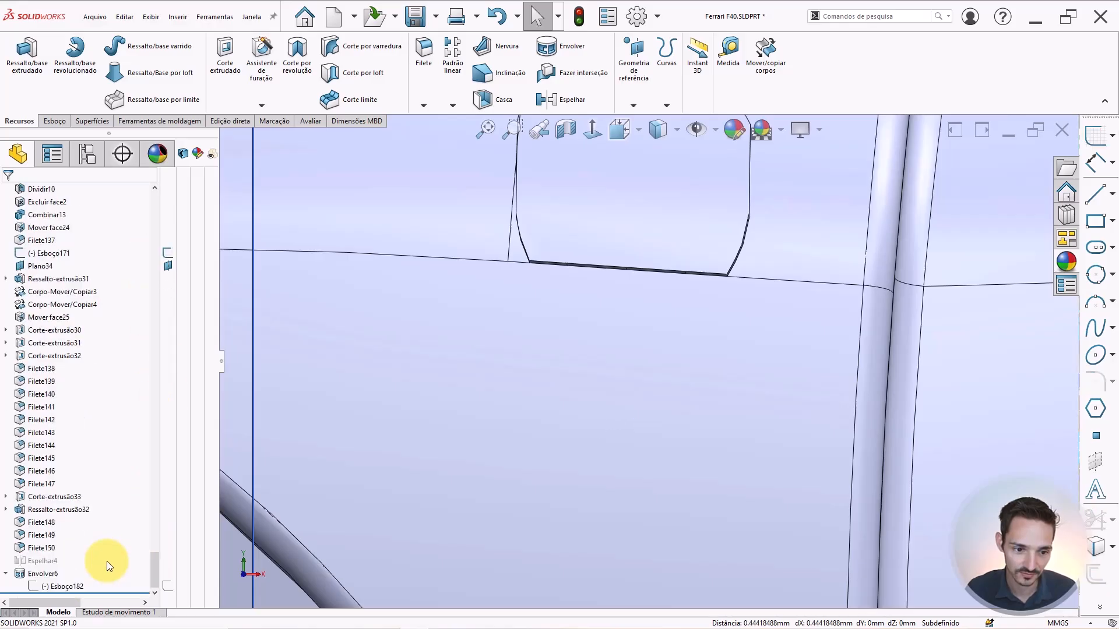
{"action": "left_click", "coordinate": [38, 575]}
{"action": "left_click", "coordinate": [47, 541]}
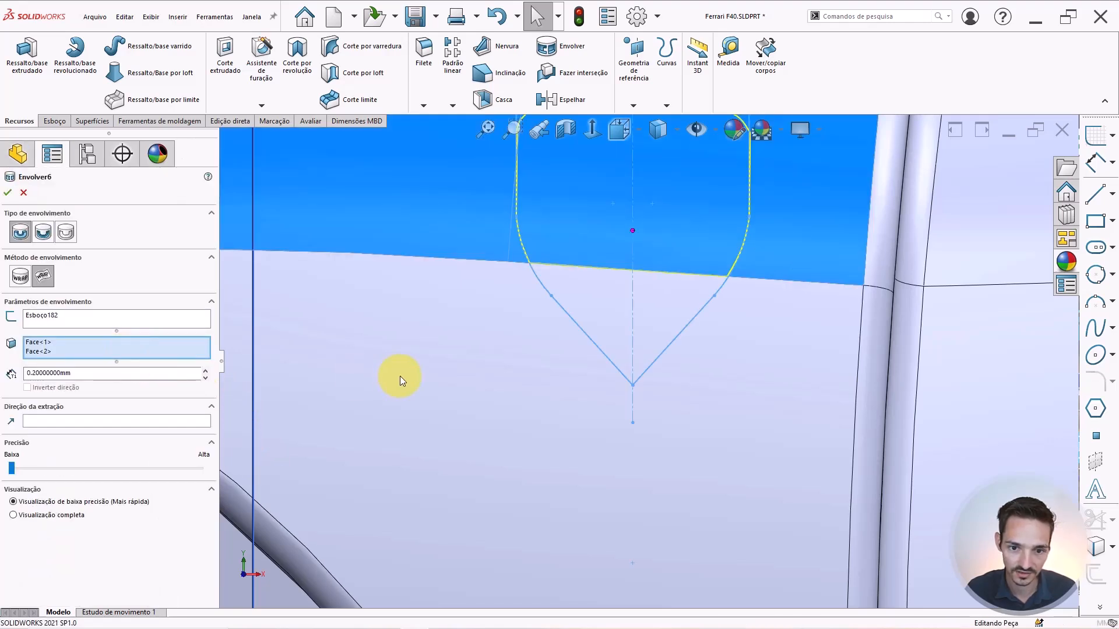
{"action": "left_click", "coordinate": [400, 376]}
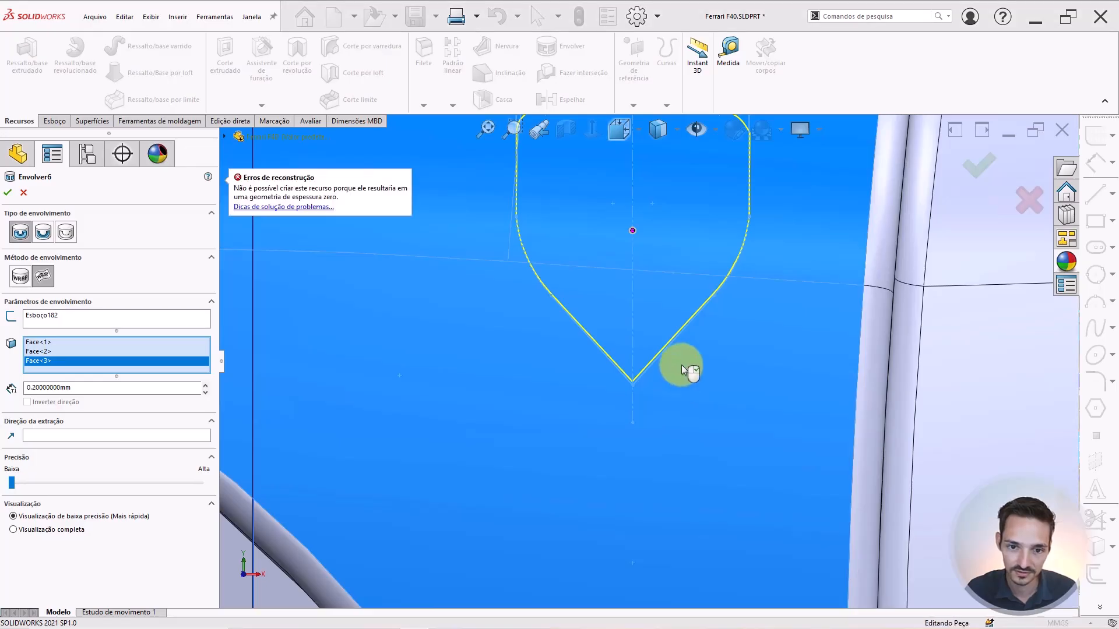
{"action": "scroll", "coordinate": [680, 364], "scroll_direction": "up", "scroll_amount": 3}
{"action": "mouse_move", "coordinate": [679, 367]}
{"action": "middle_mouse_down"}
{"action": "mouse_move", "coordinate": [596, 399]}
{"action": "mouse_move", "coordinate": [612, 404]}
{"action": "middle_mouse_up"}
Set Plano frontal as the wrap's pull direction.
{"action": "left_click", "coordinate": [62, 435]}
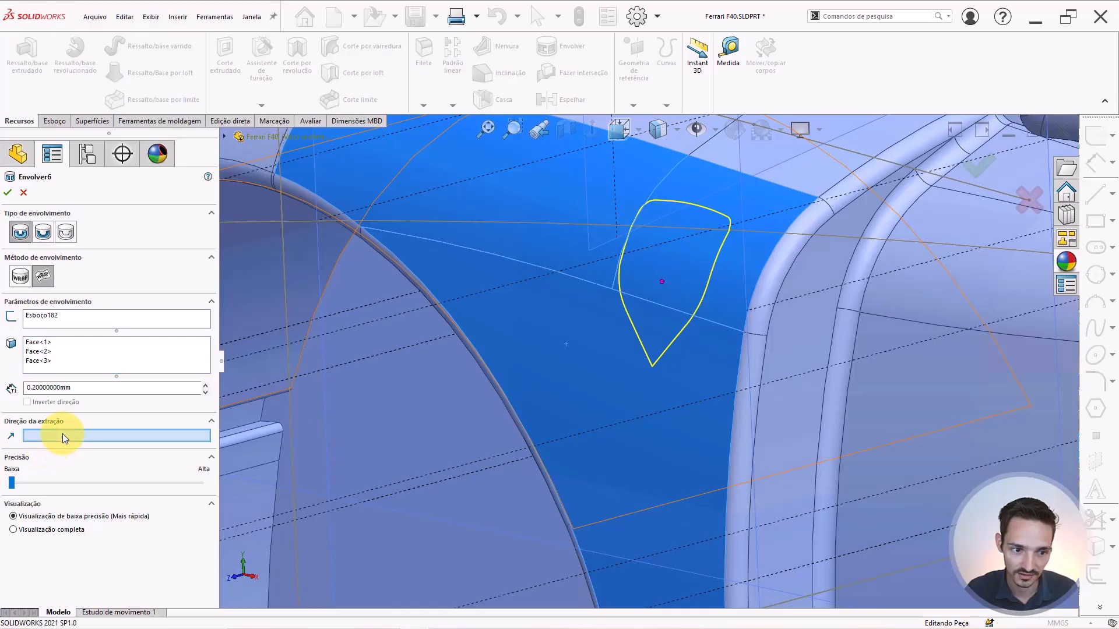
{"action": "scroll", "coordinate": [618, 390], "scroll_direction": "up", "scroll_amount": 10}
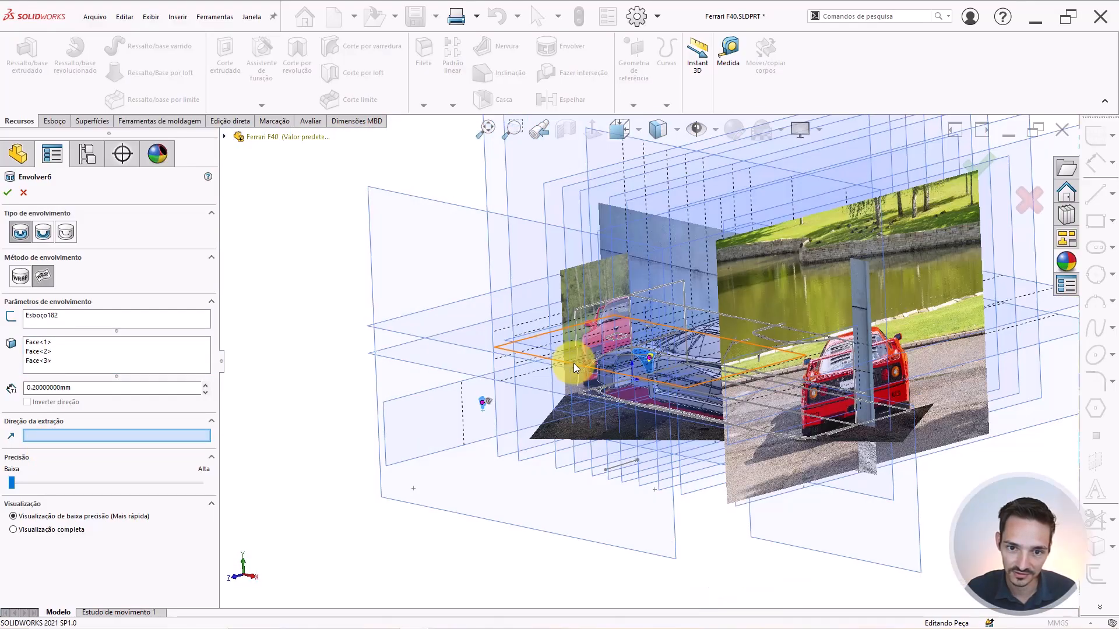
{"action": "left_click", "coordinate": [607, 170]}
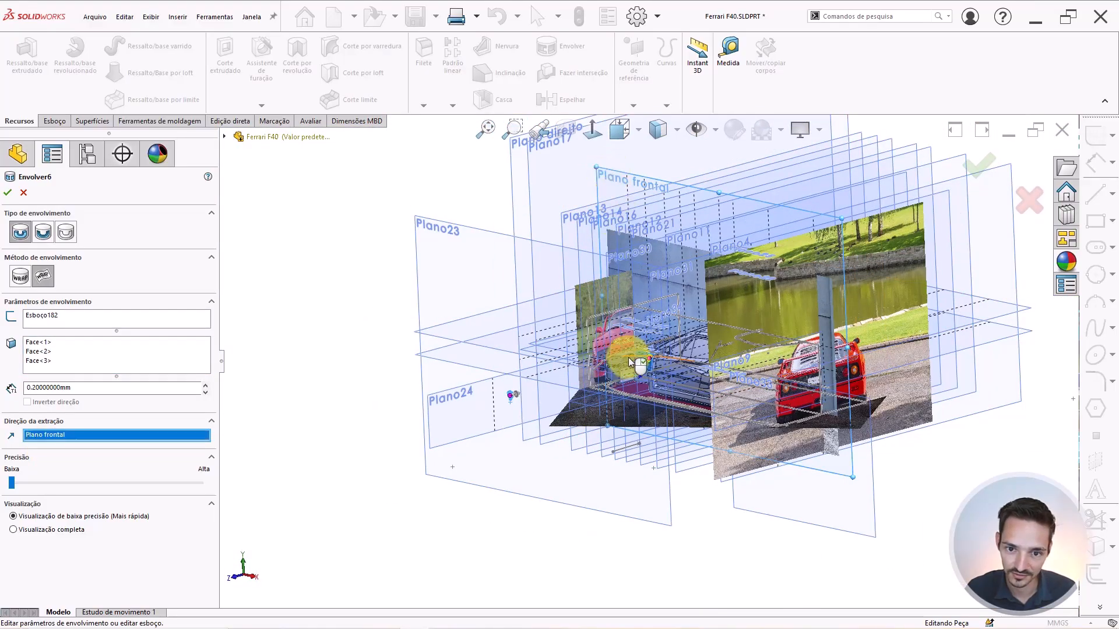
{"action": "scroll", "coordinate": [629, 357], "scroll_direction": "down", "scroll_amount": 10}
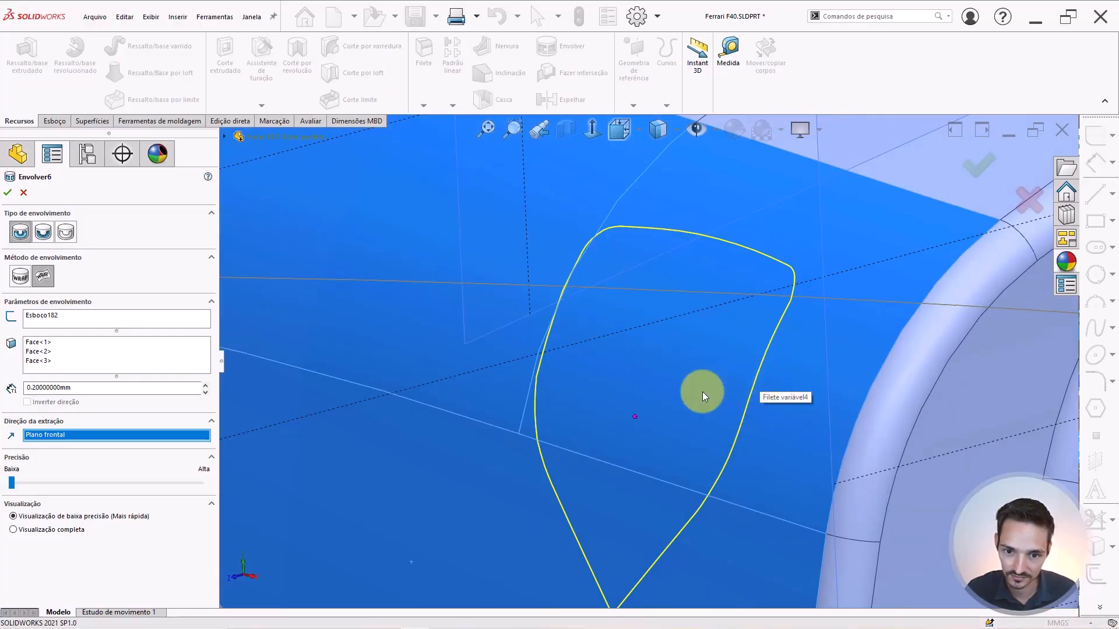
{"action": "scroll", "coordinate": [702, 392], "scroll_direction": "up", "scroll_amount": 3}
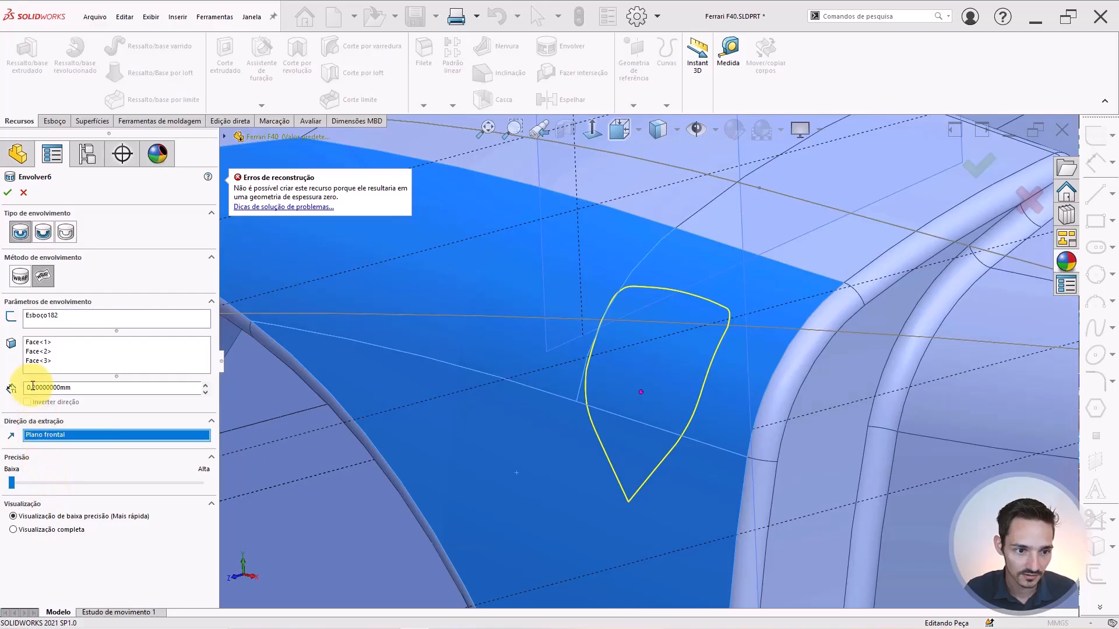
Rebuild the face list so Face<3> comes first, then switch to the Analytical wrap method.
{"action": "left_click", "coordinate": [37, 320]}
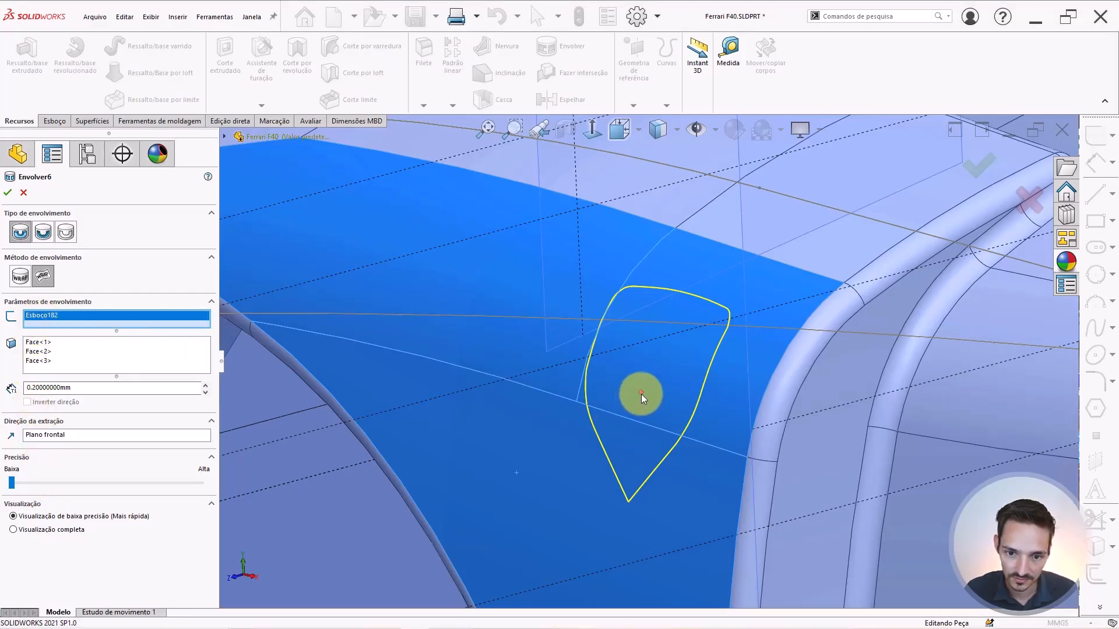
{"action": "left_click", "coordinate": [48, 343]}
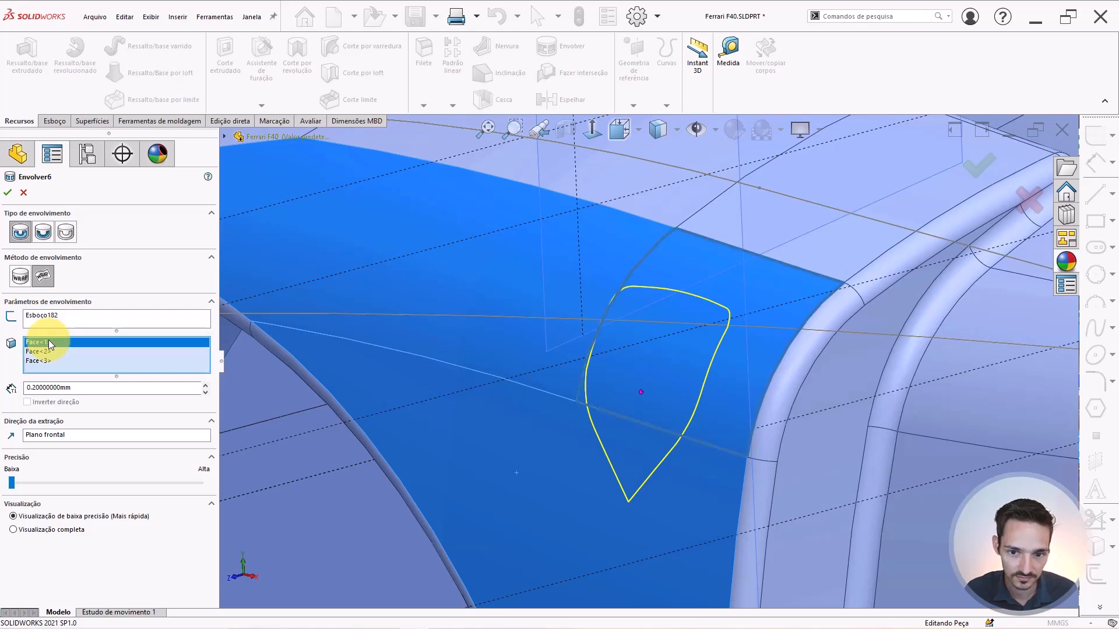
{"action": "key", "text": "Delete"}
{"action": "left_click", "coordinate": [49, 344]}
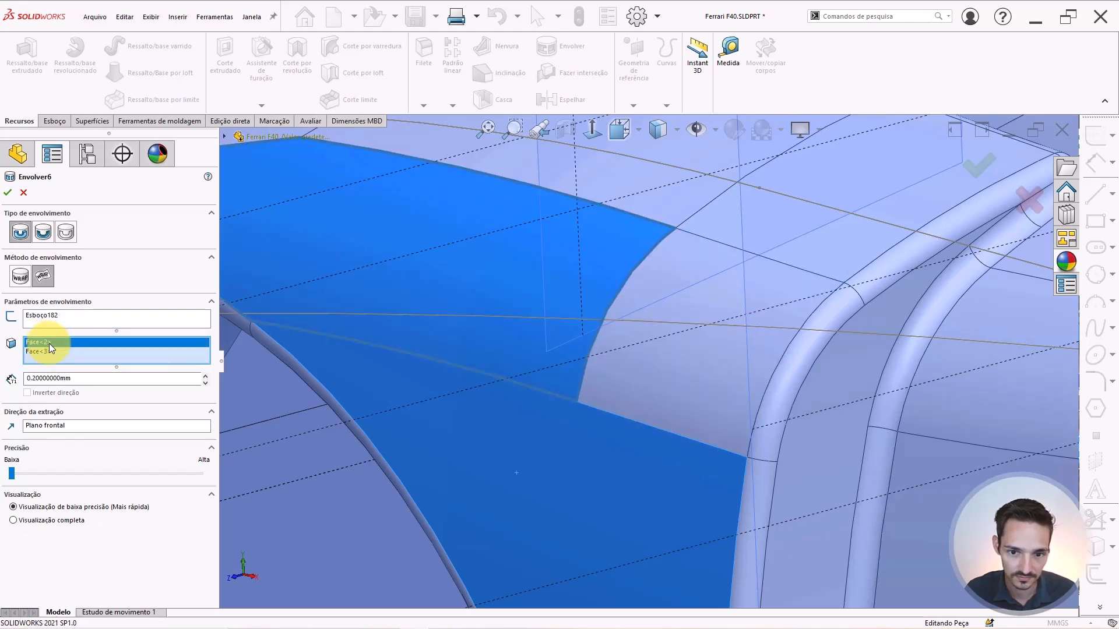
{"action": "key", "text": "Delete"}
{"action": "left_click", "coordinate": [49, 343]}
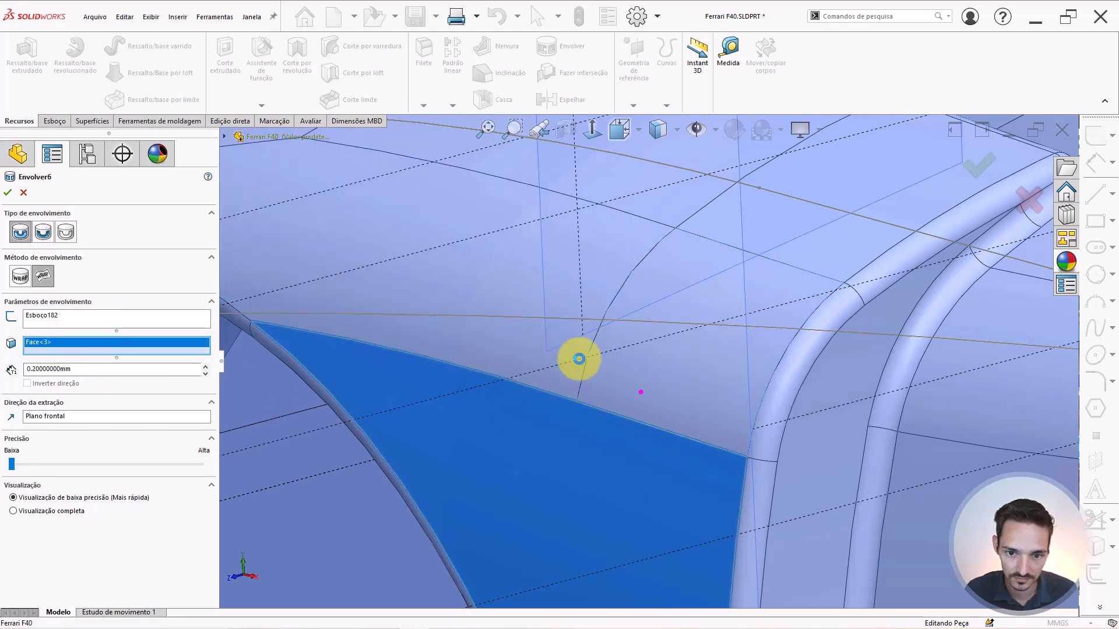
{"action": "left_click", "coordinate": [574, 356]}
{"action": "left_click", "coordinate": [568, 354]}
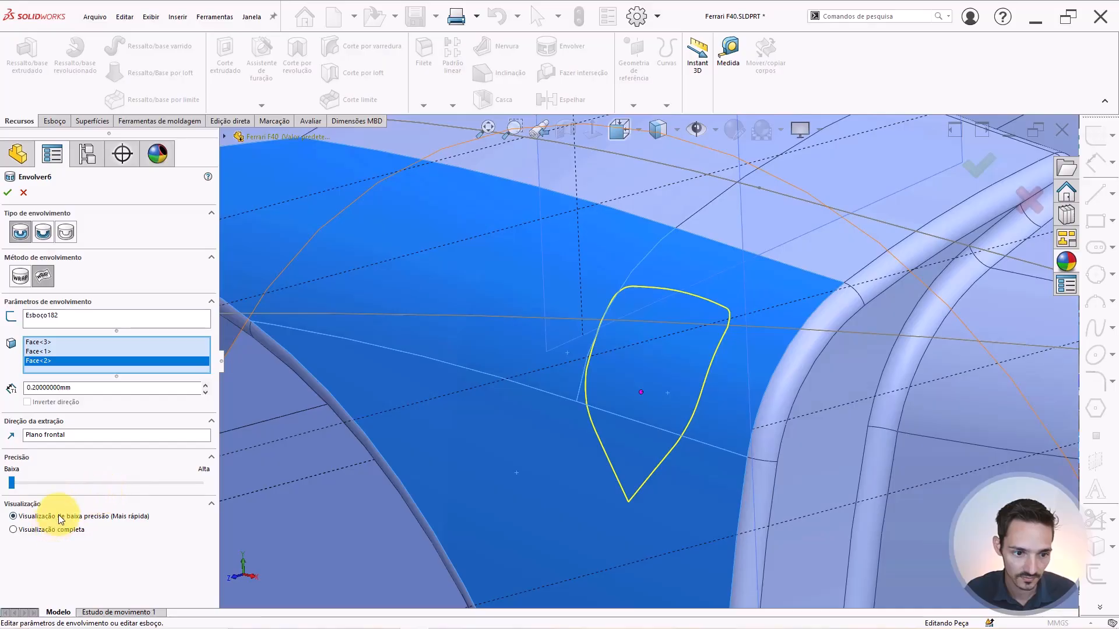
{"action": "left_click", "coordinate": [18, 276]}
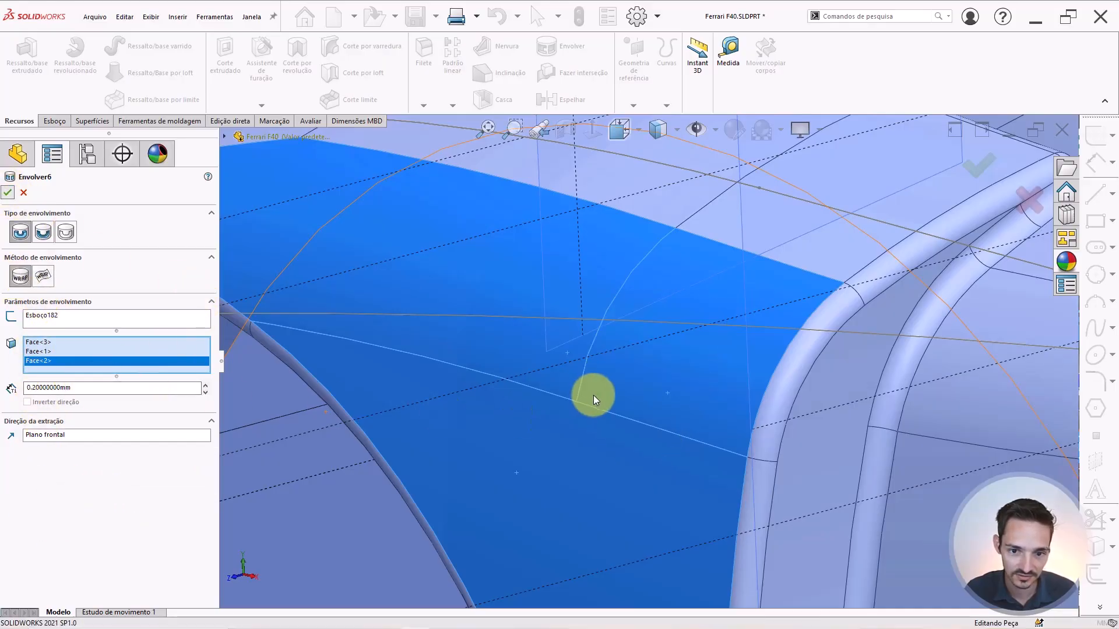
{"action": "scroll", "coordinate": [589, 390], "scroll_direction": "up", "scroll_amount": 2}
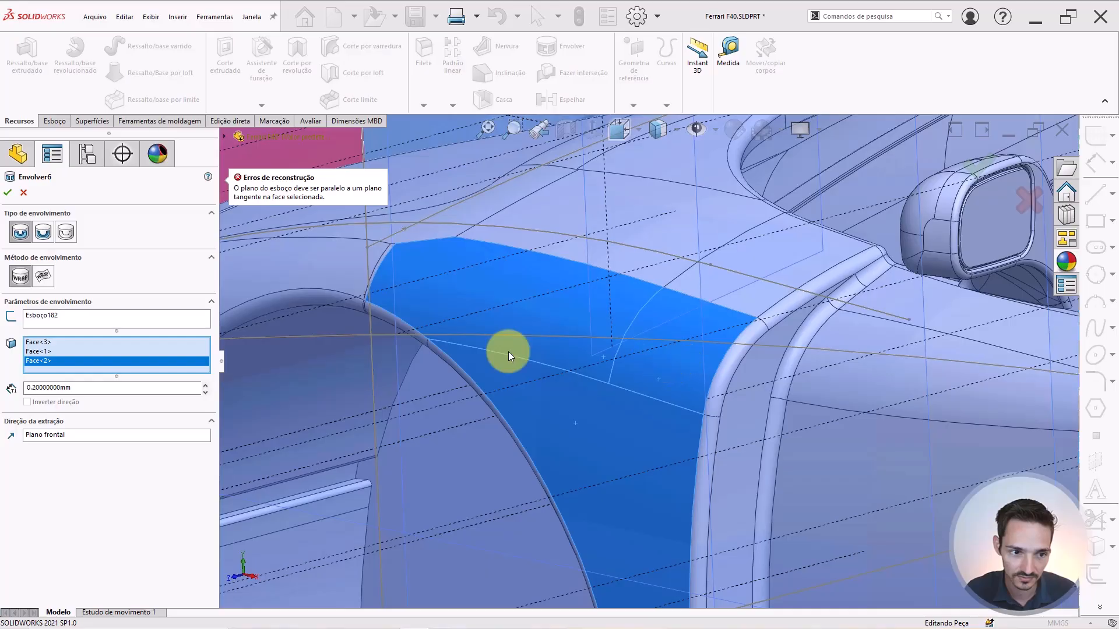
Switch the wrap to the spline-surface method, adjust thickness and precision, and enable full preview.
{"action": "left_click", "coordinate": [43, 276]}
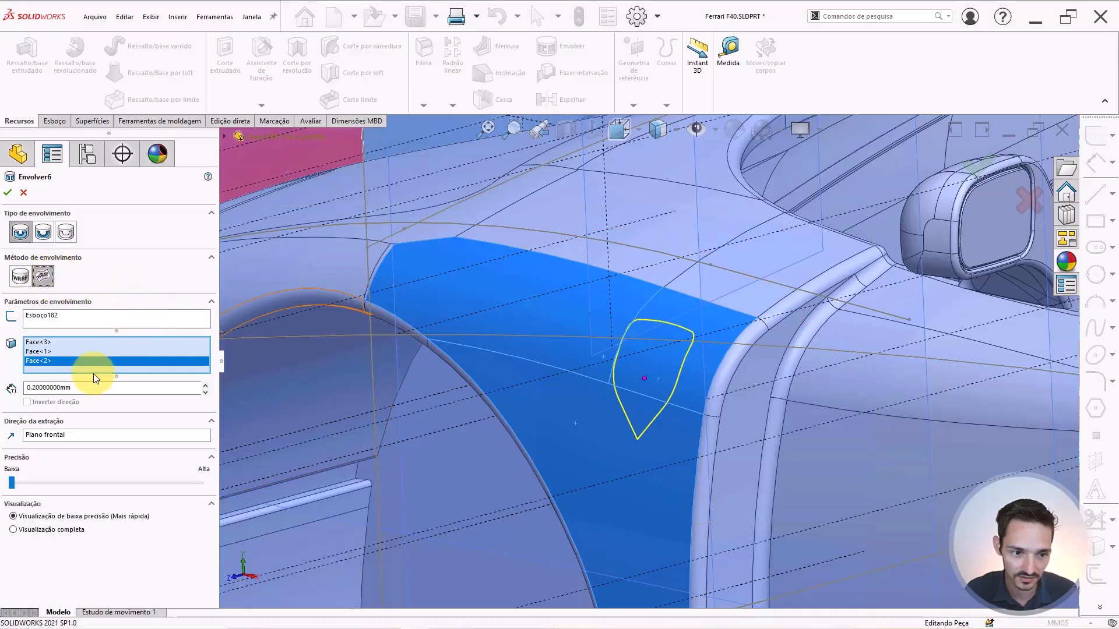
{"action": "left_click", "coordinate": [82, 388]}
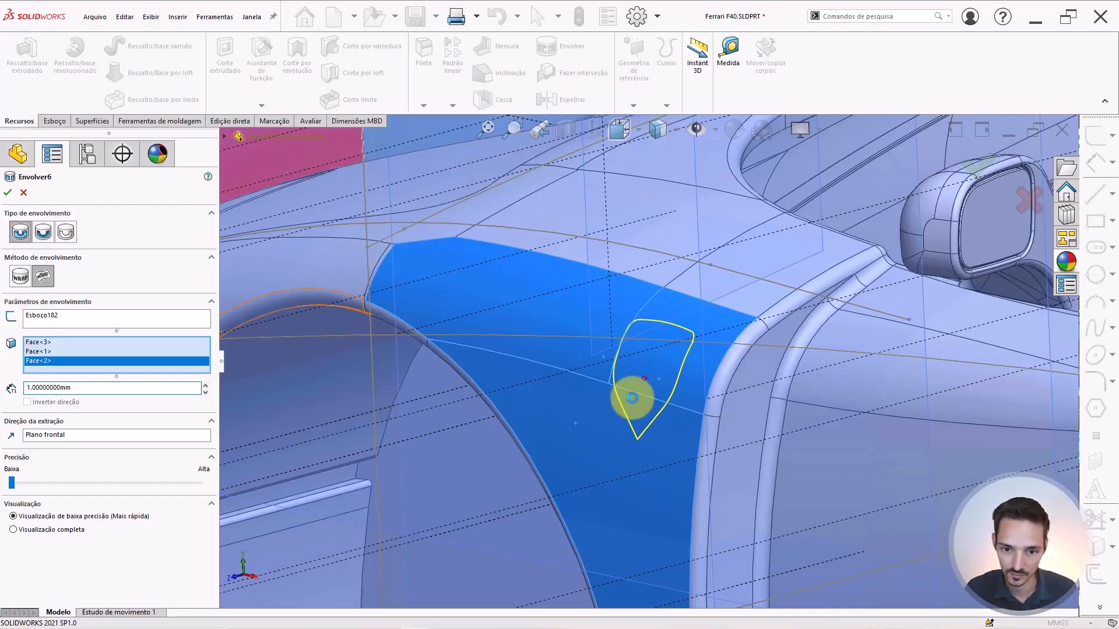
{"action": "scroll", "coordinate": [697, 385], "scroll_direction": "down", "scroll_amount": 1}
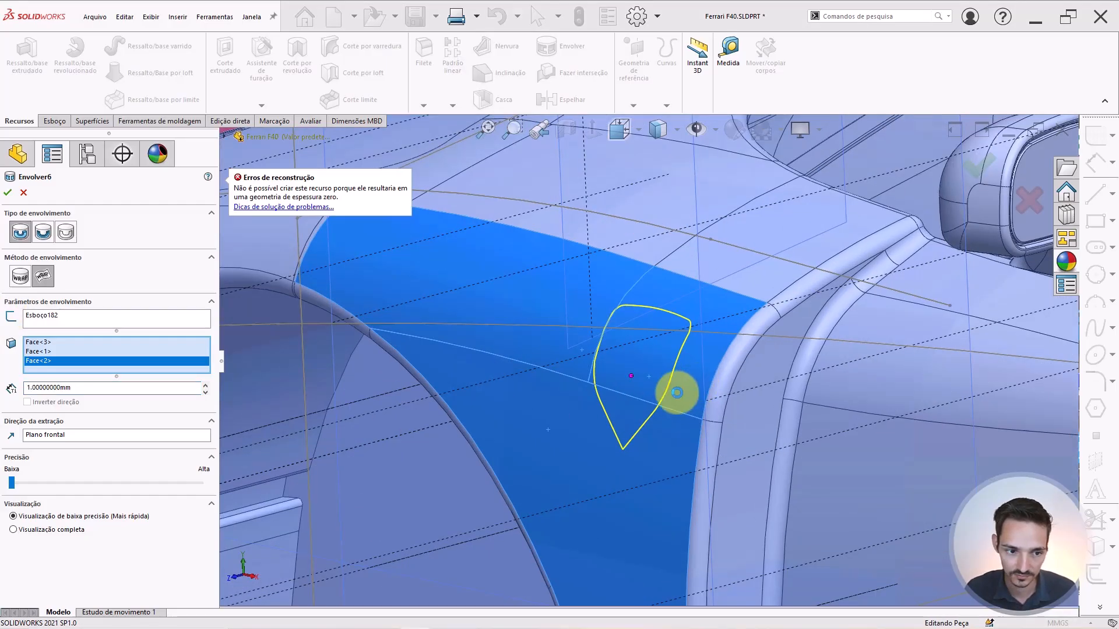
{"action": "mouse_move", "coordinate": [11, 483]}
{"action": "left_mouse_down"}
{"action": "mouse_move", "coordinate": [75, 483]}
{"action": "mouse_move", "coordinate": [12, 483]}
{"action": "left_mouse_up"}
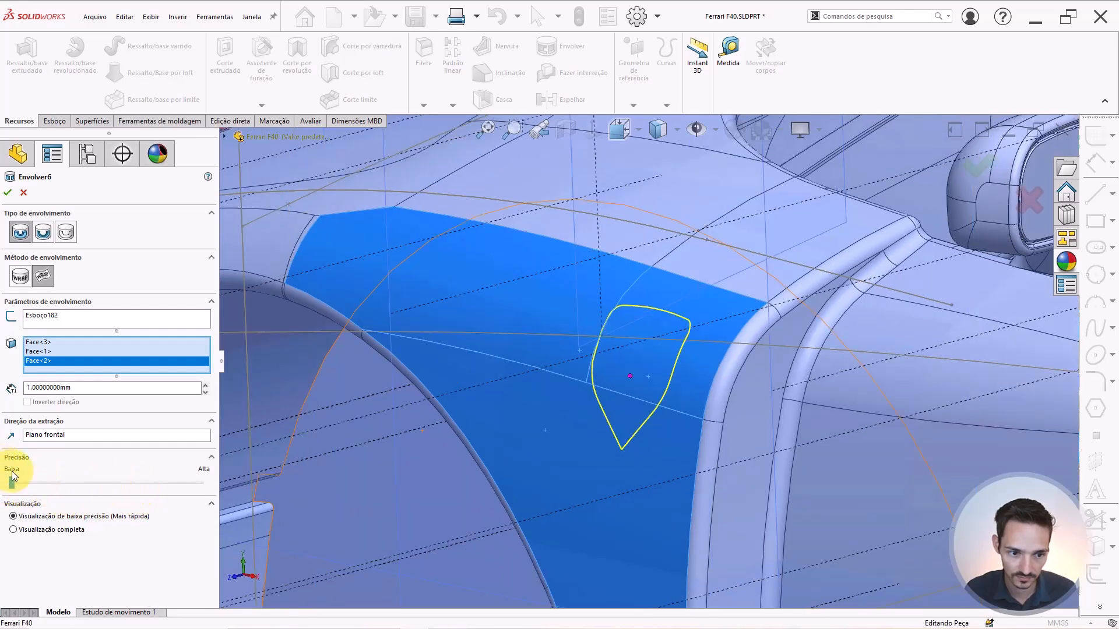
{"action": "left_click", "coordinate": [54, 527]}
{"action": "scroll", "coordinate": [688, 344], "scroll_direction": "down", "scroll_amount": 8}
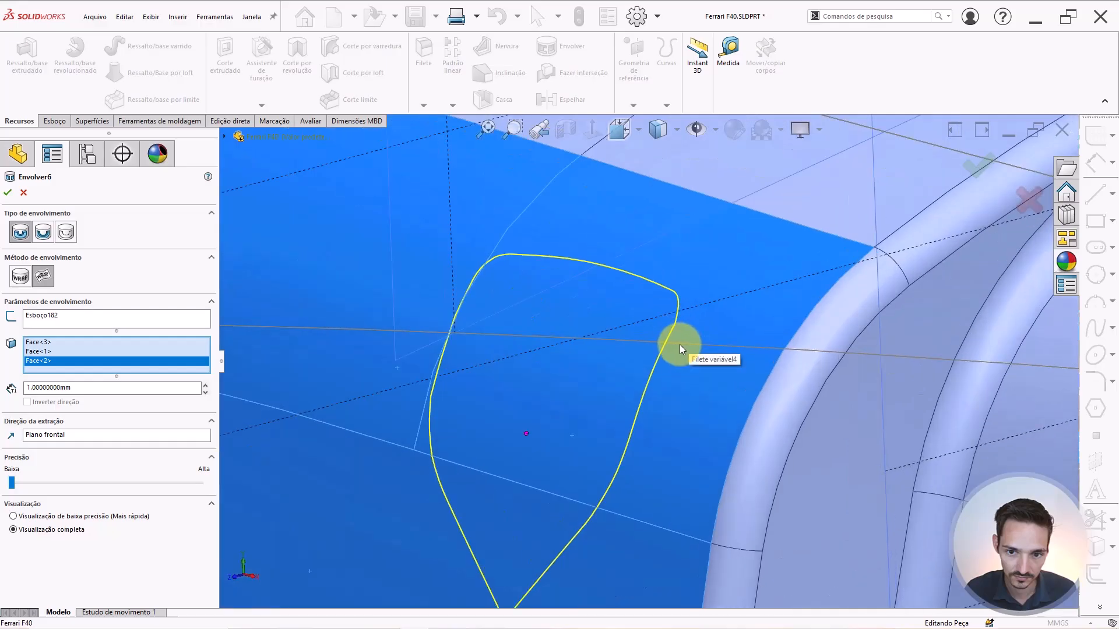
{"action": "scroll", "coordinate": [678, 345], "scroll_direction": "up", "scroll_amount": 3}
{"action": "mouse_move", "coordinate": [575, 432]}
{"action": "middle_mouse_down"}
{"action": "mouse_move", "coordinate": [600, 408]}
{"action": "mouse_move", "coordinate": [634, 420]}
{"action": "mouse_move", "coordinate": [610, 445]}
{"action": "mouse_move", "coordinate": [631, 470]}
{"action": "mouse_move", "coordinate": [607, 432]}
{"action": "mouse_move", "coordinate": [579, 428]}
{"action": "middle_mouse_up"}
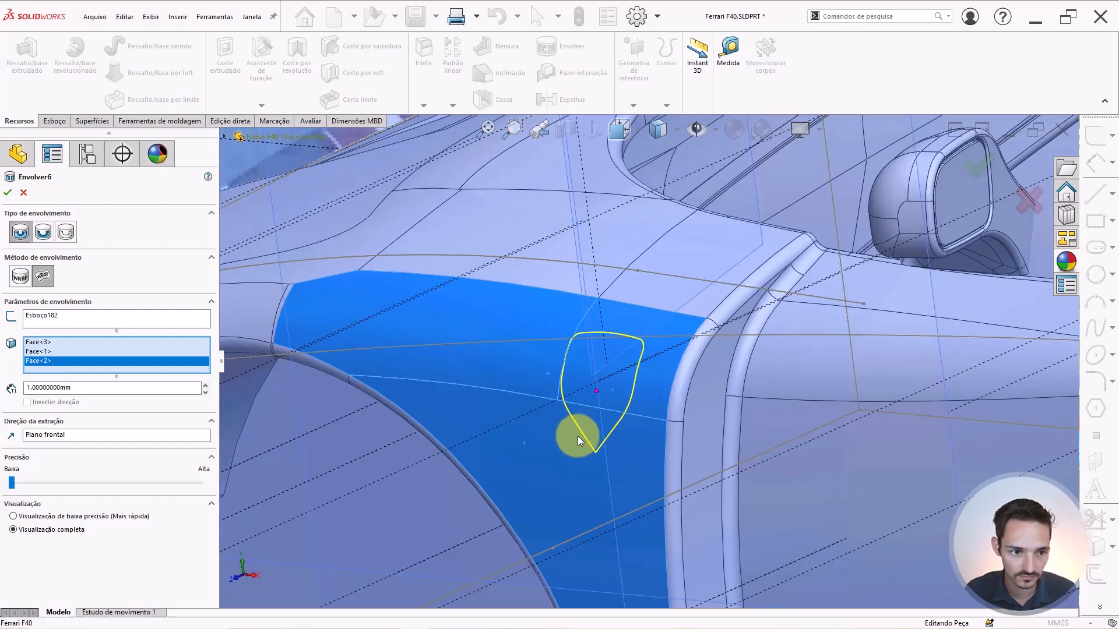
Try a deboss wrap with 0.5 mm depth, then change the wrap type to Scribe.
{"action": "left_click", "coordinate": [43, 232]}
{"action": "scroll", "coordinate": [664, 391], "scroll_direction": "down", "scroll_amount": 4}
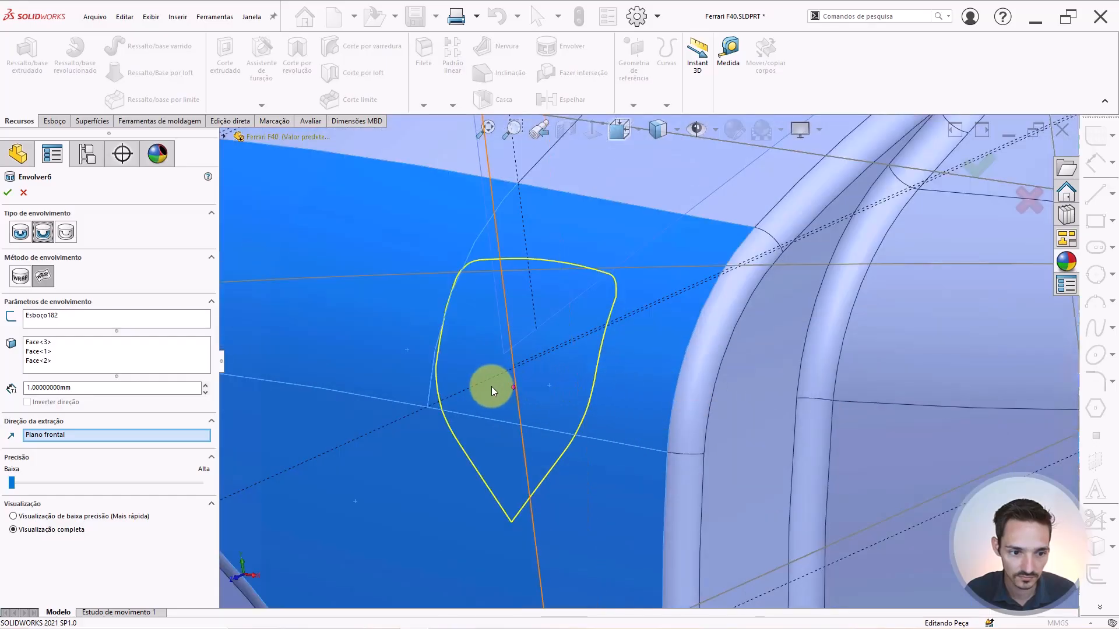
{"action": "left_click", "coordinate": [86, 386]}
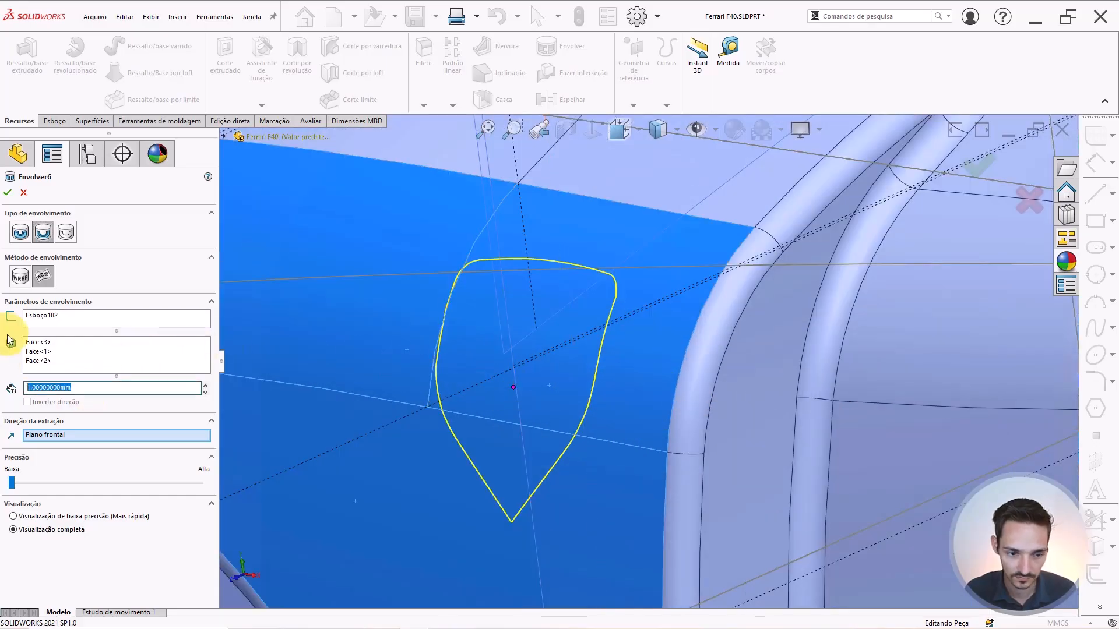
{"action": "left_click", "coordinate": [389, 377]}
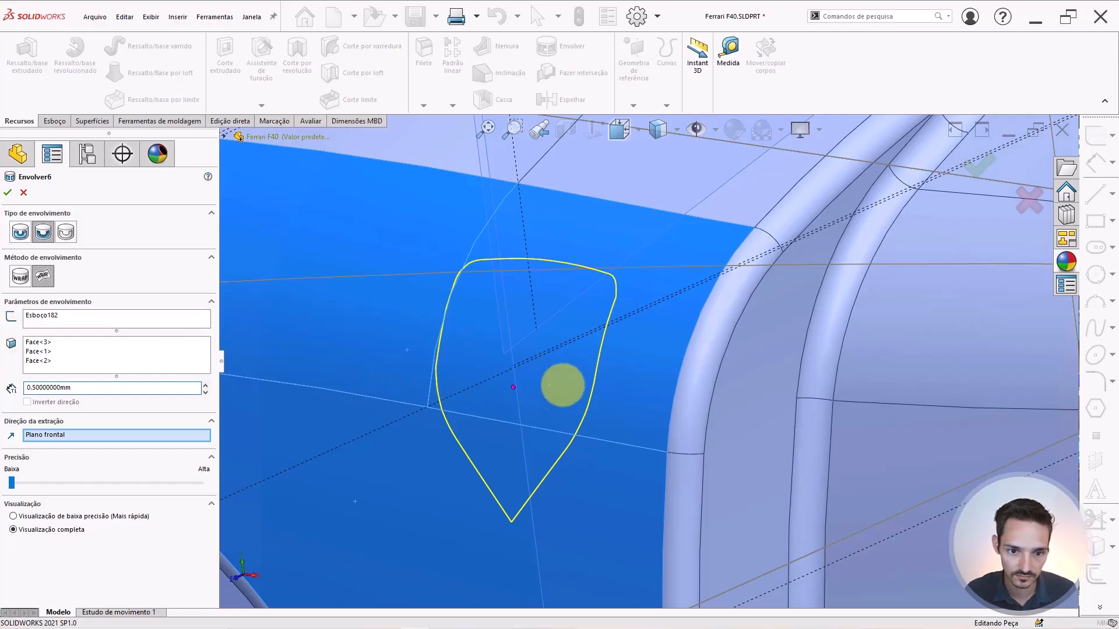
{"action": "scroll", "coordinate": [330, 345], "scroll_direction": "up", "scroll_amount": 1}
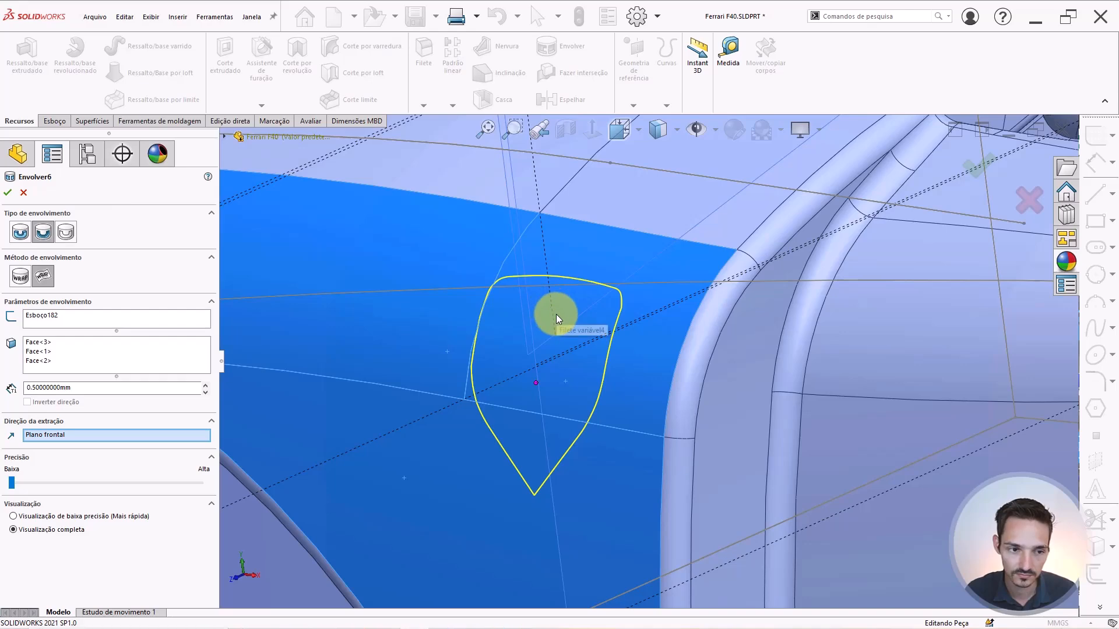
{"action": "scroll", "coordinate": [556, 314], "scroll_direction": "up", "scroll_amount": 1}
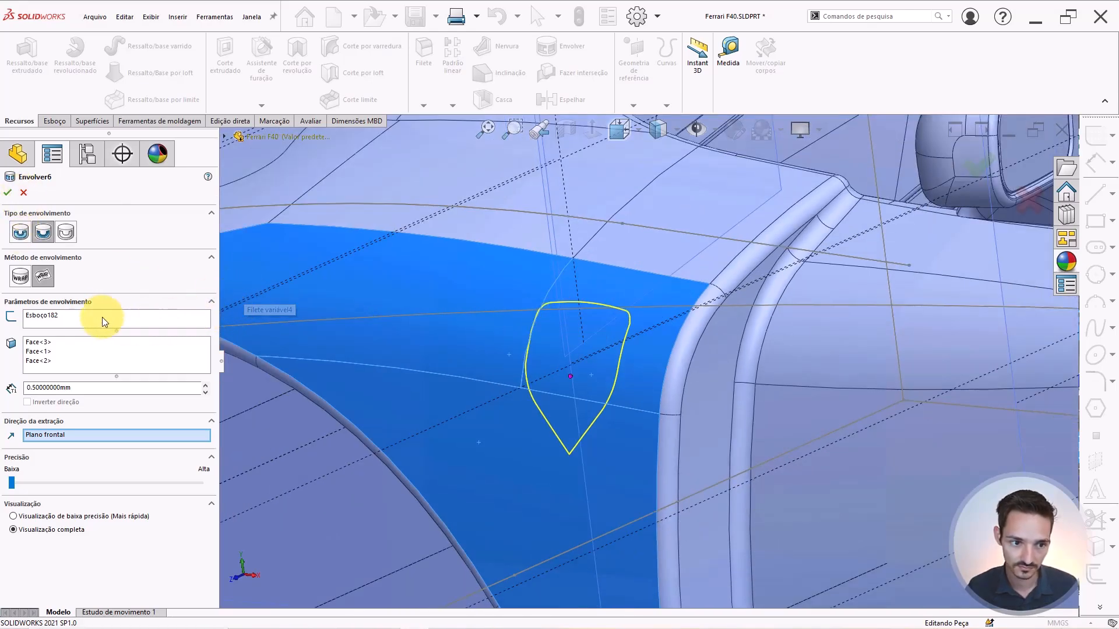
{"action": "left_click", "coordinate": [62, 234]}
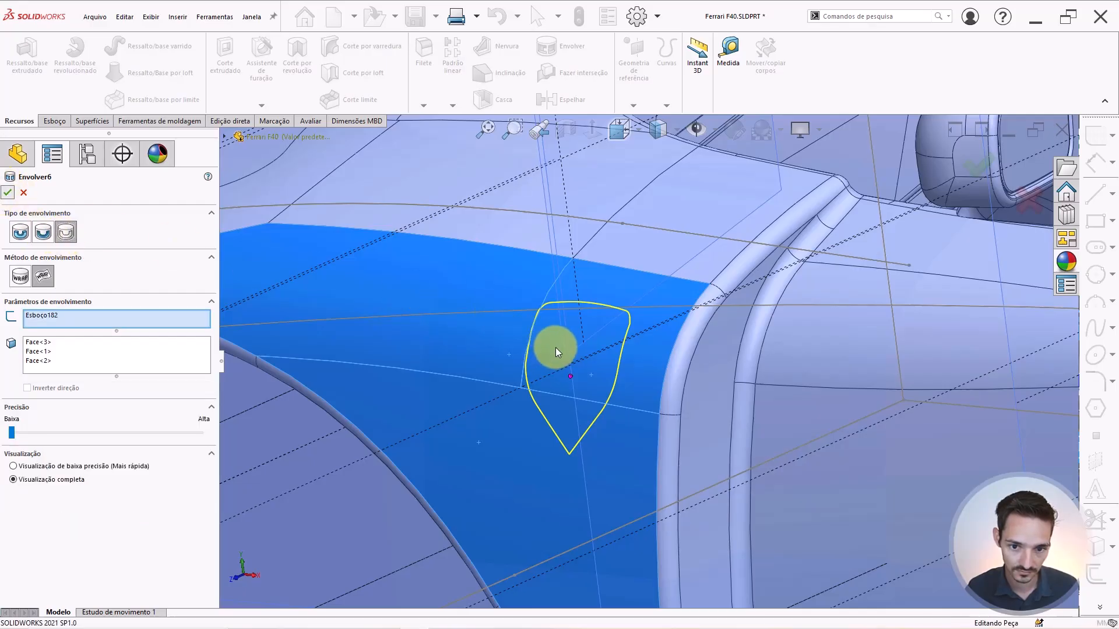
Accept the scribe wrap and inspect the badge faces now split on the fender.
{"action": "key", "text": "Return"}
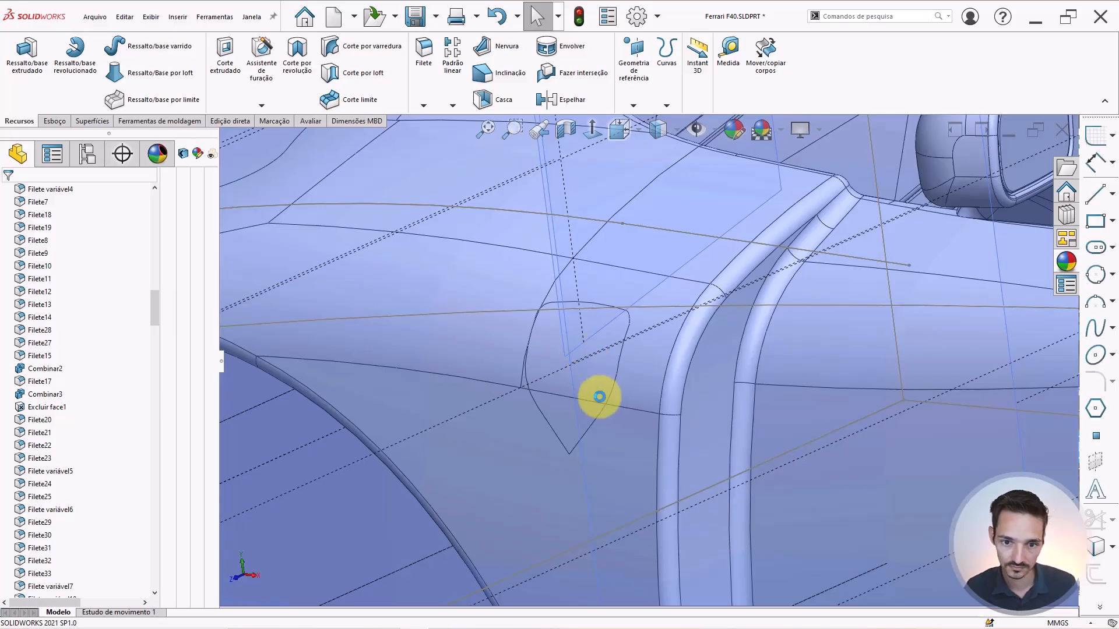
{"action": "scroll", "coordinate": [546, 384], "scroll_direction": "down", "scroll_amount": 3}
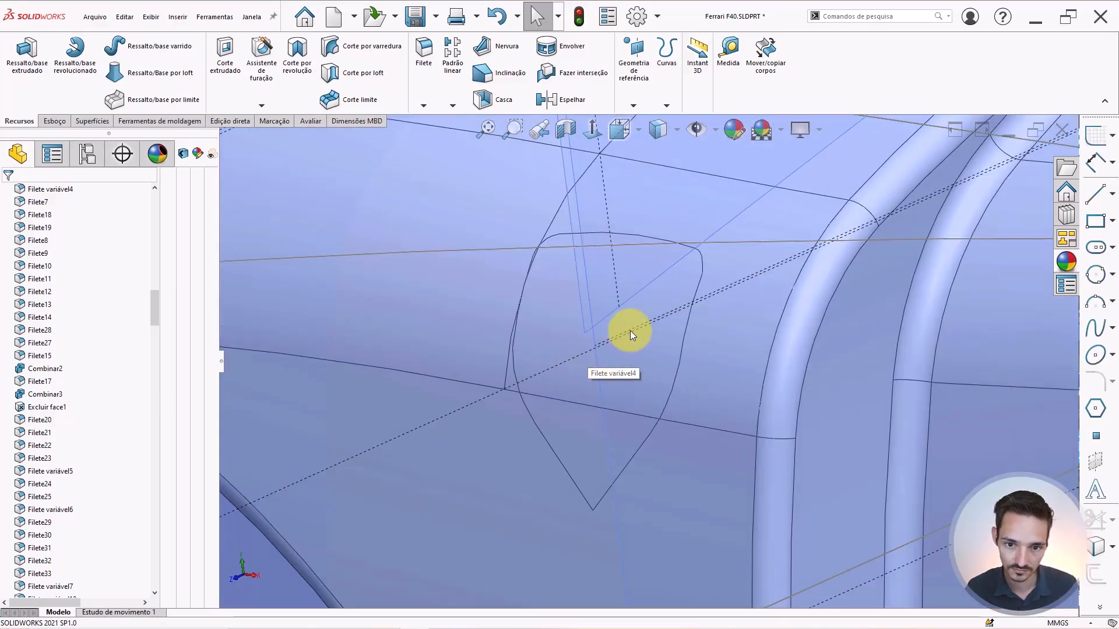
{"action": "scroll", "coordinate": [631, 333], "scroll_direction": "up", "scroll_amount": 3}
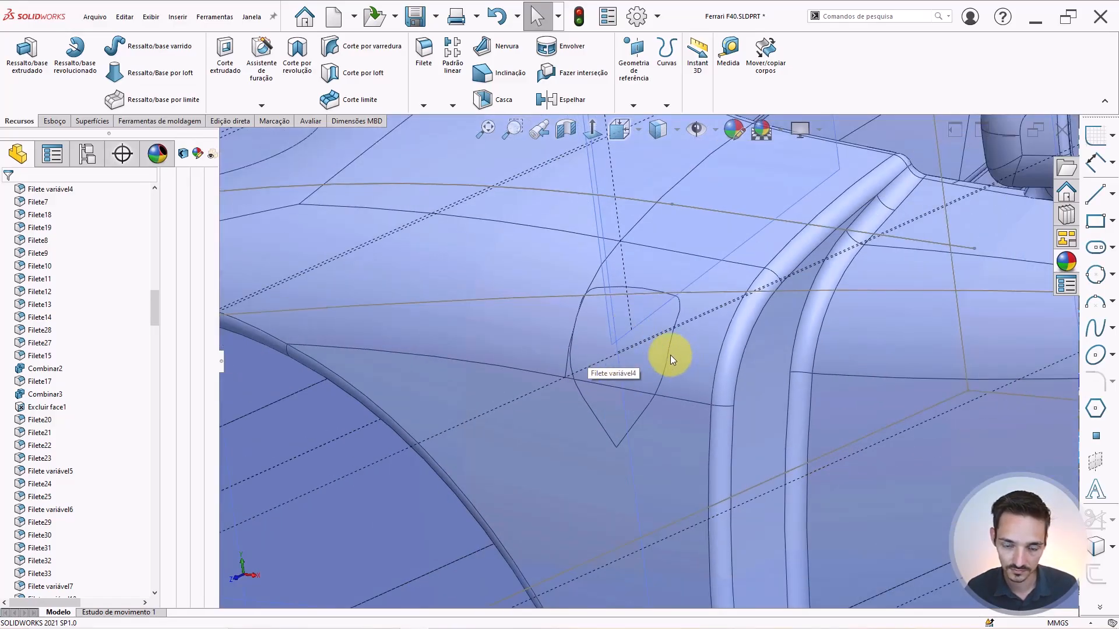
{"action": "left_click", "coordinate": [593, 334]}
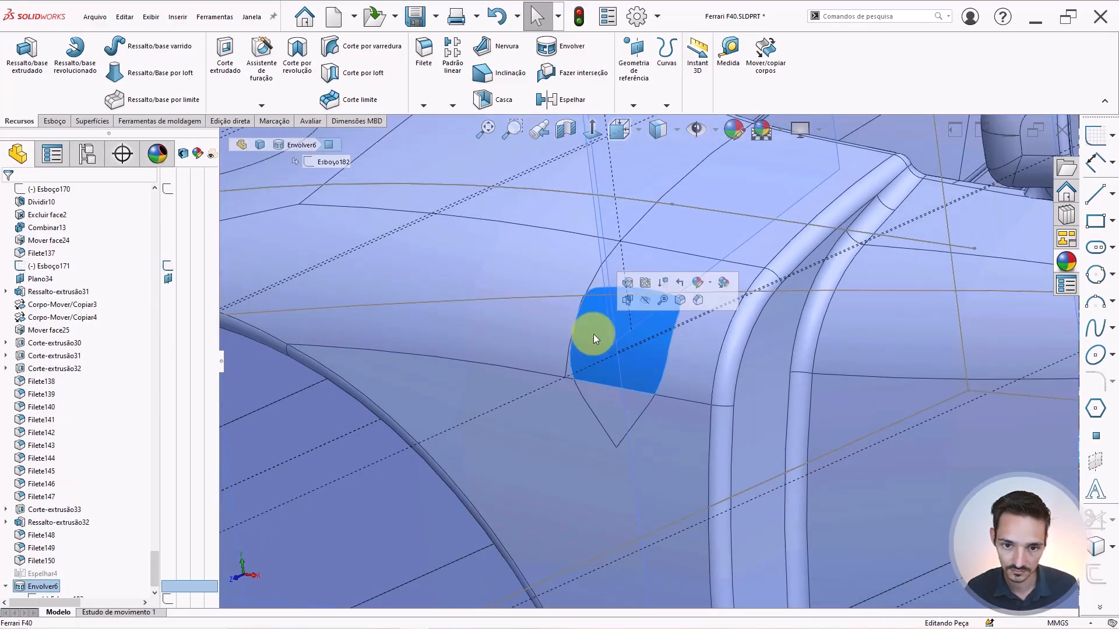
{"action": "left_click", "coordinate": [599, 394], "text": "ctrl"}
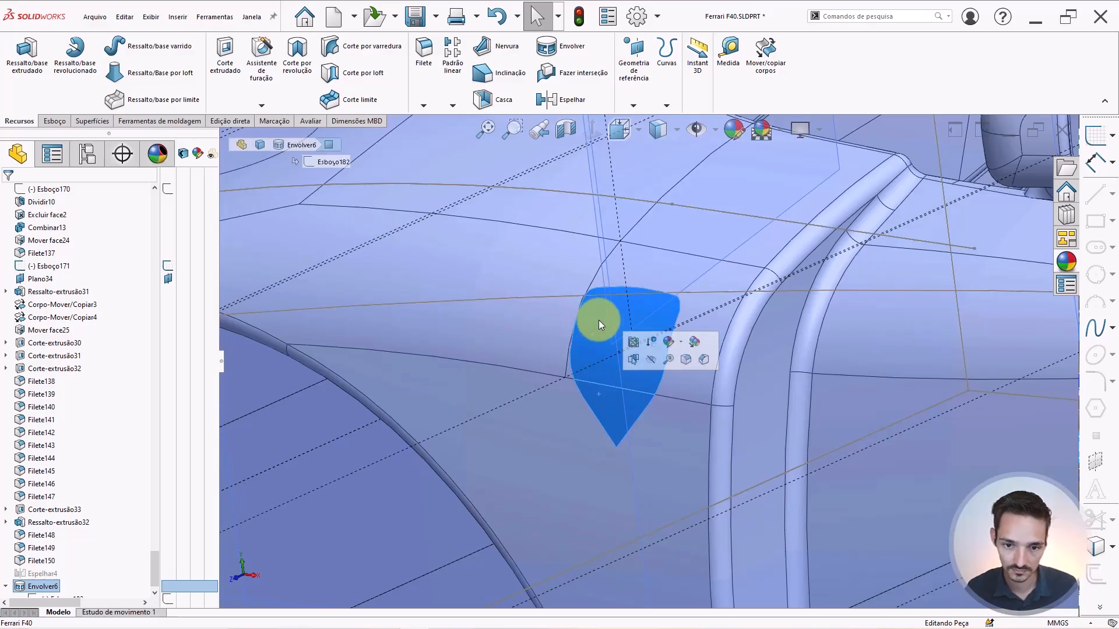
{"action": "key", "text": "Escape"}
{"action": "mouse_move", "coordinate": [599, 321]}
{"action": "middle_mouse_down"}
{"action": "mouse_move", "coordinate": [681, 313]}
{"action": "mouse_move", "coordinate": [612, 309]}
{"action": "mouse_move", "coordinate": [612, 327]}
{"action": "middle_mouse_up"}
{"action": "scroll", "coordinate": [645, 328], "scroll_direction": "down", "scroll_amount": 2}
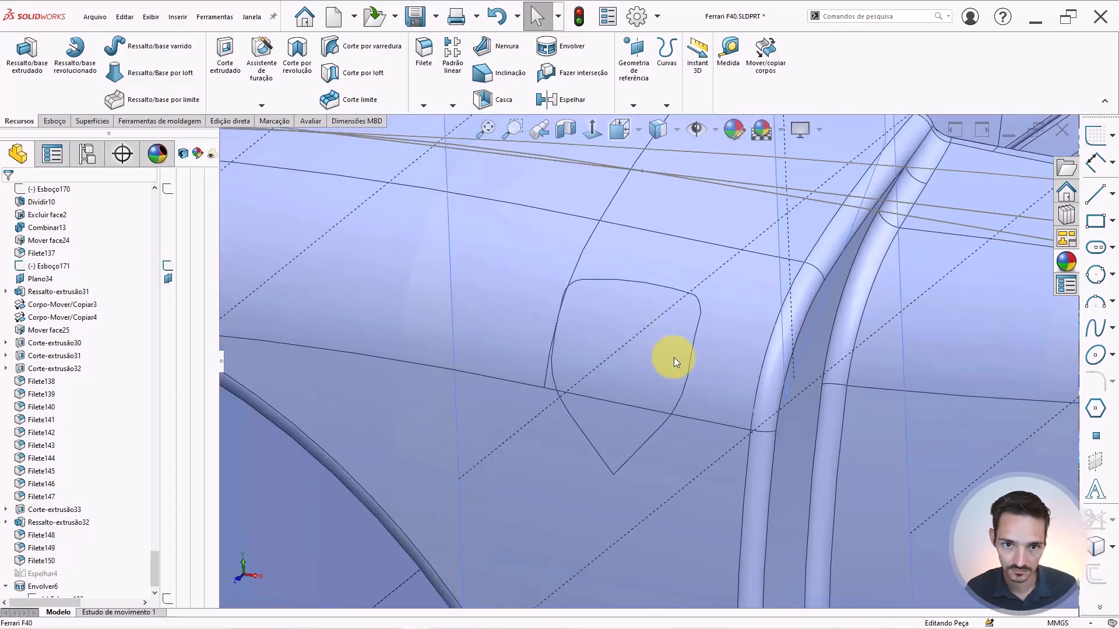
{"action": "scroll", "coordinate": [50, 574], "scroll_direction": "down", "scroll_amount": 1}
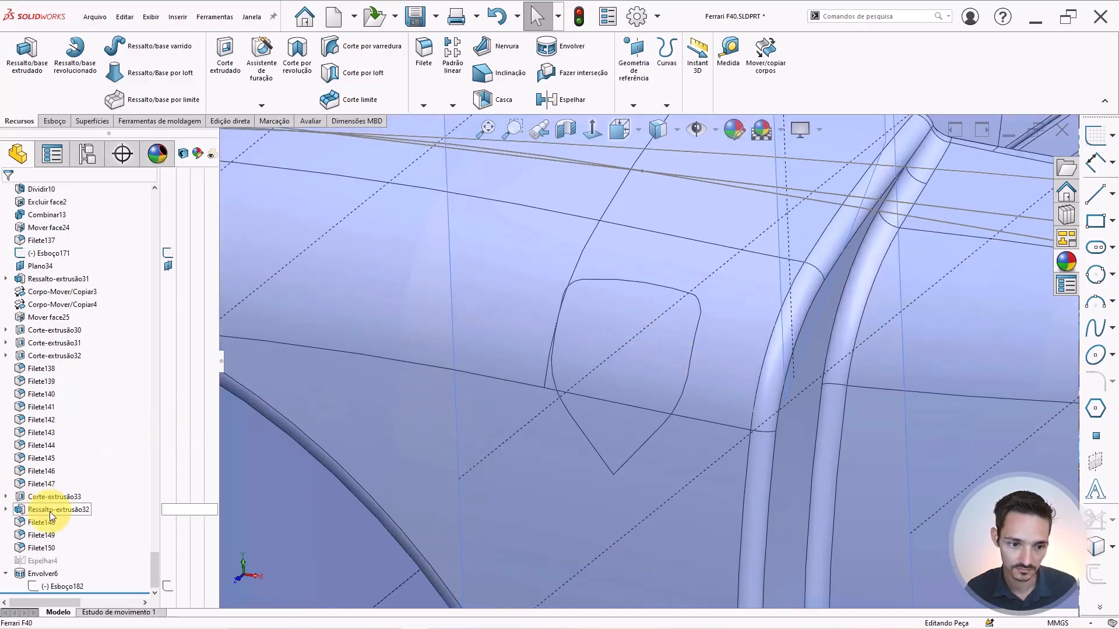
{"action": "left_click", "coordinate": [37, 573]}
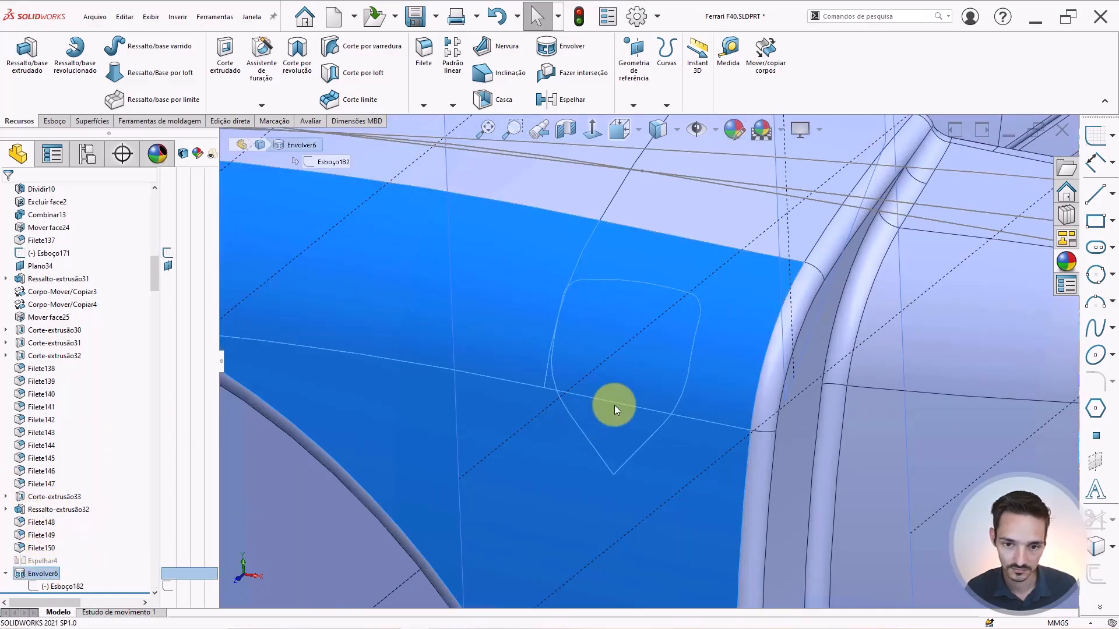
{"action": "left_click", "coordinate": [642, 382]}
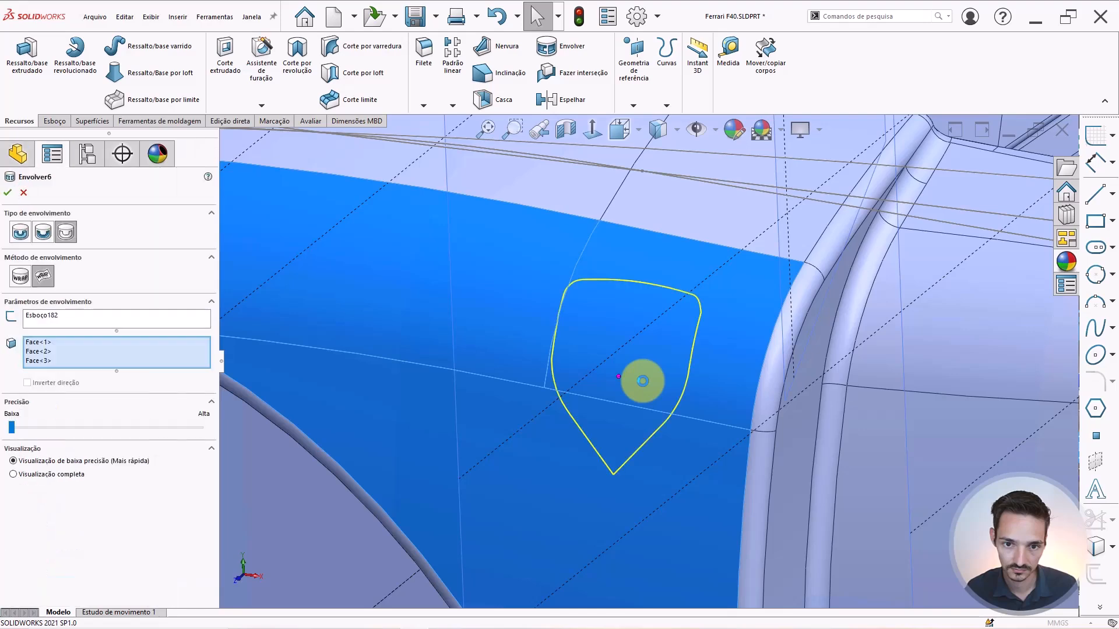
{"action": "scroll", "coordinate": [678, 407], "scroll_direction": "up", "scroll_amount": 2}
{"action": "scroll", "coordinate": [634, 358], "scroll_direction": "down", "scroll_amount": 1}
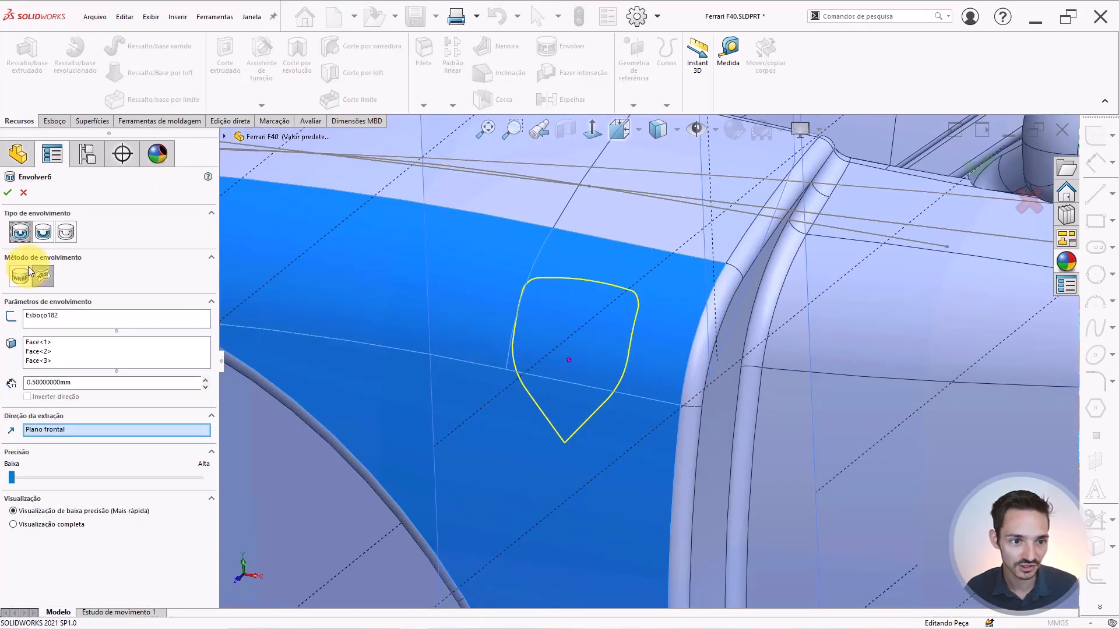
{"action": "left_click", "coordinate": [43, 232]}
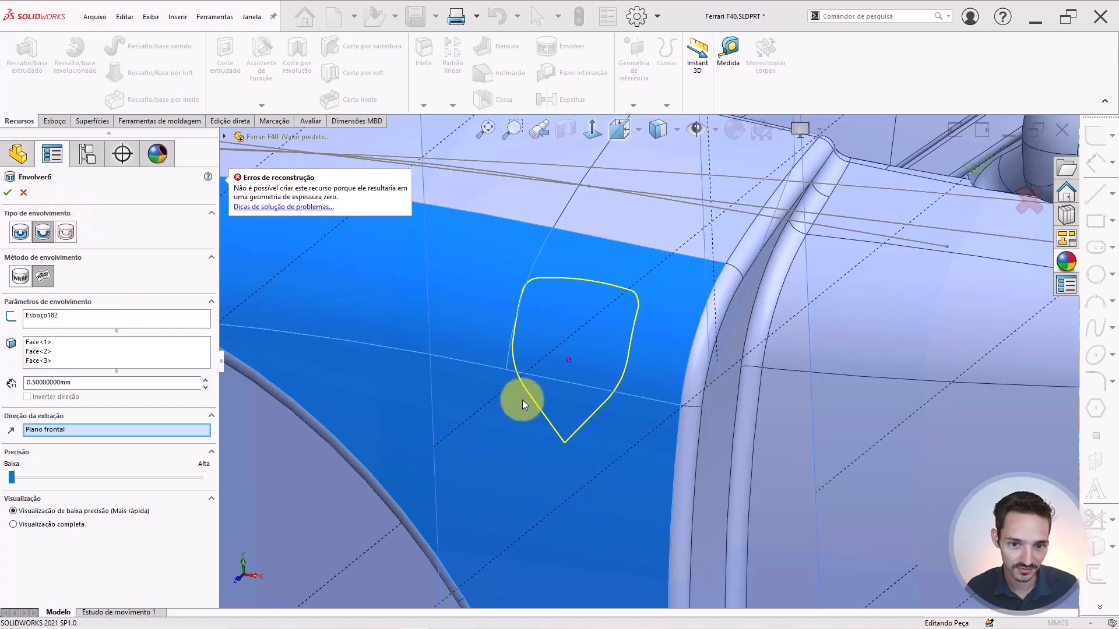
{"action": "scroll", "coordinate": [532, 320], "scroll_direction": "down", "scroll_amount": 3}
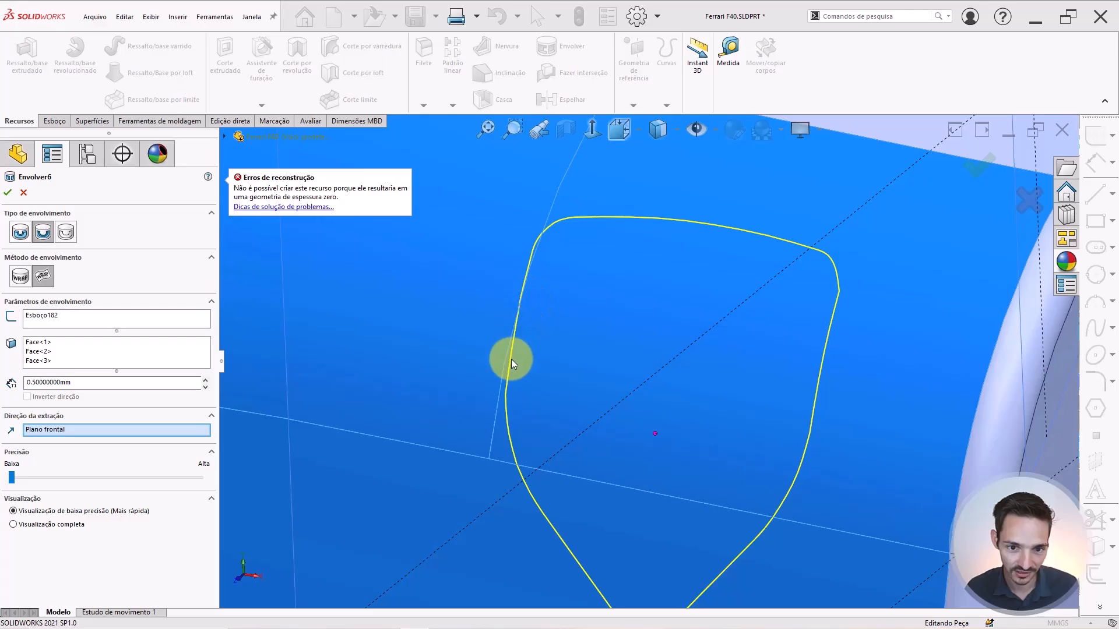
{"action": "scroll", "coordinate": [515, 384], "scroll_direction": "up", "scroll_amount": 5}
{"action": "scroll", "coordinate": [563, 423], "scroll_direction": "down", "scroll_amount": 3}
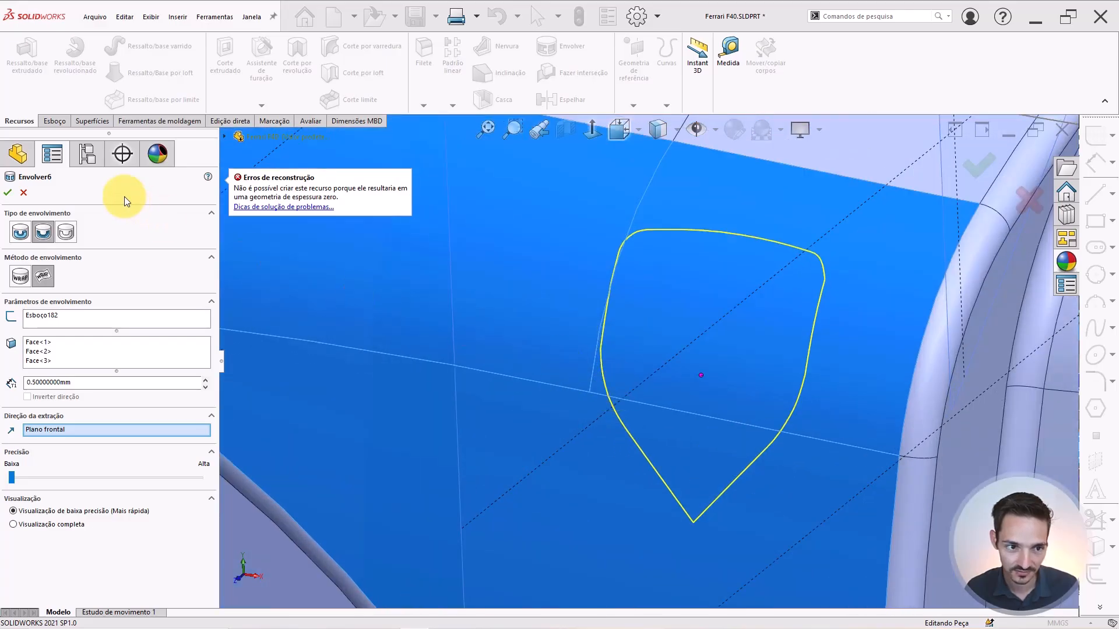
{"action": "left_click", "coordinate": [68, 232]}
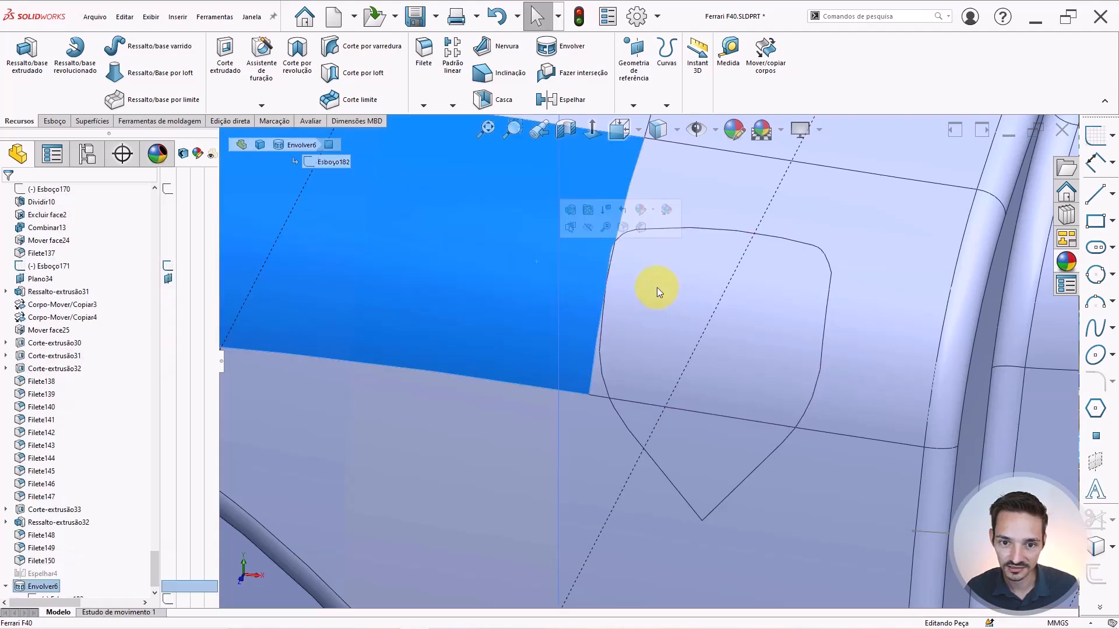
{"action": "scroll", "coordinate": [822, 331], "scroll_direction": "down", "scroll_amount": 3}
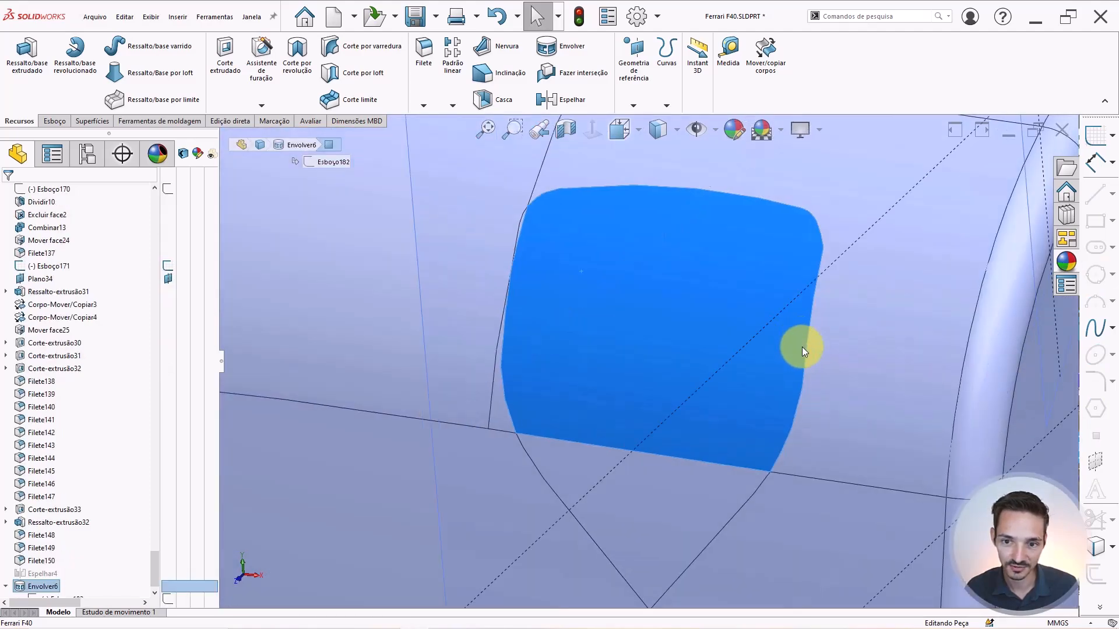
{"action": "scroll", "coordinate": [542, 250], "scroll_direction": "down", "scroll_amount": 3}
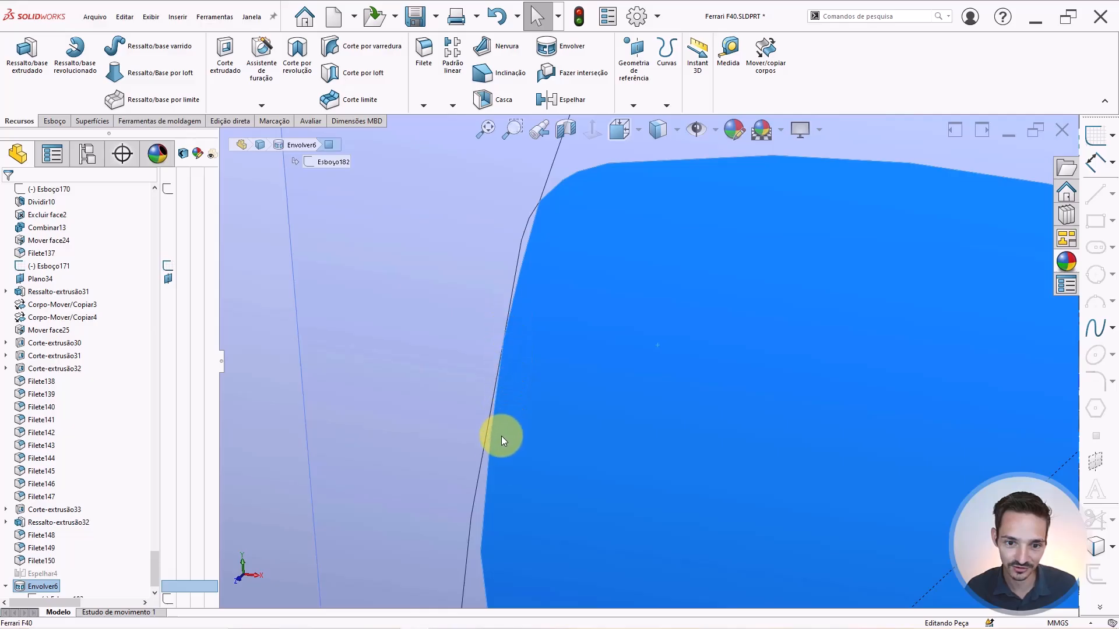
{"action": "scroll", "coordinate": [519, 297], "scroll_direction": "up", "scroll_amount": 1}
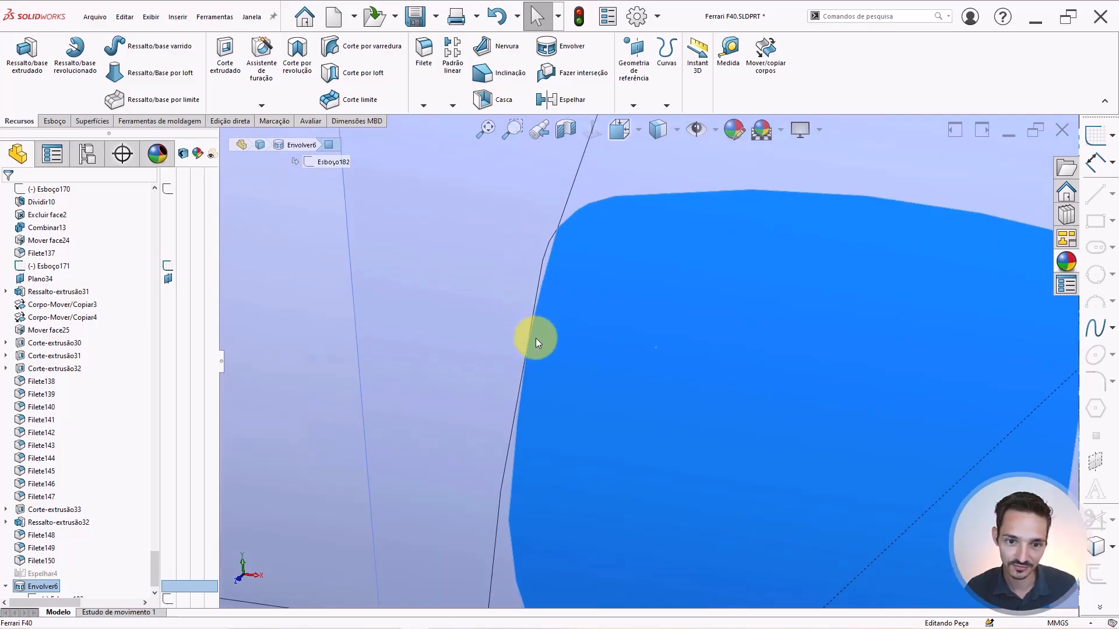
{"action": "key", "text": "Escape"}
{"action": "scroll", "coordinate": [678, 404], "scroll_direction": "up", "scroll_amount": 3}
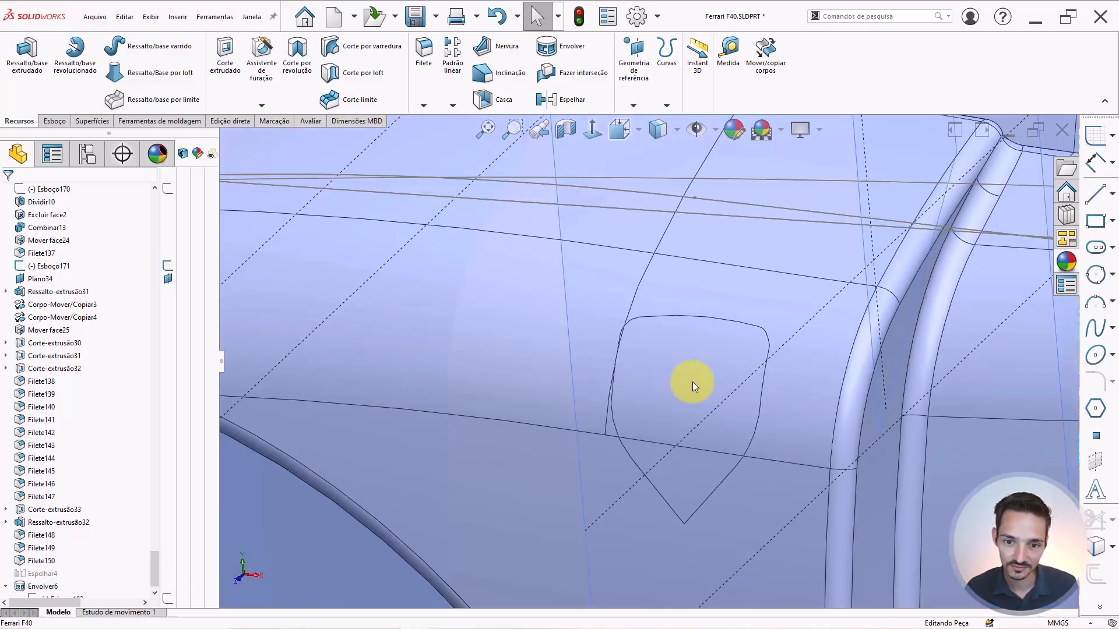
{"action": "scroll", "coordinate": [691, 382], "scroll_direction": "down", "scroll_amount": 3}
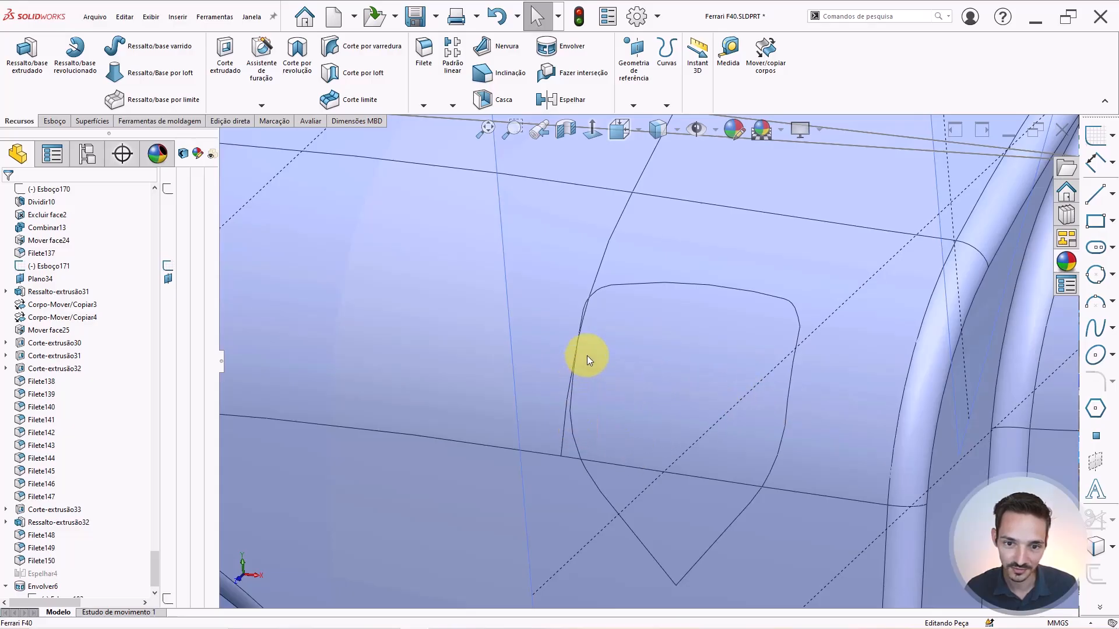
{"action": "scroll", "coordinate": [810, 478], "scroll_direction": "up", "scroll_amount": 5}
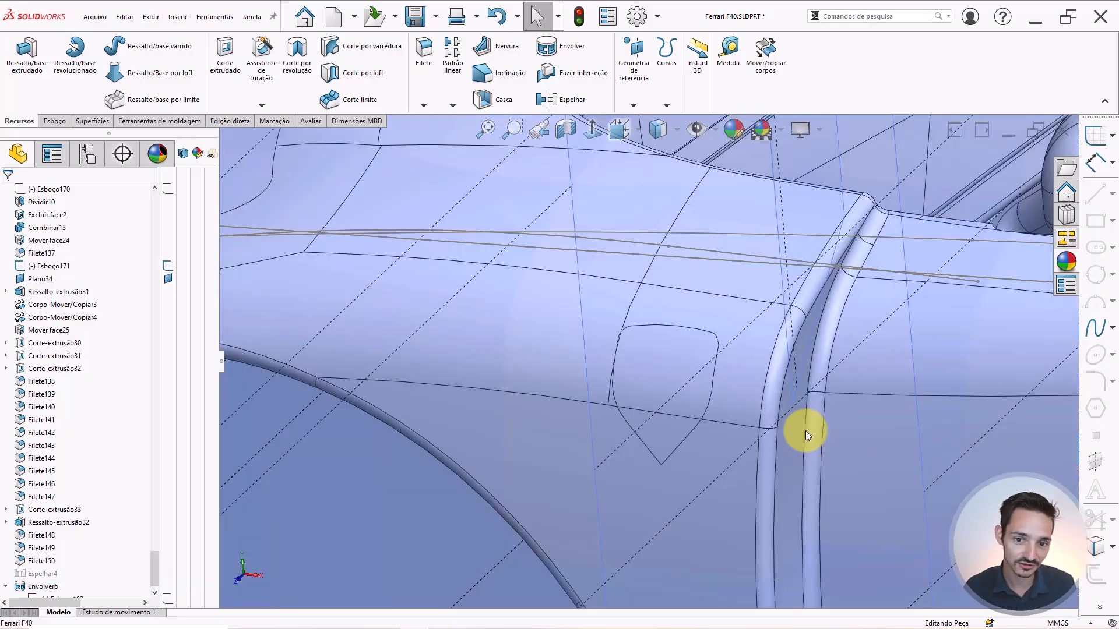
{"action": "scroll", "coordinate": [805, 431], "scroll_direction": "up", "scroll_amount": 4}
{"action": "right_click_drag", "start_coordinate": [686, 376], "coordinate": [704, 352]}
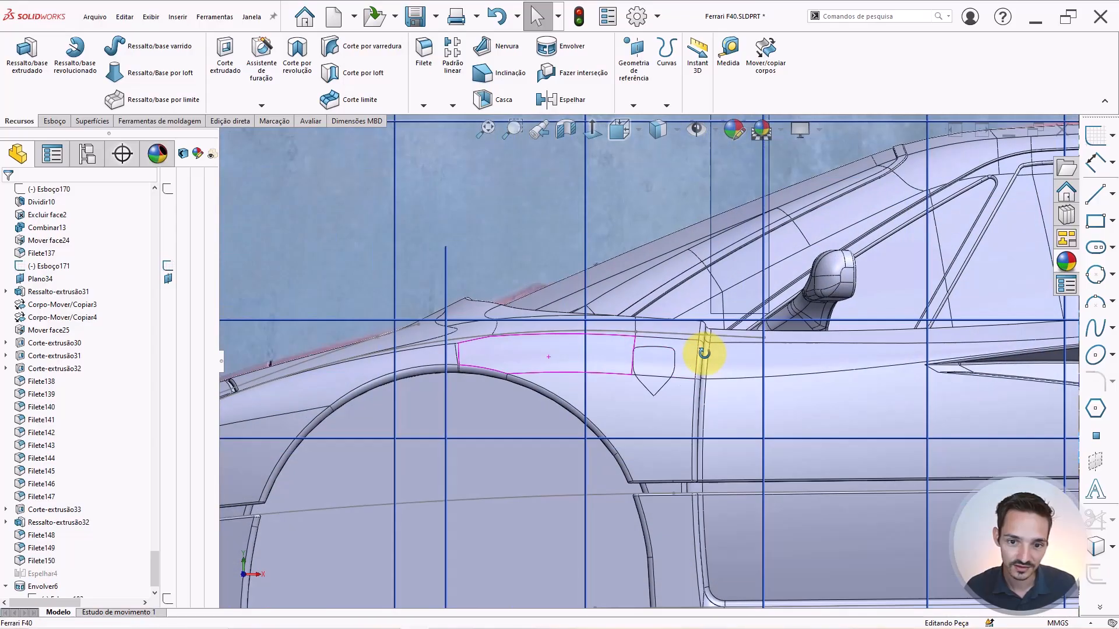
{"action": "scroll", "coordinate": [122, 503], "scroll_direction": "down", "scroll_amount": 2}
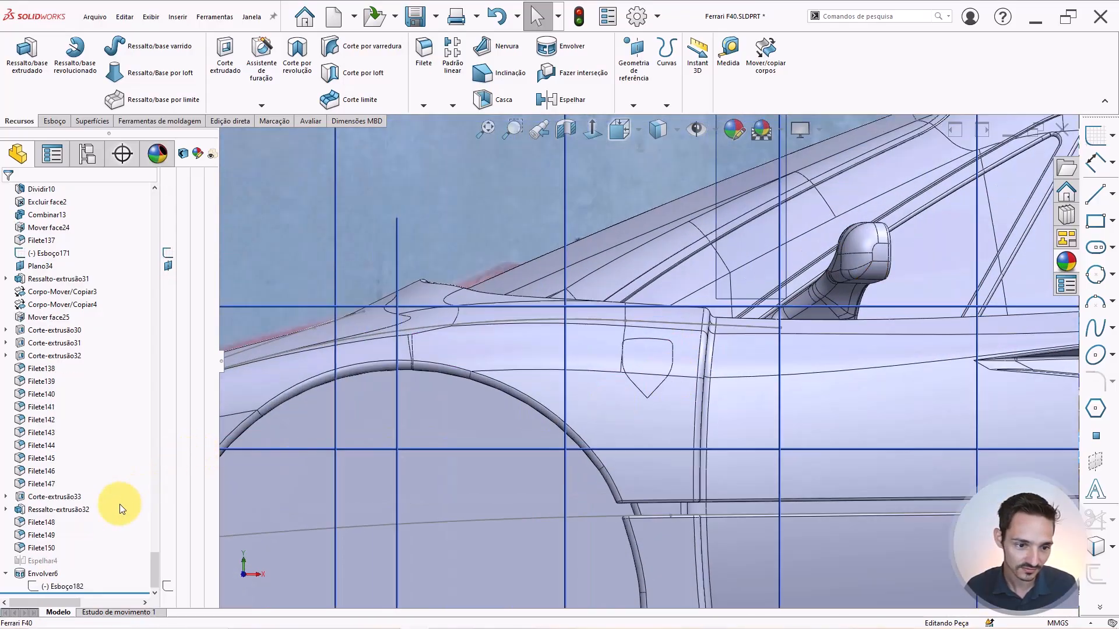
Open Esboço182 for editing and inspect its left and right slanted edges.
{"action": "left_click", "coordinate": [56, 587]}
{"action": "left_click", "coordinate": [65, 549]}
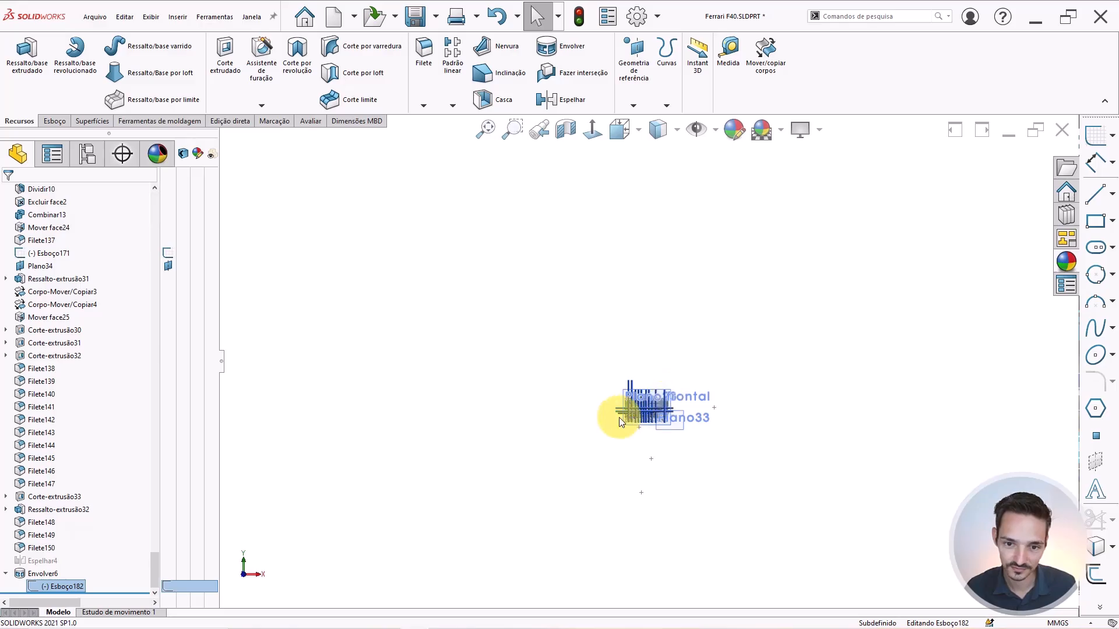
{"action": "scroll", "coordinate": [658, 400], "scroll_direction": "down", "scroll_amount": 8}
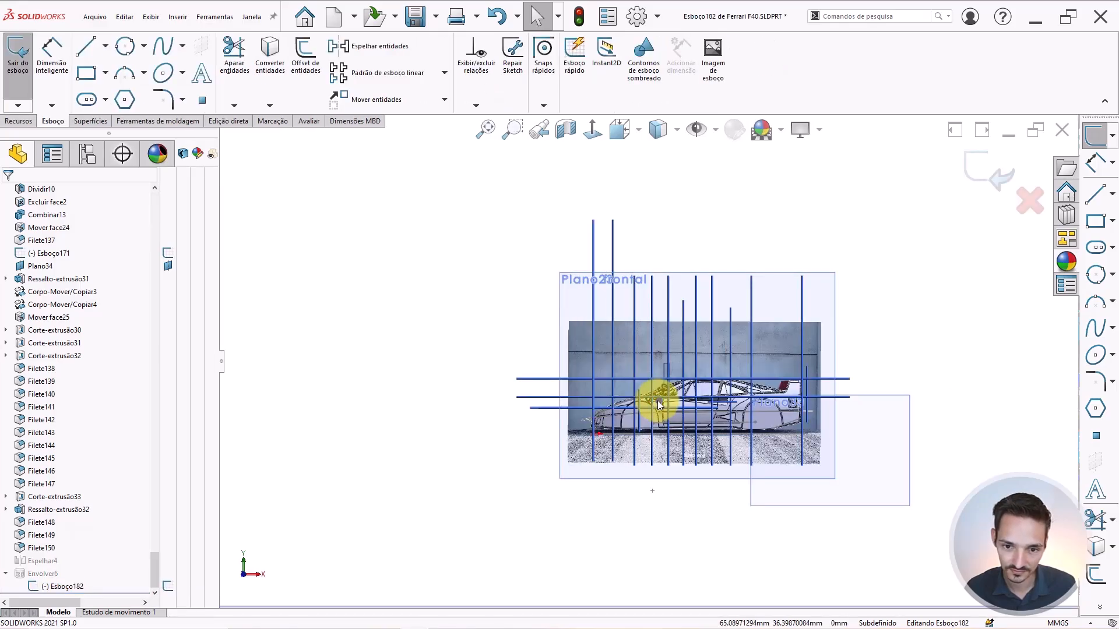
{"action": "scroll", "coordinate": [659, 401], "scroll_direction": "down", "scroll_amount": 8}
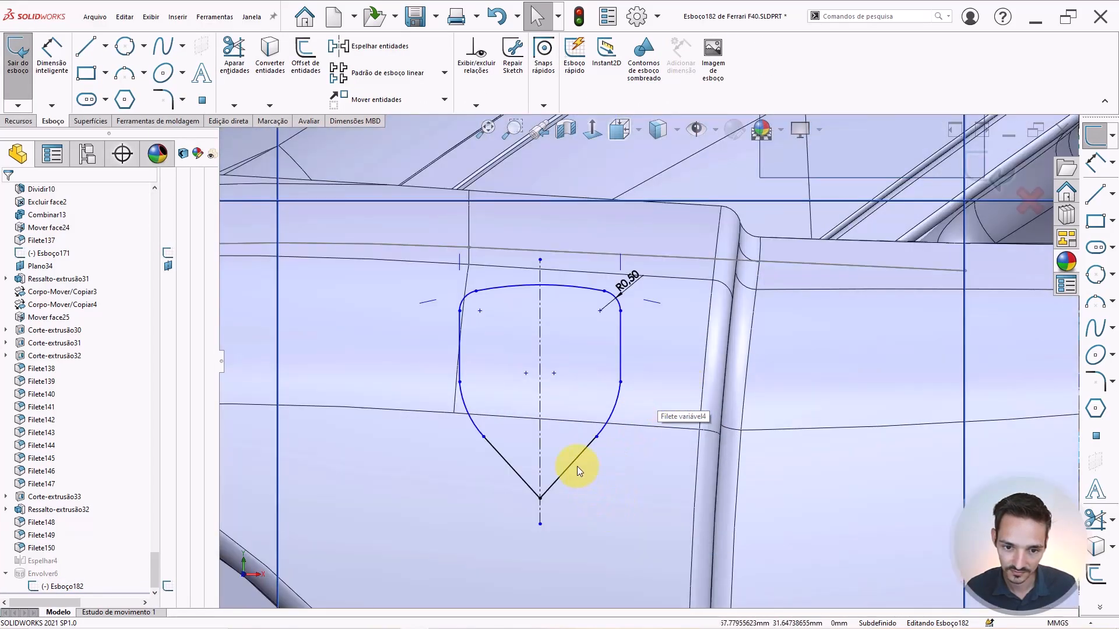
{"action": "left_click", "coordinate": [576, 460]}
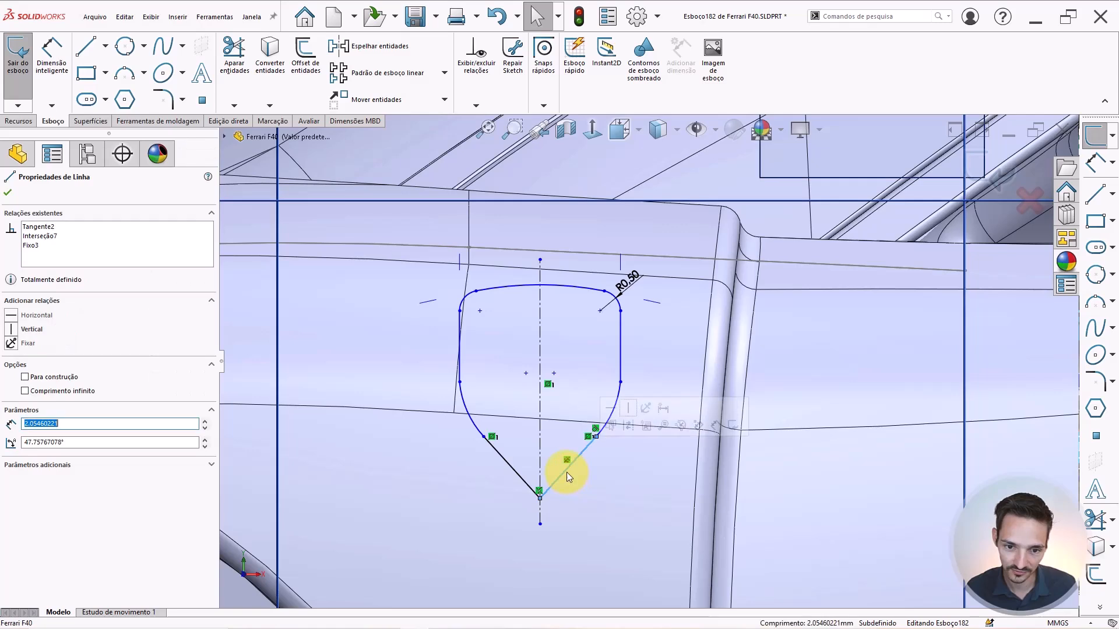
{"action": "key", "text": "Escape"}
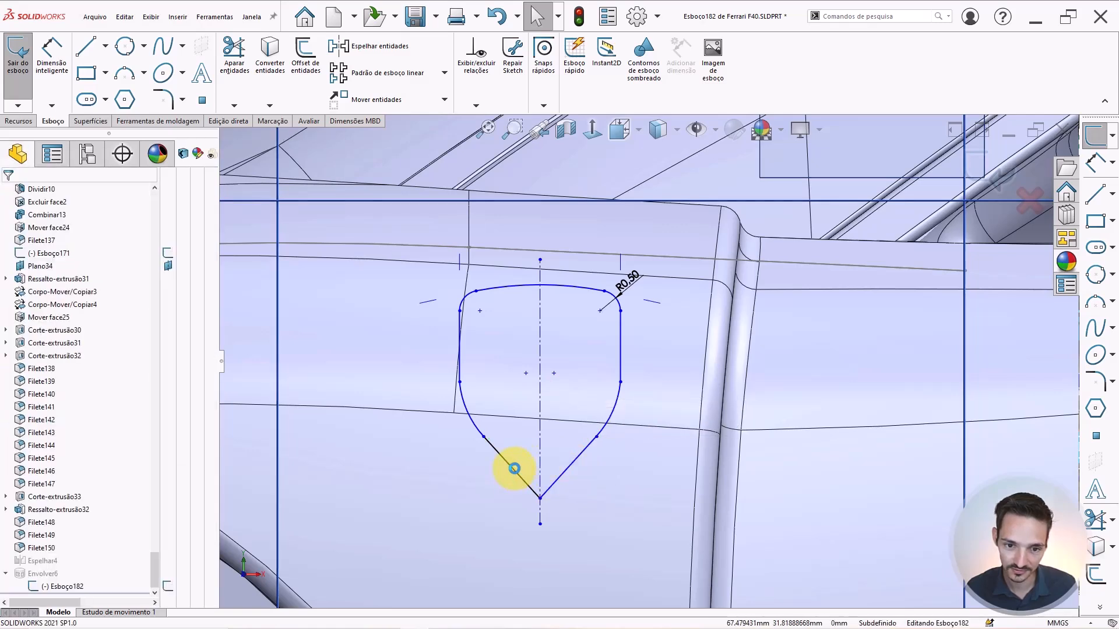
{"action": "left_click", "coordinate": [514, 468]}
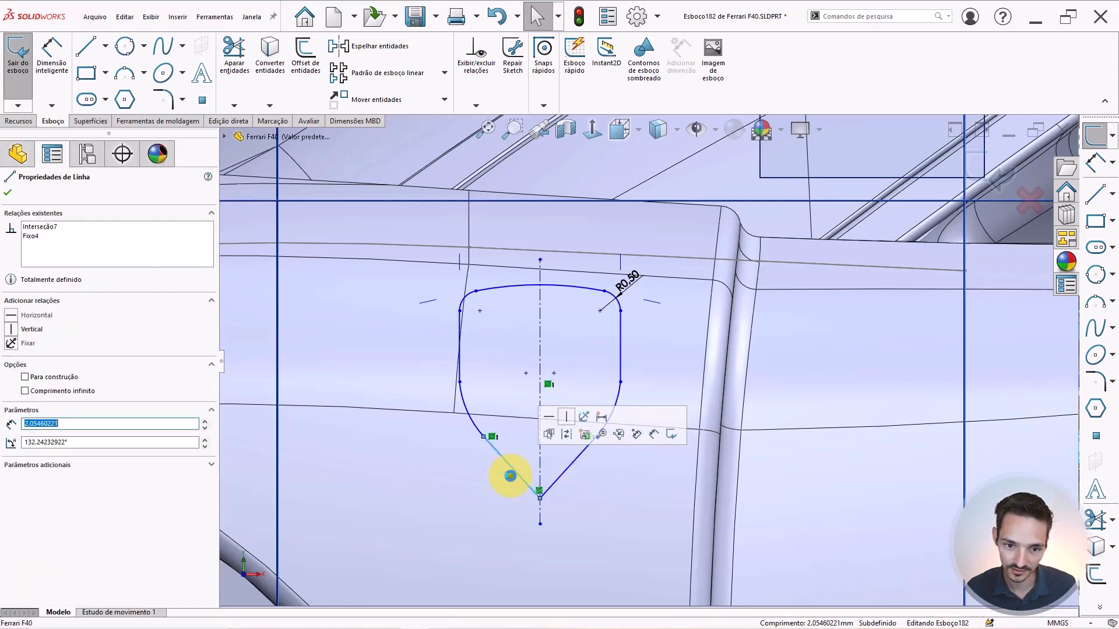
{"action": "key", "text": "Escape"}
Box-select the whole shield and move it slightly right with Mover entidades.
{"action": "mouse_move", "coordinate": [406, 550]}
{"action": "left_mouse_down"}
{"action": "mouse_move", "coordinate": [501, 499]}
{"action": "mouse_move", "coordinate": [677, 303]}
{"action": "mouse_move", "coordinate": [656, 257]}
{"action": "left_mouse_up"}
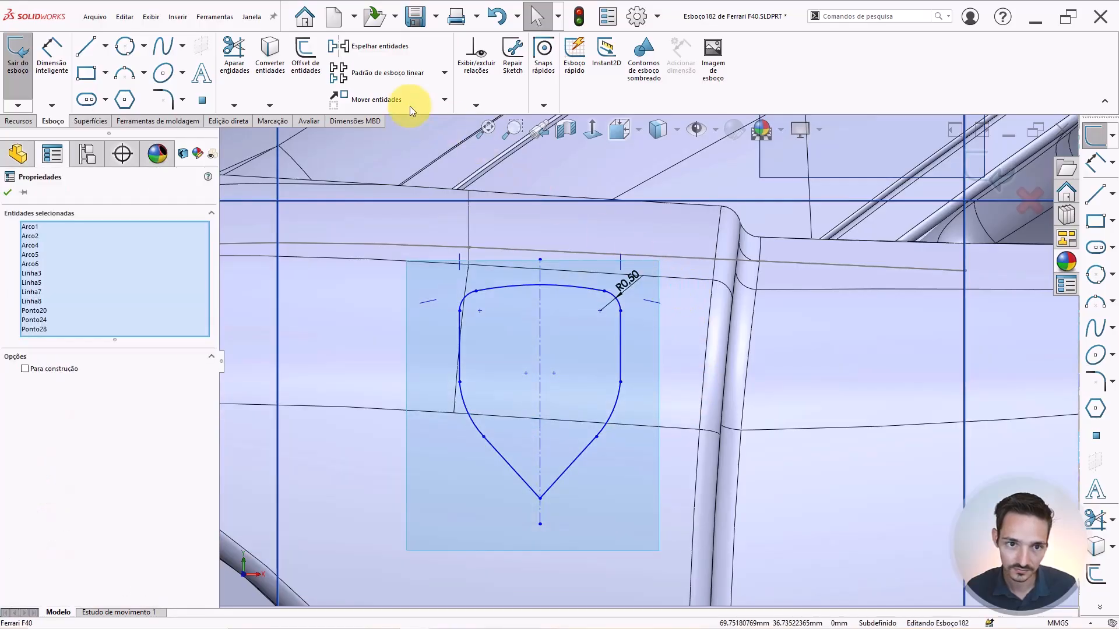
{"action": "left_click", "coordinate": [351, 104]}
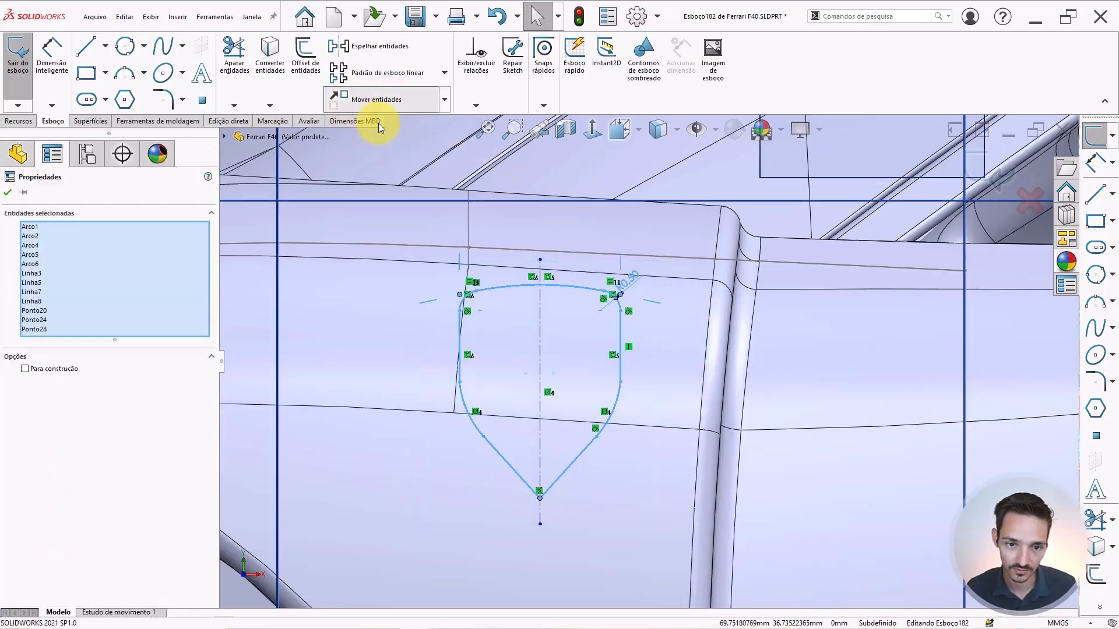
{"action": "left_click", "coordinate": [424, 324]}
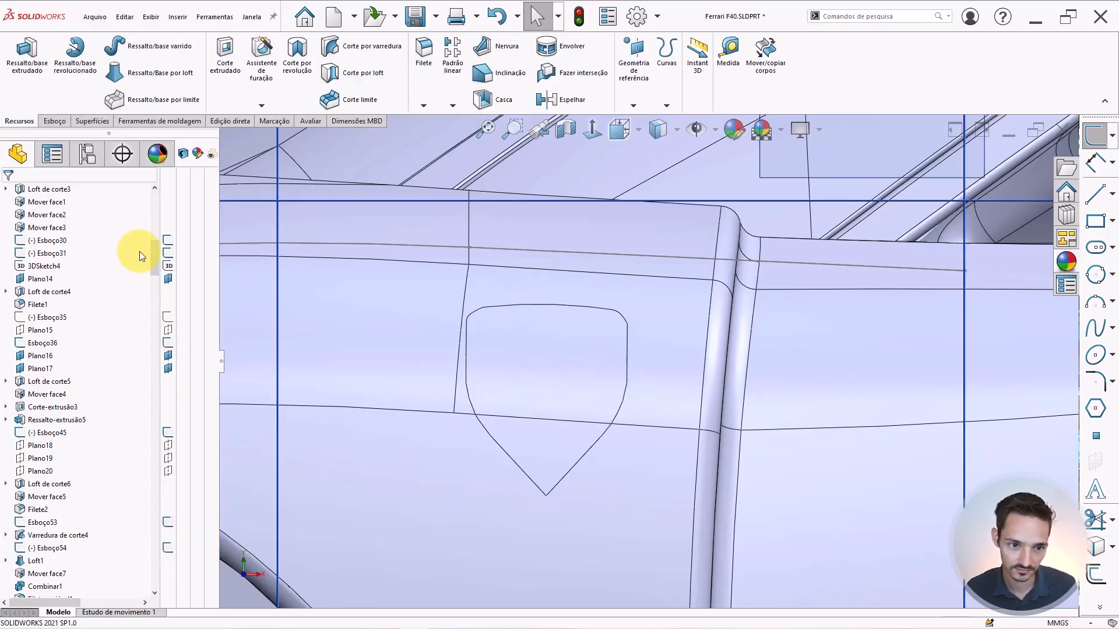
Reopen Envolver6 for editing from the FeatureManager tree.
{"action": "scroll", "coordinate": [141, 320], "scroll_direction": "down", "scroll_amount": 15}
{"action": "left_click_drag", "start_coordinate": [149, 340], "coordinate": [61, 595]}
{"action": "left_click", "coordinate": [38, 574]}
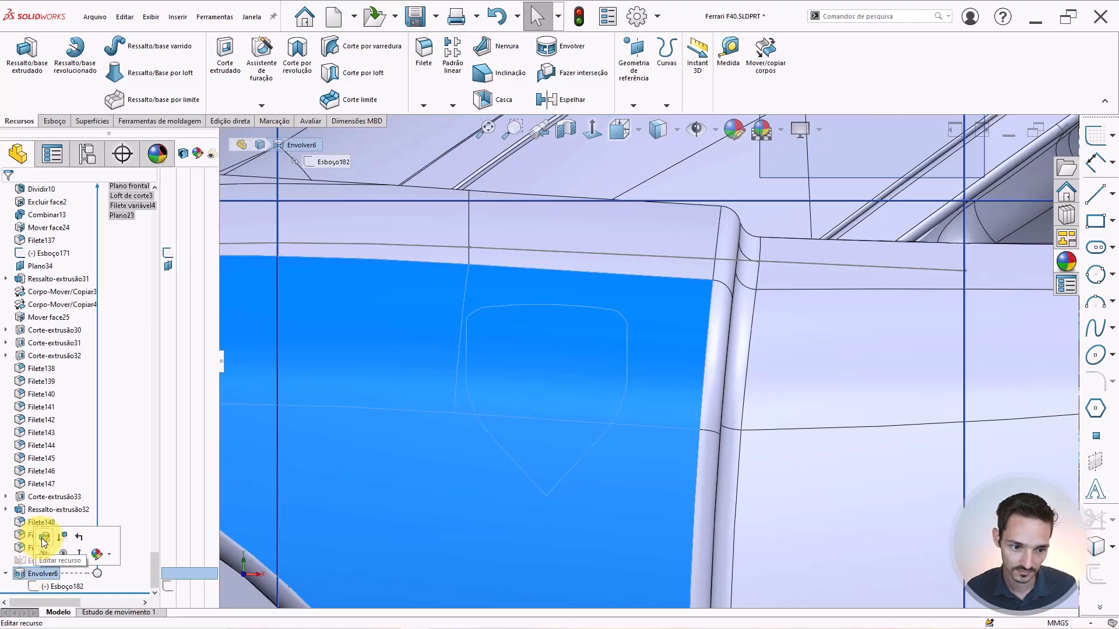
{"action": "left_click", "coordinate": [511, 436]}
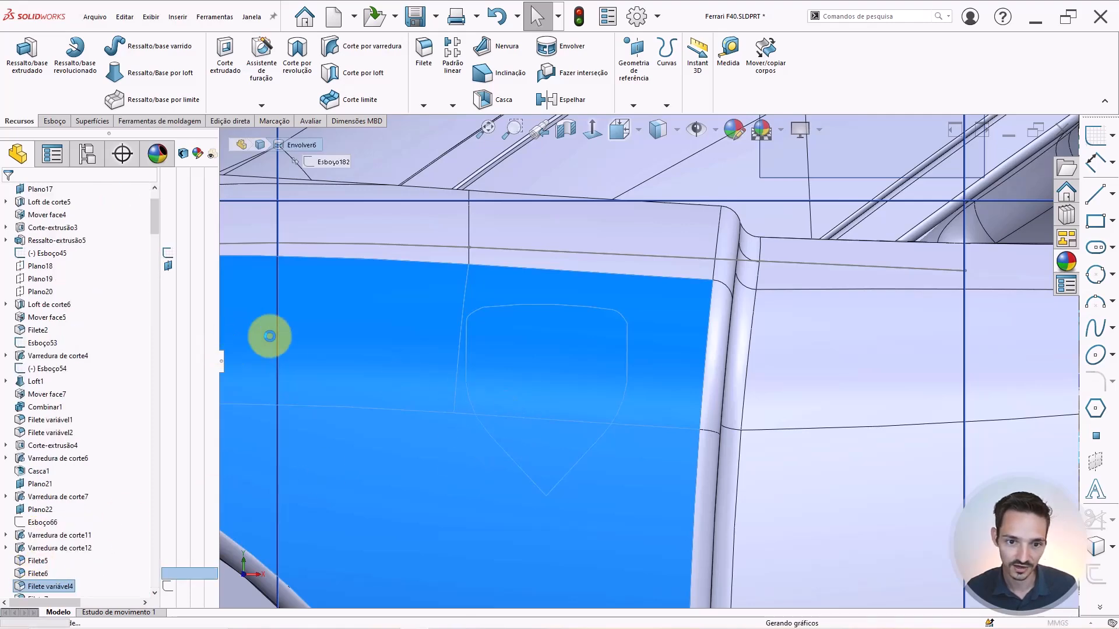
{"action": "left_click", "coordinate": [615, 333]}
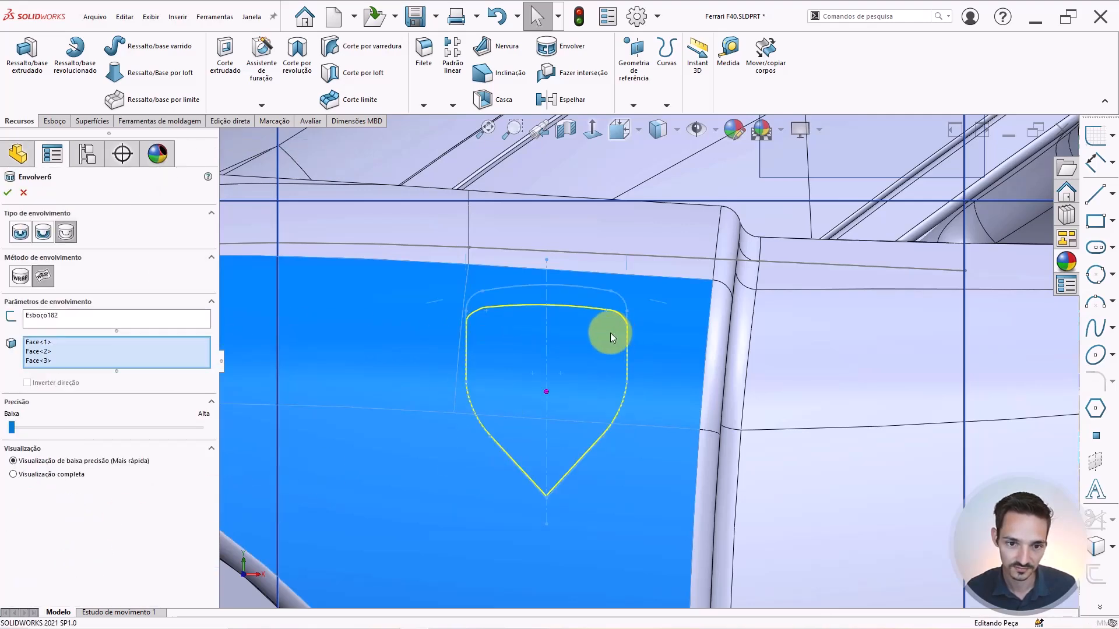
Zoom, orbit and switch to the front view to check the shield outline preview on the fender.
{"action": "scroll", "coordinate": [609, 333], "scroll_direction": "down", "scroll_amount": 1}
{"action": "scroll", "coordinate": [605, 335], "scroll_direction": "up", "scroll_amount": 1}
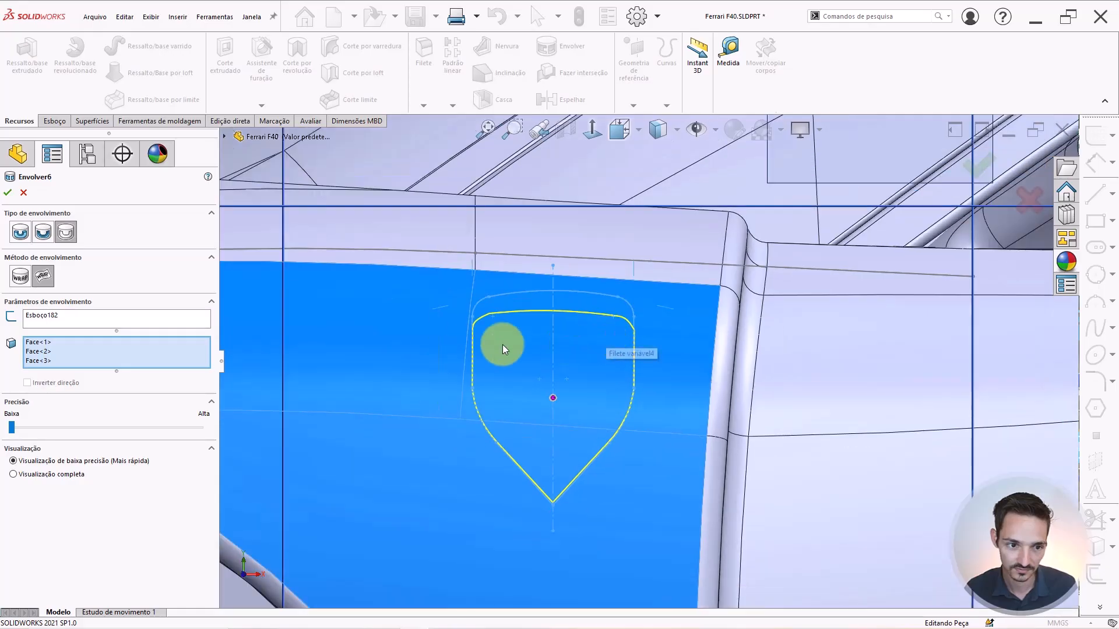
{"action": "scroll", "coordinate": [579, 368], "scroll_direction": "up", "scroll_amount": 1}
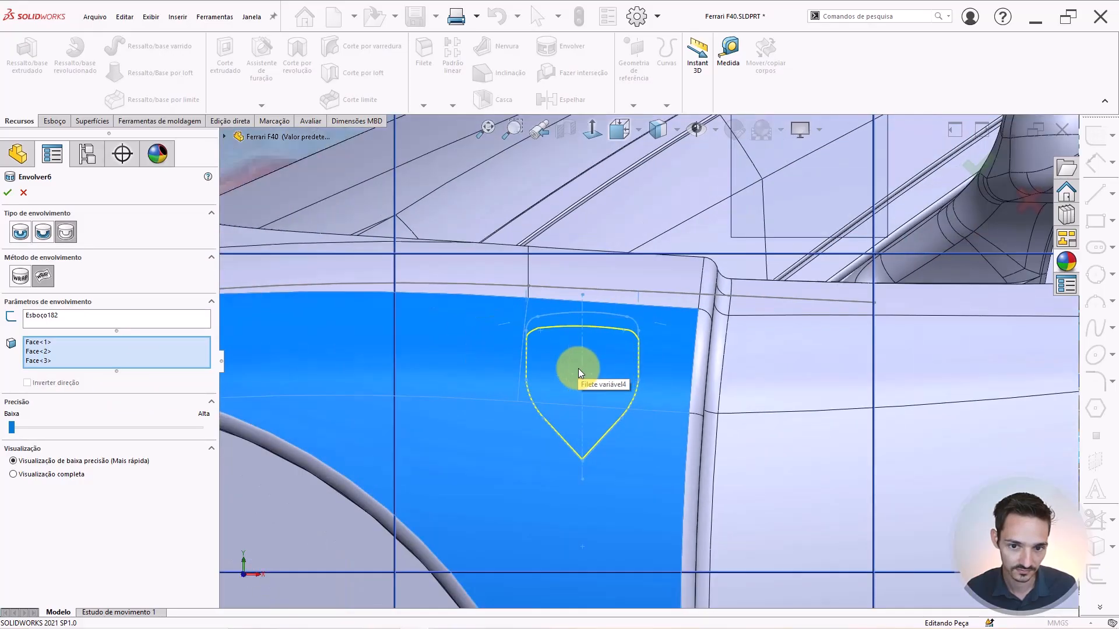
{"action": "scroll", "coordinate": [581, 369], "scroll_direction": "down", "scroll_amount": 1}
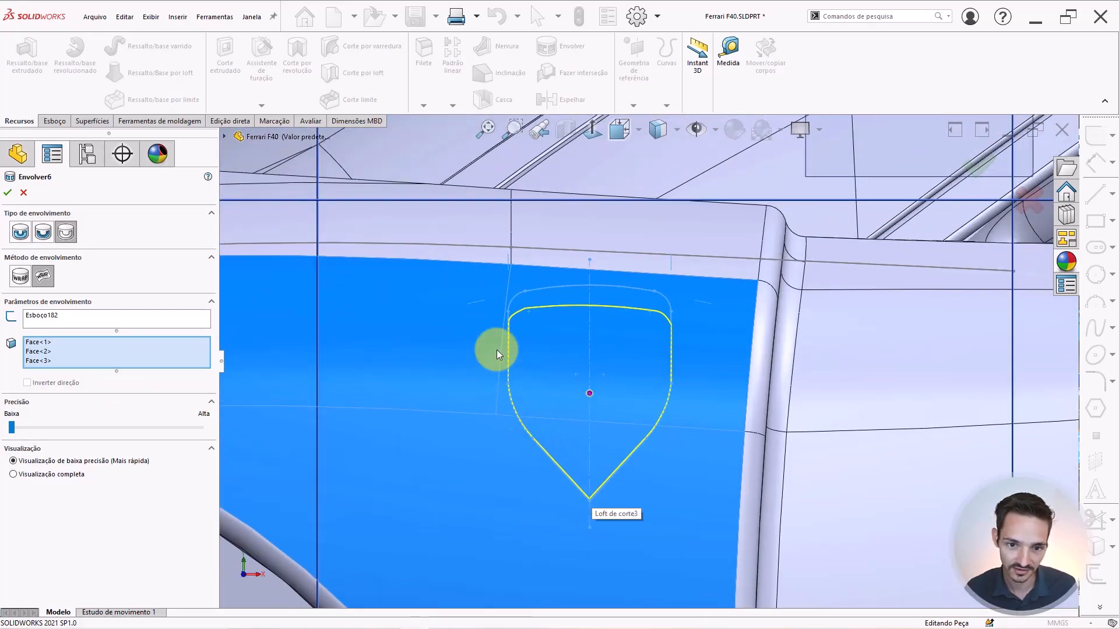
{"action": "scroll", "coordinate": [688, 361], "scroll_direction": "down", "scroll_amount": 1}
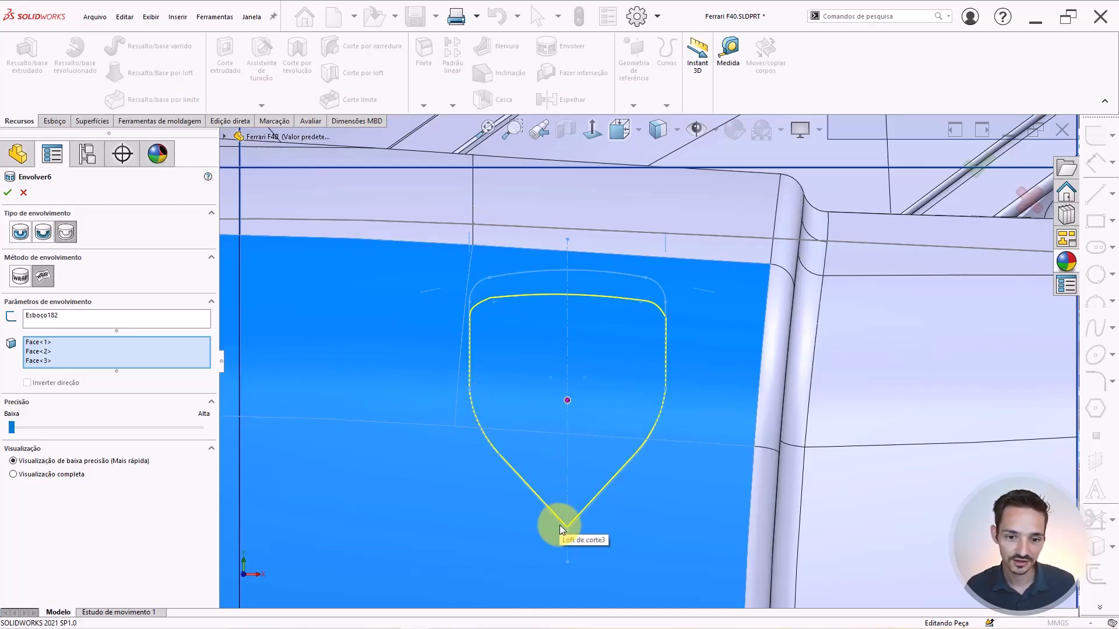
{"action": "scroll", "coordinate": [578, 500], "scroll_direction": "up", "scroll_amount": 2}
{"action": "scroll", "coordinate": [583, 469], "scroll_direction": "down", "scroll_amount": 2}
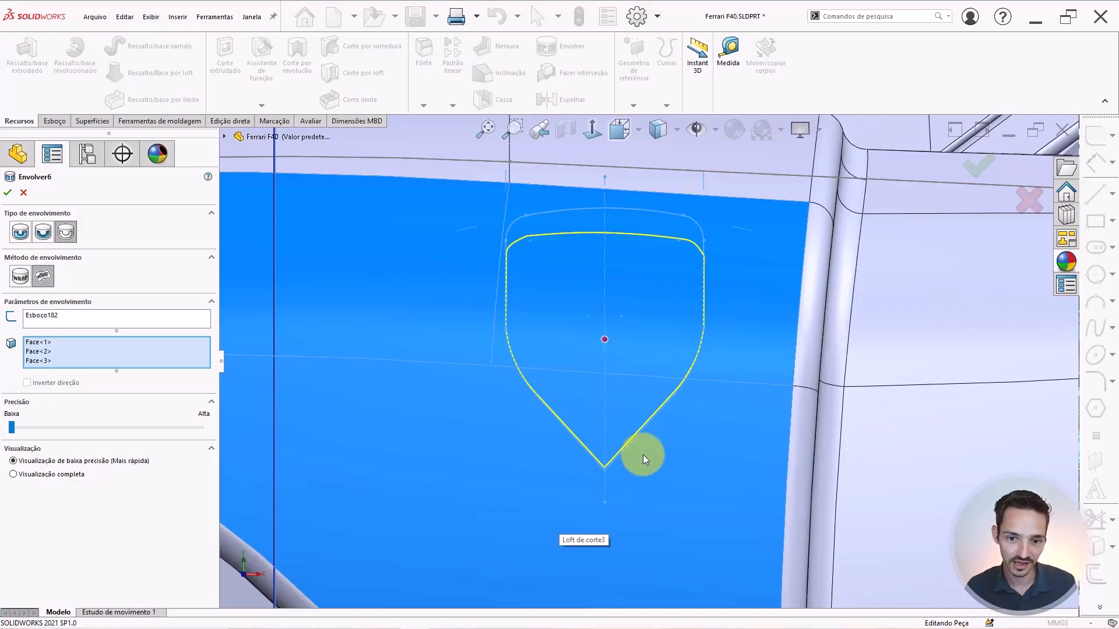
{"action": "scroll", "coordinate": [645, 414], "scroll_direction": "up", "scroll_amount": 3}
{"action": "middle_click_drag", "start_coordinate": [644, 401], "coordinate": [624, 382]}
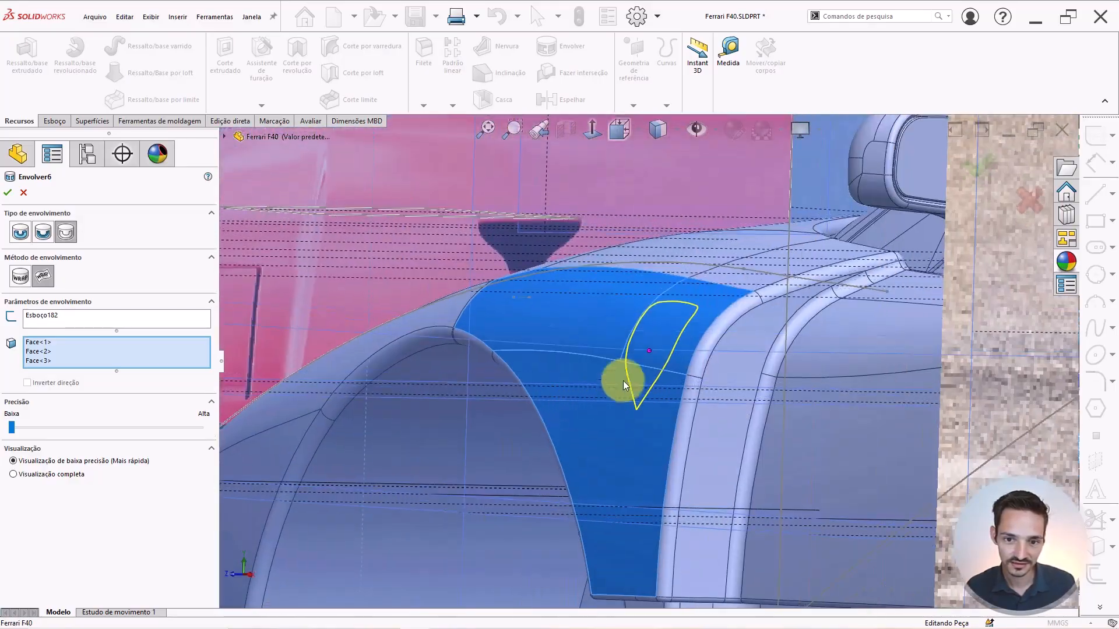
{"action": "scroll", "coordinate": [623, 382], "scroll_direction": "down", "scroll_amount": 3}
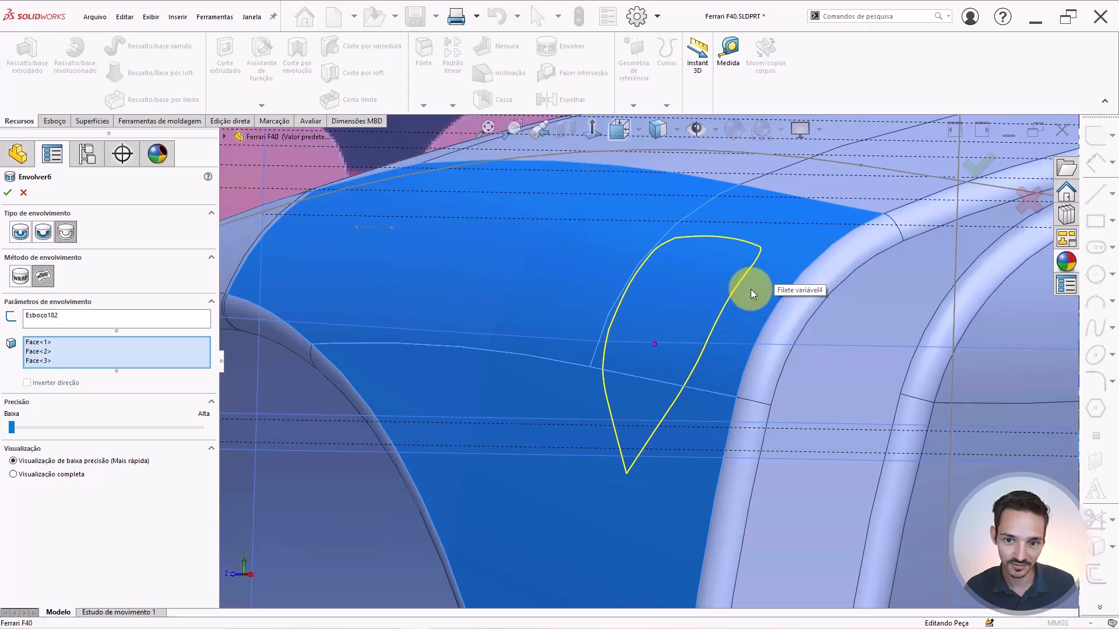
{"action": "key", "text": "ctrl+1"}
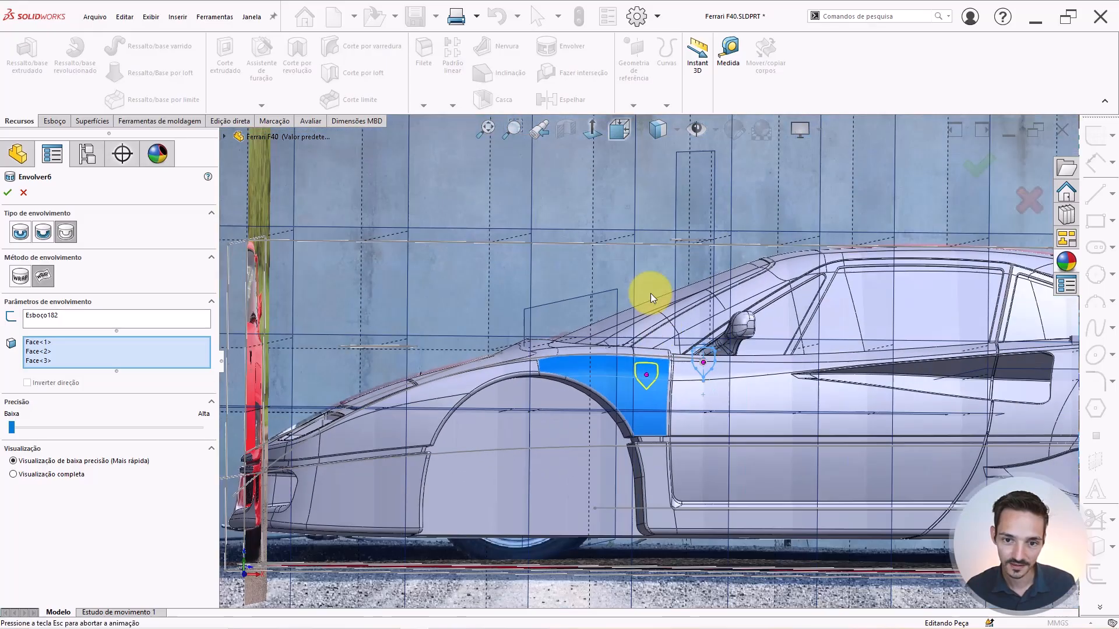
{"action": "scroll", "coordinate": [634, 436], "scroll_direction": "down", "scroll_amount": 10}
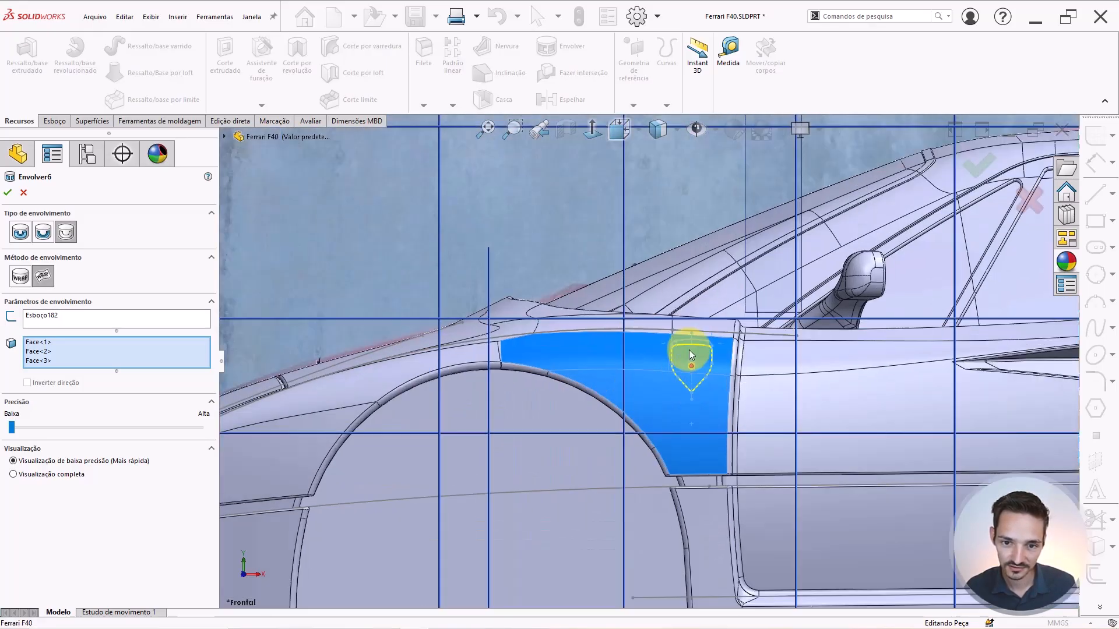
{"action": "scroll", "coordinate": [865, 339], "scroll_direction": "down", "scroll_amount": 2}
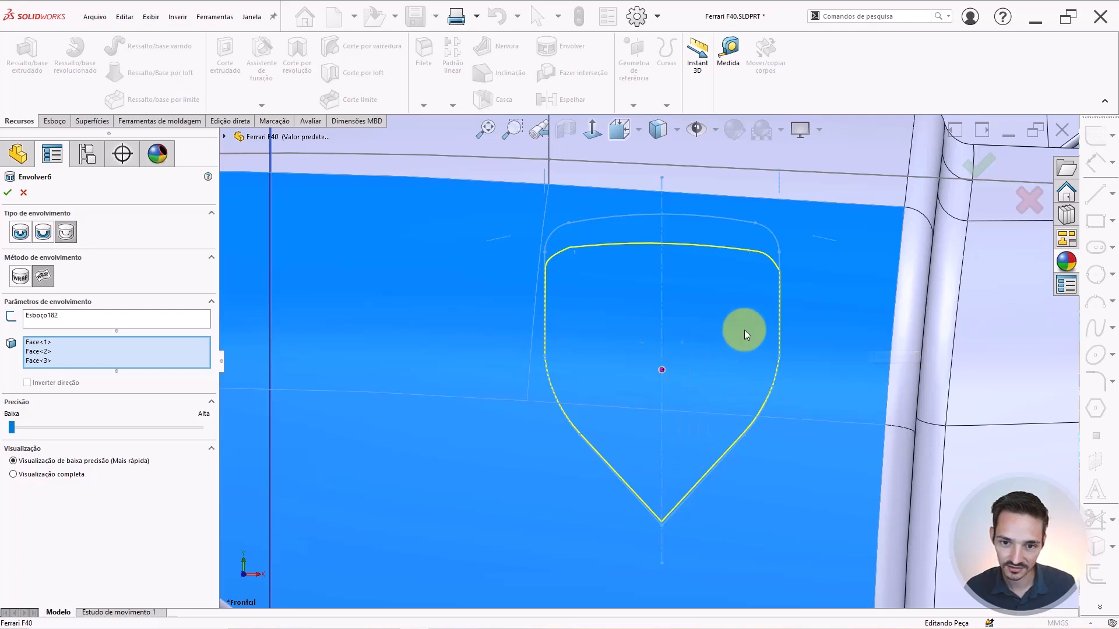
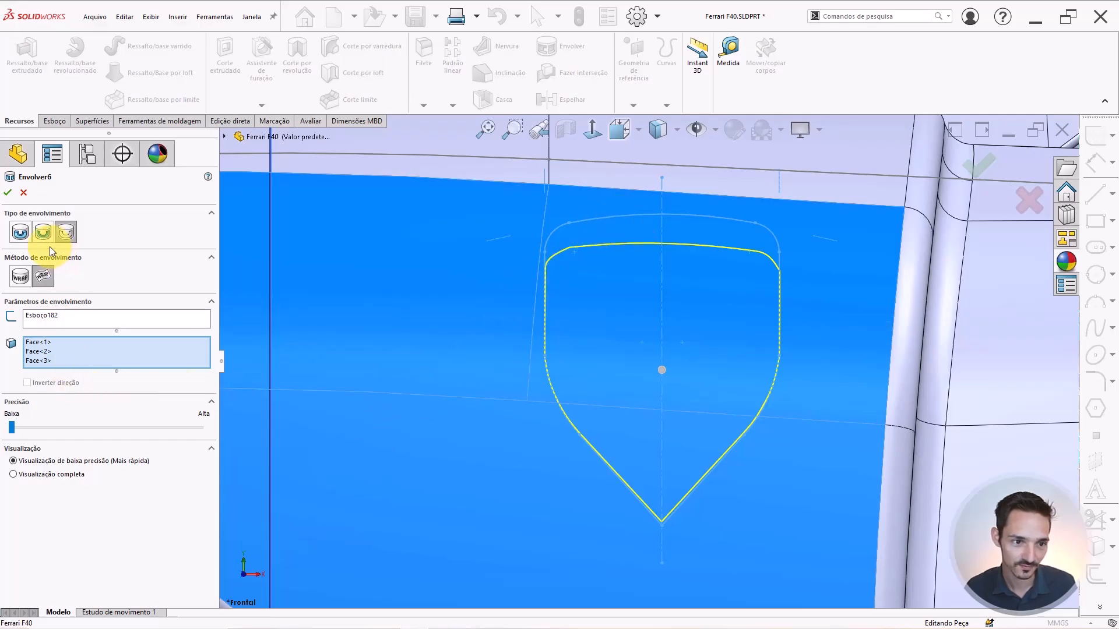
Set Envolver6 to Emboss at 0.5 mm along Plano frontal and zoom to check the shield.
{"action": "left_click", "coordinate": [20, 231]}
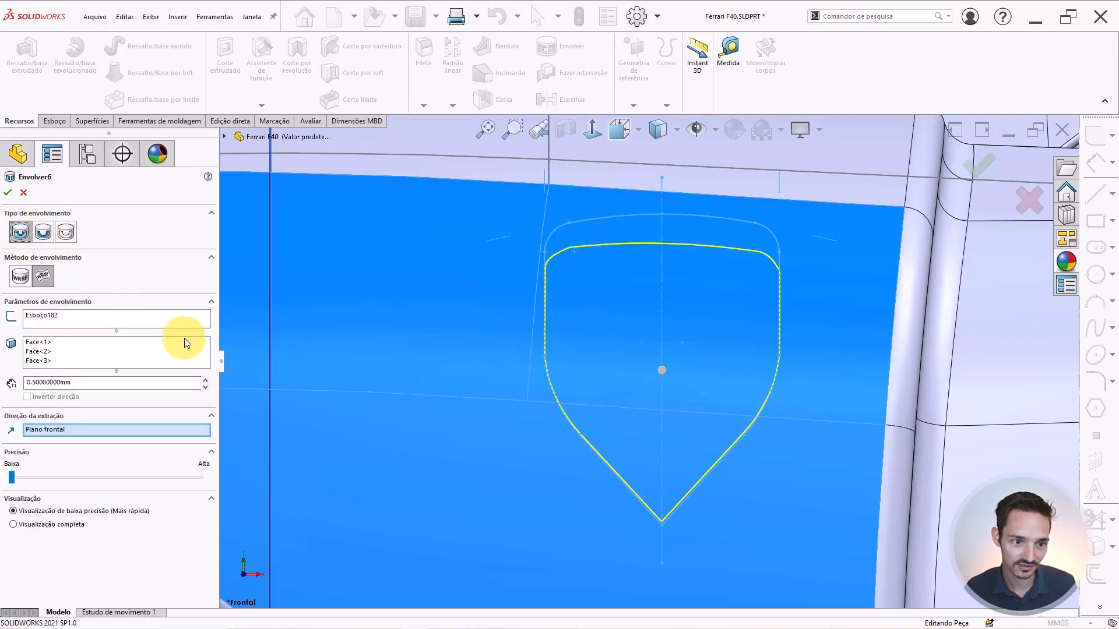
{"action": "scroll", "coordinate": [637, 357], "scroll_direction": "up", "scroll_amount": 5}
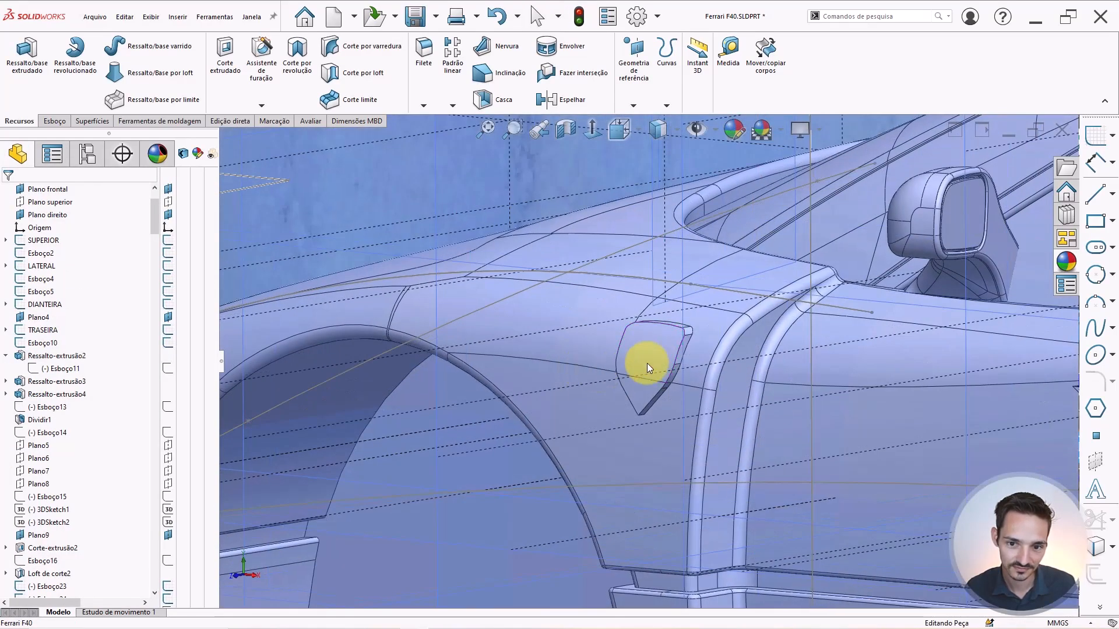
{"action": "scroll", "coordinate": [657, 359], "scroll_direction": "down", "scroll_amount": 4}
{"action": "middle_click_drag", "start_coordinate": [660, 359], "coordinate": [645, 303]}
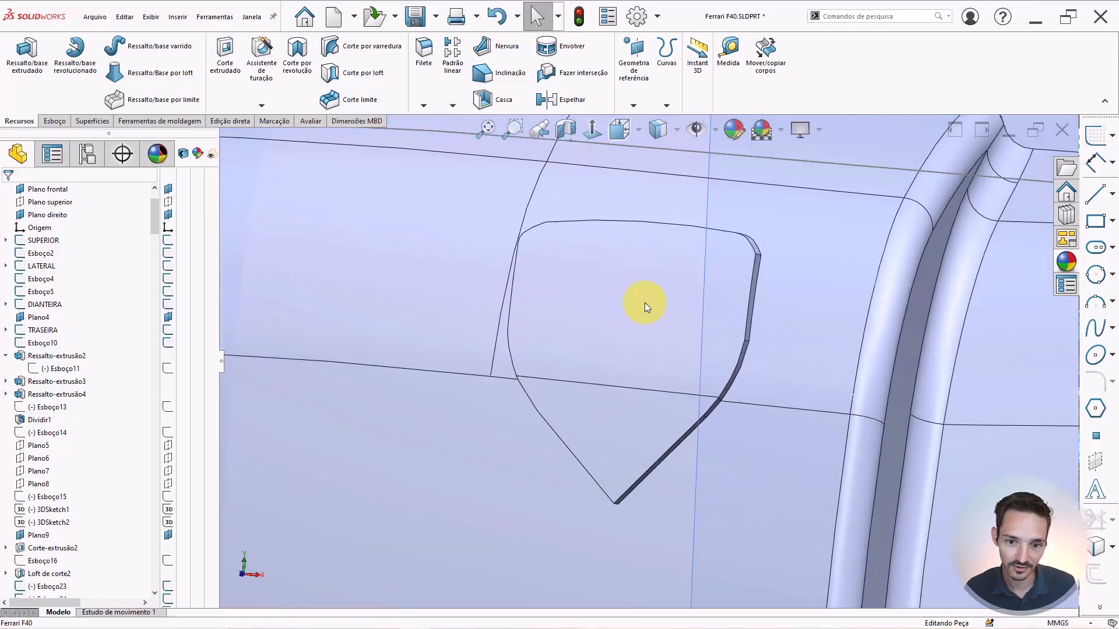
{"action": "left_click", "coordinate": [644, 196]}
{"action": "left_click", "coordinate": [472, 192]}
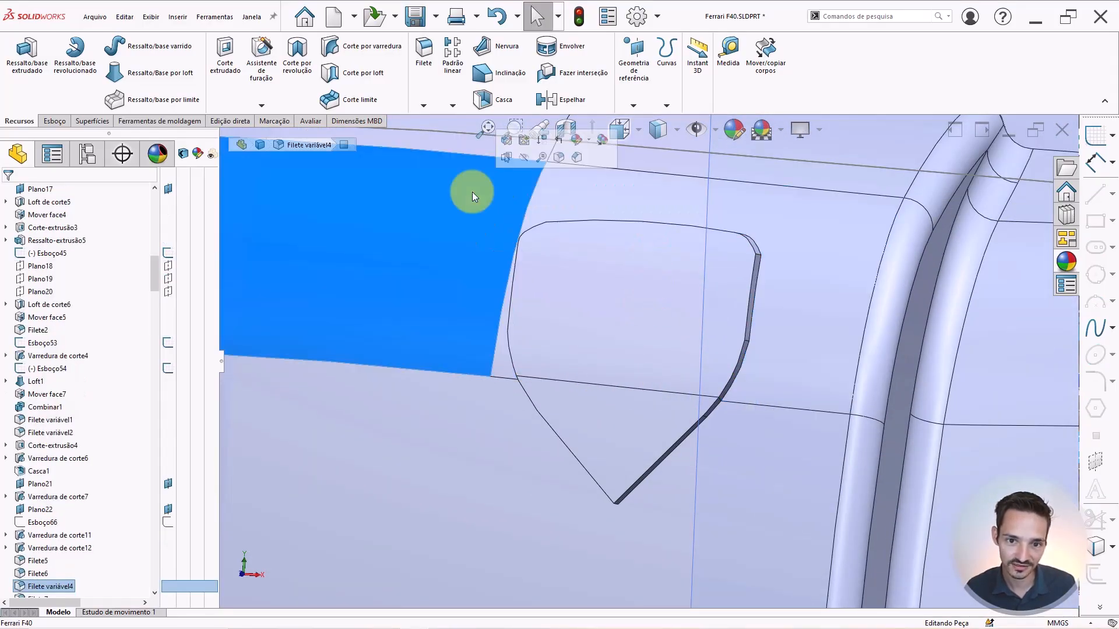
{"action": "left_click", "coordinate": [544, 446]}
{"action": "key", "text": "Escape"}
{"action": "middle_click_drag", "start_coordinate": [513, 355], "coordinate": [570, 412]}
{"action": "scroll", "coordinate": [454, 238], "scroll_direction": "down", "scroll_amount": 2}
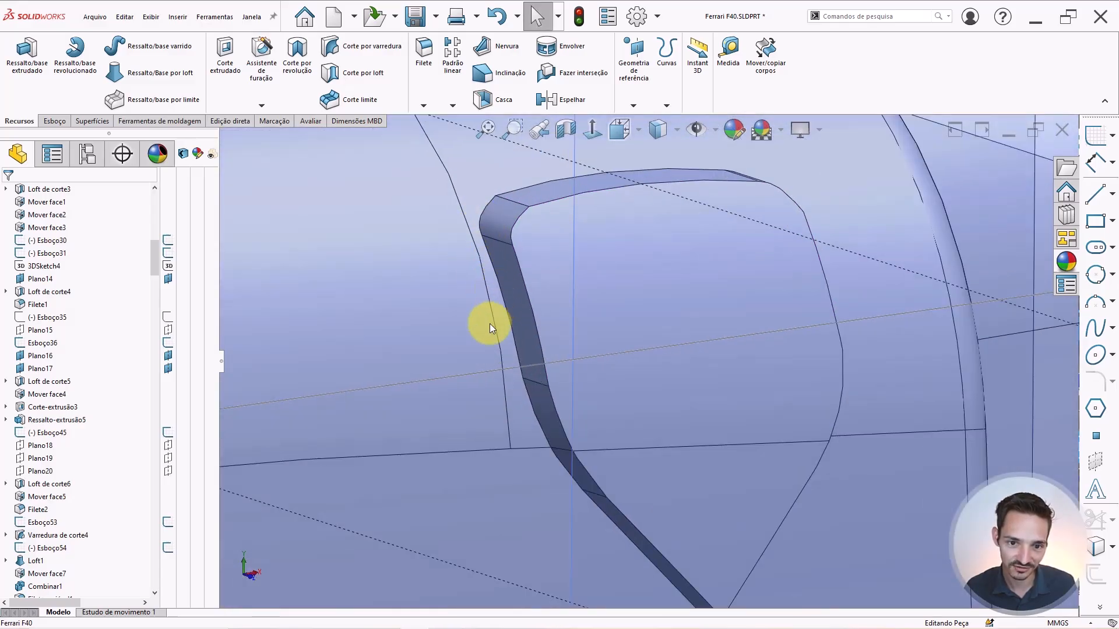
{"action": "key", "text": "ctrl+1"}
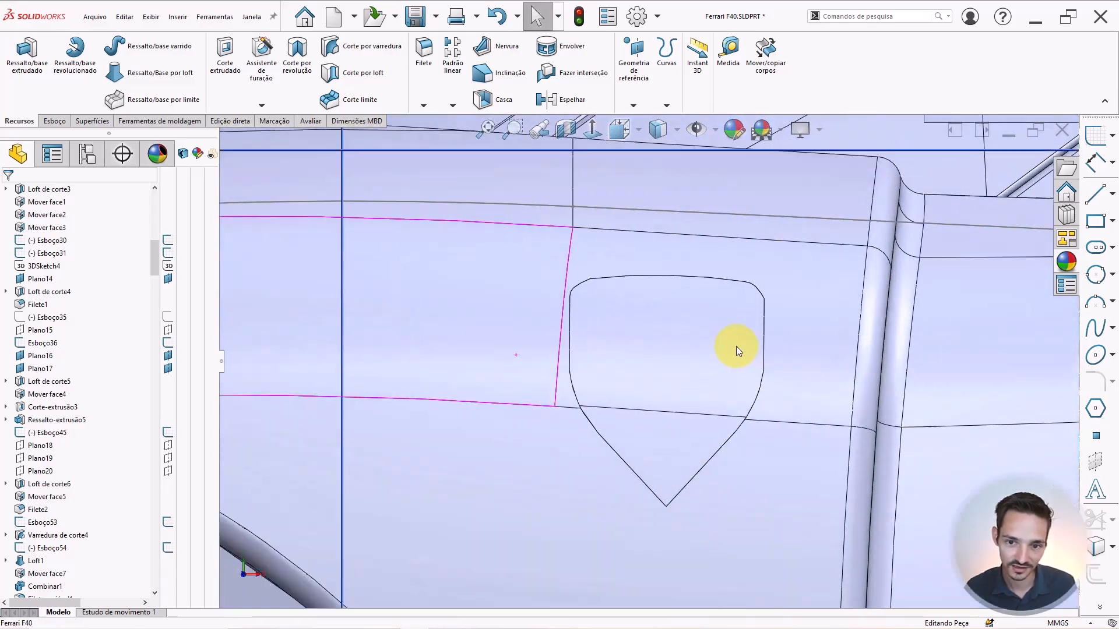
{"action": "middle_click_drag", "start_coordinate": [736, 350], "coordinate": [624, 440]}
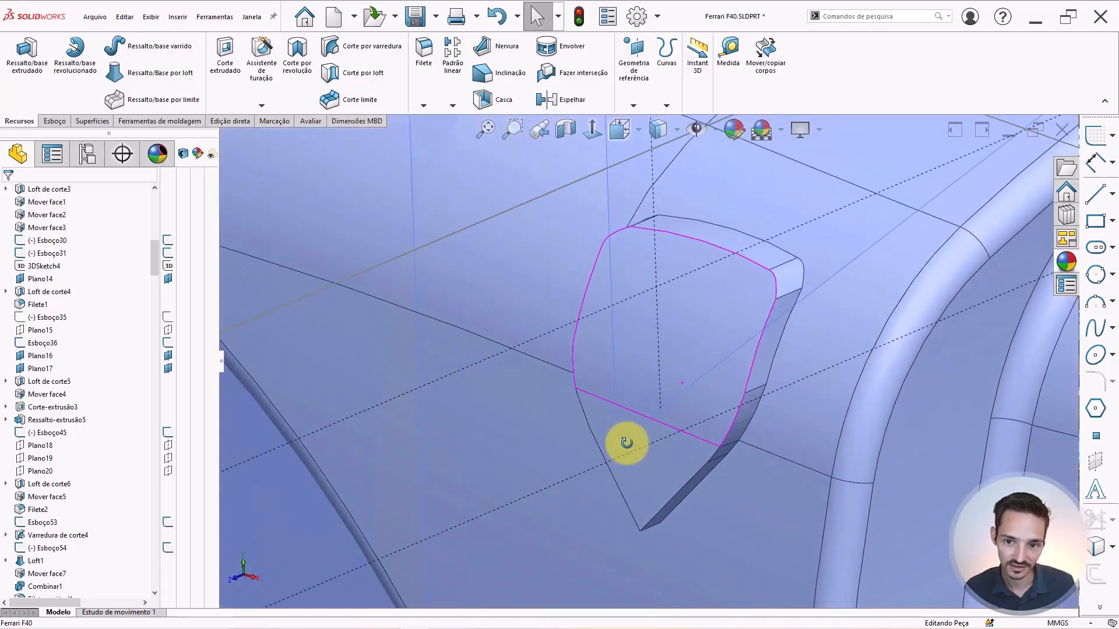
{"action": "scroll", "coordinate": [88, 466], "scroll_direction": "down", "scroll_amount": 8}
{"action": "mouse_move", "coordinate": [156, 283]}
{"action": "left_mouse_down"}
{"action": "mouse_move", "coordinate": [147, 490]}
{"action": "mouse_move", "coordinate": [81, 579]}
{"action": "left_mouse_up"}
{"action": "left_click", "coordinate": [35, 574]}
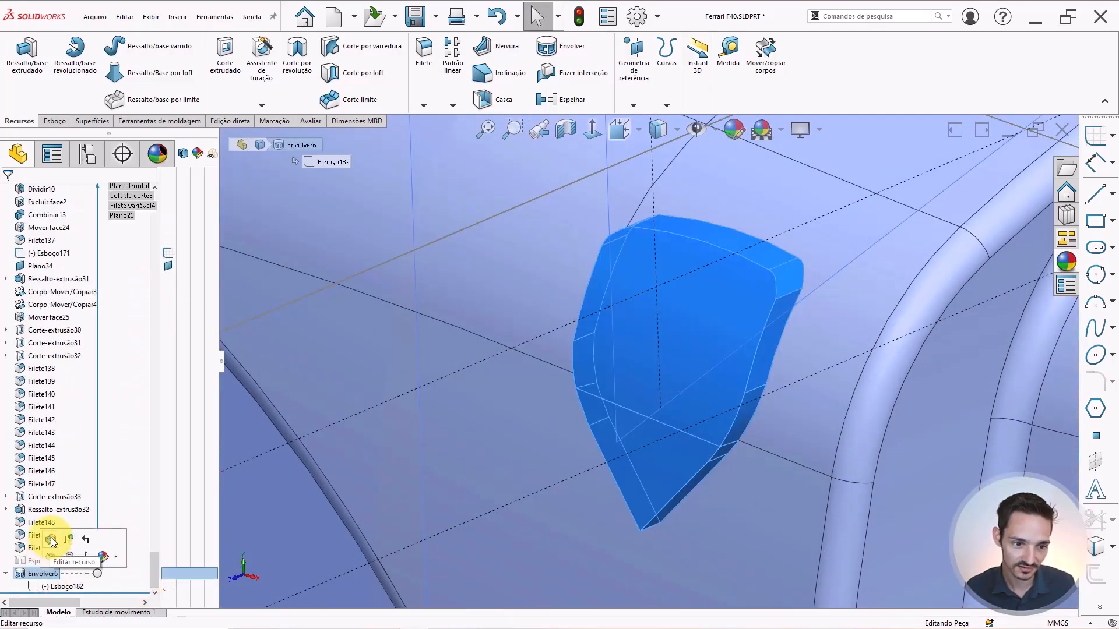
Edit Envolver6 and change its emboss thickness from 0.5 mm to 0.25 mm.
{"action": "left_click", "coordinate": [775, 289]}
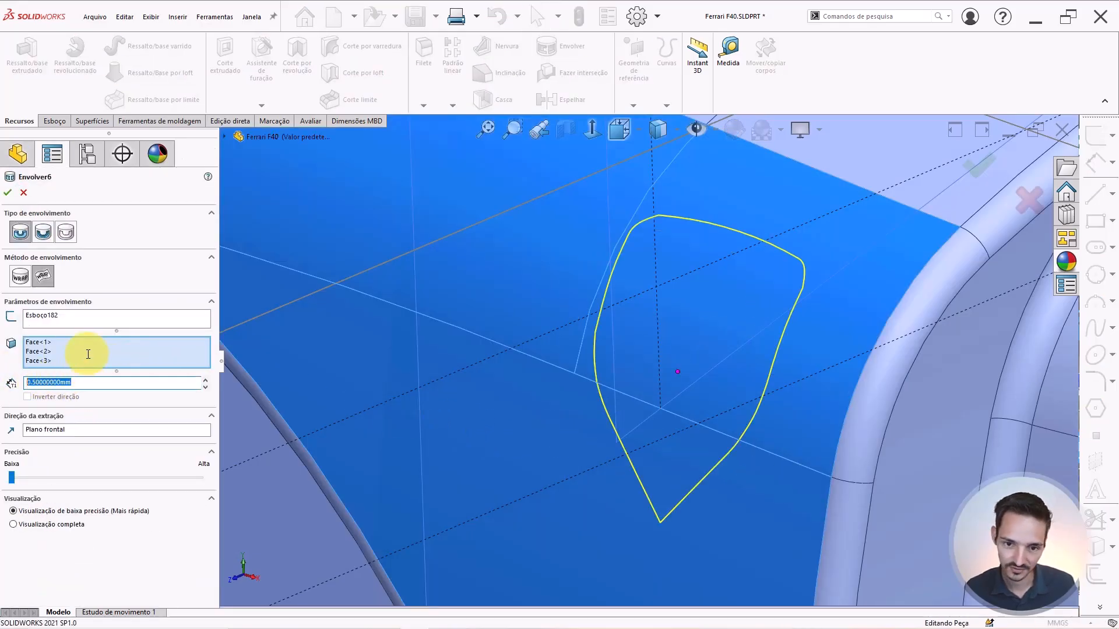
{"action": "type", "text": "0.25"}
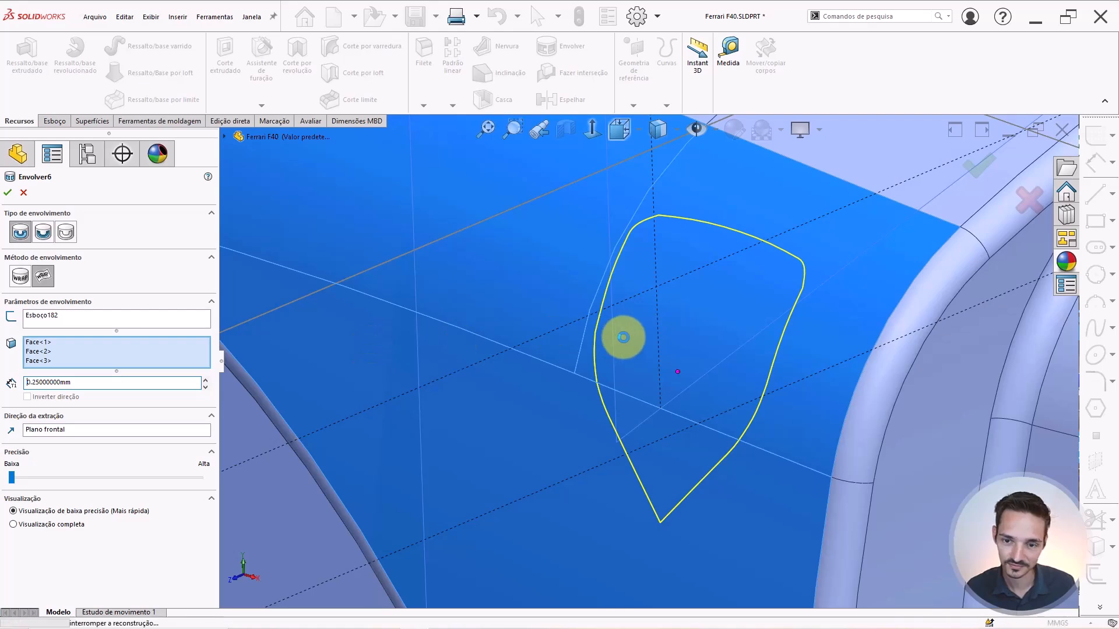
{"action": "key", "text": "Return"}
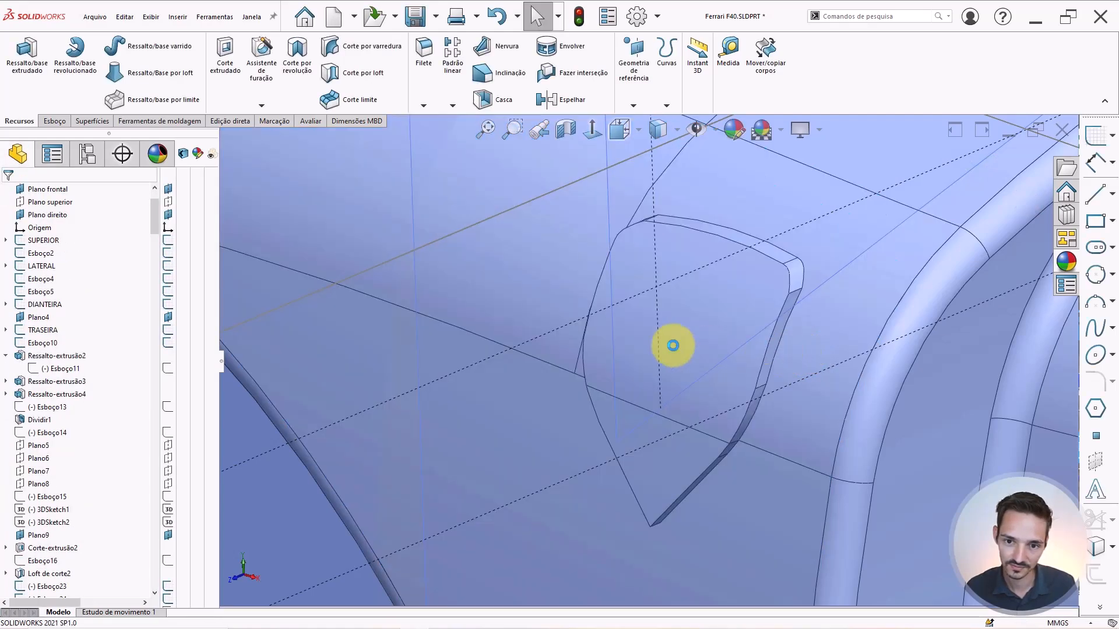
{"action": "scroll", "coordinate": [683, 291], "scroll_direction": "up", "scroll_amount": 3}
{"action": "scroll", "coordinate": [683, 292], "scroll_direction": "down", "scroll_amount": 4}
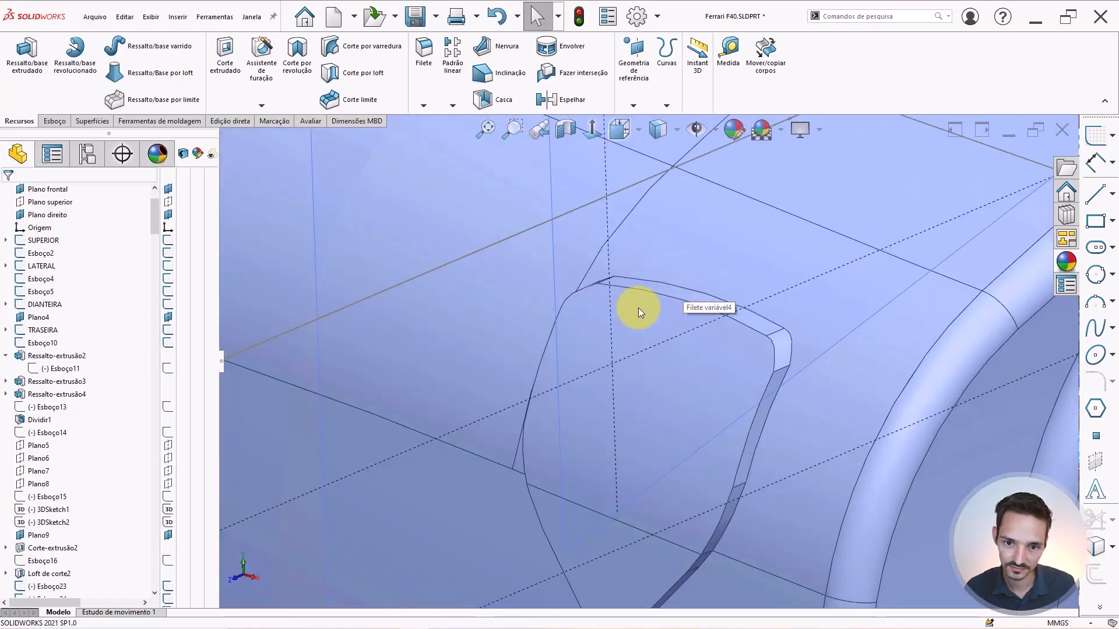
{"action": "middle_click_drag", "start_coordinate": [638, 307], "coordinate": [545, 601]}
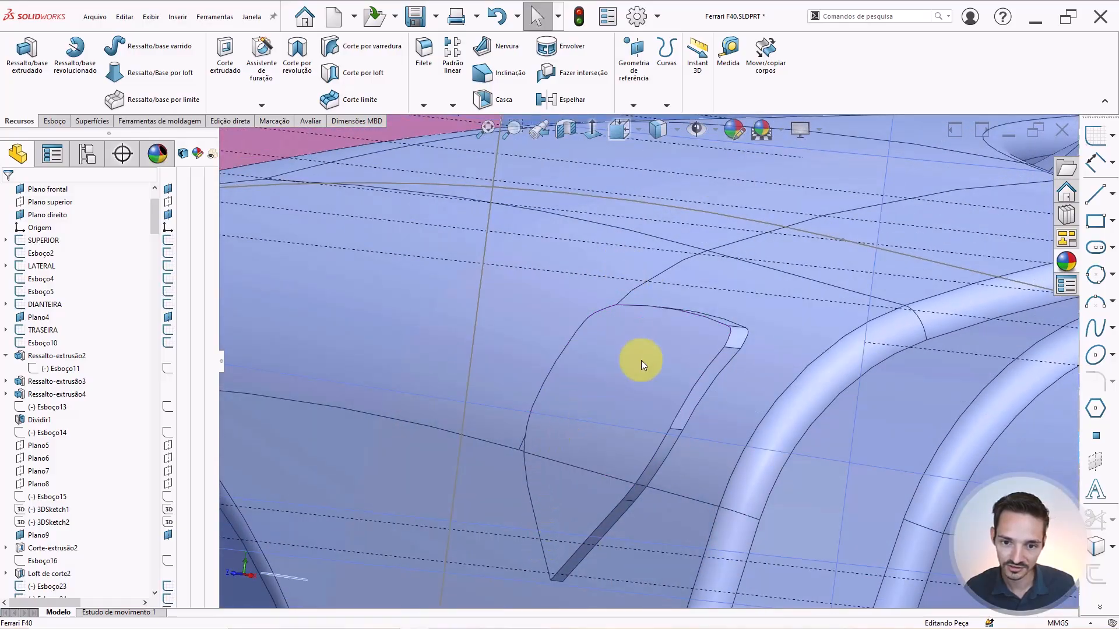
{"action": "middle_click_drag", "start_coordinate": [641, 360], "coordinate": [702, 461]}
{"action": "scroll", "coordinate": [662, 350], "scroll_direction": "up", "scroll_amount": 1}
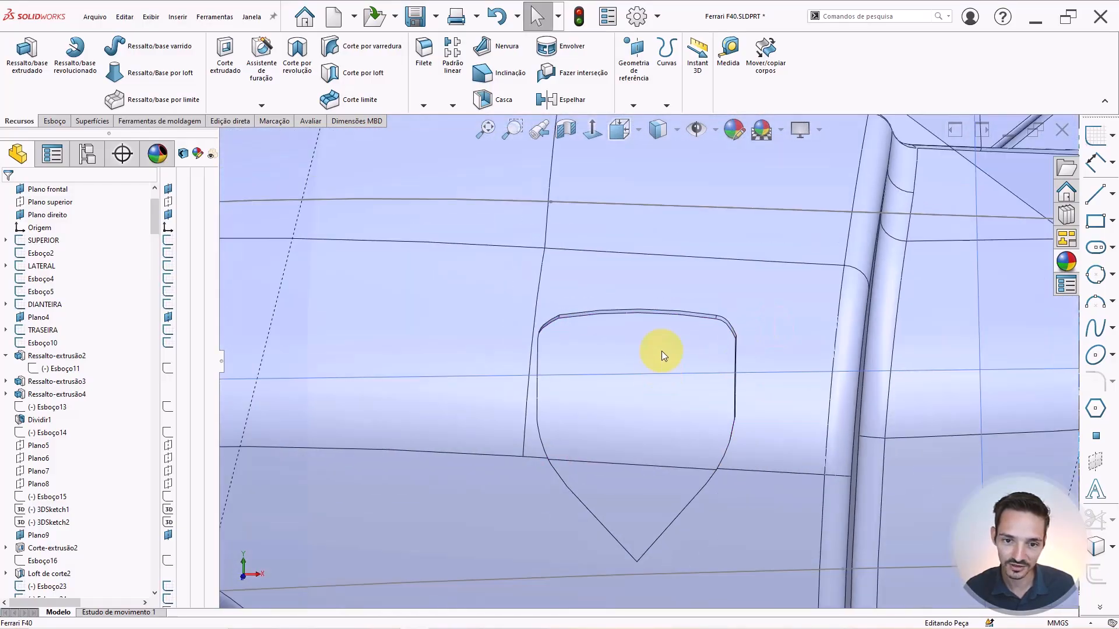
{"action": "middle_click_drag", "start_coordinate": [662, 351], "coordinate": [382, 275]}
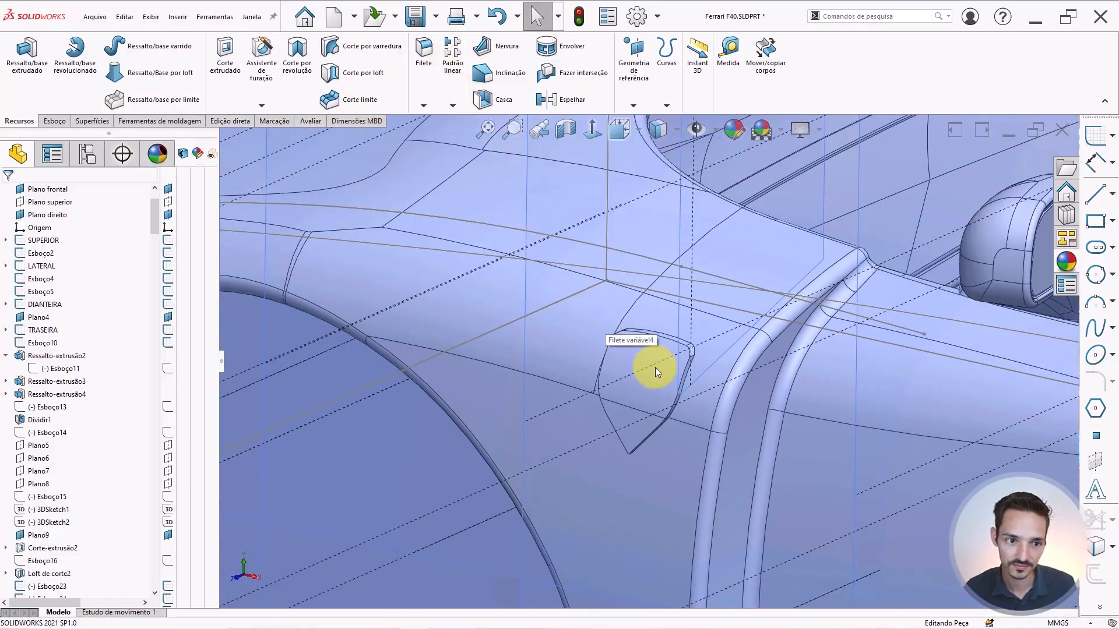
{"action": "scroll", "coordinate": [655, 371], "scroll_direction": "up", "scroll_amount": 1}
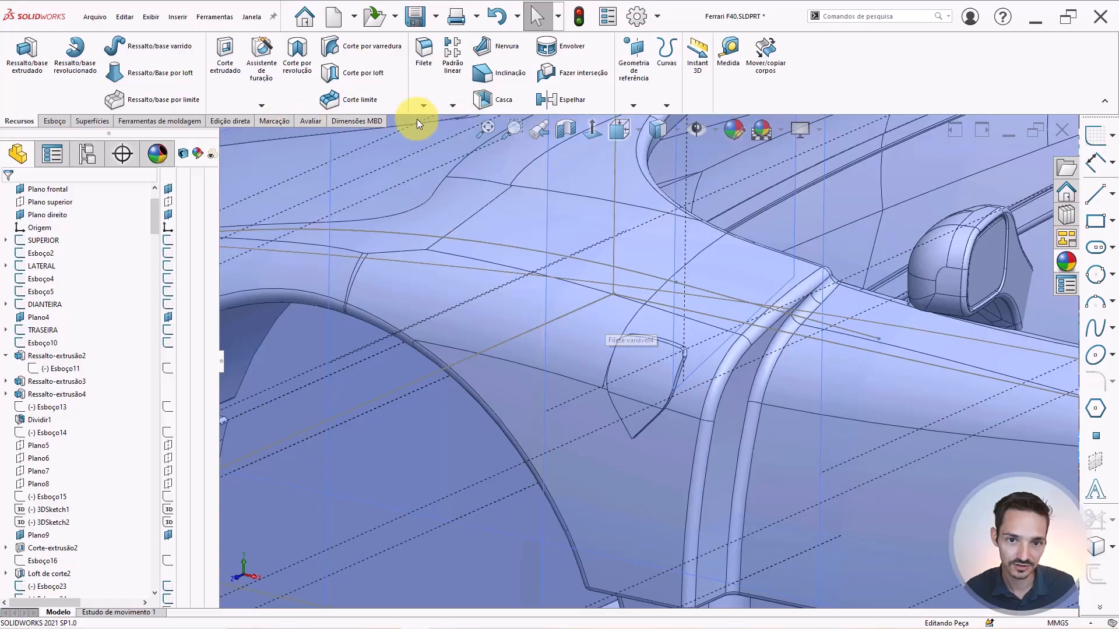
{"action": "middle_click_drag", "start_coordinate": [559, 369], "coordinate": [643, 347]}
{"action": "scroll", "coordinate": [643, 347], "scroll_direction": "up", "scroll_amount": 9}
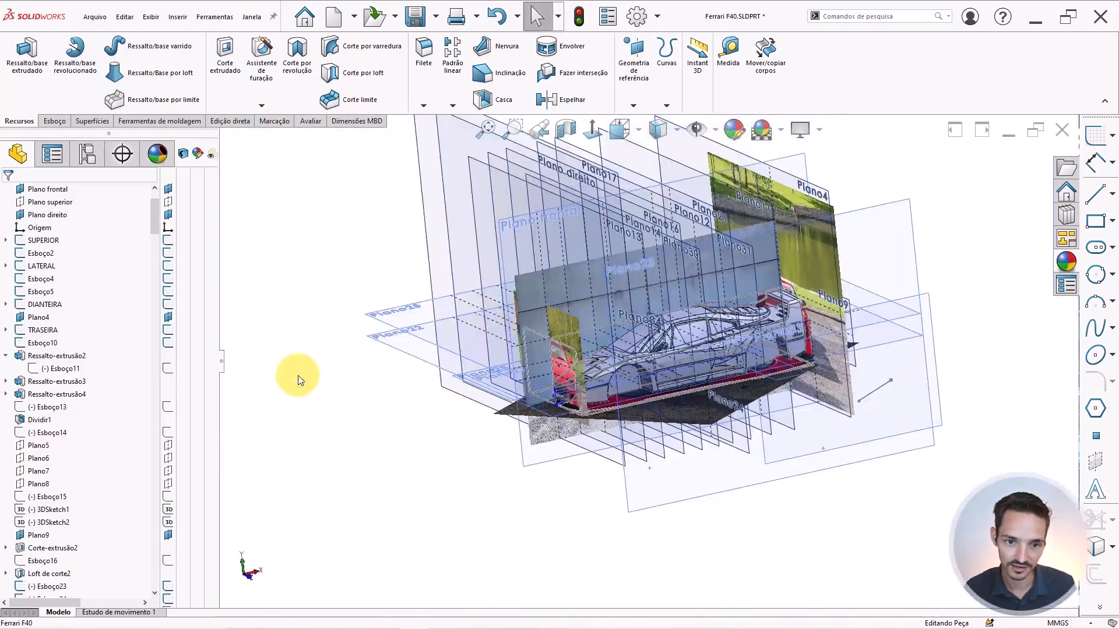
{"action": "right_click_drag", "start_coordinate": [298, 375], "coordinate": [306, 357]}
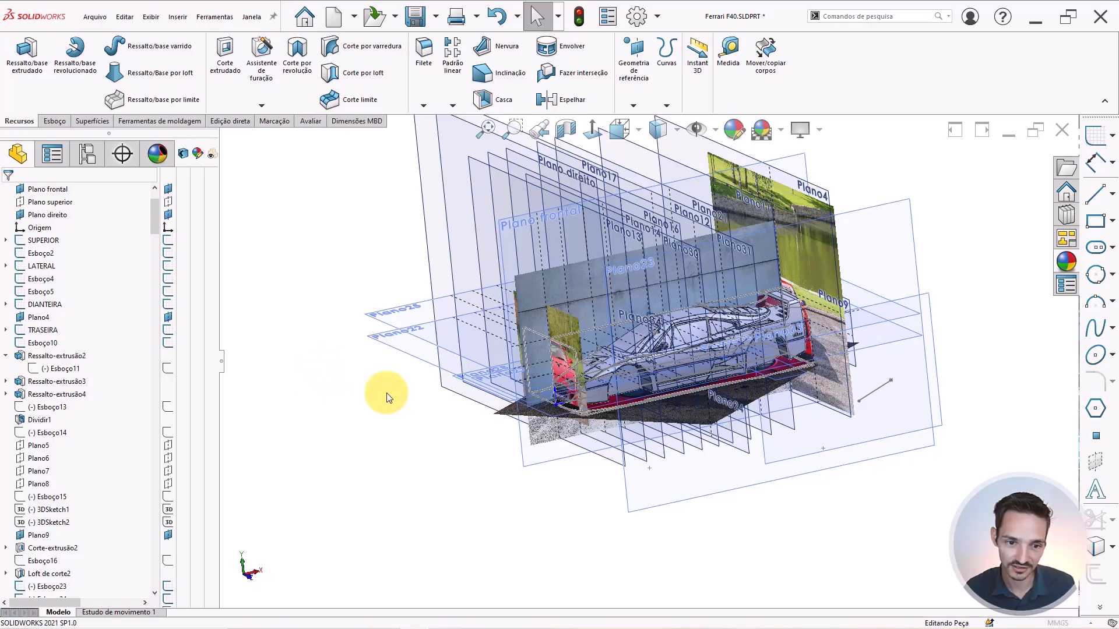
{"action": "key", "text": "Escape"}
{"action": "scroll", "coordinate": [553, 411], "scroll_direction": "down", "scroll_amount": 3}
{"action": "right_click_drag", "start_coordinate": [442, 492], "coordinate": [478, 477]}
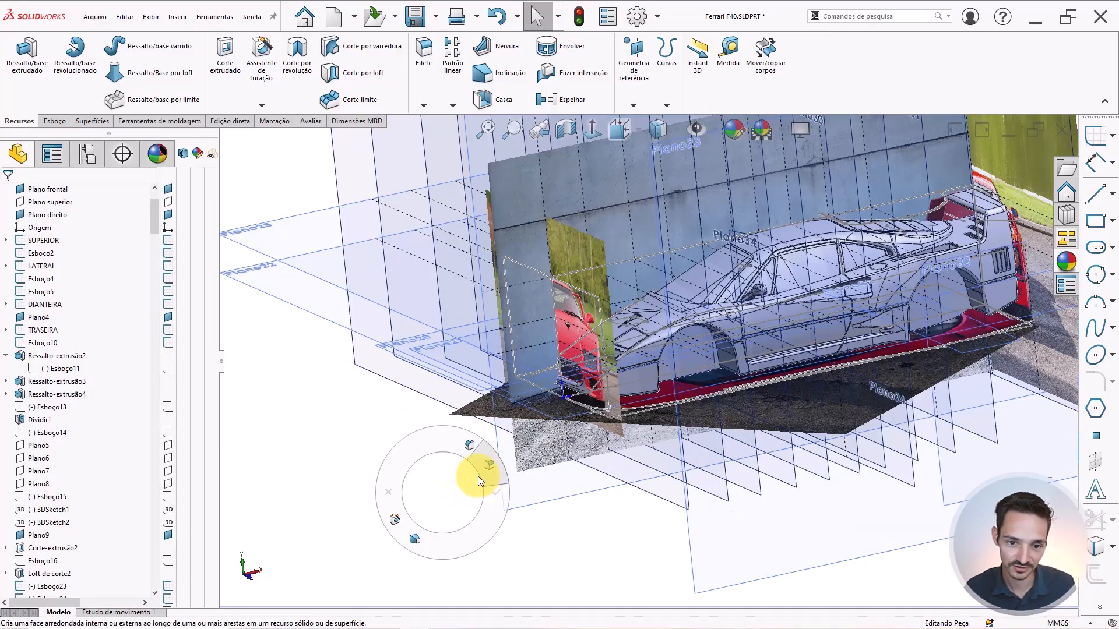
Orbit to the shield's tip and hide all planes, sketches and reference images.
{"action": "scroll", "coordinate": [715, 334], "scroll_direction": "down", "scroll_amount": 3}
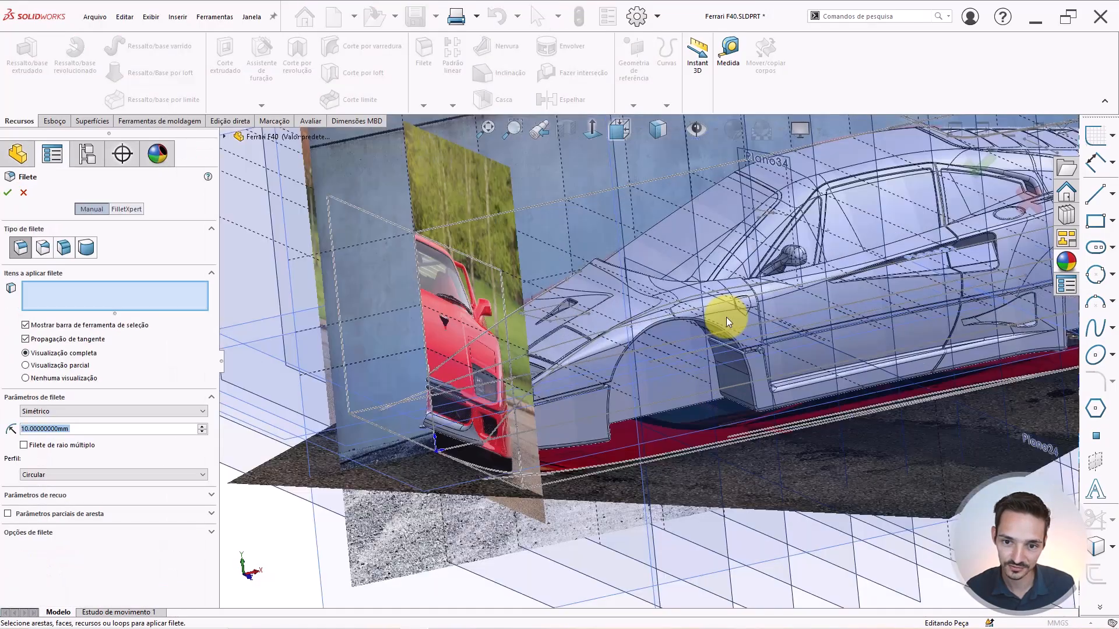
{"action": "scroll", "coordinate": [750, 309], "scroll_direction": "down", "scroll_amount": 10}
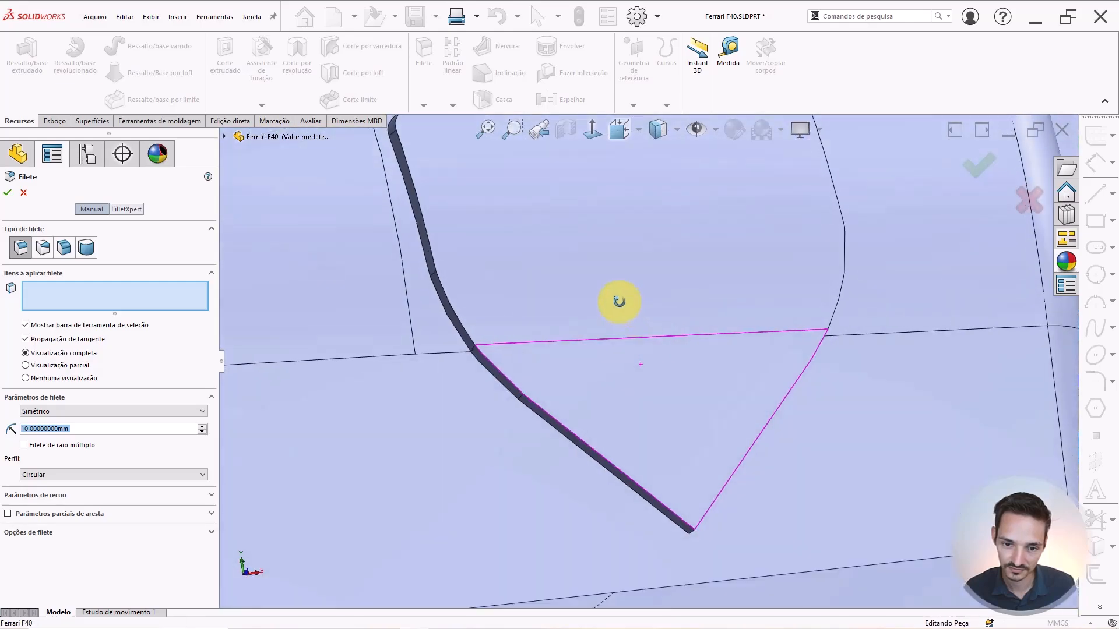
{"action": "middle_click_drag", "start_coordinate": [619, 302], "coordinate": [583, 274]}
{"action": "left_click", "coordinate": [696, 128]}
{"action": "scroll", "coordinate": [641, 495], "scroll_direction": "down", "scroll_amount": 8}
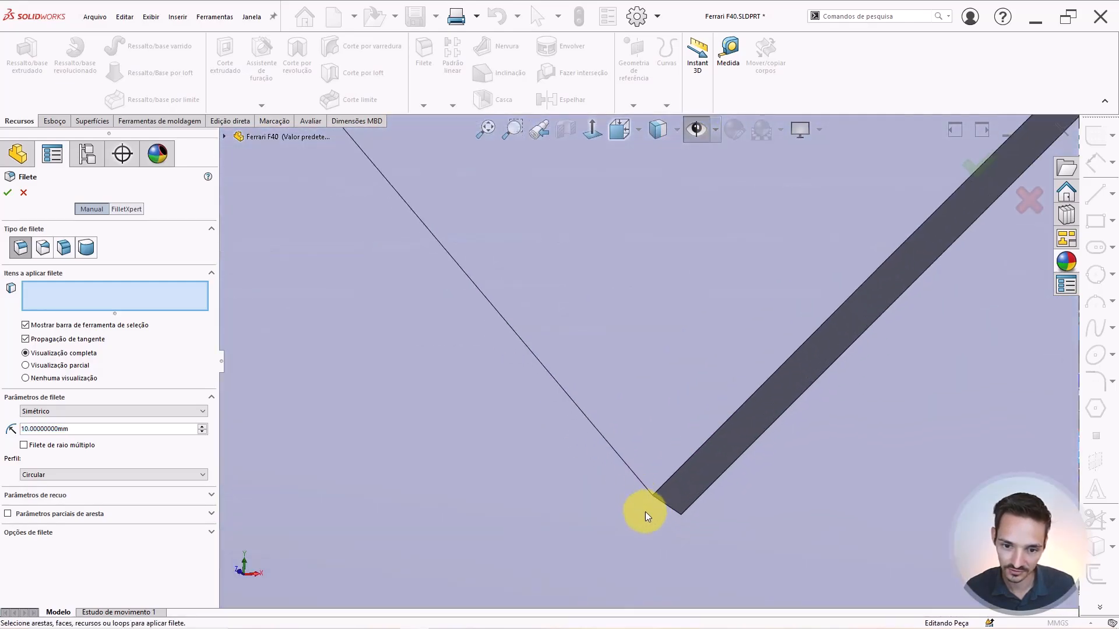
Fillet the edge at the shield's pointed tip with a 0.25 mm radius.
{"action": "left_click", "coordinate": [667, 504]}
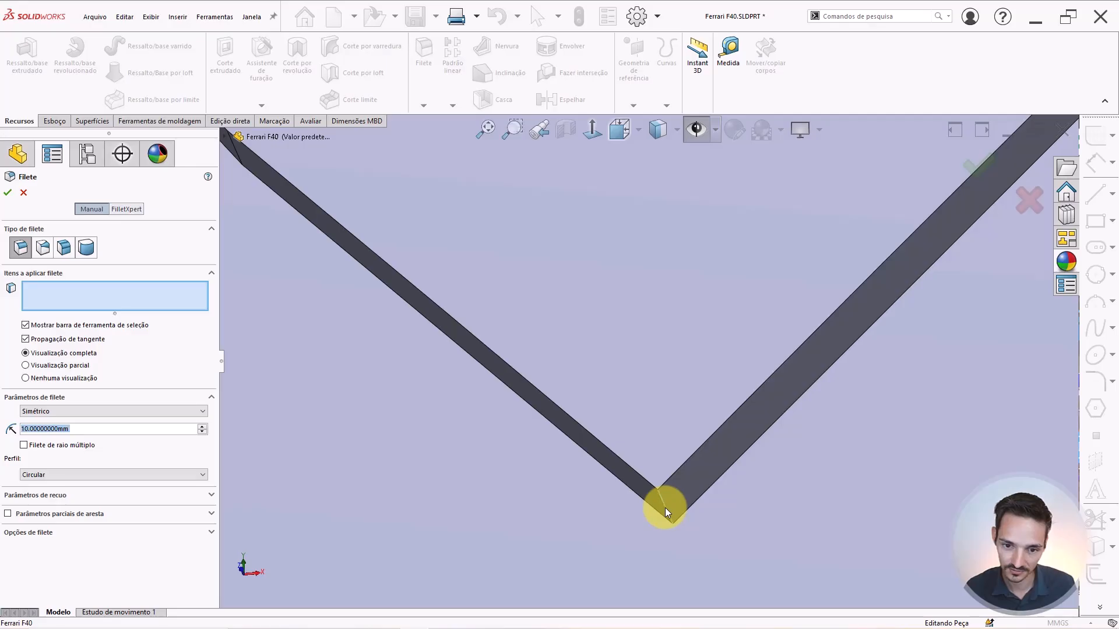
{"action": "scroll", "coordinate": [573, 404], "scroll_direction": "up", "scroll_amount": 3}
{"action": "scroll", "coordinate": [679, 220], "scroll_direction": "up", "scroll_amount": 2}
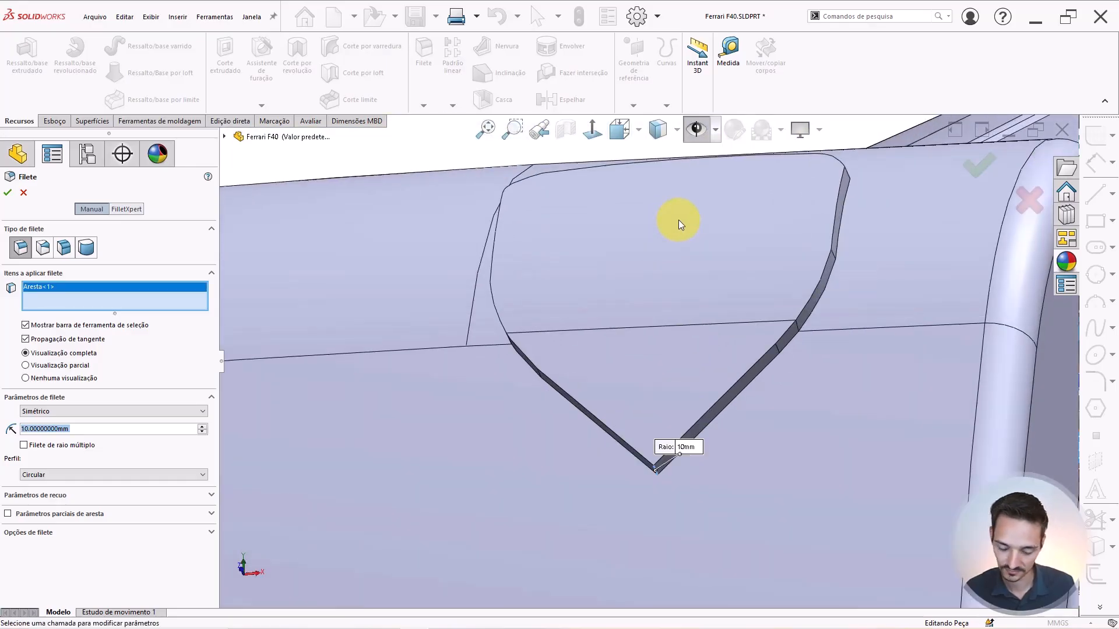
{"action": "type", "text": "0.25"}
{"action": "key", "text": "Return"}
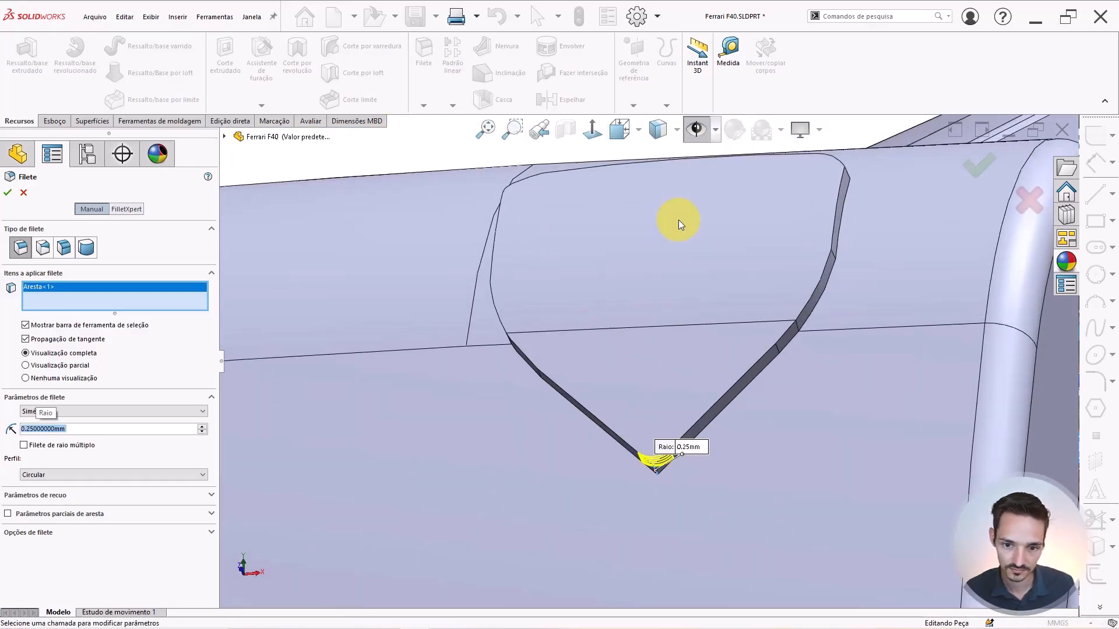
{"action": "key", "text": "Return"}
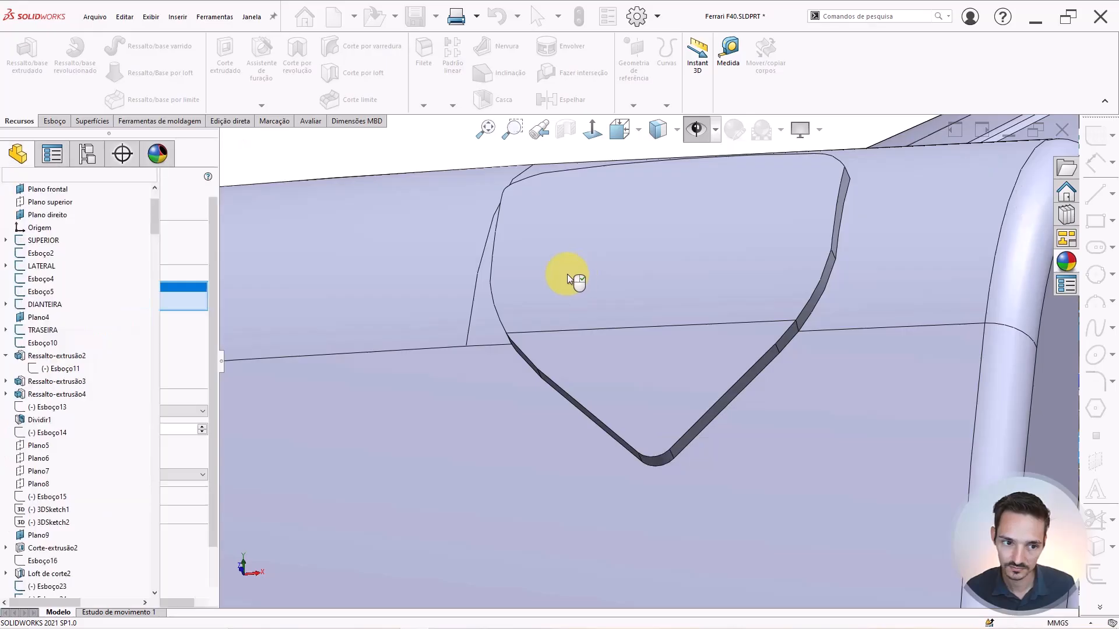
{"action": "scroll", "coordinate": [568, 274], "scroll_direction": "up", "scroll_amount": 3}
Start another fillet on a shield edge with a trial 0.1 mm radius.
{"action": "left_click", "coordinate": [697, 130]}
{"action": "scroll", "coordinate": [723, 326], "scroll_direction": "up", "scroll_amount": 3}
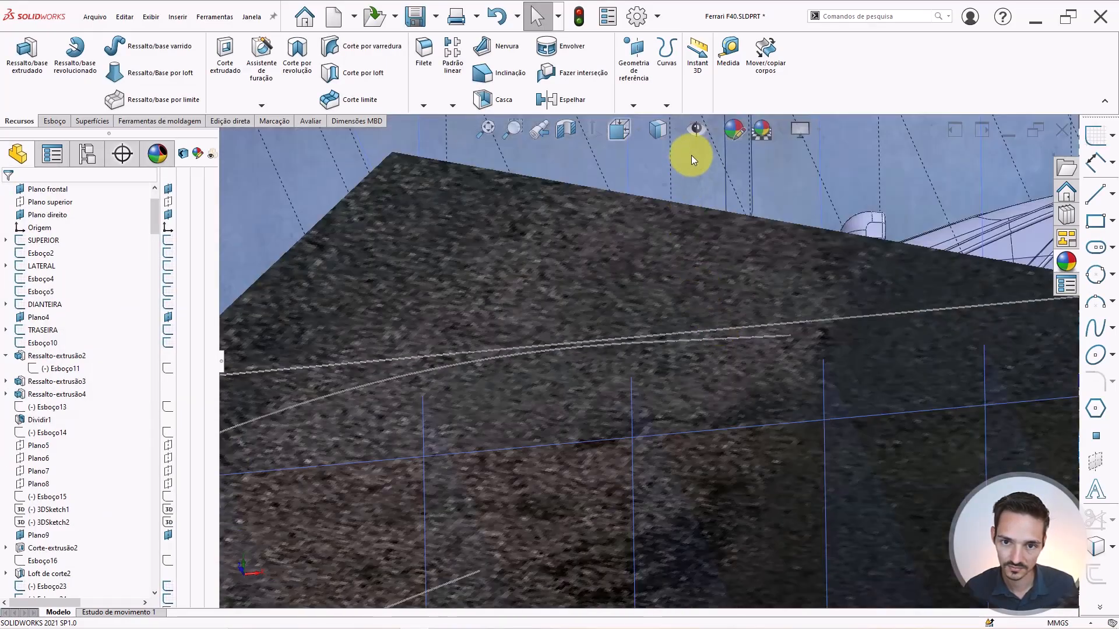
{"action": "left_click", "coordinate": [700, 128]}
{"action": "right_click_drag", "start_coordinate": [562, 265], "coordinate": [597, 239]}
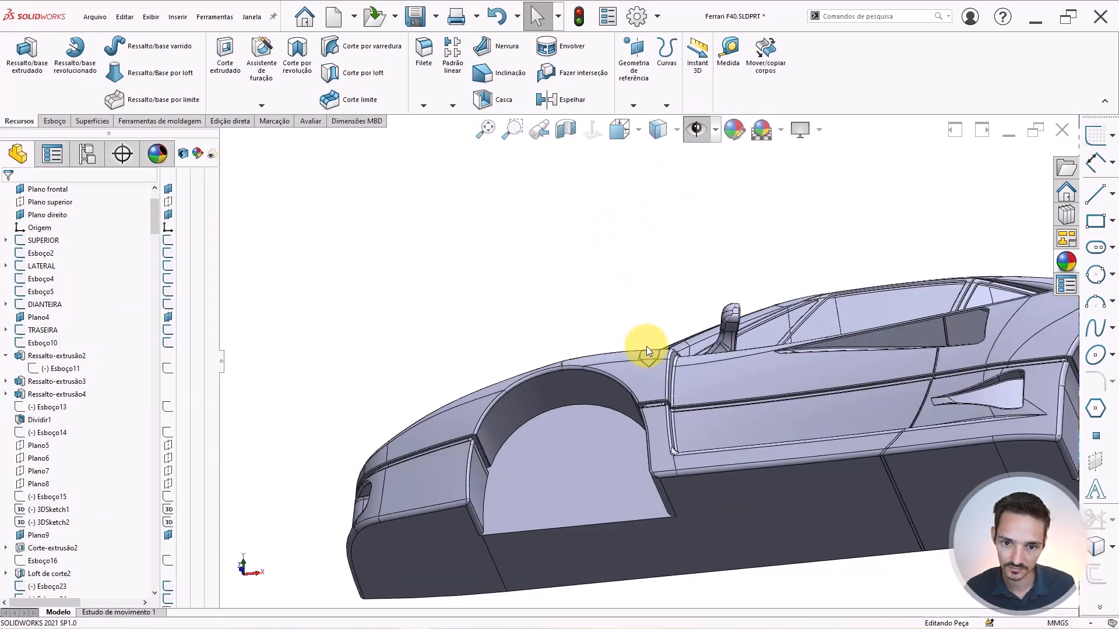
{"action": "scroll", "coordinate": [645, 361], "scroll_direction": "down", "scroll_amount": 5}
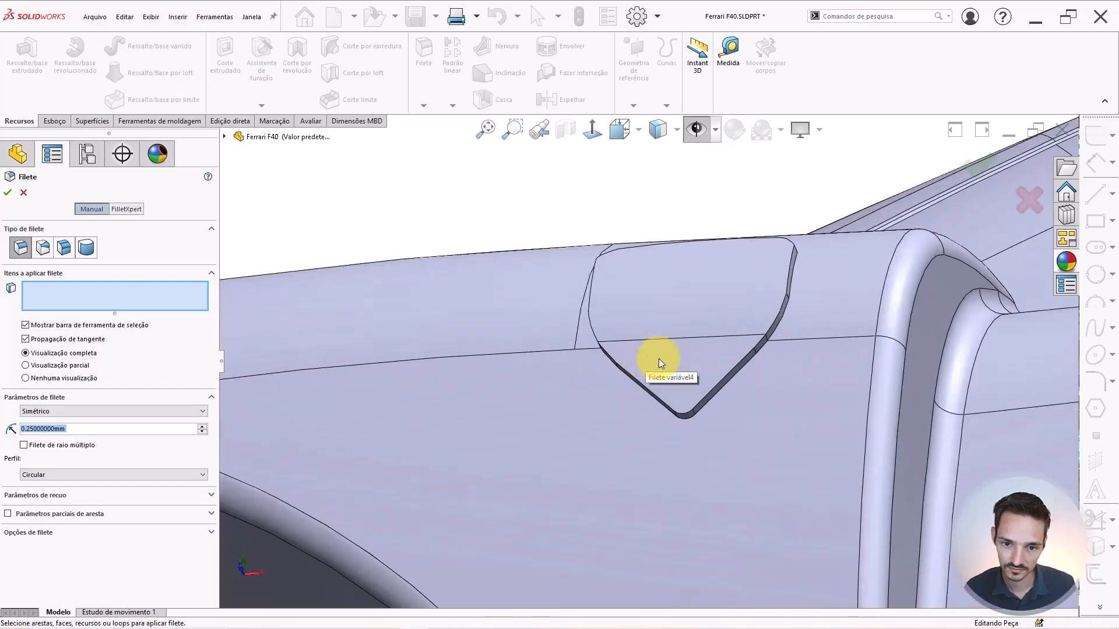
{"action": "left_click", "coordinate": [647, 380]}
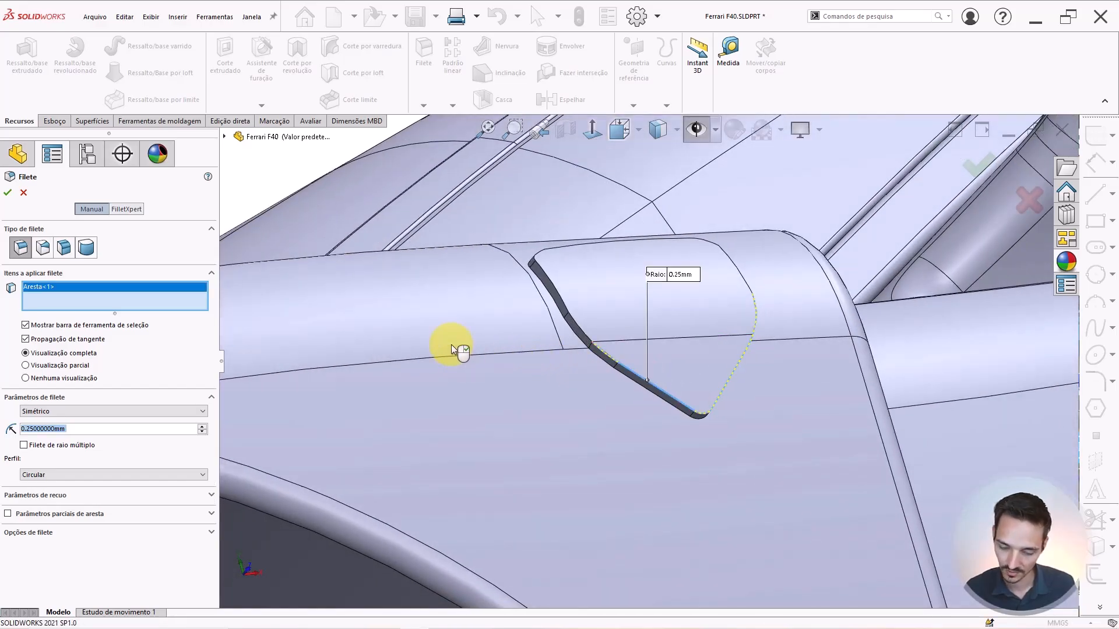
{"action": "type", "text": "0.1"}
{"action": "key", "text": "Return"}
{"action": "scroll", "coordinate": [580, 324], "scroll_direction": "down", "scroll_amount": 3}
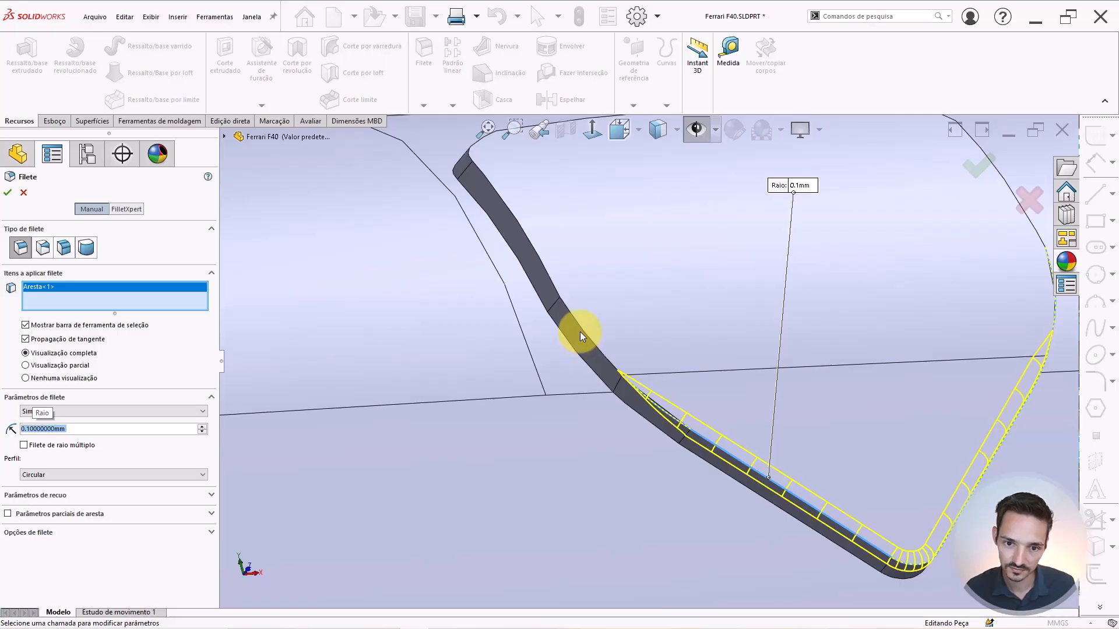
Clear the fillet selection, then add and remove the shield piece's top and lower faces.
{"action": "right_click", "coordinate": [113, 298]}
{"action": "left_click", "coordinate": [169, 303]}
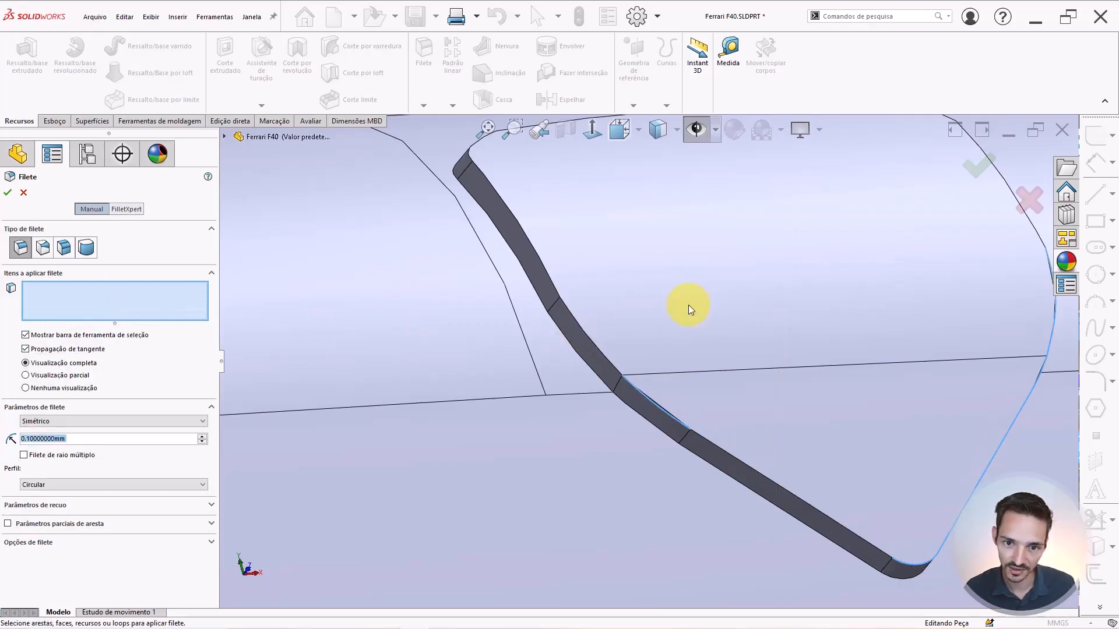
{"action": "left_click", "coordinate": [688, 306]}
{"action": "left_click", "coordinate": [761, 406]}
{"action": "scroll", "coordinate": [750, 398], "scroll_direction": "up", "scroll_amount": 3}
{"action": "middle_click_drag", "start_coordinate": [740, 381], "coordinate": [793, 359]}
{"action": "left_click", "coordinate": [765, 325]}
{"action": "left_click", "coordinate": [691, 408]}
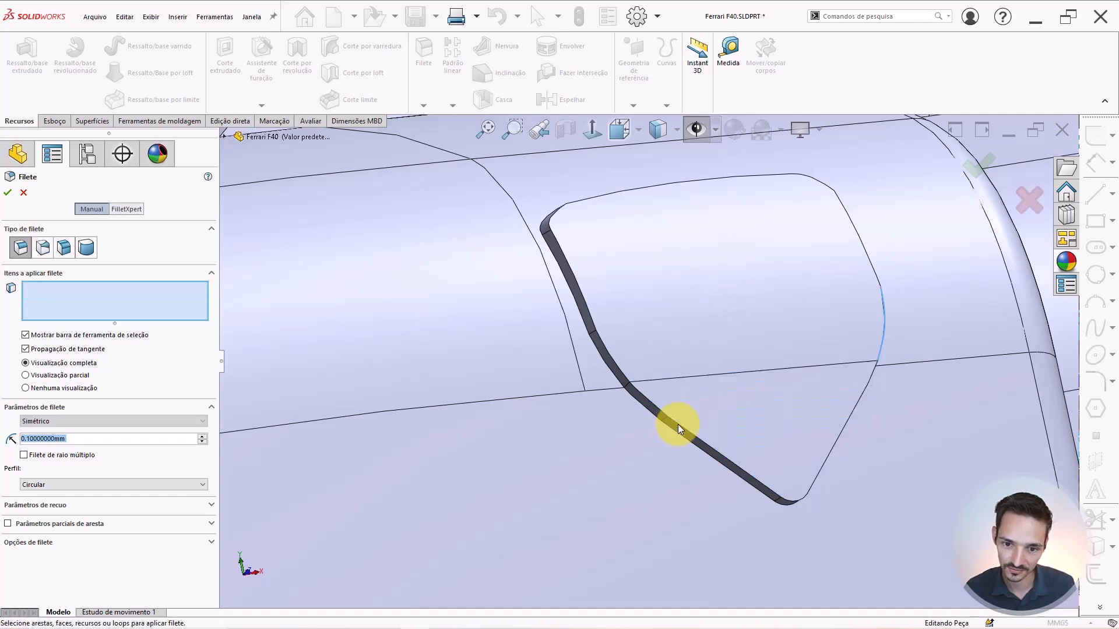
Add the shield piece's lower, adjacent, upper and right-side edges to the fillet.
{"action": "left_click", "coordinate": [649, 397]}
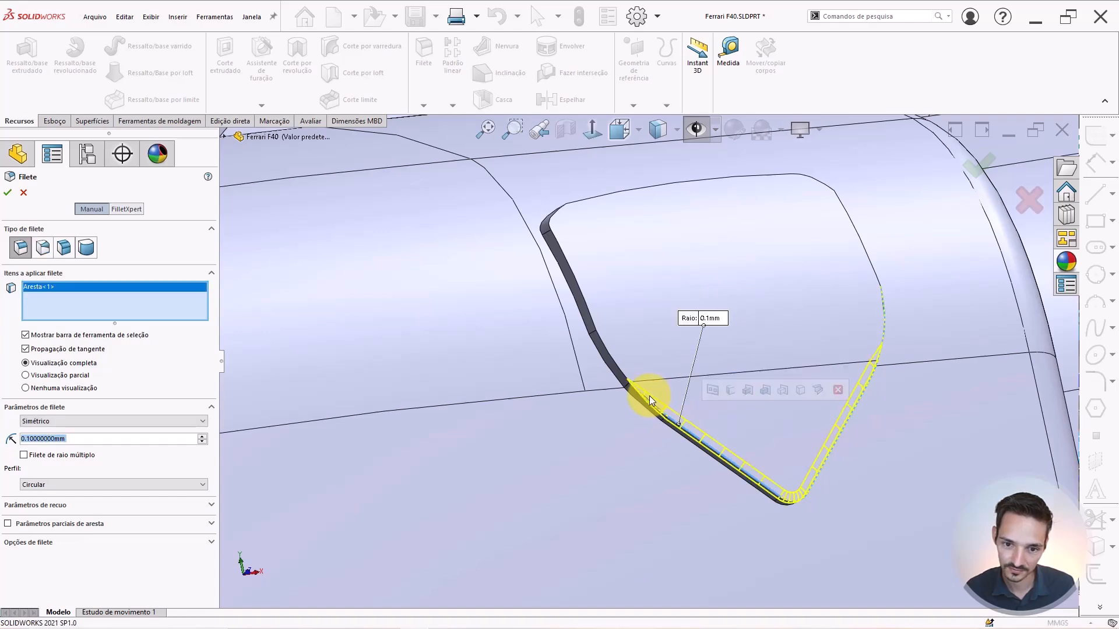
{"action": "left_click", "coordinate": [617, 364]}
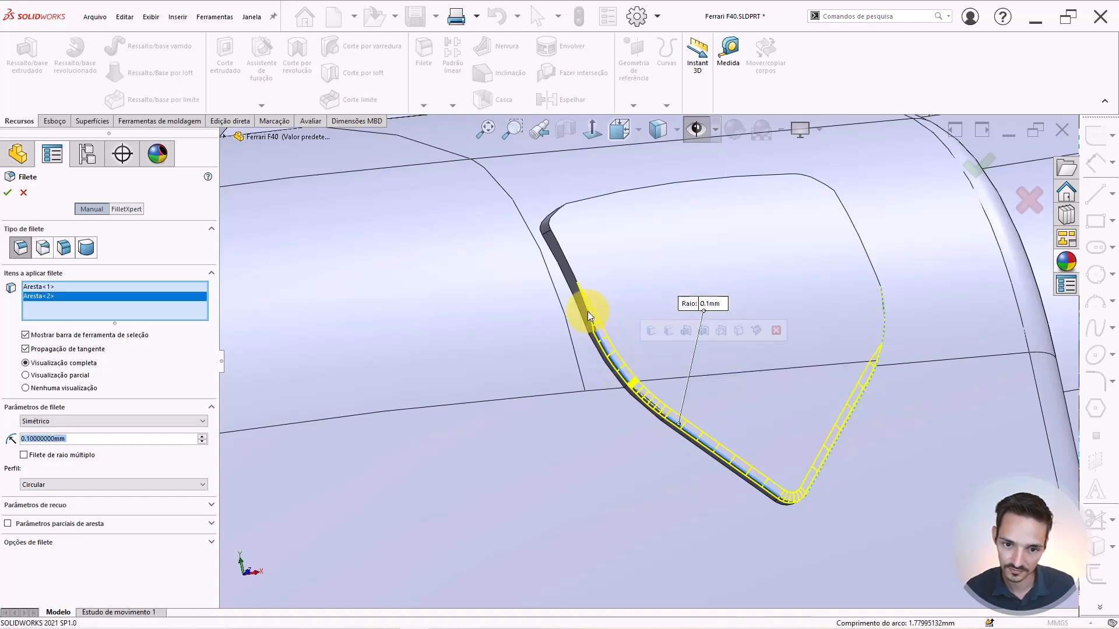
{"action": "left_click", "coordinate": [587, 304]}
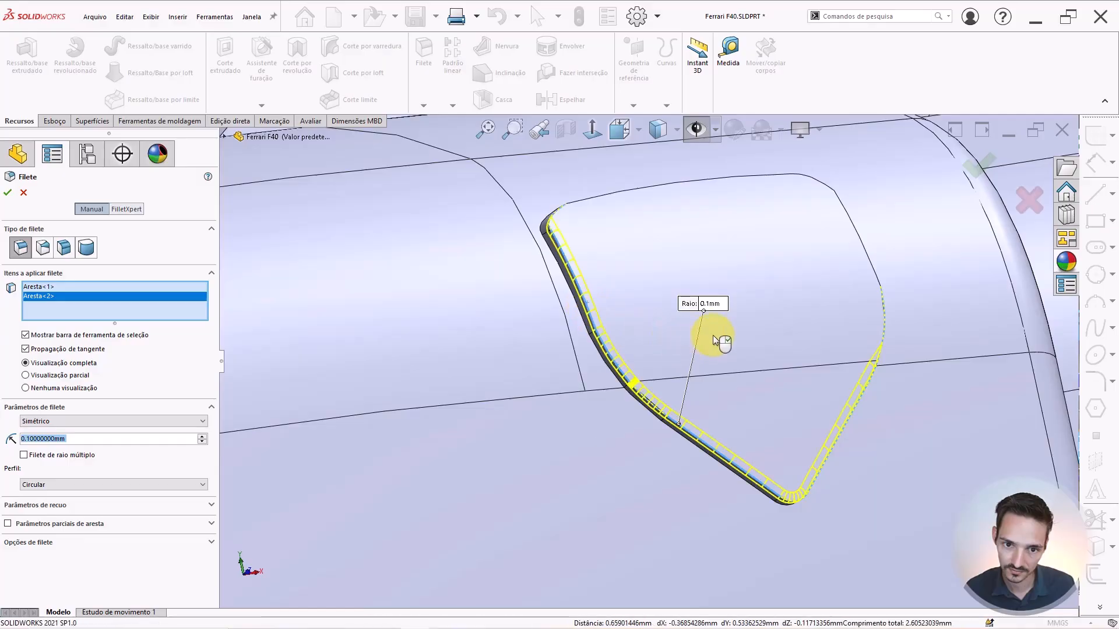
{"action": "middle_click_drag", "start_coordinate": [712, 335], "coordinate": [739, 414]}
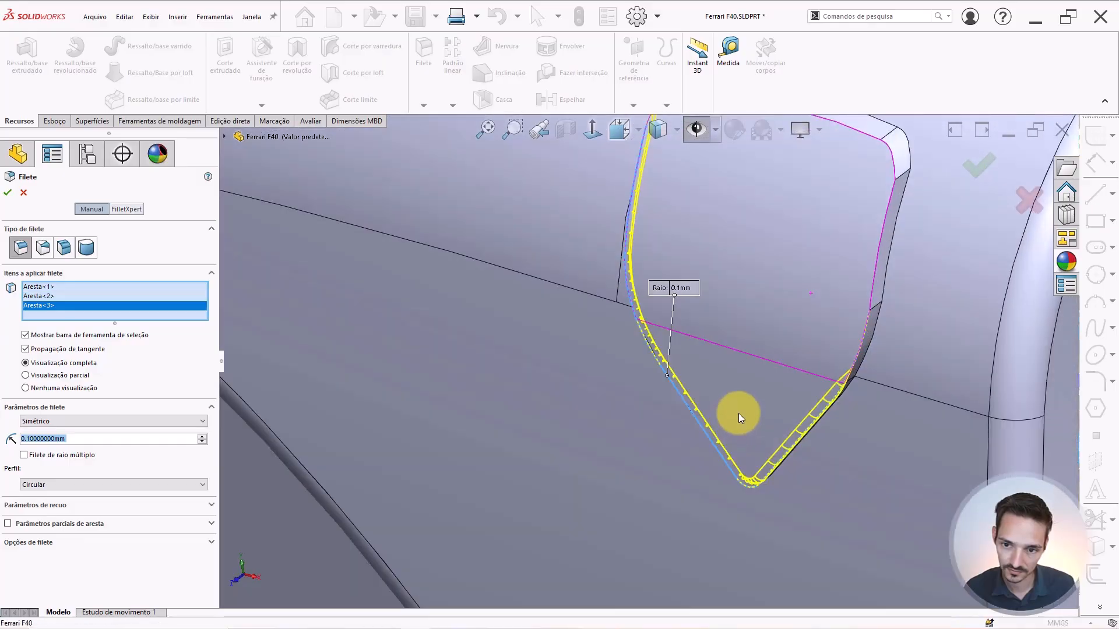
{"action": "left_click", "coordinate": [866, 327]}
{"action": "left_click", "coordinate": [876, 265]}
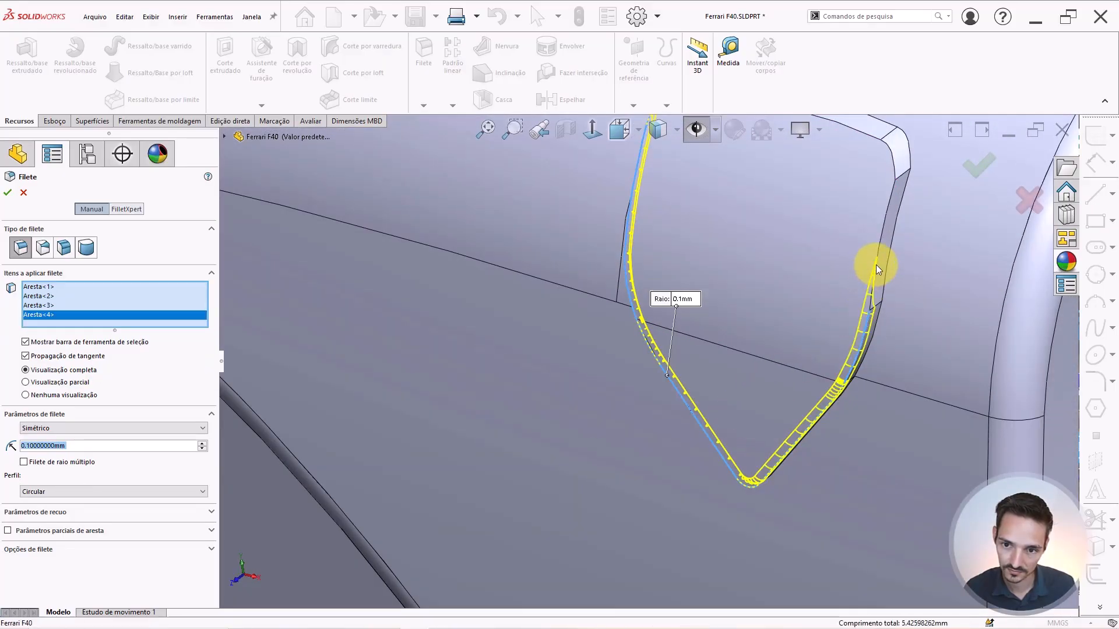
{"action": "middle_click_drag", "start_coordinate": [750, 250], "coordinate": [779, 257]}
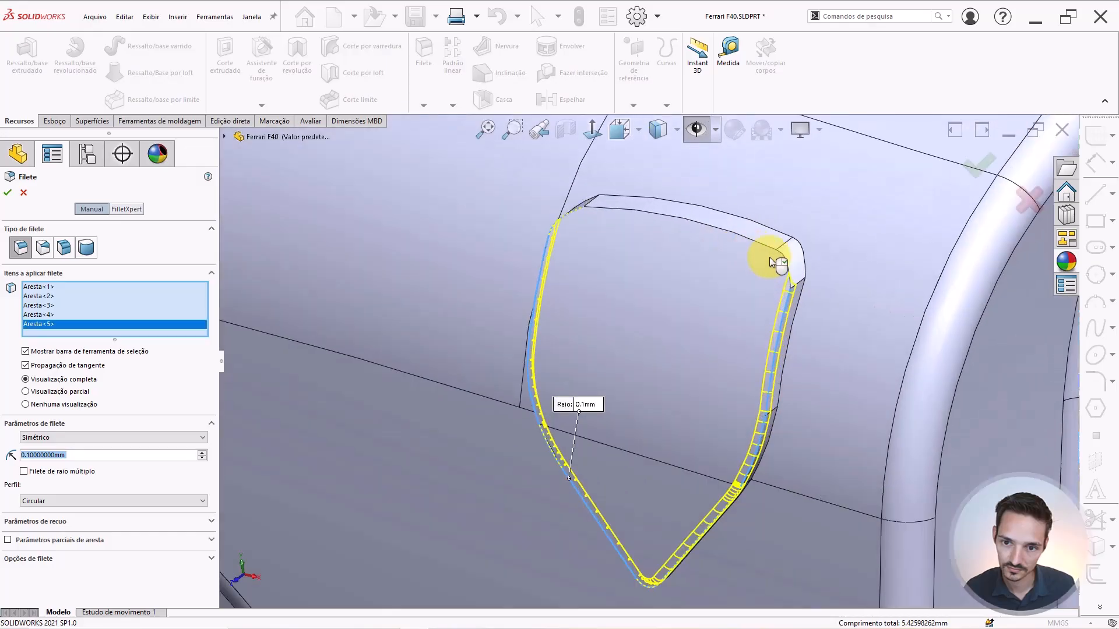
Add the remaining upper corner edges and set the fillet radius to 0.2 mm.
{"action": "left_click", "coordinate": [759, 241]}
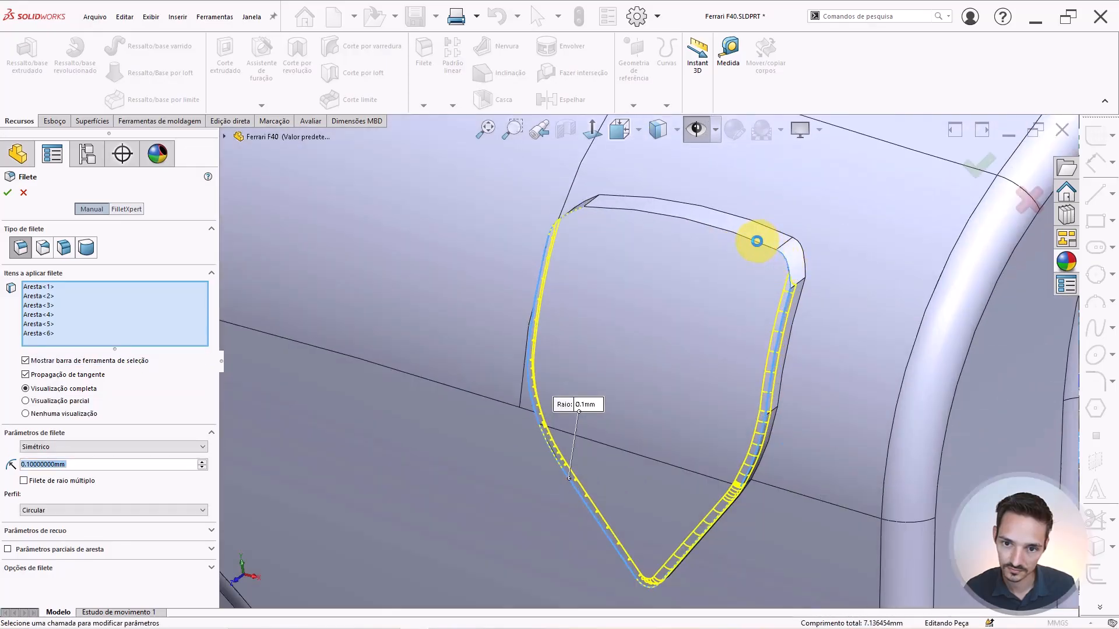
{"action": "left_click", "coordinate": [575, 211]}
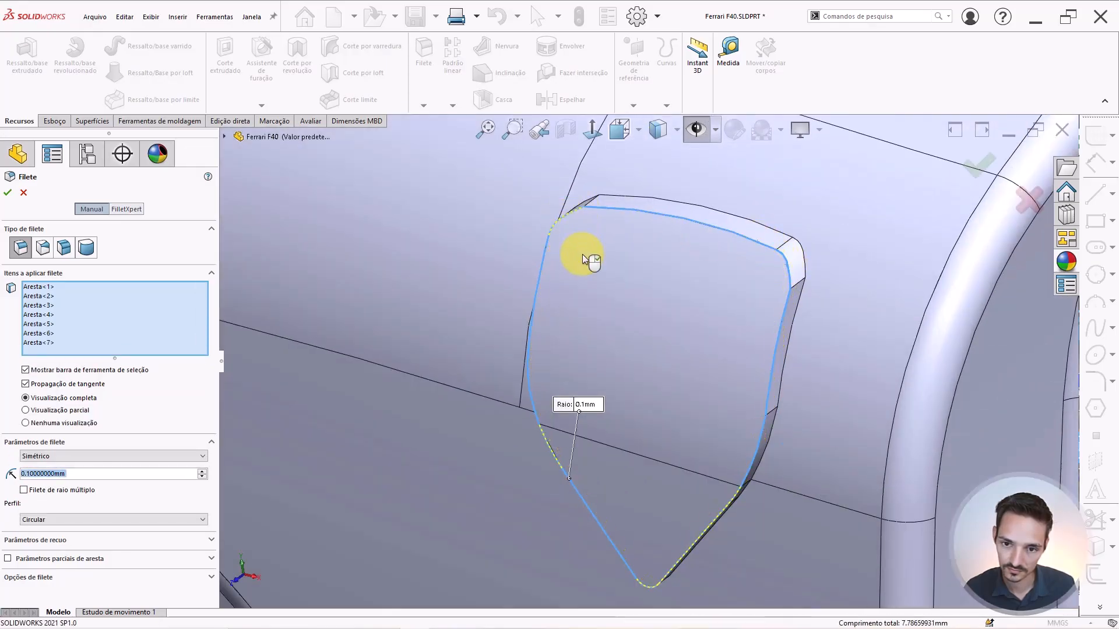
{"action": "middle_click_drag", "start_coordinate": [585, 254], "coordinate": [609, 271]}
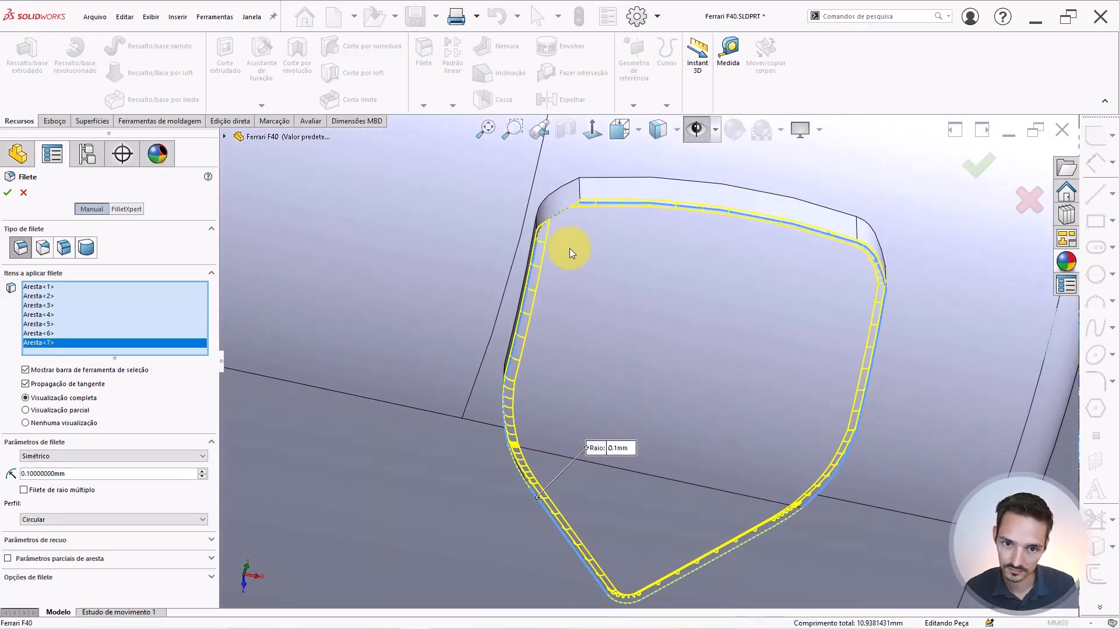
{"action": "left_click", "coordinate": [562, 211]}
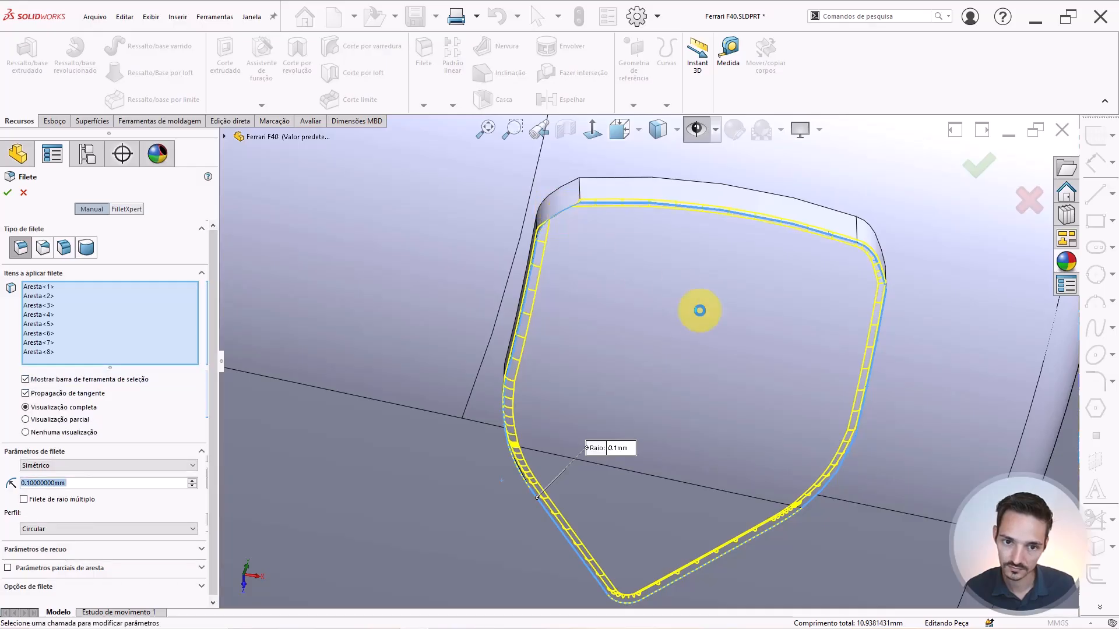
{"action": "middle_click_drag", "start_coordinate": [675, 341], "coordinate": [643, 305]}
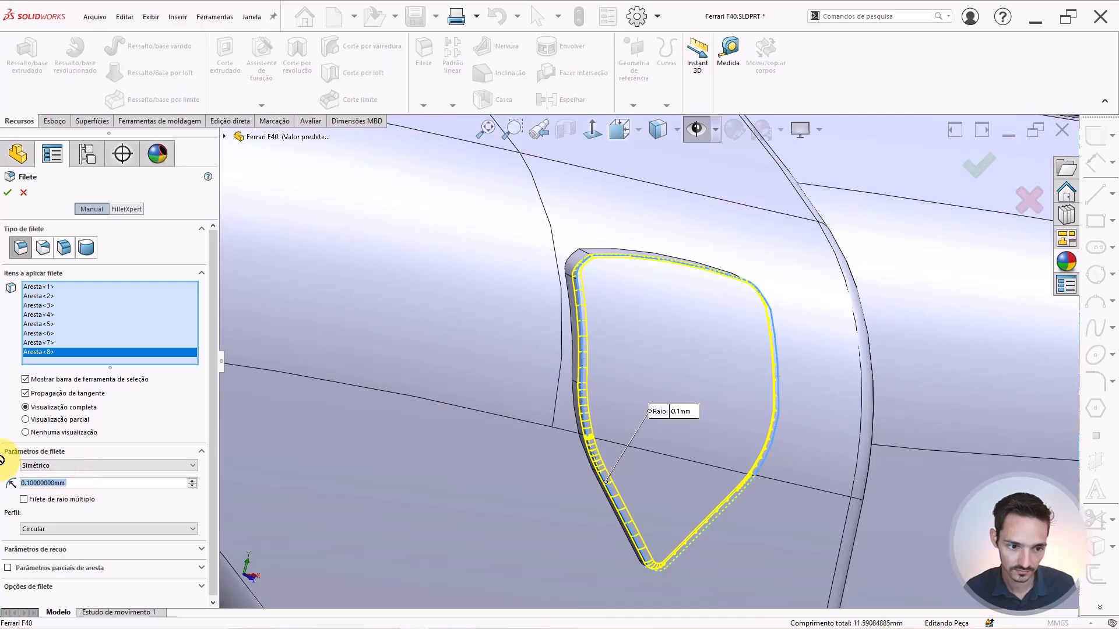
{"action": "type", "text": ".2"}
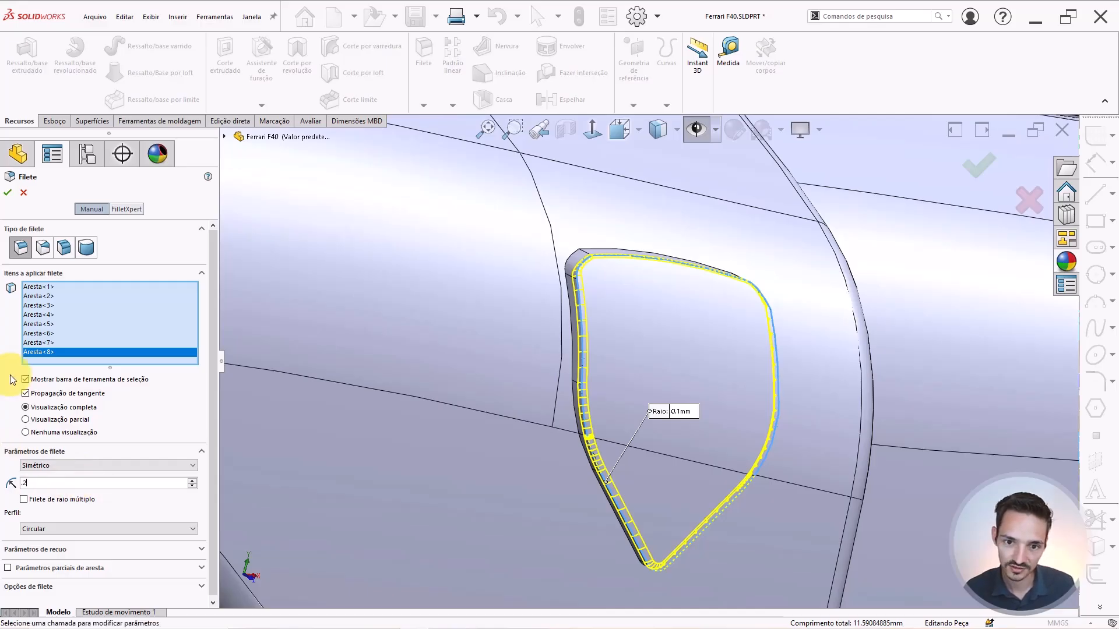
{"action": "key", "text": "Return"}
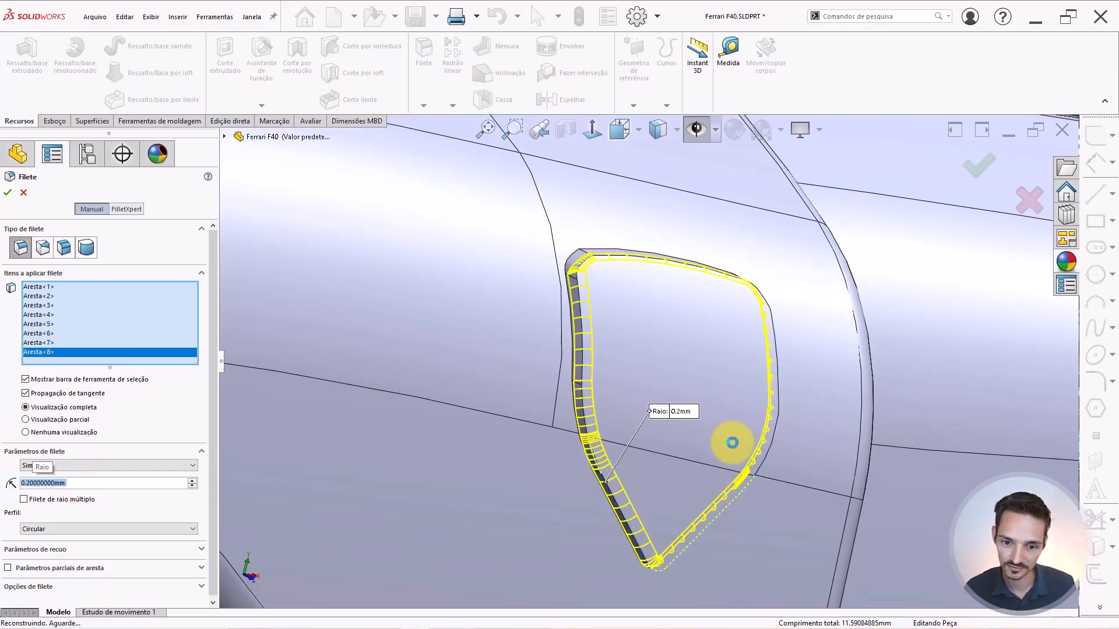
Accept the 0.2 mm fillet and zoom around to review the rounded shield piece.
{"action": "key", "text": "Return"}
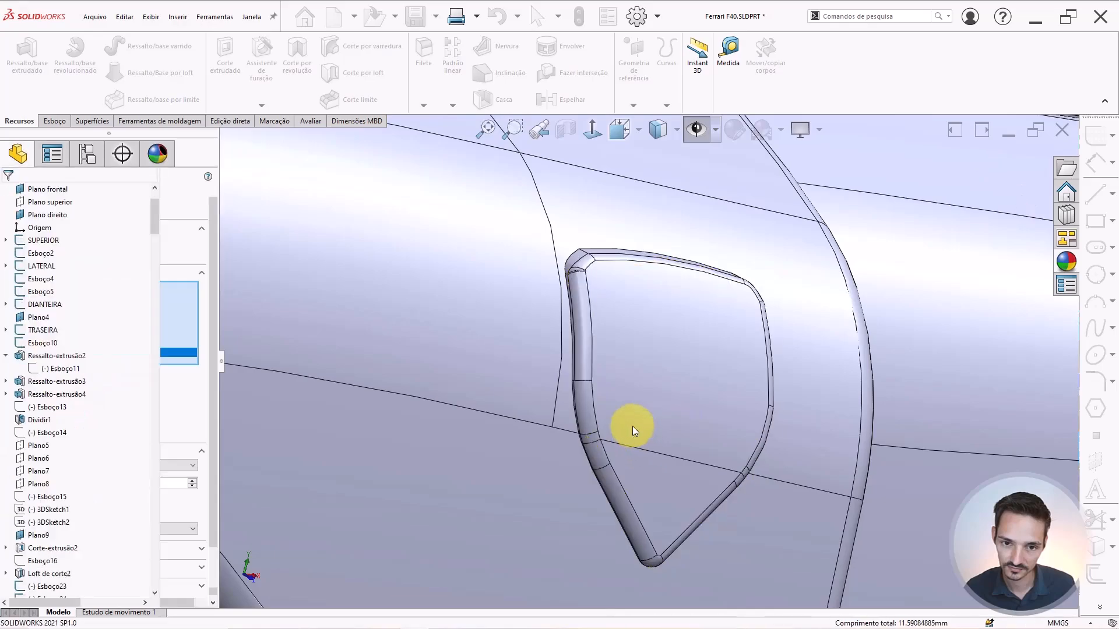
{"action": "scroll", "coordinate": [634, 426], "scroll_direction": "up", "scroll_amount": 6}
{"action": "middle_click_drag", "start_coordinate": [659, 348], "coordinate": [598, 324]}
{"action": "scroll", "coordinate": [644, 358], "scroll_direction": "up", "scroll_amount": 10}
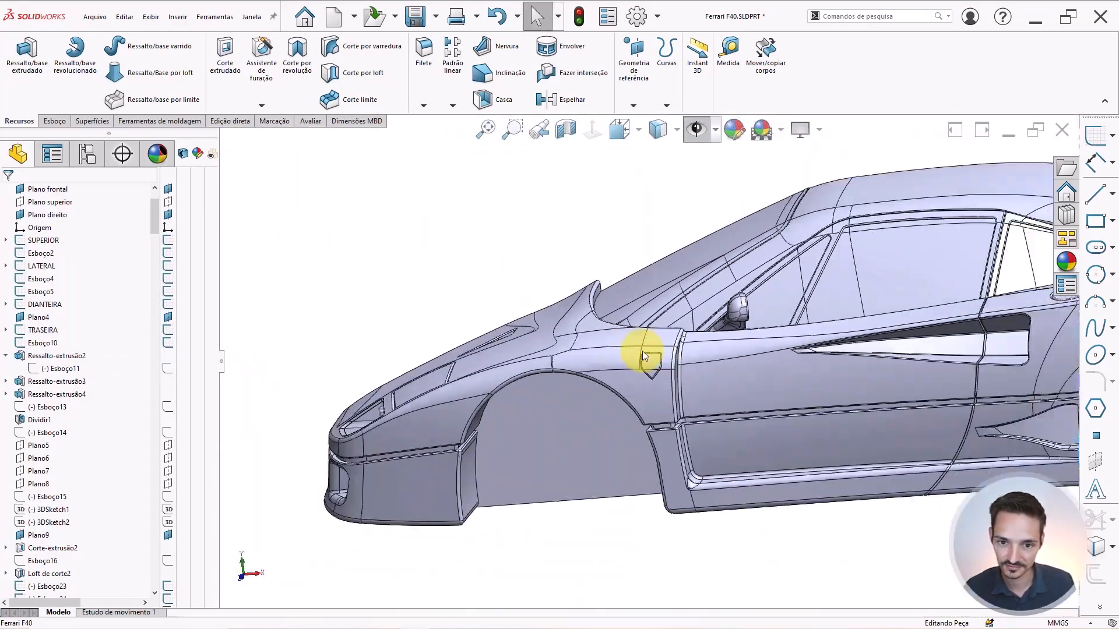
{"action": "scroll", "coordinate": [620, 456], "scroll_direction": "down", "scroll_amount": 8}
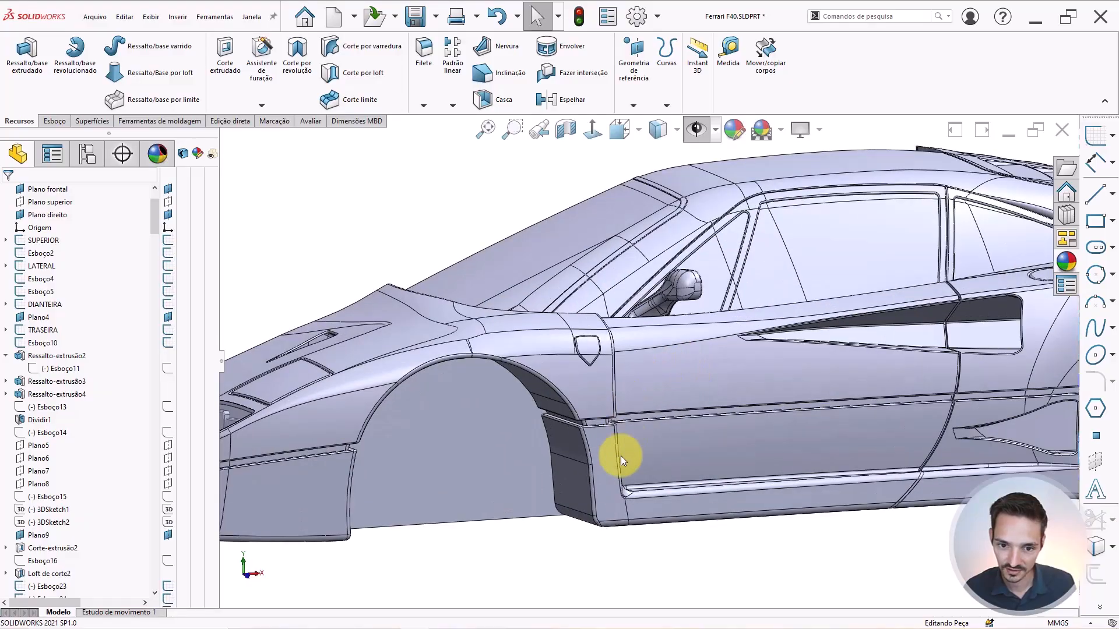
{"action": "scroll", "coordinate": [589, 408], "scroll_direction": "down", "scroll_amount": 3}
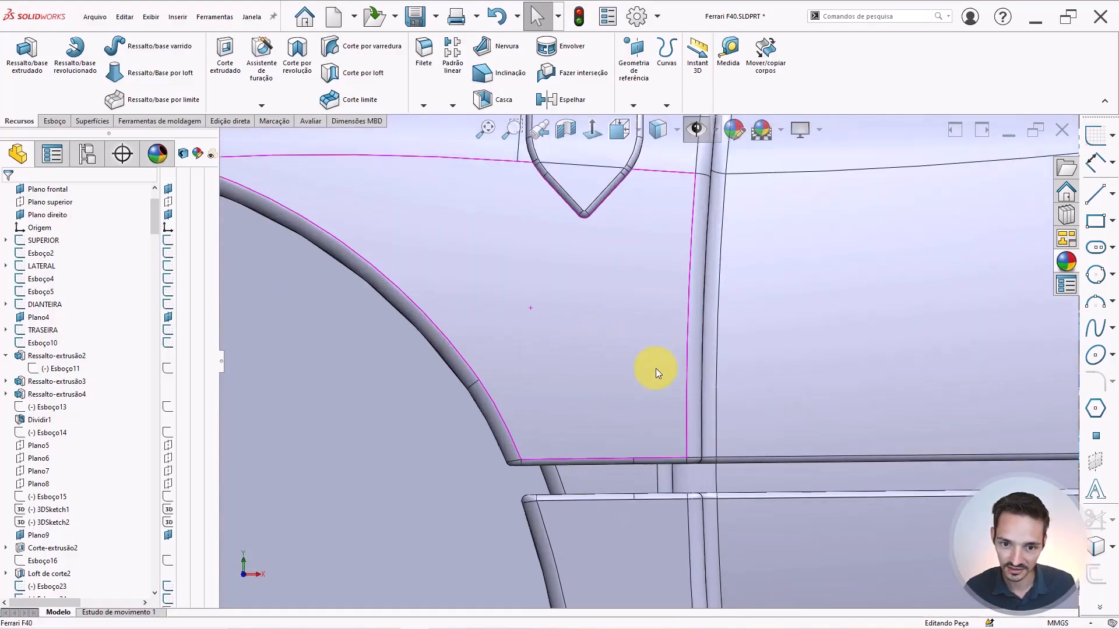
{"action": "scroll", "coordinate": [597, 475], "scroll_direction": "up", "scroll_amount": 3}
{"action": "scroll", "coordinate": [714, 164], "scroll_direction": "up", "scroll_amount": 2}
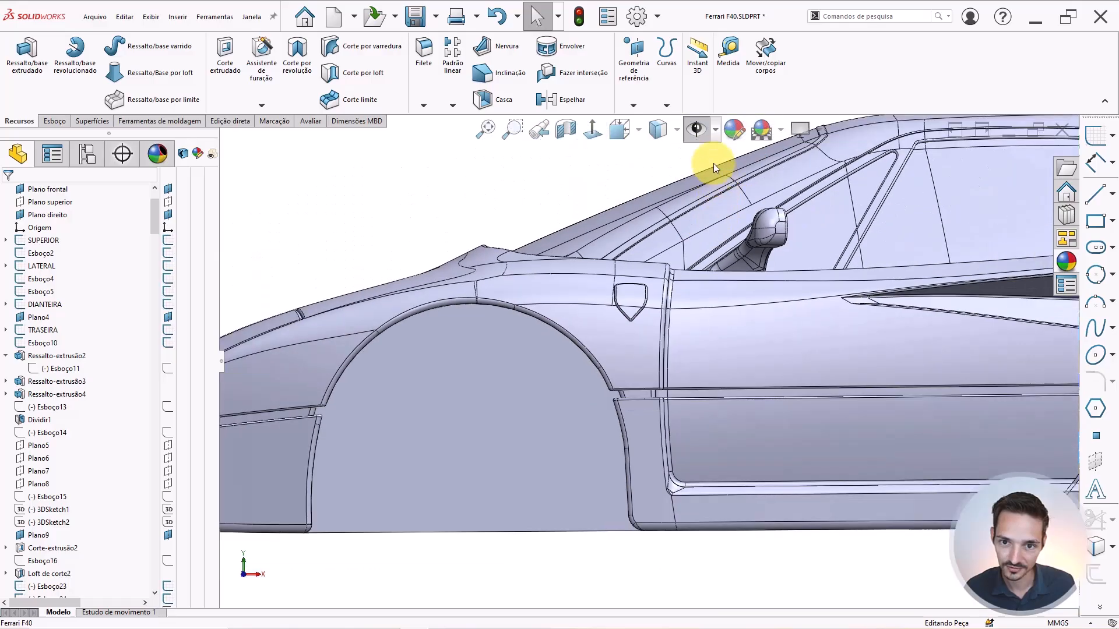
{"action": "scroll", "coordinate": [672, 357], "scroll_direction": "up", "scroll_amount": 8}
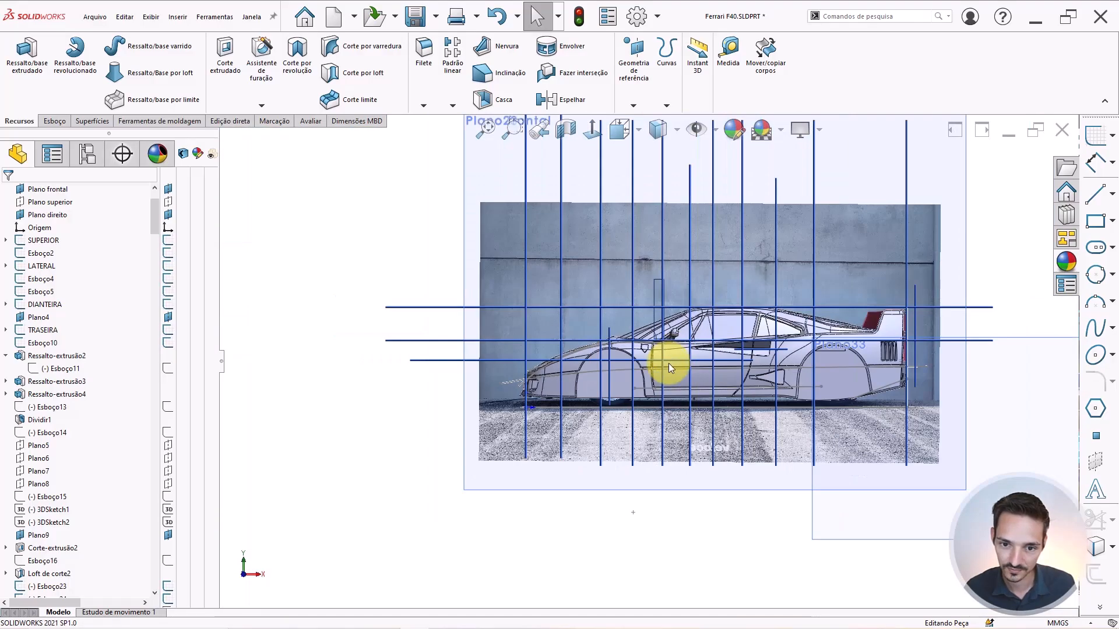
{"action": "scroll", "coordinate": [658, 365], "scroll_direction": "down", "scroll_amount": 1}
Switch to the top view and select the reference plane Plano33 beside the car.
{"action": "mouse_move", "coordinate": [655, 366]}
{"action": "middle_mouse_down"}
{"action": "mouse_move", "coordinate": [644, 609]}
{"action": "mouse_move", "coordinate": [629, 623]}
{"action": "mouse_move", "coordinate": [908, 462]}
{"action": "middle_mouse_up"}
{"action": "key", "text": "ctrl+5"}
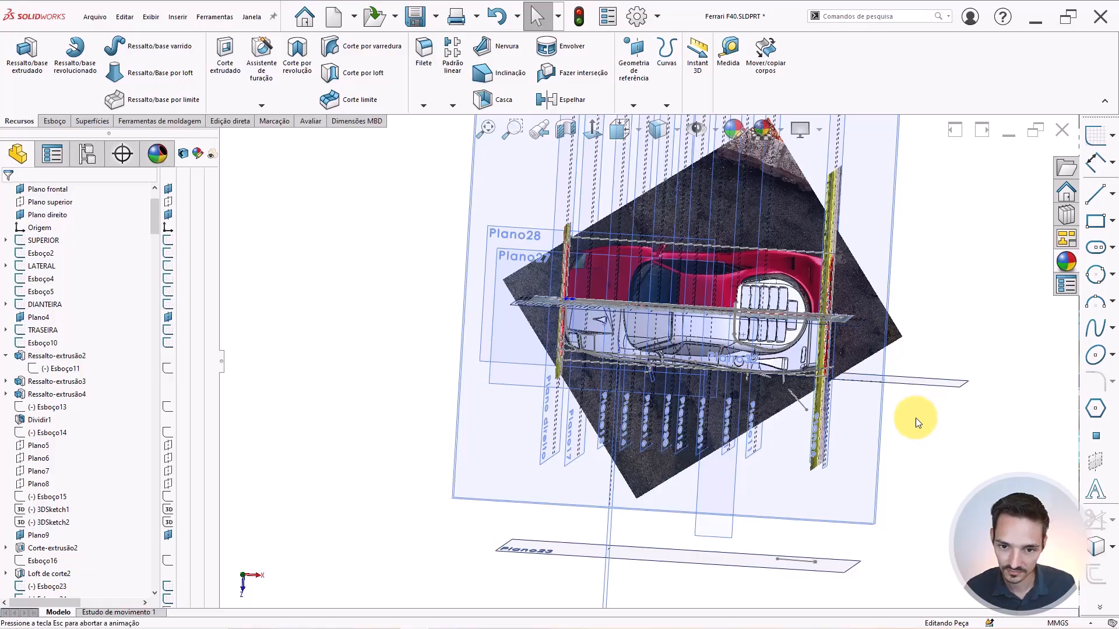
{"action": "left_click", "coordinate": [862, 398]}
{"action": "scroll", "coordinate": [862, 398], "scroll_direction": "down", "scroll_amount": 3}
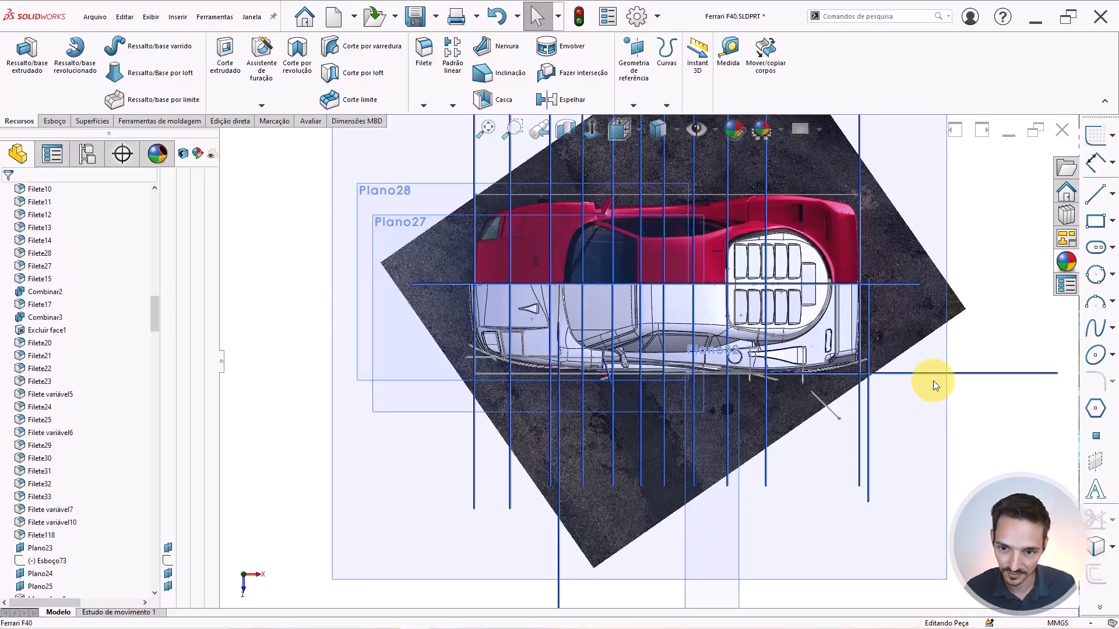
{"action": "left_click", "coordinate": [1007, 373]}
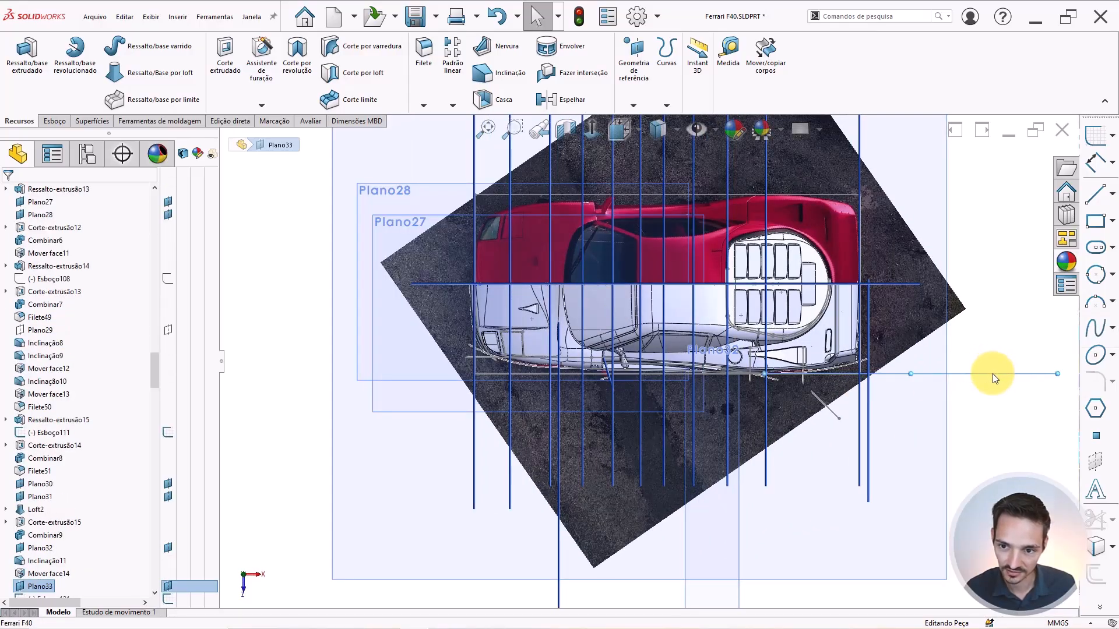
Start a sketch on Plano33, view it normal, and draw a rectangle over the dark bar.
{"action": "left_click", "coordinate": [1038, 345]}
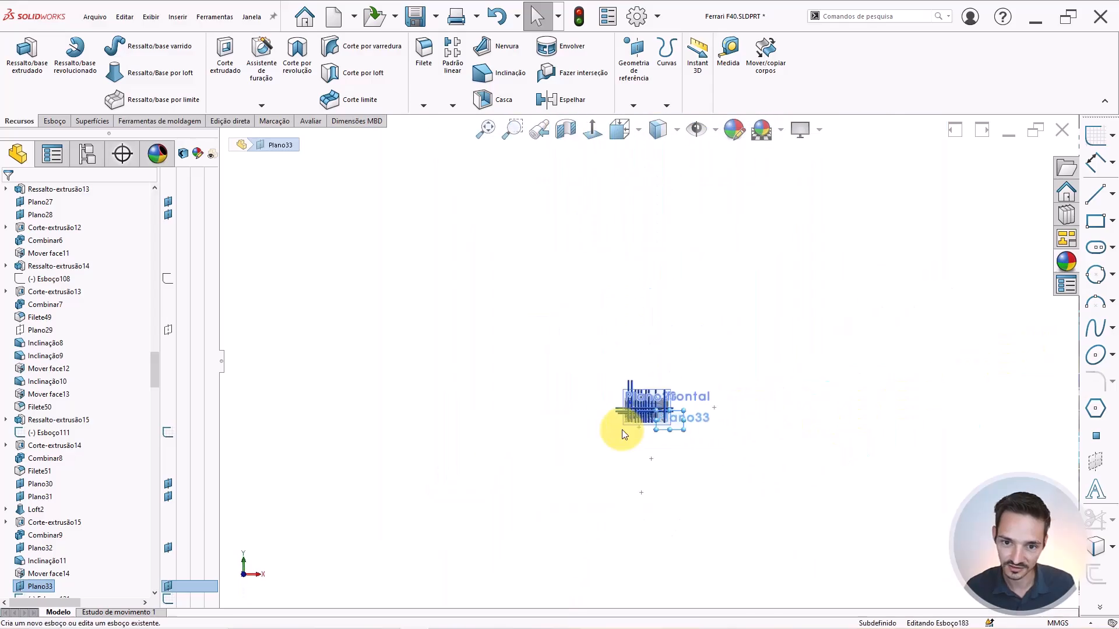
{"action": "scroll", "coordinate": [629, 396], "scroll_direction": "down", "scroll_amount": 10}
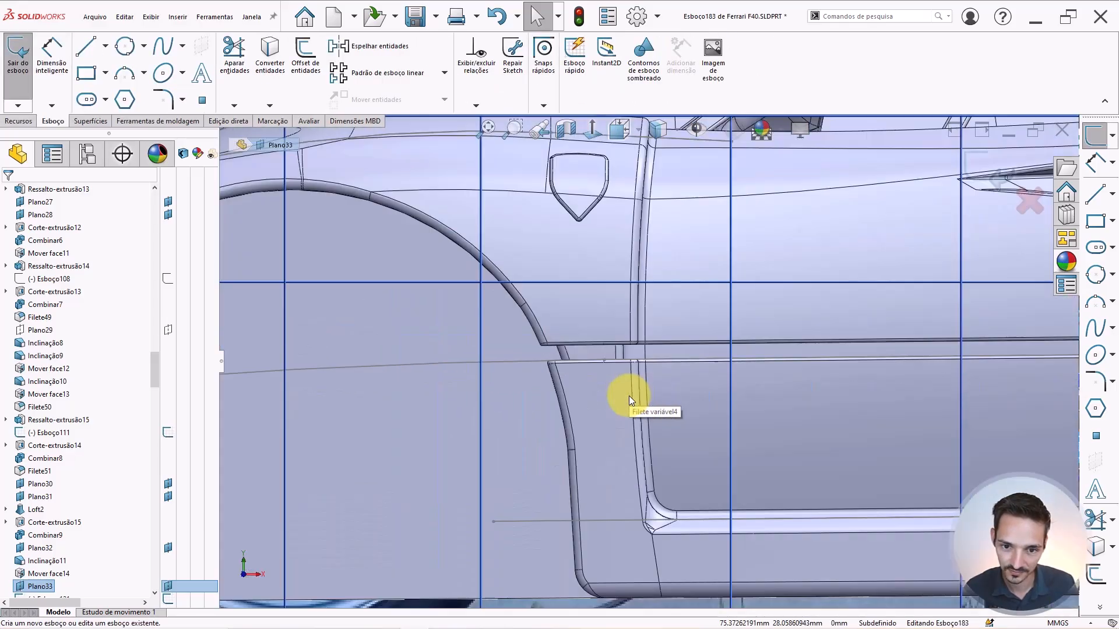
{"action": "left_click", "coordinate": [656, 129]}
{"action": "left_click", "coordinate": [652, 264]}
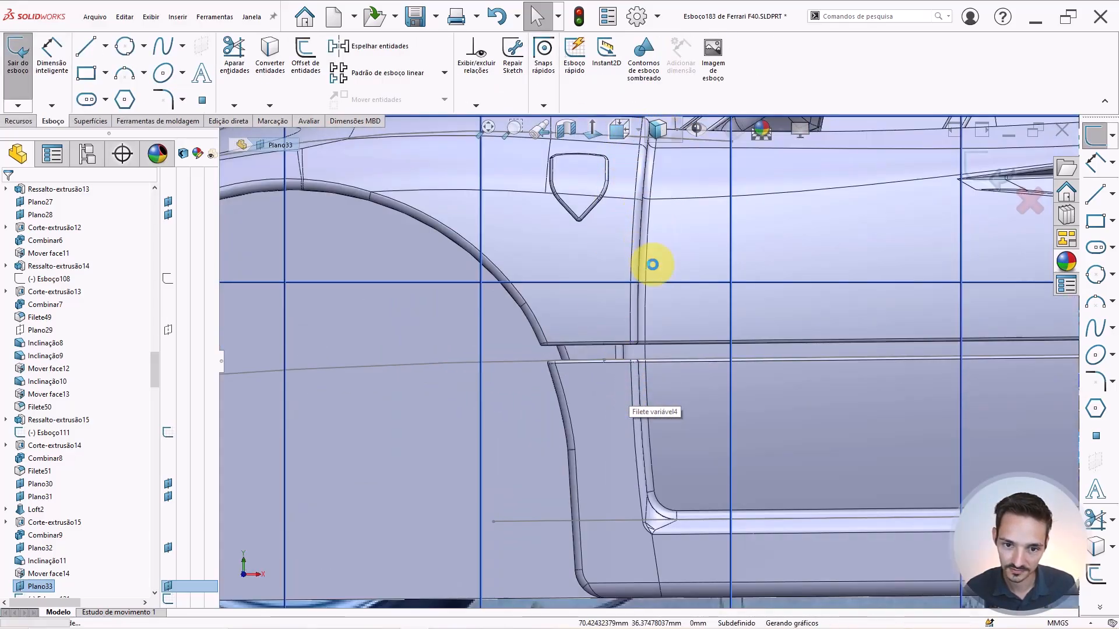
{"action": "scroll", "coordinate": [594, 314], "scroll_direction": "down", "scroll_amount": 5}
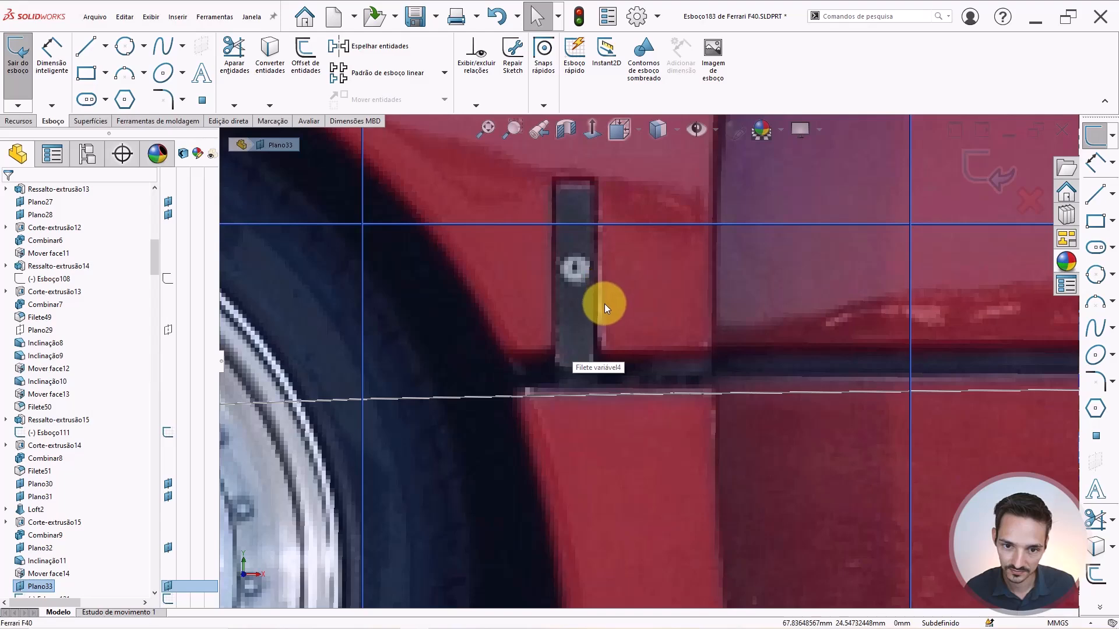
{"action": "right_click_drag", "start_coordinate": [606, 286], "coordinate": [634, 329]}
{"action": "scroll", "coordinate": [599, 255], "scroll_direction": "up", "scroll_amount": 2}
{"action": "scroll", "coordinate": [600, 256], "scroll_direction": "down", "scroll_amount": 2}
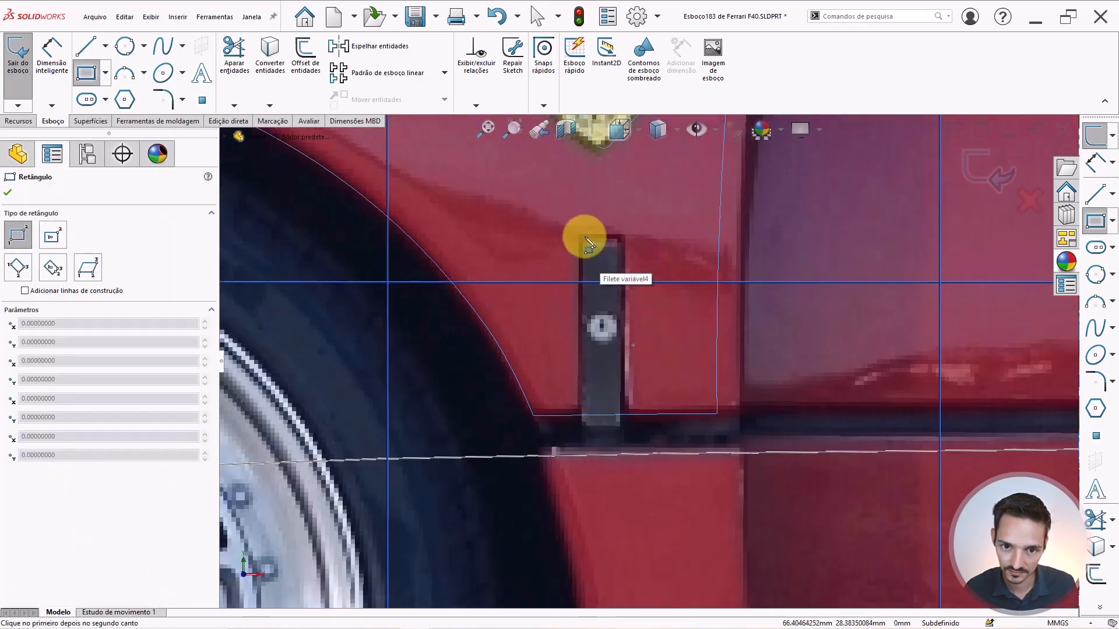
{"action": "left_click_drag", "start_coordinate": [587, 241], "coordinate": [623, 430]}
{"action": "key", "text": "Escape"}
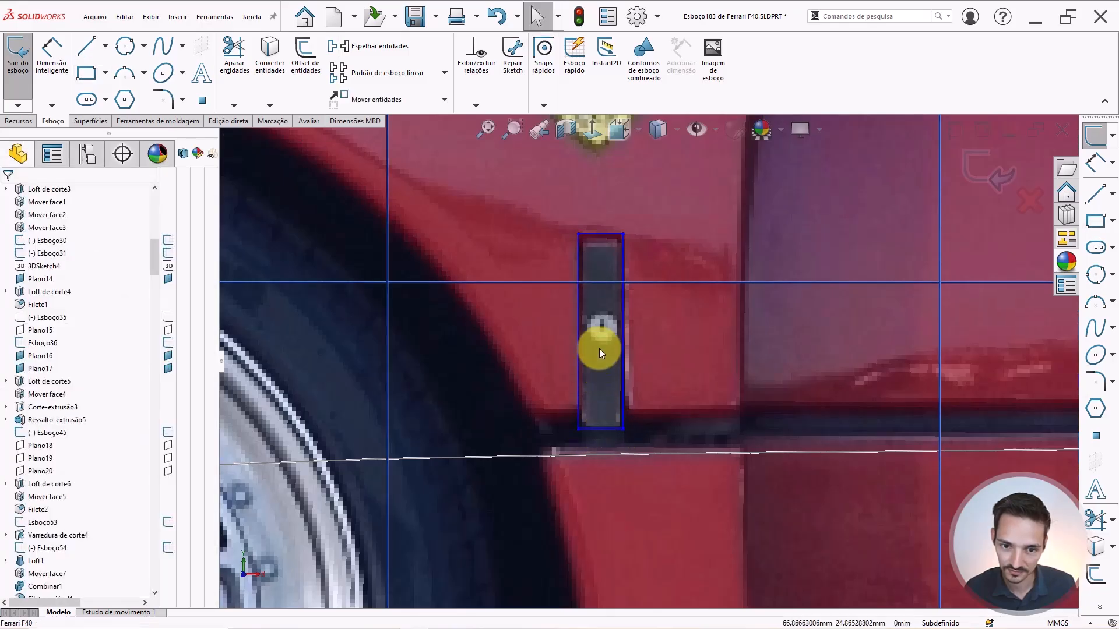
Dimension the rectangle's bottom line to 1.4 mm width.
{"action": "left_click", "coordinate": [588, 427]}
{"action": "key", "text": "d"}
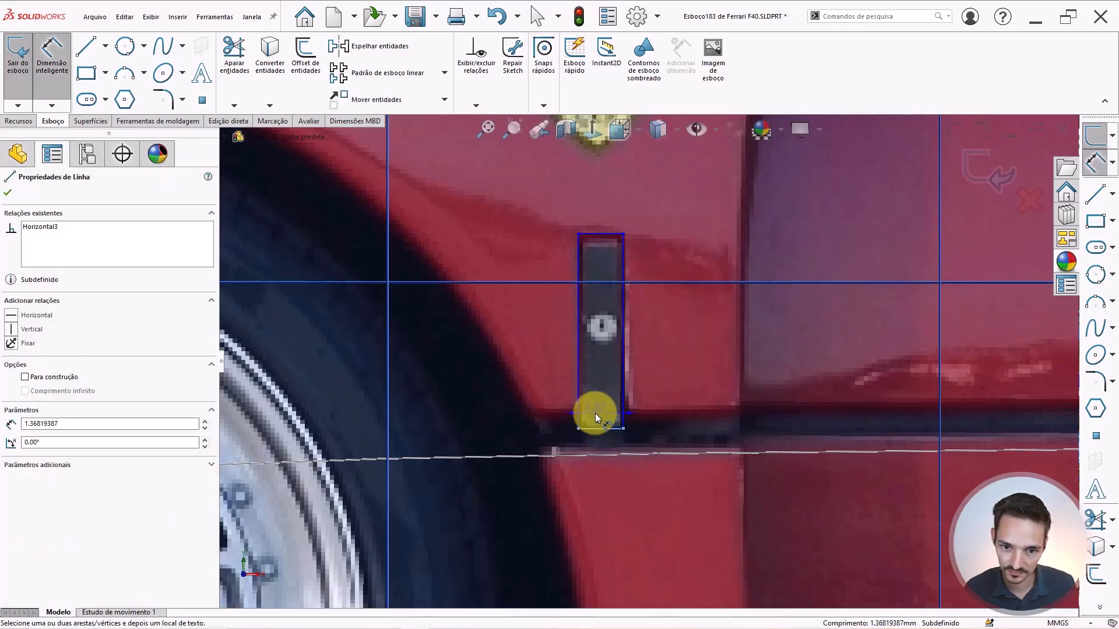
{"action": "left_click", "coordinate": [582, 376]}
{"action": "type", "text": "1.4"}
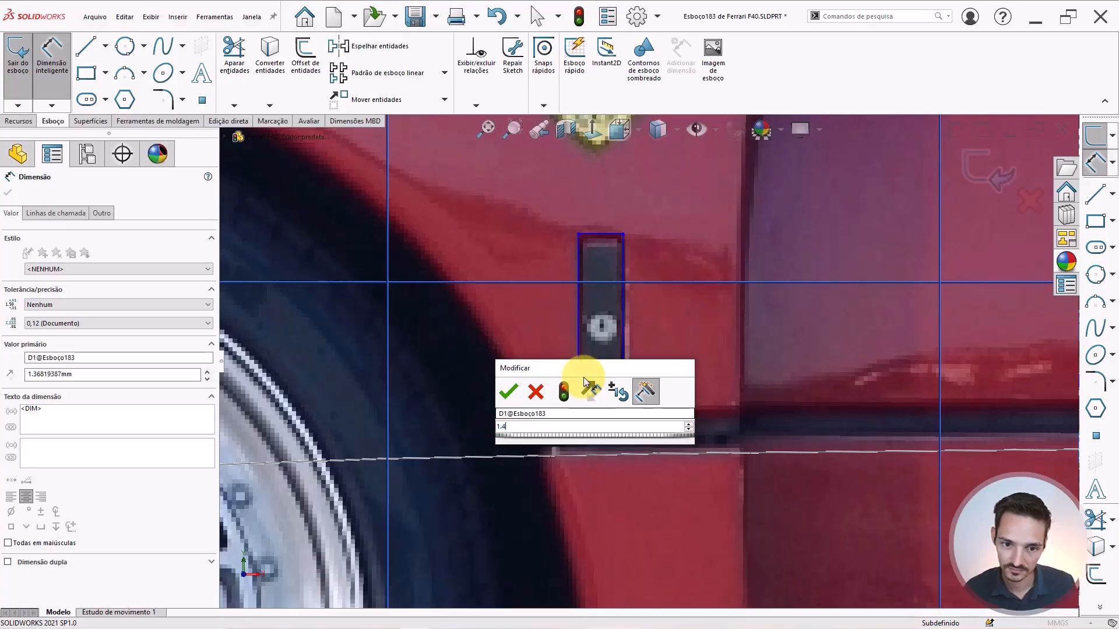
{"action": "key", "text": "Return"}
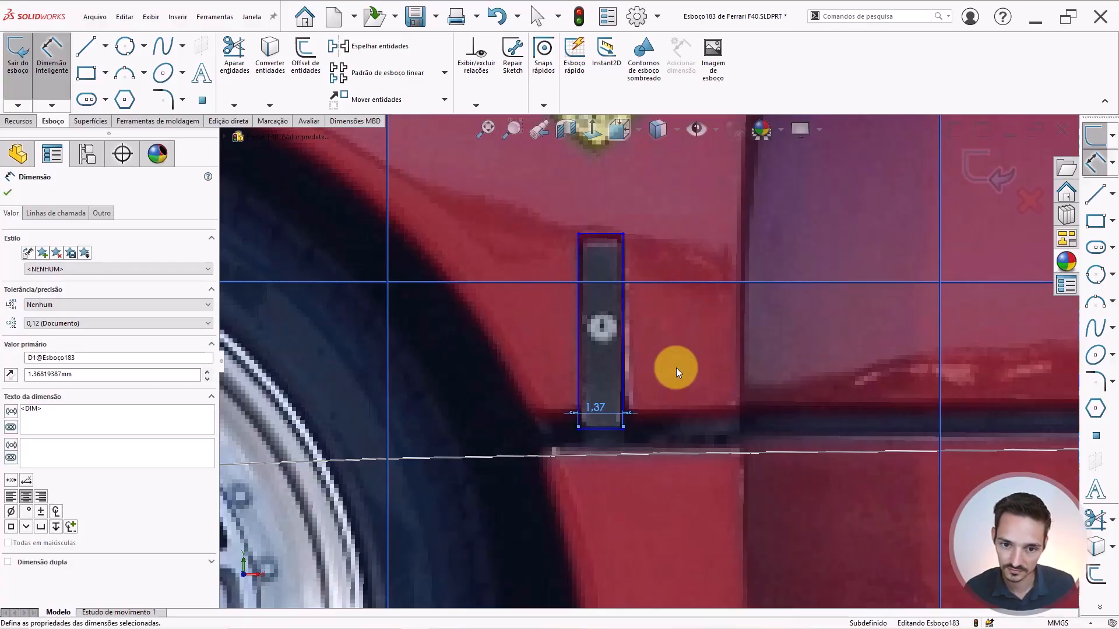
{"action": "key", "text": "Escape"}
Hide the photo and drag the rectangle's bottom edge down onto the recess's lower edge.
{"action": "scroll", "coordinate": [666, 388], "scroll_direction": "down", "scroll_amount": 2}
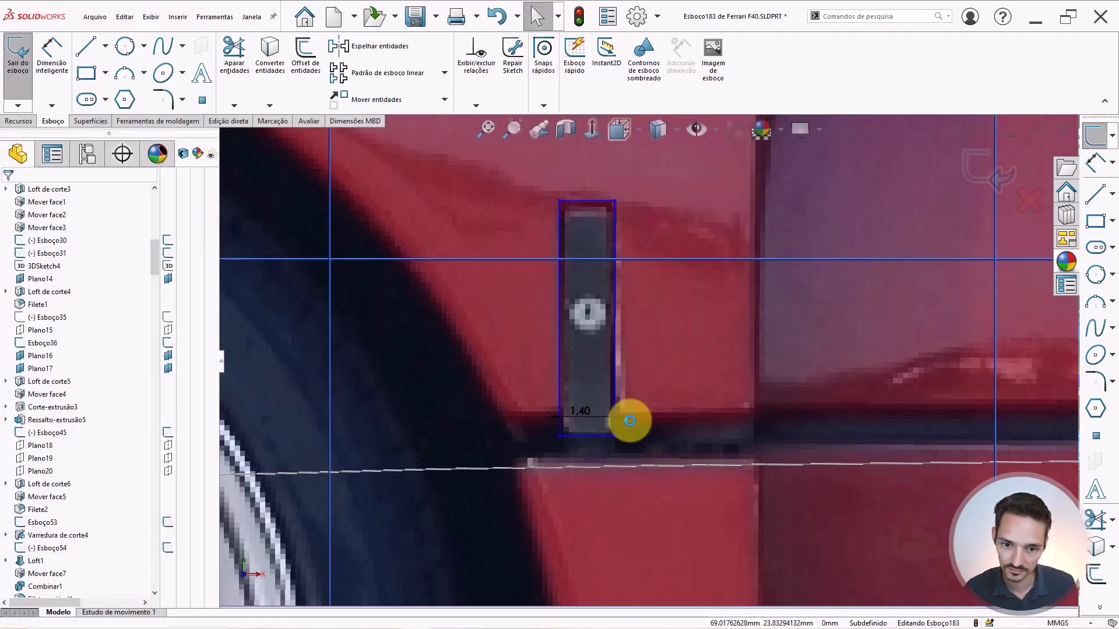
{"action": "left_click_drag", "start_coordinate": [599, 434], "coordinate": [585, 456]}
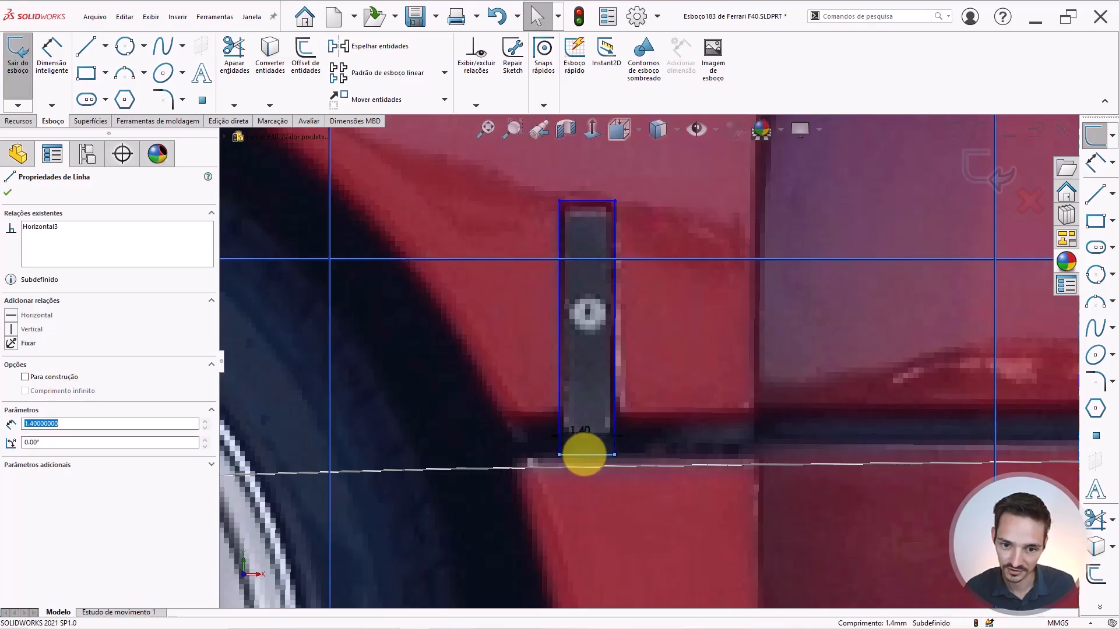
{"action": "left_click", "coordinate": [666, 129]}
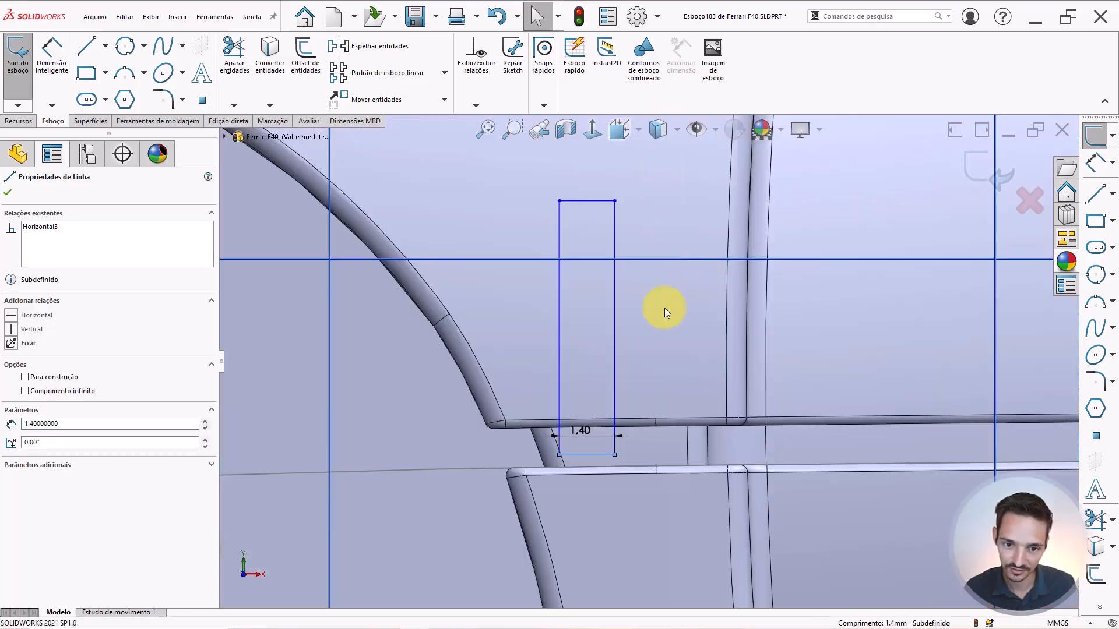
{"action": "scroll", "coordinate": [596, 448], "scroll_direction": "down", "scroll_amount": 3}
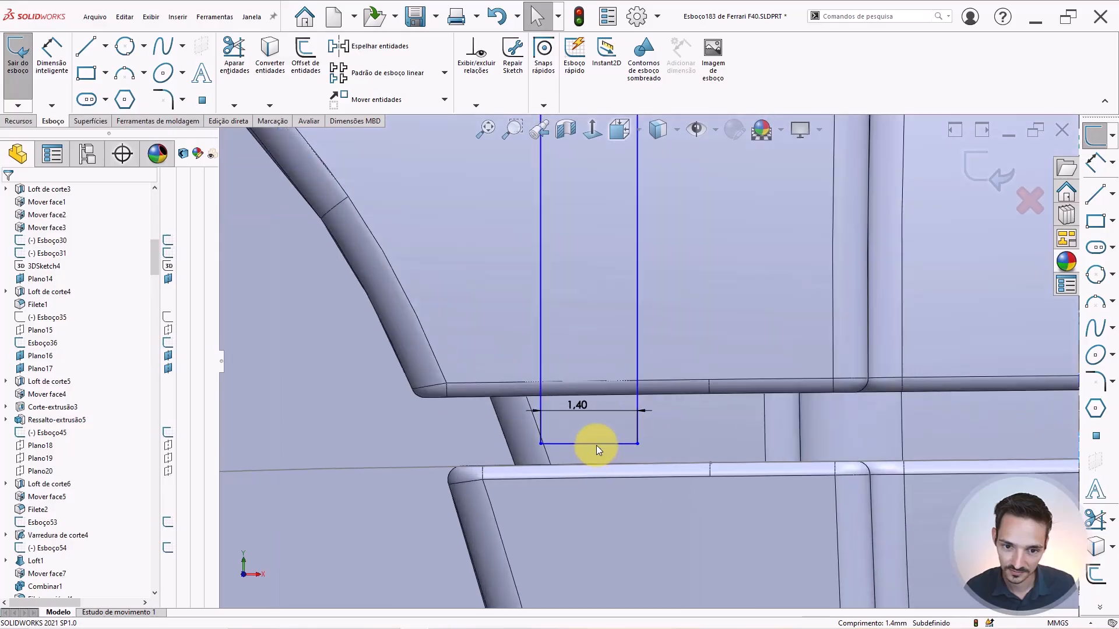
{"action": "left_click_drag", "start_coordinate": [595, 447], "coordinate": [594, 457]}
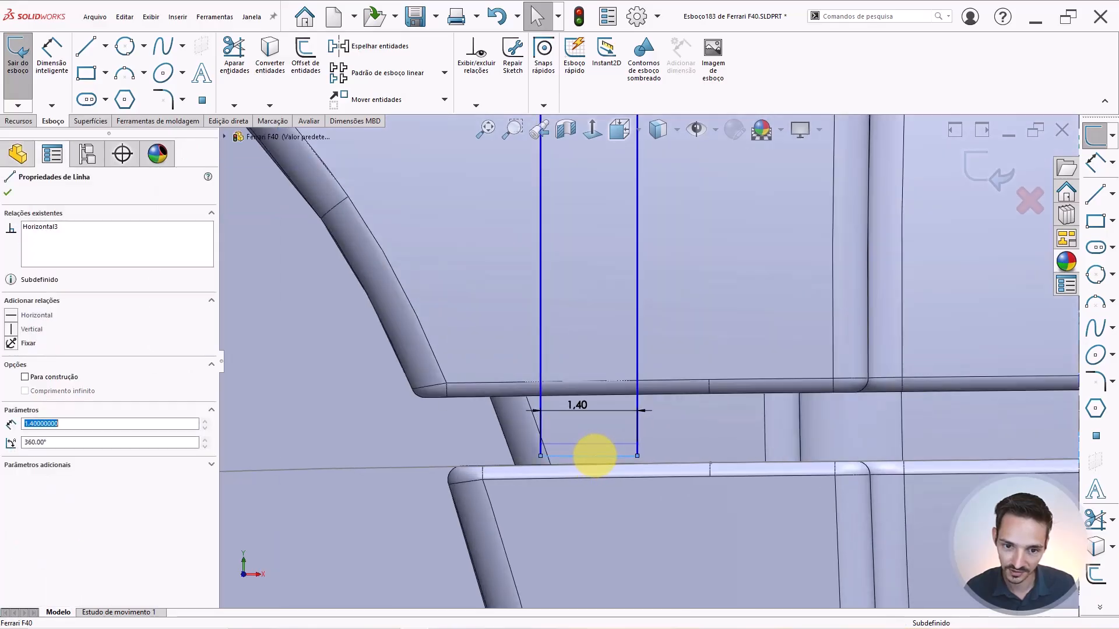
{"action": "scroll", "coordinate": [598, 443], "scroll_direction": "up", "scroll_amount": 4}
{"action": "key", "text": "Escape"}
{"action": "scroll", "coordinate": [628, 318], "scroll_direction": "up", "scroll_amount": 3}
{"action": "scroll", "coordinate": [627, 318], "scroll_direction": "down", "scroll_amount": 1}
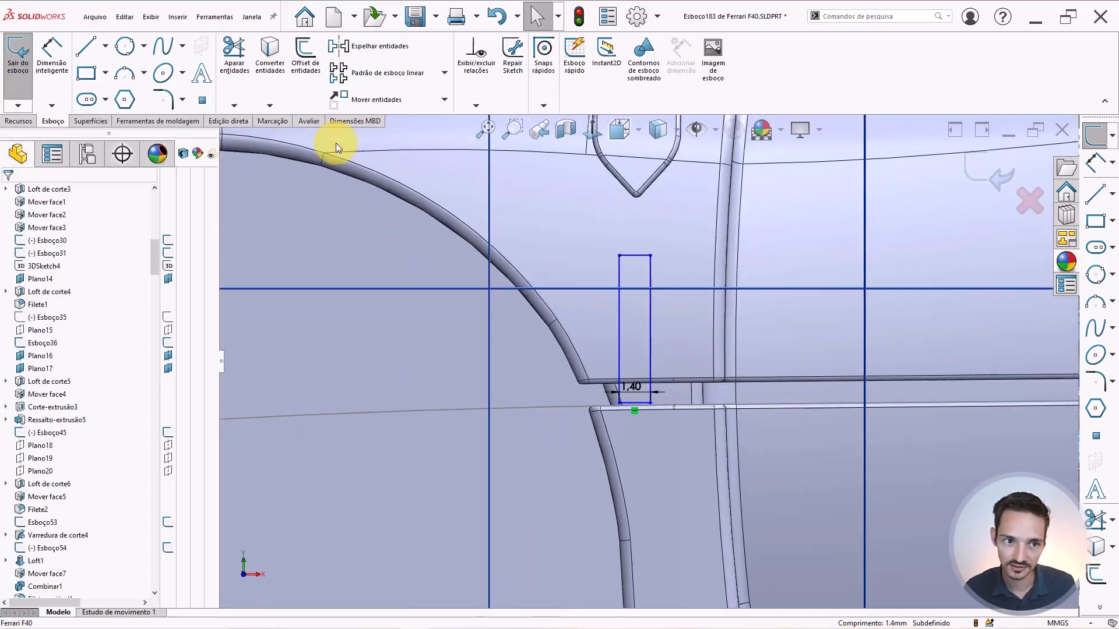
{"action": "left_click", "coordinate": [19, 121]}
Start an Extruded Cut from the rectangle and orbit to check its preview.
{"action": "left_click", "coordinate": [229, 64]}
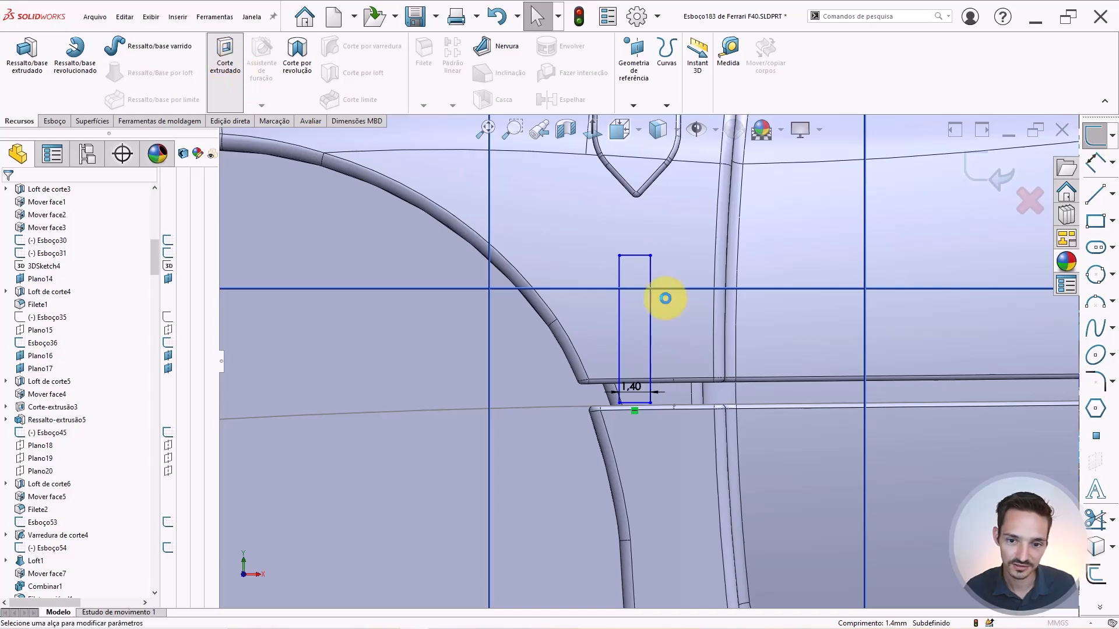
{"action": "scroll", "coordinate": [661, 345], "scroll_direction": "up", "scroll_amount": 4}
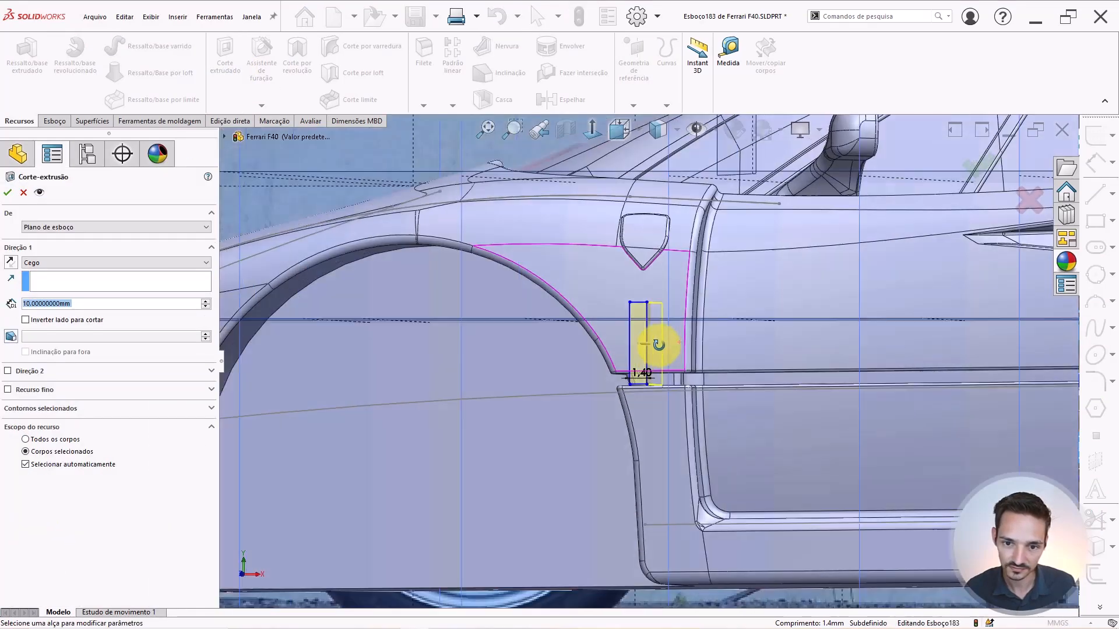
{"action": "mouse_move", "coordinate": [659, 345]}
{"action": "middle_mouse_down"}
{"action": "mouse_move", "coordinate": [634, 343]}
{"action": "mouse_move", "coordinate": [673, 356]}
{"action": "middle_mouse_up"}
{"action": "scroll", "coordinate": [673, 355], "scroll_direction": "down", "scroll_amount": 6}
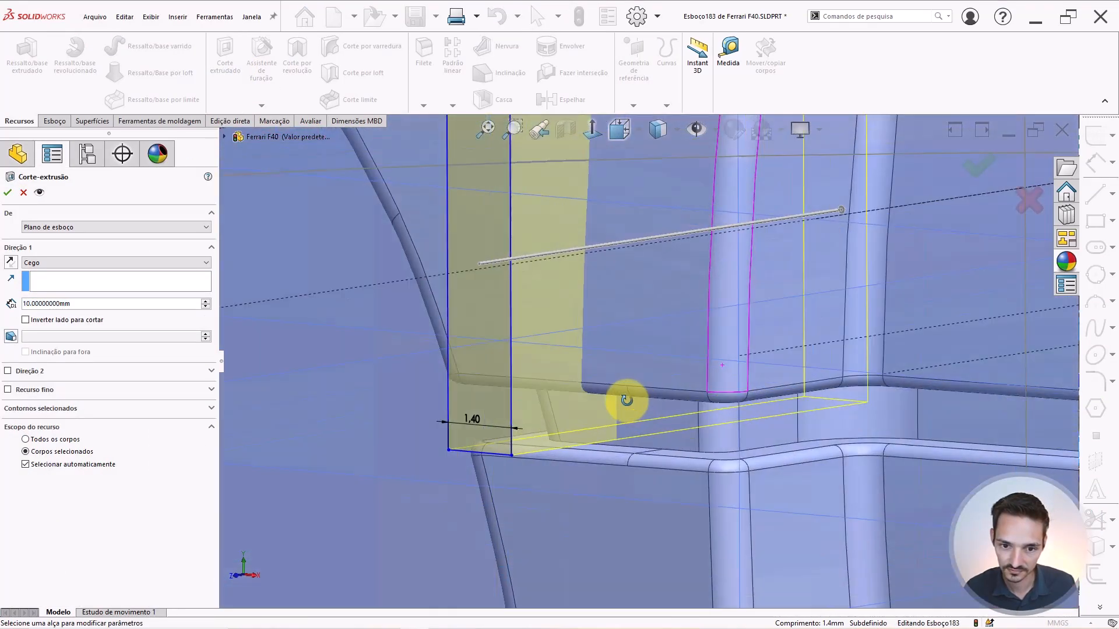
{"action": "scroll", "coordinate": [626, 402], "scroll_direction": "down", "scroll_amount": 4}
{"action": "scroll", "coordinate": [622, 373], "scroll_direction": "up", "scroll_amount": 4}
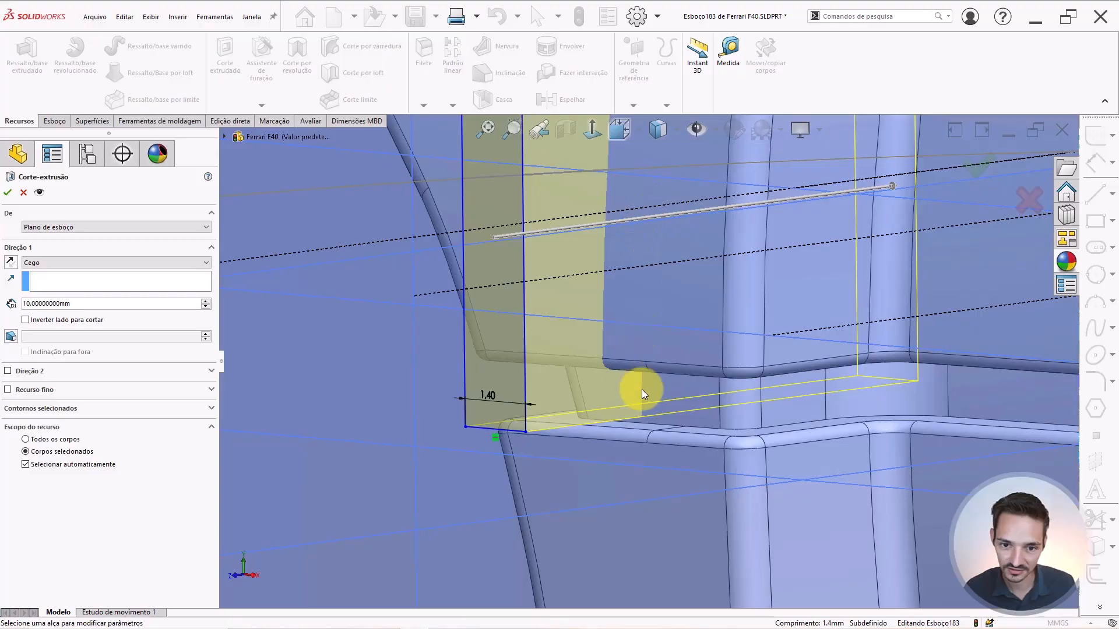
{"action": "scroll", "coordinate": [642, 389], "scroll_direction": "down", "scroll_amount": 2}
{"action": "middle_click_drag", "start_coordinate": [662, 395], "coordinate": [683, 396]}
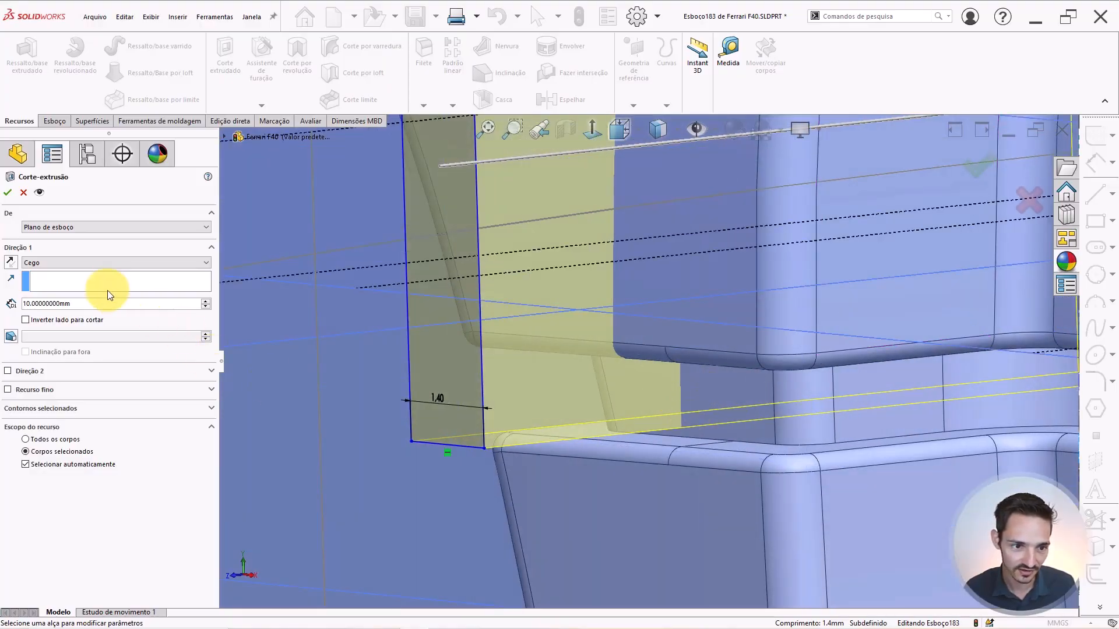
Try cut depths of 5 and 3 mm, settling on a 2.5 mm blind depth.
{"action": "left_click_drag", "start_coordinate": [102, 303], "coordinate": [3, 282]}
{"action": "type", "text": "5"}
{"action": "key", "text": "Return"}
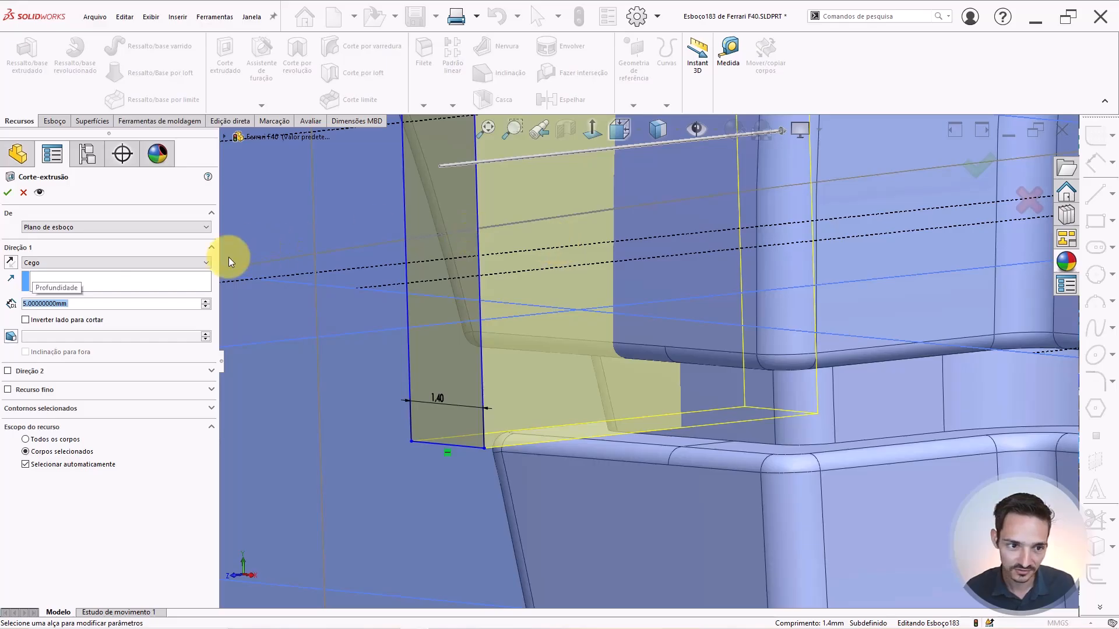
{"action": "type", "text": "3"}
{"action": "key", "text": "Return"}
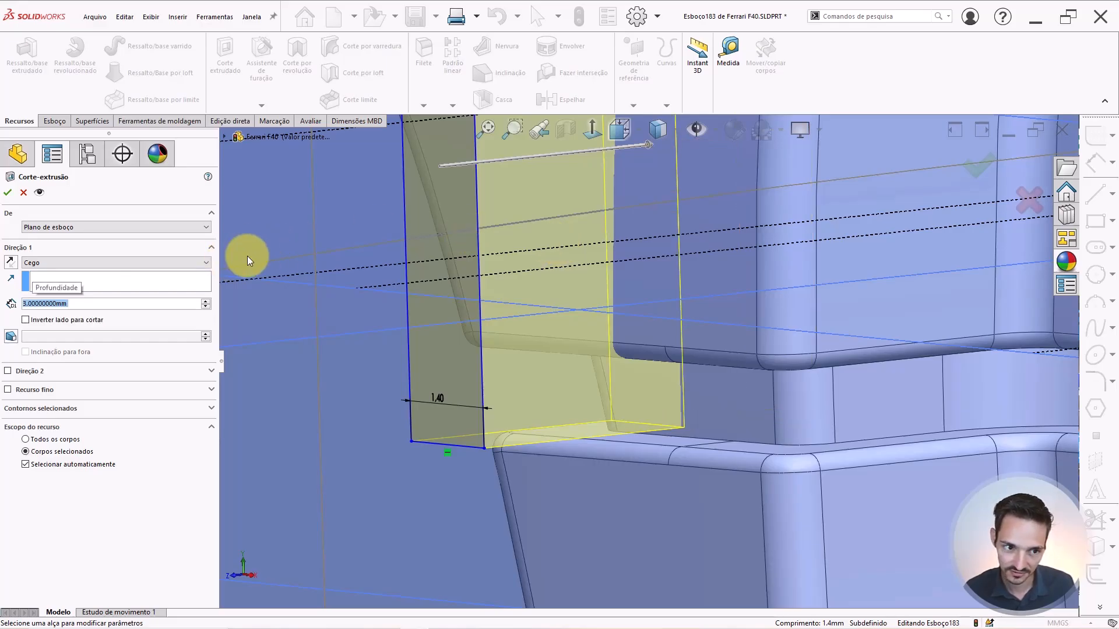
{"action": "type", "text": "2.5"}
{"action": "key", "text": "Return"}
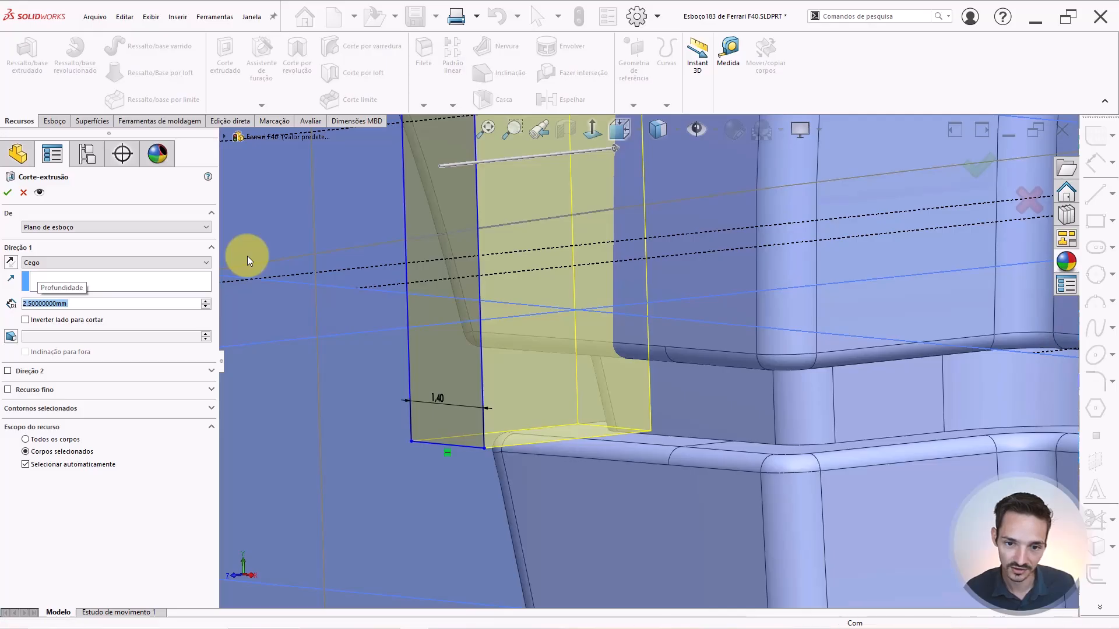
Accept the cut and orbit to inspect the new slot in the side recess.
{"action": "right_click", "coordinate": [627, 332]}
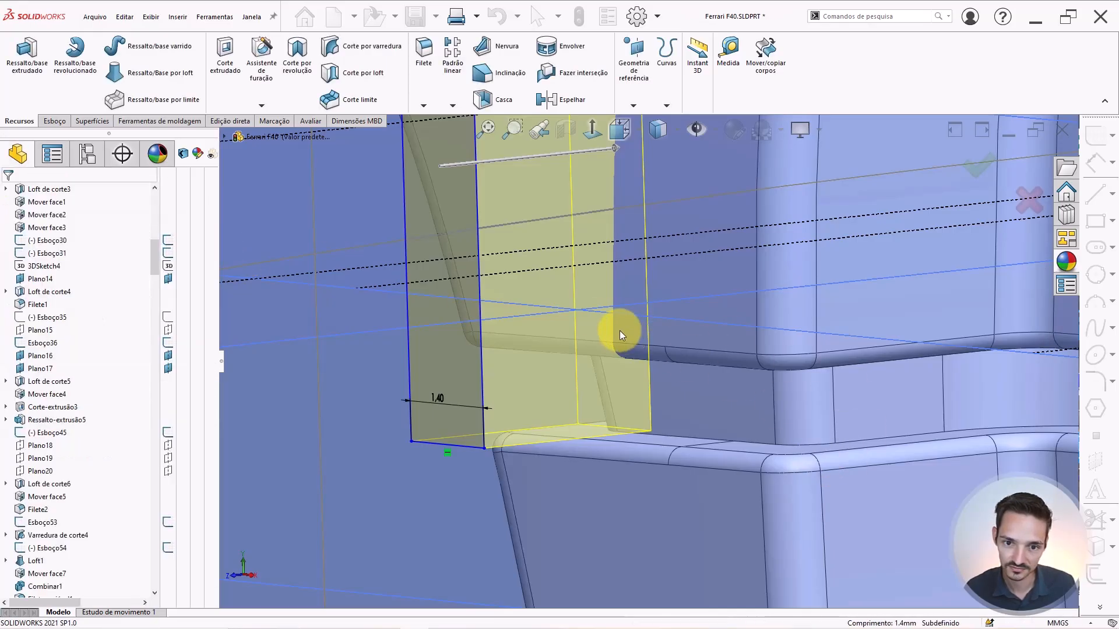
{"action": "mouse_move", "coordinate": [627, 308]}
{"action": "middle_mouse_down"}
{"action": "mouse_move", "coordinate": [680, 280]}
{"action": "mouse_move", "coordinate": [732, 280]}
{"action": "mouse_move", "coordinate": [674, 295]}
{"action": "mouse_move", "coordinate": [673, 242]}
{"action": "mouse_move", "coordinate": [653, 296]}
{"action": "middle_mouse_up"}
{"action": "scroll", "coordinate": [653, 296], "scroll_direction": "down", "scroll_amount": 3}
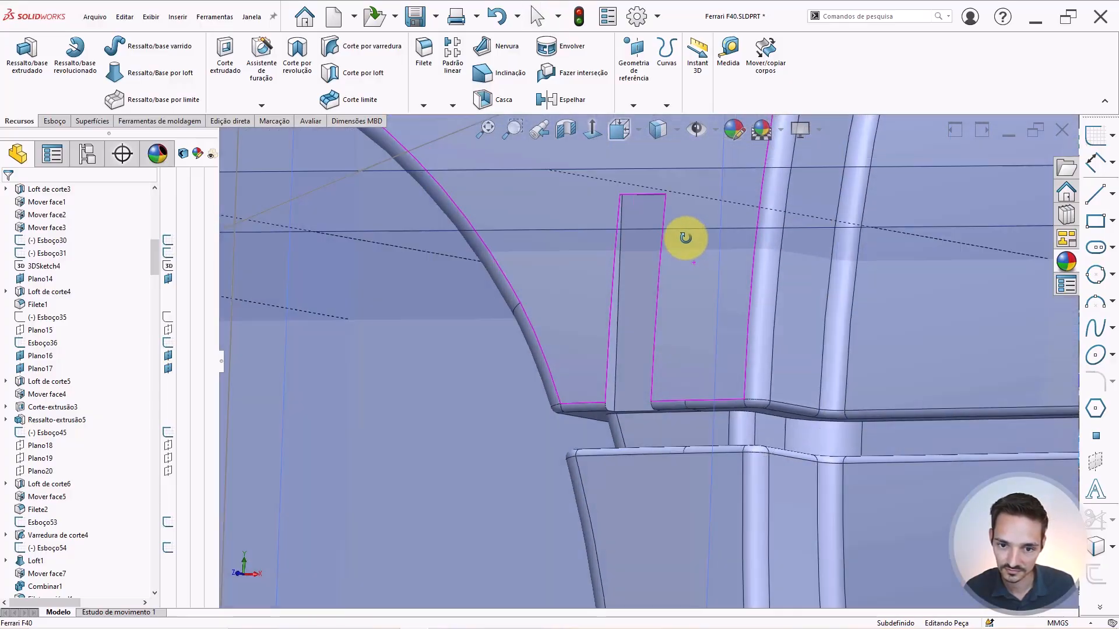
{"action": "scroll", "coordinate": [679, 323], "scroll_direction": "down", "scroll_amount": 2}
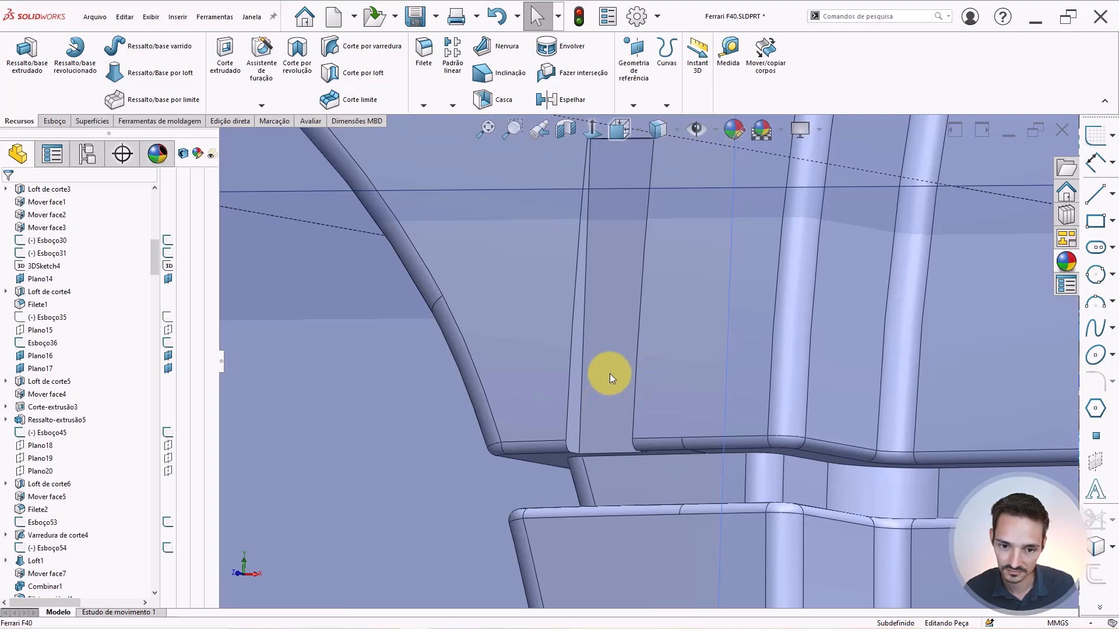
{"action": "scroll", "coordinate": [87, 529], "scroll_direction": "down", "scroll_amount": 6}
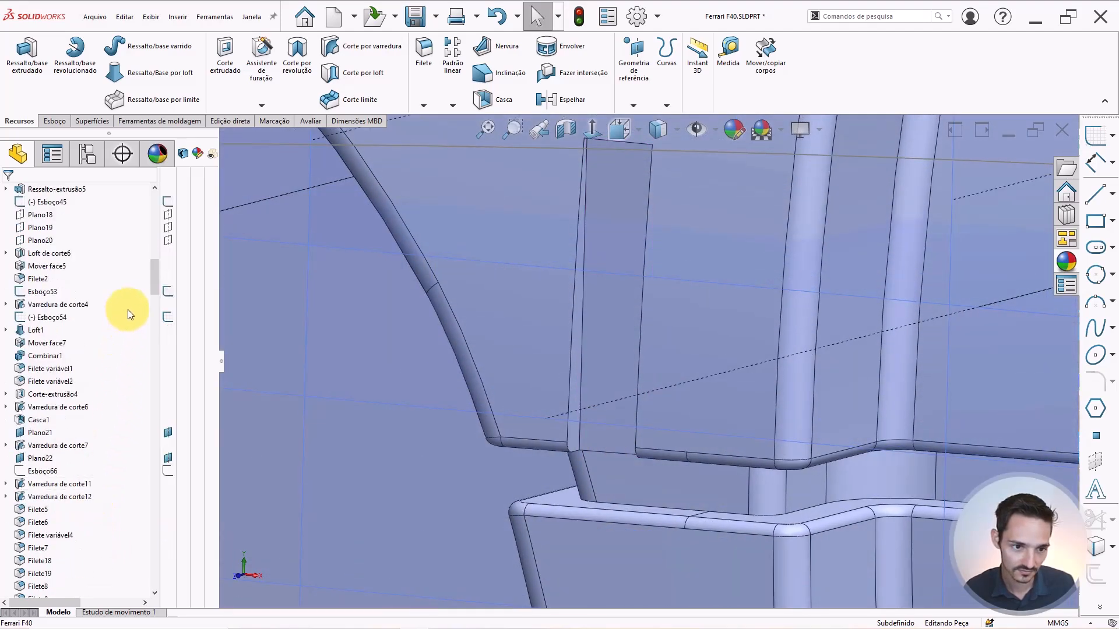
{"action": "left_click_drag", "start_coordinate": [152, 303], "coordinate": [131, 542]}
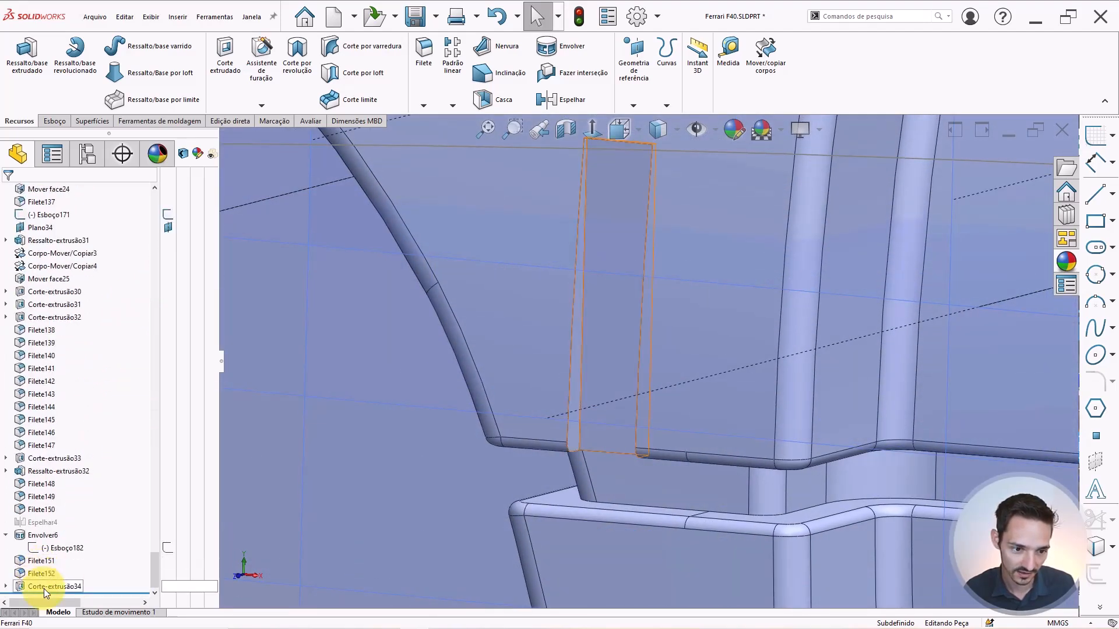
Edit Corte-extrusão34 and change its depth to 3 mm.
{"action": "left_click", "coordinate": [44, 586]}
{"action": "left_click", "coordinate": [53, 558]}
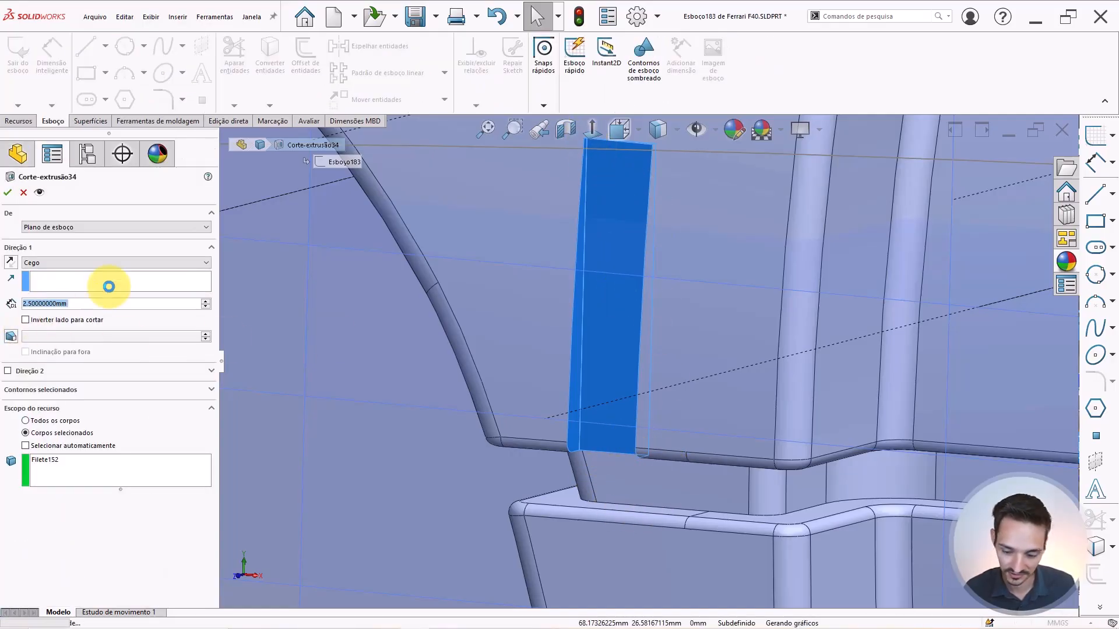
{"action": "type", "text": "3"}
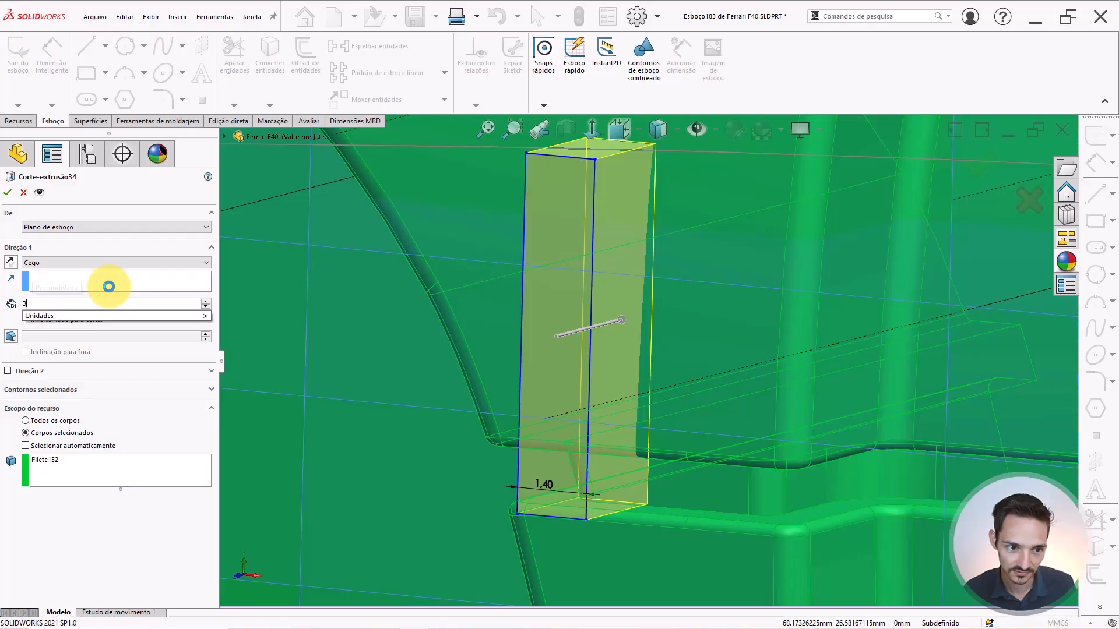
{"action": "key", "text": "Return"}
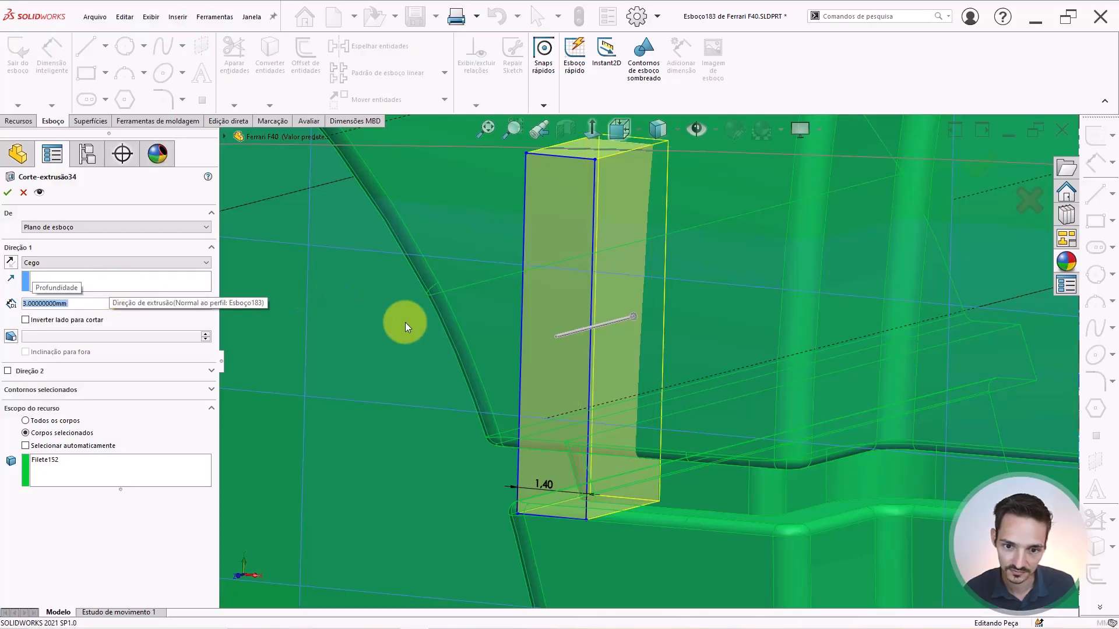
{"action": "key", "text": "Return"}
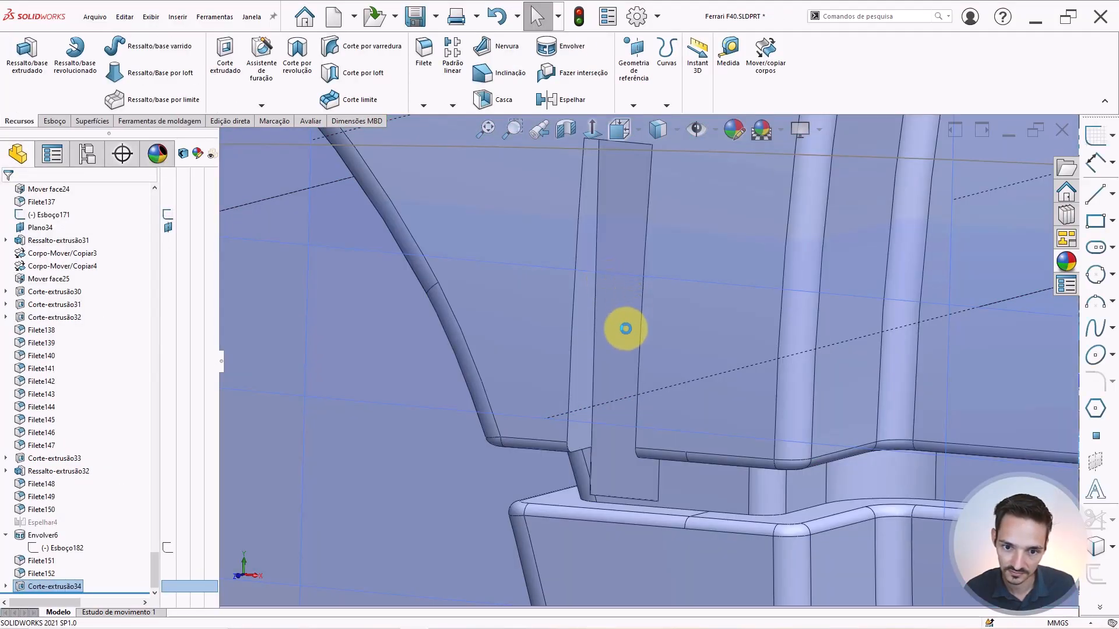
Orbit to the car's side and start a new sketch on the slot face.
{"action": "scroll", "coordinate": [643, 291], "scroll_direction": "up", "scroll_amount": 4}
{"action": "mouse_move", "coordinate": [644, 291]}
{"action": "middle_mouse_down"}
{"action": "mouse_move", "coordinate": [699, 283]}
{"action": "mouse_move", "coordinate": [652, 268]}
{"action": "mouse_move", "coordinate": [652, 242]}
{"action": "mouse_move", "coordinate": [663, 265]}
{"action": "mouse_move", "coordinate": [654, 337]}
{"action": "middle_mouse_up"}
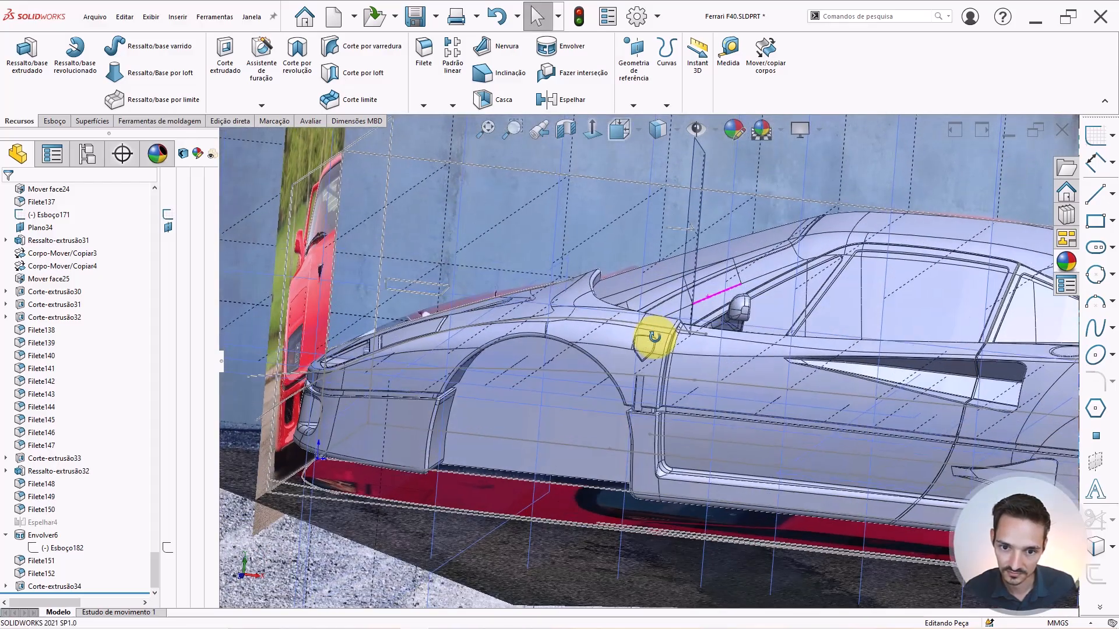
{"action": "scroll", "coordinate": [637, 397], "scroll_direction": "down", "scroll_amount": 12}
{"action": "left_click", "coordinate": [632, 372]}
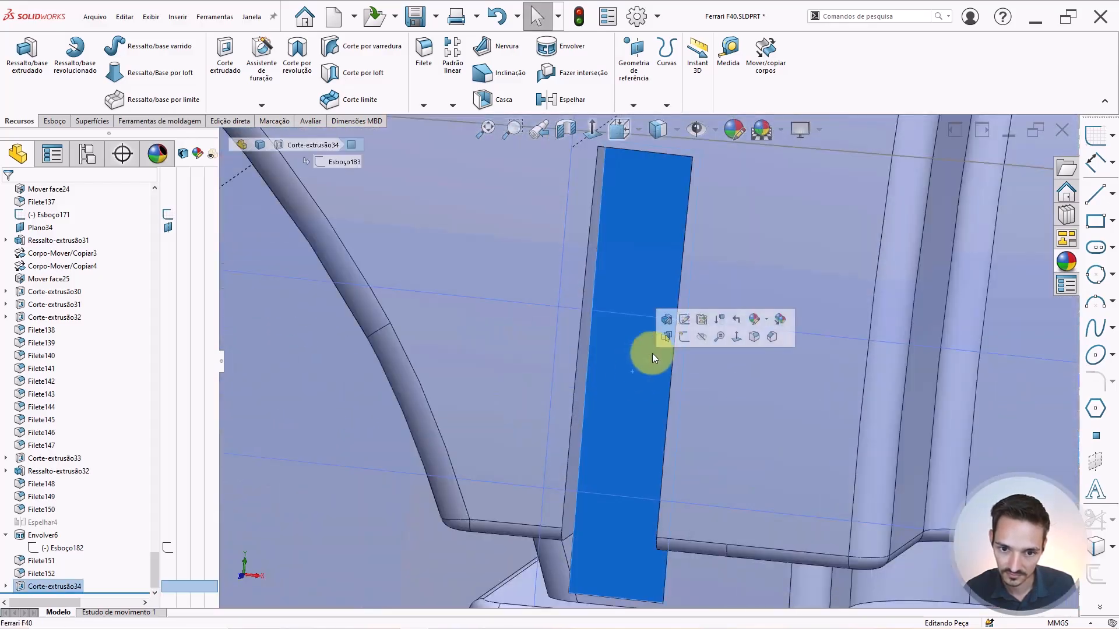
{"action": "left_click", "coordinate": [687, 336]}
{"action": "scroll", "coordinate": [673, 395], "scroll_direction": "down", "scroll_amount": 15}
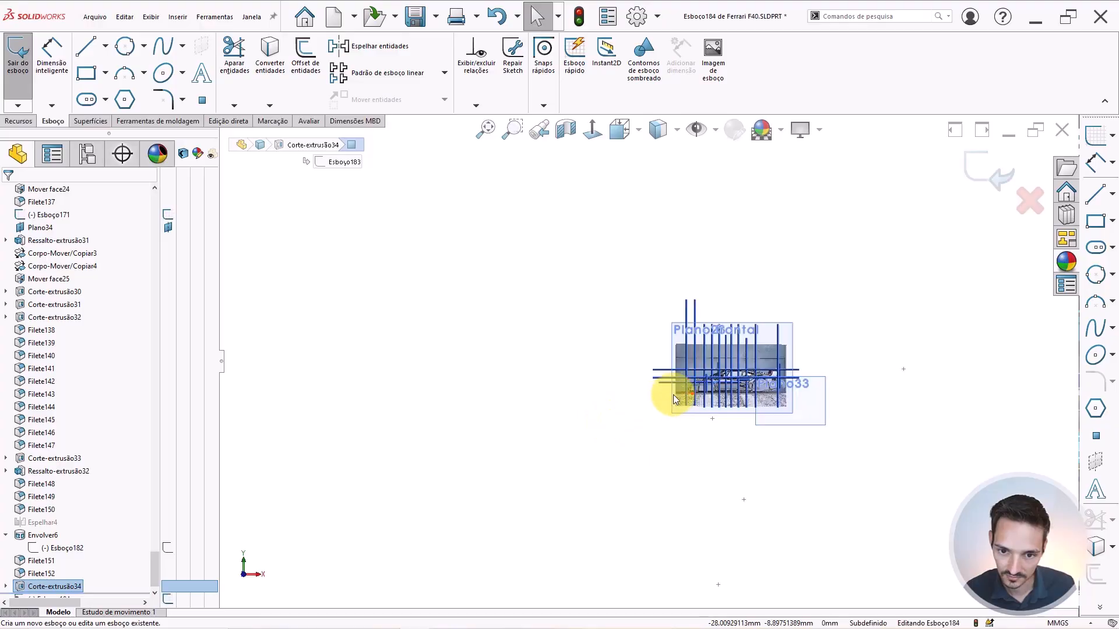
{"action": "scroll", "coordinate": [838, 346], "scroll_direction": "down", "scroll_amount": 10}
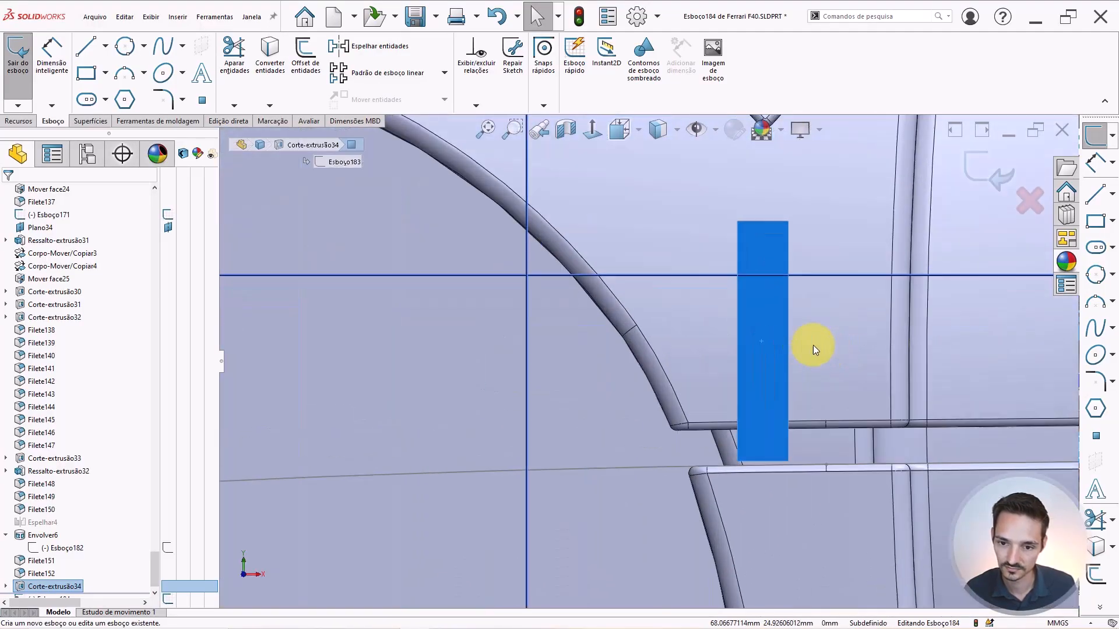
Cancel Offset Entities and clear the rectangle selection in the new sketch.
{"action": "left_click", "coordinate": [305, 58]}
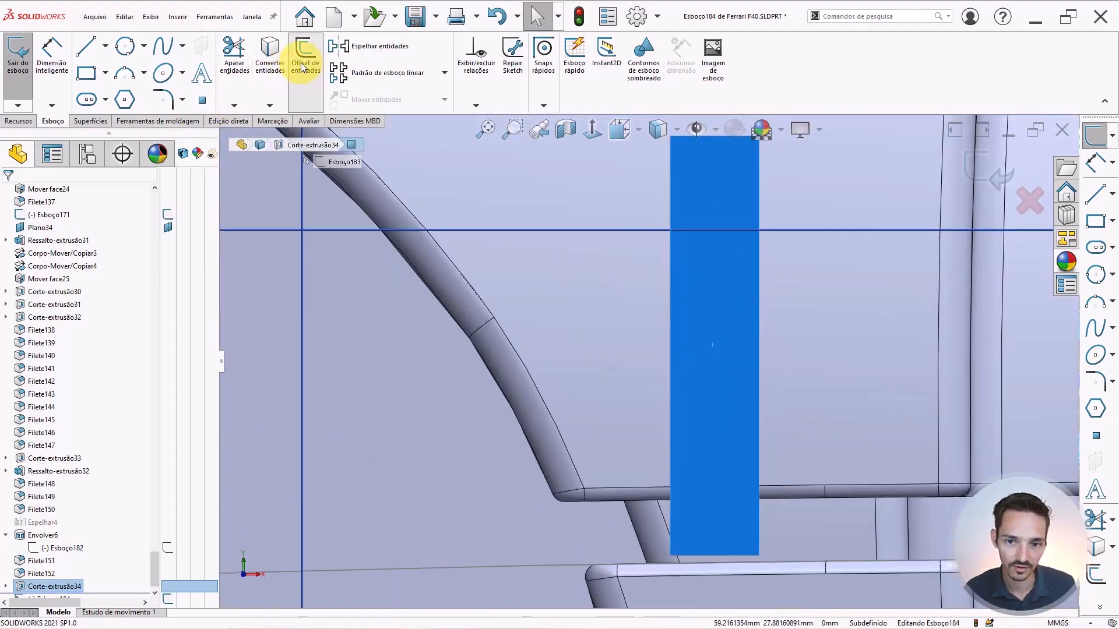
{"action": "scroll", "coordinate": [771, 291], "scroll_direction": "up", "scroll_amount": 2}
{"action": "key", "text": "Escape"}
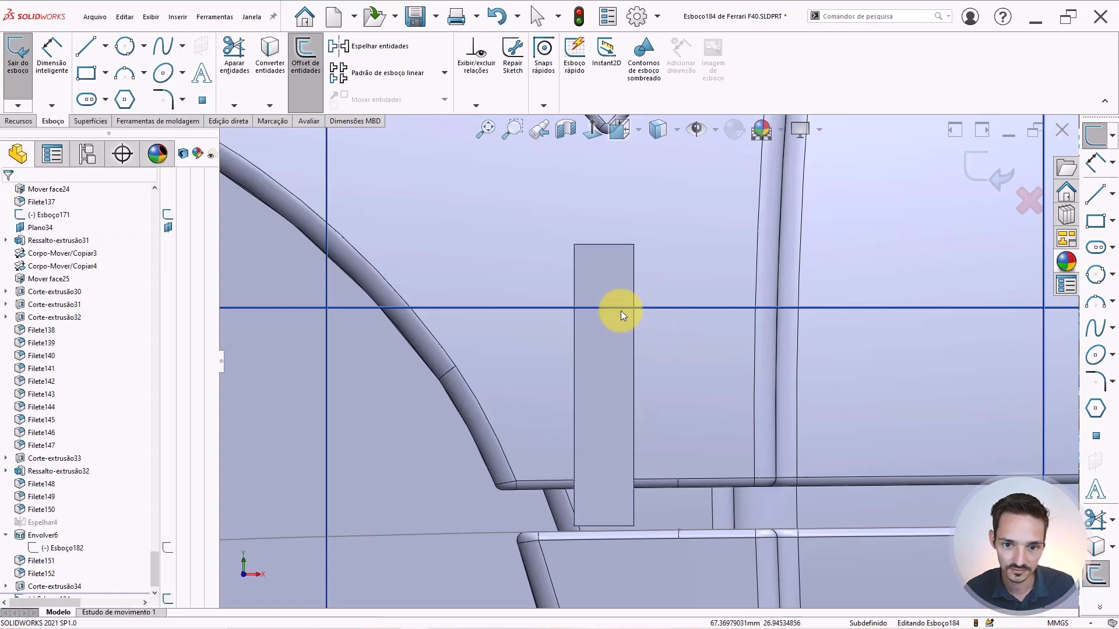
{"action": "left_click", "coordinate": [610, 320]}
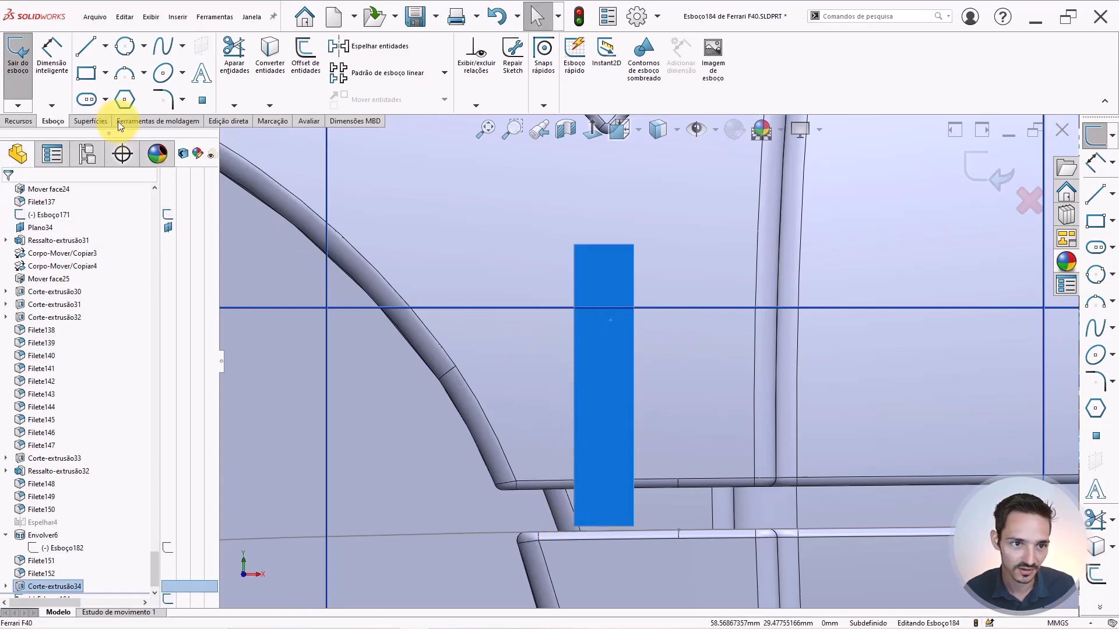
{"action": "left_click", "coordinate": [660, 349]}
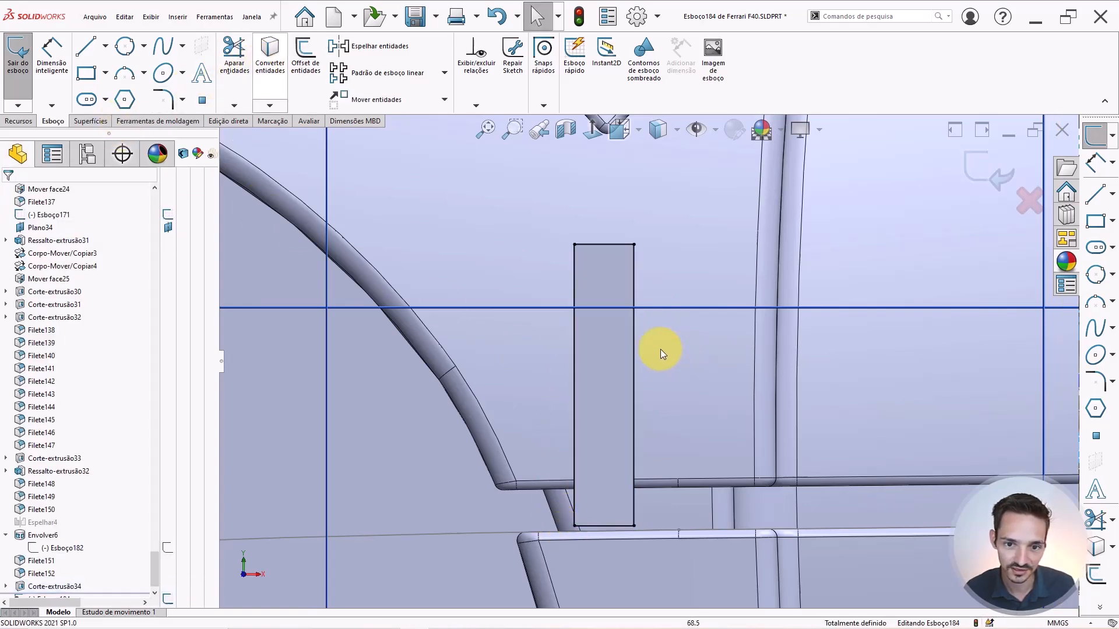
{"action": "left_click", "coordinate": [12, 120]}
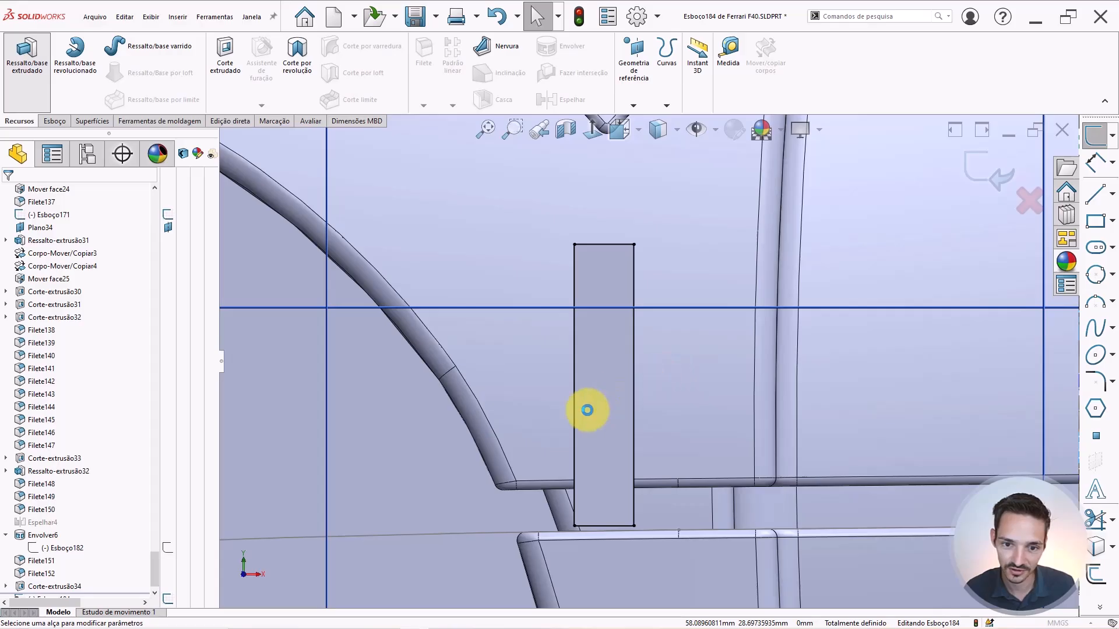
{"action": "scroll", "coordinate": [609, 413], "scroll_direction": "up", "scroll_amount": 4}
Try boss-extrude depths of 1.5 mm then 1 mm, with Merge result turned off.
{"action": "middle_click_drag", "start_coordinate": [587, 422], "coordinate": [583, 424]}
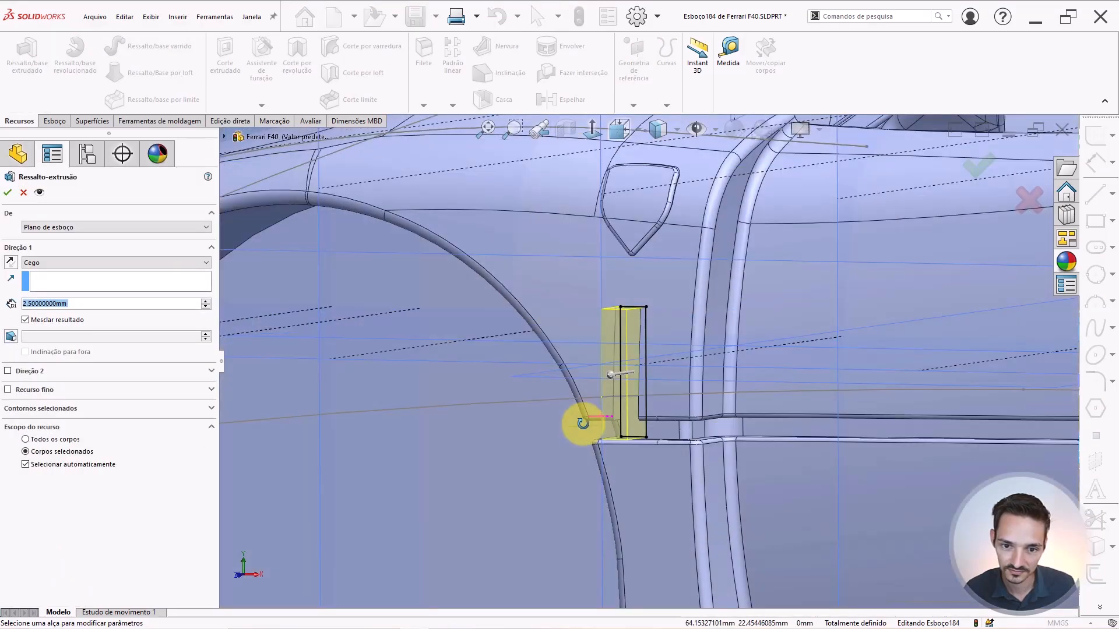
{"action": "scroll", "coordinate": [645, 393], "scroll_direction": "up", "scroll_amount": 5}
{"action": "middle_click_drag", "start_coordinate": [637, 274], "coordinate": [622, 305]}
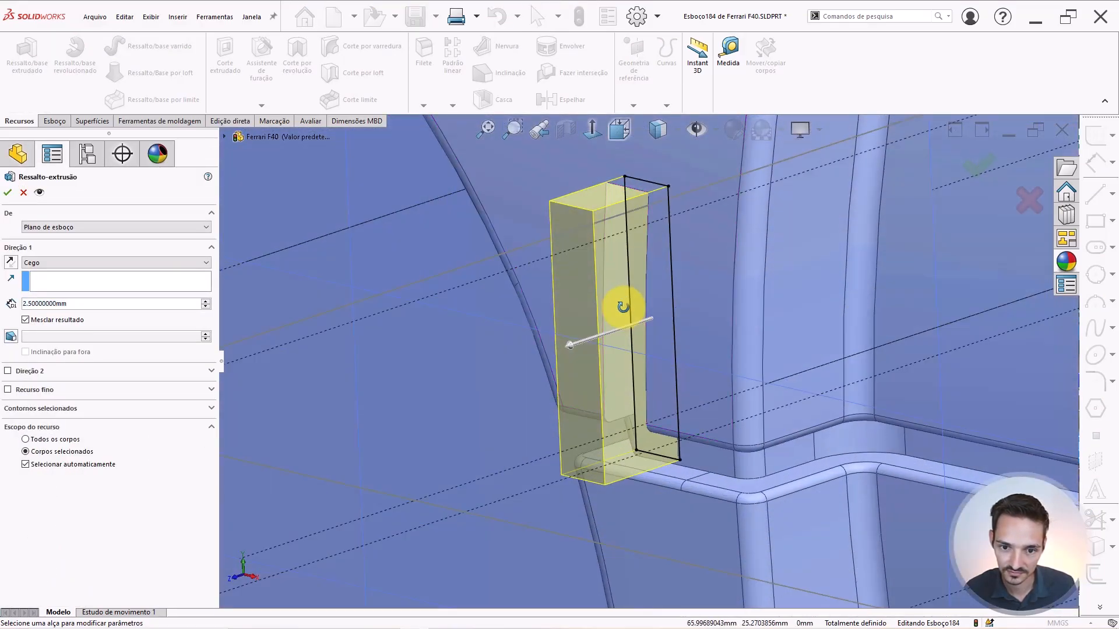
{"action": "left_click", "coordinate": [72, 302]}
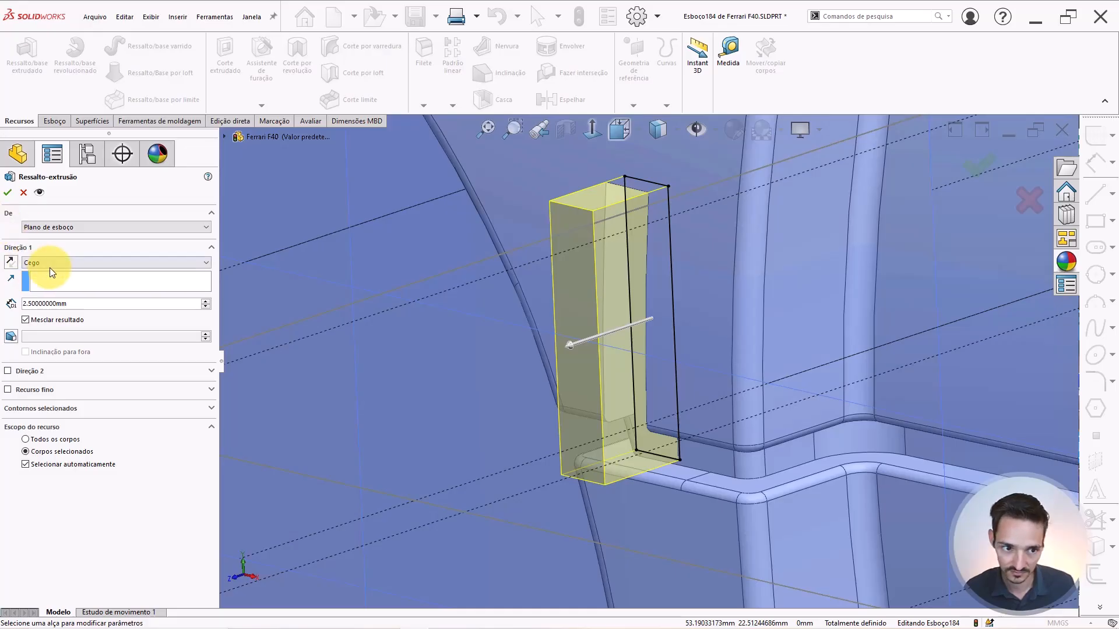
{"action": "left_click", "coordinate": [83, 303]}
{"action": "type", "text": "1.5"}
{"action": "key", "text": "Return"}
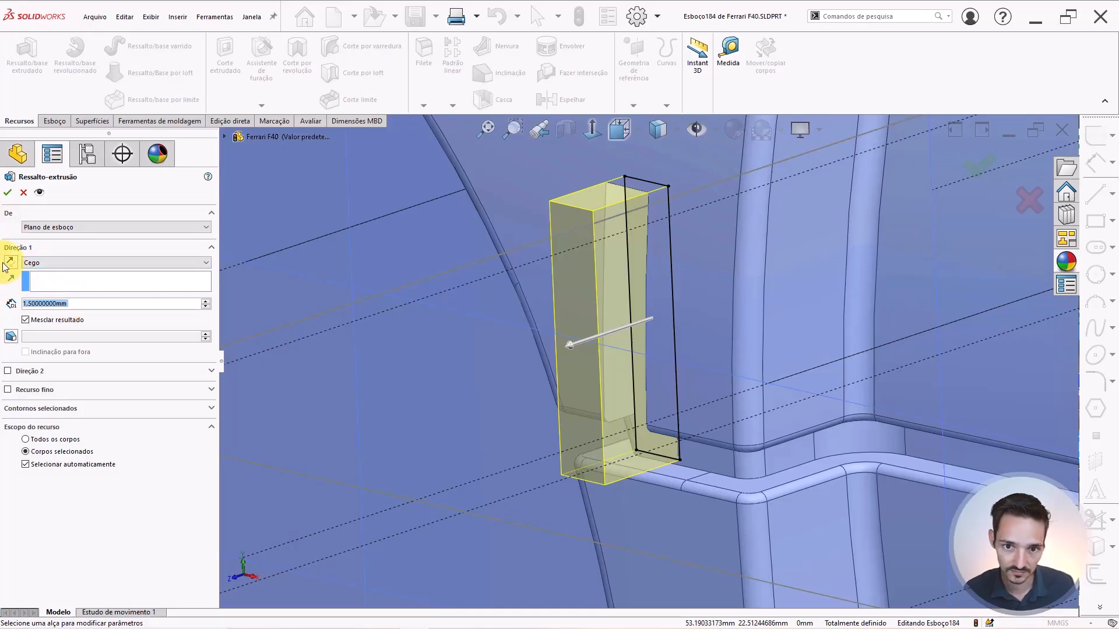
{"action": "left_click", "coordinate": [26, 319]}
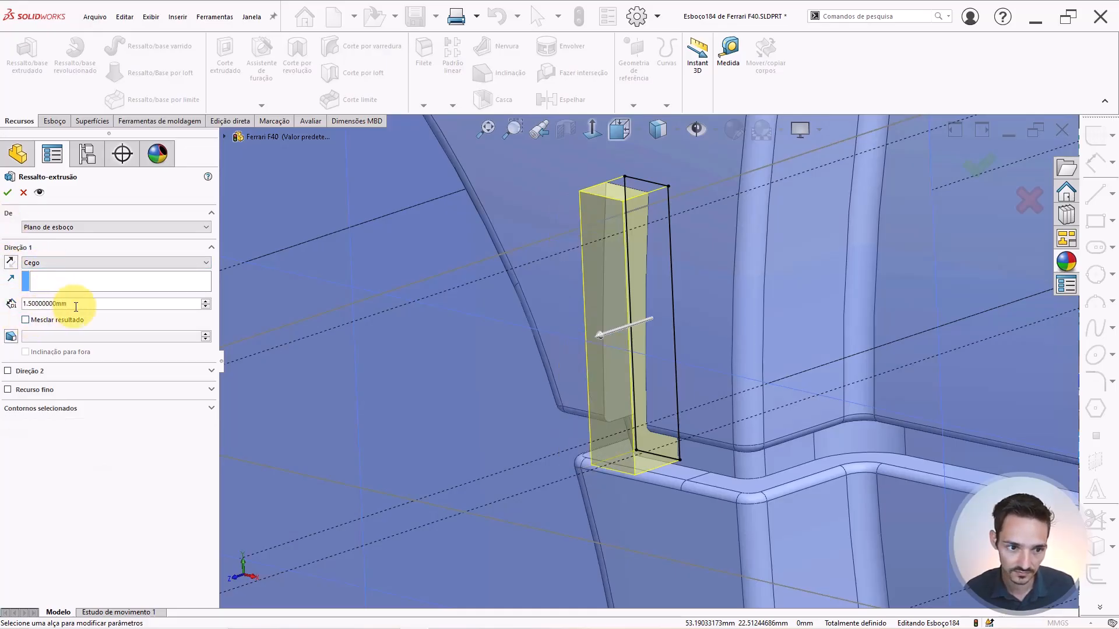
{"action": "left_click_drag", "start_coordinate": [77, 307], "coordinate": [29, 317]}
{"action": "type", "text": "1"}
{"action": "key", "text": "Return"}
{"action": "left_click", "coordinate": [108, 534]}
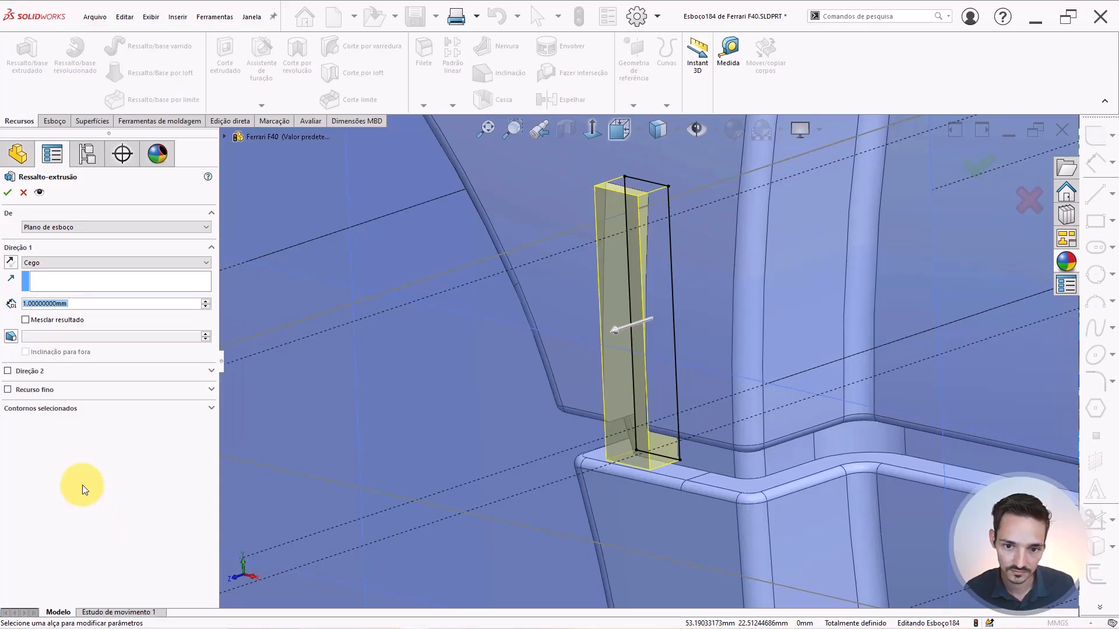
Reduce the depth through 0.8 and 0.7 to 0.65 mm and accept the separate bar.
{"action": "scroll", "coordinate": [755, 269], "scroll_direction": "down", "scroll_amount": 2}
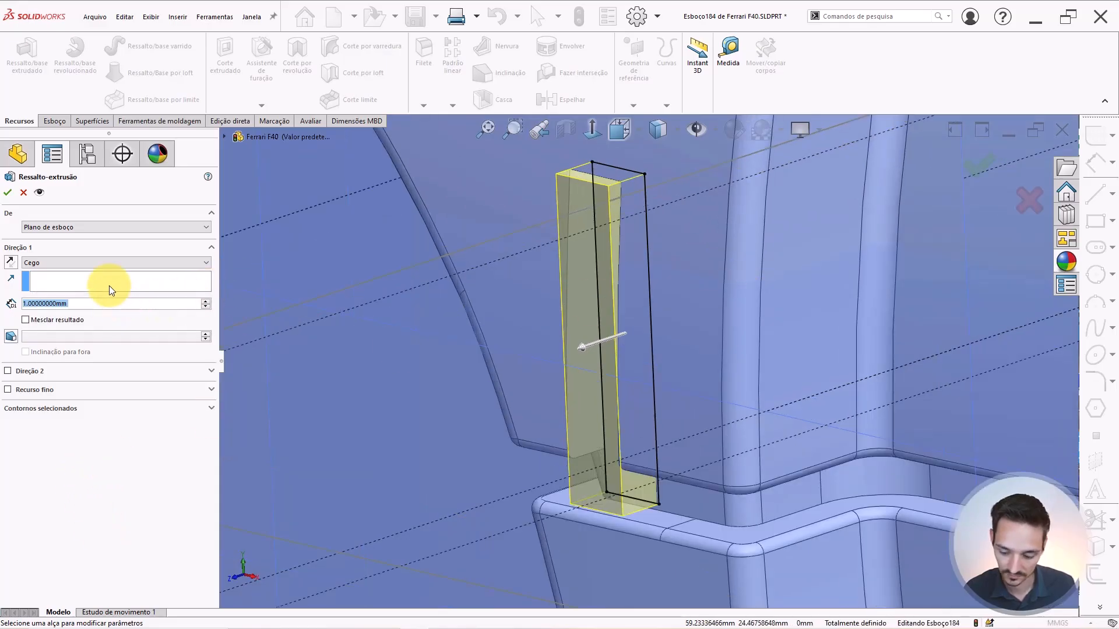
{"action": "type", "text": "0.8"}
{"action": "key", "text": "Return"}
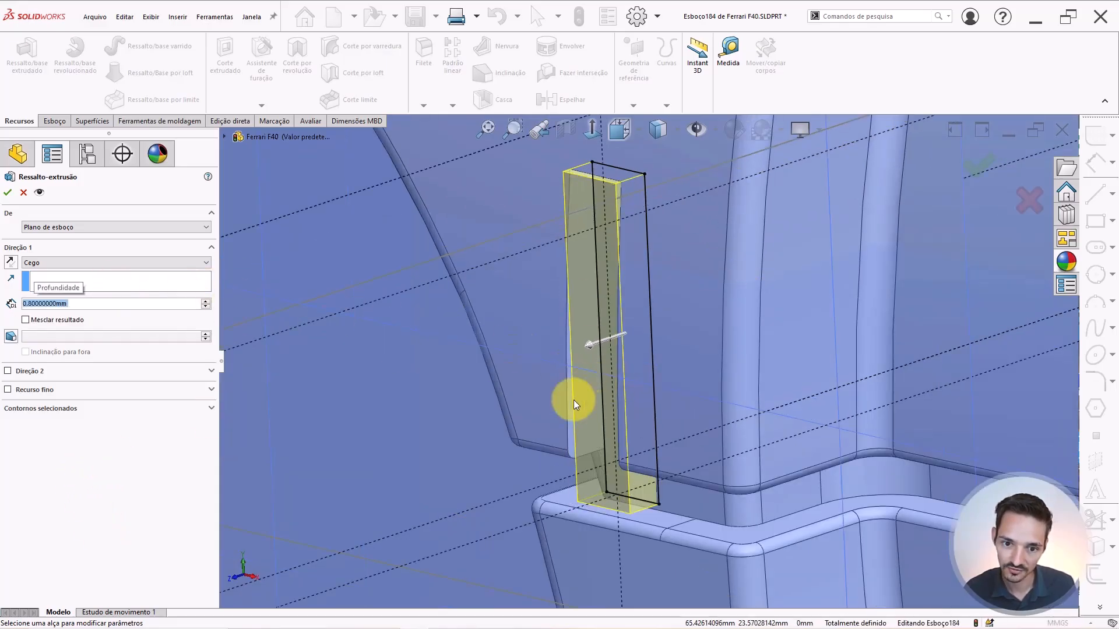
{"action": "mouse_move", "coordinate": [574, 400]}
{"action": "middle_mouse_down"}
{"action": "mouse_move", "coordinate": [575, 379]}
{"action": "mouse_move", "coordinate": [562, 395]}
{"action": "mouse_move", "coordinate": [564, 381]}
{"action": "middle_mouse_up"}
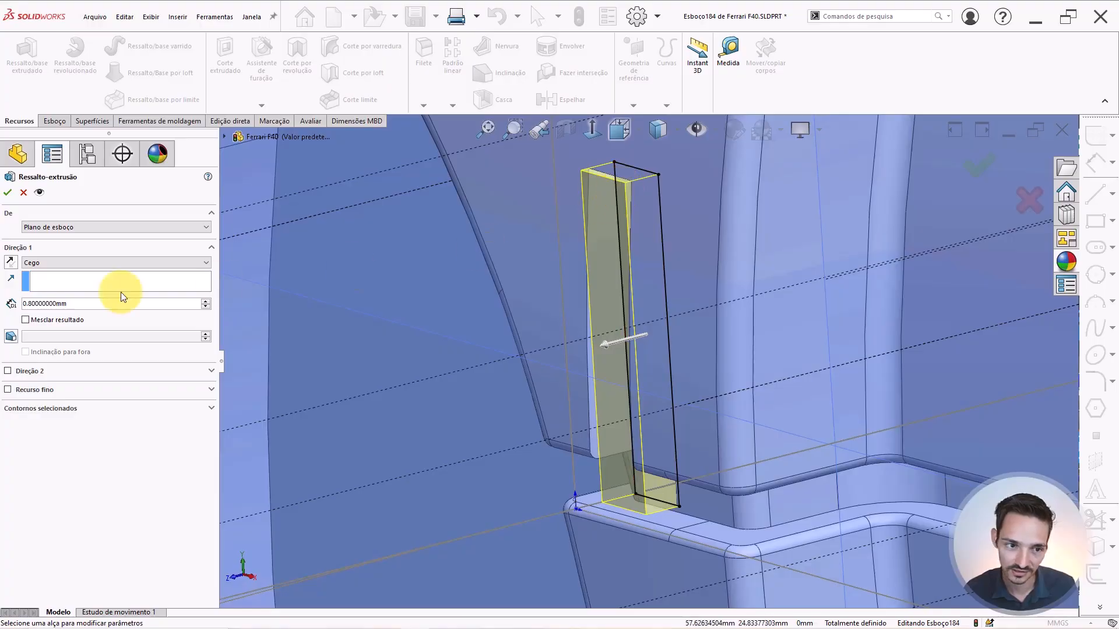
{"action": "left_click", "coordinate": [88, 300]}
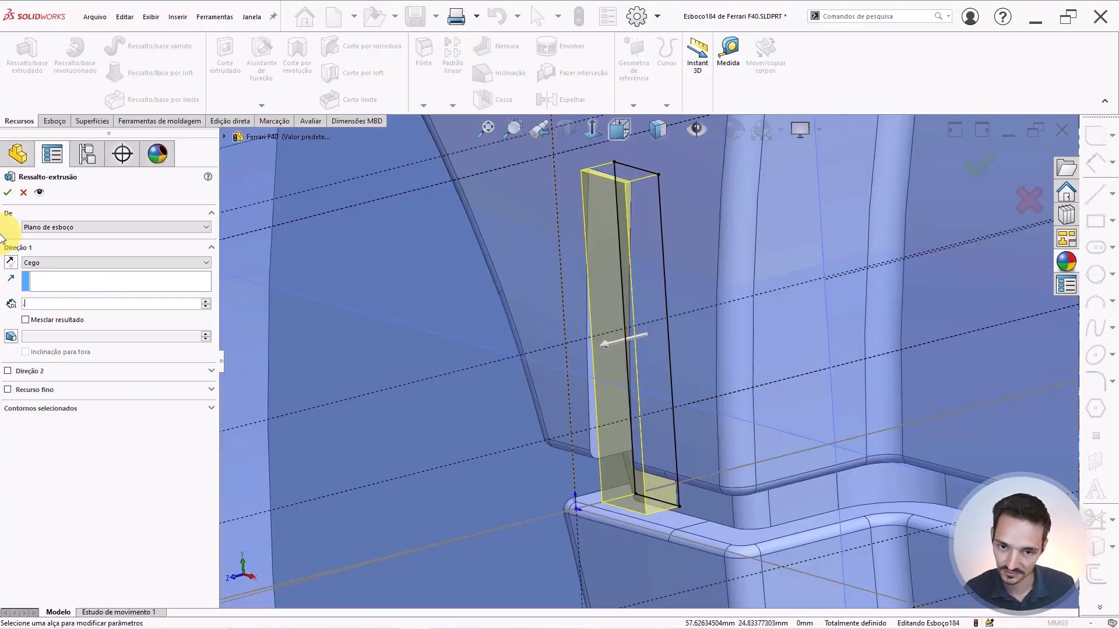
{"action": "type", "text": "0.7"}
{"action": "key", "text": "Return"}
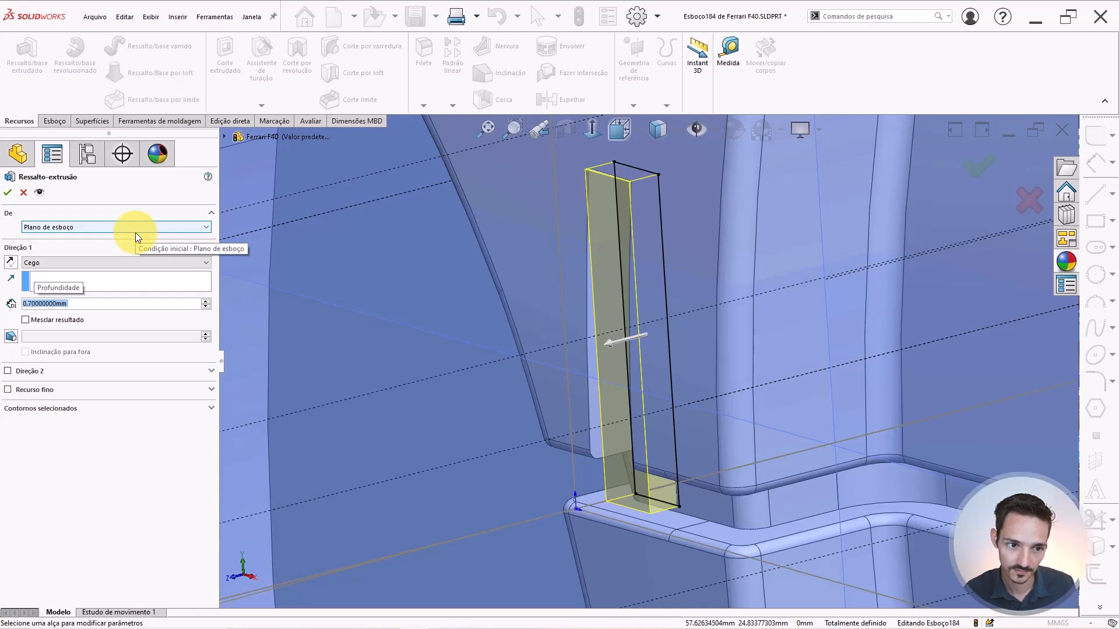
{"action": "type", "text": "0.65"}
{"action": "key", "text": "Return"}
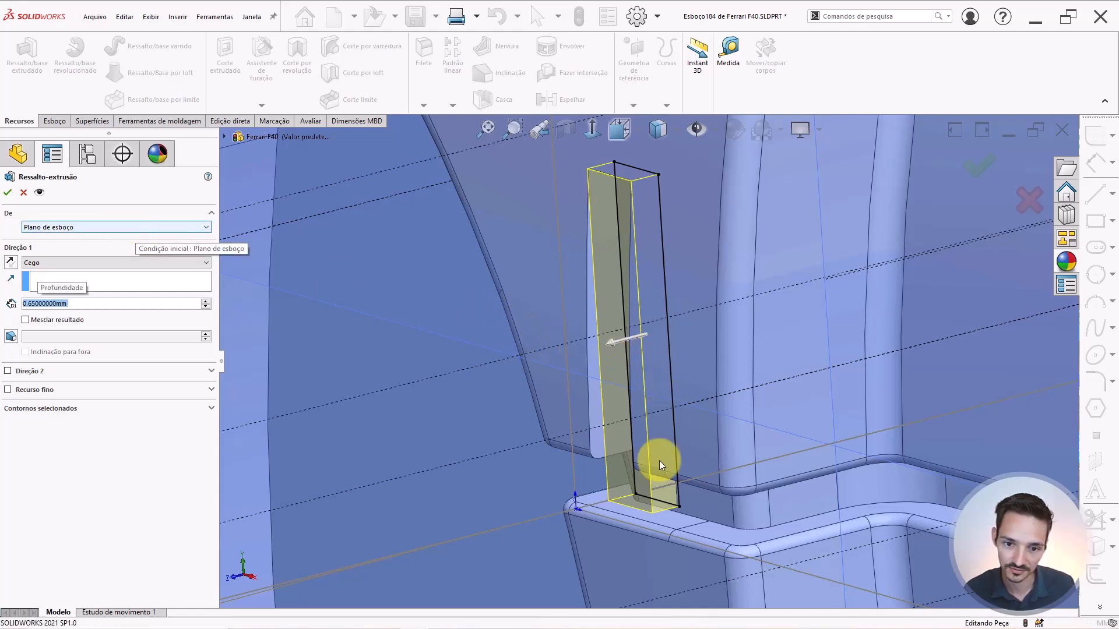
{"action": "key", "text": "Return"}
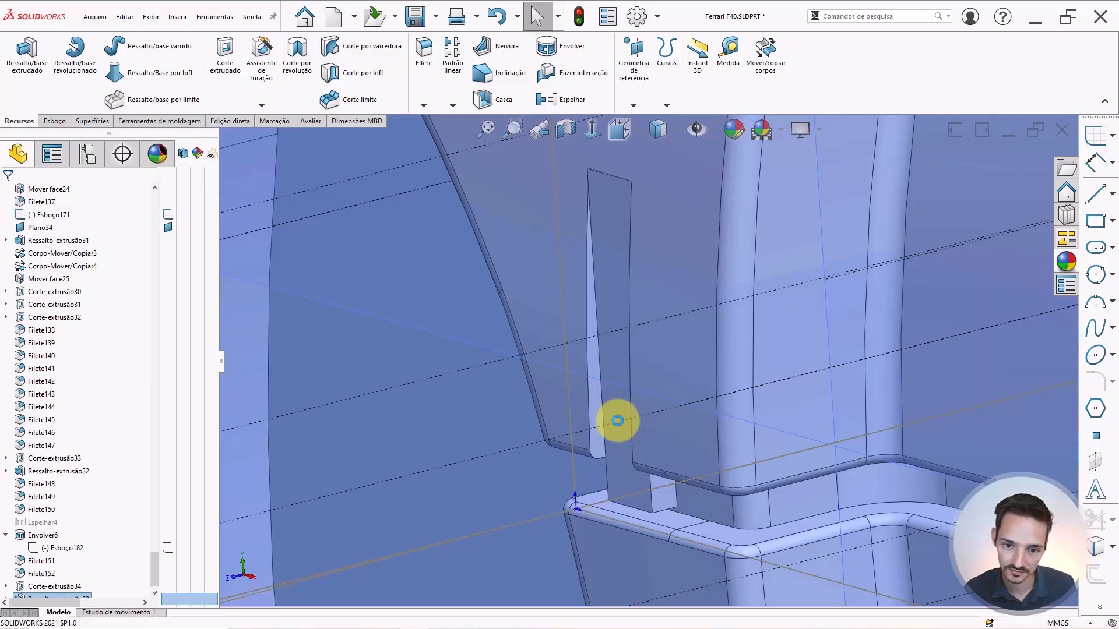
Isolate the new thin bar body in the door slot so only it is shown.
{"action": "scroll", "coordinate": [618, 410], "scroll_direction": "up", "scroll_amount": 6}
{"action": "middle_click_drag", "start_coordinate": [619, 409], "coordinate": [671, 423]}
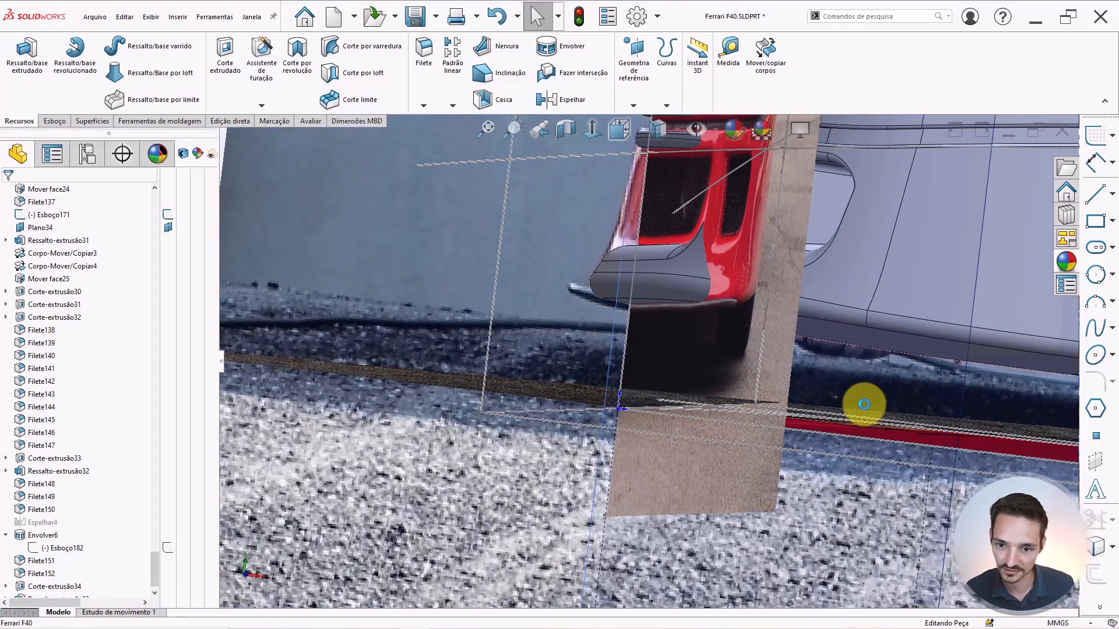
{"action": "scroll", "coordinate": [874, 396], "scroll_direction": "up", "scroll_amount": 5}
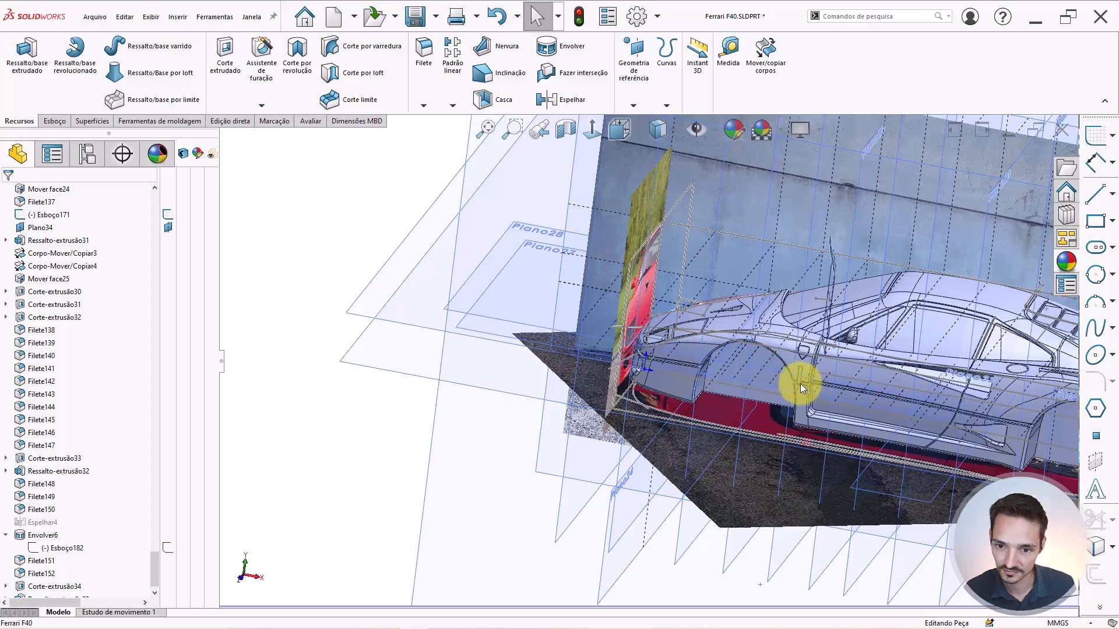
{"action": "scroll", "coordinate": [789, 375], "scroll_direction": "down", "scroll_amount": 10}
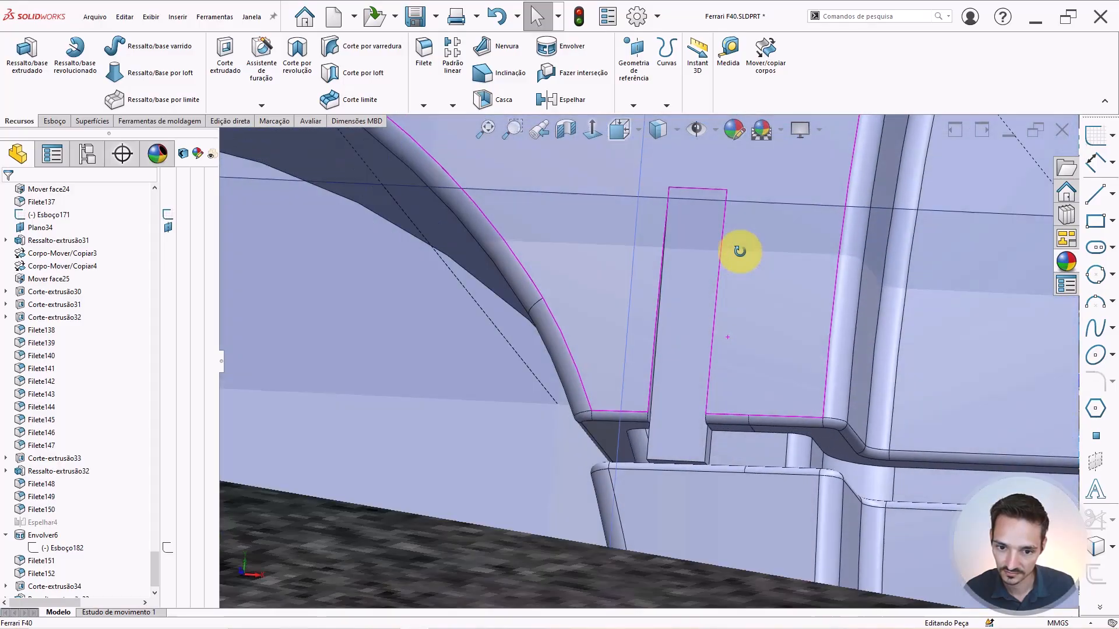
{"action": "middle_click_drag", "start_coordinate": [739, 251], "coordinate": [723, 296]}
{"action": "left_click", "coordinate": [687, 314]}
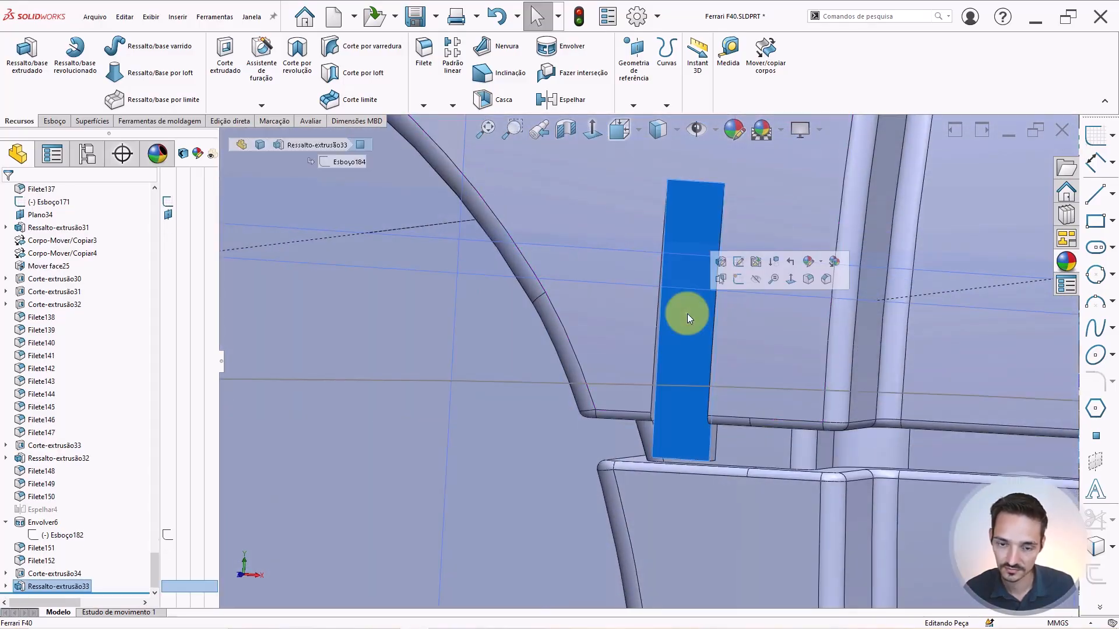
{"action": "left_click", "coordinate": [693, 408]}
{"action": "right_click", "coordinate": [690, 411]}
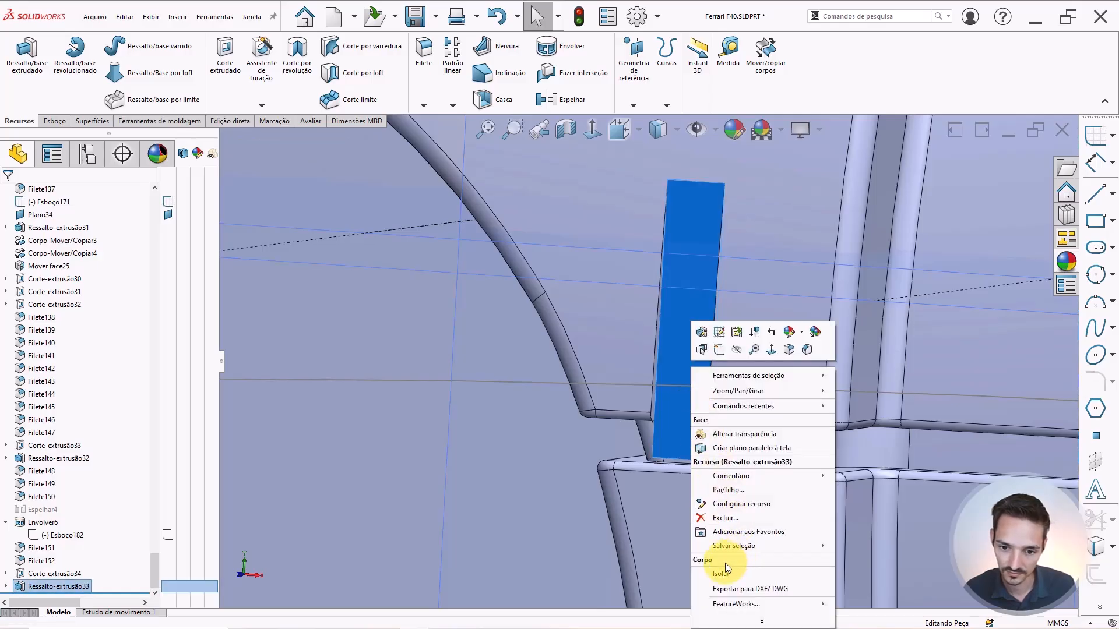
{"action": "left_click", "coordinate": [720, 571]}
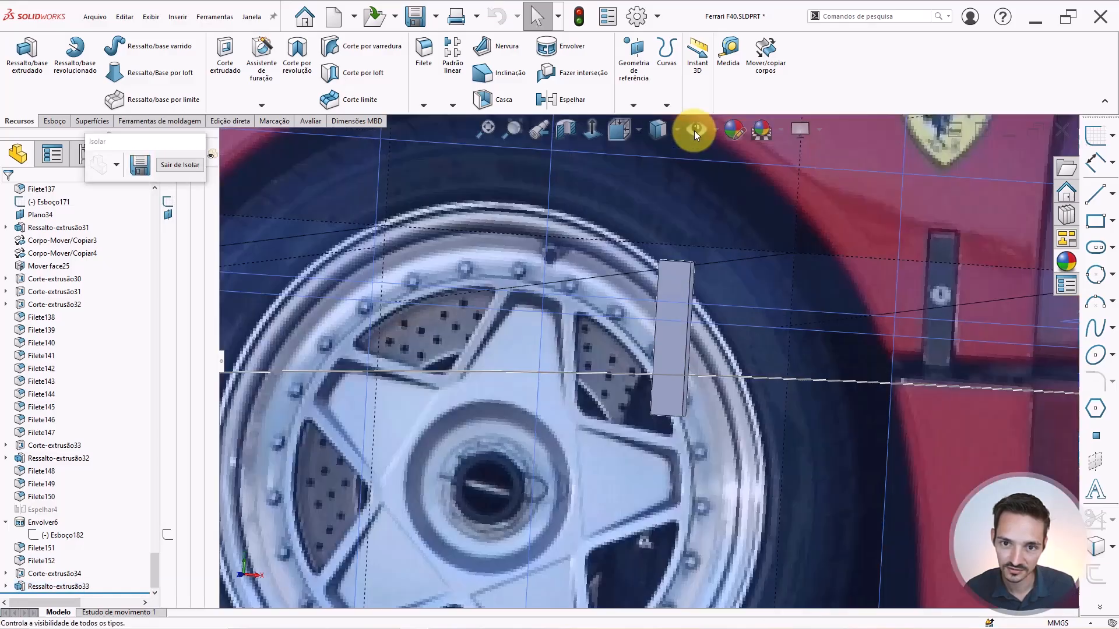
Hide planes and sketches, then start a fillet on the bar's front face with radius 0.25 mm.
{"action": "left_click", "coordinate": [694, 136]}
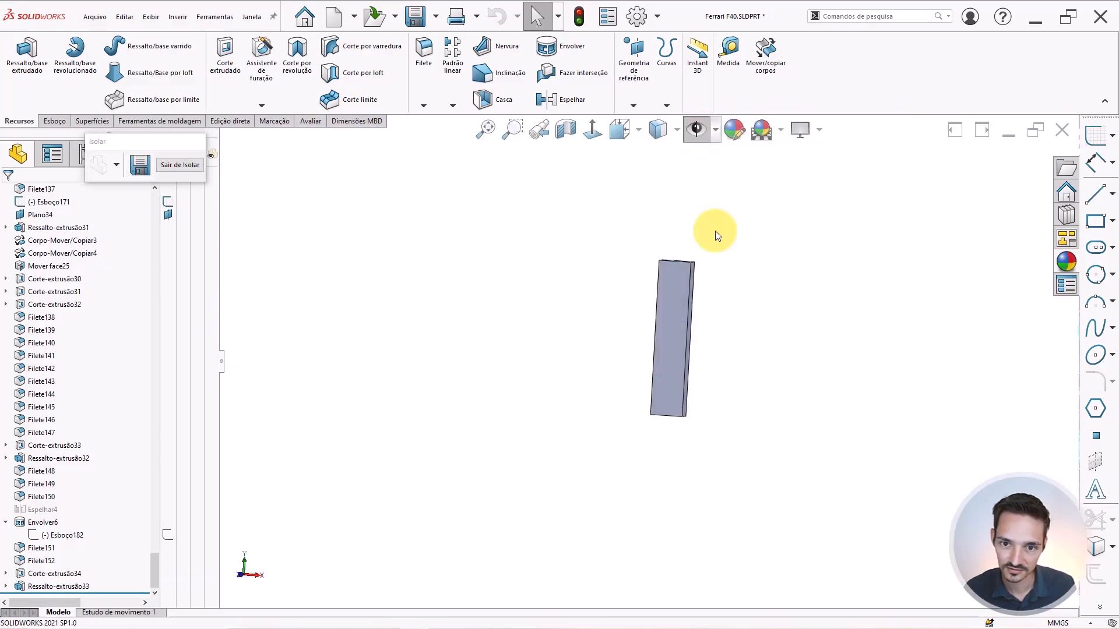
{"action": "right_click_drag", "start_coordinate": [793, 308], "coordinate": [686, 378]}
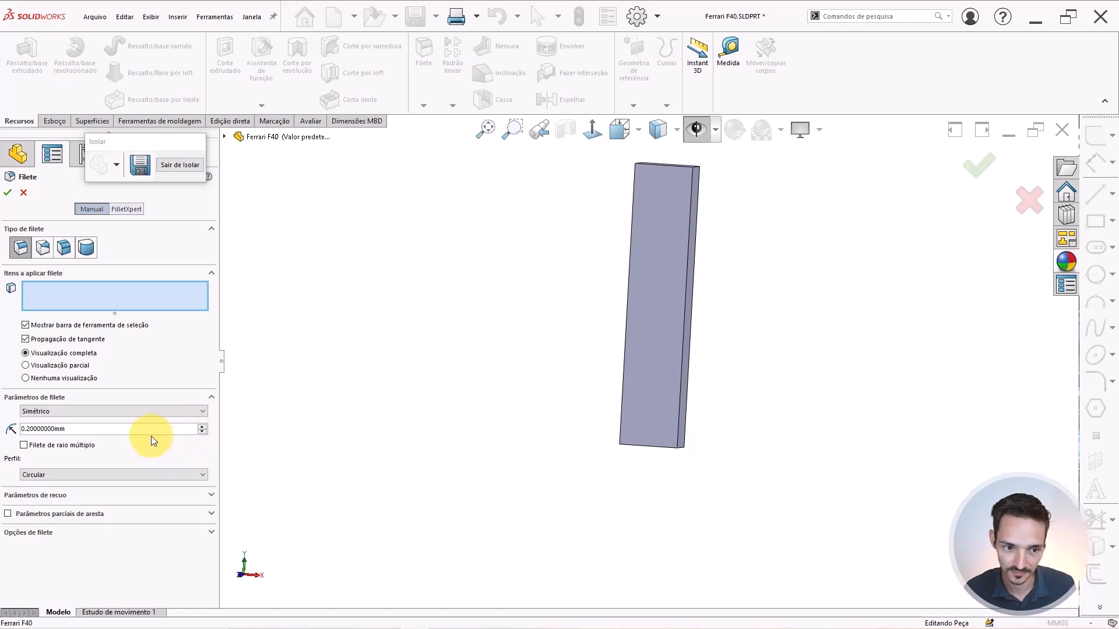
{"action": "left_click_drag", "start_coordinate": [151, 432], "coordinate": [1, 406]}
{"action": "type", "text": "0.5"}
{"action": "key", "text": "Return"}
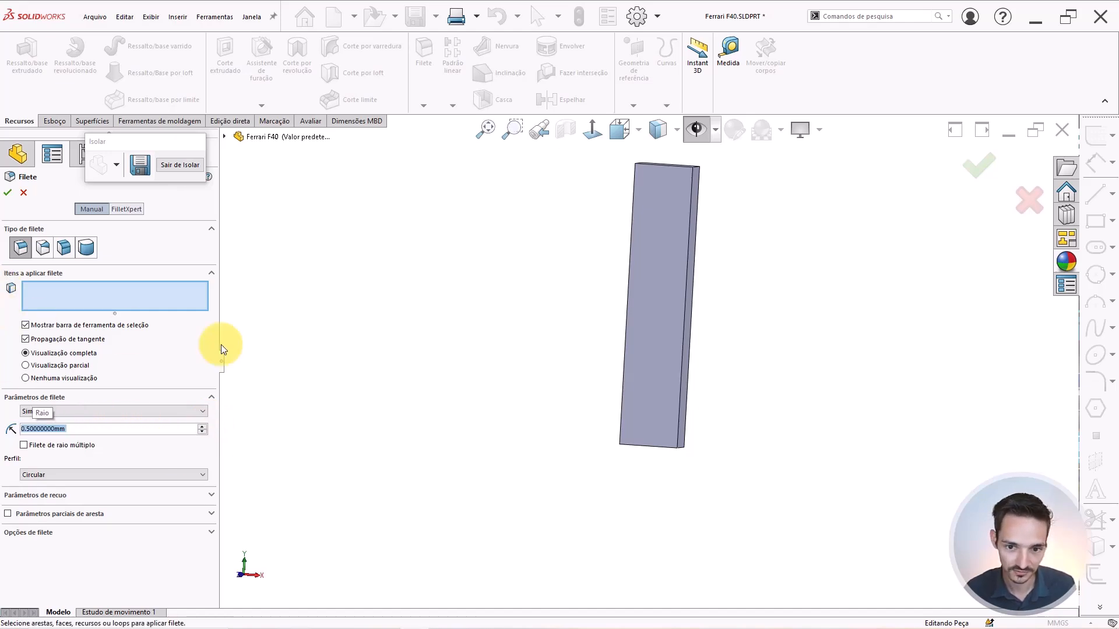
{"action": "left_click", "coordinate": [653, 265]}
{"action": "middle_click_drag", "start_coordinate": [668, 276], "coordinate": [628, 332]}
{"action": "scroll", "coordinate": [663, 184], "scroll_direction": "down", "scroll_amount": 3}
{"action": "middle_click_drag", "start_coordinate": [648, 283], "coordinate": [655, 233]}
{"action": "left_click_drag", "start_coordinate": [67, 429], "coordinate": [5, 353]}
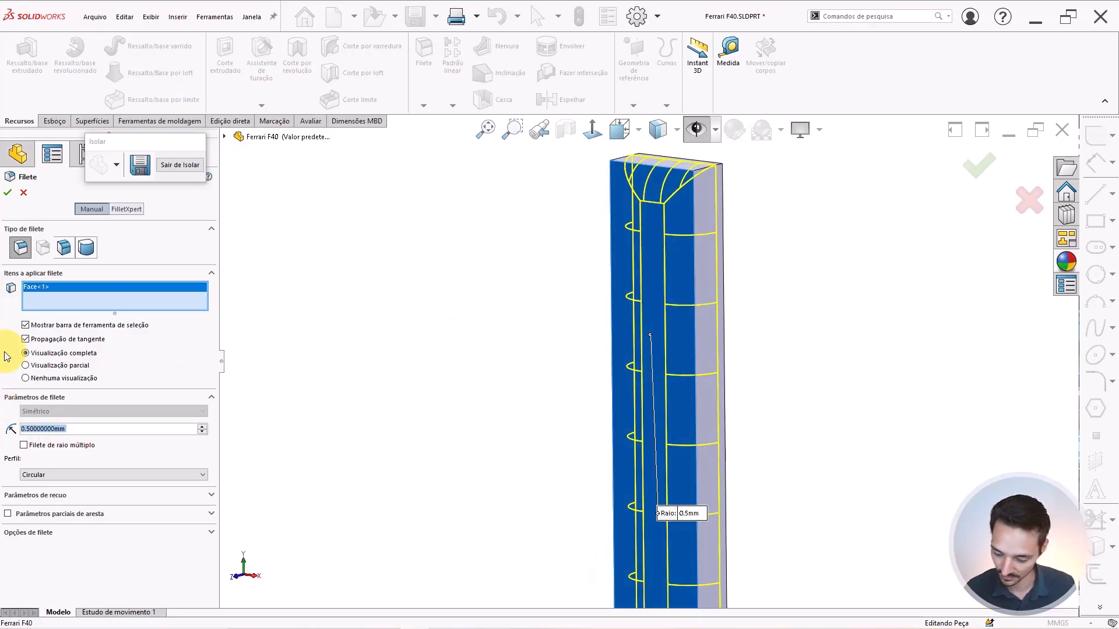
{"action": "type", "text": "0.25"}
{"action": "key", "text": "Return"}
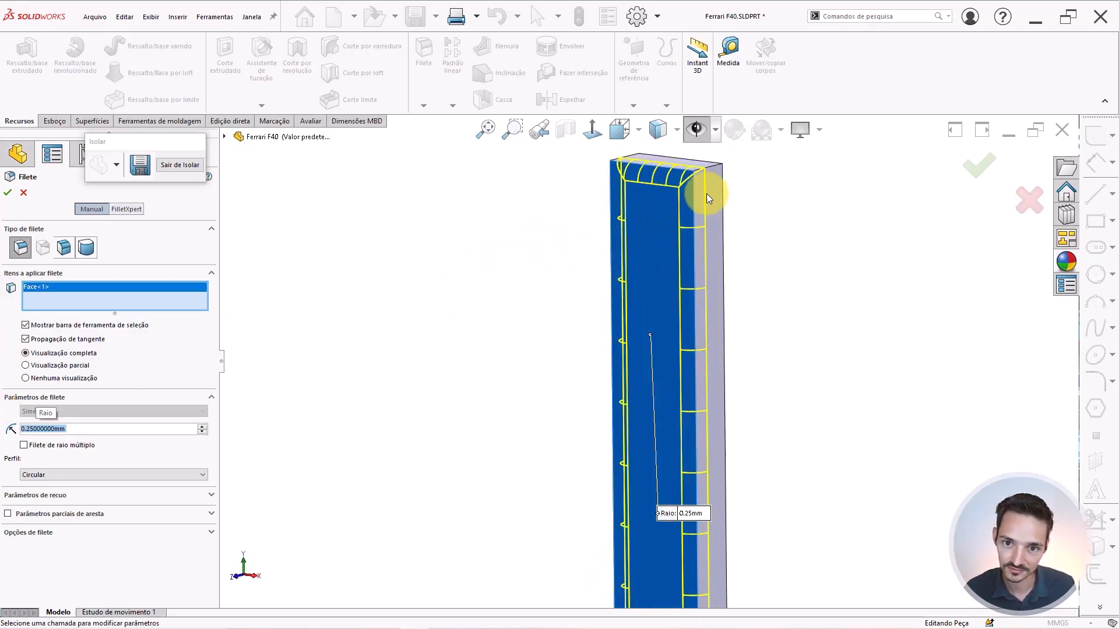
Add the bar's top-right, top-left and two bottom vertical edges, then apply the fillet.
{"action": "middle_click_drag", "start_coordinate": [707, 194], "coordinate": [740, 262]}
{"action": "left_click", "coordinate": [713, 166]}
{"action": "left_click", "coordinate": [631, 159]}
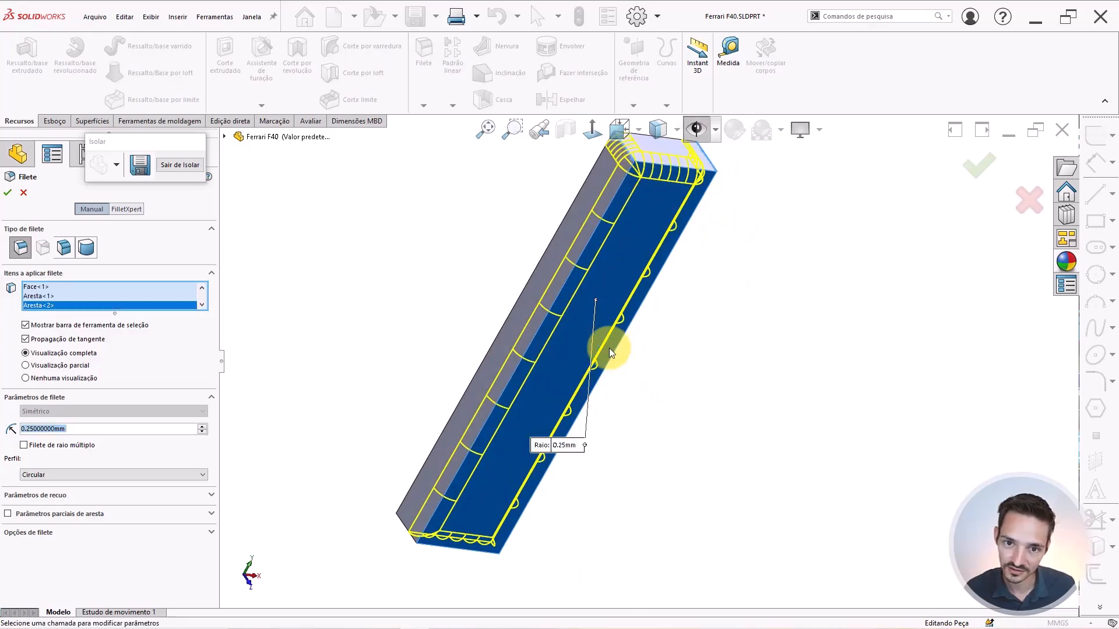
{"action": "middle_click_drag", "start_coordinate": [604, 507], "coordinate": [533, 428]}
{"action": "scroll", "coordinate": [542, 435], "scroll_direction": "up", "scroll_amount": 3}
{"action": "scroll", "coordinate": [636, 489], "scroll_direction": "down", "scroll_amount": 6}
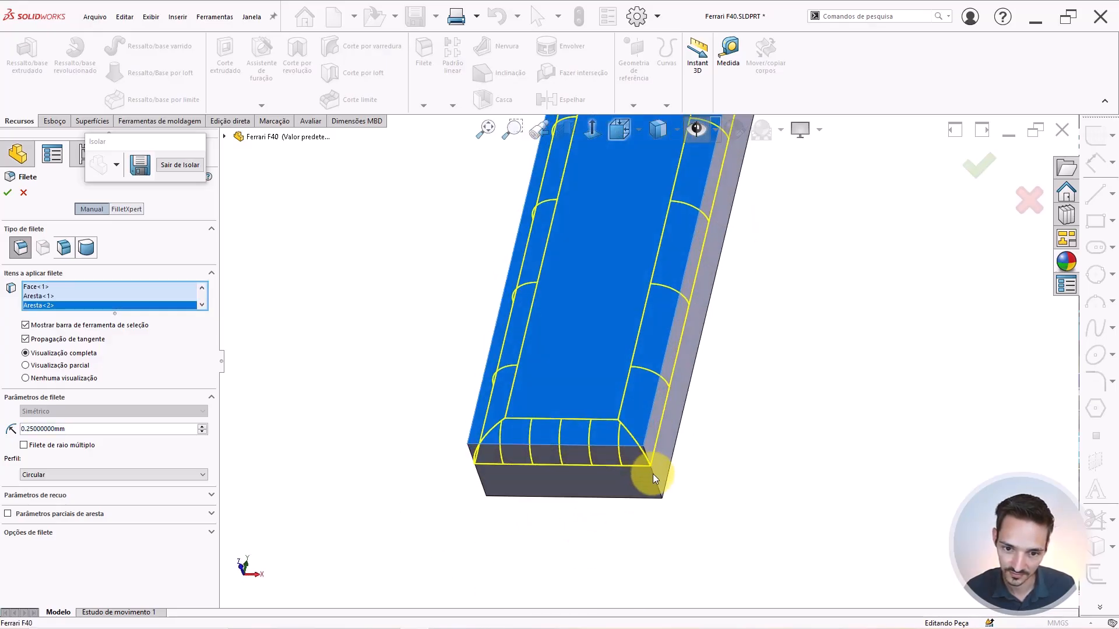
{"action": "left_click", "coordinate": [652, 474]}
{"action": "middle_click_drag", "start_coordinate": [560, 470], "coordinate": [572, 475]}
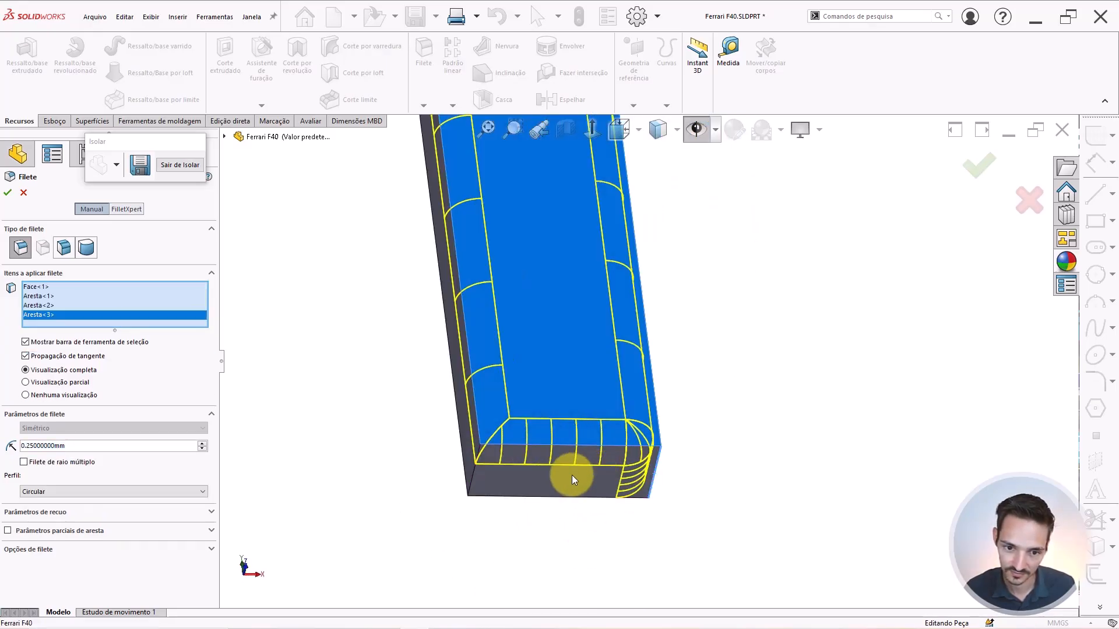
{"action": "left_click", "coordinate": [471, 483]}
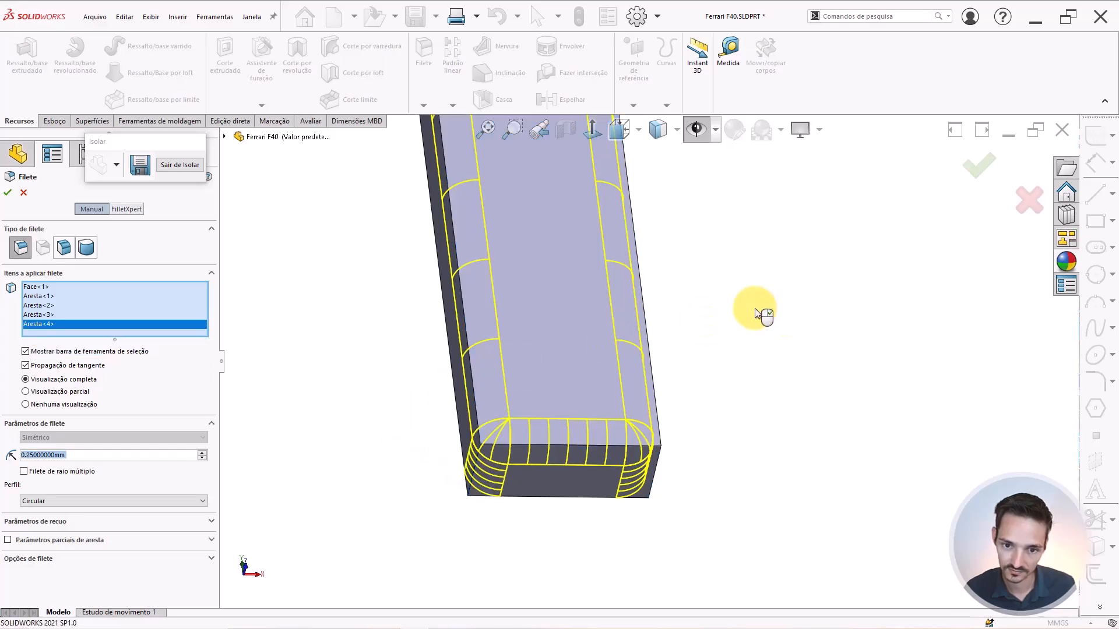
{"action": "right_click", "coordinate": [754, 309]}
{"action": "key", "text": "f"}
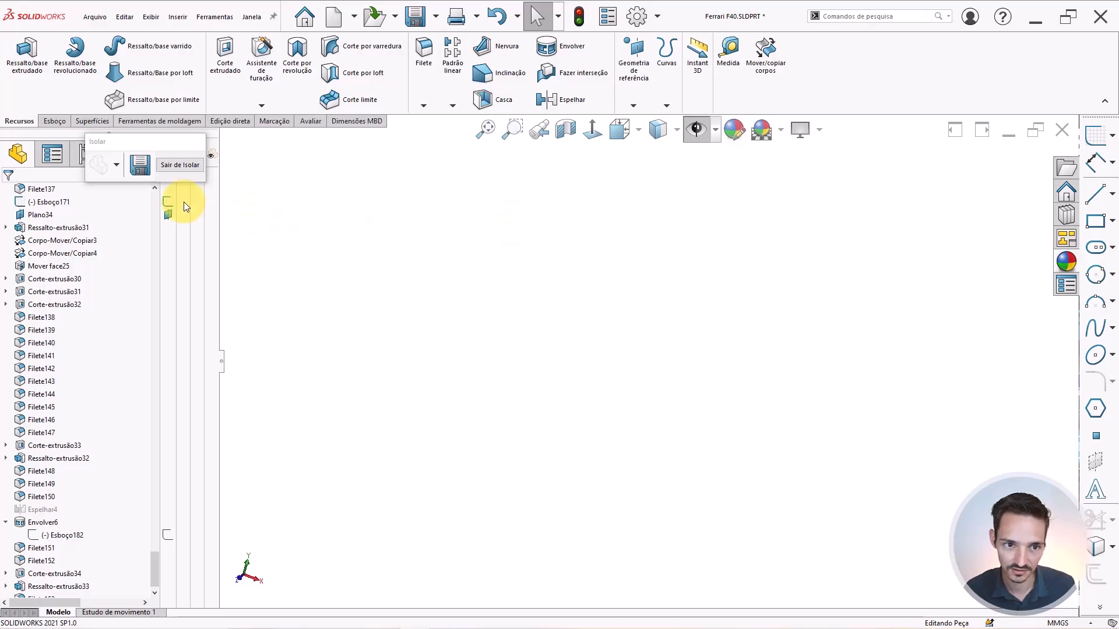
Exit isolation so the whole Ferrari body appears again.
{"action": "left_click", "coordinate": [178, 167]}
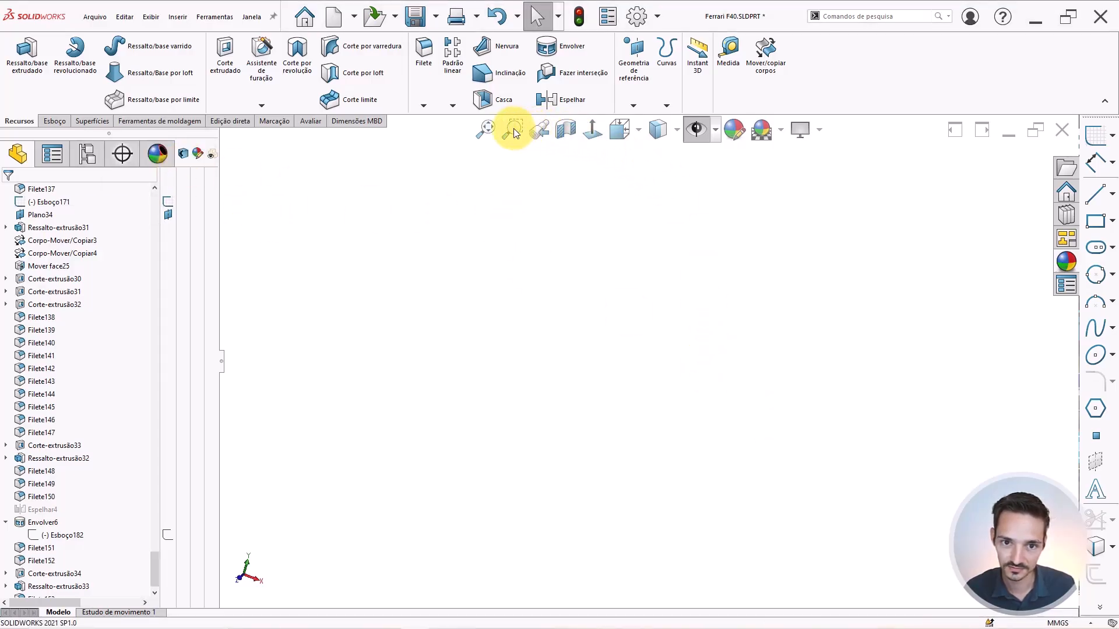
{"action": "scroll", "coordinate": [648, 434], "scroll_direction": "down", "scroll_amount": 5}
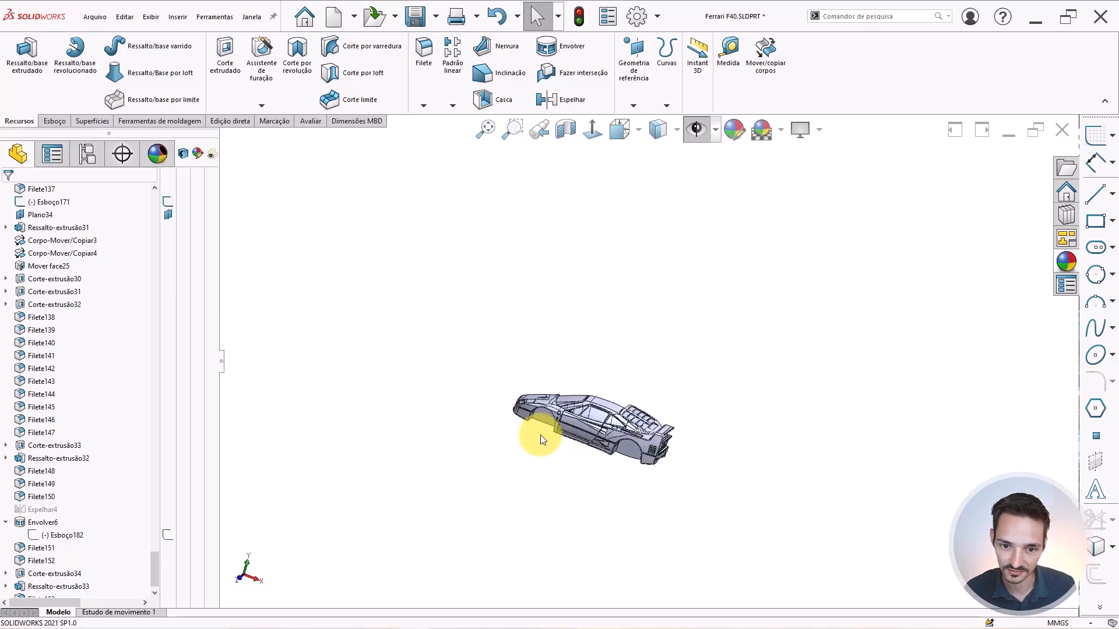
{"action": "scroll", "coordinate": [541, 438], "scroll_direction": "down", "scroll_amount": 10}
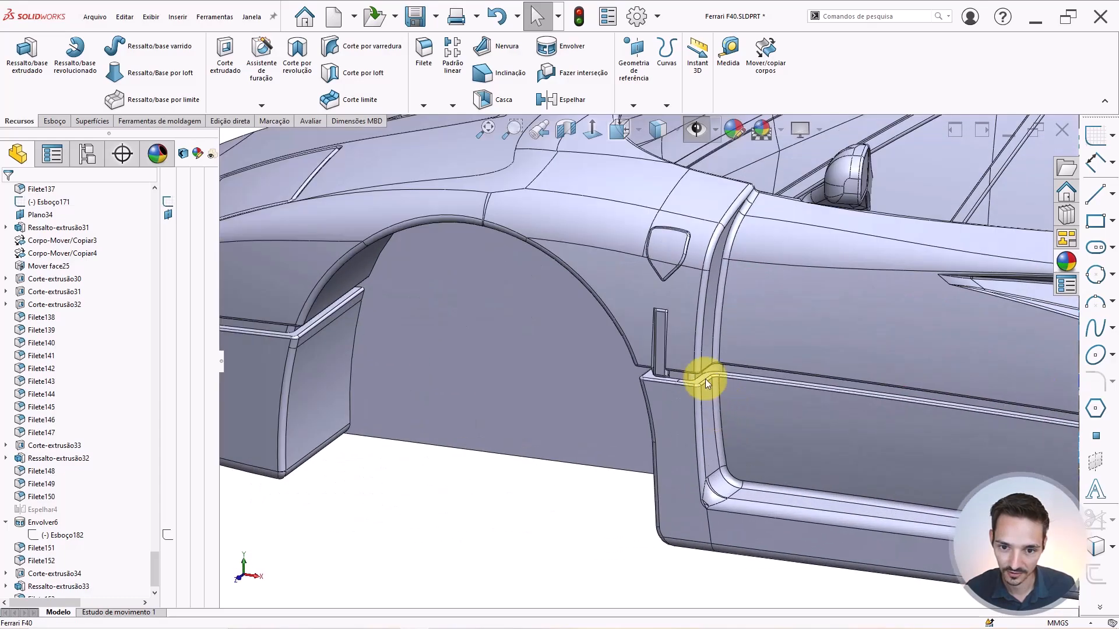
{"action": "scroll", "coordinate": [705, 379], "scroll_direction": "down", "scroll_amount": 8}
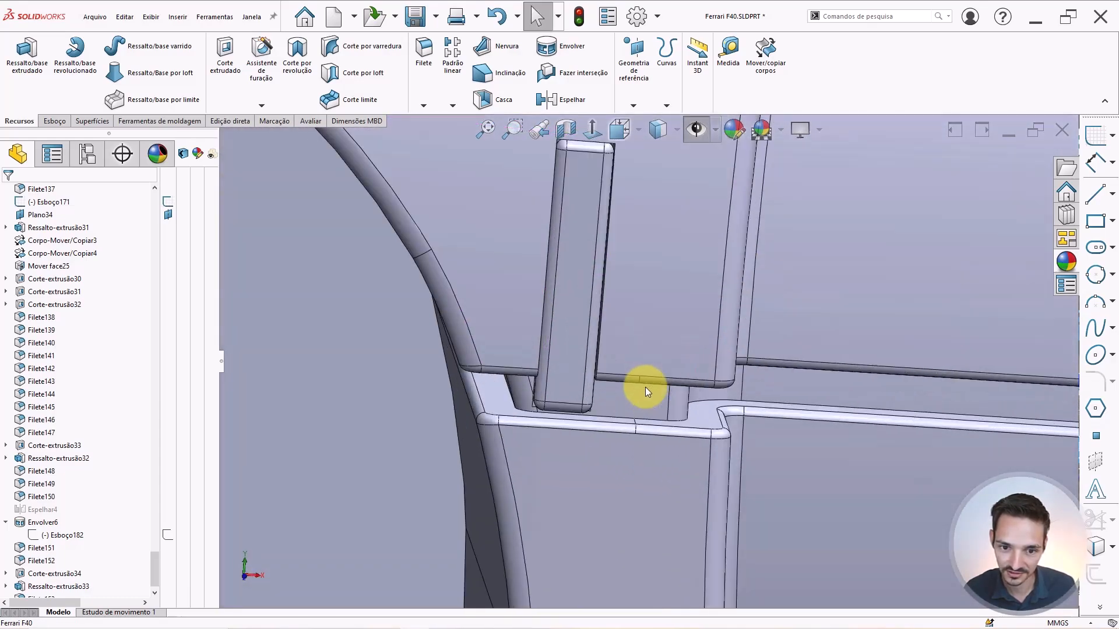
{"action": "scroll", "coordinate": [646, 387], "scroll_direction": "up", "scroll_amount": 10}
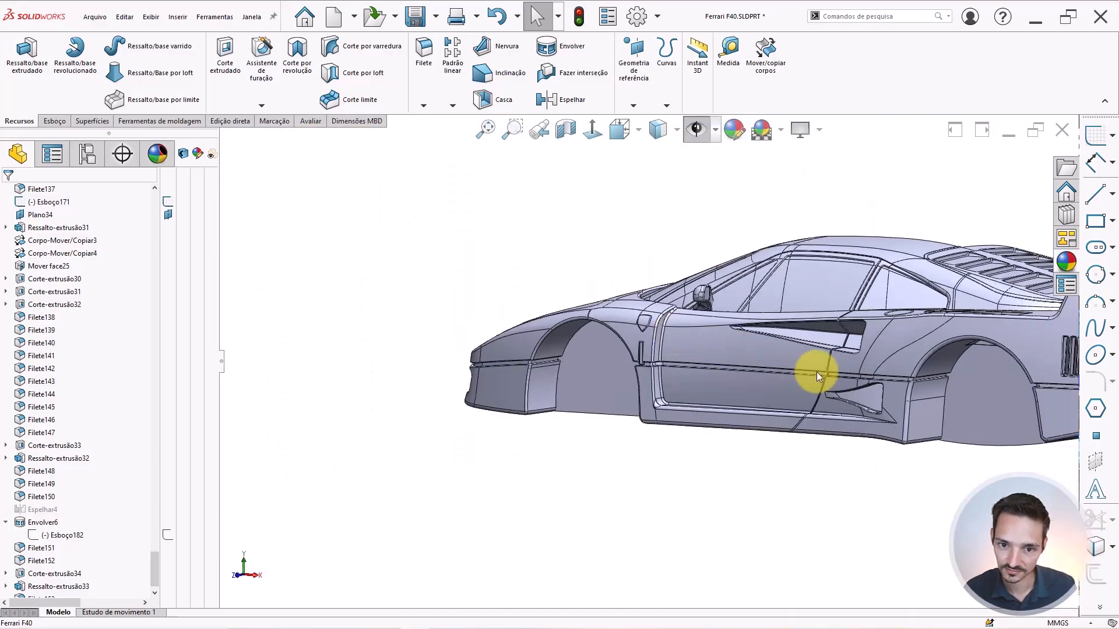
Orbit around the rear and underside to inspect the bar, then view the car from Top.
{"action": "middle_click_drag", "start_coordinate": [816, 371], "coordinate": [794, 499]}
{"action": "scroll", "coordinate": [904, 350], "scroll_direction": "down", "scroll_amount": 6}
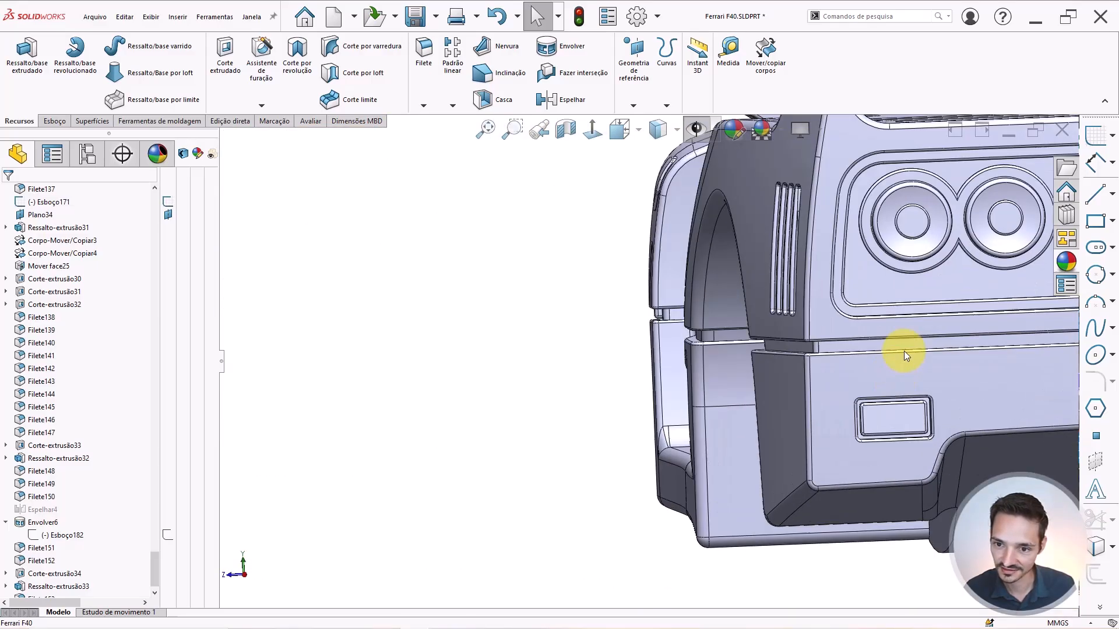
{"action": "scroll", "coordinate": [711, 289], "scroll_direction": "up", "scroll_amount": 4}
{"action": "scroll", "coordinate": [686, 273], "scroll_direction": "up", "scroll_amount": 5}
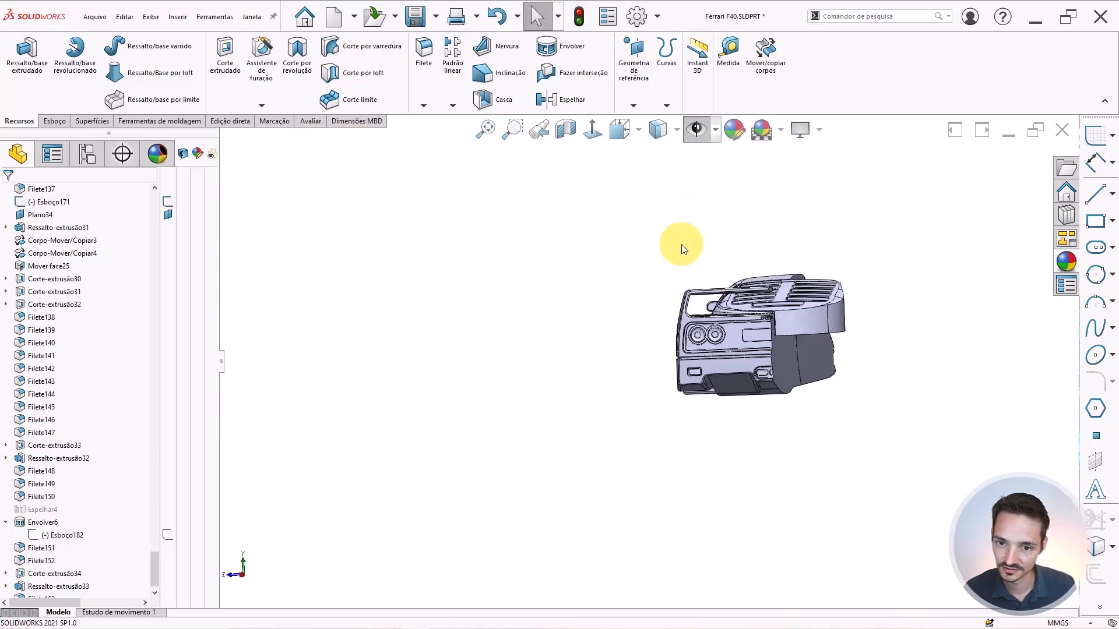
{"action": "middle_click_drag", "start_coordinate": [679, 241], "coordinate": [799, 341]}
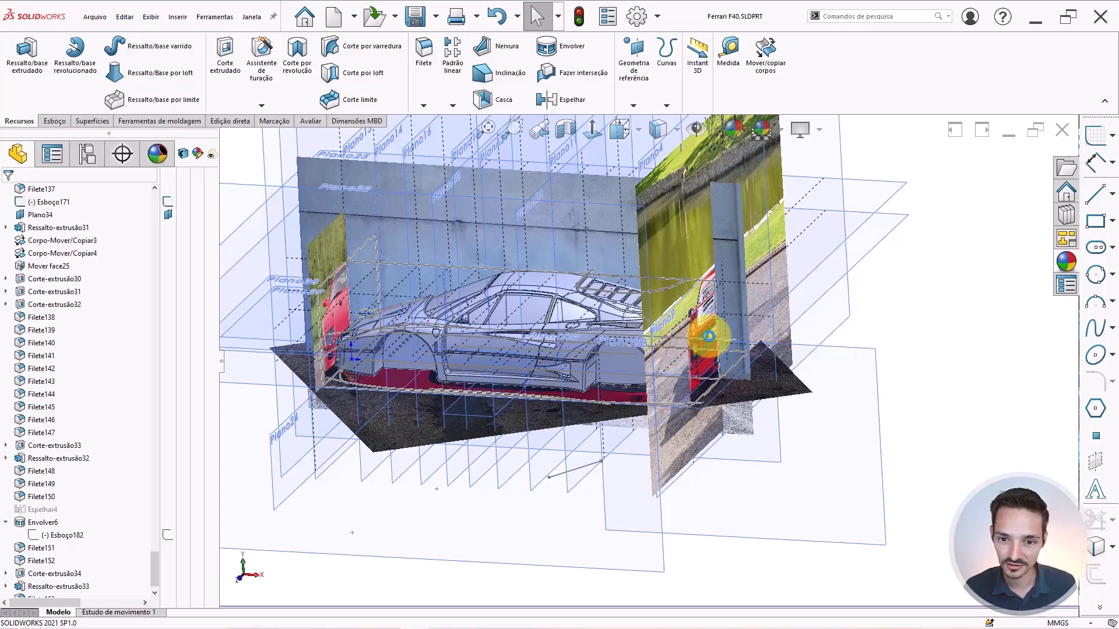
{"action": "middle_click_drag", "start_coordinate": [690, 338], "coordinate": [716, 499]}
{"action": "key", "text": "ctrl+5"}
{"action": "scroll", "coordinate": [708, 353], "scroll_direction": "down", "scroll_amount": 6}
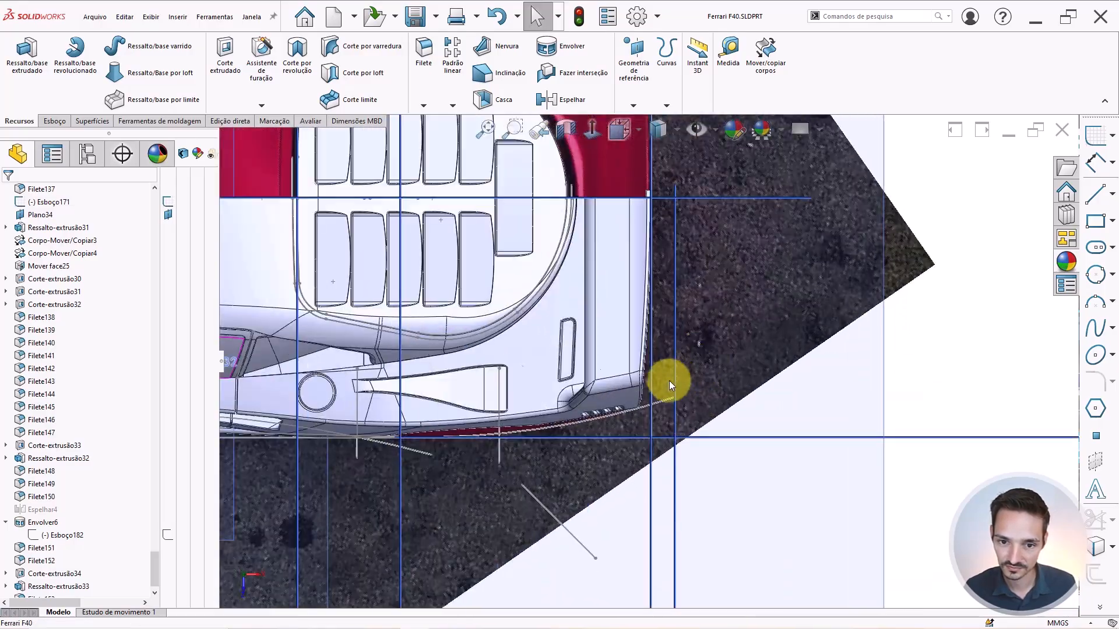
Start a new sketch on Plano4 and hide the reference picture.
{"action": "left_click", "coordinate": [652, 494]}
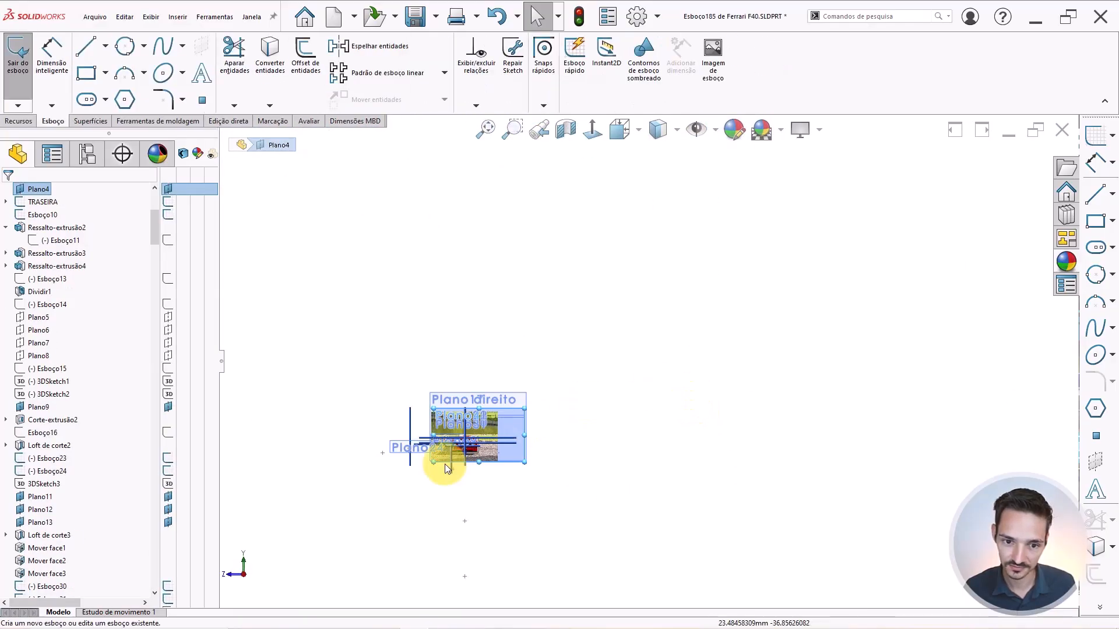
{"action": "scroll", "coordinate": [582, 392], "scroll_direction": "down", "scroll_amount": 10}
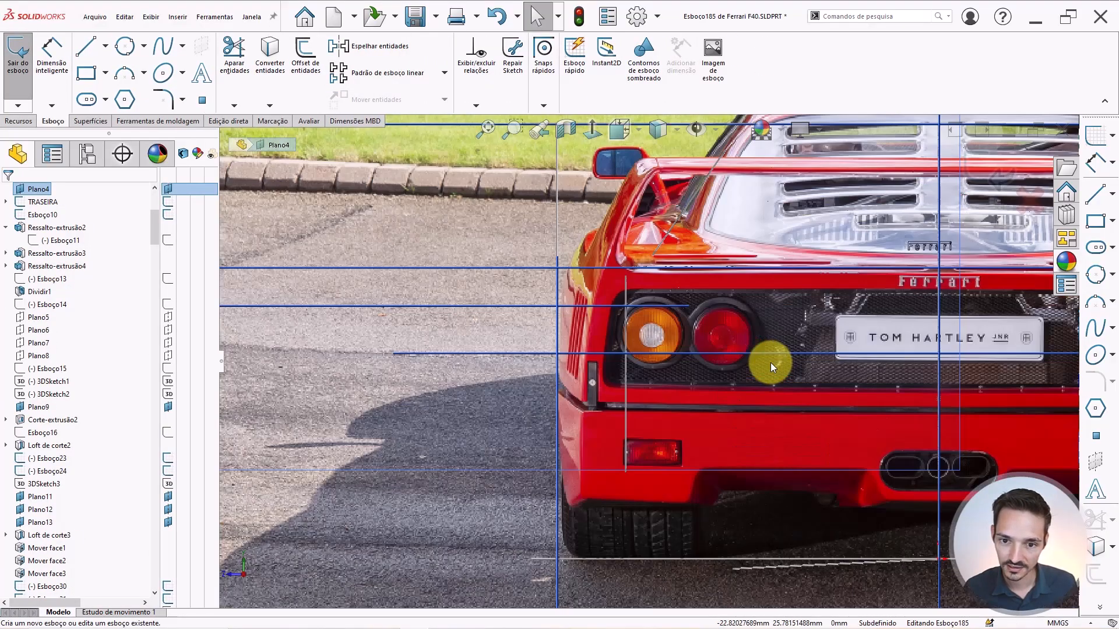
{"action": "scroll", "coordinate": [728, 382], "scroll_direction": "down", "scroll_amount": 2}
{"action": "scroll", "coordinate": [811, 341], "scroll_direction": "up", "scroll_amount": 4}
{"action": "scroll", "coordinate": [781, 350], "scroll_direction": "down", "scroll_amount": 3}
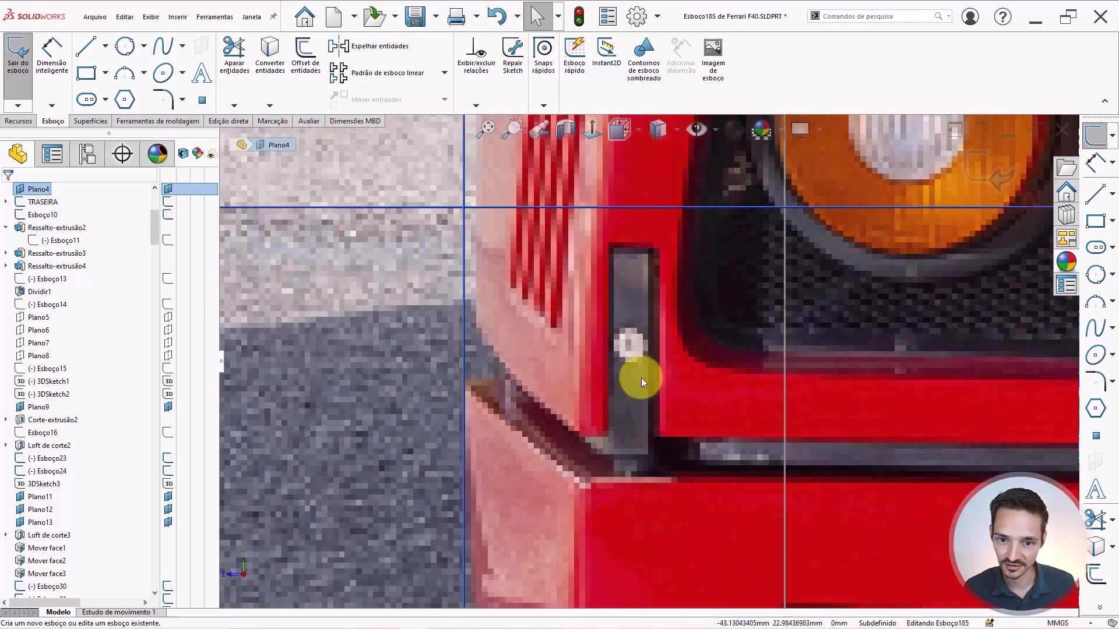
{"action": "scroll", "coordinate": [683, 367], "scroll_direction": "up", "scroll_amount": 5}
{"action": "scroll", "coordinate": [619, 258], "scroll_direction": "down", "scroll_amount": 3}
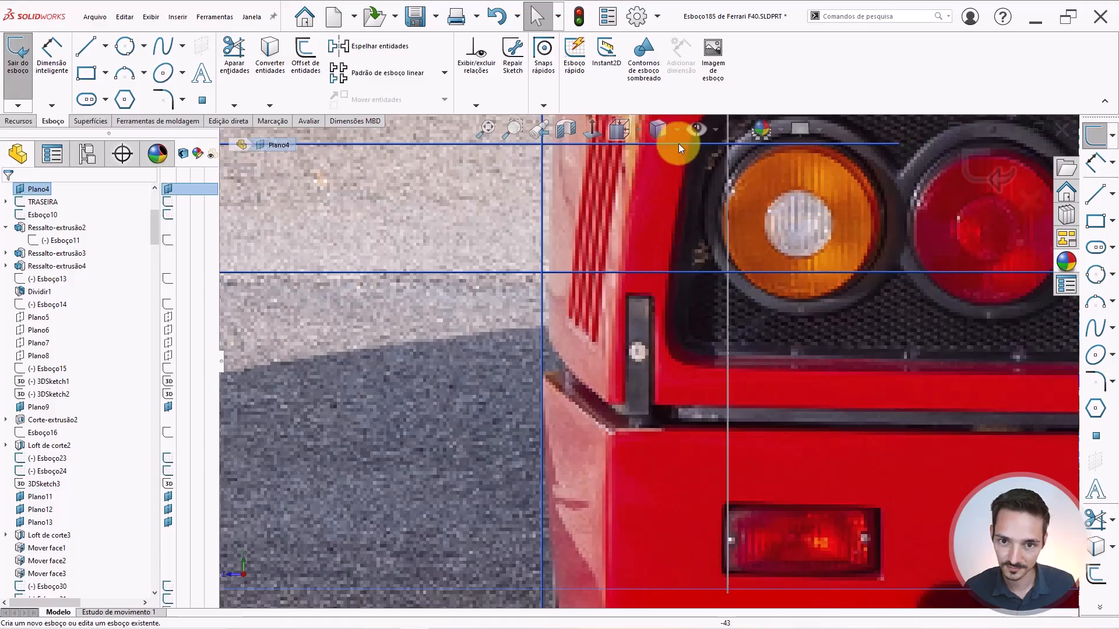
{"action": "left_click", "coordinate": [695, 129]}
{"action": "scroll", "coordinate": [733, 302], "scroll_direction": "up", "scroll_amount": 5}
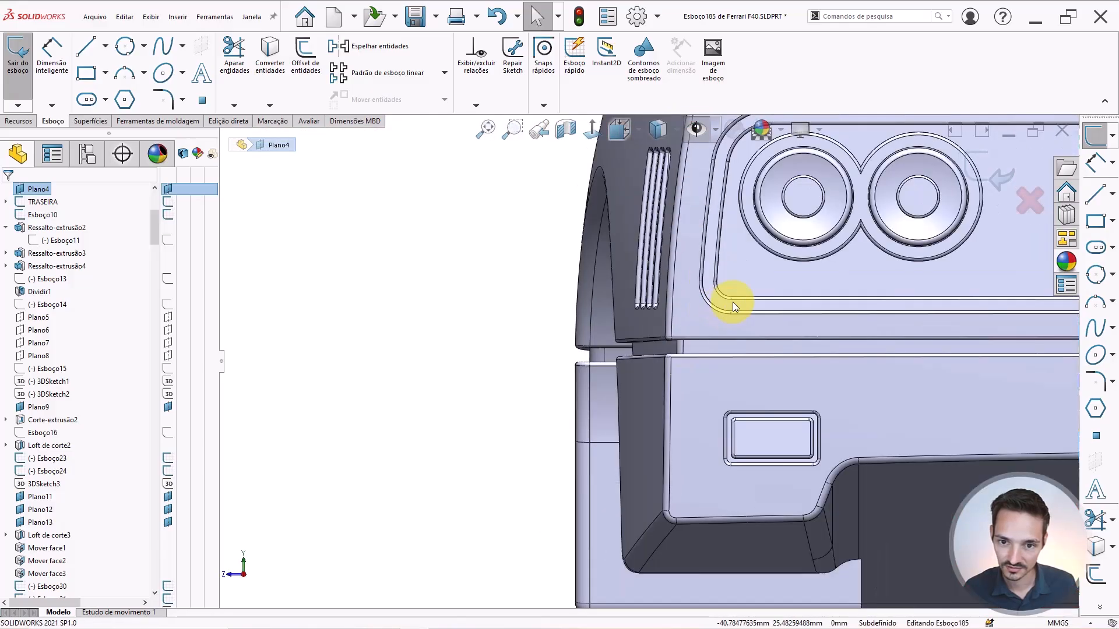
Draw a rectangle beside the rear taillights and dimension its width to 1.4.
{"action": "right_click_drag", "start_coordinate": [442, 391], "coordinate": [611, 407]}
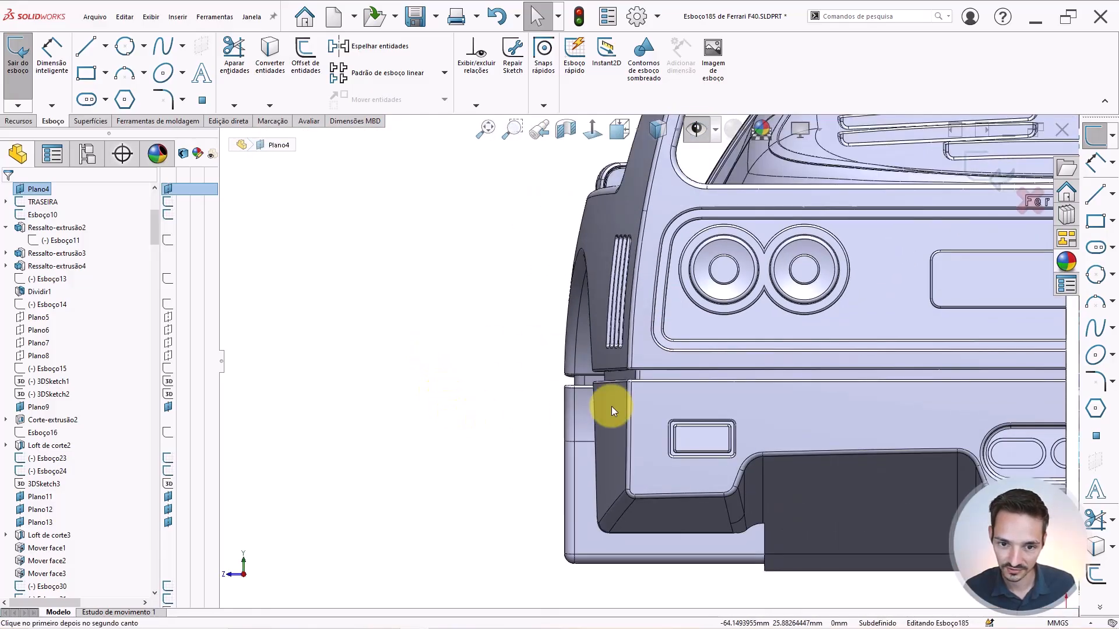
{"action": "scroll", "coordinate": [677, 361], "scroll_direction": "down", "scroll_amount": 5}
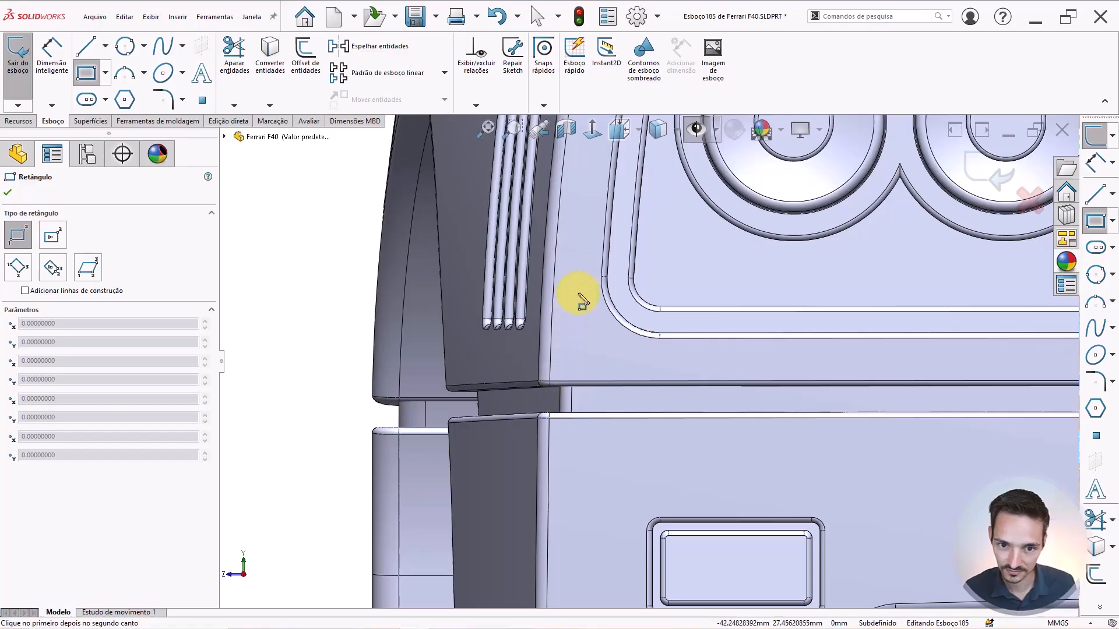
{"action": "left_click", "coordinate": [574, 286]}
{"action": "left_click", "coordinate": [600, 403]}
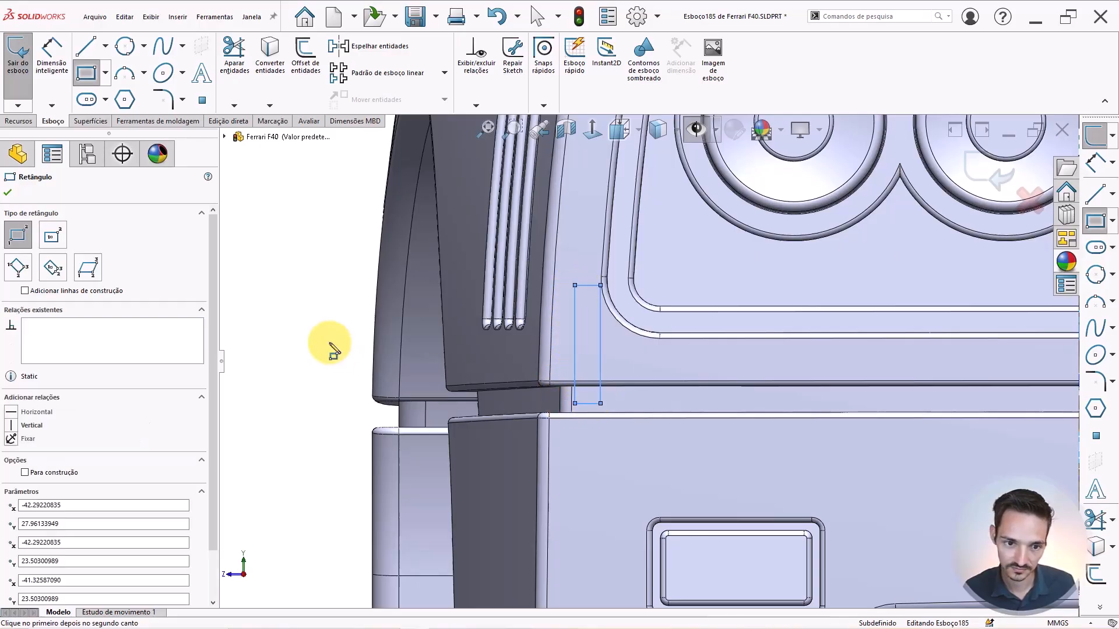
{"action": "left_click", "coordinate": [590, 402]}
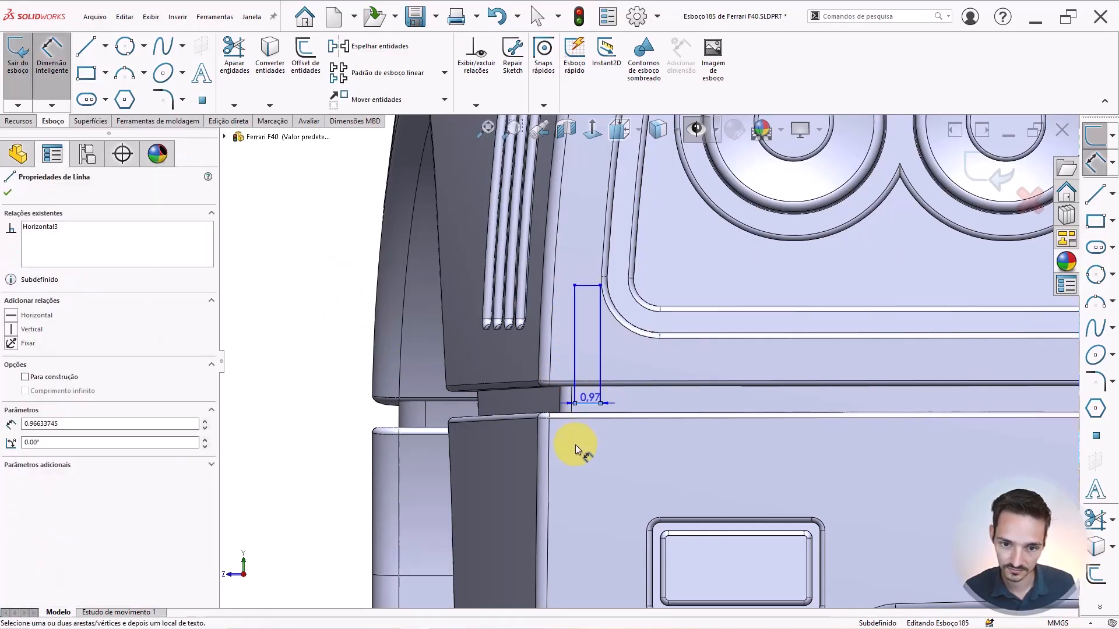
{"action": "left_click", "coordinate": [599, 428]}
{"action": "type", "text": "1.4"}
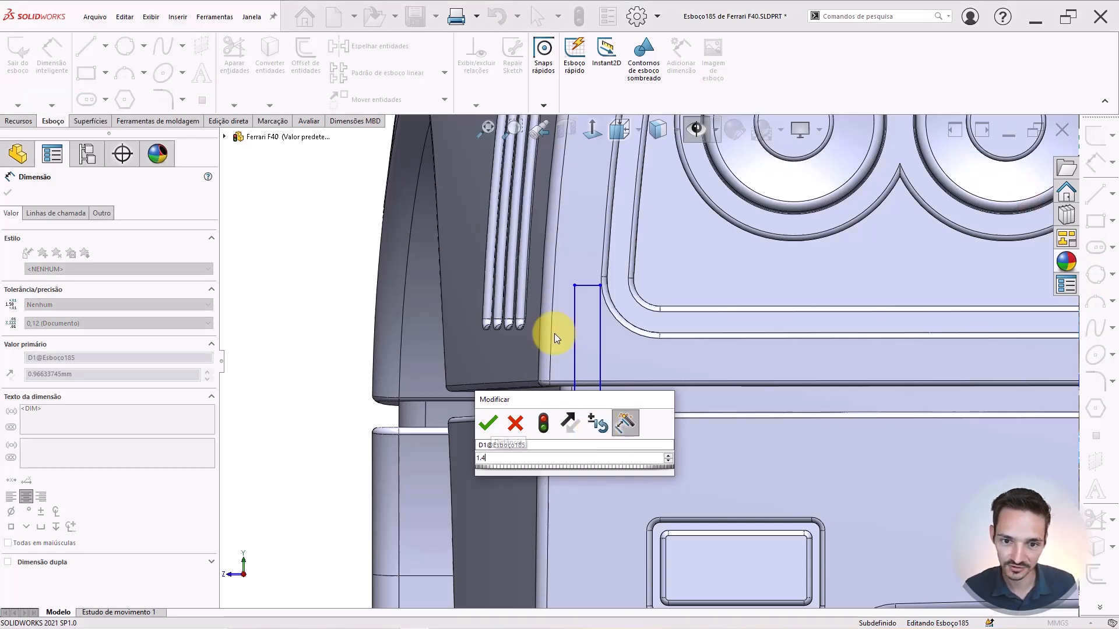
{"action": "key", "text": "Escape"}
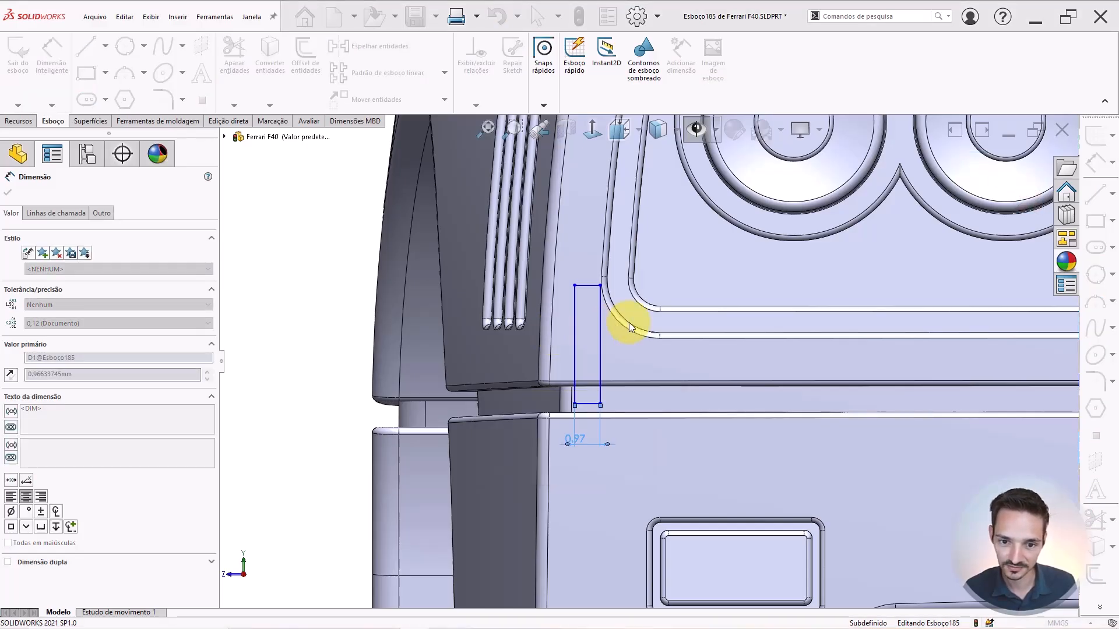
{"action": "scroll", "coordinate": [610, 315], "scroll_direction": "up", "scroll_amount": 2}
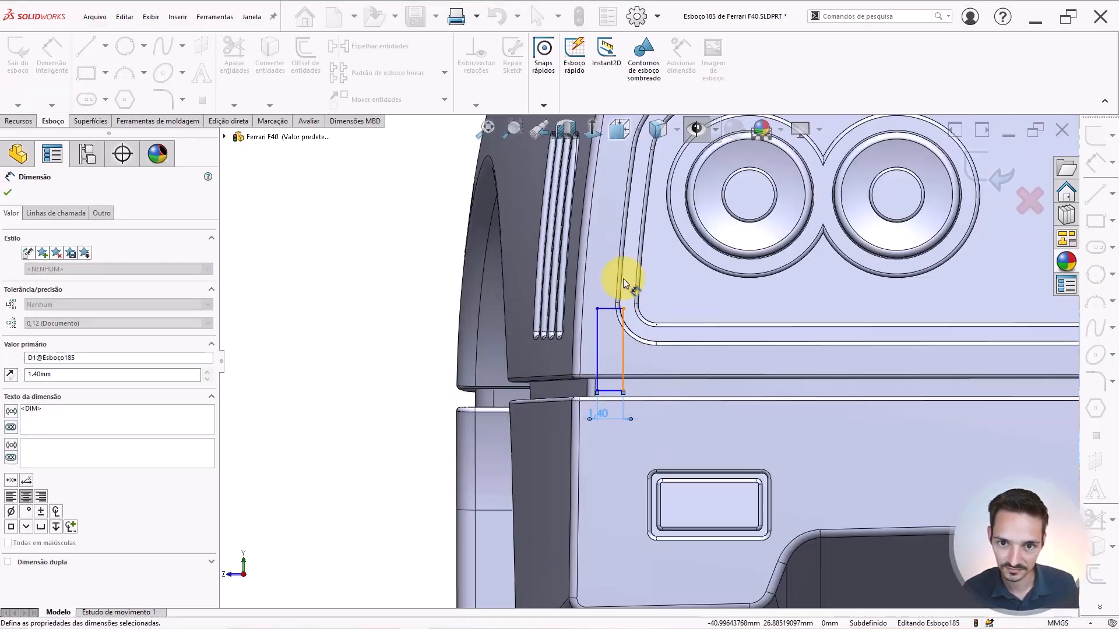
{"action": "key", "text": "Escape"}
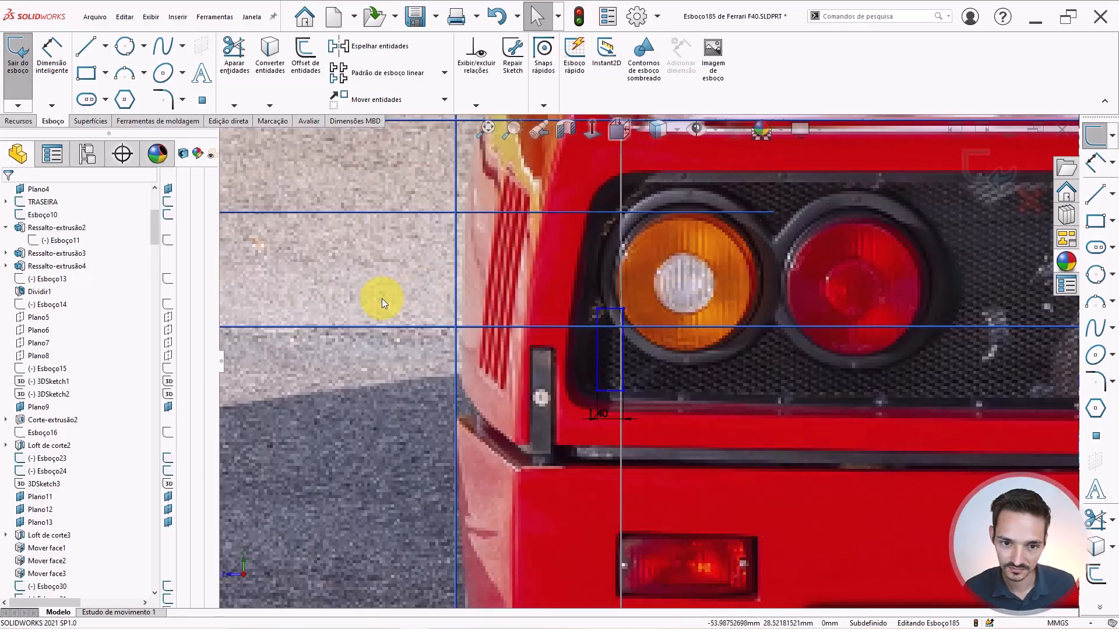
Abandon the vertical construction line and hide the reference photo and construction lines.
{"action": "right_click_drag", "start_coordinate": [328, 308], "coordinate": [376, 305]}
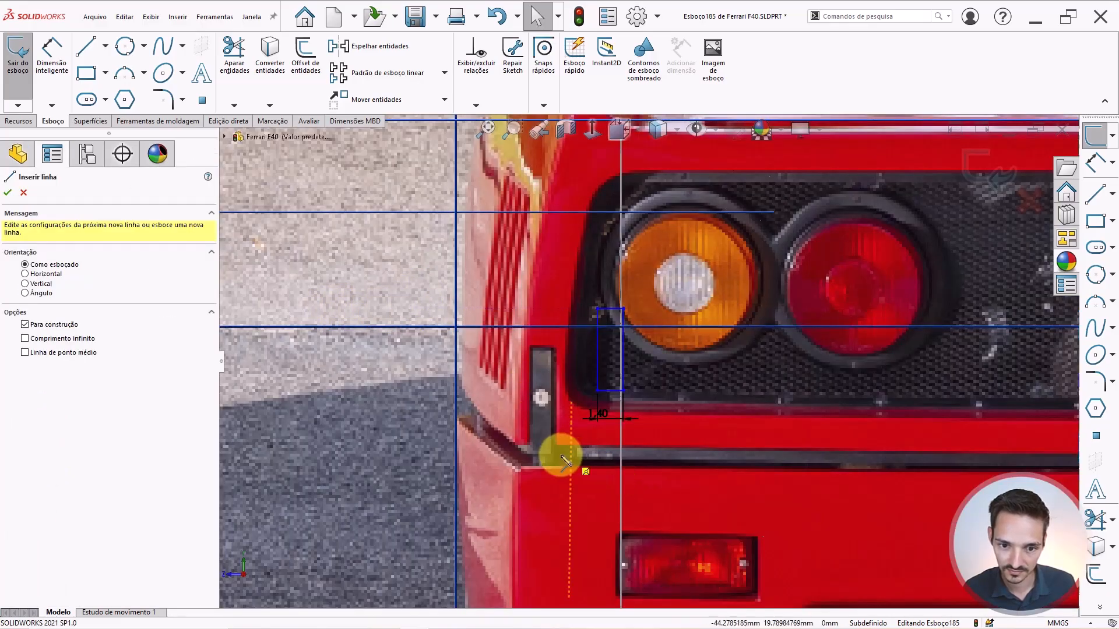
{"action": "scroll", "coordinate": [554, 461], "scroll_direction": "down", "scroll_amount": 1}
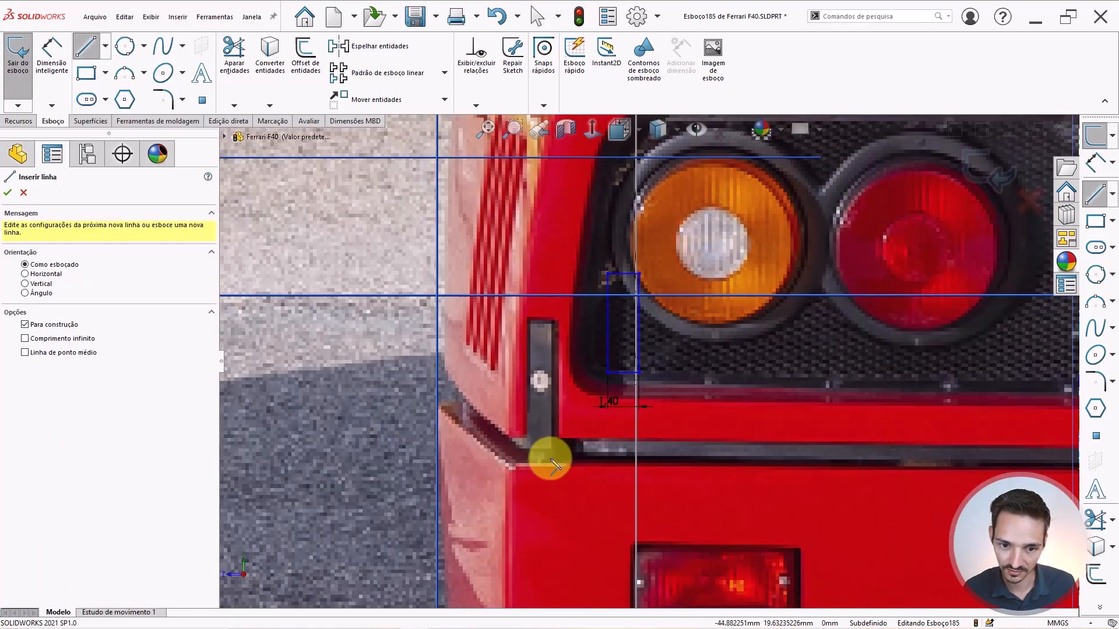
{"action": "left_click", "coordinate": [545, 459]}
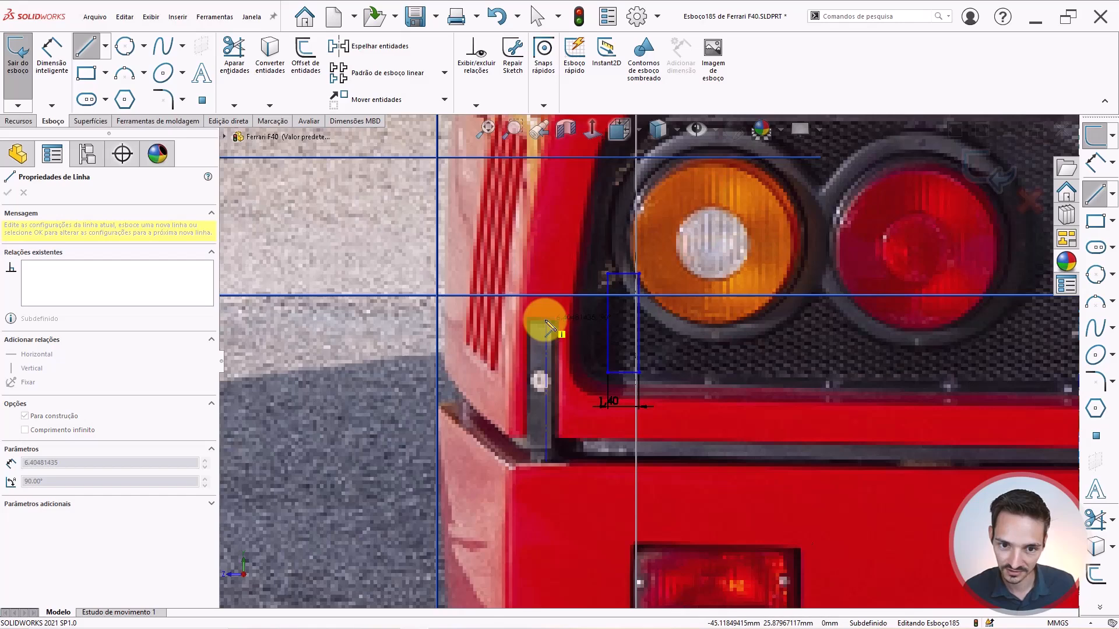
{"action": "key", "text": "Escape"}
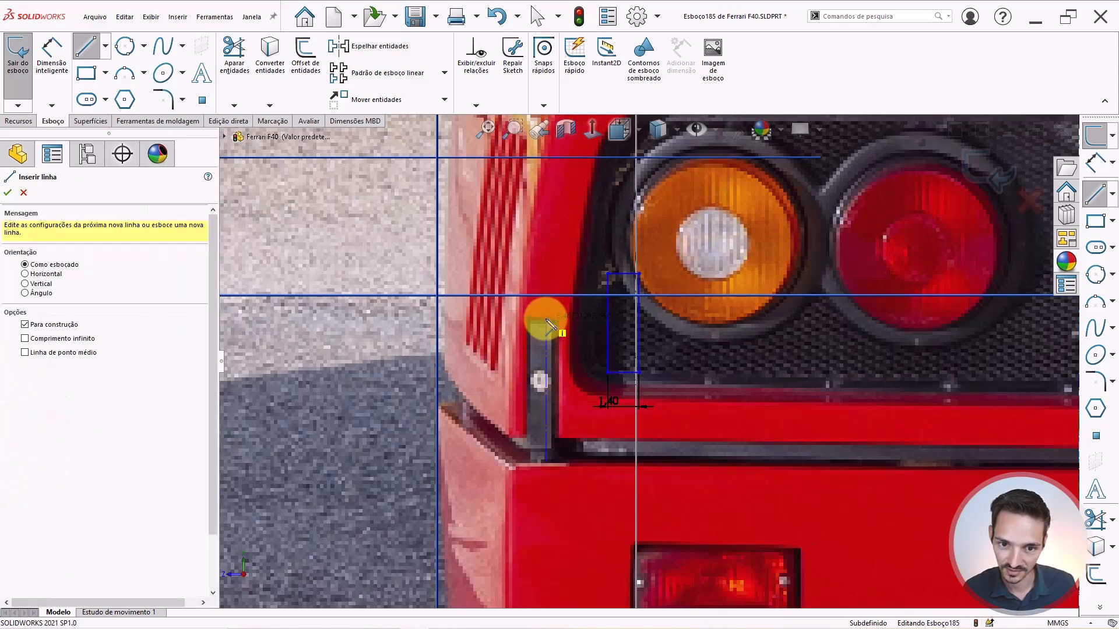
{"action": "key", "text": "Escape"}
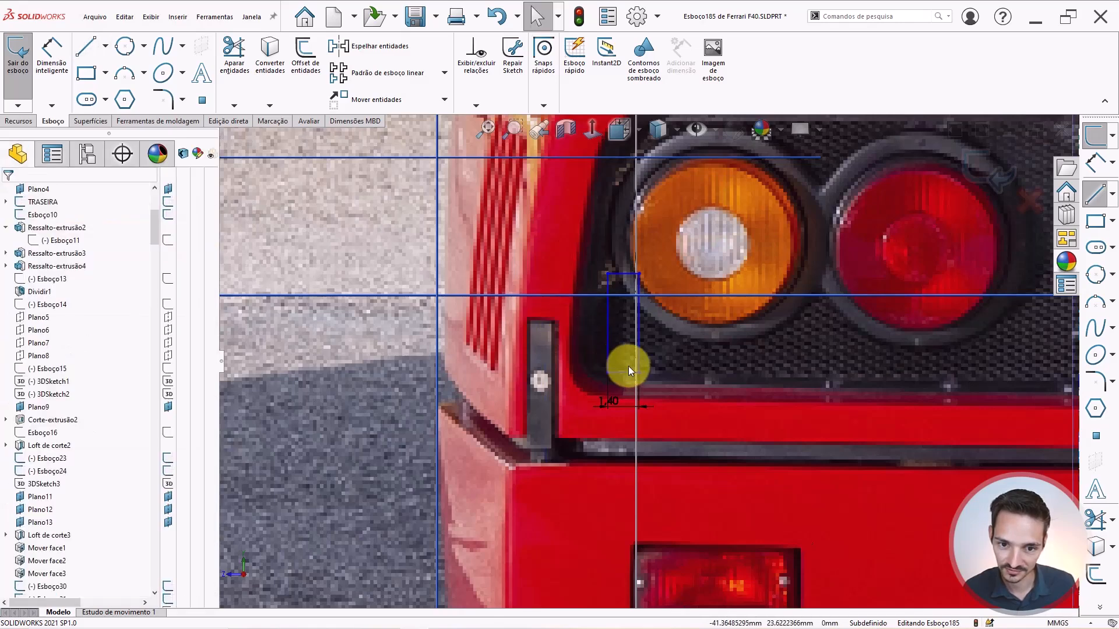
{"action": "left_click", "coordinate": [697, 131]}
Dimension the rectangle's left edge to a 6.5 height.
{"action": "key", "text": "d"}
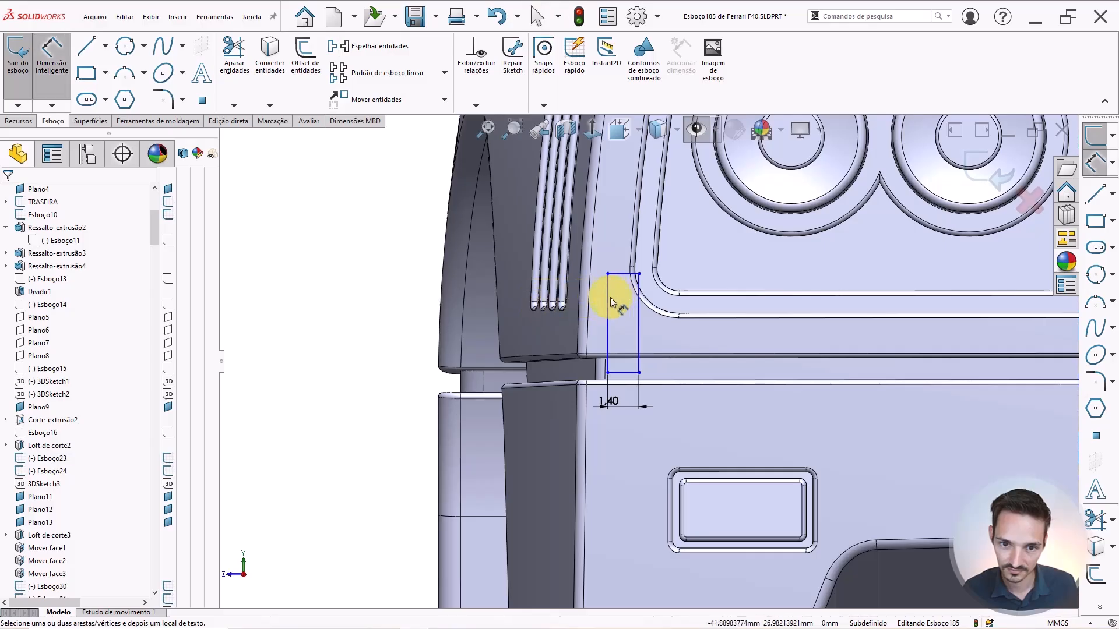
{"action": "left_click", "coordinate": [608, 300]}
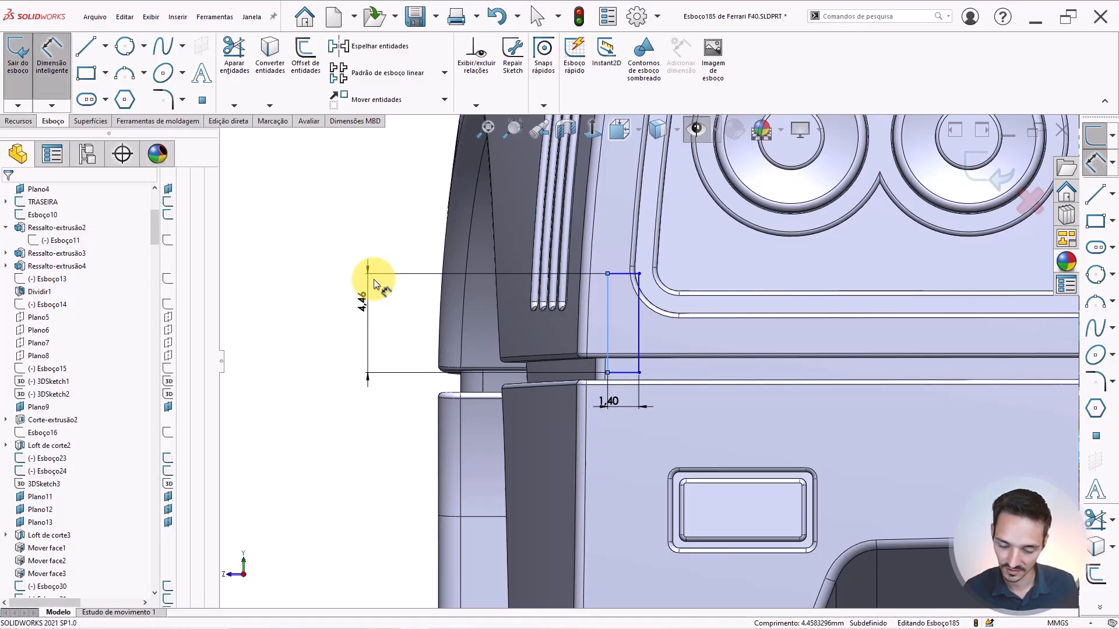
{"action": "left_click", "coordinate": [370, 275]}
{"action": "type", "text": "6.5"}
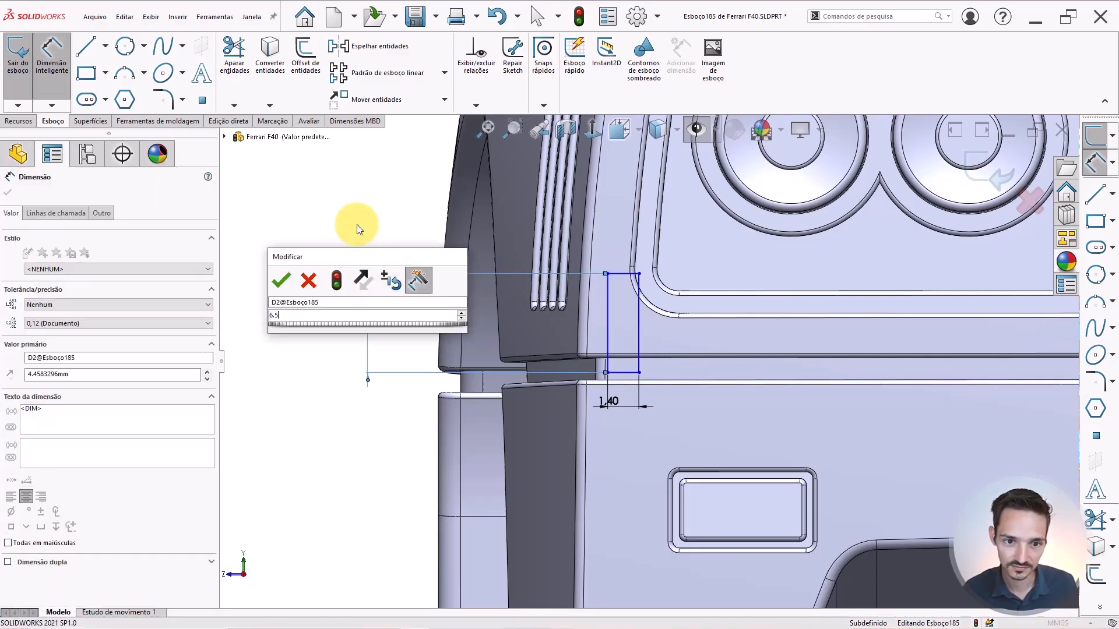
{"action": "key", "text": "Escape"}
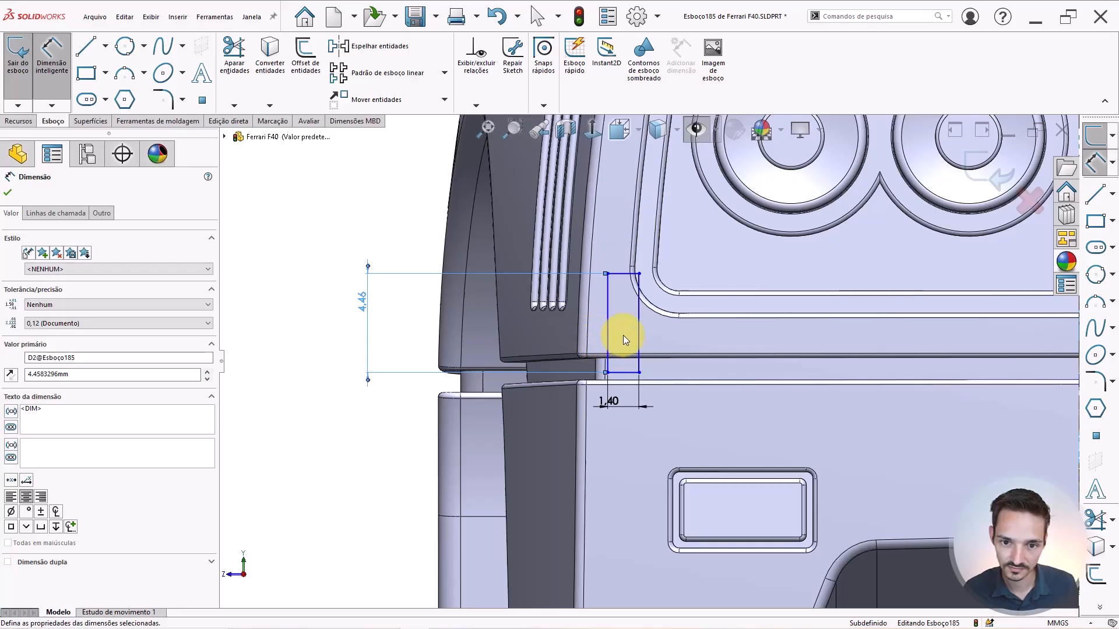
{"action": "key", "text": "Escape"}
Drag the rectangle's bottom-left corner down and left toward the body.
{"action": "scroll", "coordinate": [618, 287], "scroll_direction": "down", "scroll_amount": 2}
{"action": "scroll", "coordinate": [617, 287], "scroll_direction": "up", "scroll_amount": 1}
{"action": "scroll", "coordinate": [617, 288], "scroll_direction": "down", "scroll_amount": 2}
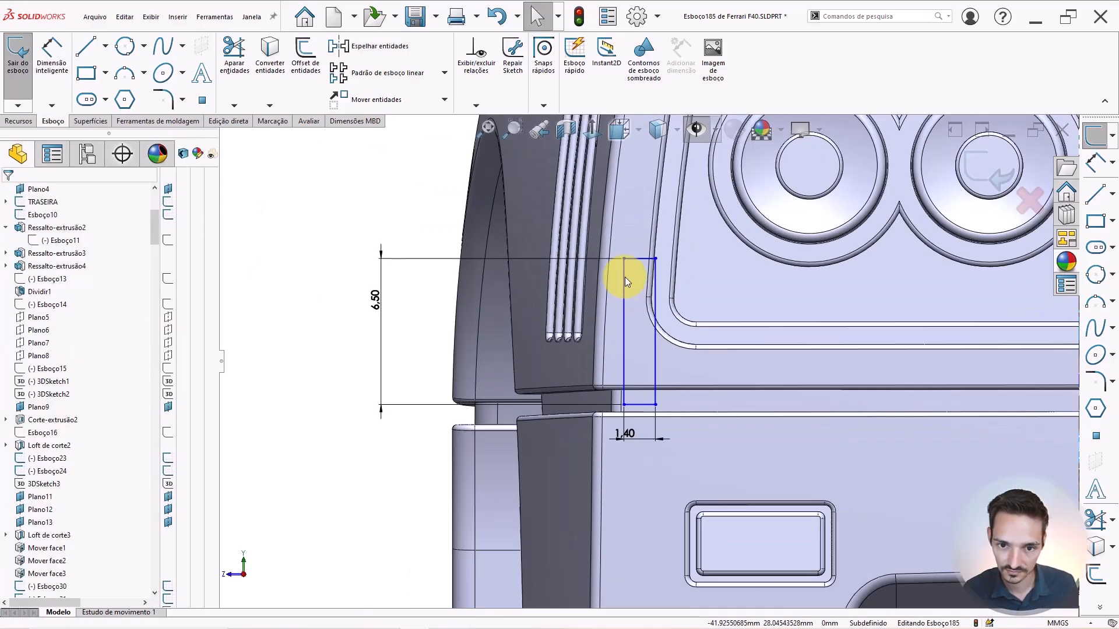
{"action": "left_click_drag", "start_coordinate": [627, 472], "coordinate": [610, 480]}
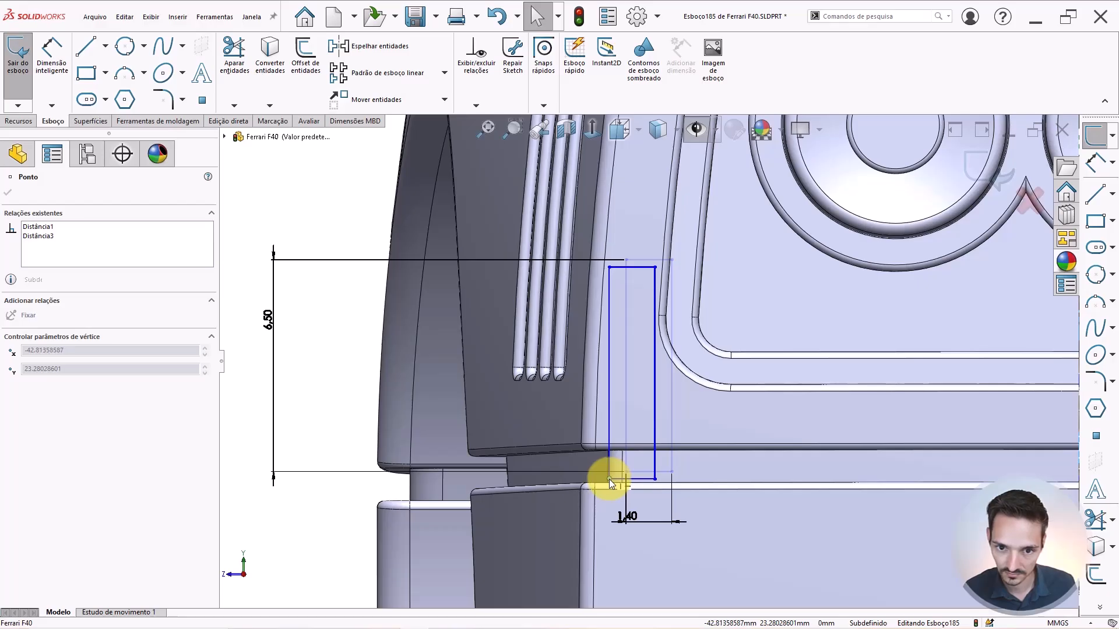
{"action": "left_click_drag", "start_coordinate": [609, 479], "coordinate": [606, 478]}
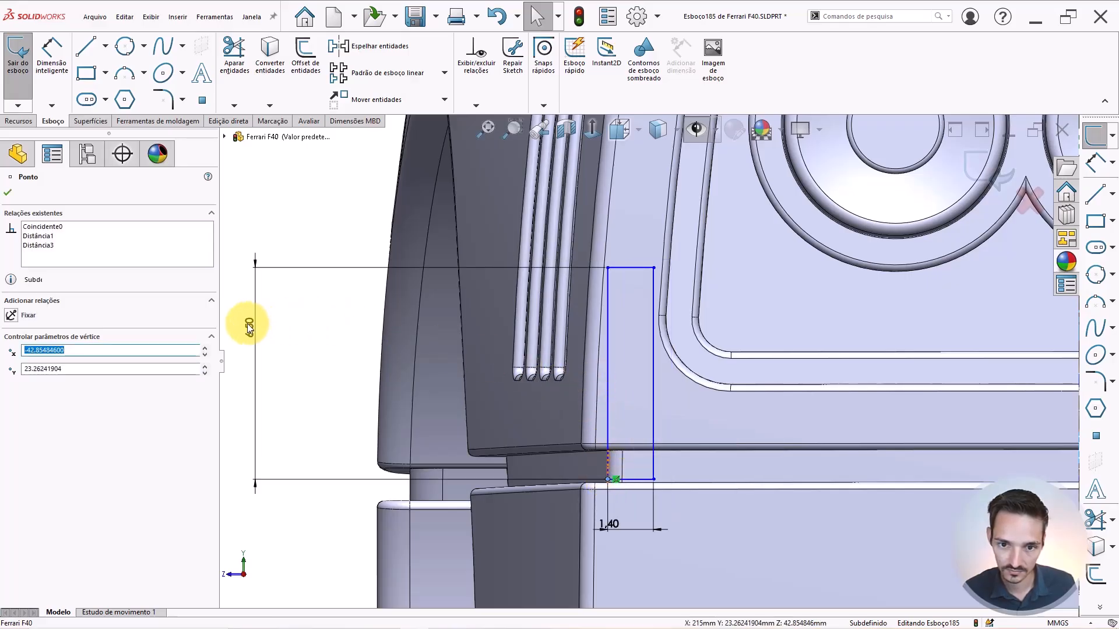
{"action": "scroll", "coordinate": [617, 360], "scroll_direction": "up", "scroll_amount": 2}
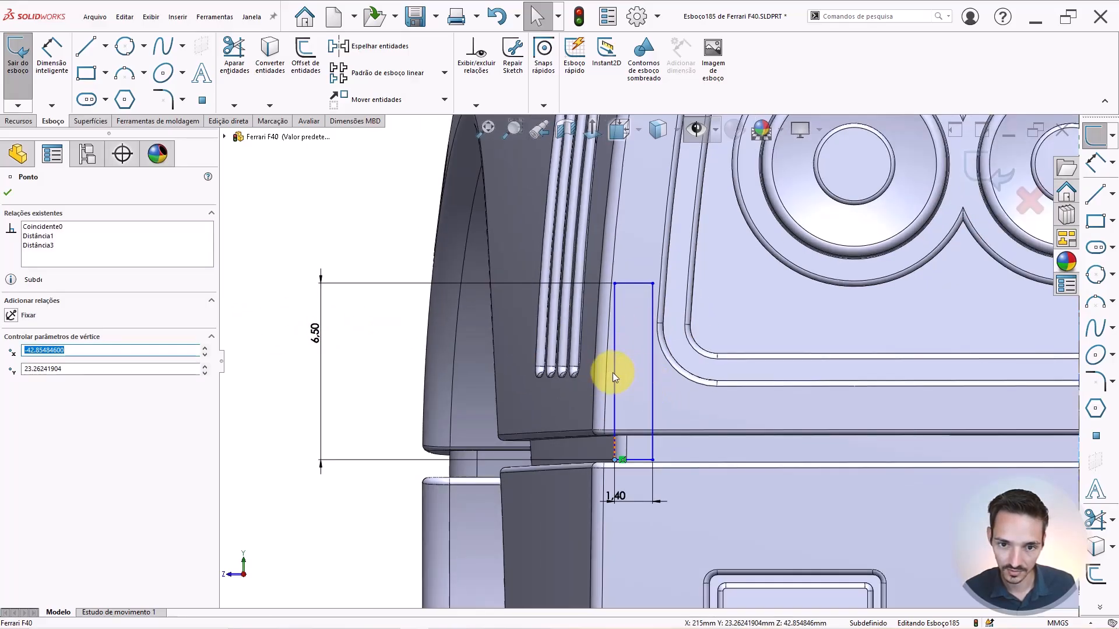
{"action": "scroll", "coordinate": [609, 372], "scroll_direction": "down", "scroll_amount": 1}
{"action": "scroll", "coordinate": [665, 414], "scroll_direction": "down", "scroll_amount": 2}
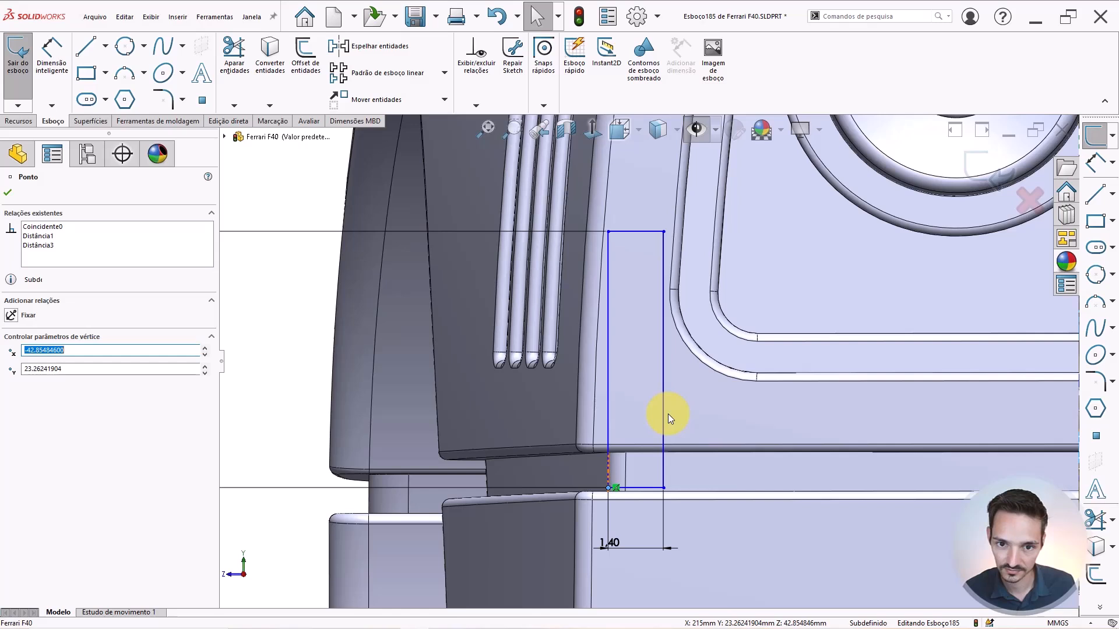
{"action": "scroll", "coordinate": [621, 420], "scroll_direction": "up", "scroll_amount": 2}
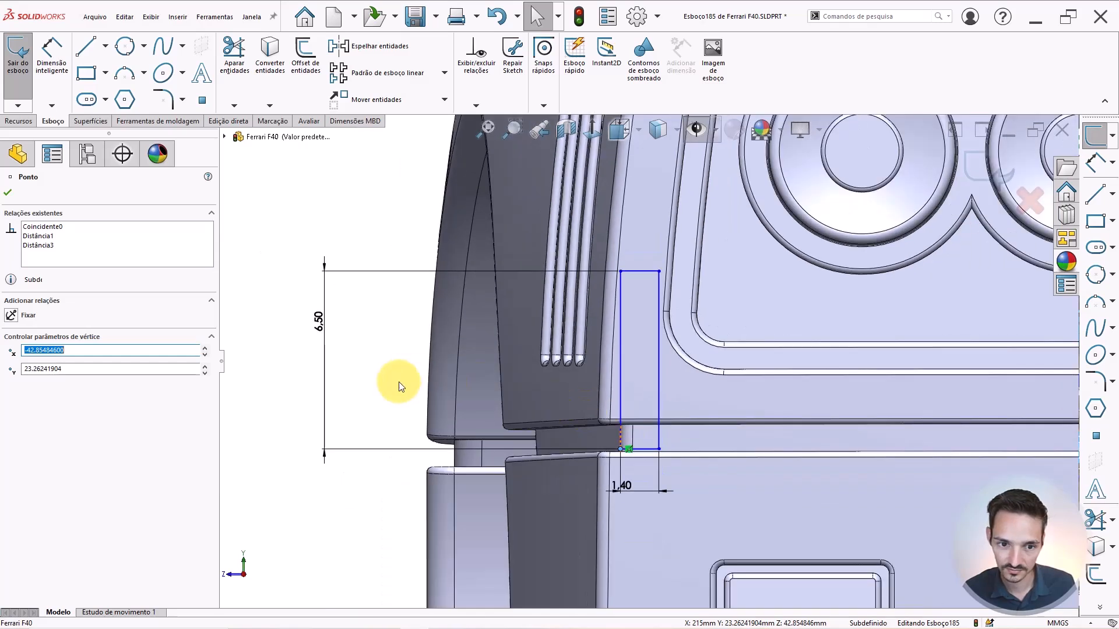
Change the rectangle's width dimension to 1.3.
{"action": "left_click", "coordinate": [623, 490]}
{"action": "type", "text": "1.3"}
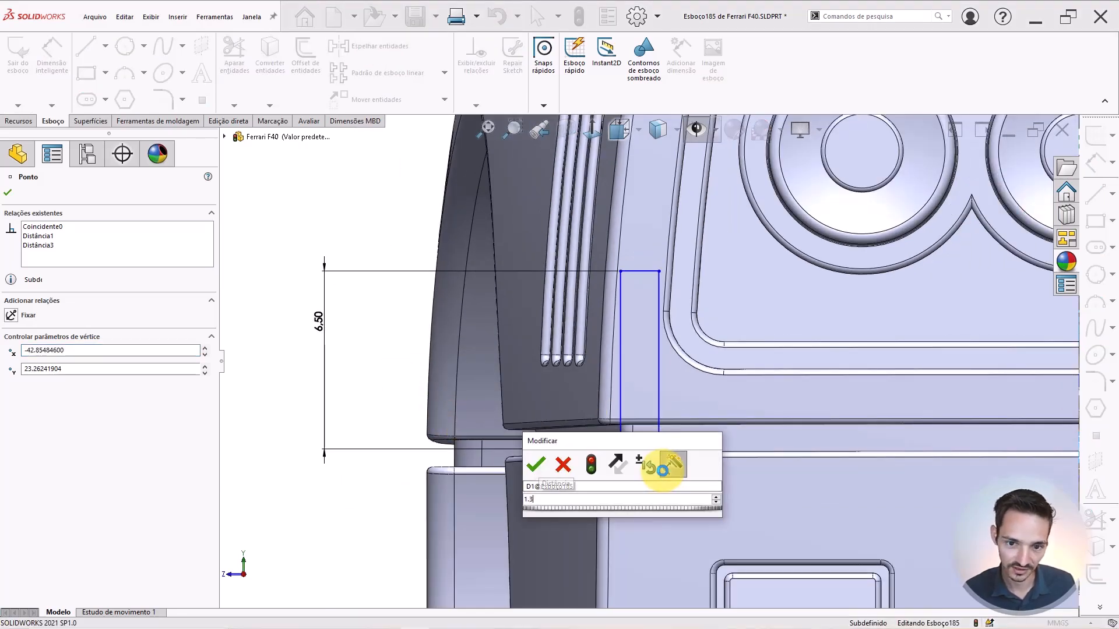
{"action": "key", "text": "Return"}
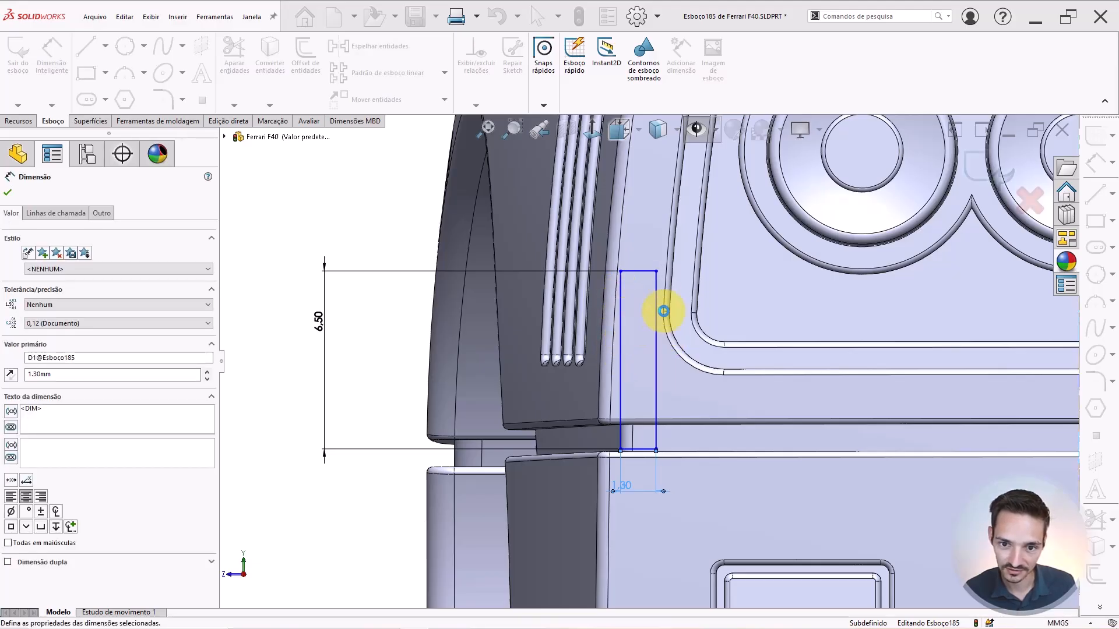
{"action": "key", "text": "Escape"}
Snap the rectangle's lower-left corner onto the body edge.
{"action": "scroll", "coordinate": [629, 457], "scroll_direction": "down", "scroll_amount": 2}
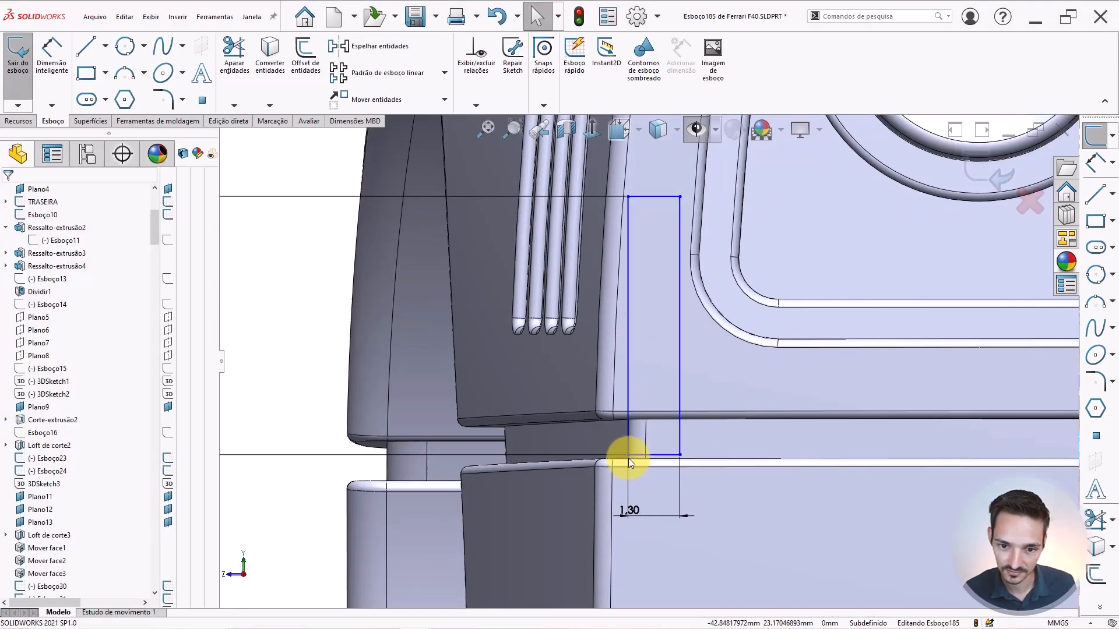
{"action": "left_click", "coordinate": [629, 455]}
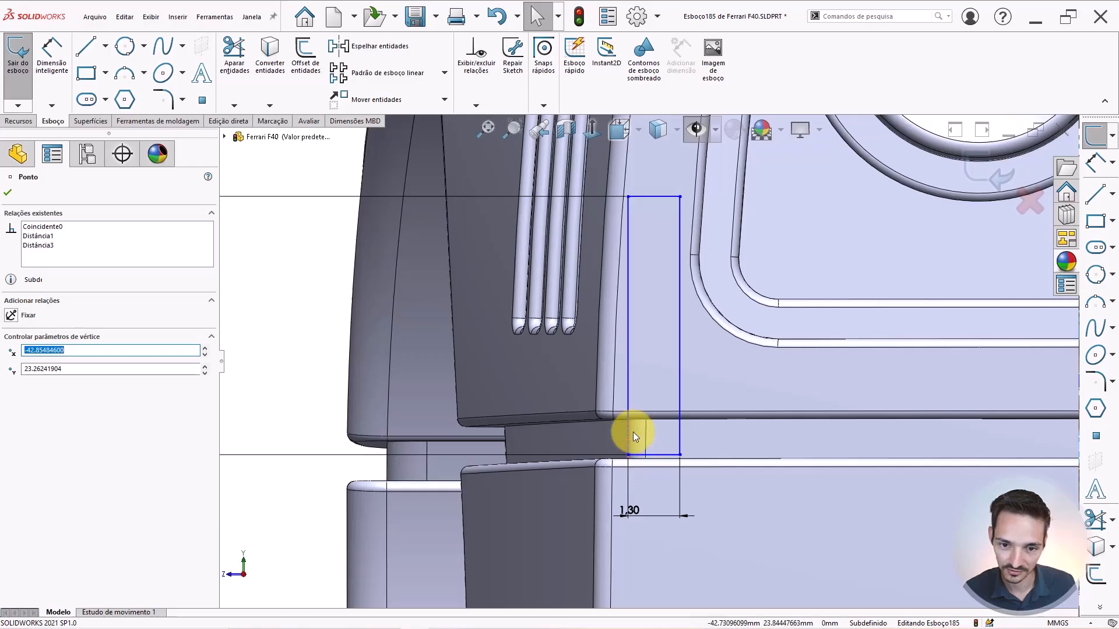
{"action": "scroll", "coordinate": [626, 461], "scroll_direction": "down", "scroll_amount": 3}
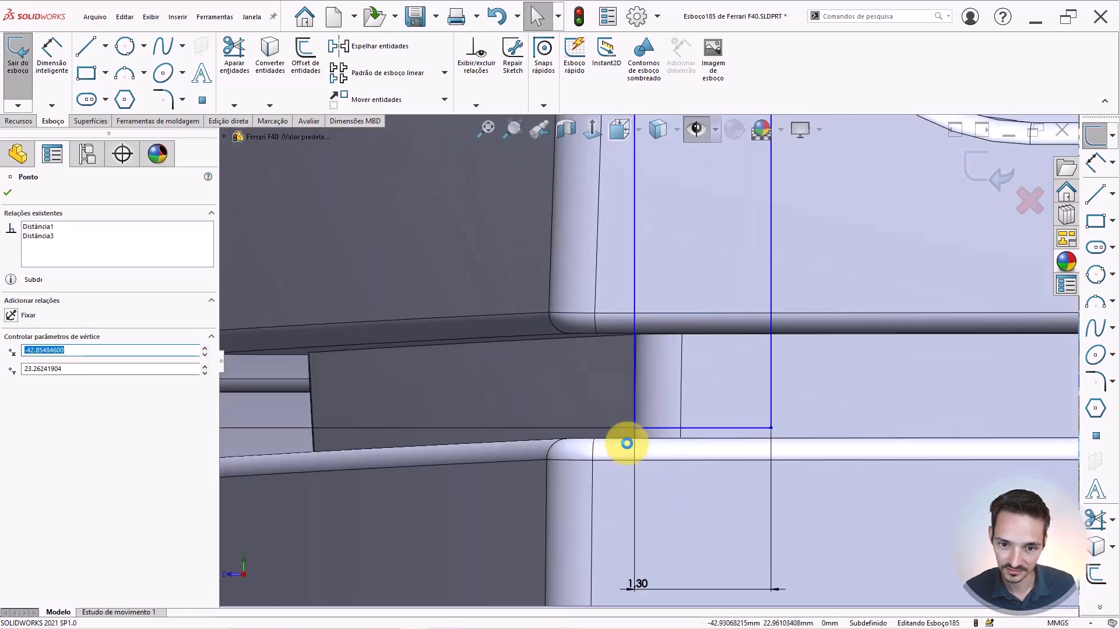
{"action": "scroll", "coordinate": [636, 419], "scroll_direction": "down", "scroll_amount": 3}
{"action": "mouse_move", "coordinate": [646, 406]}
{"action": "left_mouse_down"}
{"action": "mouse_move", "coordinate": [664, 415]}
{"action": "mouse_move", "coordinate": [657, 421]}
{"action": "left_mouse_up"}
{"action": "scroll", "coordinate": [636, 352], "scroll_direction": "up", "scroll_amount": 3}
{"action": "scroll", "coordinate": [627, 284], "scroll_direction": "up", "scroll_amount": 5}
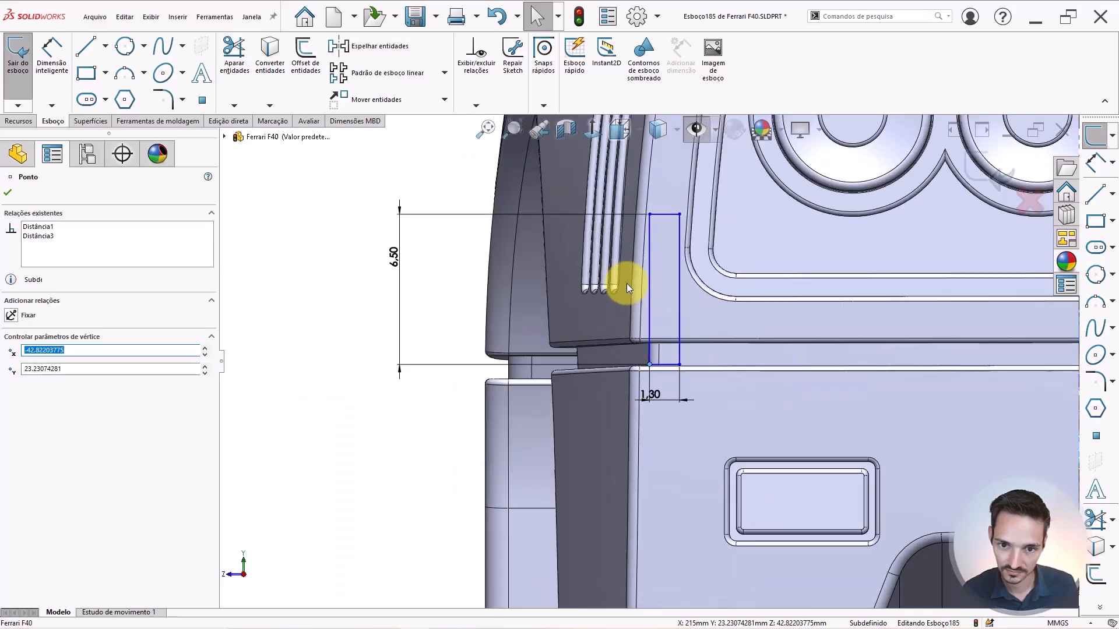
{"action": "scroll", "coordinate": [670, 254], "scroll_direction": "down", "scroll_amount": 3}
{"action": "scroll", "coordinate": [647, 256], "scroll_direction": "up", "scroll_amount": 2}
{"action": "scroll", "coordinate": [536, 314], "scroll_direction": "up", "scroll_amount": 1}
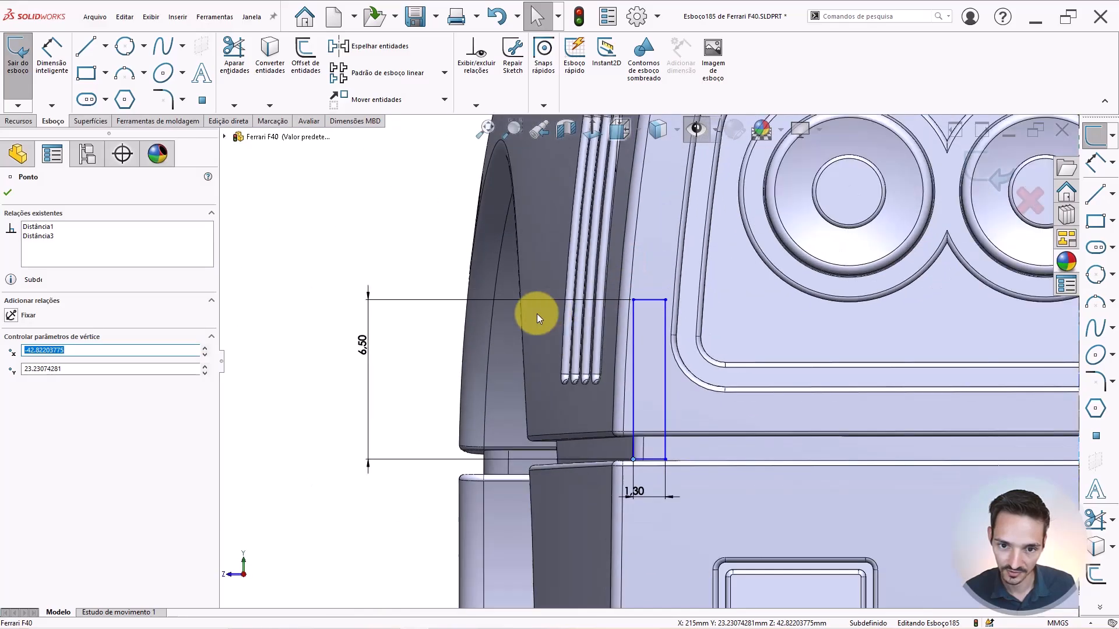
{"action": "scroll", "coordinate": [389, 286], "scroll_direction": "up", "scroll_amount": 3}
{"action": "left_click", "coordinate": [18, 121]}
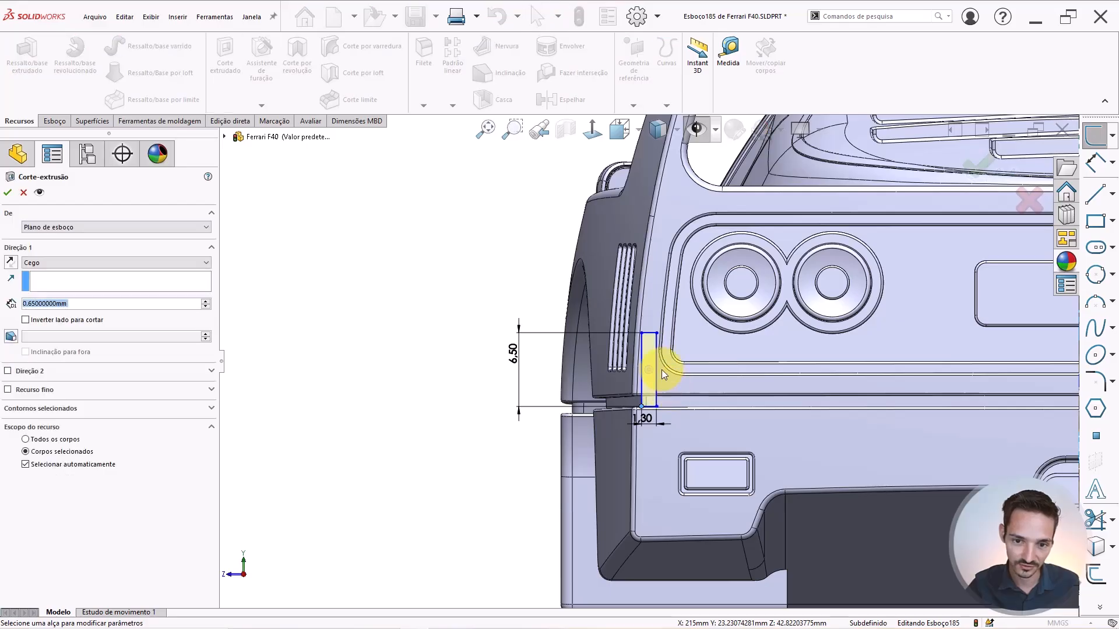
Preview the rectangle's extruded cut at 3 mm depth.
{"action": "scroll", "coordinate": [659, 366], "scroll_direction": "down", "scroll_amount": 2}
{"action": "middle_click_drag", "start_coordinate": [660, 369], "coordinate": [853, 373]}
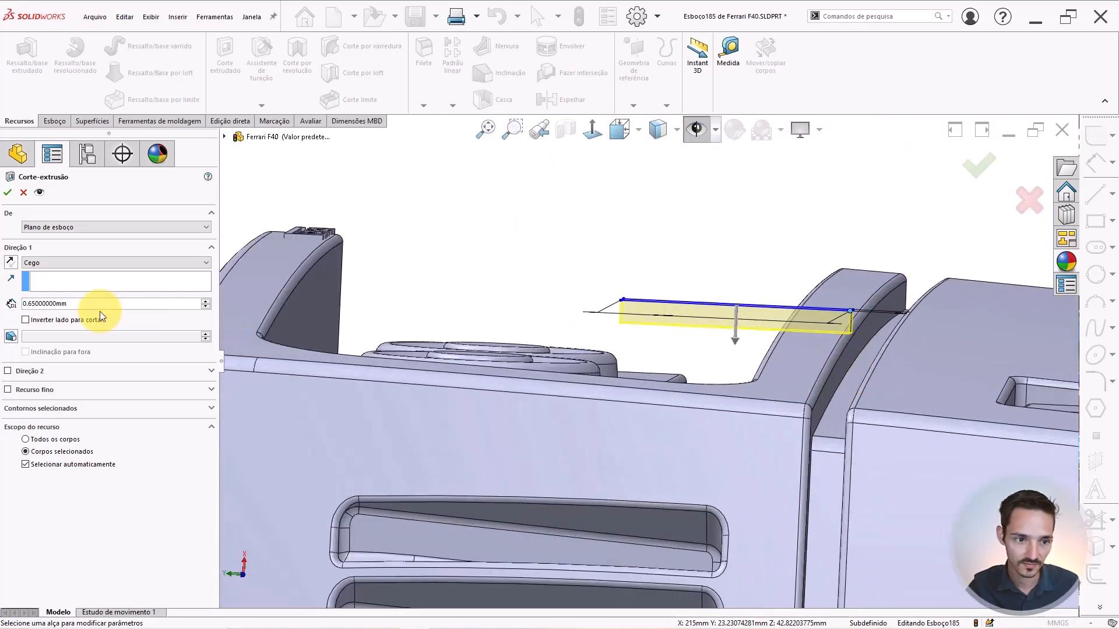
{"action": "type", "text": "3"}
{"action": "key", "text": "Return"}
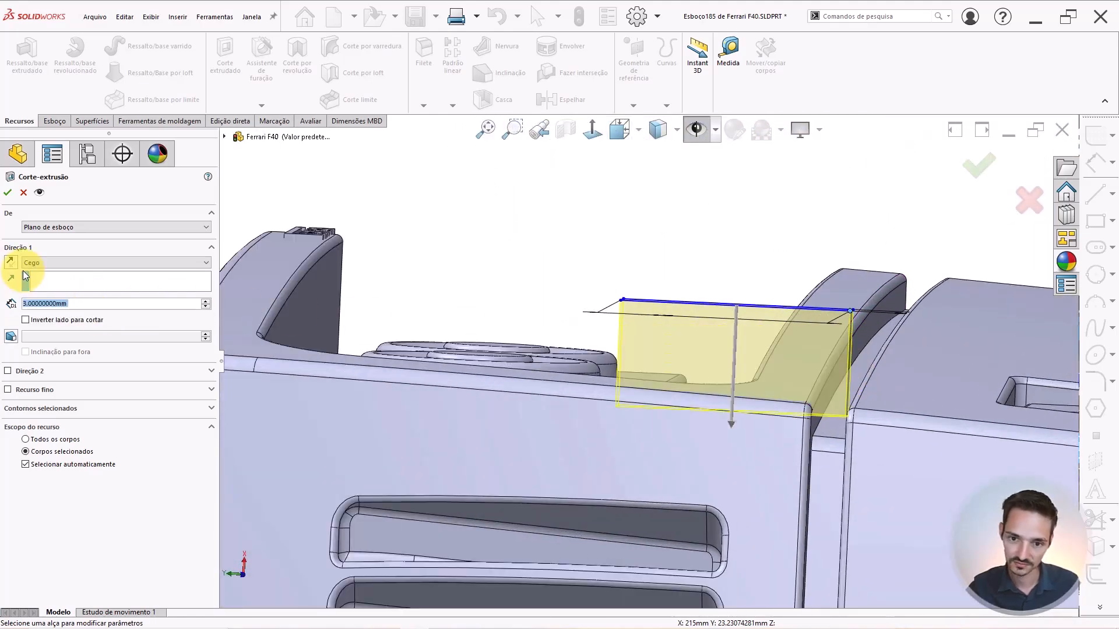
{"action": "middle_click_drag", "start_coordinate": [805, 443], "coordinate": [781, 417]}
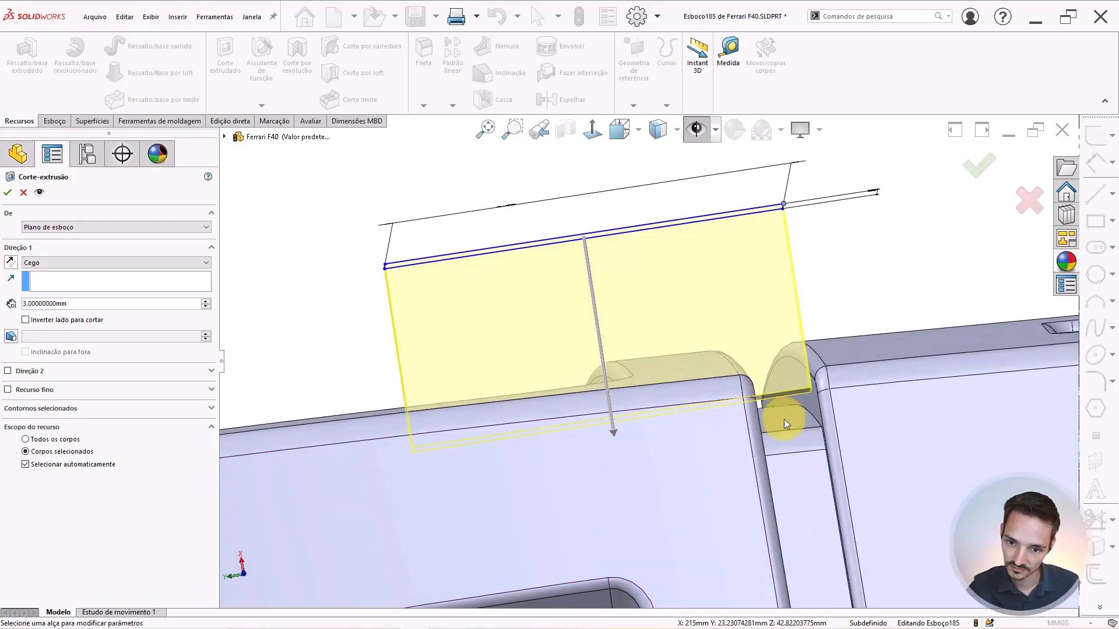
{"action": "scroll", "coordinate": [752, 394], "scroll_direction": "down", "scroll_amount": 3}
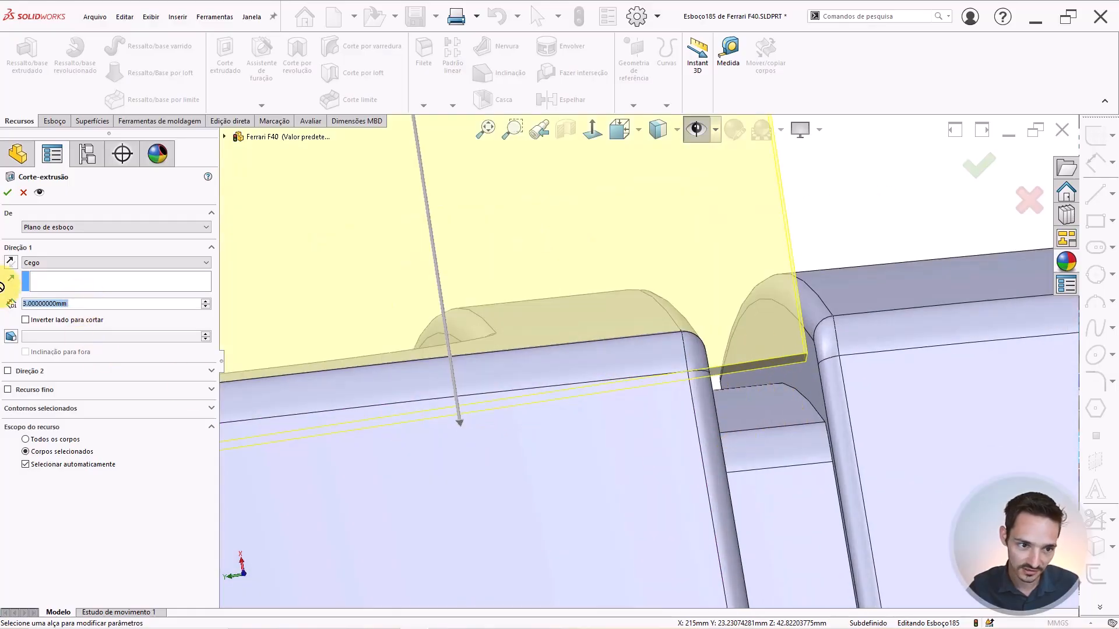
Try cut depths of 5 and 4 mm, settle on 3.5 mm and accept the pocket.
{"action": "type", "text": "5"}
{"action": "key", "text": "Return"}
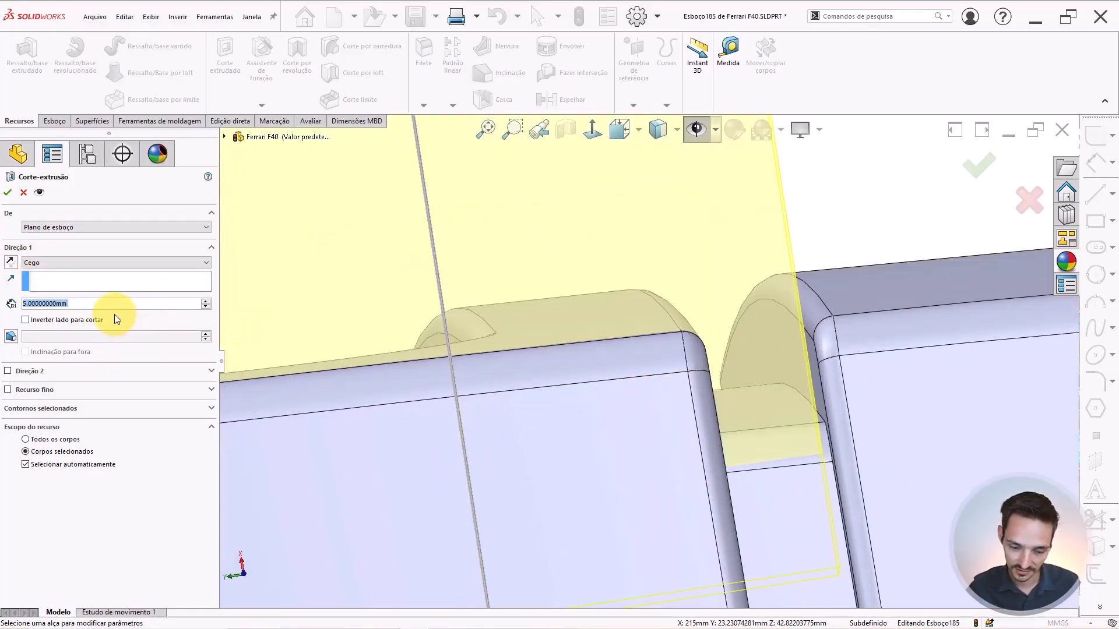
{"action": "type", "text": "4"}
{"action": "key", "text": "Return"}
{"action": "type", "text": "3.5"}
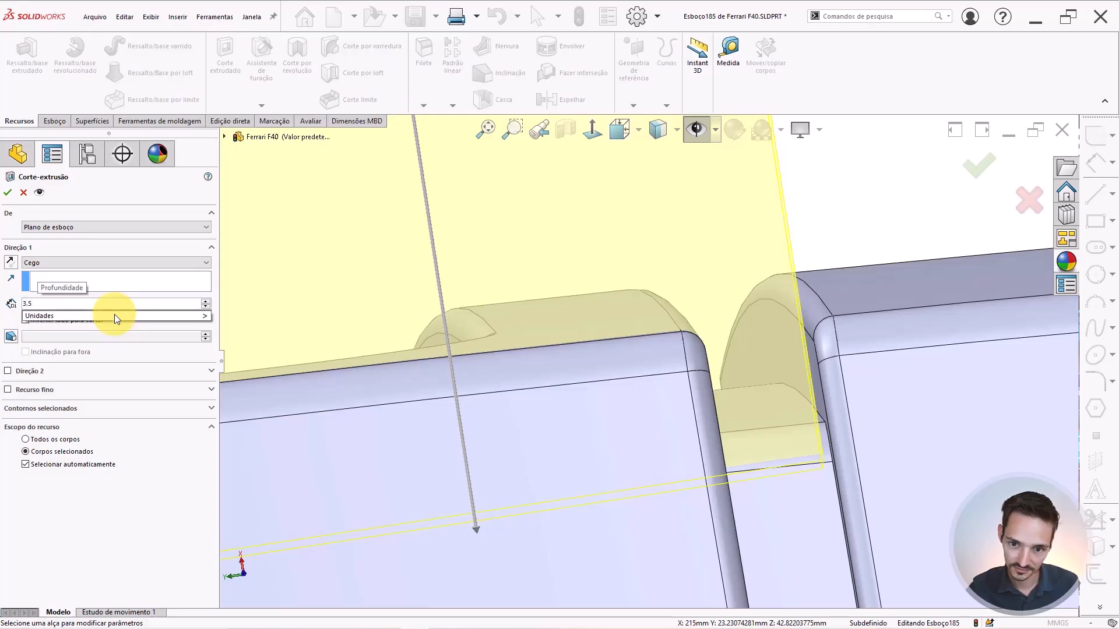
{"action": "key", "text": "Return"}
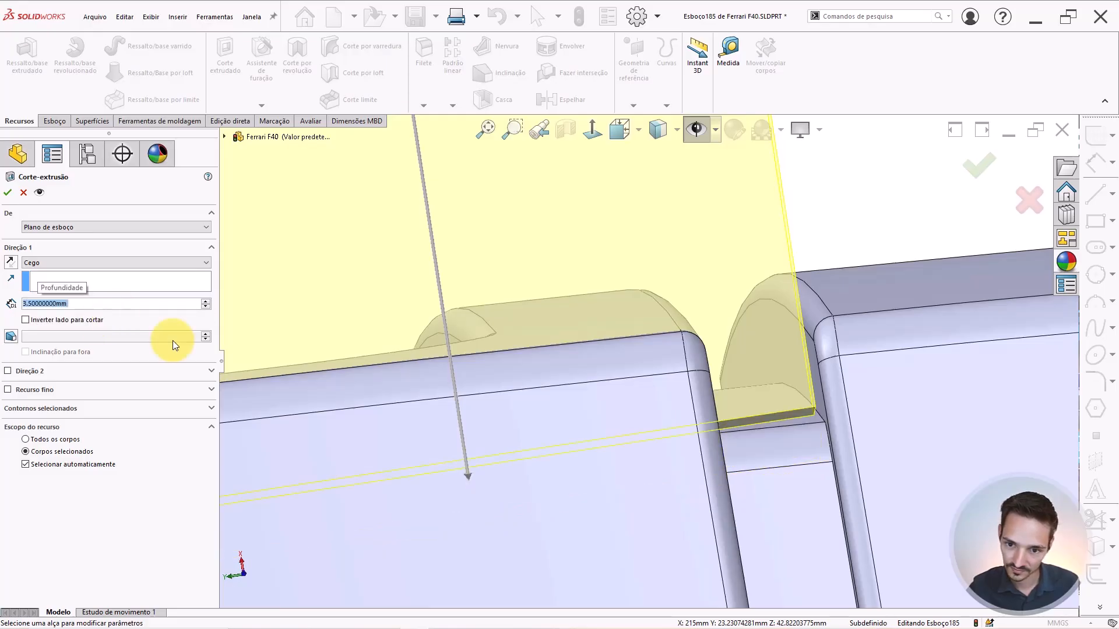
{"action": "mouse_move", "coordinate": [763, 431]}
{"action": "middle_mouse_down"}
{"action": "mouse_move", "coordinate": [761, 507]}
{"action": "mouse_move", "coordinate": [731, 534]}
{"action": "mouse_move", "coordinate": [769, 429]}
{"action": "middle_mouse_up"}
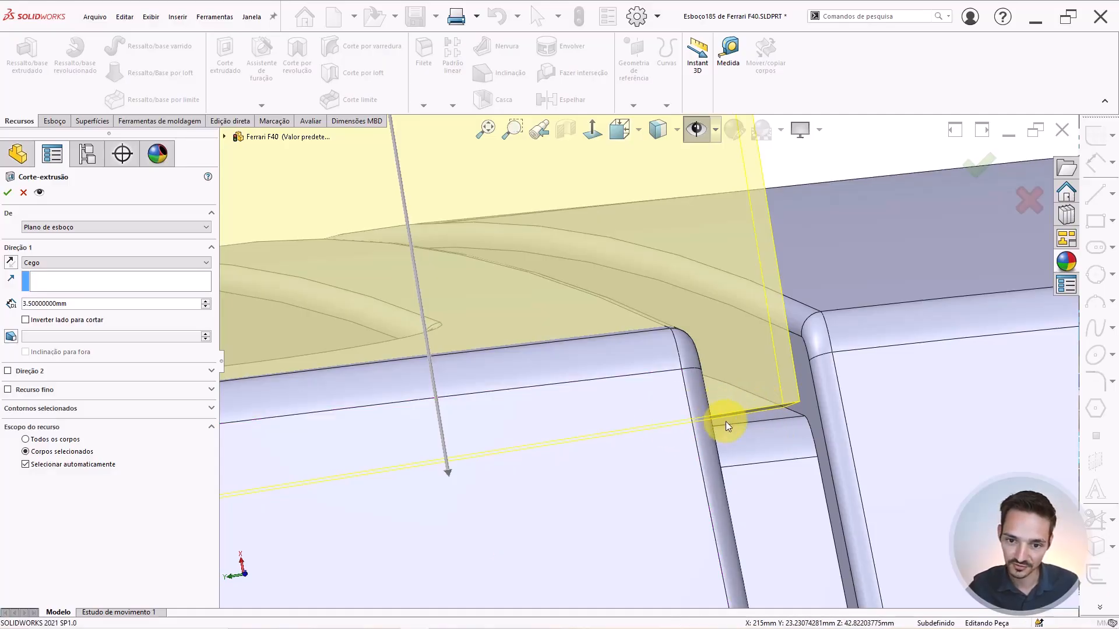
{"action": "key", "text": "Return"}
{"action": "middle_click_drag", "start_coordinate": [694, 430], "coordinate": [605, 361]}
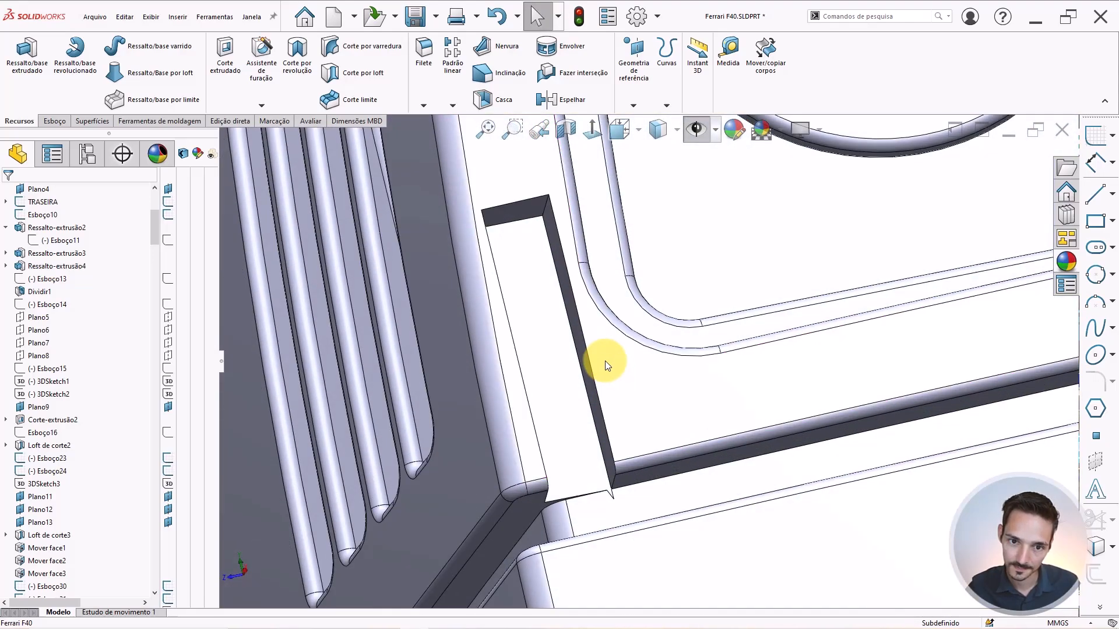
Open a new sketch on the face beside the rear lights.
{"action": "left_click", "coordinate": [527, 309]}
{"action": "left_click", "coordinate": [577, 281]}
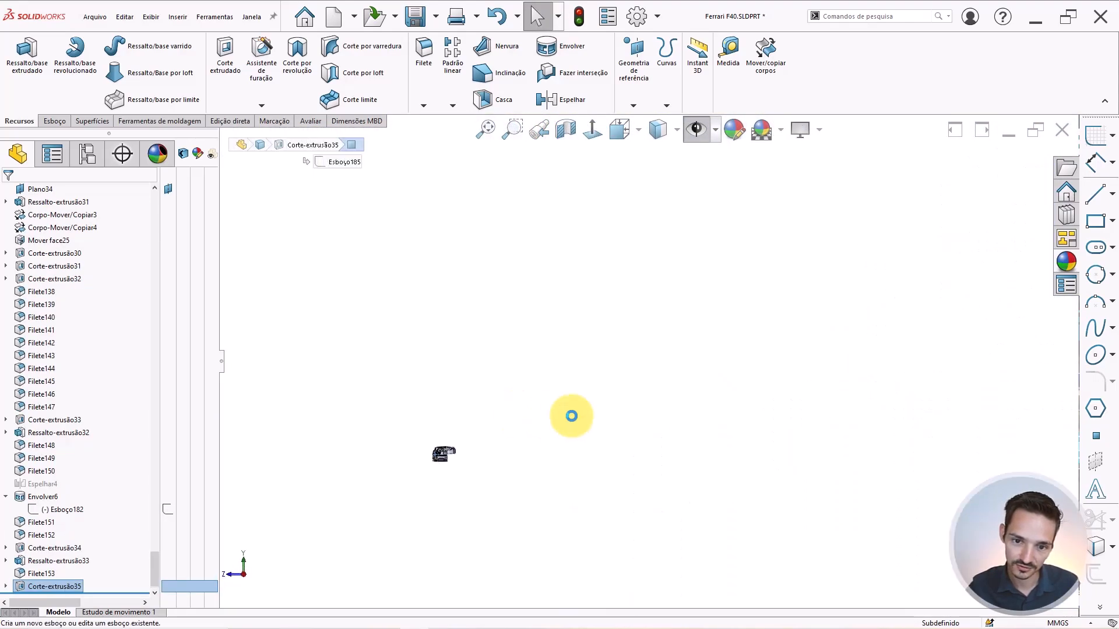
{"action": "scroll", "coordinate": [848, 388], "scroll_direction": "down", "scroll_amount": 10}
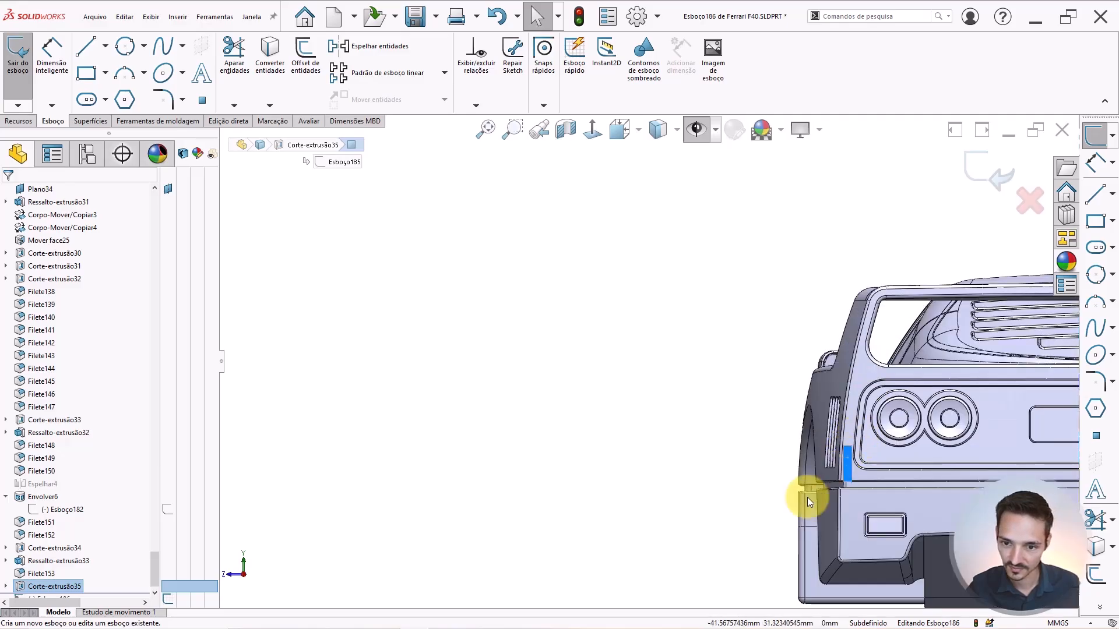
{"action": "scroll", "coordinate": [624, 450], "scroll_direction": "down", "scroll_amount": 4}
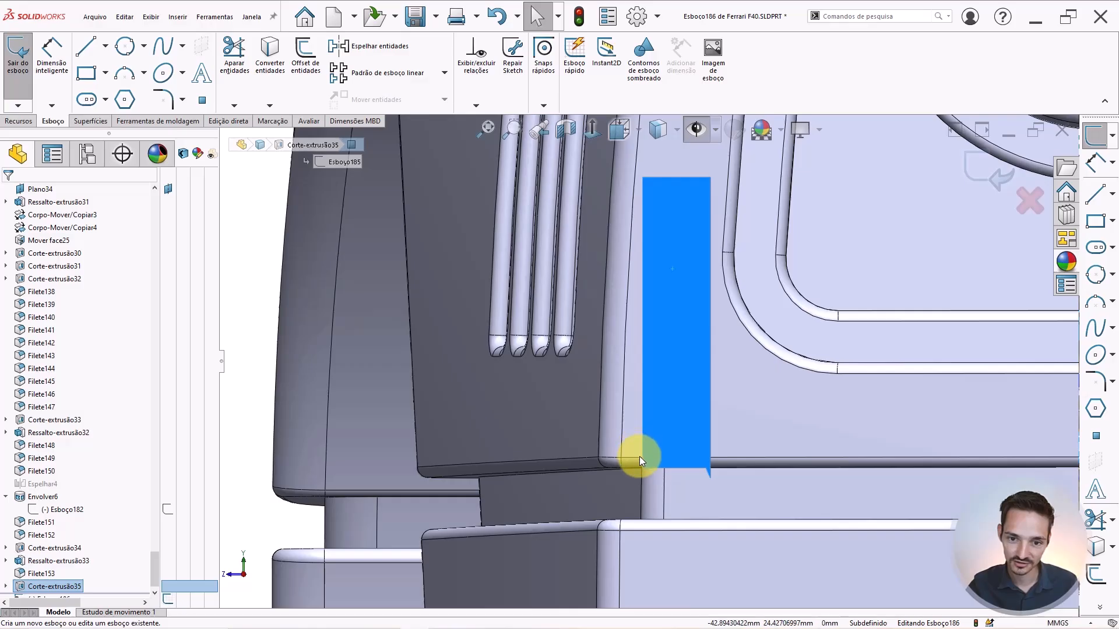
{"action": "scroll", "coordinate": [67, 553], "scroll_direction": "down", "scroll_amount": 1}
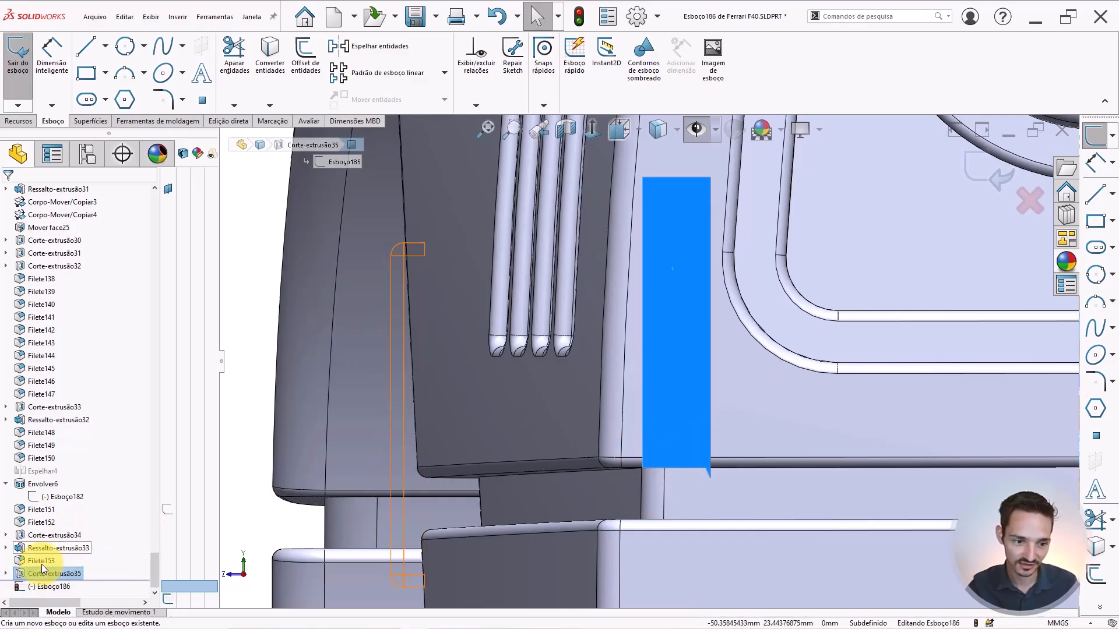
Copy the Esboço185 outline from Corte-extrusão35 into the sketch and start a boss extrude.
{"action": "left_click", "coordinate": [3, 570]}
{"action": "left_click", "coordinate": [7, 574]}
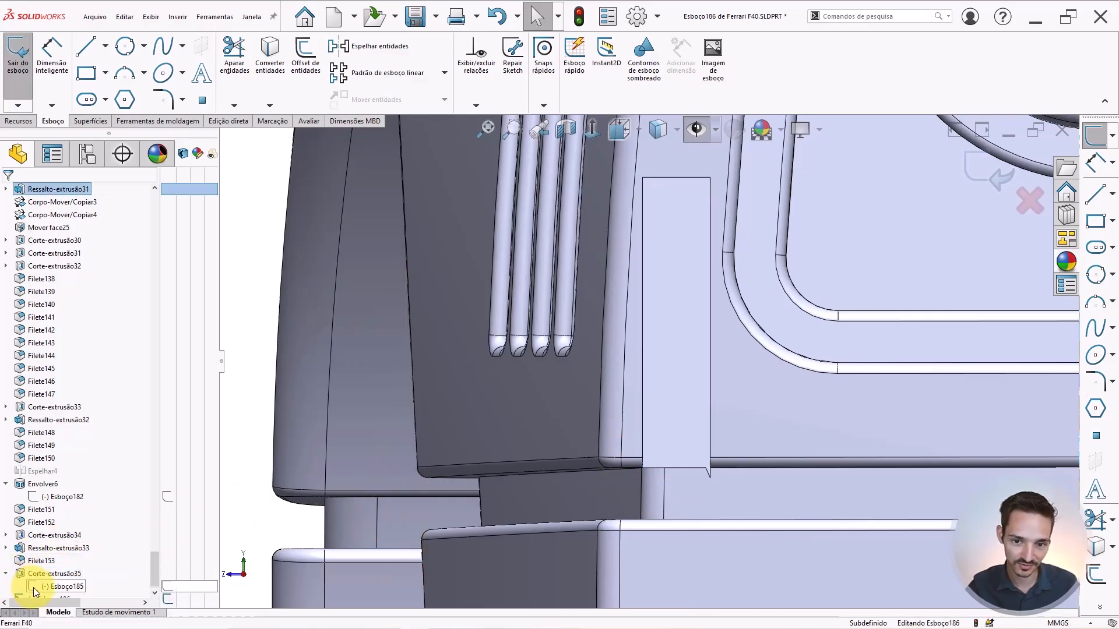
{"action": "left_click", "coordinate": [33, 588]}
{"action": "scroll", "coordinate": [762, 411], "scroll_direction": "up", "scroll_amount": 1}
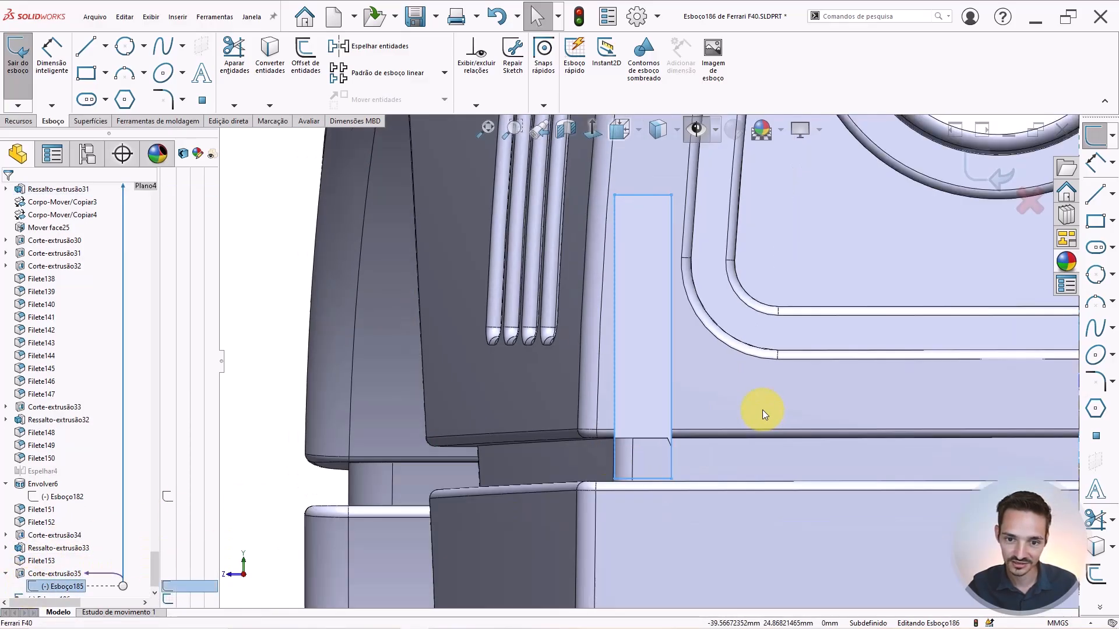
{"action": "left_click", "coordinate": [273, 68]}
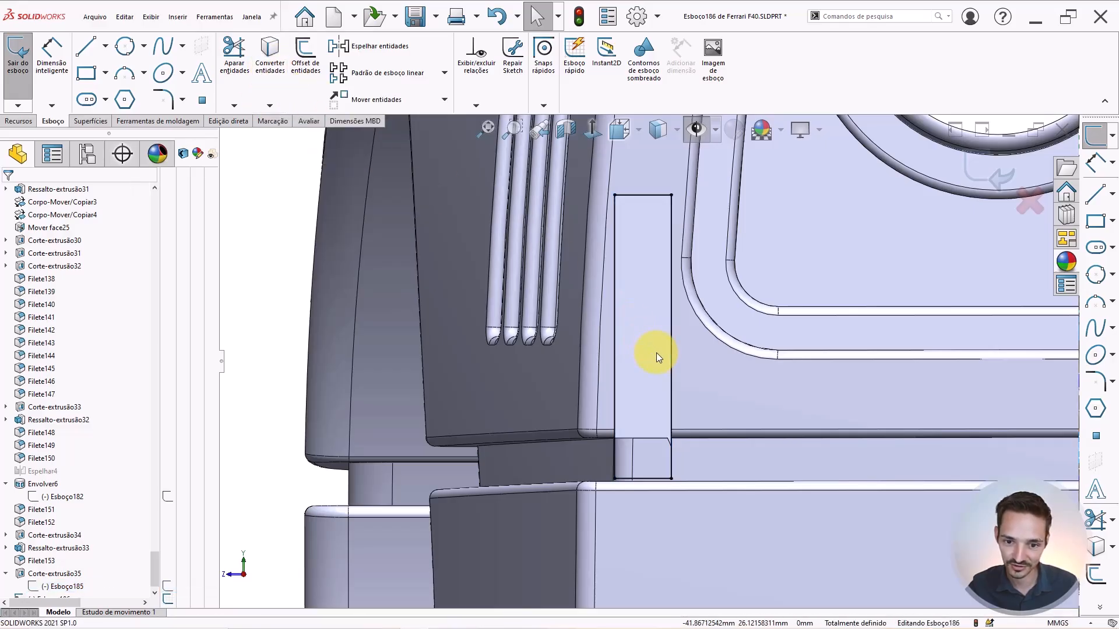
{"action": "left_click", "coordinate": [22, 120]}
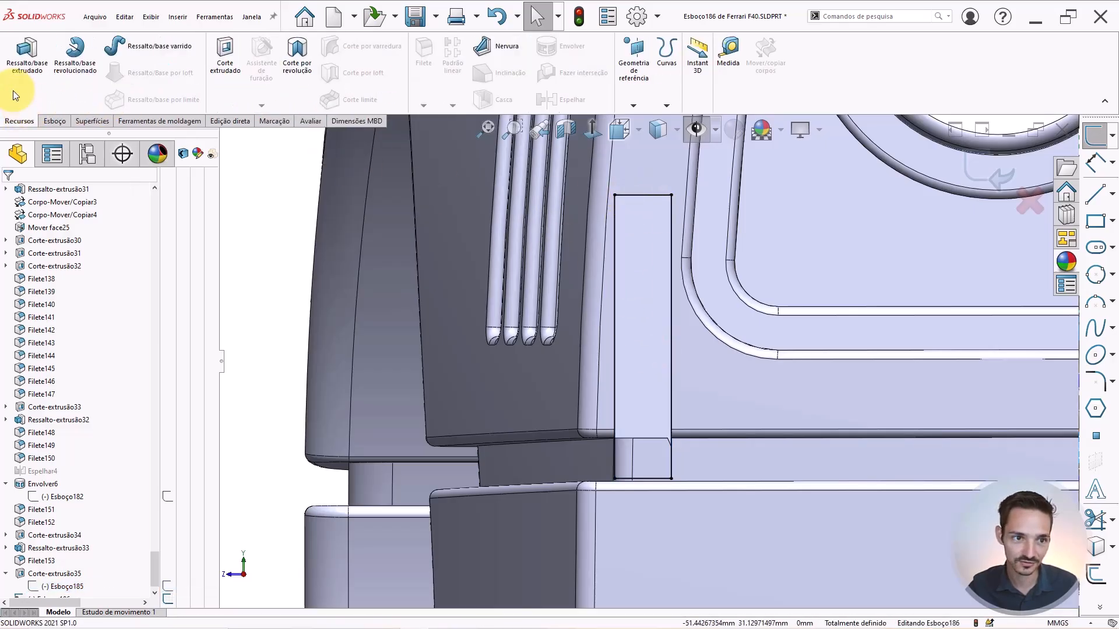
{"action": "left_click", "coordinate": [27, 70]}
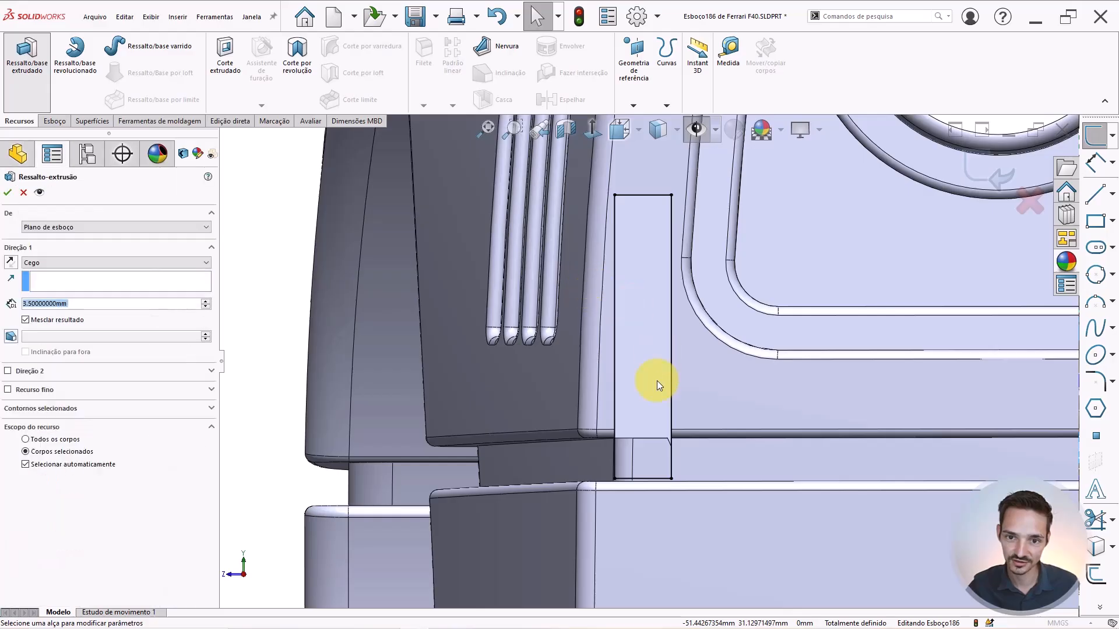
Orbit to the extrusion preview and try depths of 1, 1.5, 1.2 and 1.1 mm.
{"action": "scroll", "coordinate": [656, 362], "scroll_direction": "up", "scroll_amount": 3}
{"action": "middle_click_drag", "start_coordinate": [638, 308], "coordinate": [767, 367]}
{"action": "scroll", "coordinate": [848, 312], "scroll_direction": "down", "scroll_amount": 5}
{"action": "middle_click_drag", "start_coordinate": [842, 319], "coordinate": [845, 255]}
{"action": "double_click", "coordinate": [103, 304]}
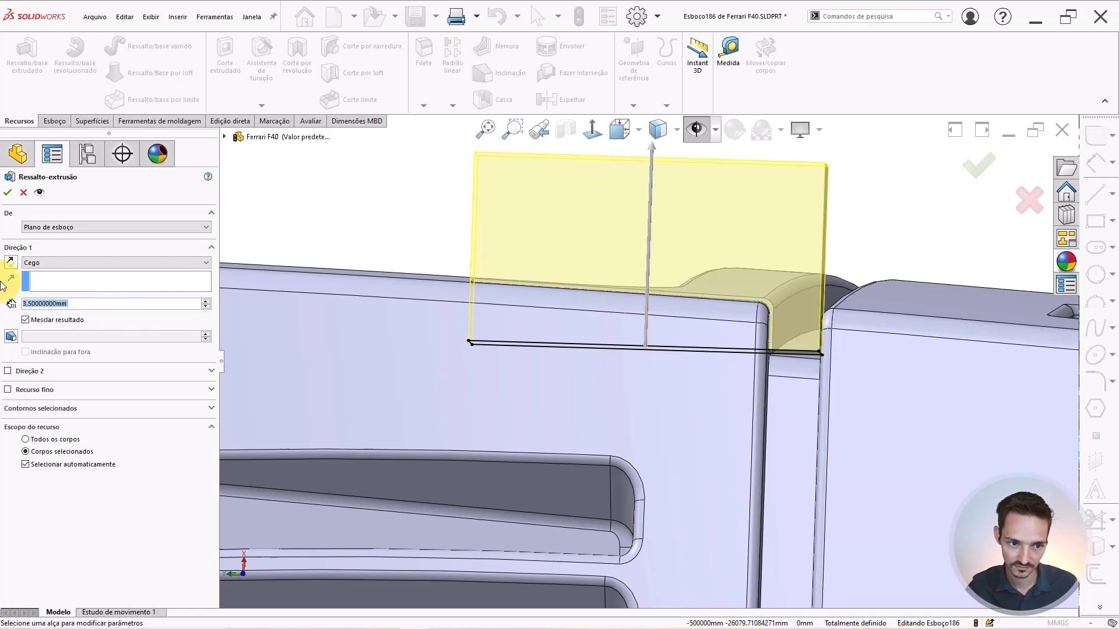
{"action": "type", "text": "1"}
{"action": "key", "text": "Return"}
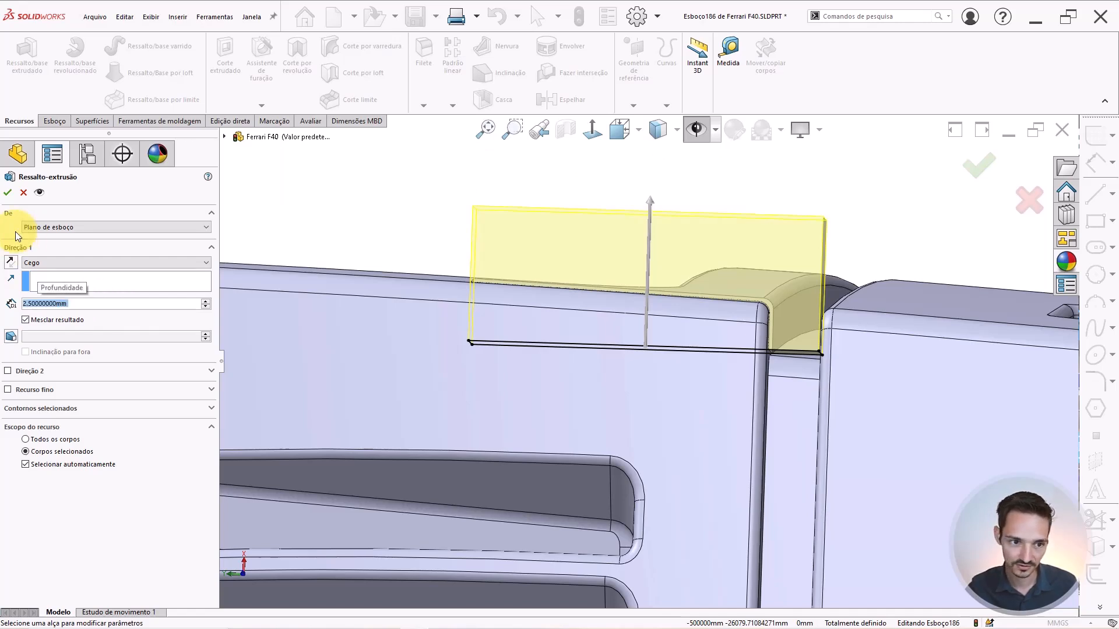
{"action": "type", "text": "1.5"}
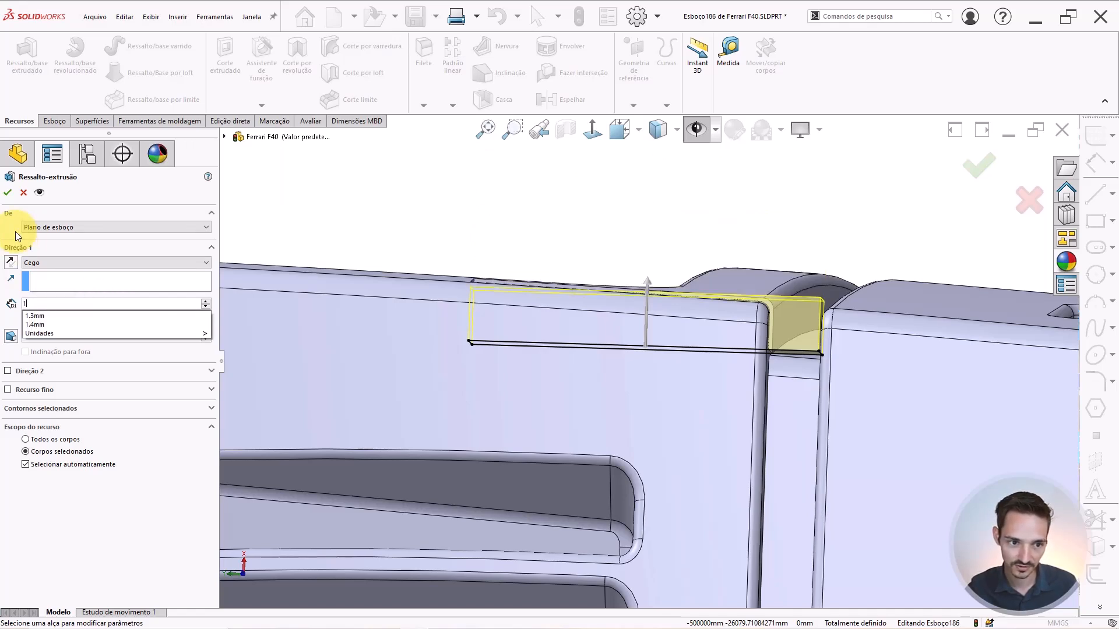
{"action": "key", "text": "Return"}
{"action": "type", "text": "1.2"}
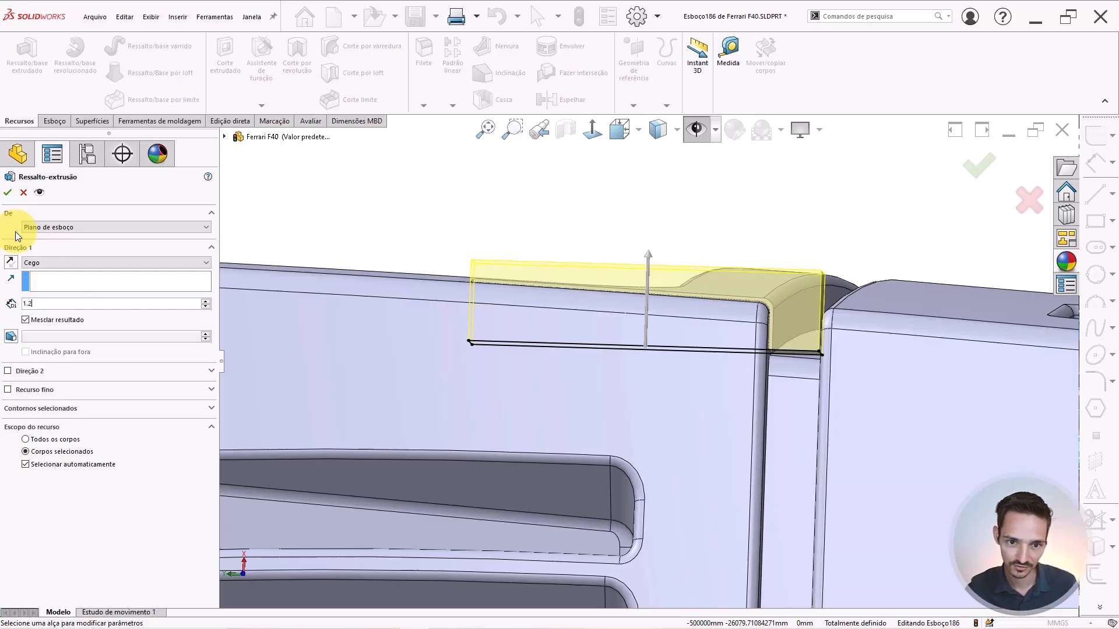
{"action": "key", "text": "Return"}
{"action": "type", "text": "1.1"}
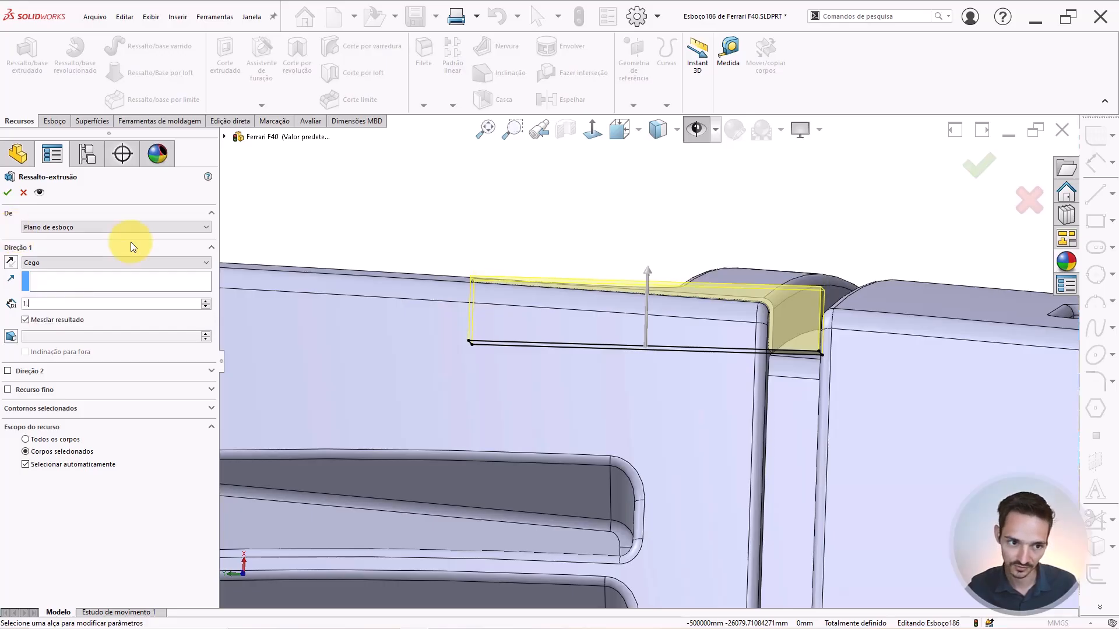
{"action": "key", "text": "Return"}
Try smaller extrusion depths of 0.8, 0.9 and 1 mm for the bar.
{"action": "scroll", "coordinate": [550, 281], "scroll_direction": "down", "scroll_amount": 3}
{"action": "scroll", "coordinate": [455, 304], "scroll_direction": "down", "scroll_amount": 3}
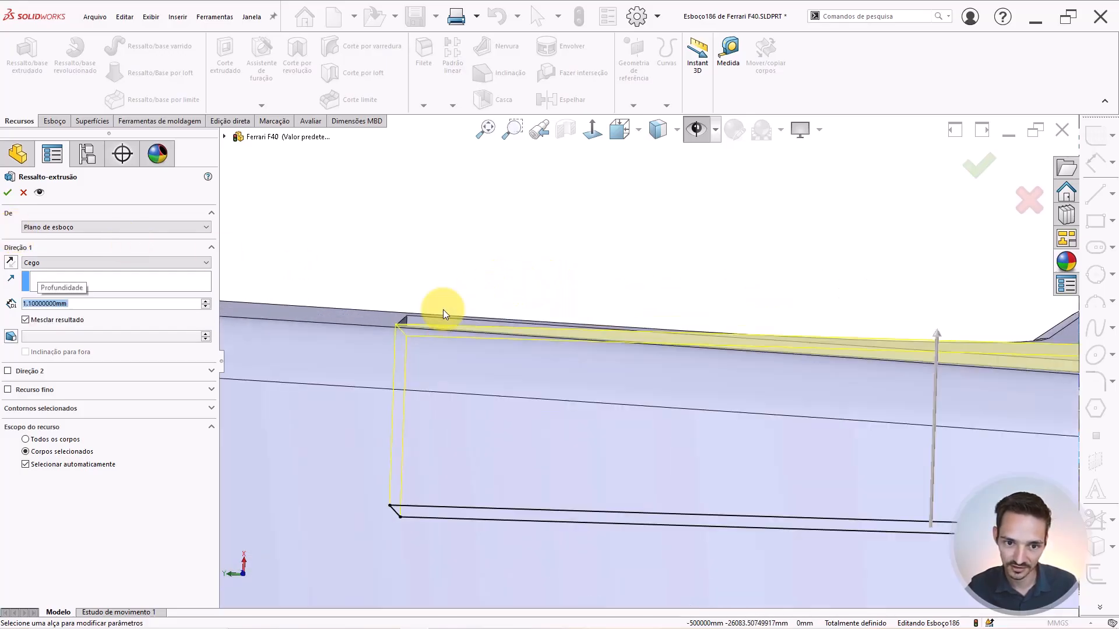
{"action": "scroll", "coordinate": [647, 349], "scroll_direction": "up", "scroll_amount": 6}
{"action": "scroll", "coordinate": [884, 380], "scroll_direction": "down", "scroll_amount": 4}
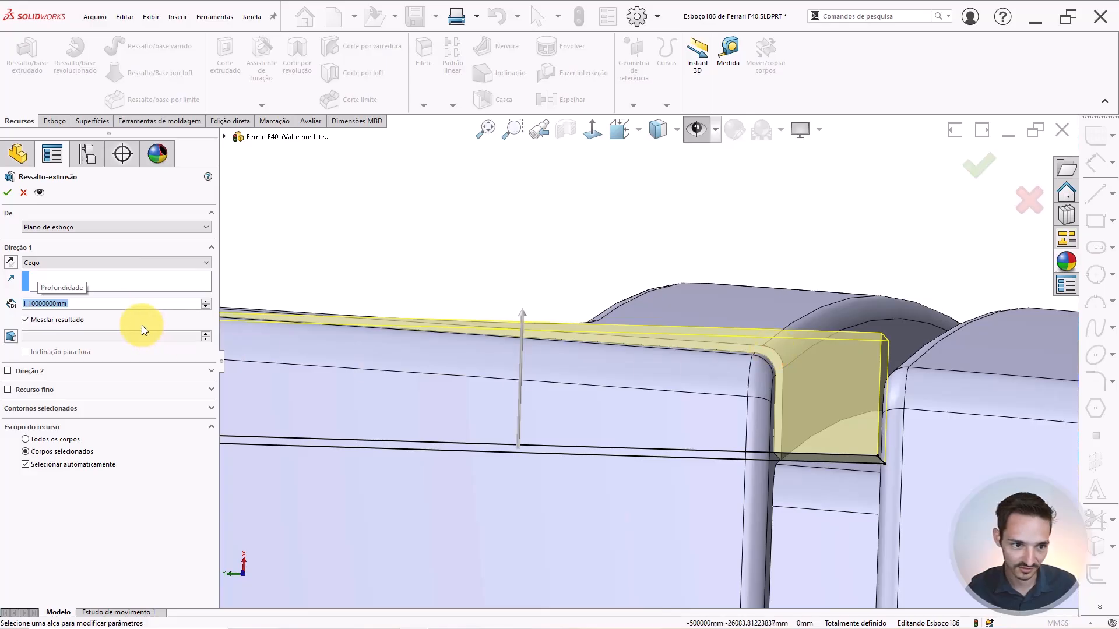
{"action": "type", "text": ".8"}
{"action": "key", "text": "Return"}
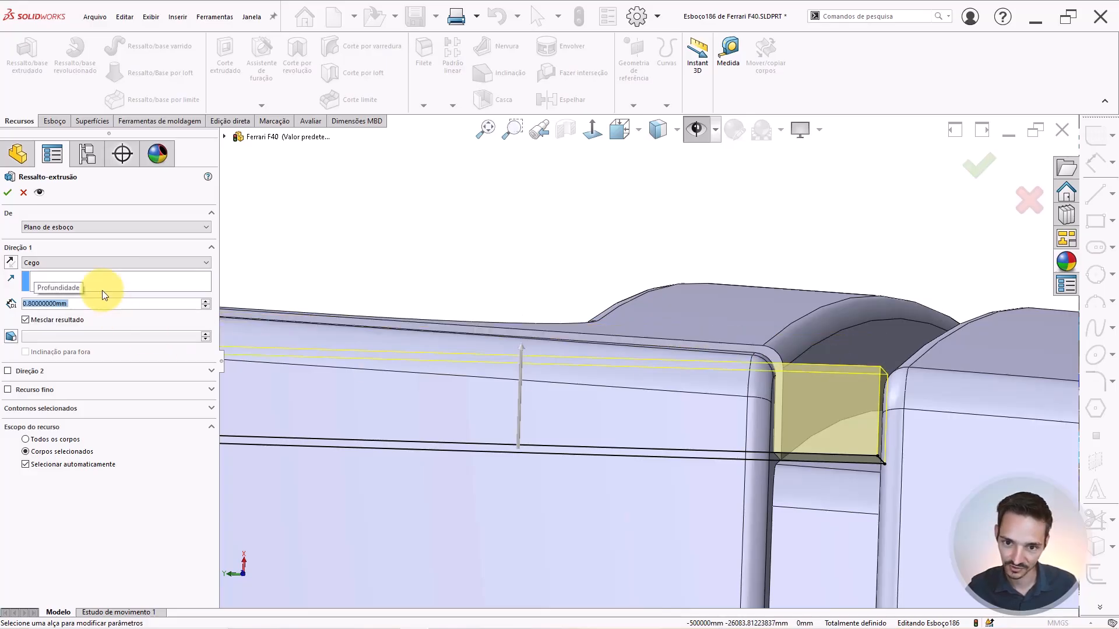
{"action": "type", "text": ".9"}
{"action": "key", "text": "Return"}
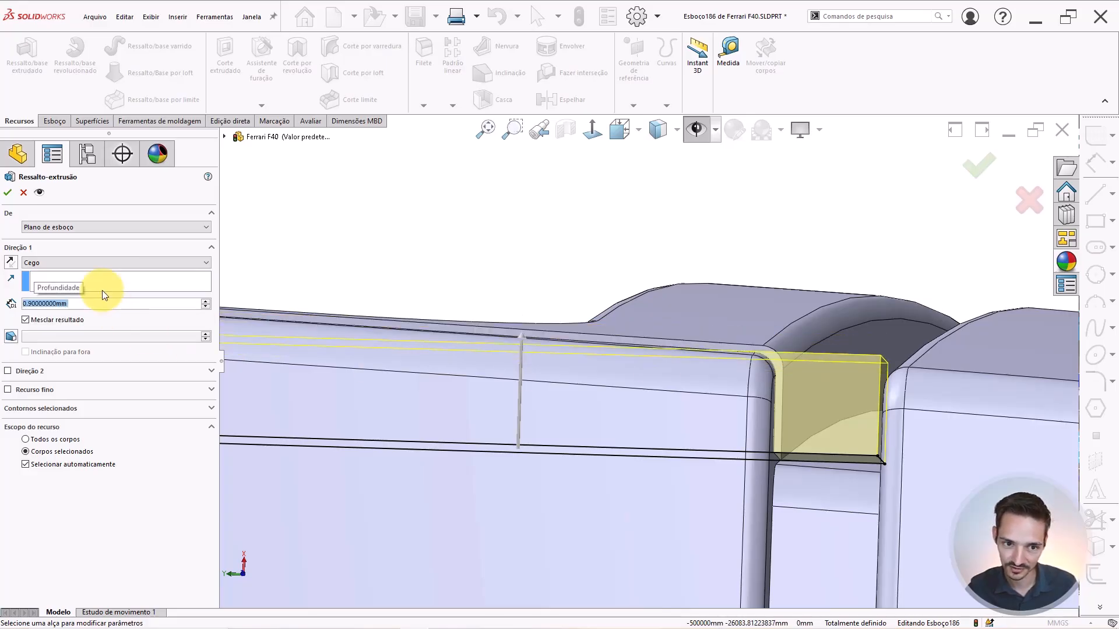
{"action": "type", "text": "1"}
{"action": "key", "text": "Return"}
Set the depth to 0.9 mm, turn off Mesclar resultado, and accept the extrusion.
{"action": "scroll", "coordinate": [570, 366], "scroll_direction": "up", "scroll_amount": 2}
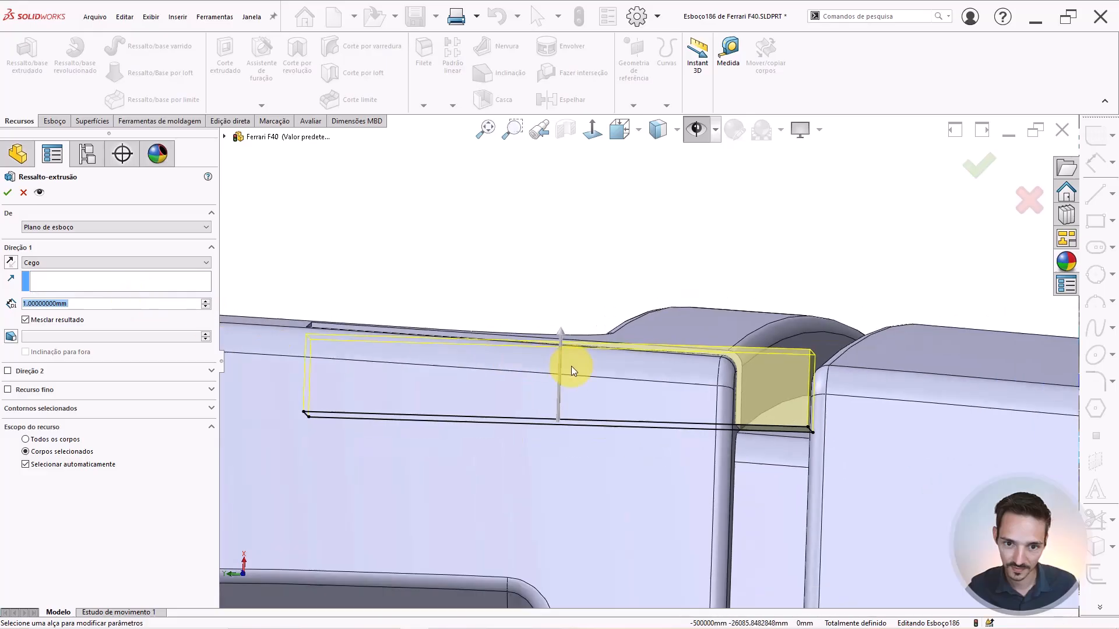
{"action": "middle_click_drag", "start_coordinate": [571, 366], "coordinate": [624, 380]}
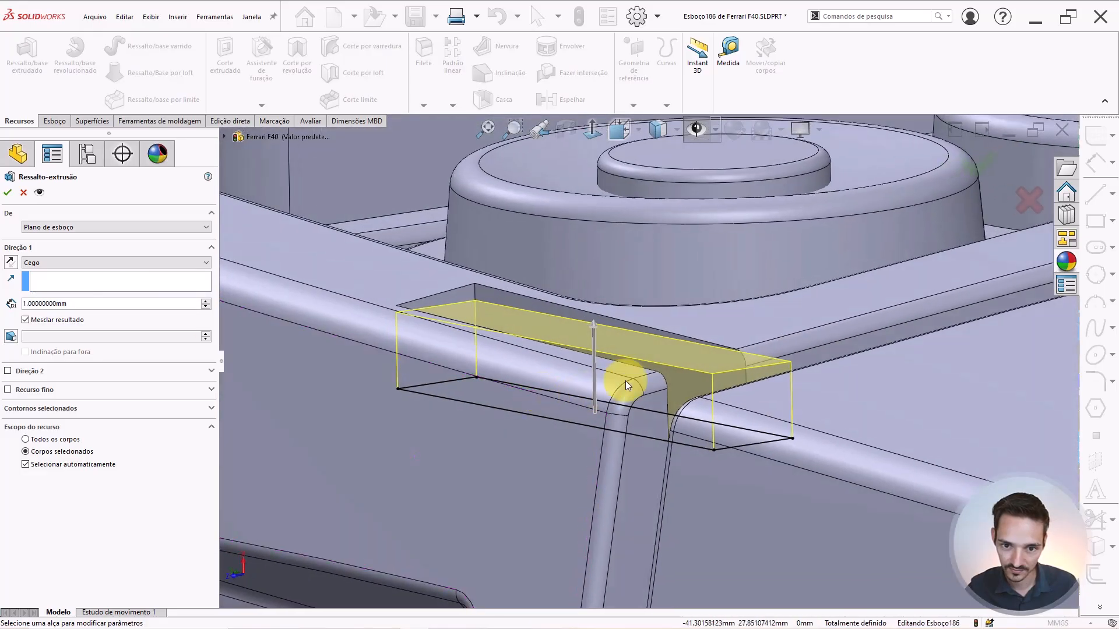
{"action": "scroll", "coordinate": [625, 380], "scroll_direction": "down", "scroll_amount": 3}
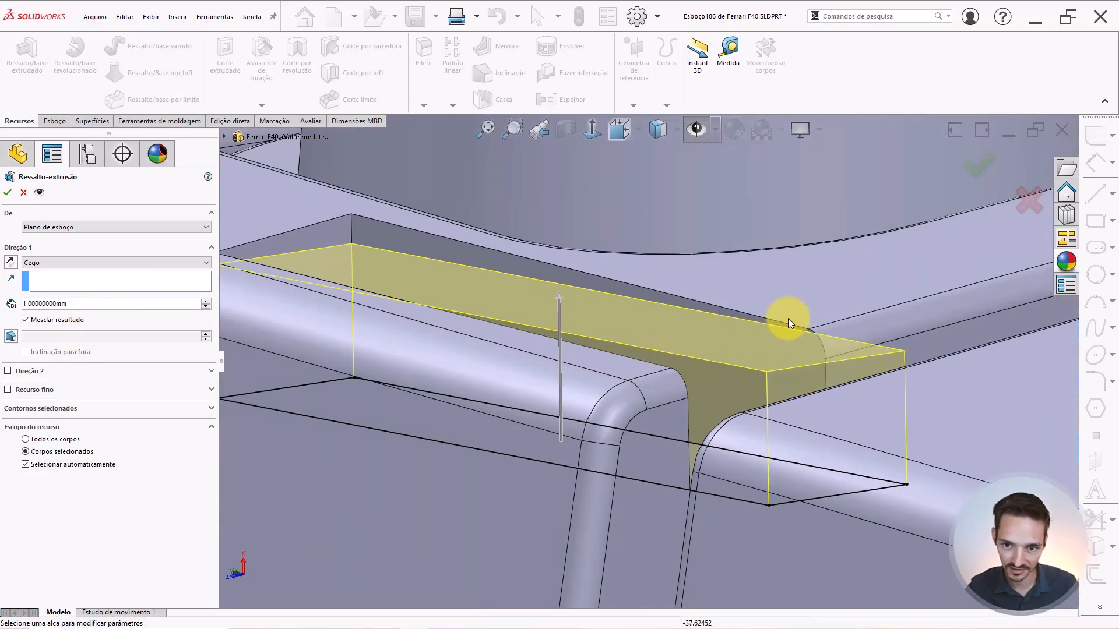
{"action": "left_click_drag", "start_coordinate": [88, 304], "coordinate": [0, 256]}
{"action": "type", "text": "0.9"}
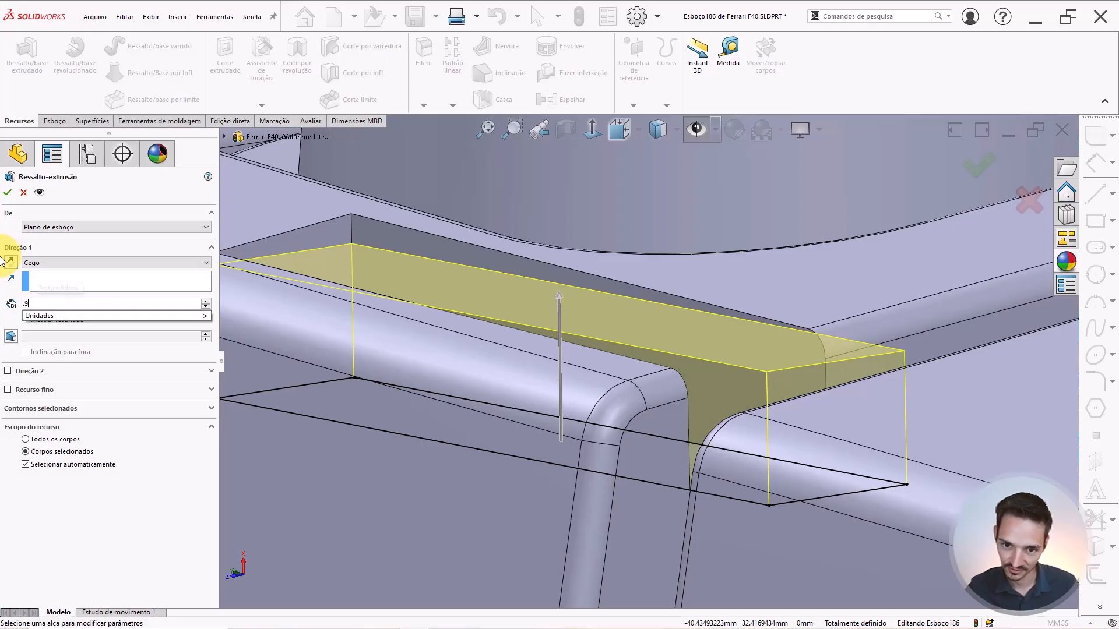
{"action": "key", "text": "Return"}
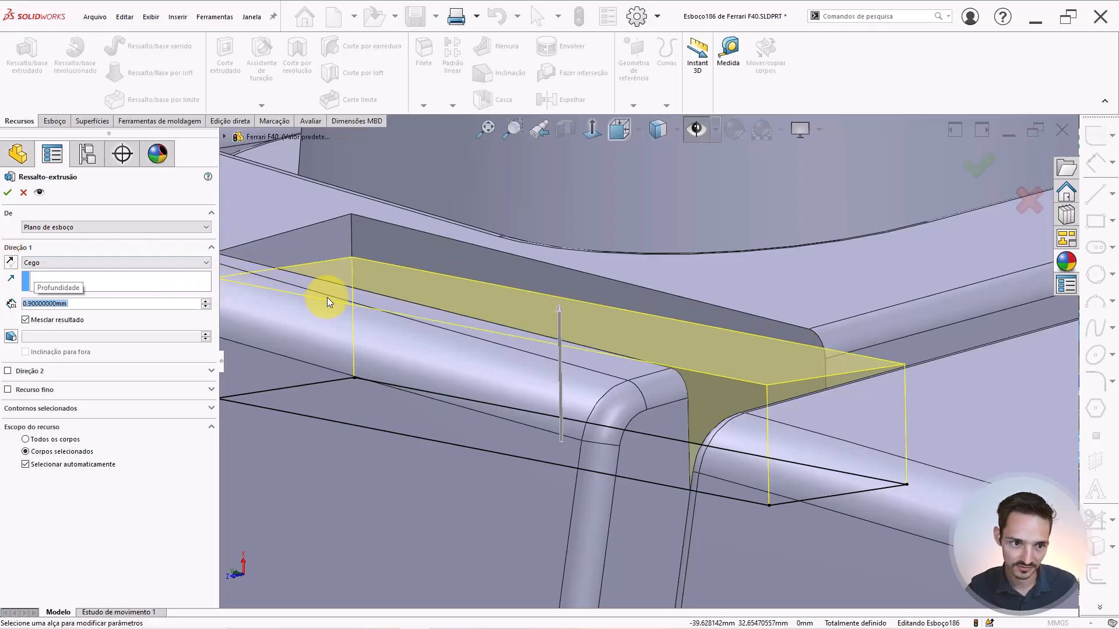
{"action": "left_click", "coordinate": [34, 321]}
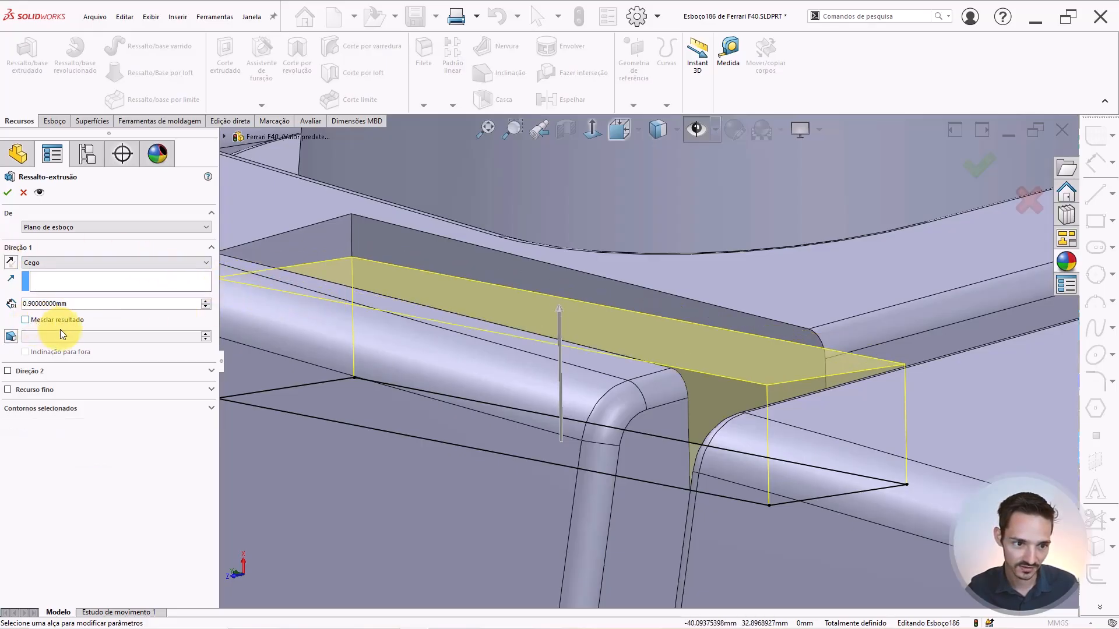
{"action": "key", "text": "Return"}
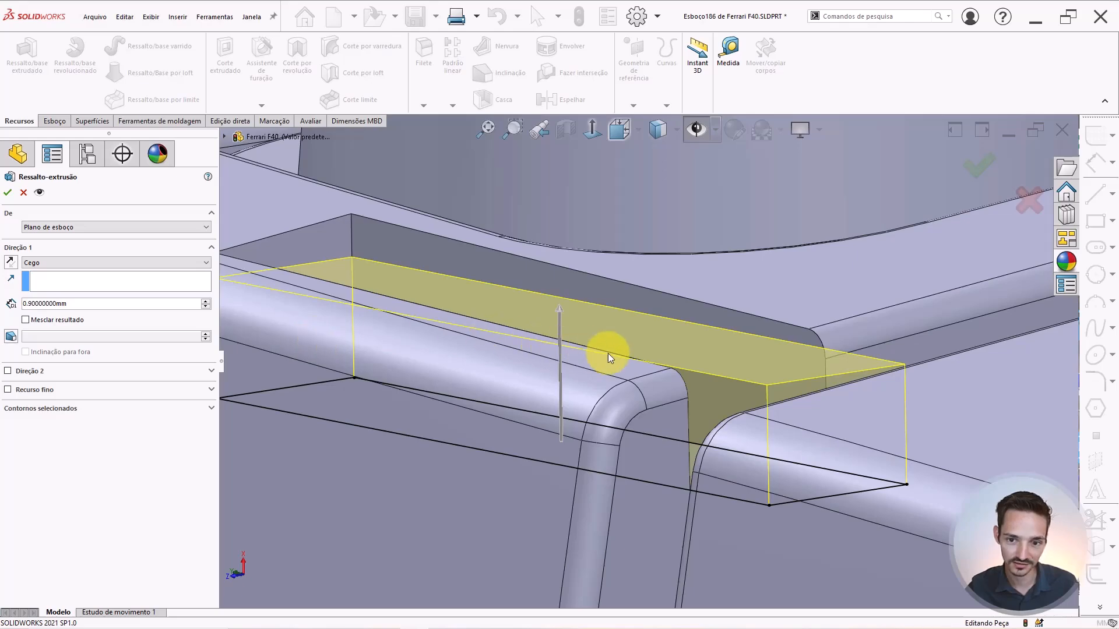
Isolate the new bar from the car body.
{"action": "scroll", "coordinate": [624, 358], "scroll_direction": "up", "scroll_amount": 5}
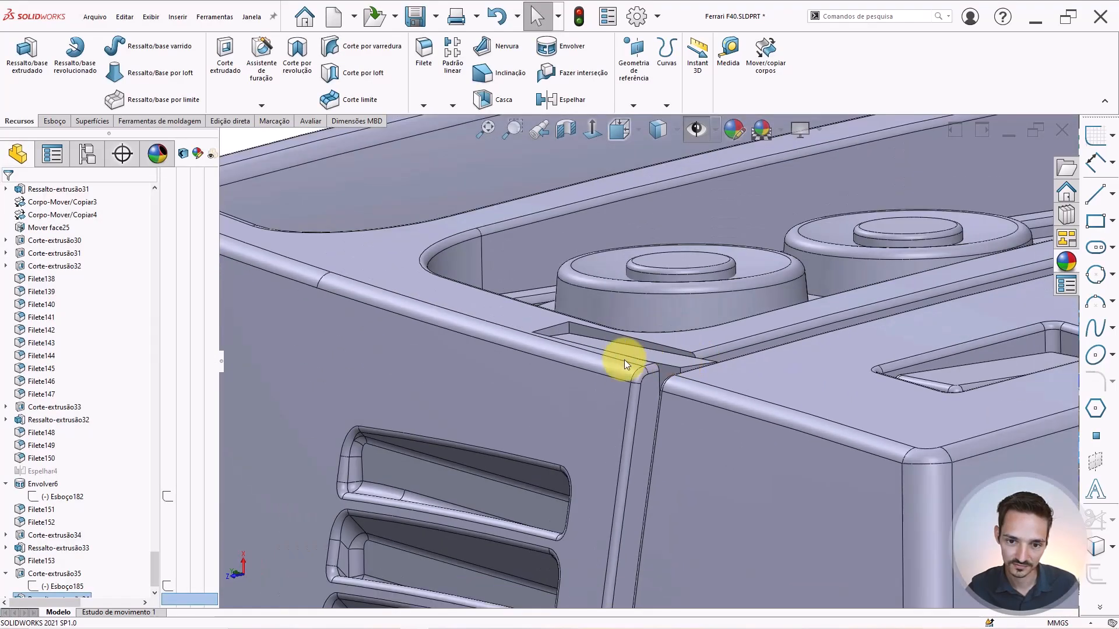
{"action": "middle_click_drag", "start_coordinate": [611, 371], "coordinate": [577, 480]}
{"action": "scroll", "coordinate": [633, 378], "scroll_direction": "down", "scroll_amount": 3}
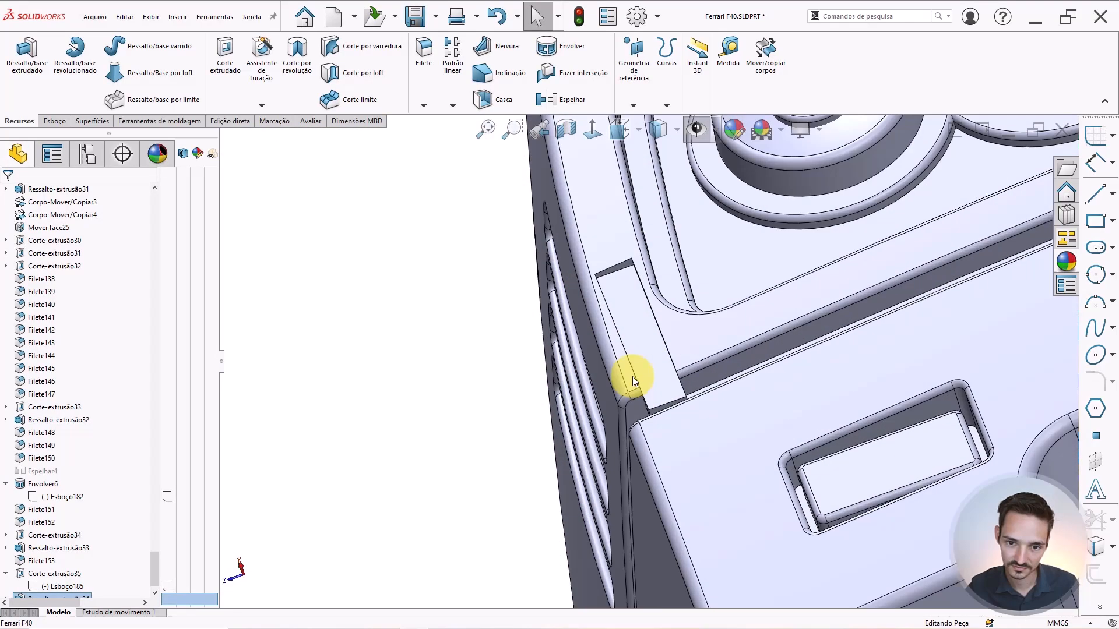
{"action": "right_click", "coordinate": [632, 324]}
{"action": "left_click", "coordinate": [659, 529]}
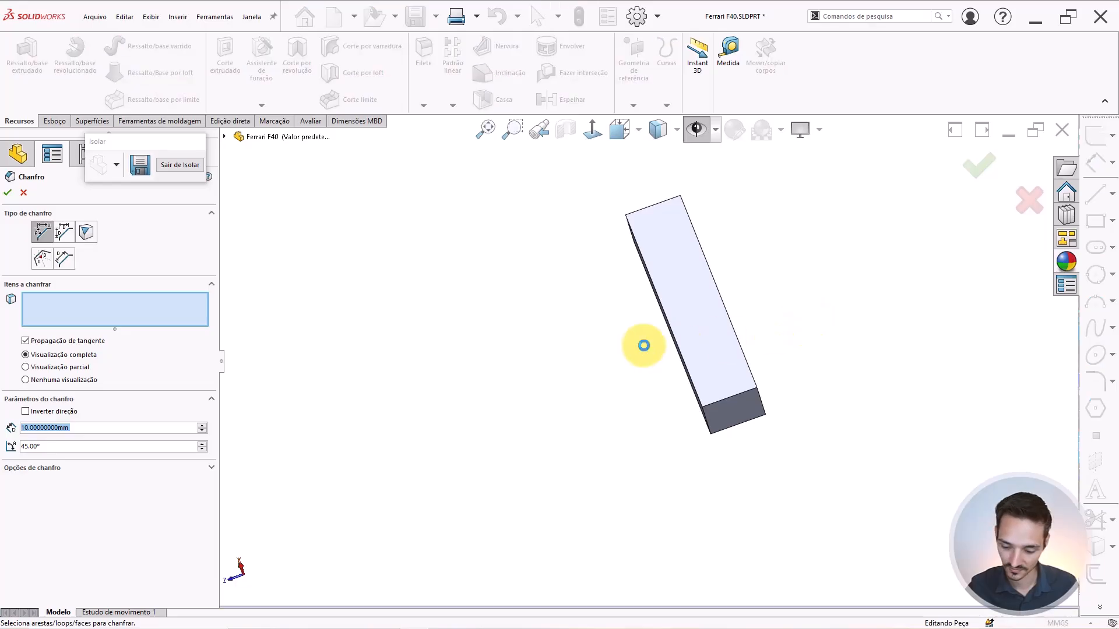
Start a chamfer on the bar's face and end edge, then cancel it.
{"action": "left_click", "coordinate": [679, 331]}
{"action": "scroll", "coordinate": [725, 382], "scroll_direction": "down", "scroll_amount": 4}
{"action": "middle_click_drag", "start_coordinate": [725, 386], "coordinate": [673, 481]}
{"action": "left_click", "coordinate": [710, 461]}
{"action": "key", "text": "Escape"}
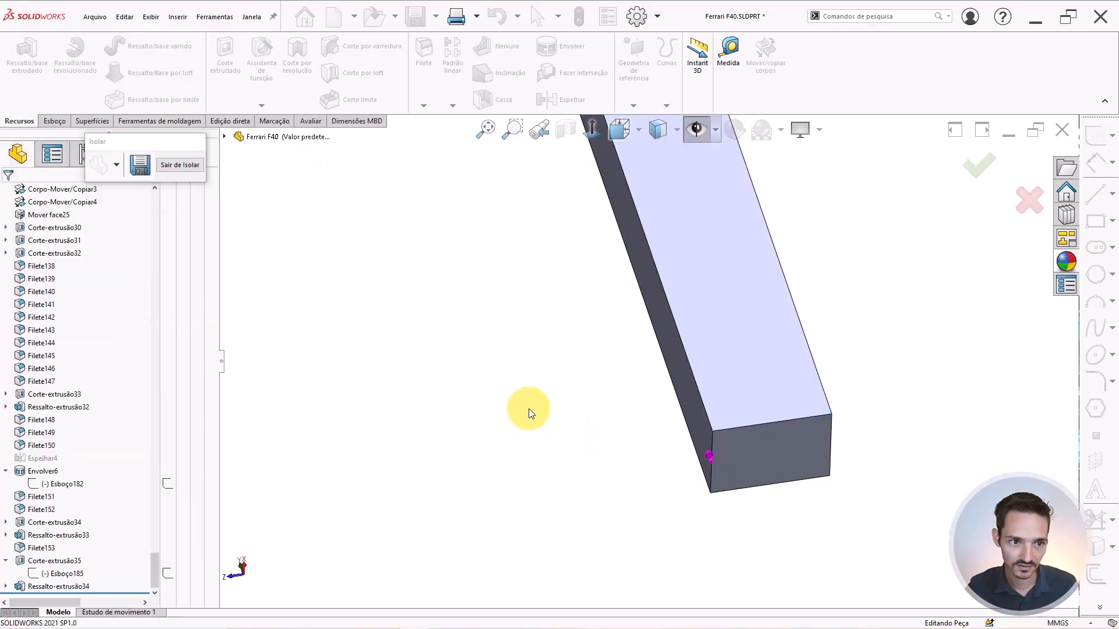
{"action": "right_click_drag", "start_coordinate": [513, 445], "coordinate": [574, 422]}
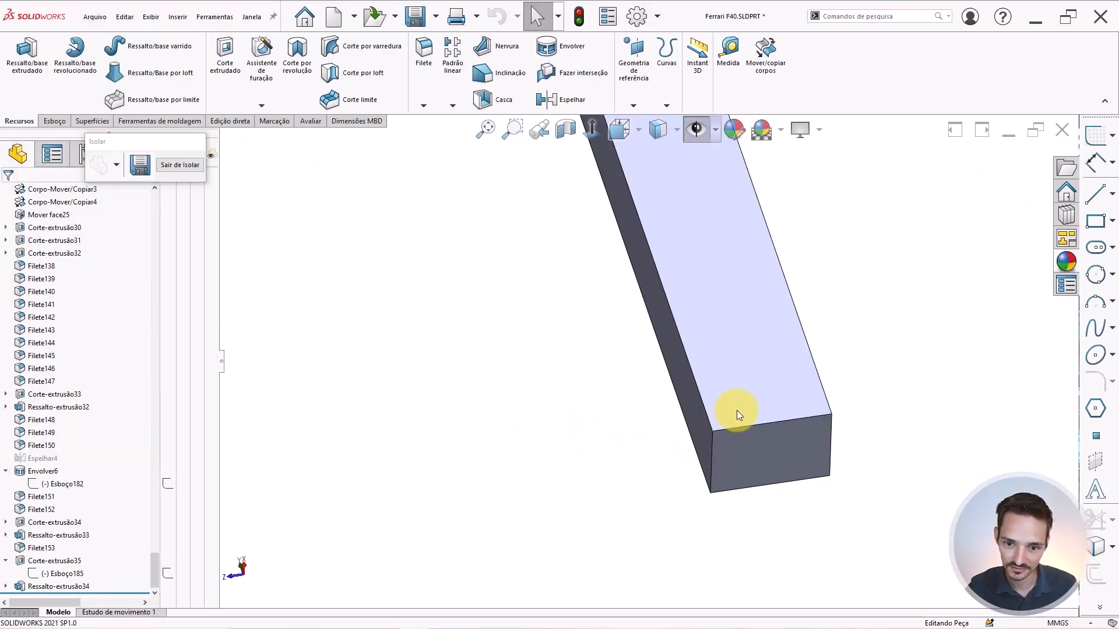
Fillet the bar's top face and four end edges at 0.25 mm, then exit isolation.
{"action": "left_click", "coordinate": [711, 450]}
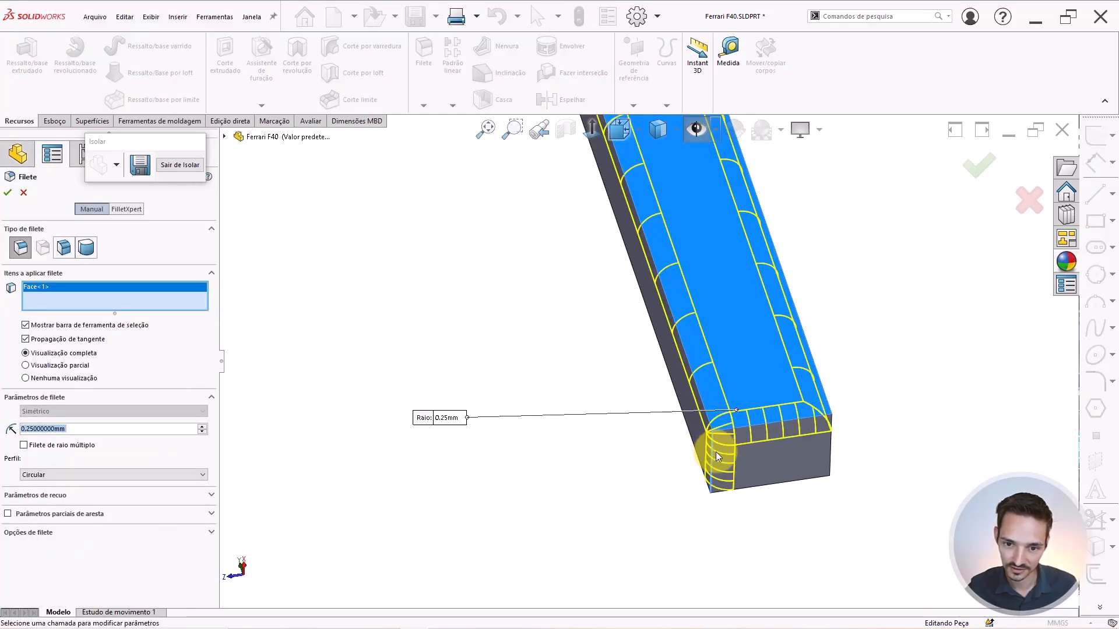
{"action": "left_click", "coordinate": [715, 452]}
{"action": "middle_click_drag", "start_coordinate": [717, 452], "coordinate": [859, 491]}
{"action": "left_click", "coordinate": [796, 464]}
{"action": "scroll", "coordinate": [783, 491], "scroll_direction": "down", "scroll_amount": 2}
{"action": "left_click", "coordinate": [788, 500]}
{"action": "left_click", "coordinate": [873, 487]}
{"action": "scroll", "coordinate": [785, 423], "scroll_direction": "up", "scroll_amount": 5}
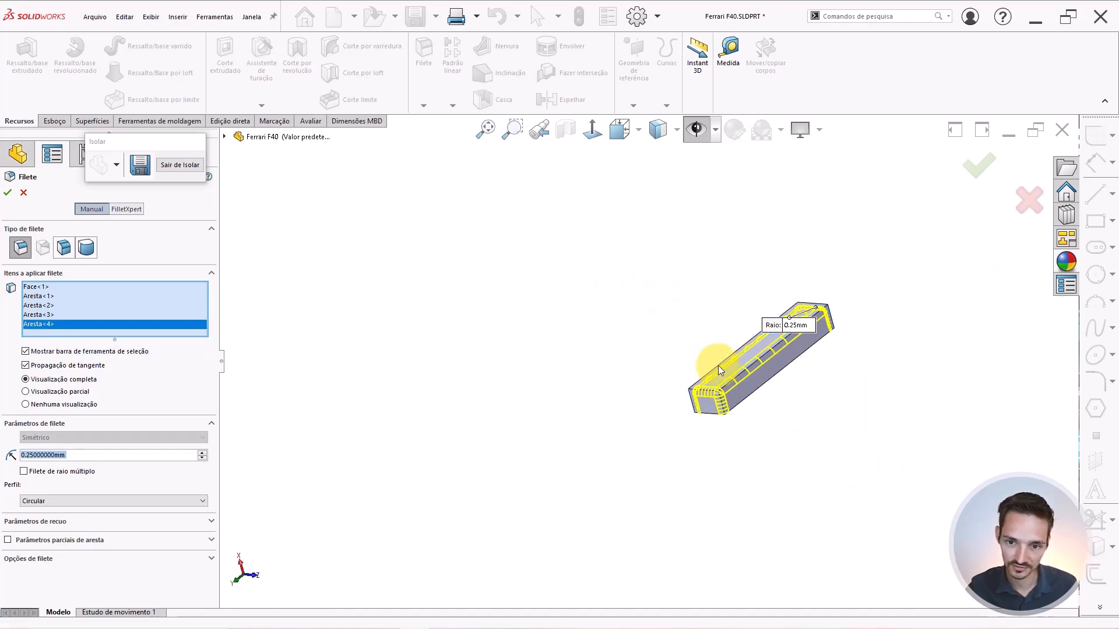
{"action": "key", "text": "Return"}
{"action": "scroll", "coordinate": [810, 305], "scroll_direction": "down", "scroll_amount": 2}
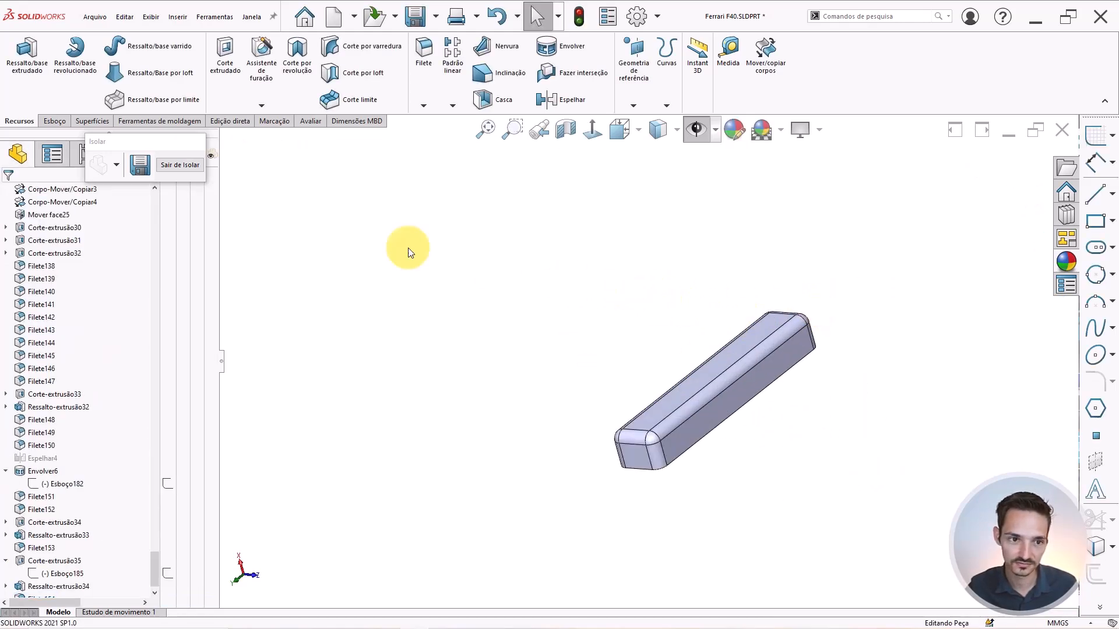
{"action": "left_click", "coordinate": [171, 164]}
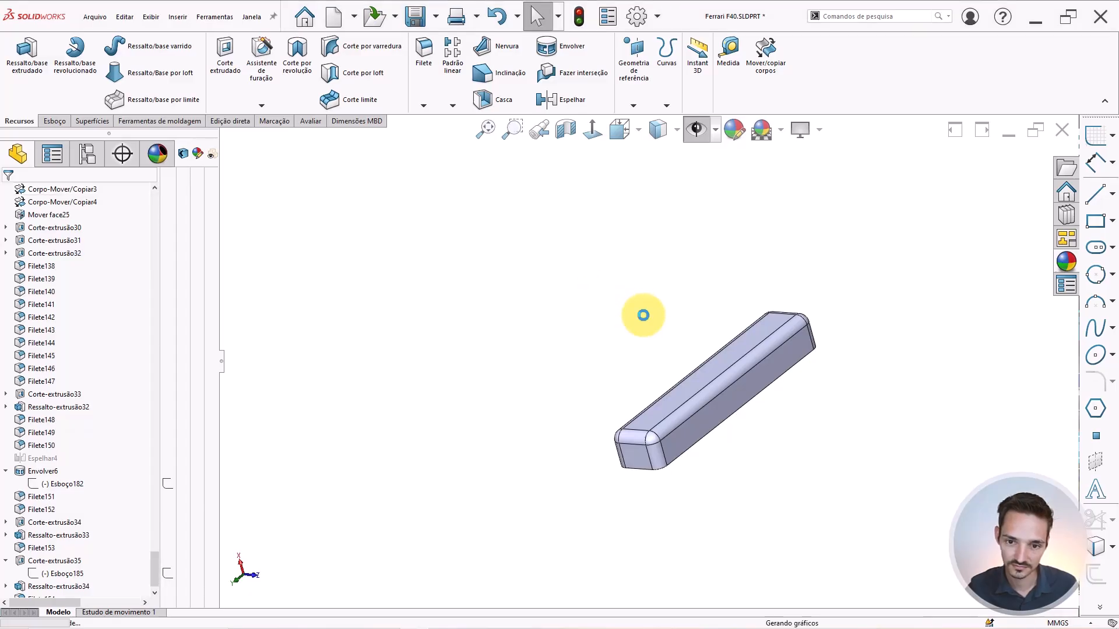
Bring the bar's recess beside the rear light panel into view.
{"action": "middle_click_drag", "start_coordinate": [644, 362], "coordinate": [630, 275]}
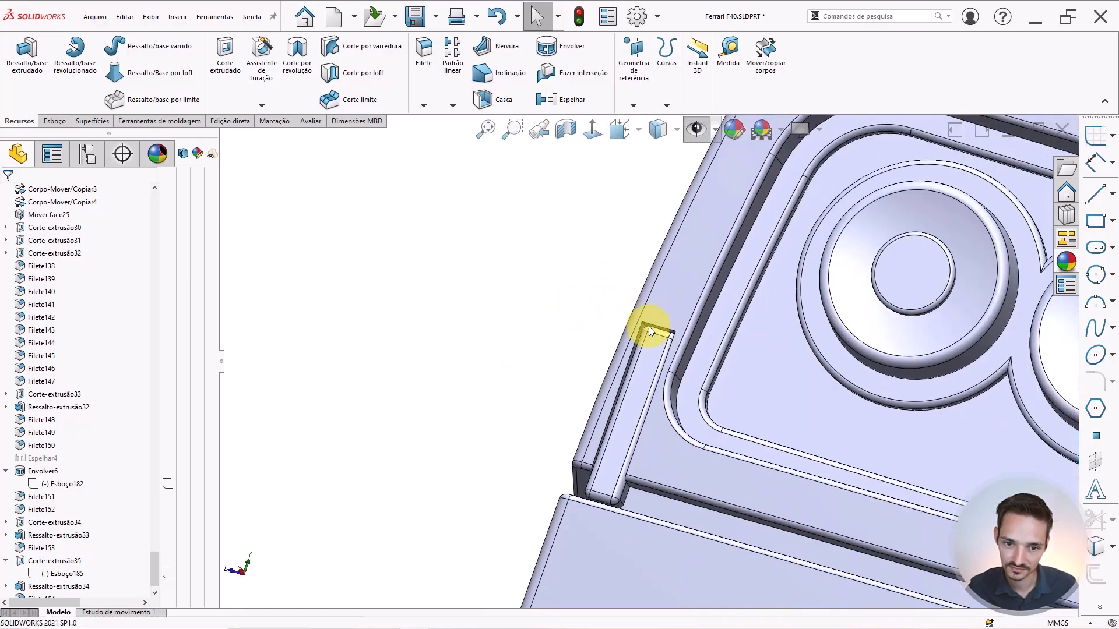
{"action": "scroll", "coordinate": [647, 339], "scroll_direction": "down", "scroll_amount": 6}
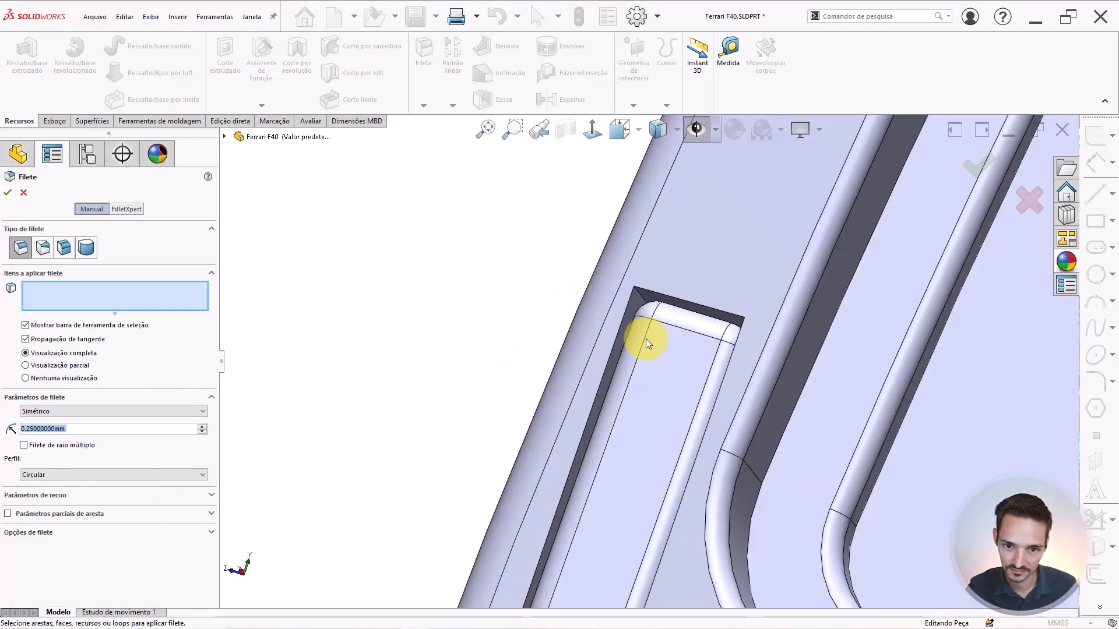
{"action": "scroll", "coordinate": [646, 338], "scroll_direction": "down", "scroll_amount": 4}
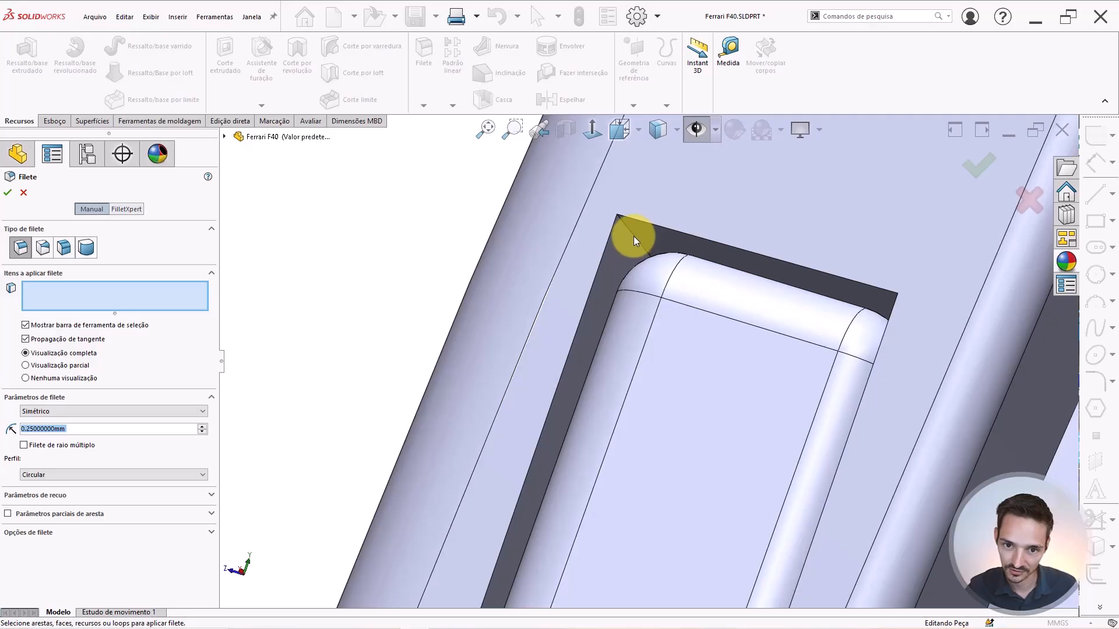
{"action": "left_click", "coordinate": [635, 258]}
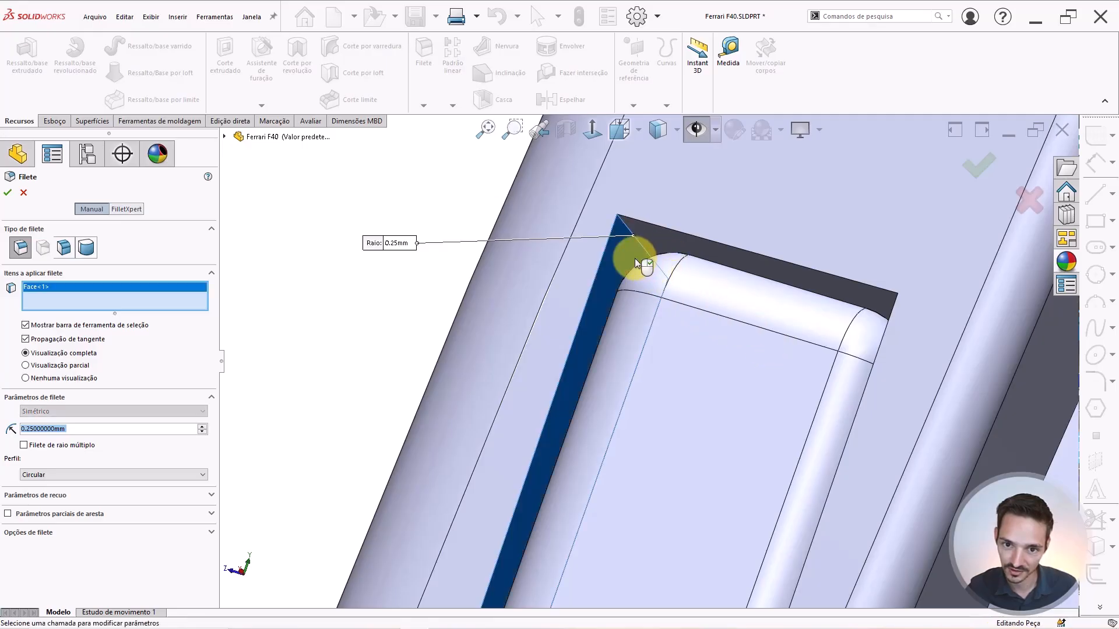
{"action": "left_click", "coordinate": [635, 259]}
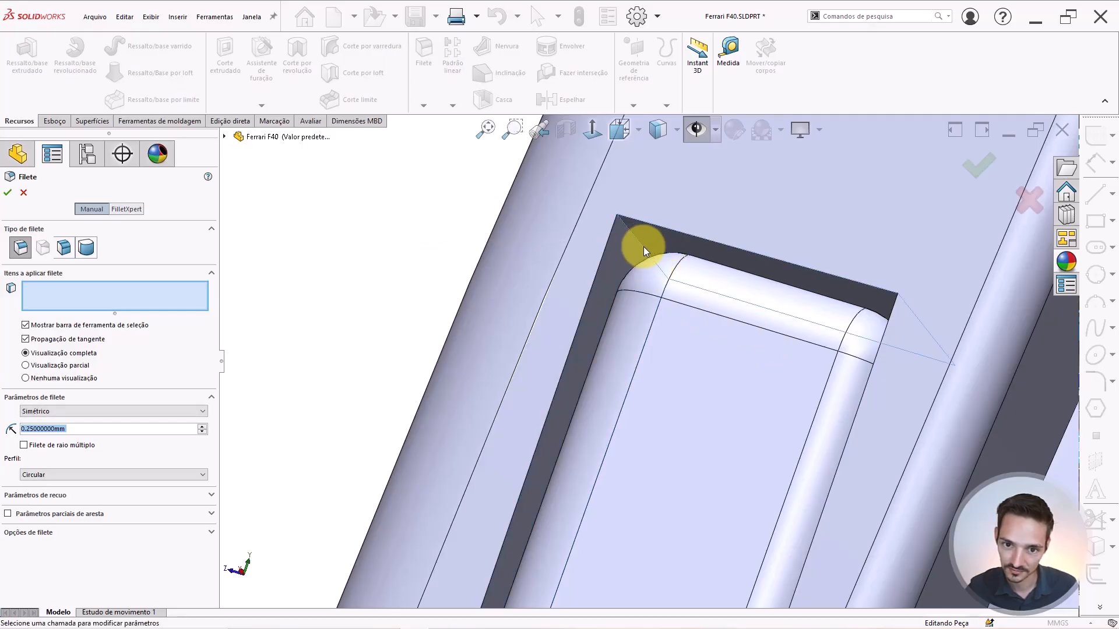
Fillet the recess's two top corner edges (Aresta<1>, Aresta<2>) at 0.25 mm.
{"action": "left_click", "coordinate": [642, 248]}
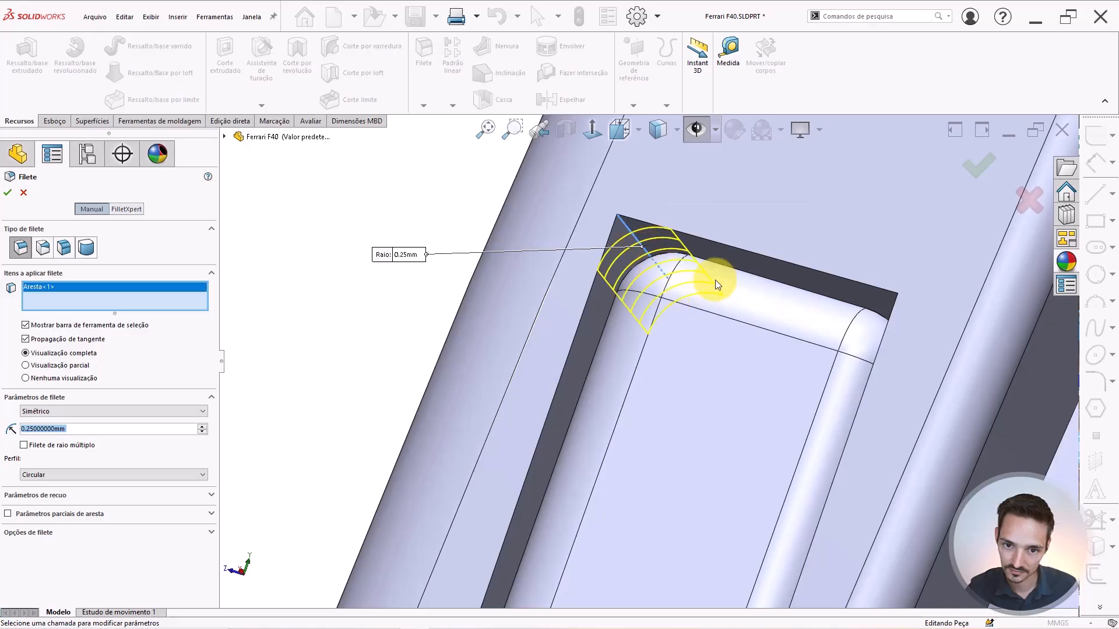
{"action": "middle_click_drag", "start_coordinate": [714, 279], "coordinate": [749, 253]}
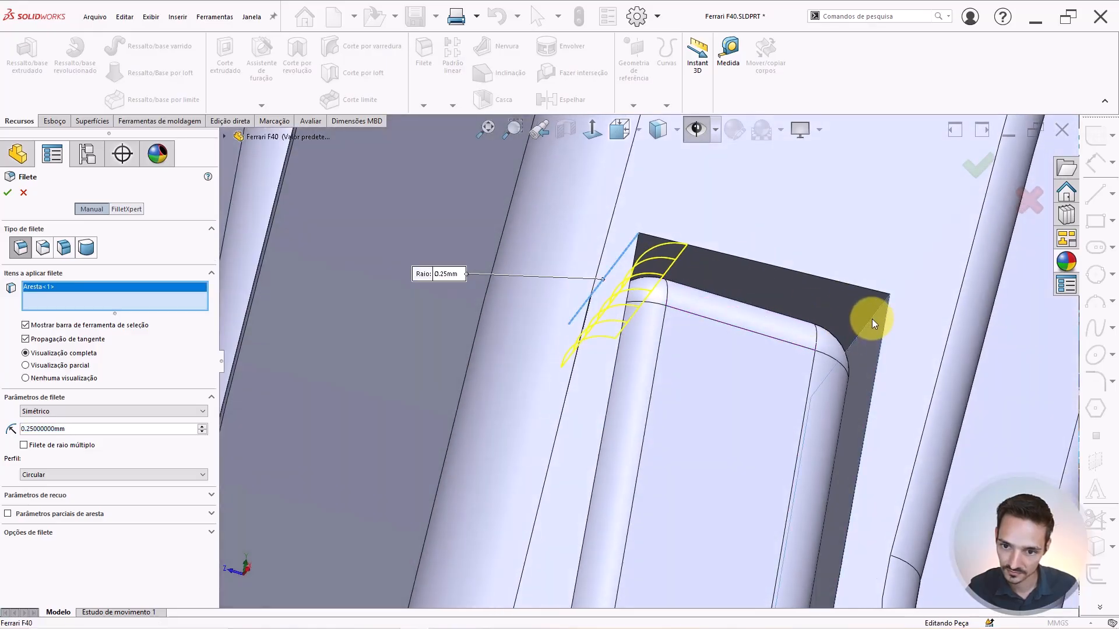
{"action": "scroll", "coordinate": [872, 320], "scroll_direction": "down", "scroll_amount": 2}
{"action": "scroll", "coordinate": [870, 321], "scroll_direction": "down", "scroll_amount": 2}
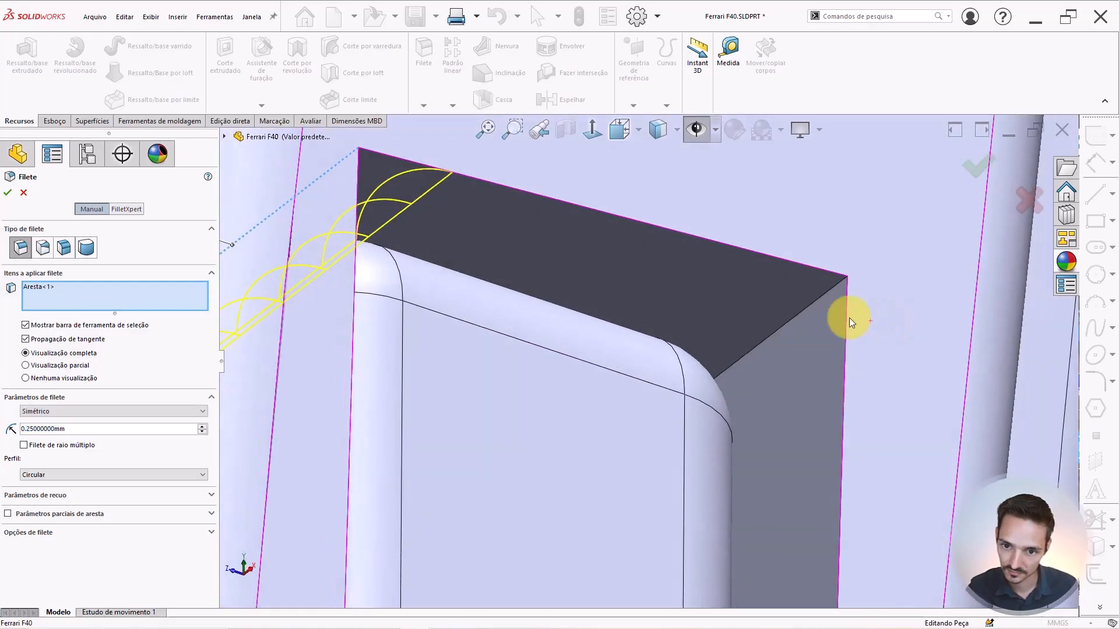
{"action": "left_click", "coordinate": [801, 313]}
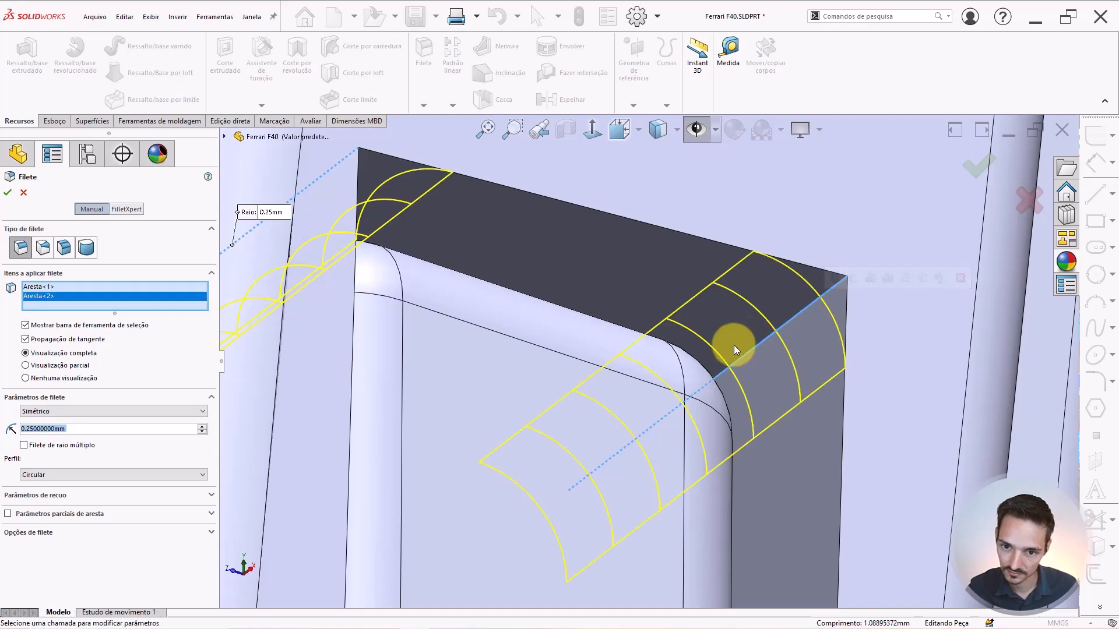
{"action": "scroll", "coordinate": [645, 357], "scroll_direction": "up", "scroll_amount": 5}
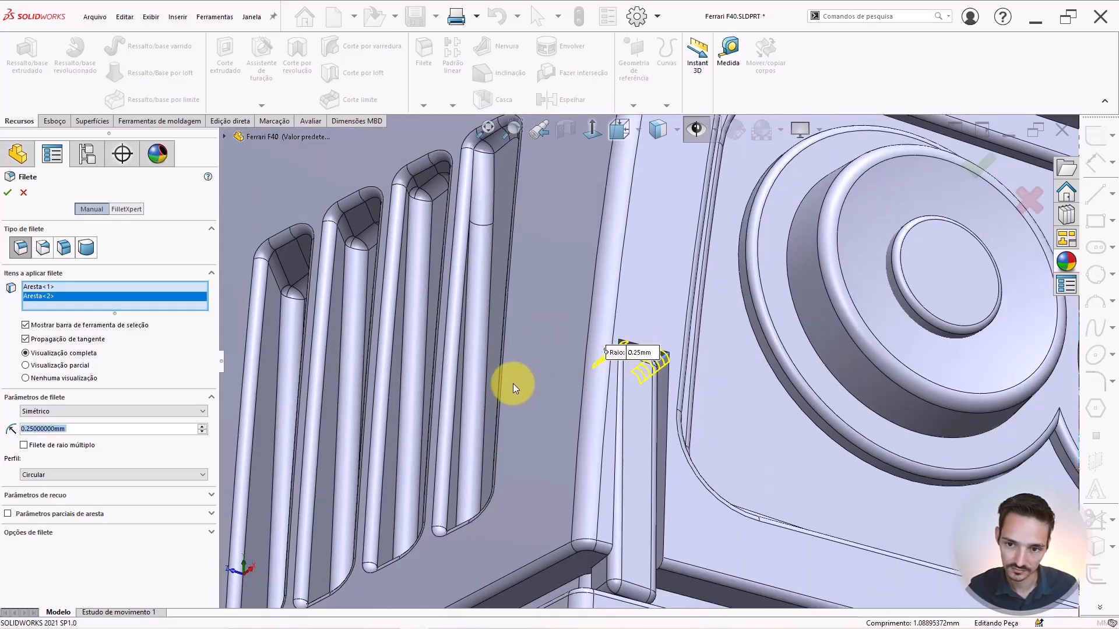
{"action": "key", "text": "Return"}
{"action": "scroll", "coordinate": [448, 420], "scroll_direction": "up", "scroll_amount": 4}
{"action": "scroll", "coordinate": [377, 284], "scroll_direction": "up", "scroll_amount": 4}
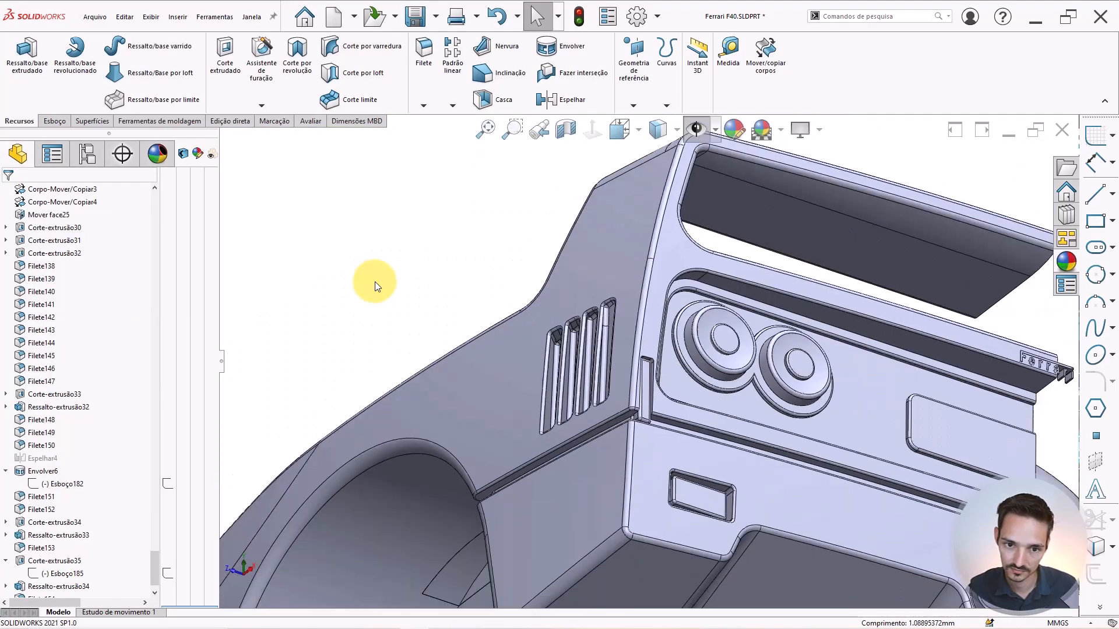
{"action": "scroll", "coordinate": [373, 282], "scroll_direction": "up", "scroll_amount": 2}
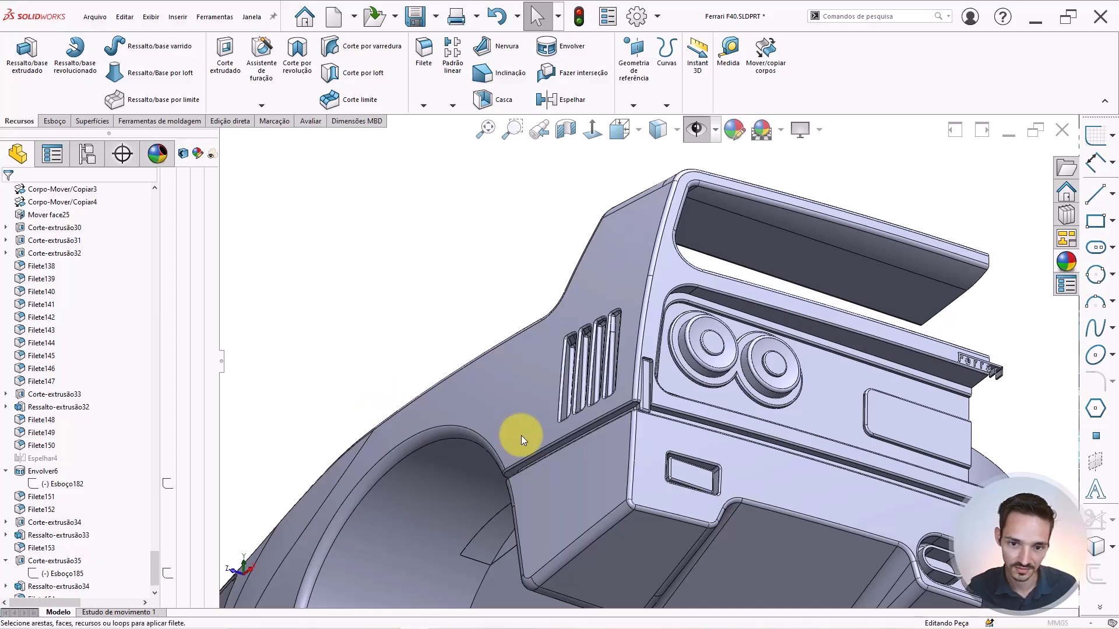
Fillet two more recess corner edges at 0.25 mm.
{"action": "key", "text": "Return"}
{"action": "scroll", "coordinate": [494, 485], "scroll_direction": "up", "scroll_amount": 5}
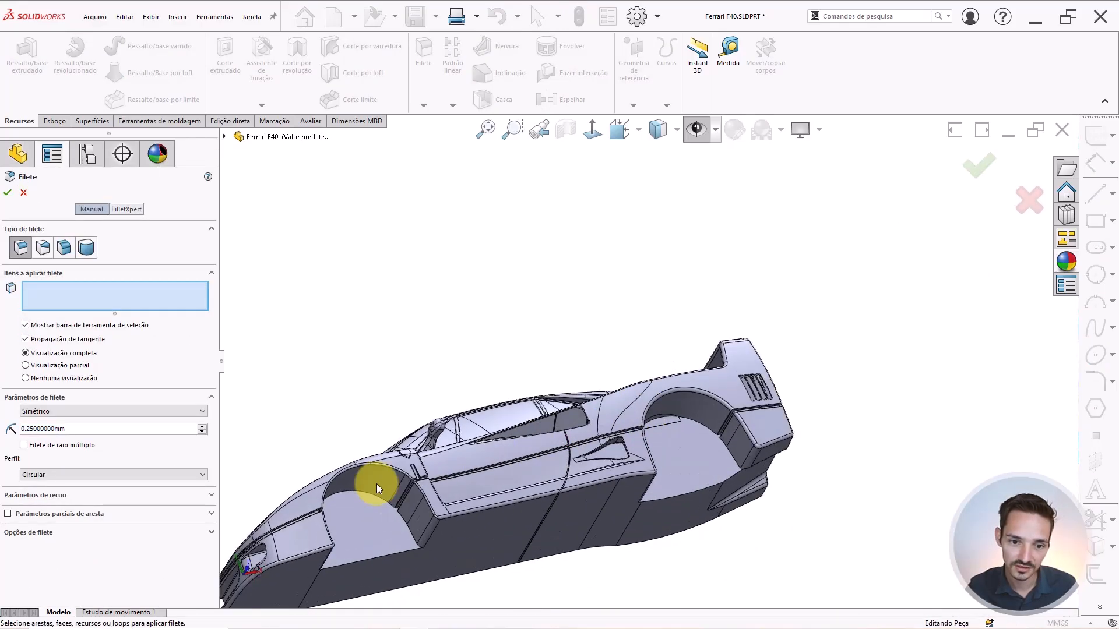
{"action": "scroll", "coordinate": [402, 472], "scroll_direction": "down", "scroll_amount": 10}
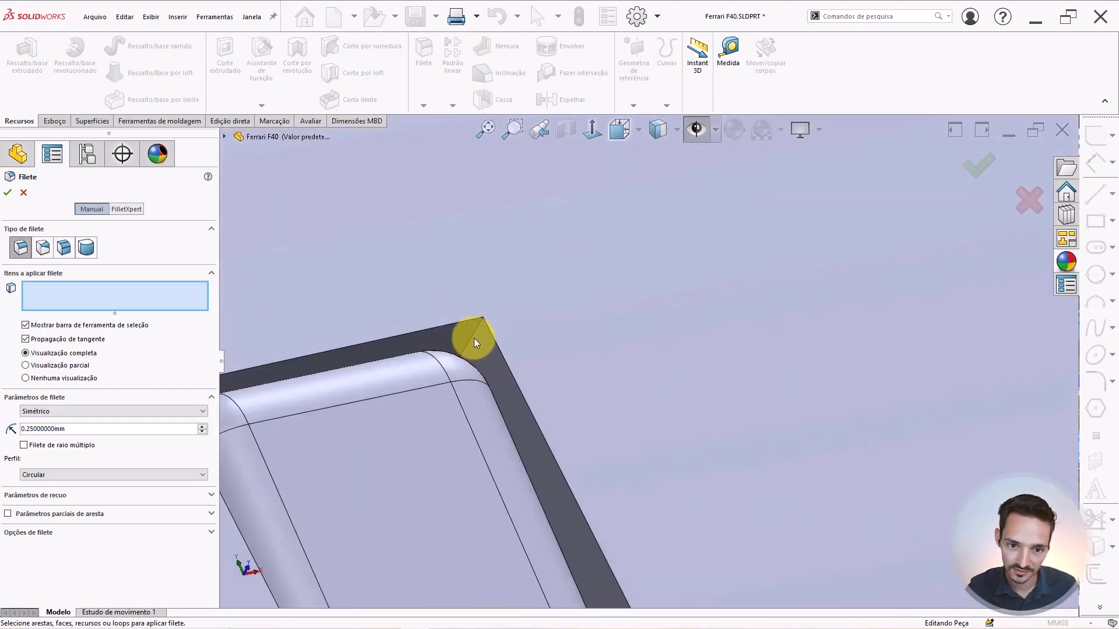
{"action": "left_click", "coordinate": [475, 332]}
{"action": "middle_click_drag", "start_coordinate": [469, 332], "coordinate": [298, 395]}
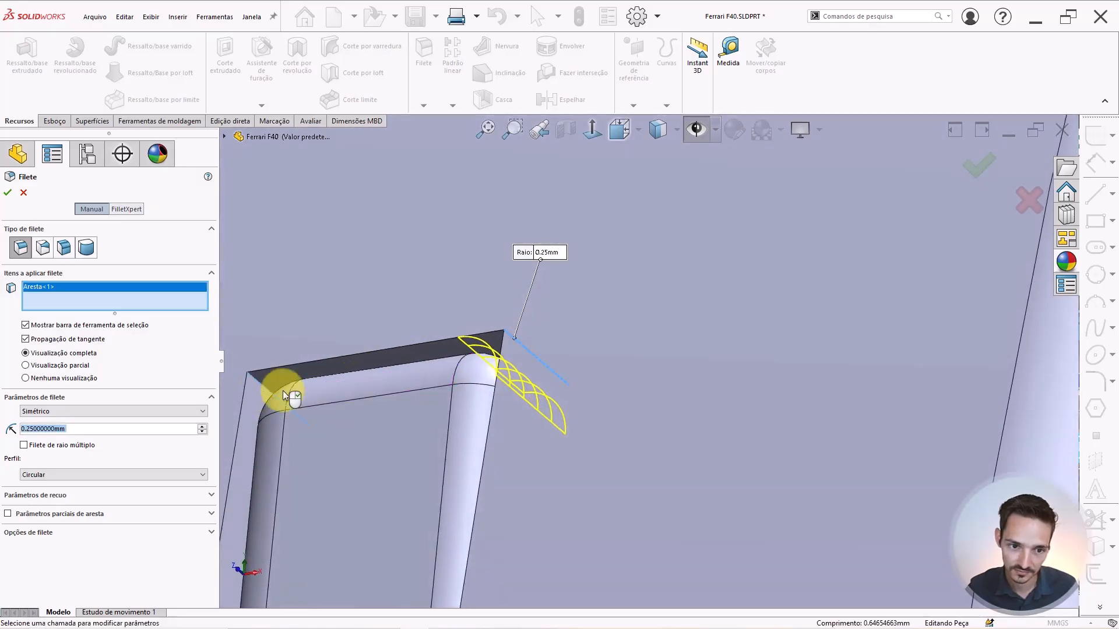
{"action": "left_click", "coordinate": [281, 390]}
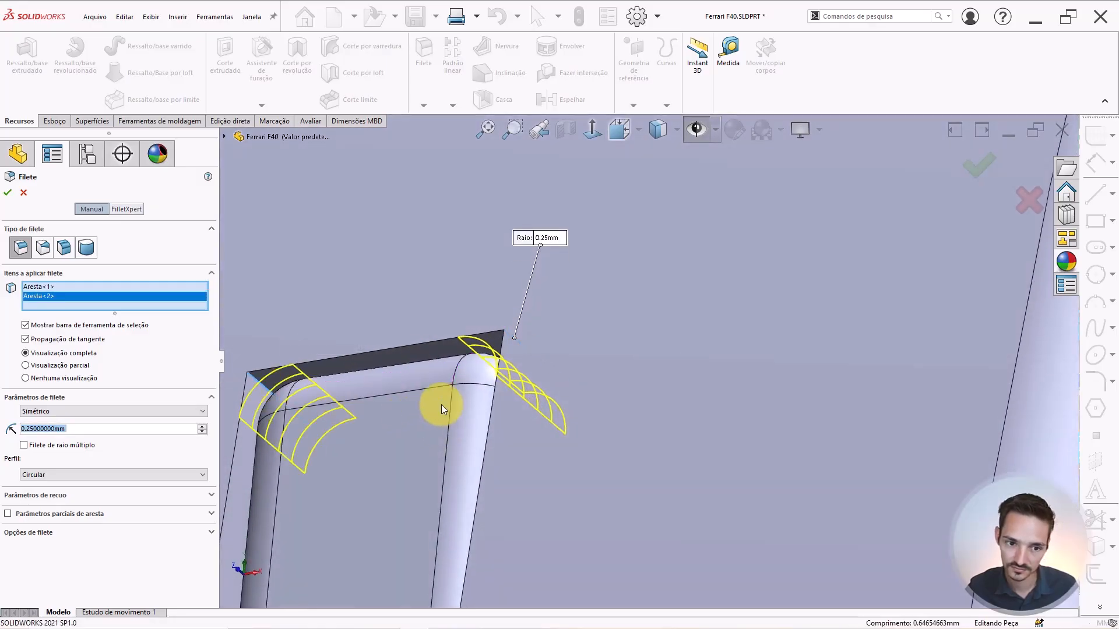
{"action": "key", "text": "Return"}
{"action": "scroll", "coordinate": [506, 403], "scroll_direction": "up", "scroll_amount": 10}
Preview a 0.1 mm fillet on the bar's top outline edge near the wheel arch.
{"action": "middle_click_drag", "start_coordinate": [573, 429], "coordinate": [604, 380]}
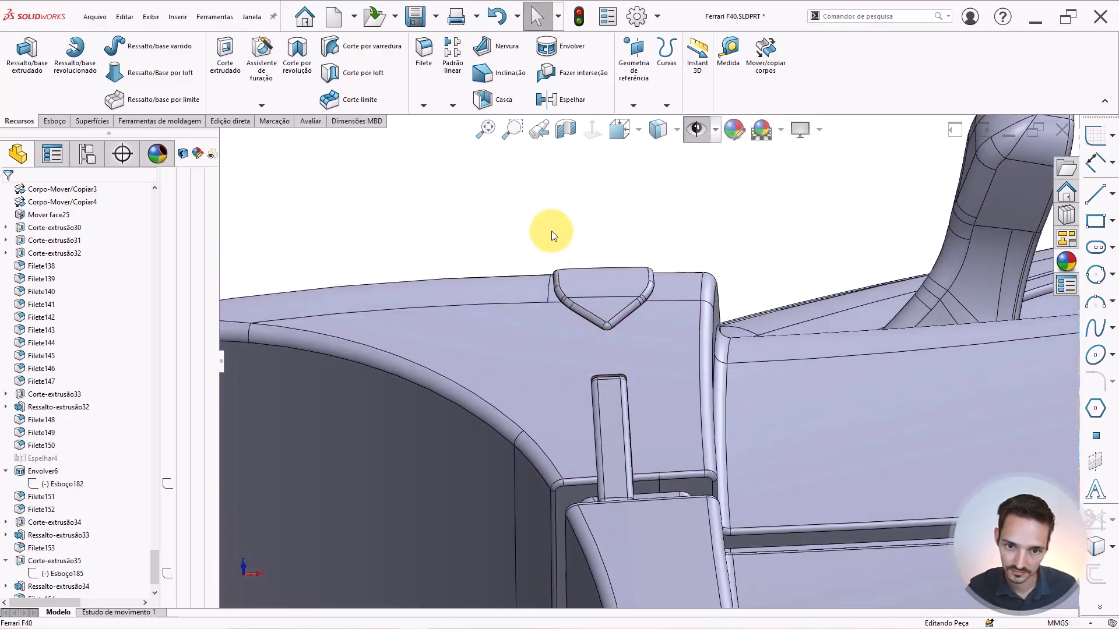
{"action": "right_click_drag", "start_coordinate": [552, 231], "coordinate": [587, 215]}
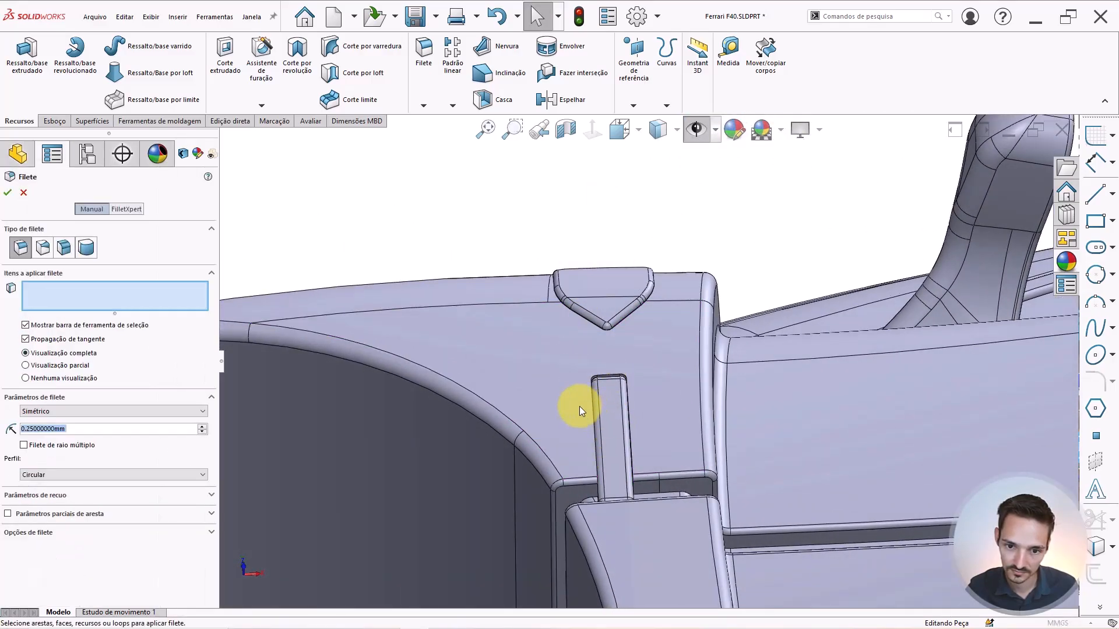
{"action": "scroll", "coordinate": [579, 406], "scroll_direction": "down", "scroll_amount": 3}
{"action": "middle_click_drag", "start_coordinate": [580, 407], "coordinate": [581, 407]}
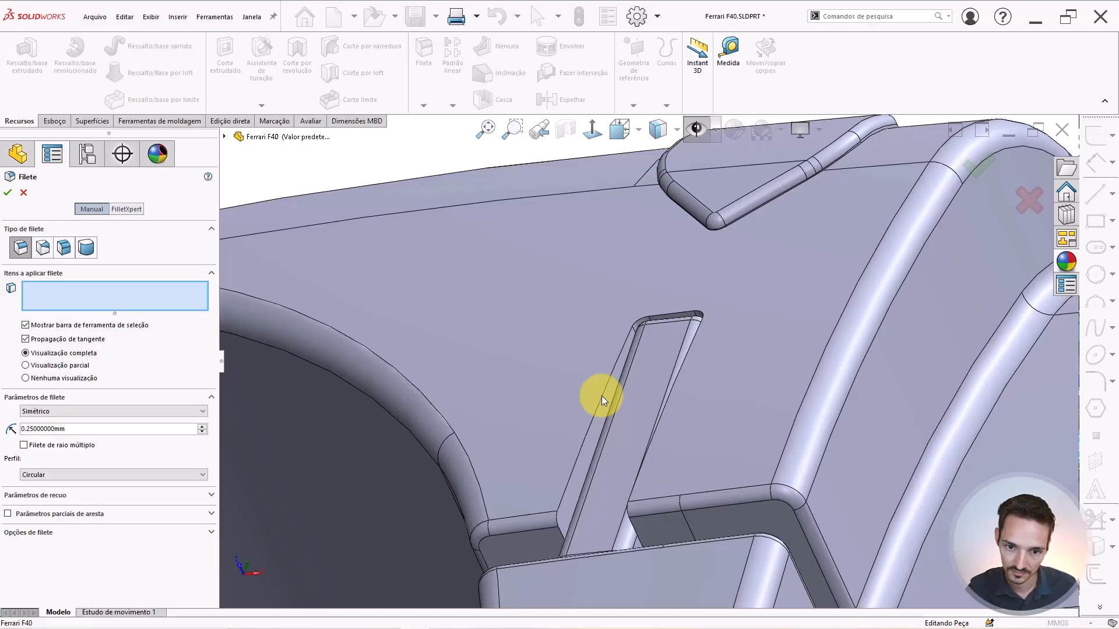
{"action": "left_click", "coordinate": [633, 375]}
{"action": "middle_click_drag", "start_coordinate": [633, 375], "coordinate": [684, 411]}
{"action": "type", "text": "0.1"}
{"action": "key", "text": "Return"}
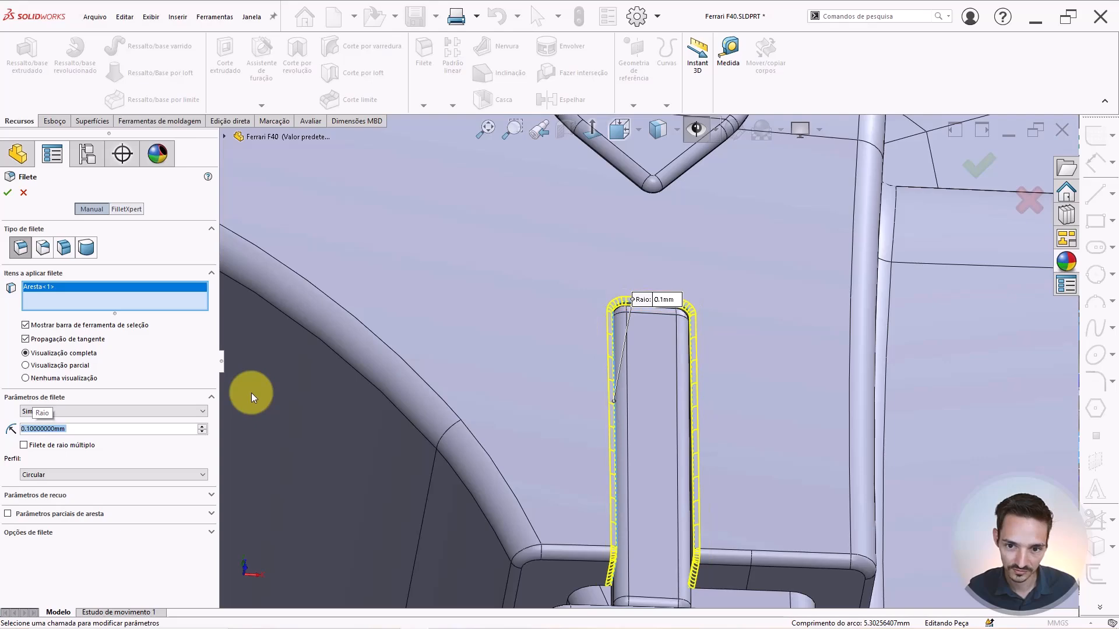
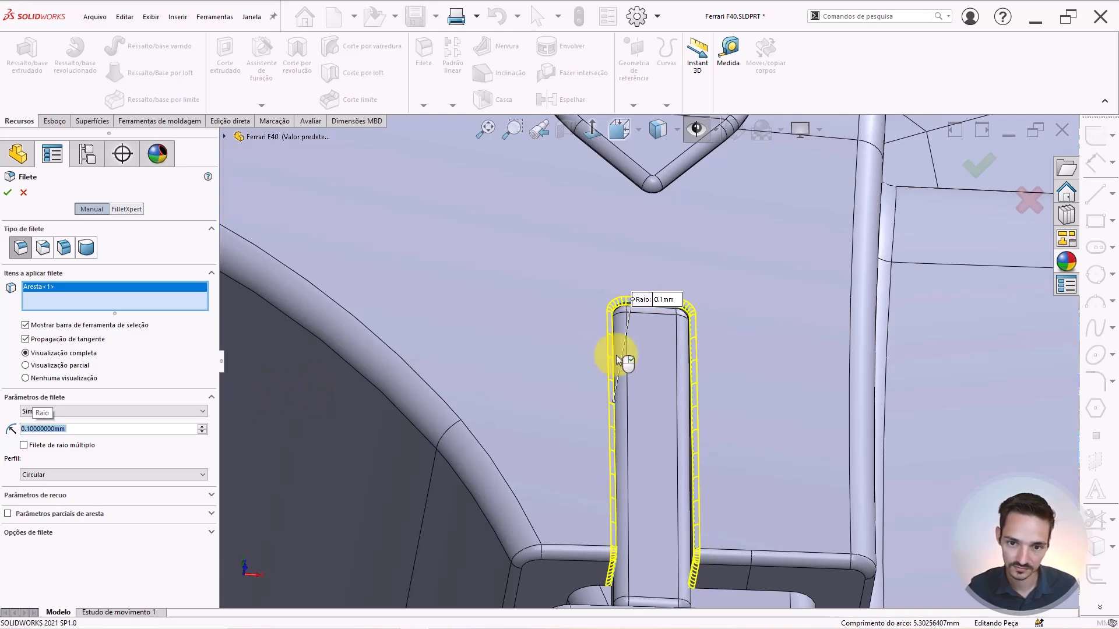
Accept the 0.1 mm fillet on the rib edge, then fillet the tail panel rib edge at 0.1 mm.
{"action": "right_click", "coordinate": [728, 376]}
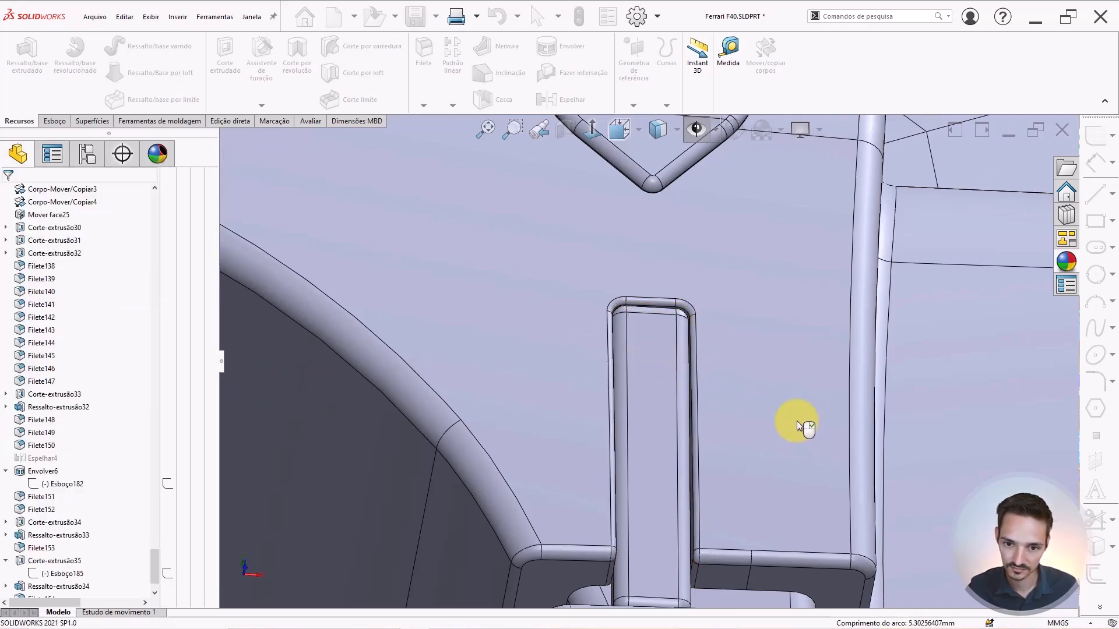
{"action": "key", "text": "Return"}
{"action": "scroll", "coordinate": [785, 416], "scroll_direction": "up", "scroll_amount": 14}
{"action": "scroll", "coordinate": [886, 406], "scroll_direction": "down", "scroll_amount": 5}
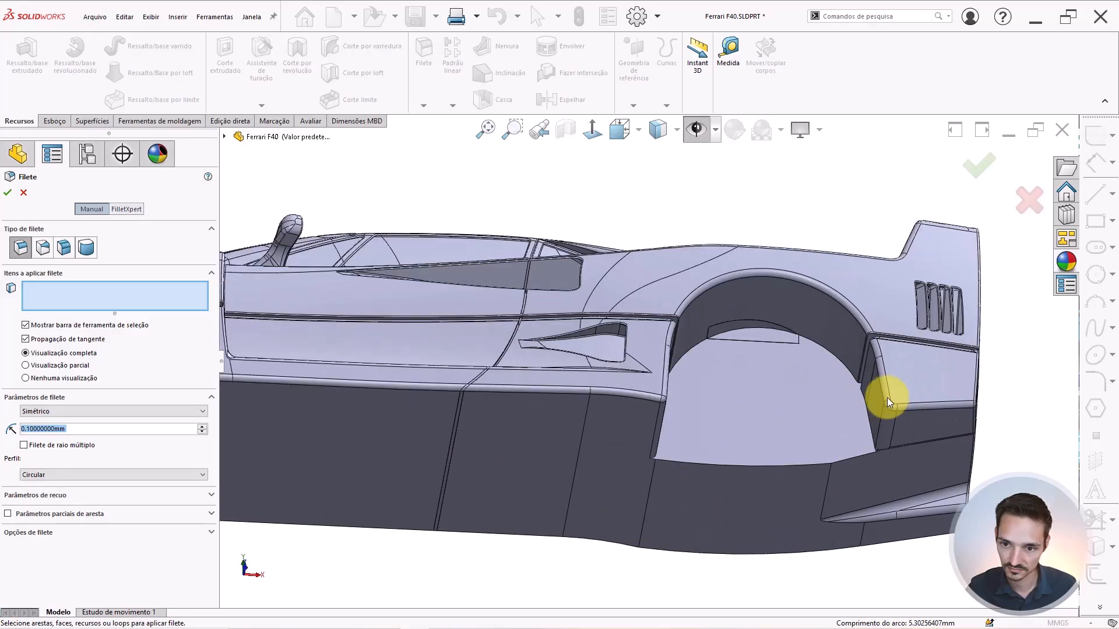
{"action": "middle_click_drag", "start_coordinate": [887, 402], "coordinate": [814, 371]}
{"action": "scroll", "coordinate": [915, 296], "scroll_direction": "down", "scroll_amount": 6}
{"action": "scroll", "coordinate": [984, 340], "scroll_direction": "down", "scroll_amount": 4}
{"action": "scroll", "coordinate": [716, 391], "scroll_direction": "down", "scroll_amount": 4}
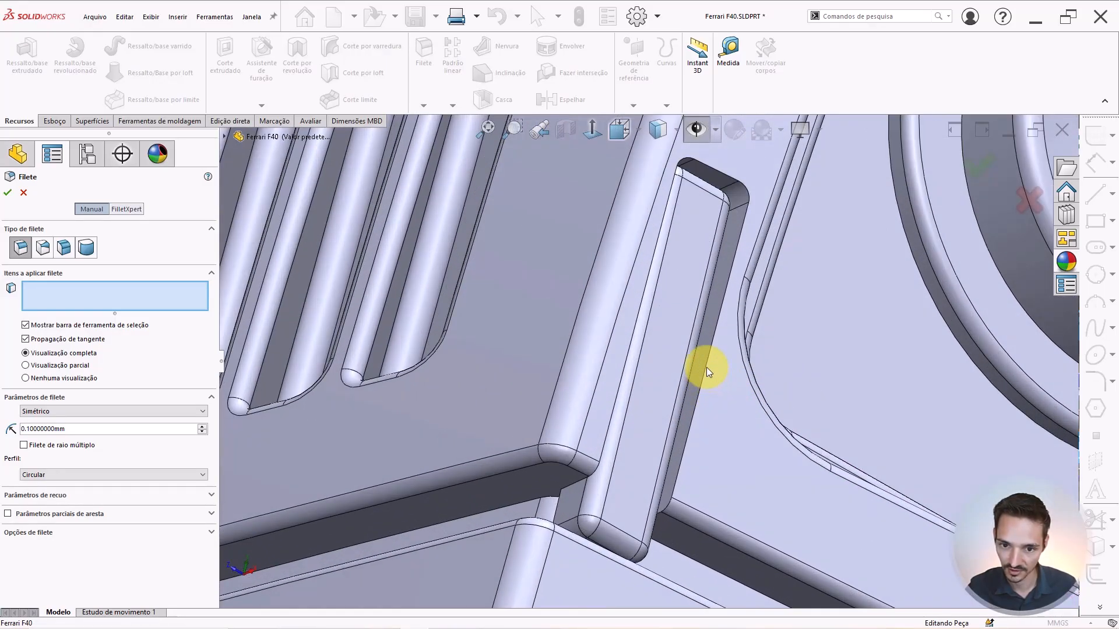
{"action": "left_click", "coordinate": [706, 367]}
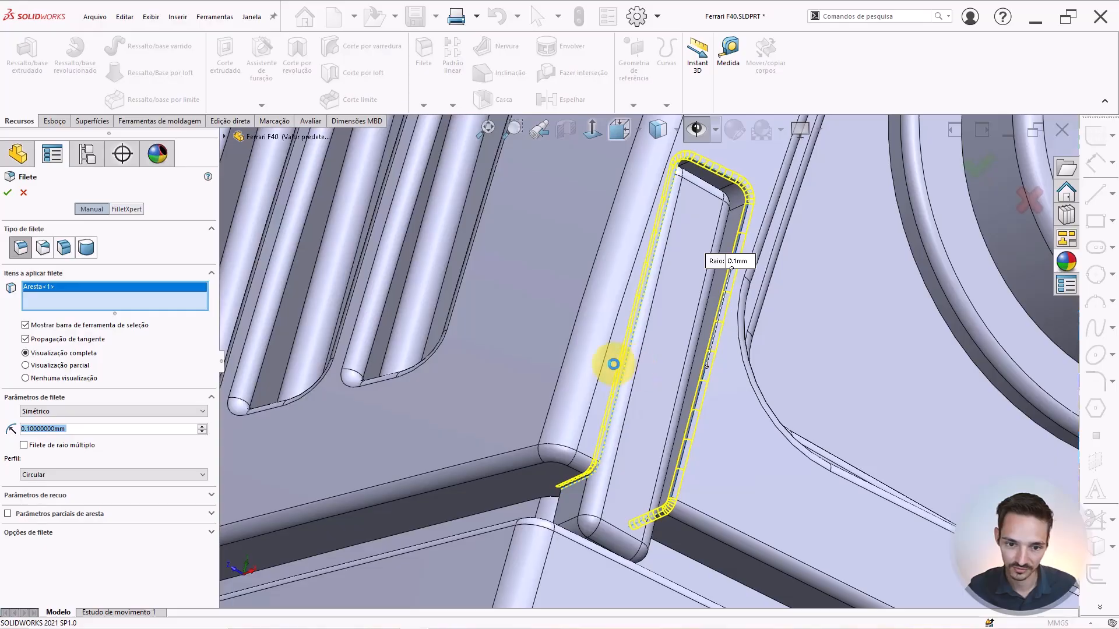
{"action": "key", "text": "Return"}
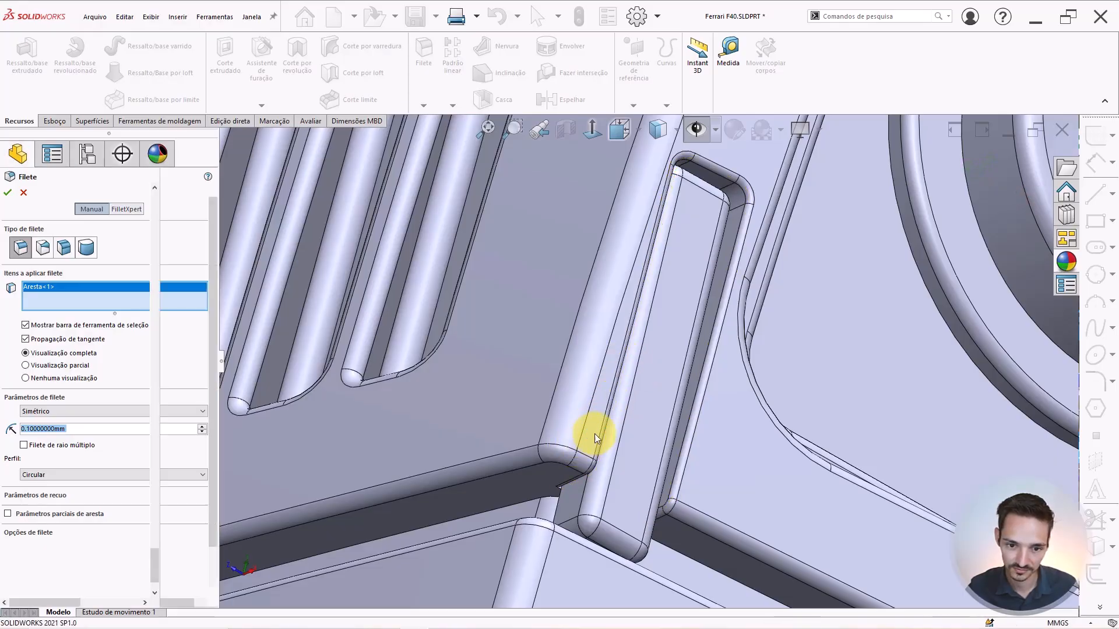
{"action": "middle_click_drag", "start_coordinate": [618, 380], "coordinate": [602, 428]}
{"action": "scroll", "coordinate": [602, 428], "scroll_direction": "up", "scroll_amount": 4}
{"action": "scroll", "coordinate": [639, 326], "scroll_direction": "up", "scroll_amount": 5}
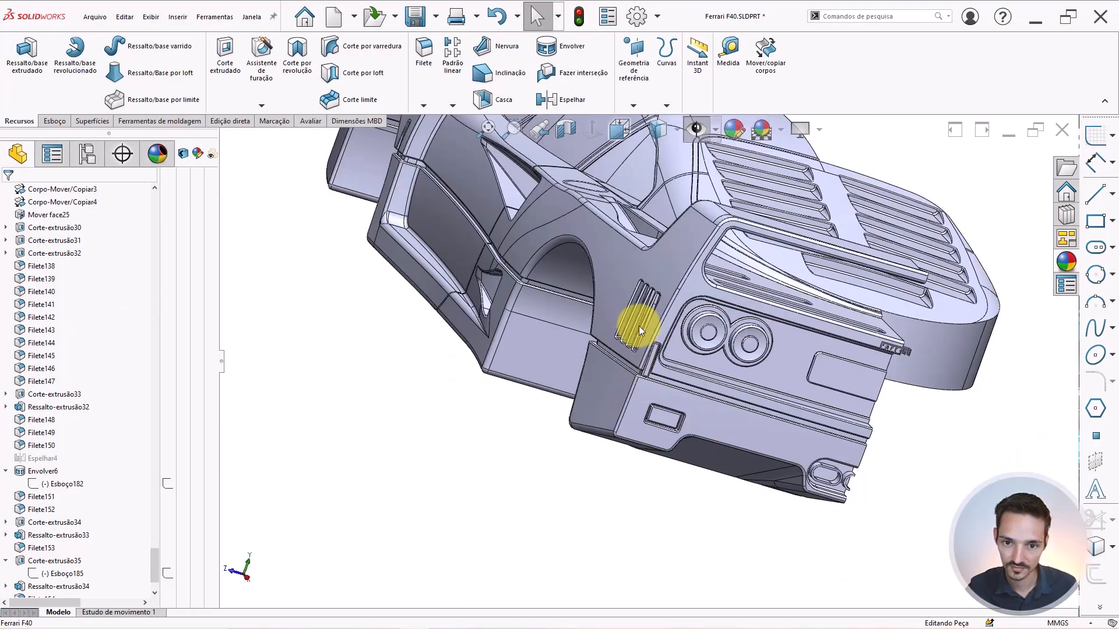
{"action": "middle_click_drag", "start_coordinate": [638, 326], "coordinate": [557, 248]}
{"action": "scroll", "coordinate": [704, 280], "scroll_direction": "up", "scroll_amount": 3}
{"action": "scroll", "coordinate": [684, 311], "scroll_direction": "down", "scroll_amount": 4}
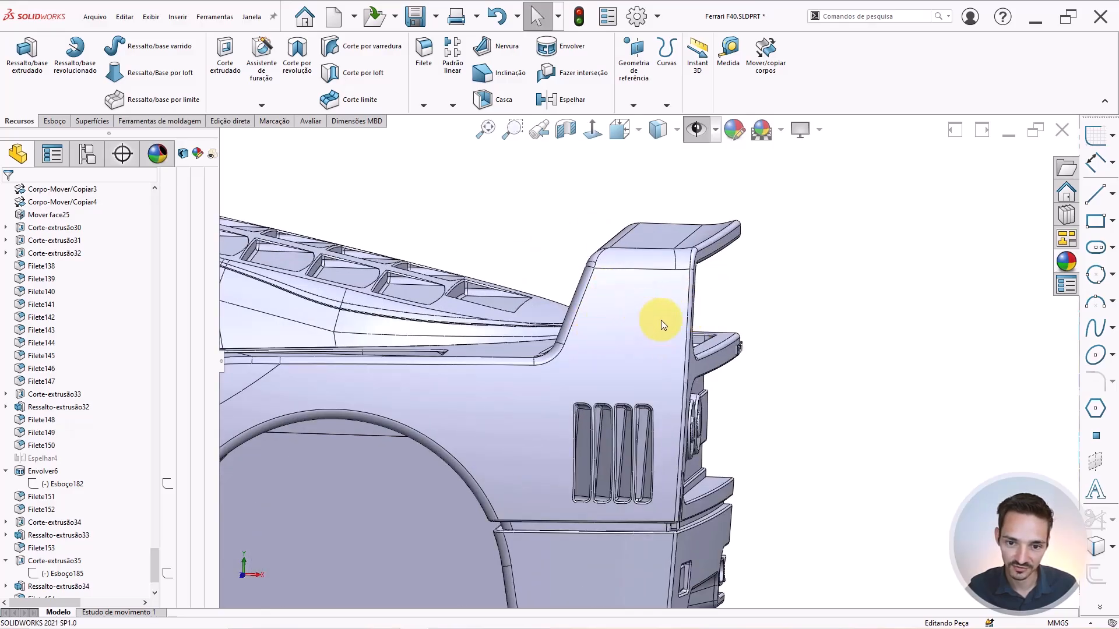
{"action": "scroll", "coordinate": [744, 310], "scroll_direction": "up", "scroll_amount": 5}
{"action": "scroll", "coordinate": [625, 302], "scroll_direction": "down", "scroll_amount": 4}
{"action": "scroll", "coordinate": [705, 253], "scroll_direction": "up", "scroll_amount": 3}
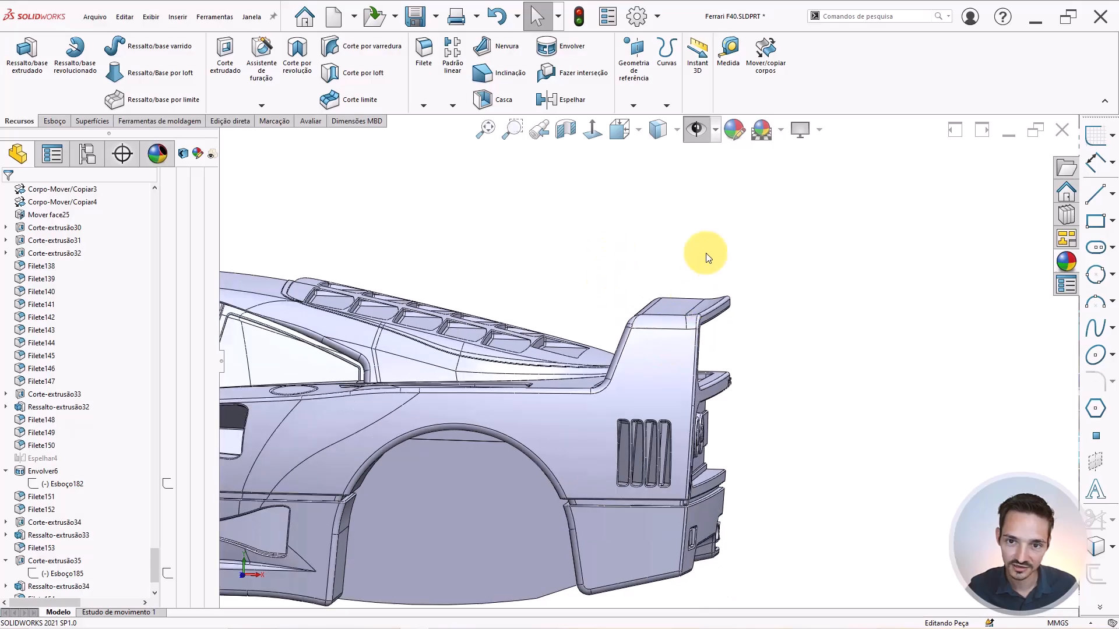
{"action": "middle_click_drag", "start_coordinate": [536, 360], "coordinate": [666, 327]}
{"action": "scroll", "coordinate": [667, 233], "scroll_direction": "down", "scroll_amount": 2}
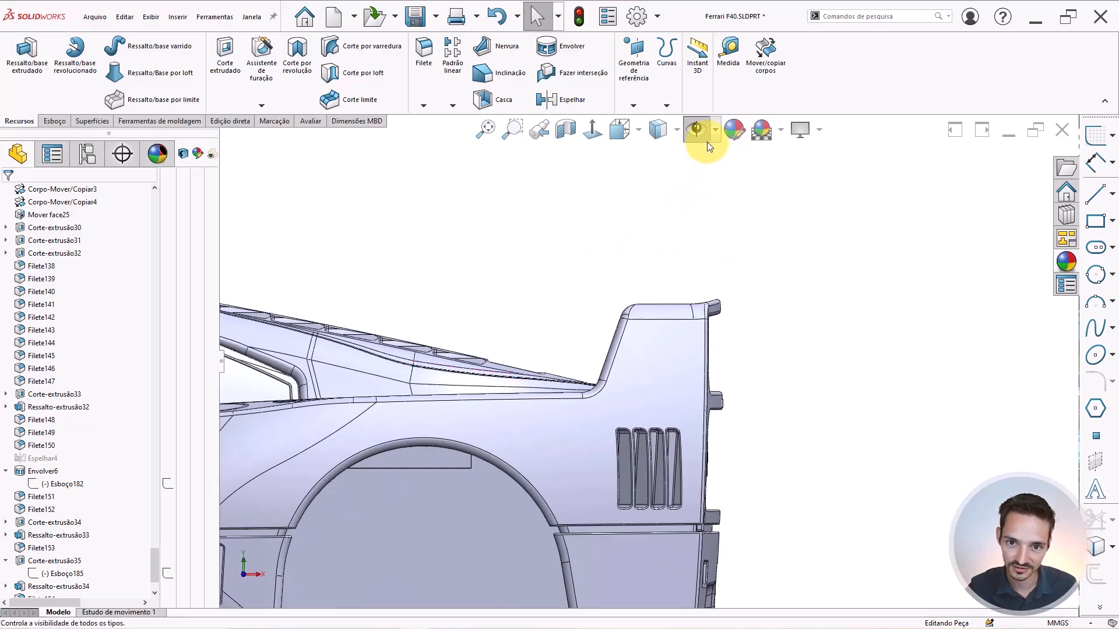
{"action": "left_click", "coordinate": [696, 130]}
{"action": "left_click", "coordinate": [656, 135]}
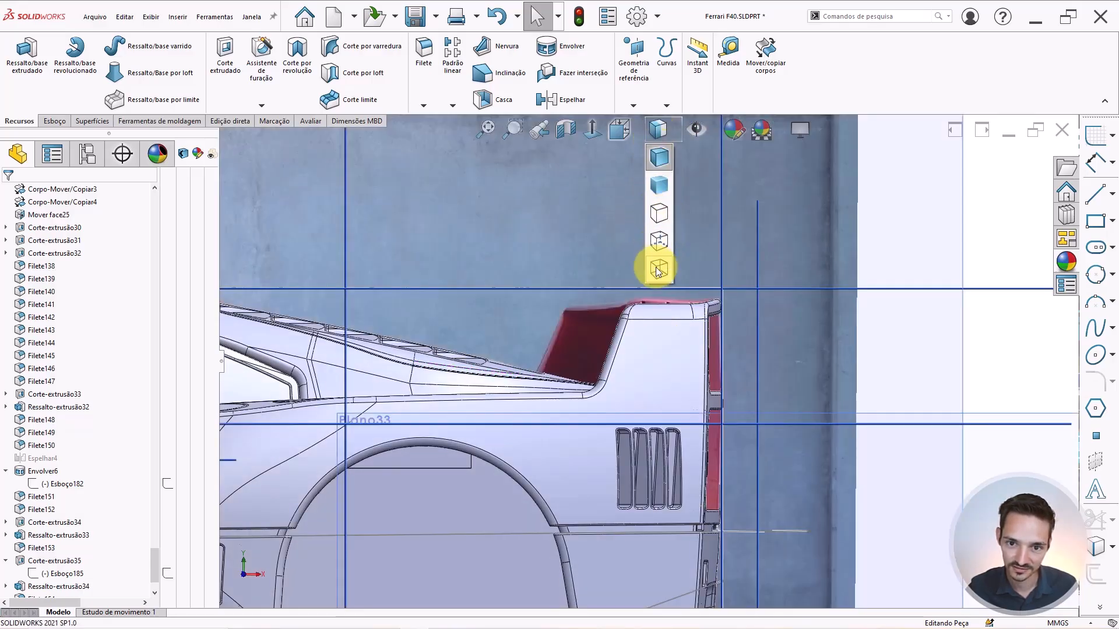
{"action": "left_click", "coordinate": [656, 267]}
{"action": "scroll", "coordinate": [630, 387], "scroll_direction": "down", "scroll_amount": 4}
{"action": "scroll", "coordinate": [631, 386], "scroll_direction": "down", "scroll_amount": 3}
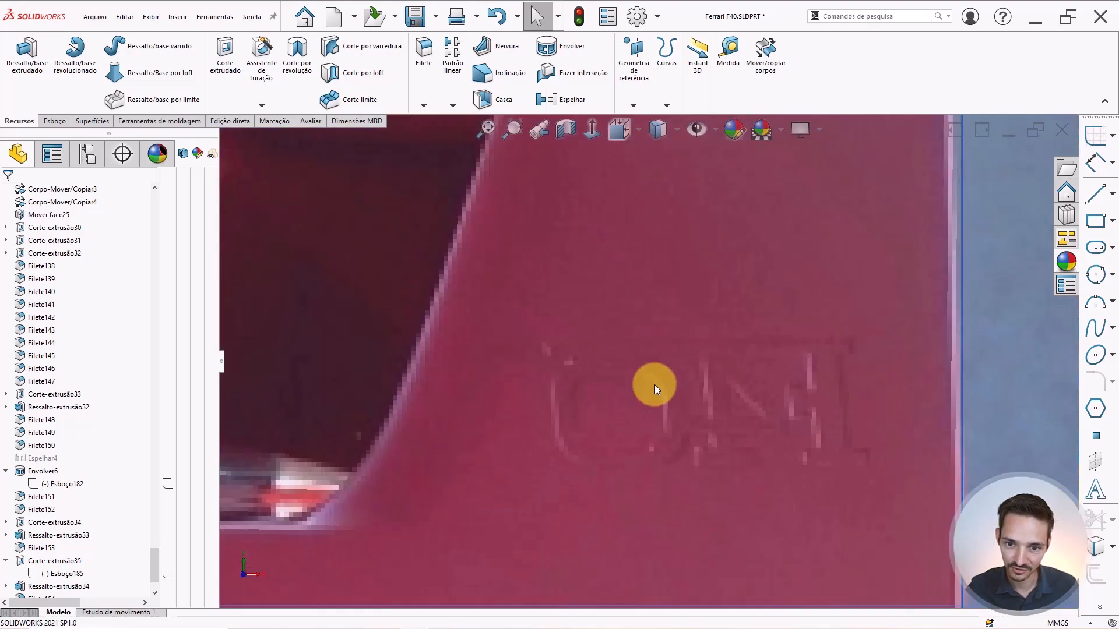
{"action": "scroll", "coordinate": [728, 387], "scroll_direction": "up", "scroll_amount": 5}
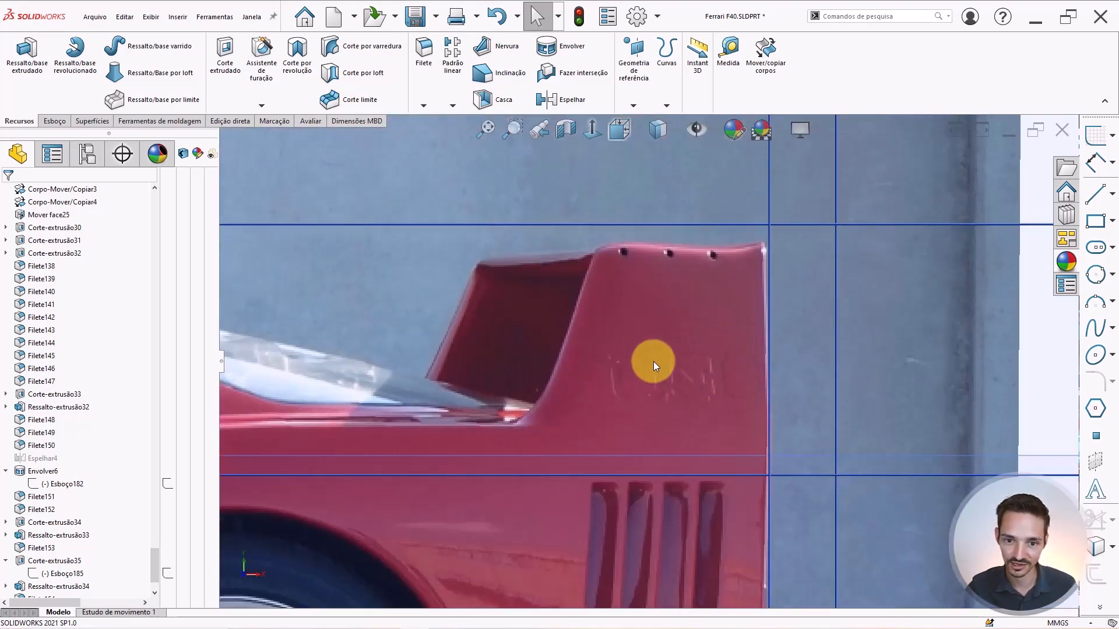
{"action": "left_click", "coordinate": [660, 133]}
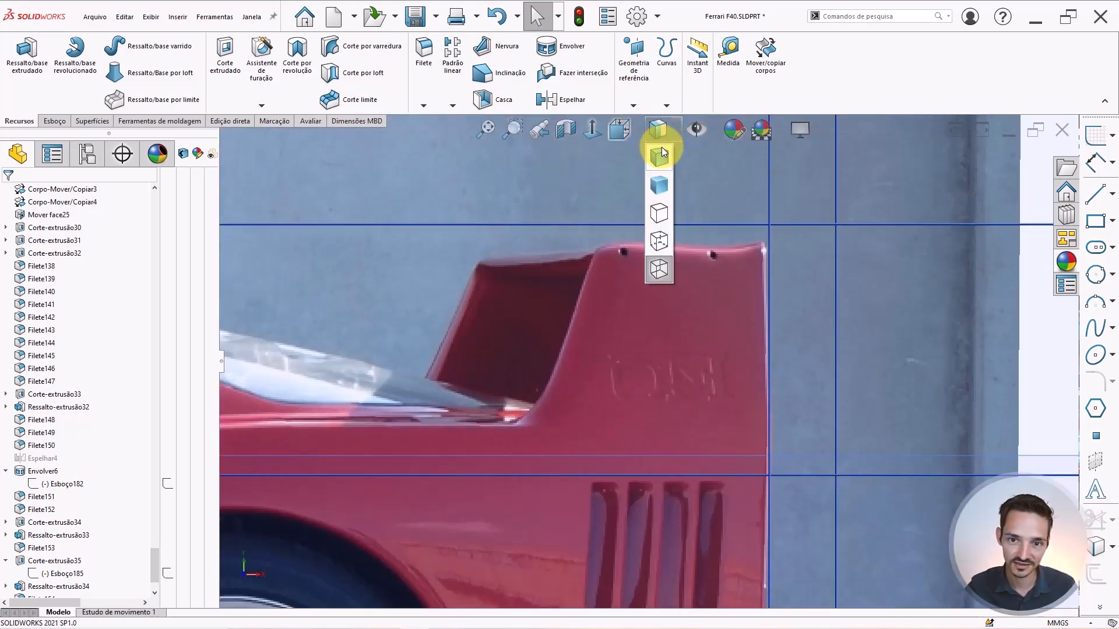
{"action": "left_click", "coordinate": [659, 239]}
{"action": "scroll", "coordinate": [729, 262], "scroll_direction": "up", "scroll_amount": 3}
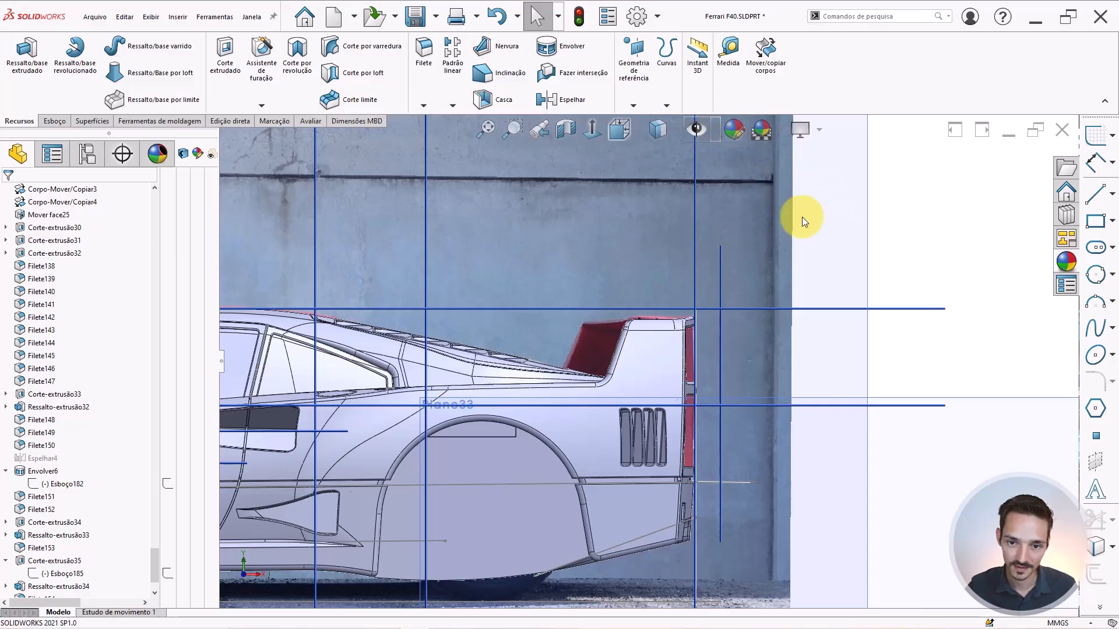
{"action": "scroll", "coordinate": [621, 298], "scroll_direction": "up", "scroll_amount": 4}
{"action": "middle_click_drag", "start_coordinate": [664, 304], "coordinate": [676, 335]}
{"action": "scroll", "coordinate": [676, 343], "scroll_direction": "up", "scroll_amount": 5}
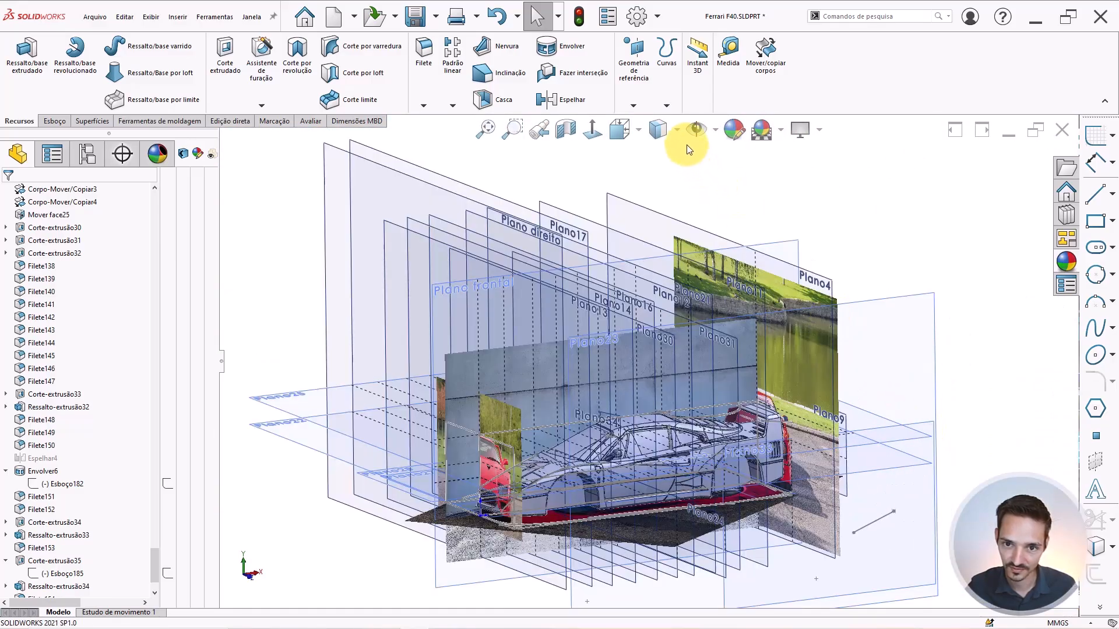
{"action": "left_click", "coordinate": [697, 129]}
{"action": "left_click", "coordinate": [732, 155]}
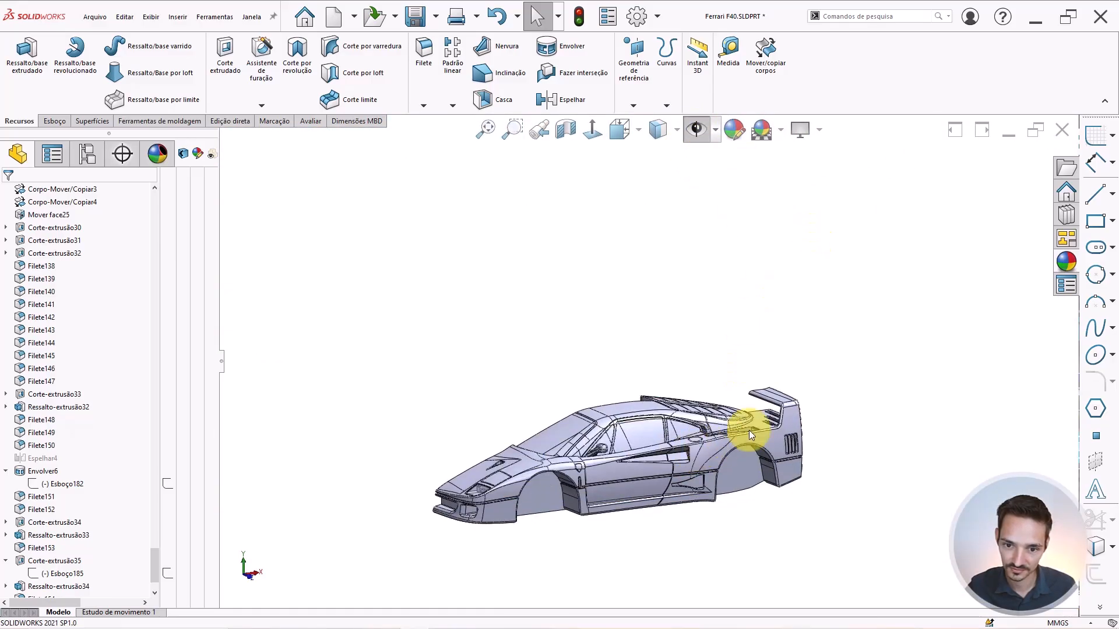
{"action": "scroll", "coordinate": [724, 456], "scroll_direction": "down", "scroll_amount": 3}
{"action": "middle_click_drag", "start_coordinate": [676, 345], "coordinate": [692, 383]}
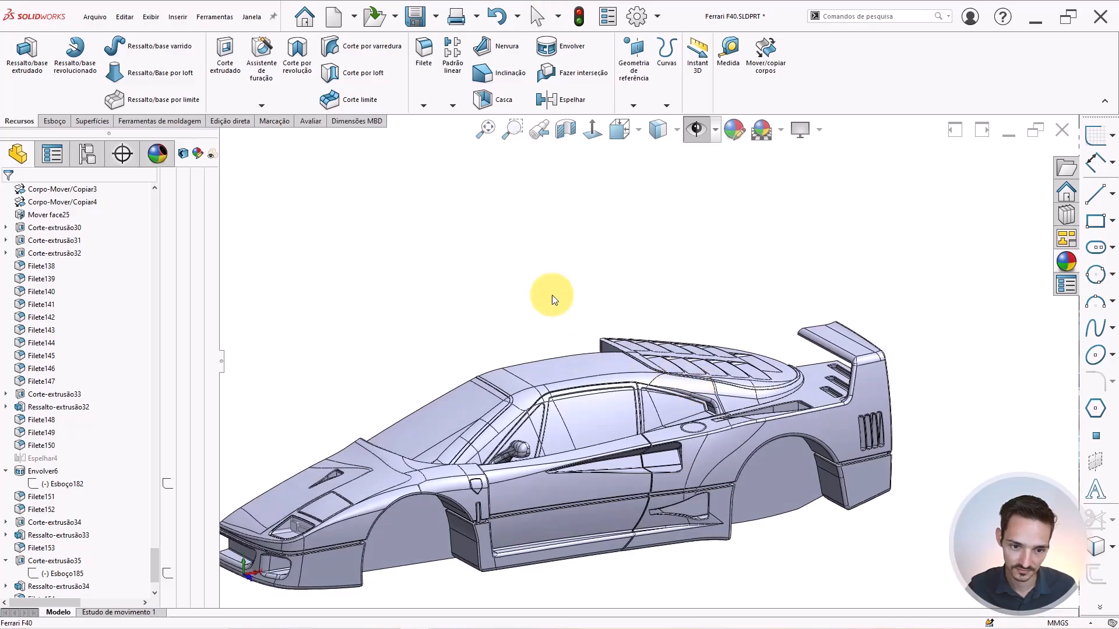
{"action": "scroll", "coordinate": [150, 564], "scroll_direction": "down", "scroll_amount": 2}
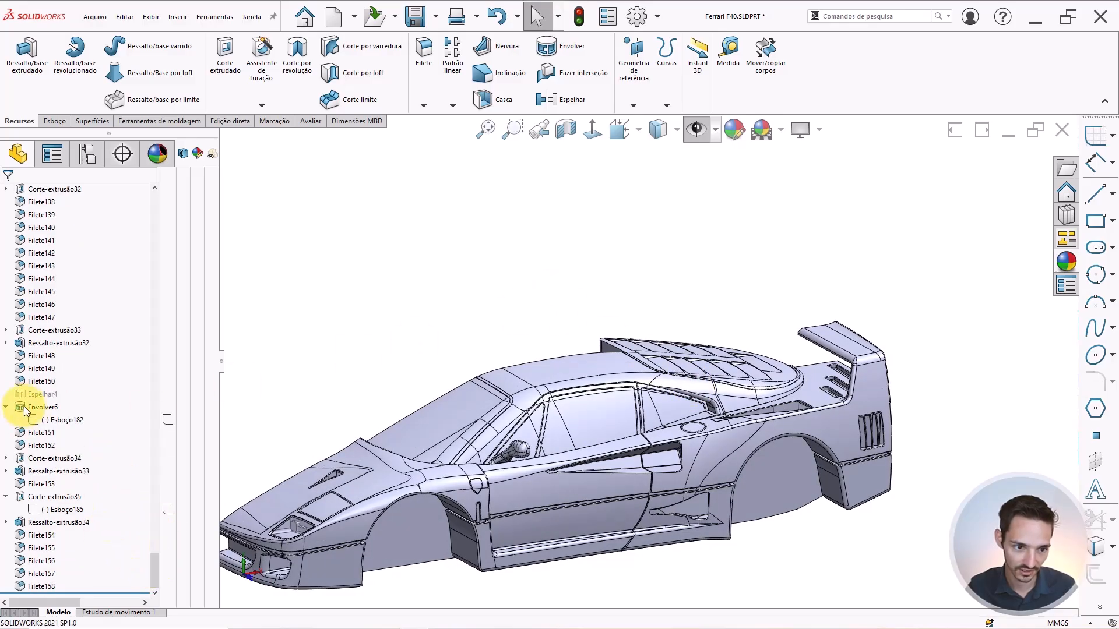
Move Espelhar4 below Filete158 at the end of the feature tree, then select Plano frontal.
{"action": "mouse_move", "coordinate": [33, 396]}
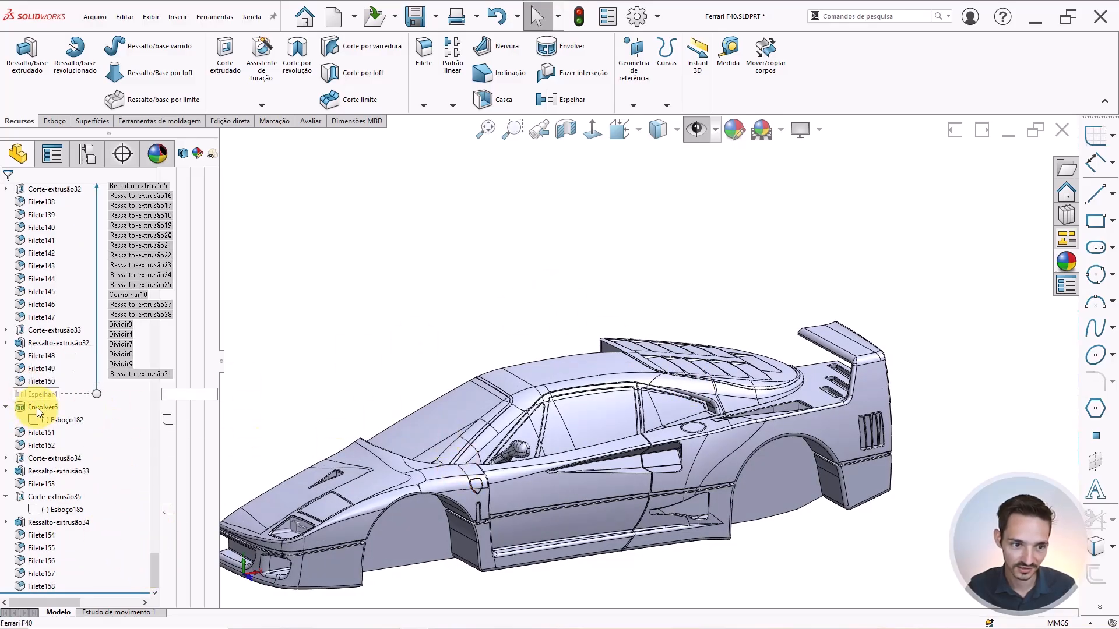
{"action": "left_click_drag", "start_coordinate": [33, 395], "coordinate": [156, 581]}
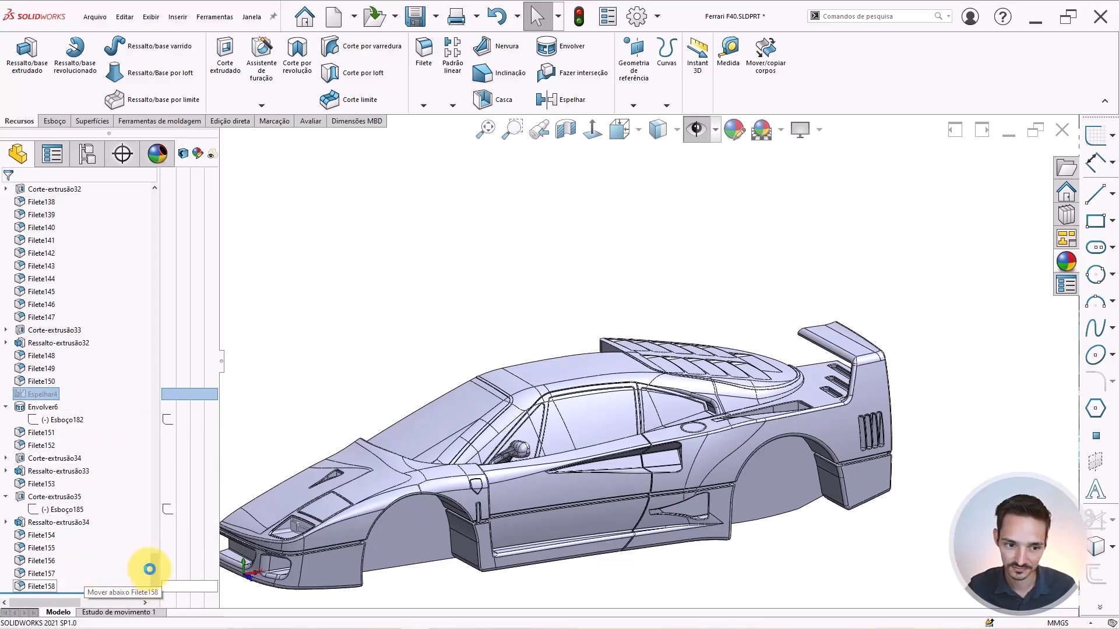
{"action": "scroll", "coordinate": [633, 432], "scroll_direction": "up", "scroll_amount": 2}
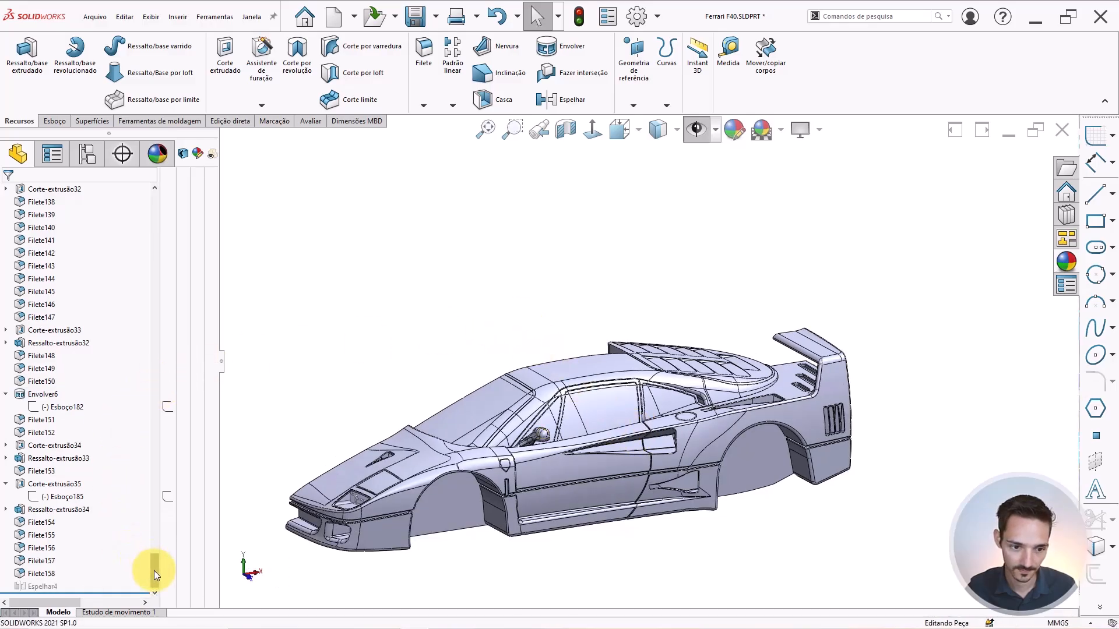
{"action": "left_click_drag", "start_coordinate": [154, 571], "coordinate": [150, 200]}
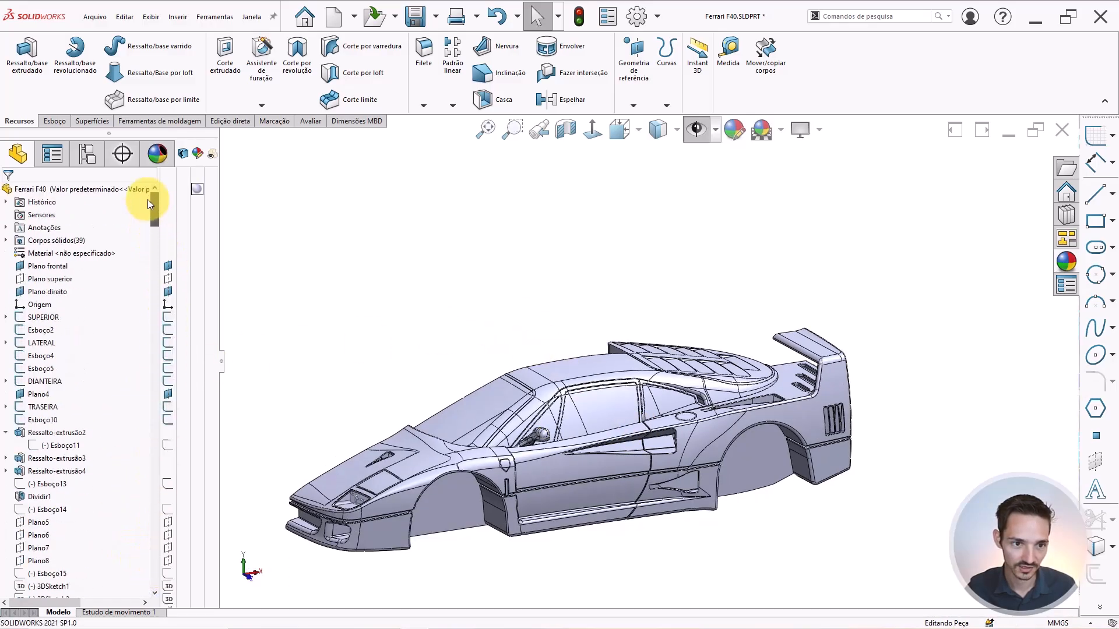
{"action": "left_click", "coordinate": [33, 267]}
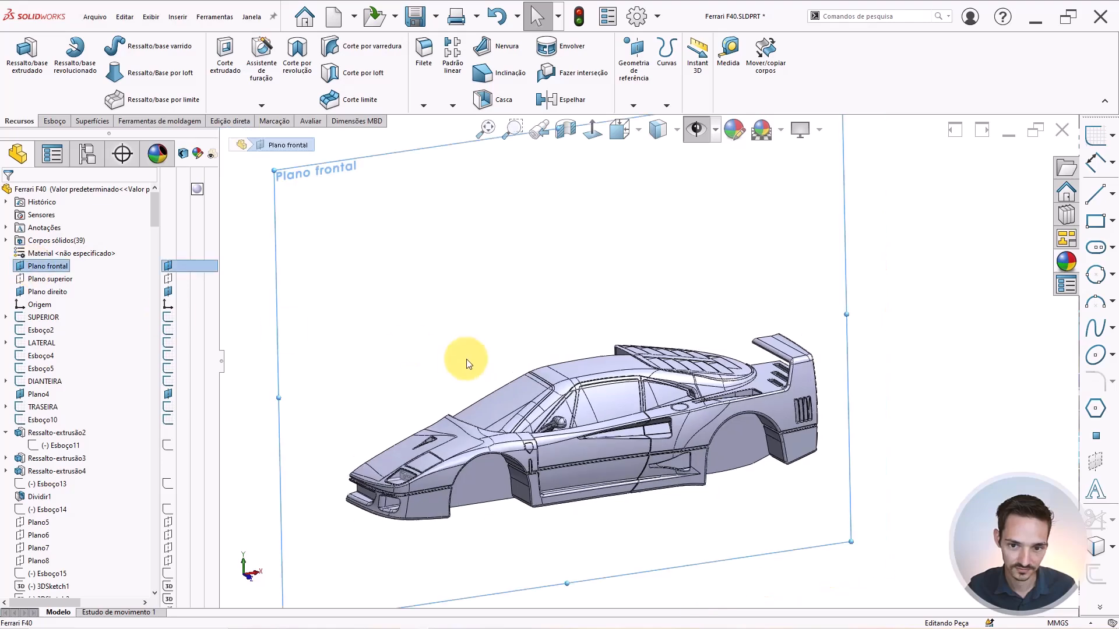
{"action": "scroll", "coordinate": [670, 344], "scroll_direction": "up", "scroll_amount": 5}
{"action": "mouse_move", "coordinate": [670, 344]}
{"action": "middle_mouse_down"}
{"action": "mouse_move", "coordinate": [717, 350]}
{"action": "mouse_move", "coordinate": [670, 326]}
{"action": "middle_mouse_up"}
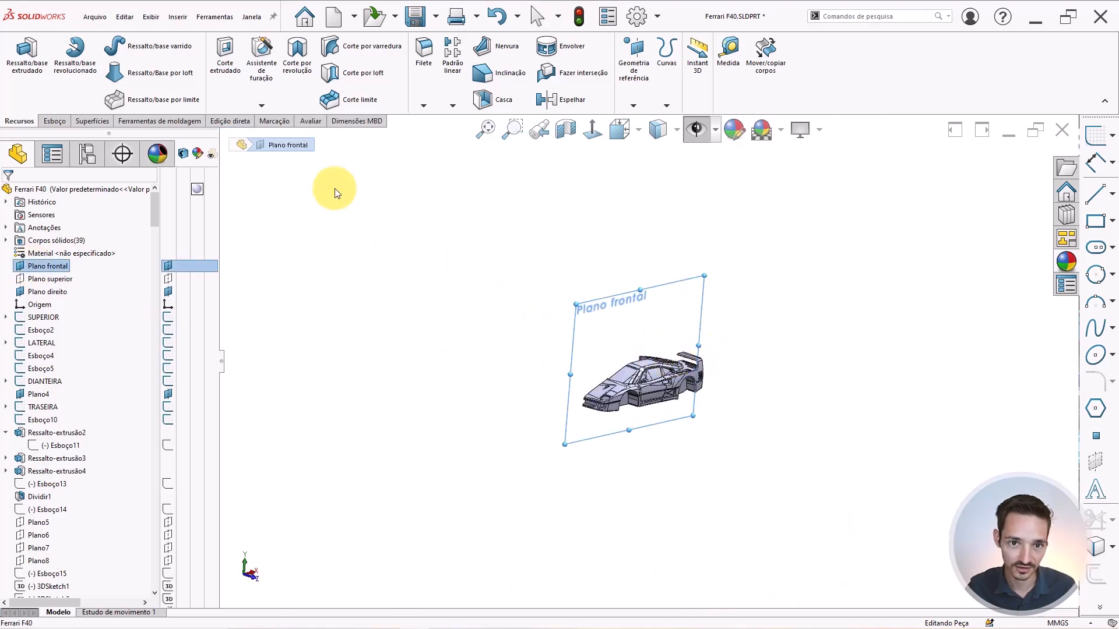
Mirror the Filete158 body across Plano frontal, raising the solid body count to 40.
{"action": "left_click", "coordinate": [568, 99]}
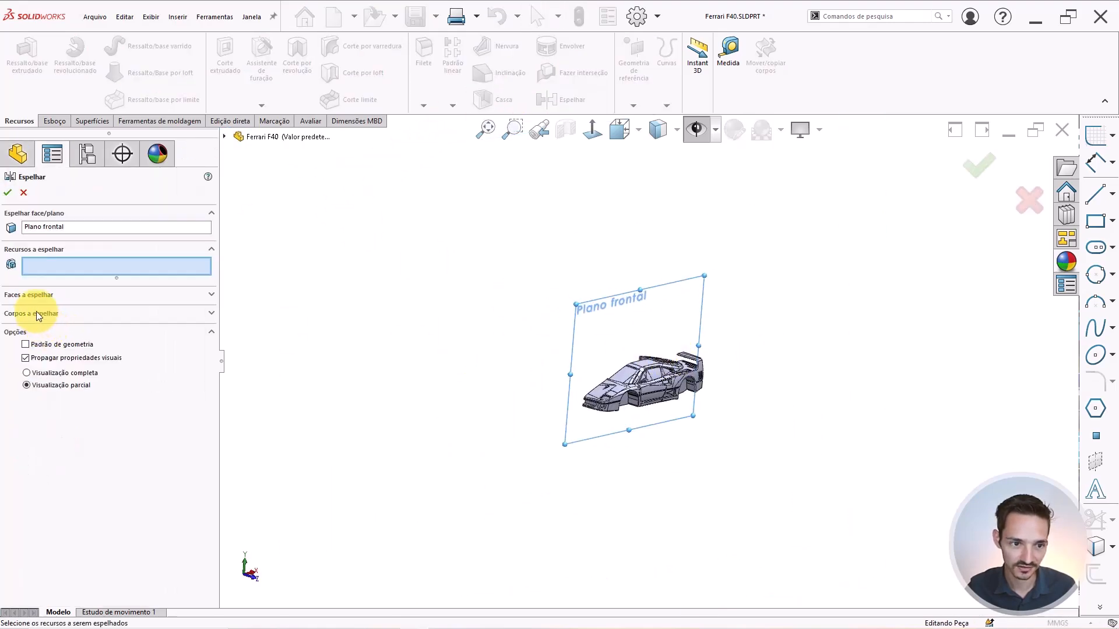
{"action": "left_click", "coordinate": [30, 313]}
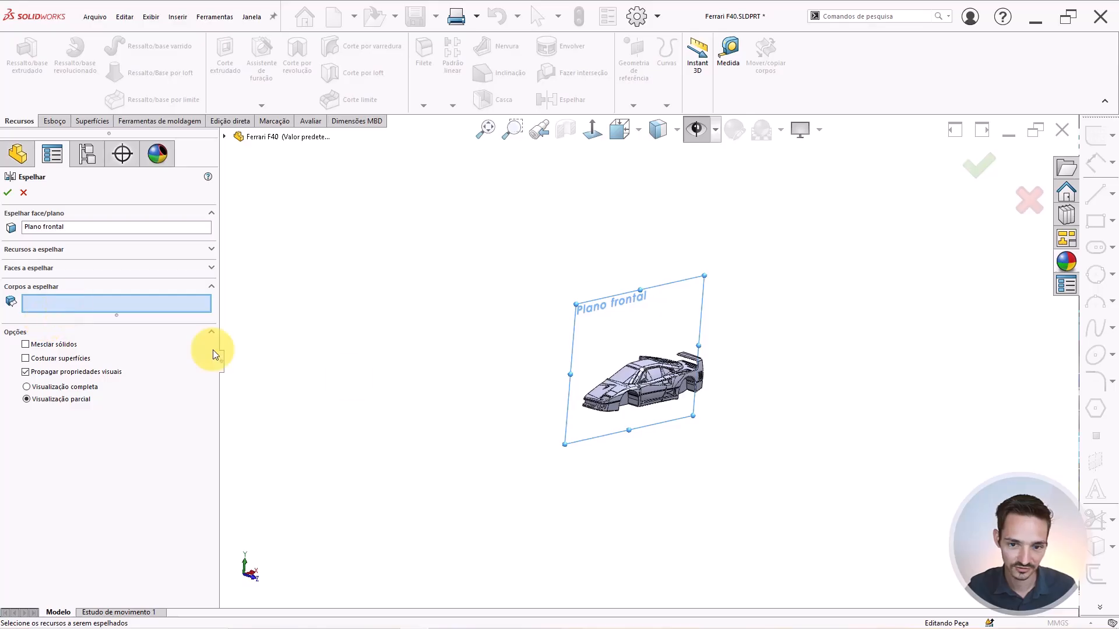
{"action": "scroll", "coordinate": [694, 376], "scroll_direction": "down", "scroll_amount": 10}
{"action": "left_click", "coordinate": [695, 339]}
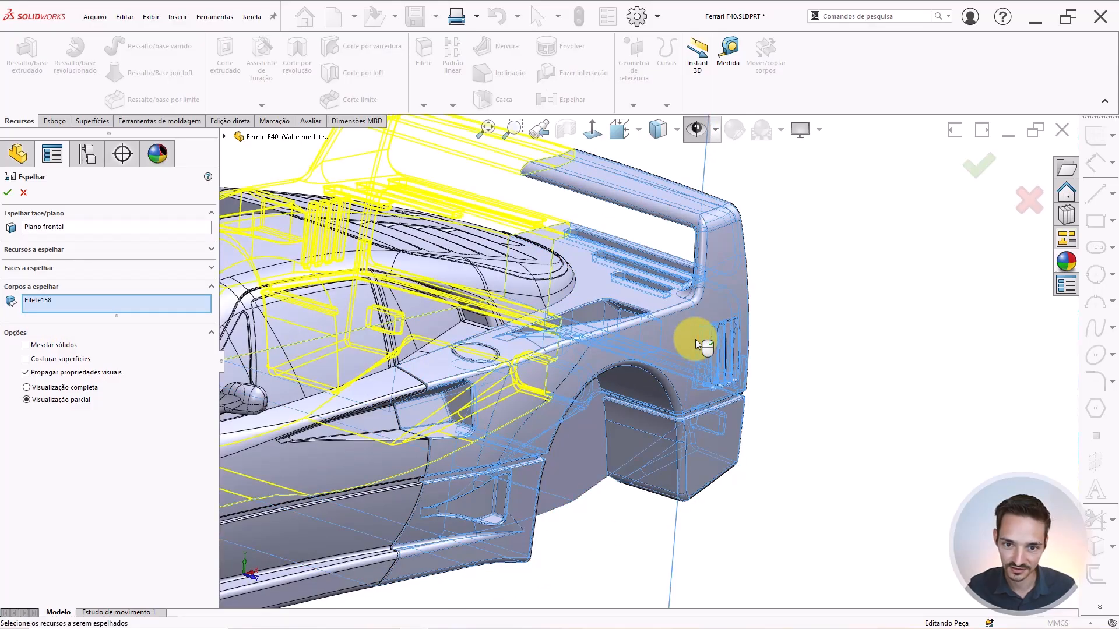
{"action": "scroll", "coordinate": [685, 338], "scroll_direction": "up", "scroll_amount": 5}
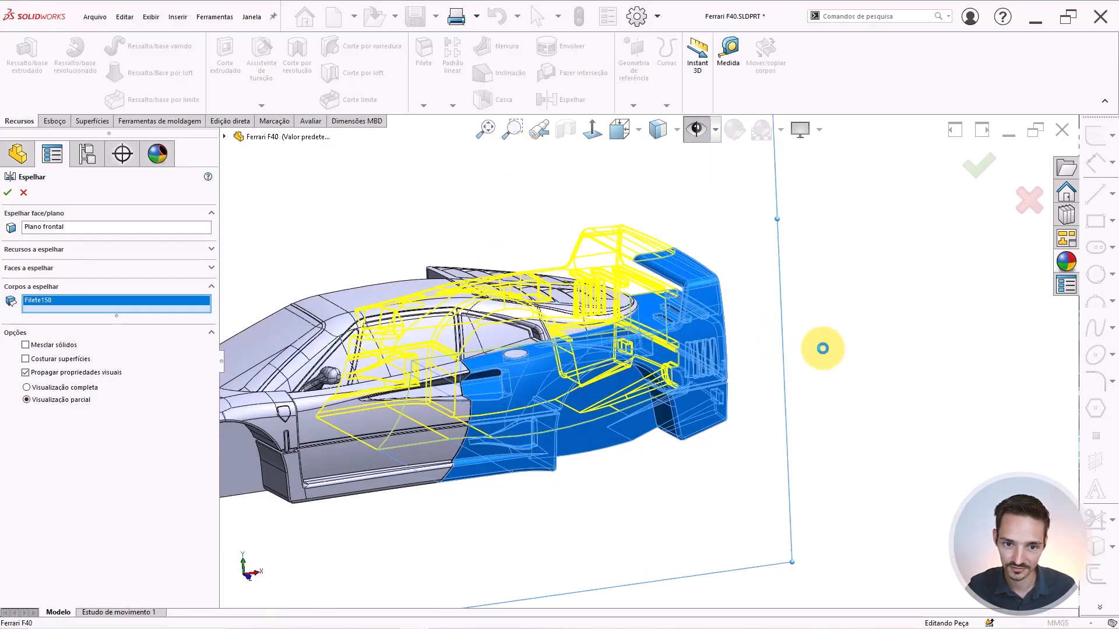
{"action": "key", "text": "Return"}
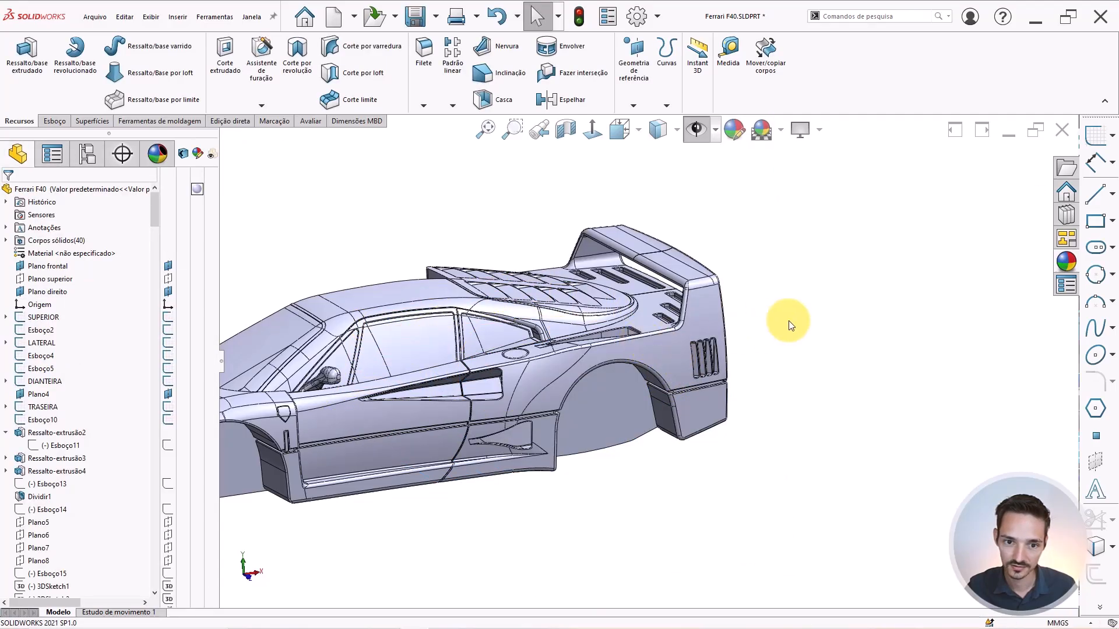
{"action": "middle_click_drag", "start_coordinate": [679, 295], "coordinate": [665, 322]}
{"action": "scroll", "coordinate": [697, 221], "scroll_direction": "up", "scroll_amount": 4}
{"action": "scroll", "coordinate": [699, 186], "scroll_direction": "down", "scroll_amount": 4}
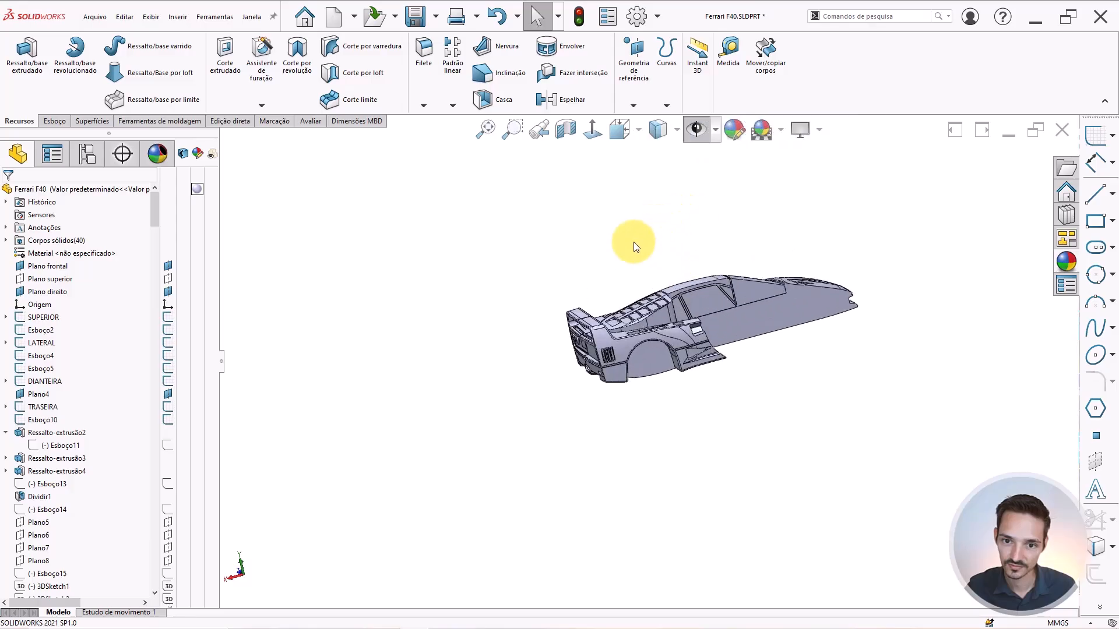
{"action": "scroll", "coordinate": [634, 250], "scroll_direction": "down", "scroll_amount": 5}
{"action": "scroll", "coordinate": [627, 400], "scroll_direction": "down", "scroll_amount": 5}
{"action": "scroll", "coordinate": [594, 508], "scroll_direction": "up", "scroll_amount": 4}
{"action": "scroll", "coordinate": [609, 507], "scroll_direction": "down", "scroll_amount": 4}
{"action": "left_click", "coordinate": [634, 411]}
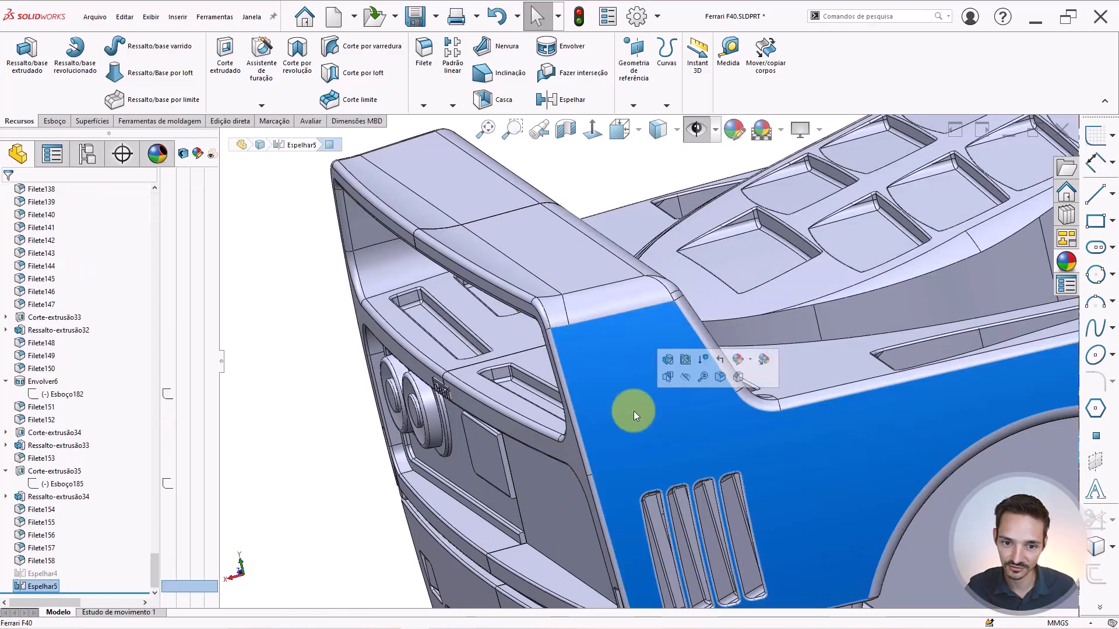
{"action": "scroll", "coordinate": [425, 400], "scroll_direction": "up", "scroll_amount": 3}
{"action": "middle_click_drag", "start_coordinate": [425, 400], "coordinate": [539, 369]}
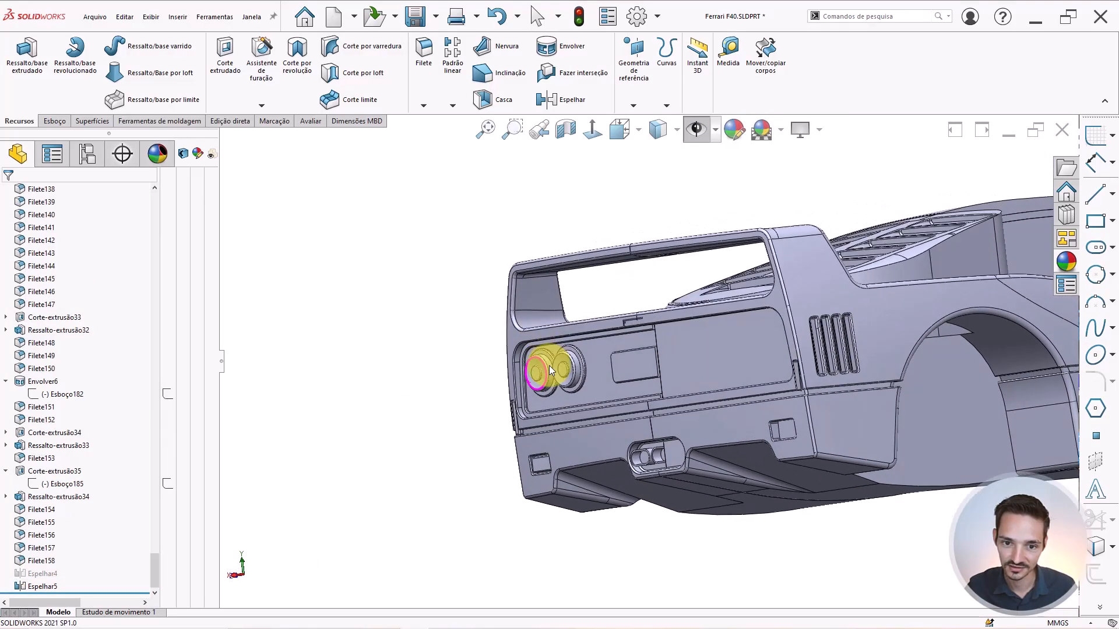
{"action": "scroll", "coordinate": [649, 358], "scroll_direction": "down", "scroll_amount": 5}
{"action": "scroll", "coordinate": [664, 360], "scroll_direction": "up", "scroll_amount": 5}
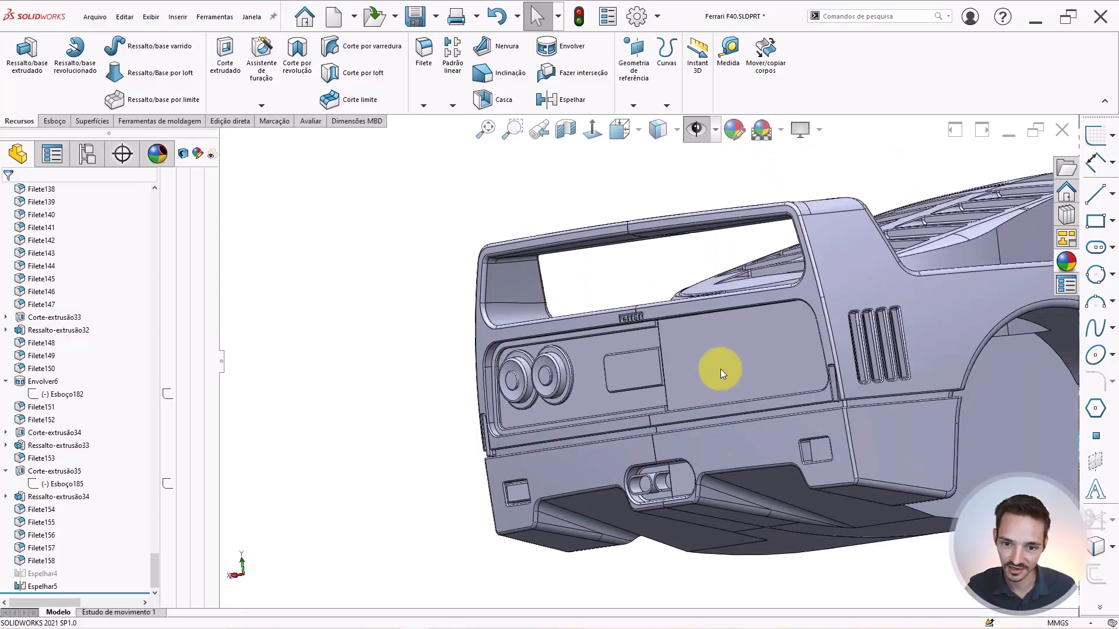
{"action": "middle_click_drag", "start_coordinate": [721, 369], "coordinate": [603, 370]}
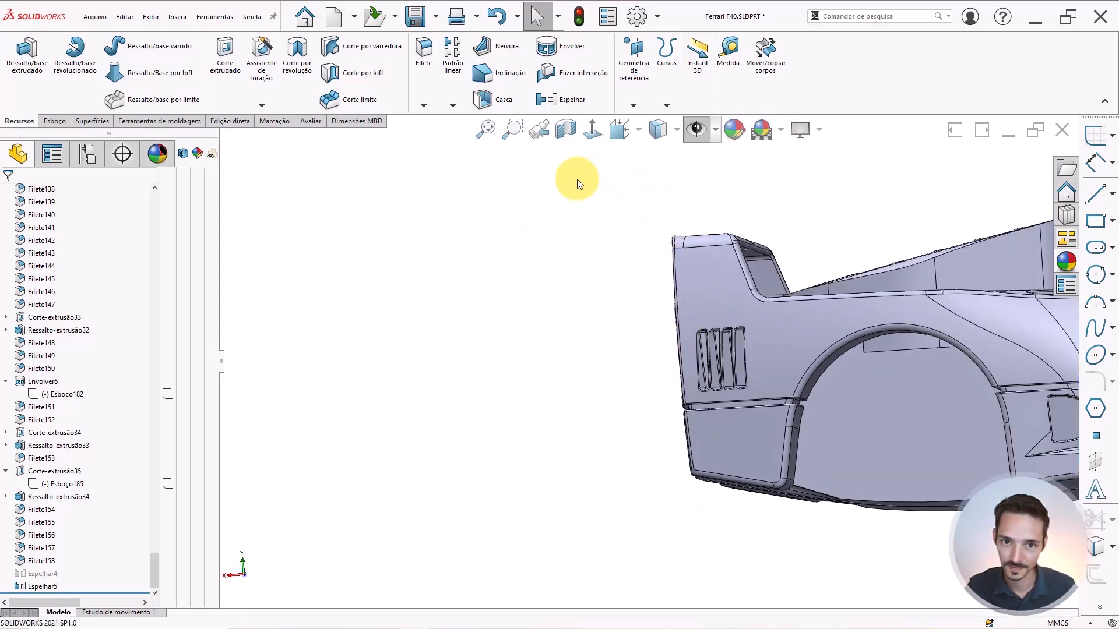
{"action": "left_click", "coordinate": [596, 127]}
{"action": "left_click", "coordinate": [408, 209]}
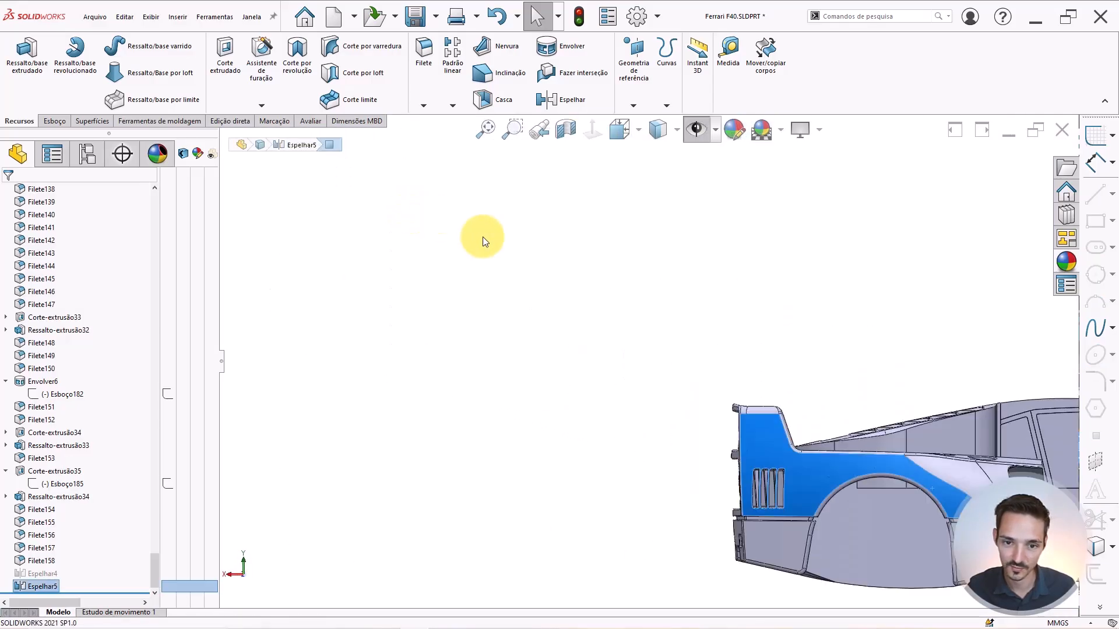
{"action": "scroll", "coordinate": [768, 450], "scroll_direction": "down", "scroll_amount": 4}
{"action": "scroll", "coordinate": [785, 386], "scroll_direction": "down", "scroll_amount": 2}
{"action": "left_click", "coordinate": [870, 364]}
{"action": "scroll", "coordinate": [830, 412], "scroll_direction": "up", "scroll_amount": 2}
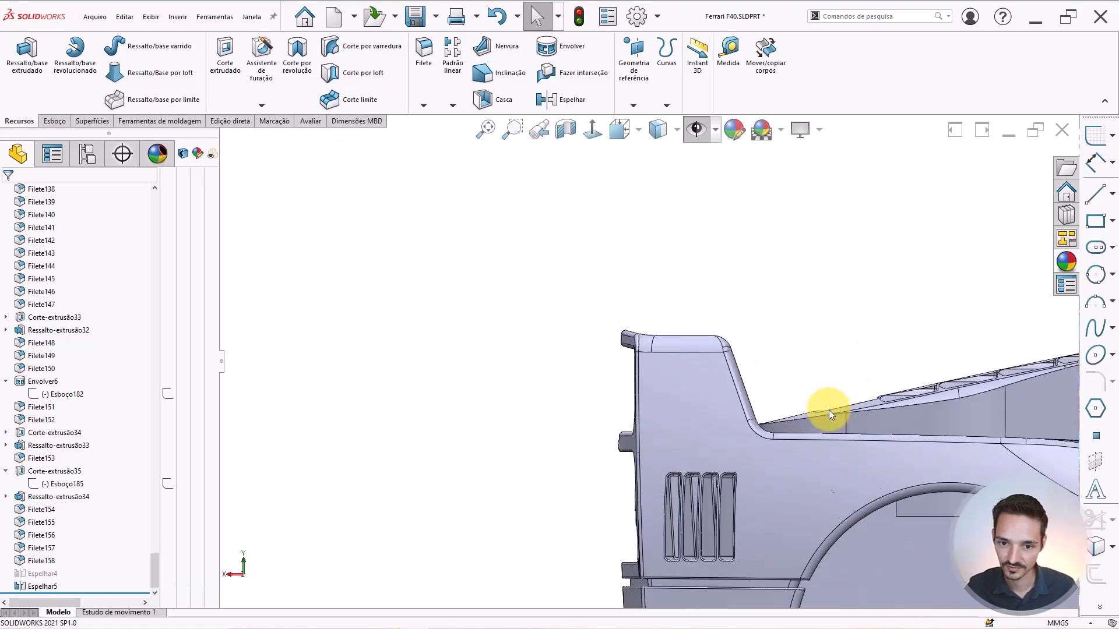
{"action": "scroll", "coordinate": [828, 410], "scroll_direction": "down", "scroll_amount": 1}
{"action": "scroll", "coordinate": [808, 368], "scroll_direction": "up", "scroll_amount": 2}
{"action": "scroll", "coordinate": [757, 326], "scroll_direction": "up", "scroll_amount": 10}
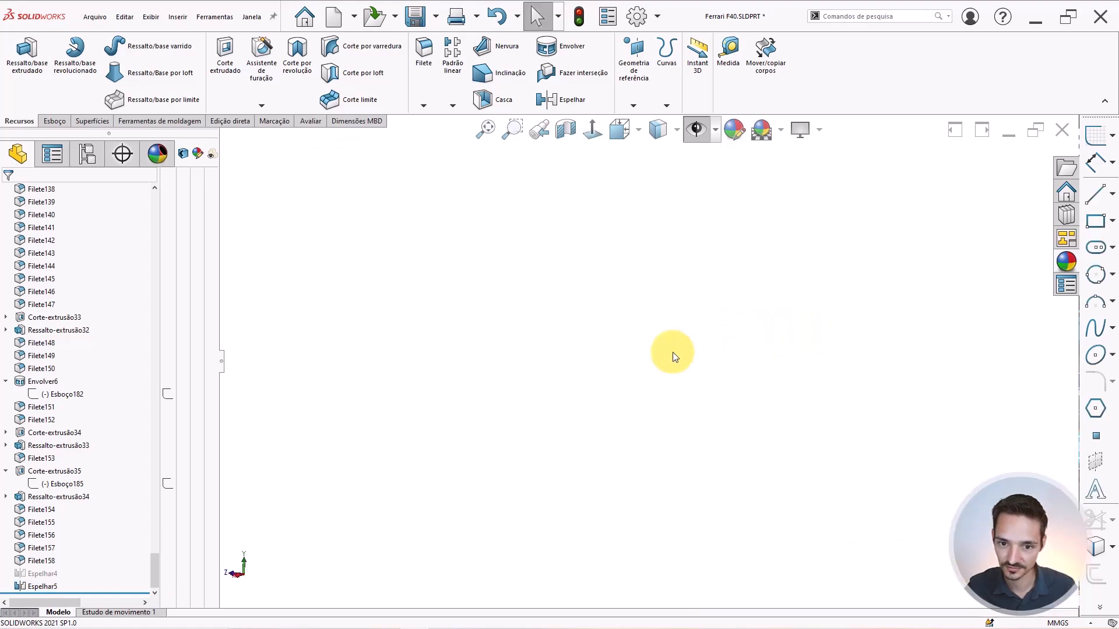
{"action": "scroll", "coordinate": [461, 349], "scroll_direction": "down", "scroll_amount": 6}
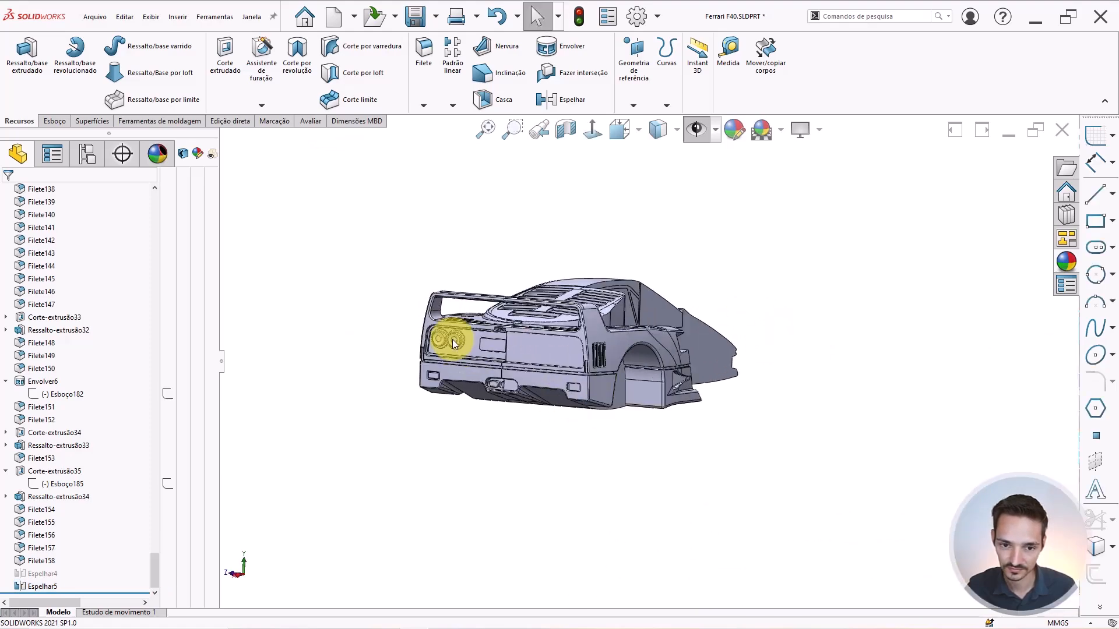
{"action": "middle_click_drag", "start_coordinate": [454, 339], "coordinate": [462, 379]}
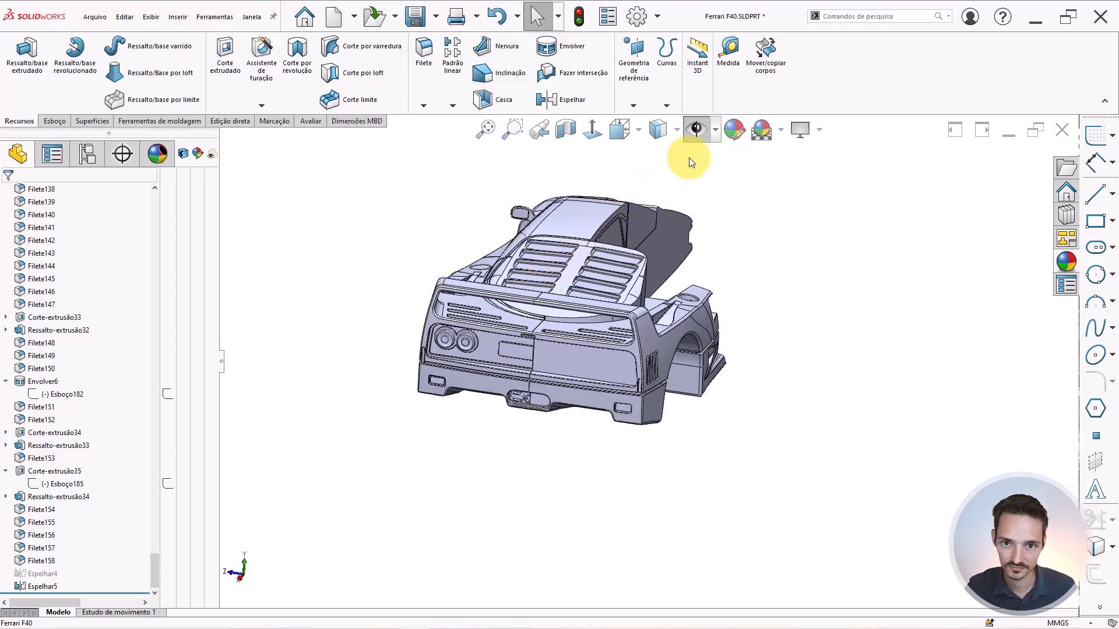
Show the reference planes and car photos and orbit to view them from below.
{"action": "left_click", "coordinate": [696, 130]}
{"action": "middle_click_drag", "start_coordinate": [613, 225], "coordinate": [565, 318]}
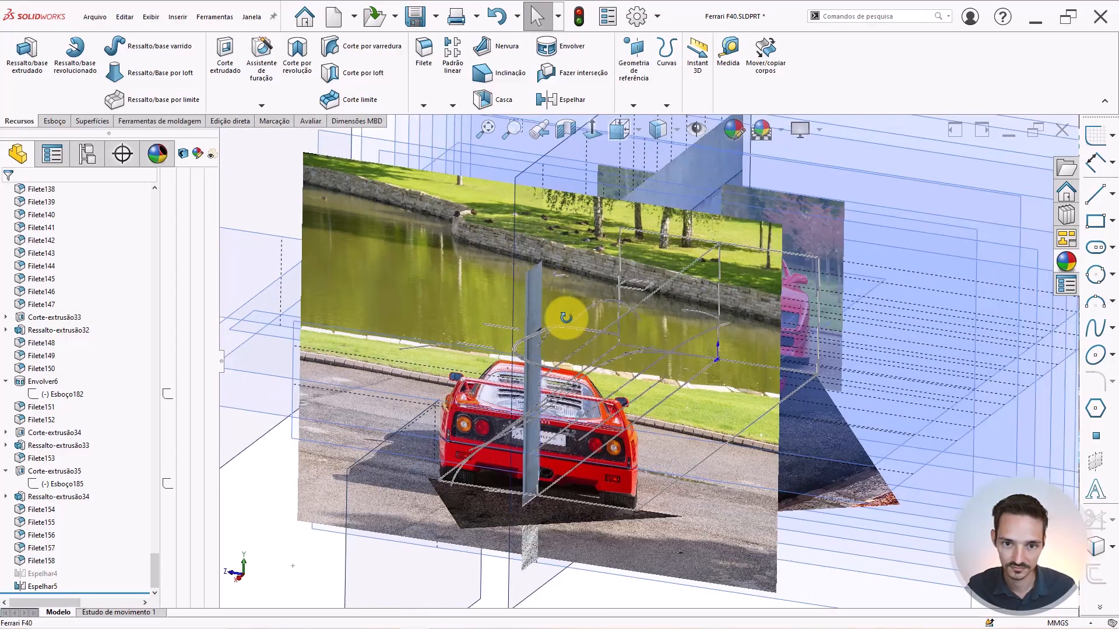
{"action": "middle_click_drag", "start_coordinate": [577, 401], "coordinate": [603, 413]}
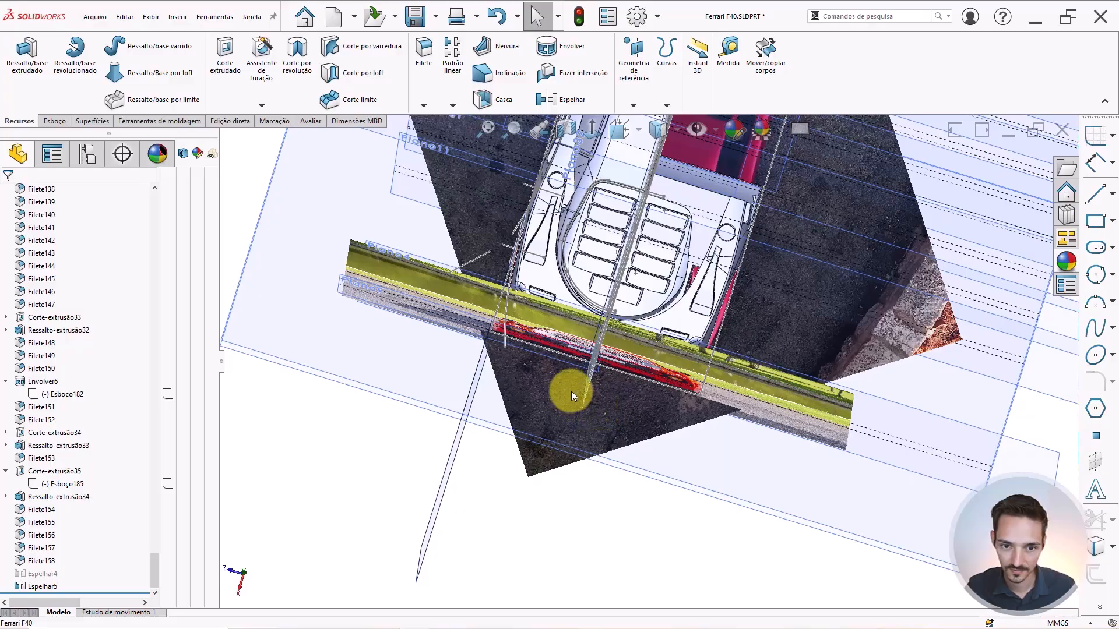
{"action": "middle_click_drag", "start_coordinate": [568, 342], "coordinate": [599, 360]}
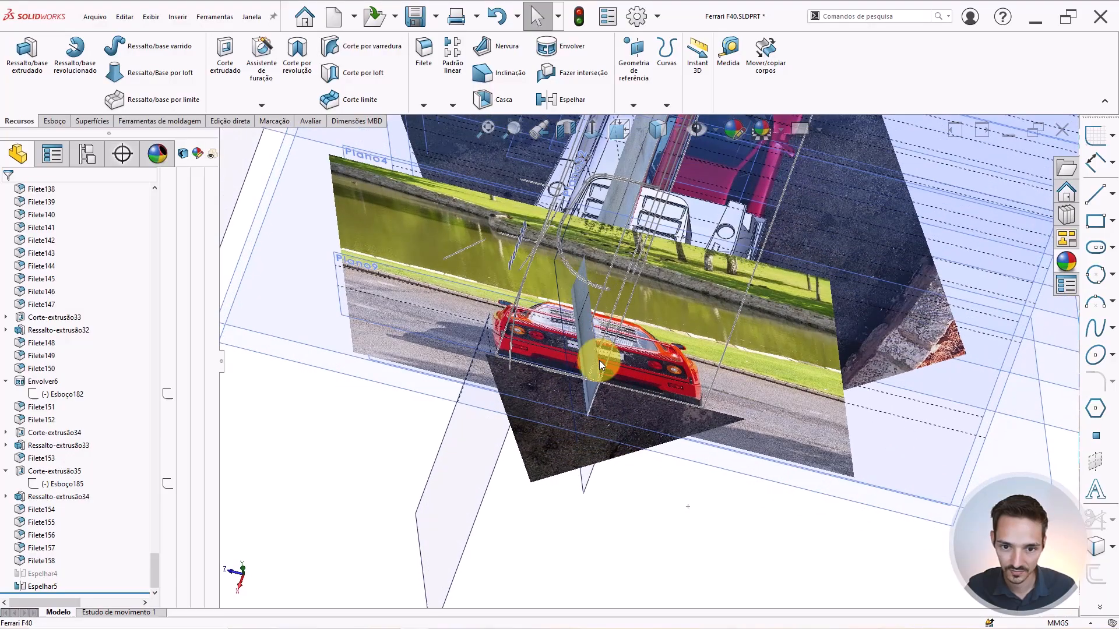
Select Plano frontal as the reference and hide the planes and photos again.
{"action": "left_click", "coordinate": [646, 396]}
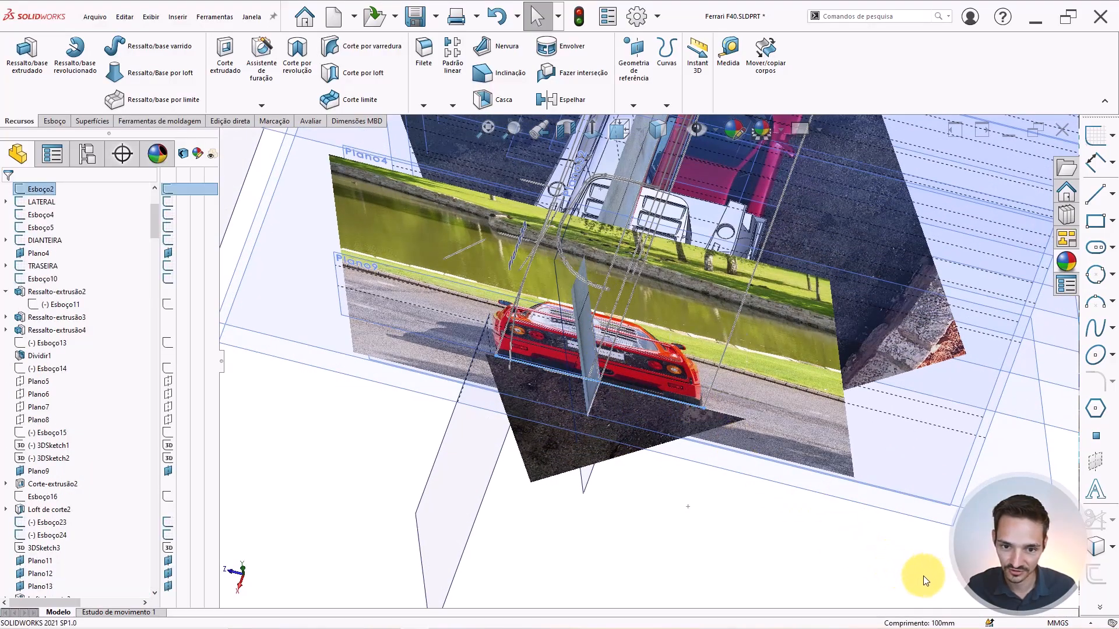
{"action": "left_click", "coordinate": [583, 484]}
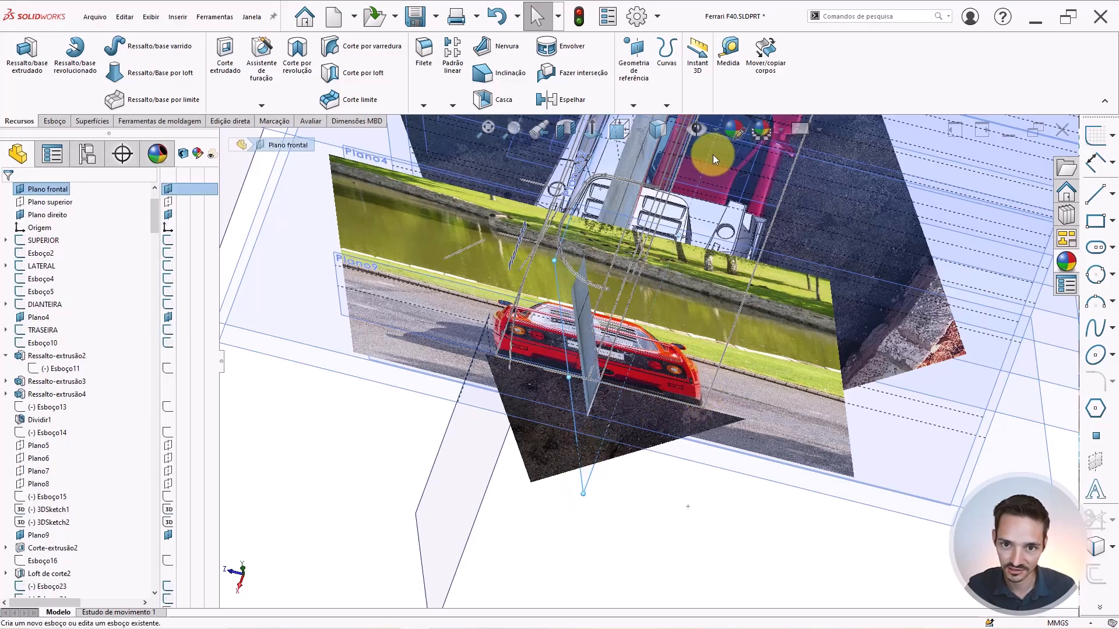
{"action": "left_click", "coordinate": [700, 126]}
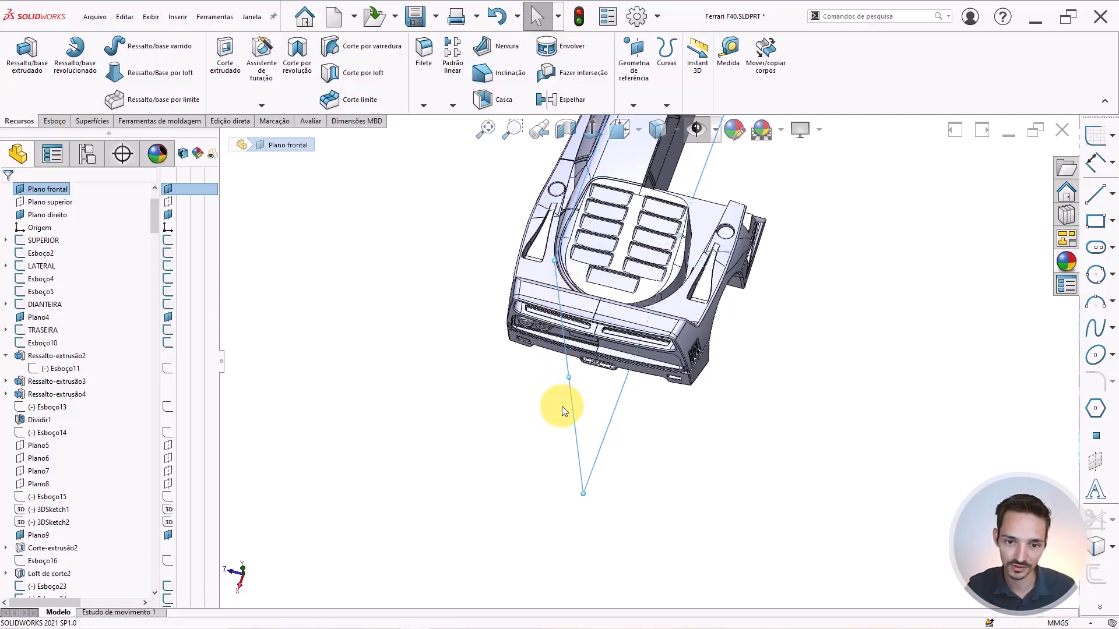
{"action": "left_click", "coordinate": [644, 88]}
Create Plano35 offset 50 mm from Plano frontal with the distance reversed.
{"action": "left_click", "coordinate": [642, 111]}
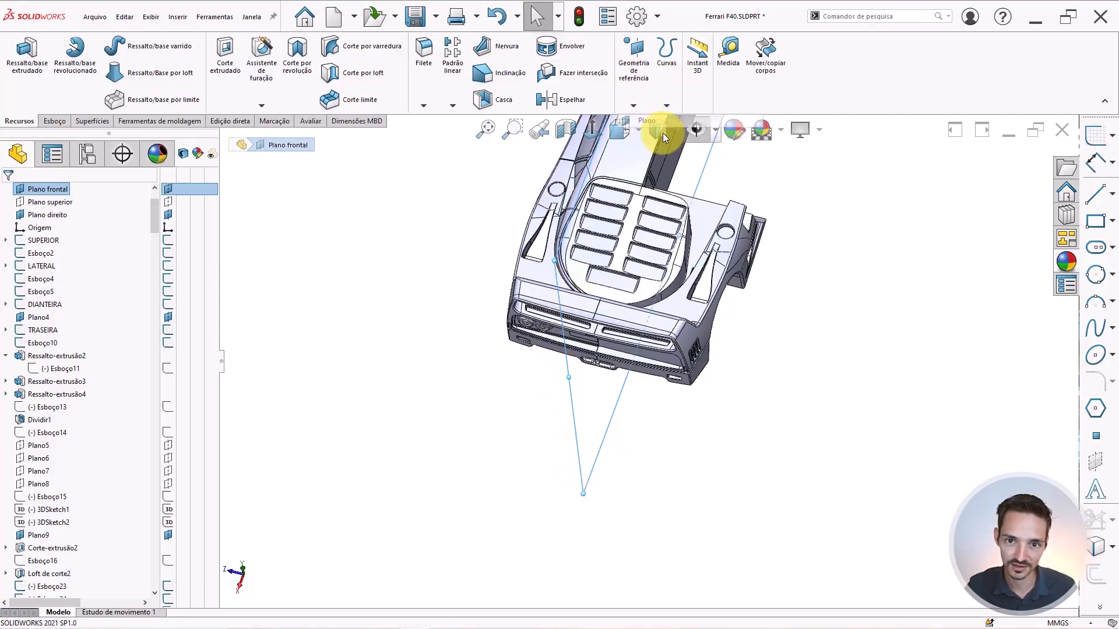
{"action": "scroll", "coordinate": [698, 320], "scroll_direction": "down", "scroll_amount": 2}
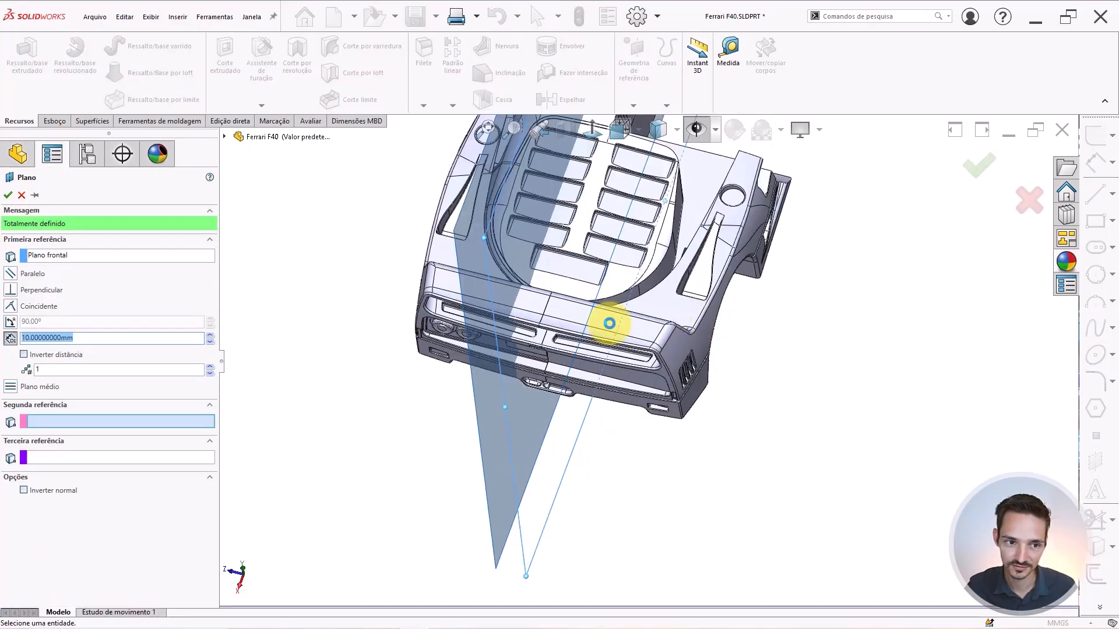
{"action": "type", "text": "50"}
{"action": "key", "text": "Return"}
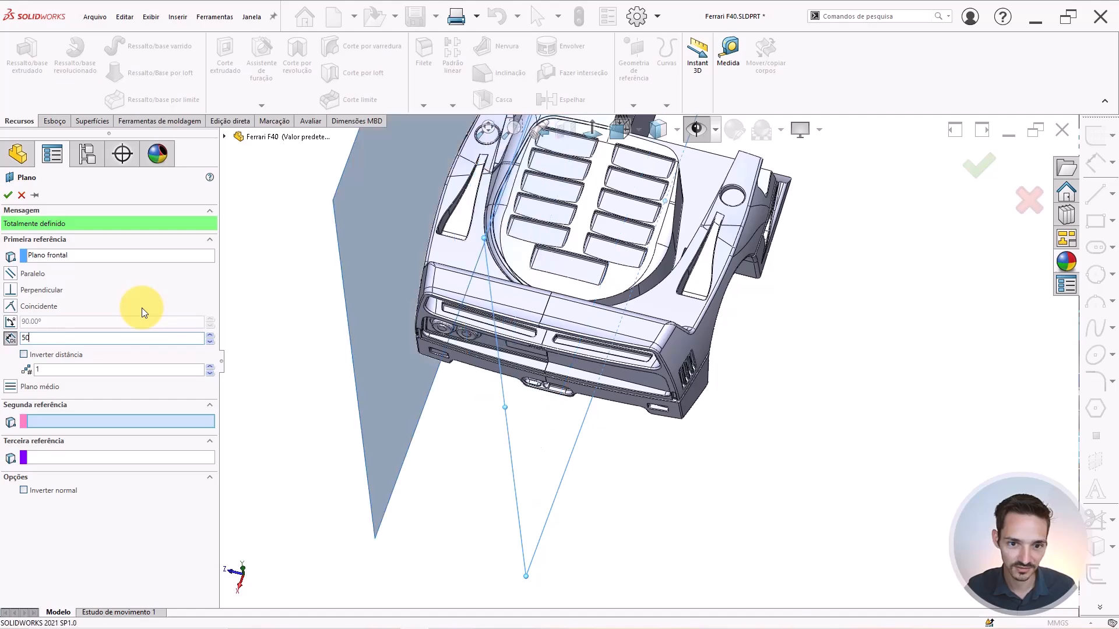
{"action": "left_click", "coordinate": [24, 355]}
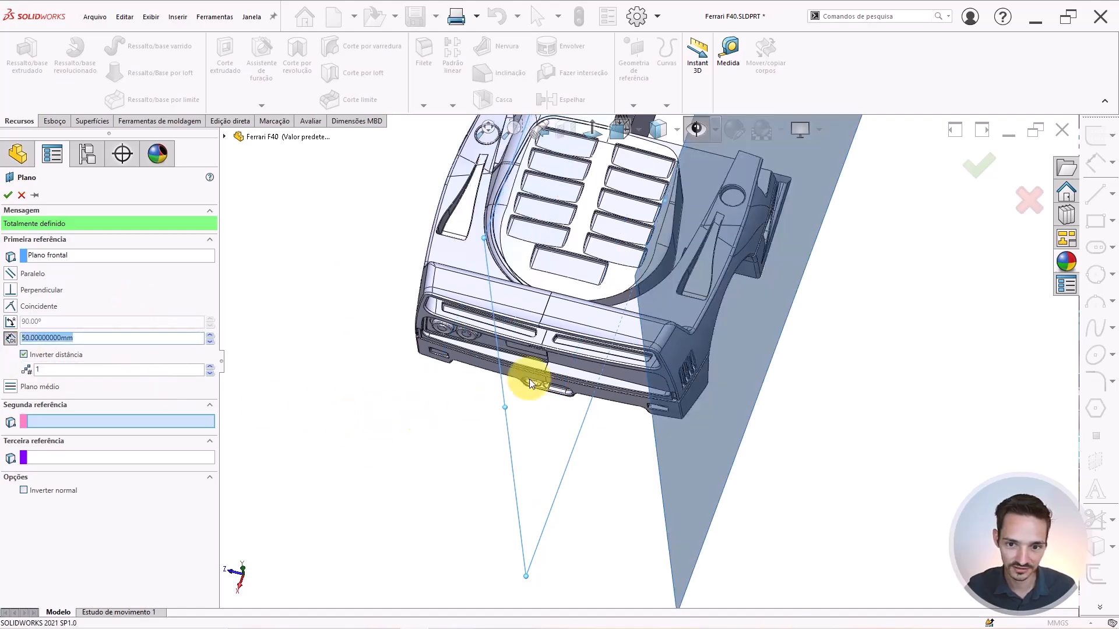
{"action": "middle_click_drag", "start_coordinate": [533, 375], "coordinate": [647, 402]}
{"action": "scroll", "coordinate": [652, 332], "scroll_direction": "down", "scroll_amount": 5}
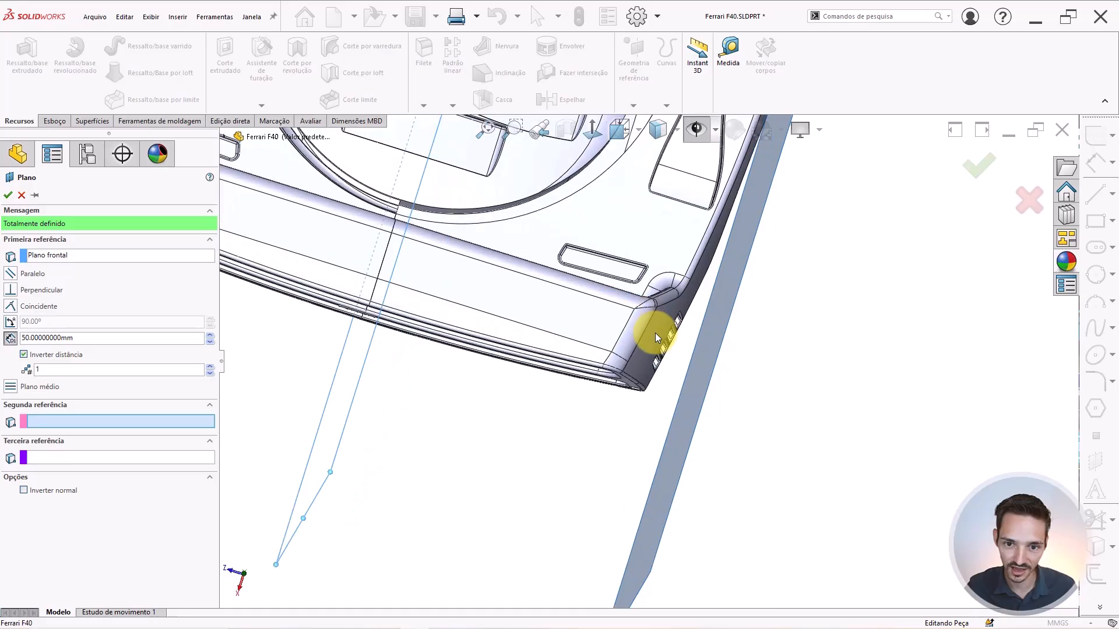
{"action": "scroll", "coordinate": [641, 379], "scroll_direction": "up", "scroll_amount": 3}
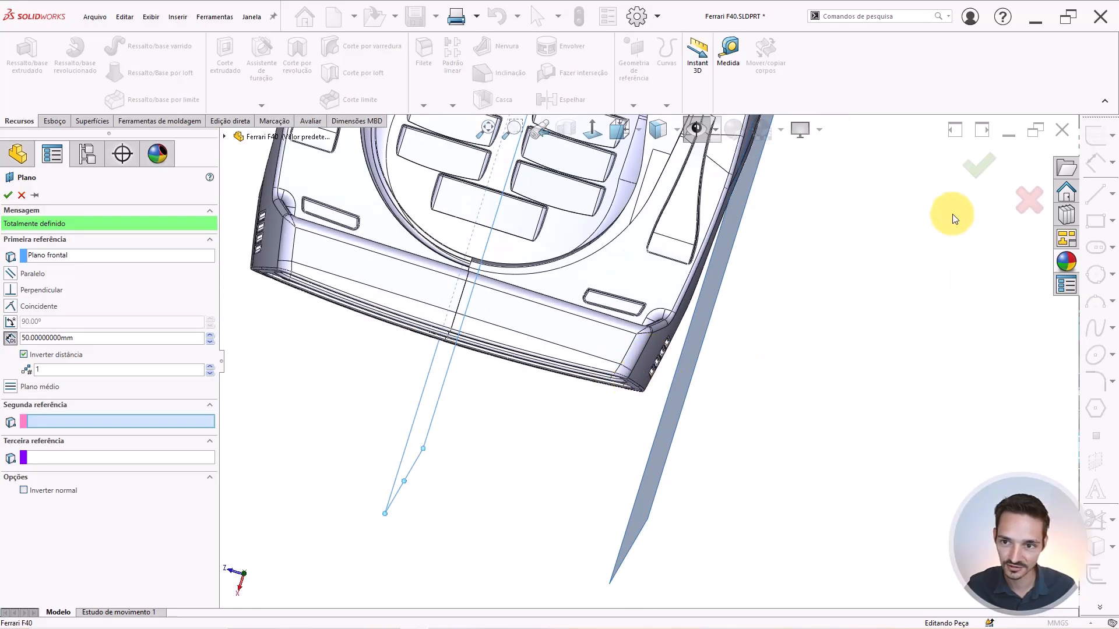
{"action": "left_click", "coordinate": [979, 166]}
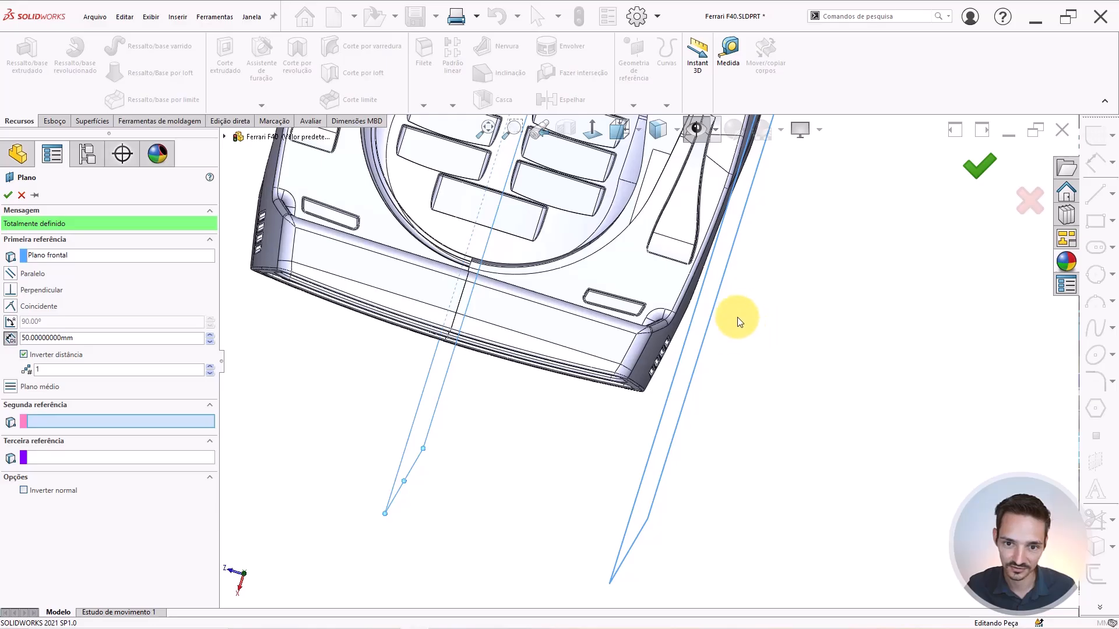
Start a new sketch on Plano35 and switch to the side view with Ctrl+4.
{"action": "scroll", "coordinate": [699, 357], "scroll_direction": "up", "scroll_amount": 3}
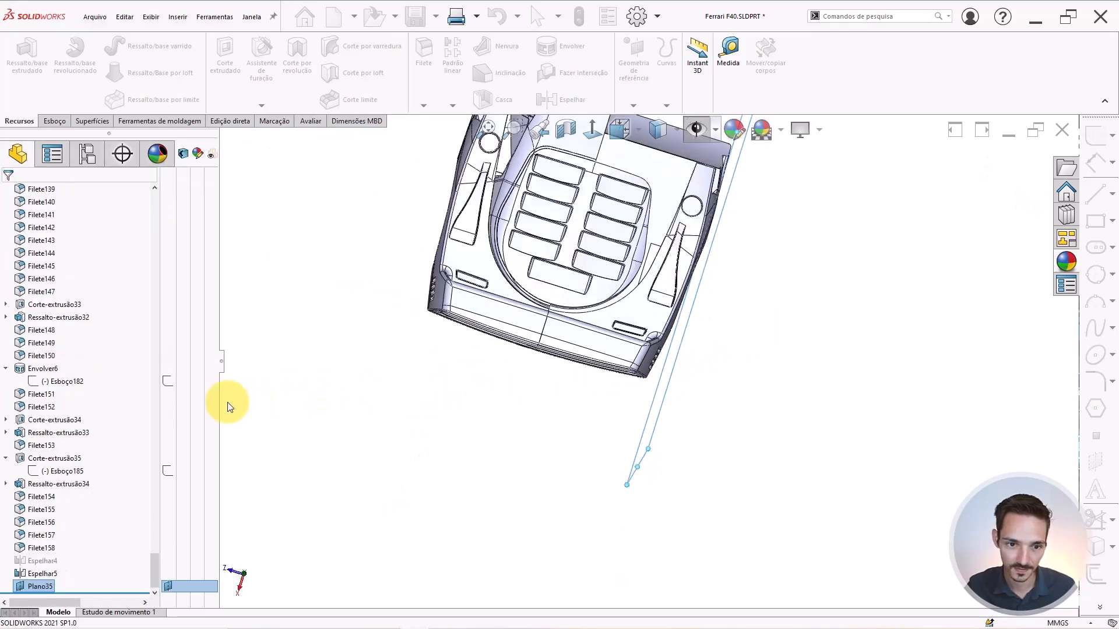
{"action": "left_click", "coordinate": [26, 588]}
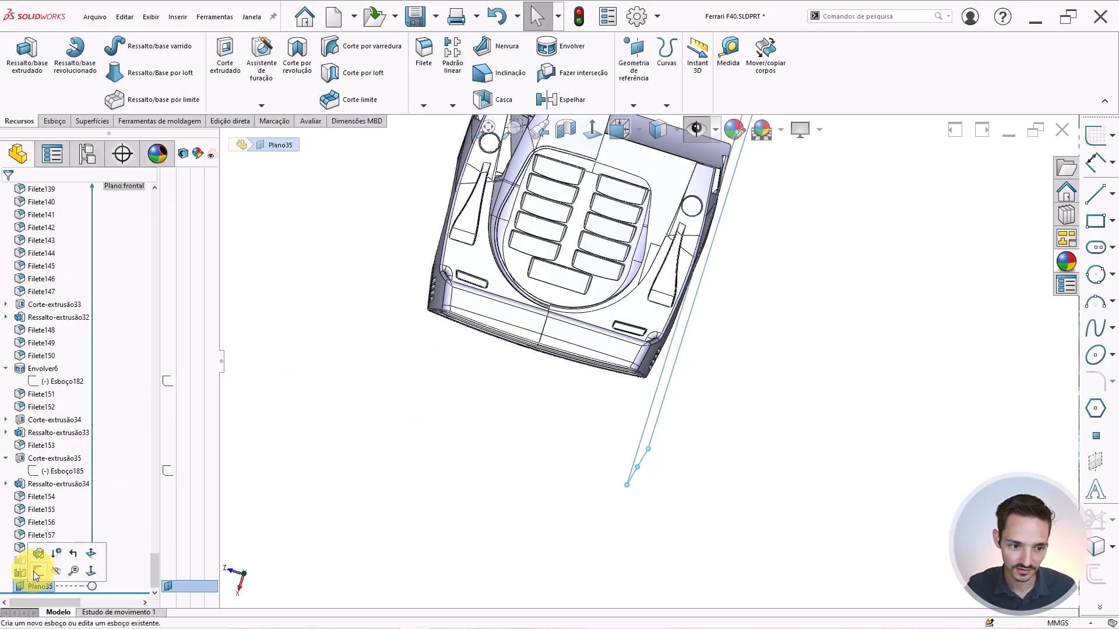
{"action": "left_click", "coordinate": [145, 535]}
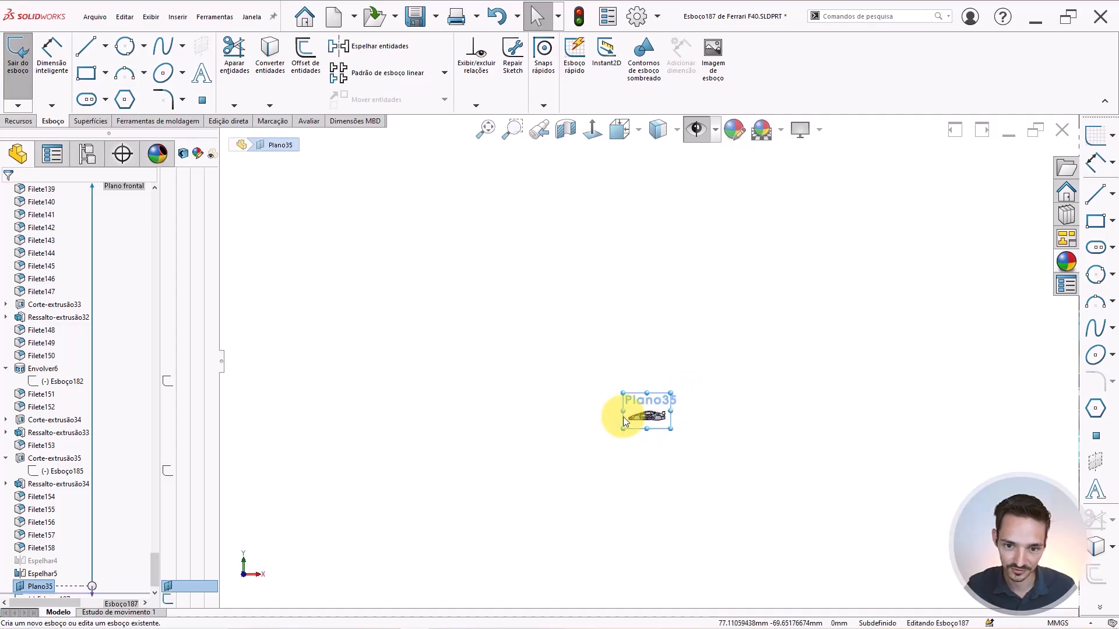
{"action": "scroll", "coordinate": [699, 309], "scroll_direction": "down", "scroll_amount": 3}
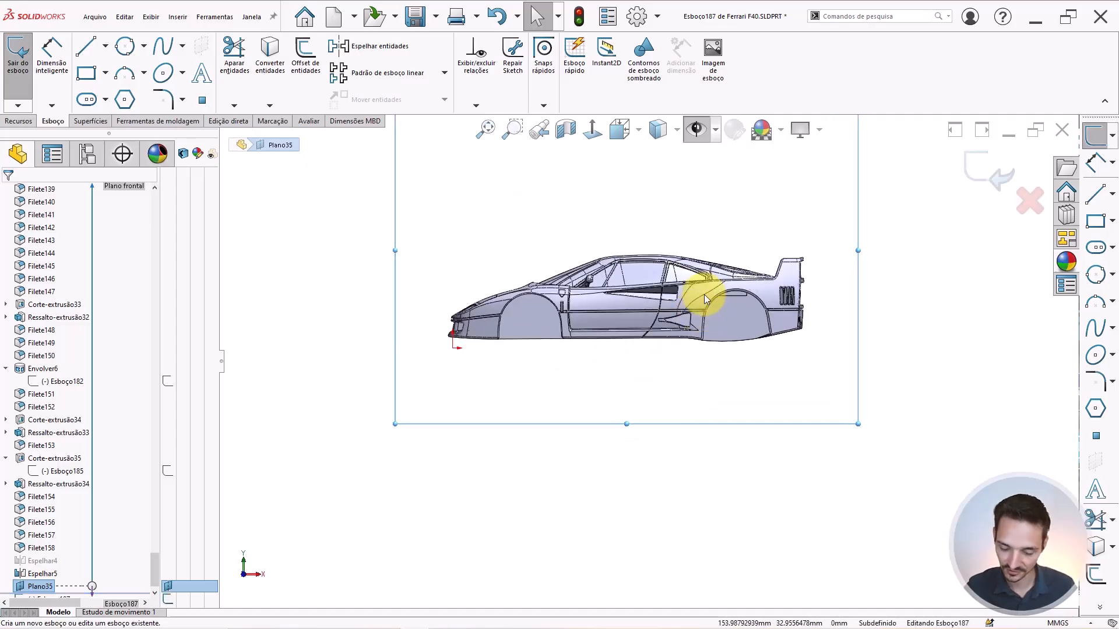
{"action": "key", "text": "ctrl+4"}
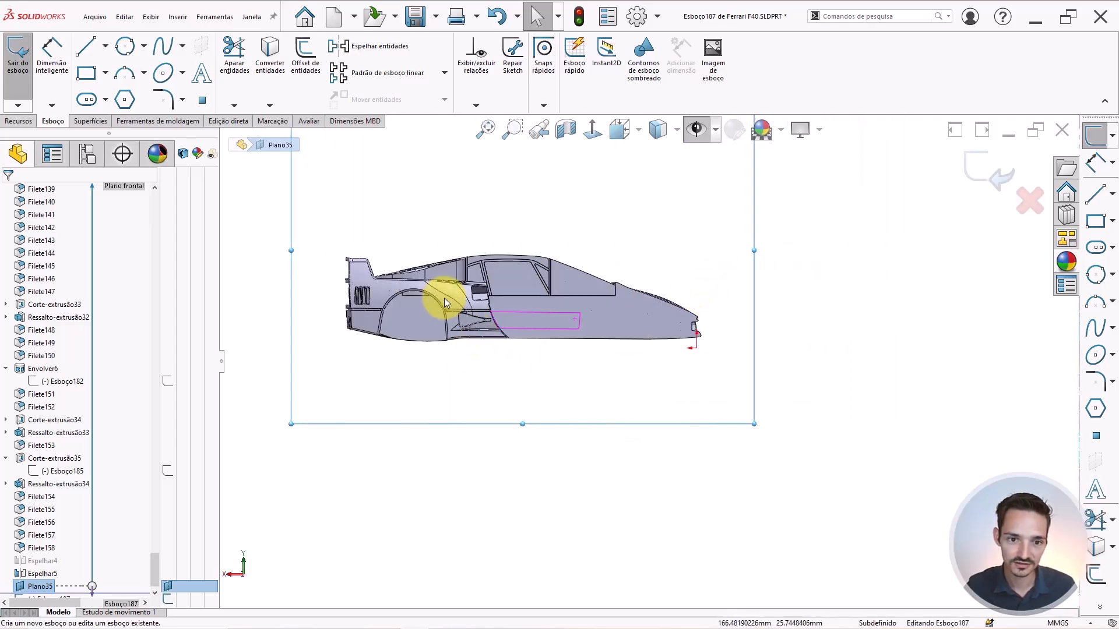
{"action": "scroll", "coordinate": [349, 307], "scroll_direction": "down", "scroll_amount": 6}
{"action": "scroll", "coordinate": [653, 282], "scroll_direction": "down", "scroll_amount": 3}
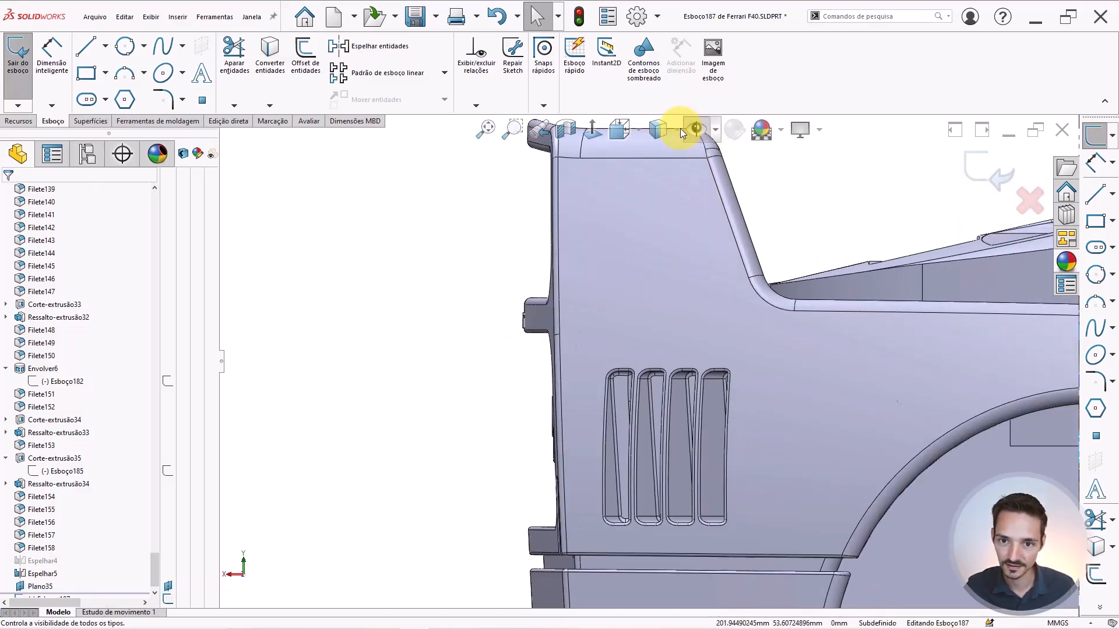
Display the model as wireframe with the reference photo shown and plane outlines hidden.
{"action": "left_click", "coordinate": [656, 132]}
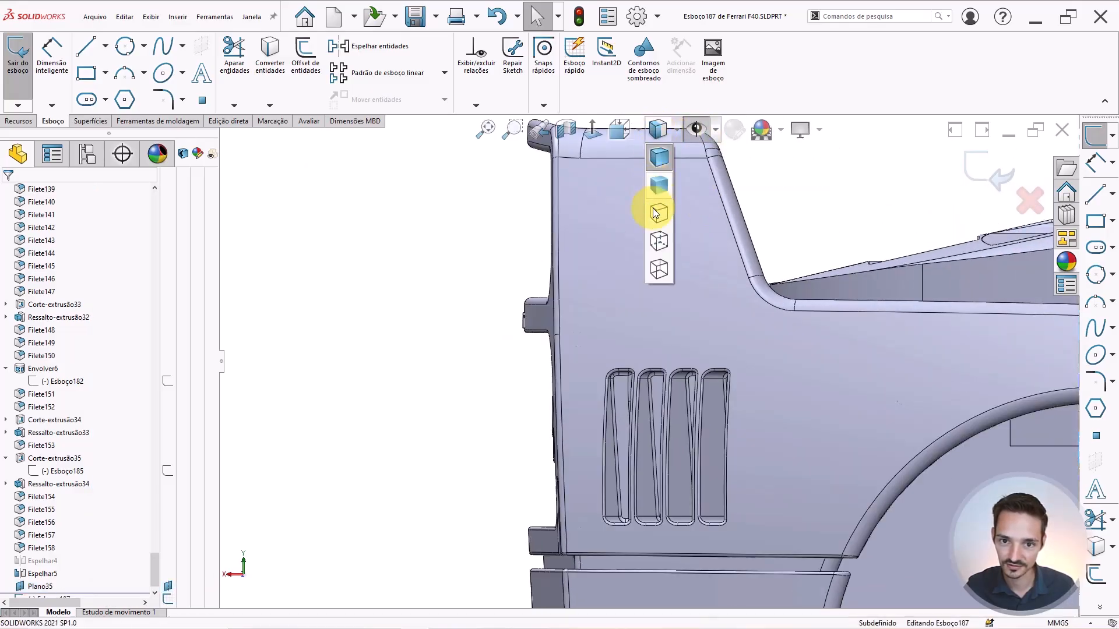
{"action": "left_click", "coordinate": [653, 271]}
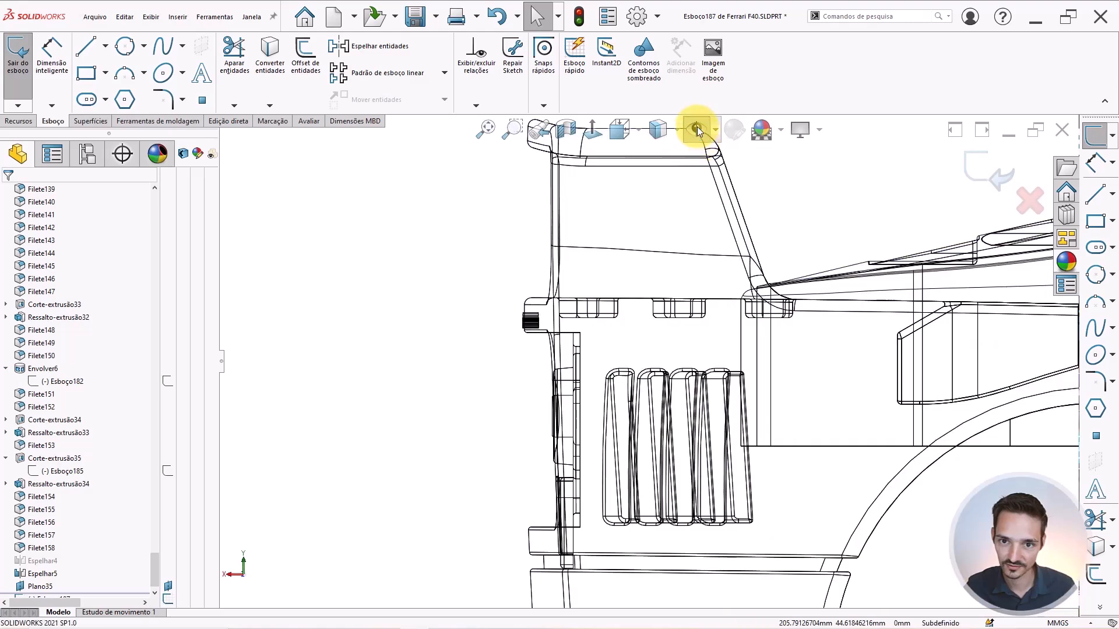
{"action": "left_click", "coordinate": [697, 127]}
{"action": "key", "text": "z"}
{"action": "key", "text": "z"}
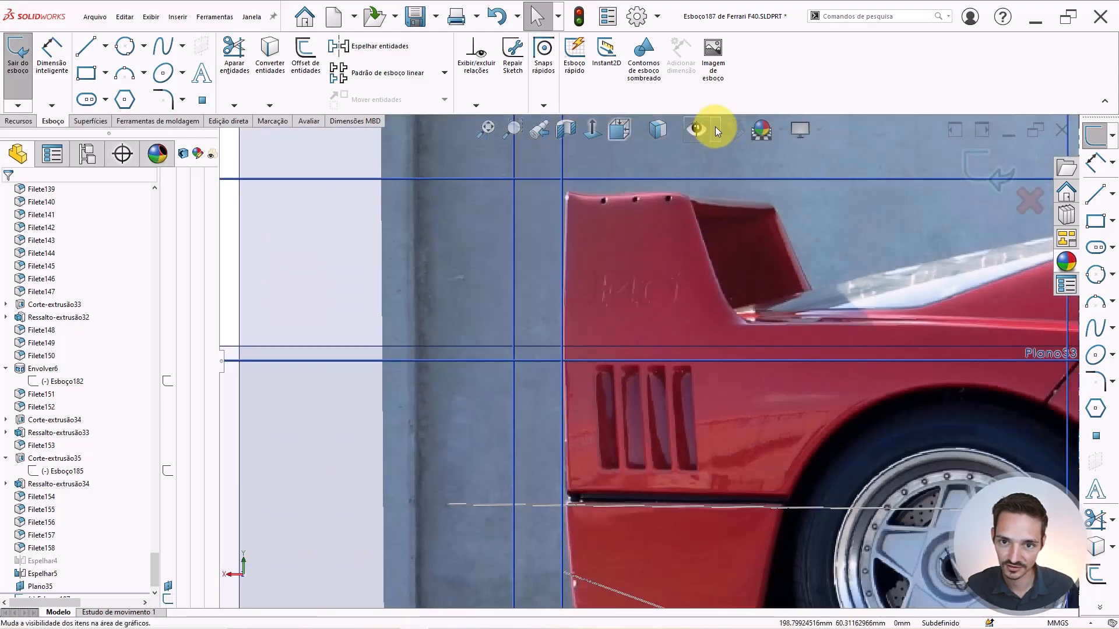
{"action": "left_click", "coordinate": [715, 127]}
{"action": "left_click", "coordinate": [702, 162]}
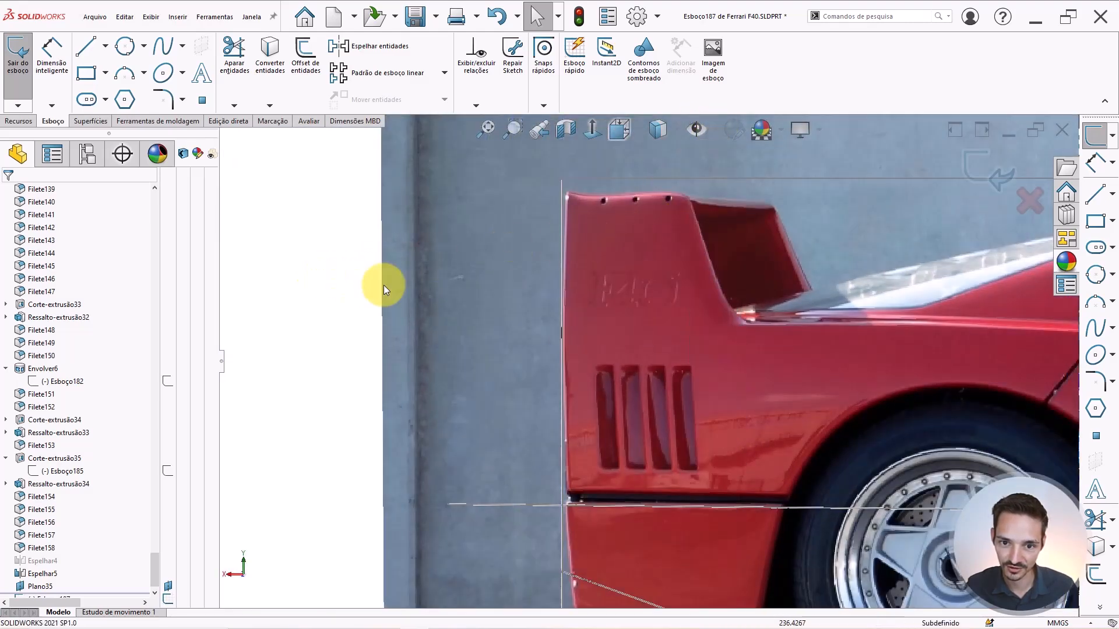
{"action": "scroll", "coordinate": [580, 294], "scroll_direction": "down", "scroll_amount": 3}
{"action": "scroll", "coordinate": [701, 331], "scroll_direction": "up", "scroll_amount": 3}
{"action": "scroll", "coordinate": [350, 344], "scroll_direction": "up", "scroll_amount": 2}
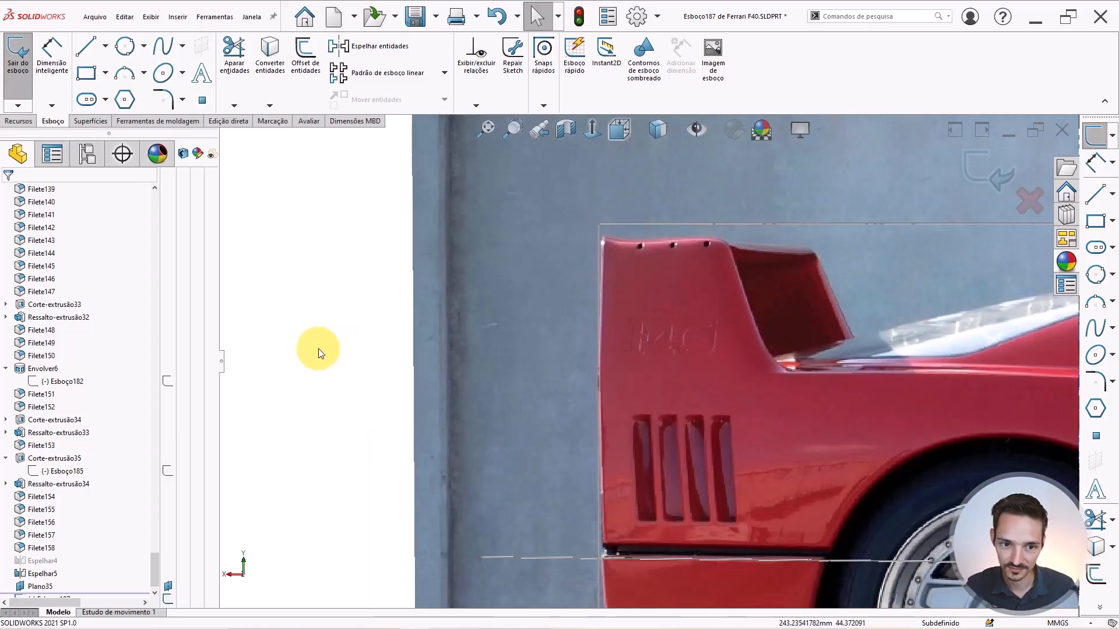
Draw a horizontal construction line beneath the traced F40 emblem and select it for sketch text.
{"action": "key", "text": "l"}
{"action": "scroll", "coordinate": [647, 359], "scroll_direction": "down", "scroll_amount": 5}
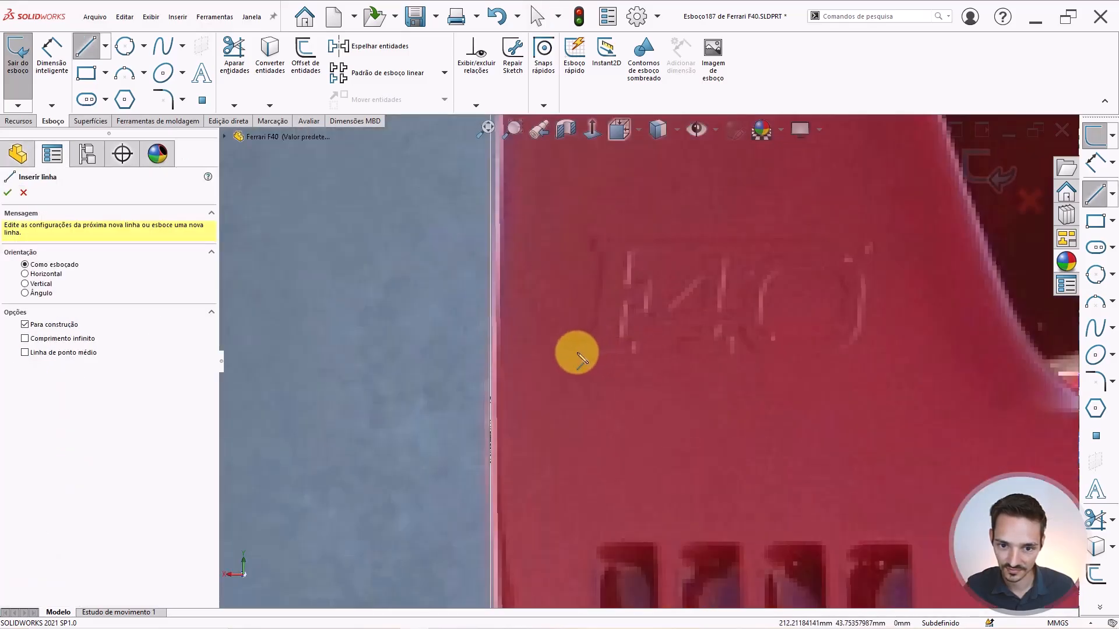
{"action": "left_click", "coordinate": [576, 357]}
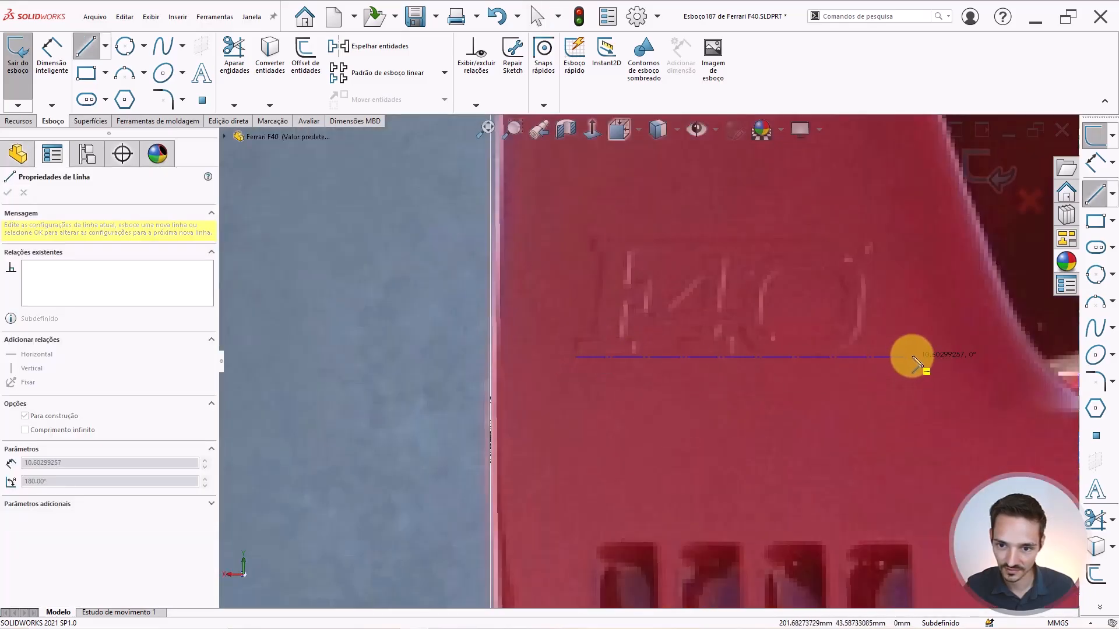
{"action": "left_click", "coordinate": [913, 356]}
{"action": "key", "text": "Escape"}
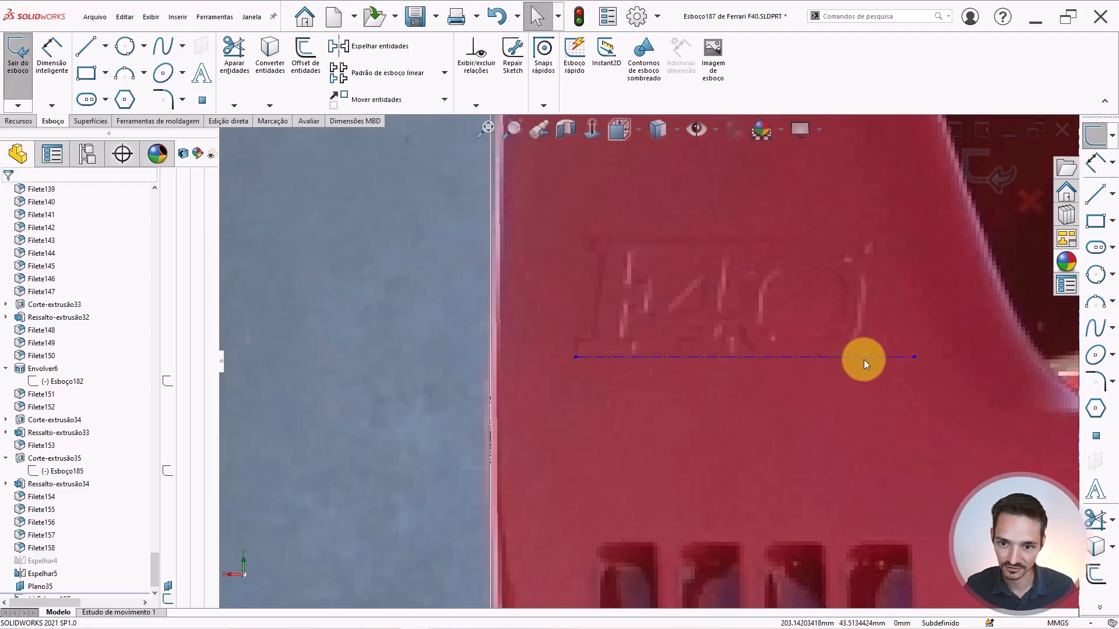
{"action": "left_click", "coordinate": [864, 358]}
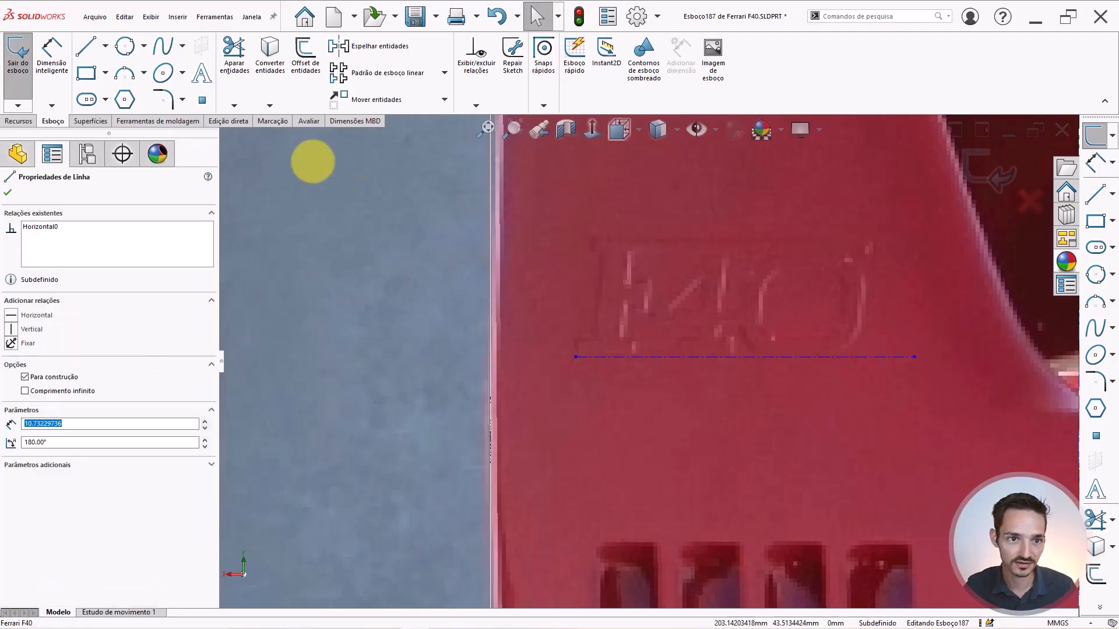
{"action": "left_click", "coordinate": [204, 76]}
Enter the text F40 along the construction line and flip it upright.
{"action": "left_click", "coordinate": [82, 298]}
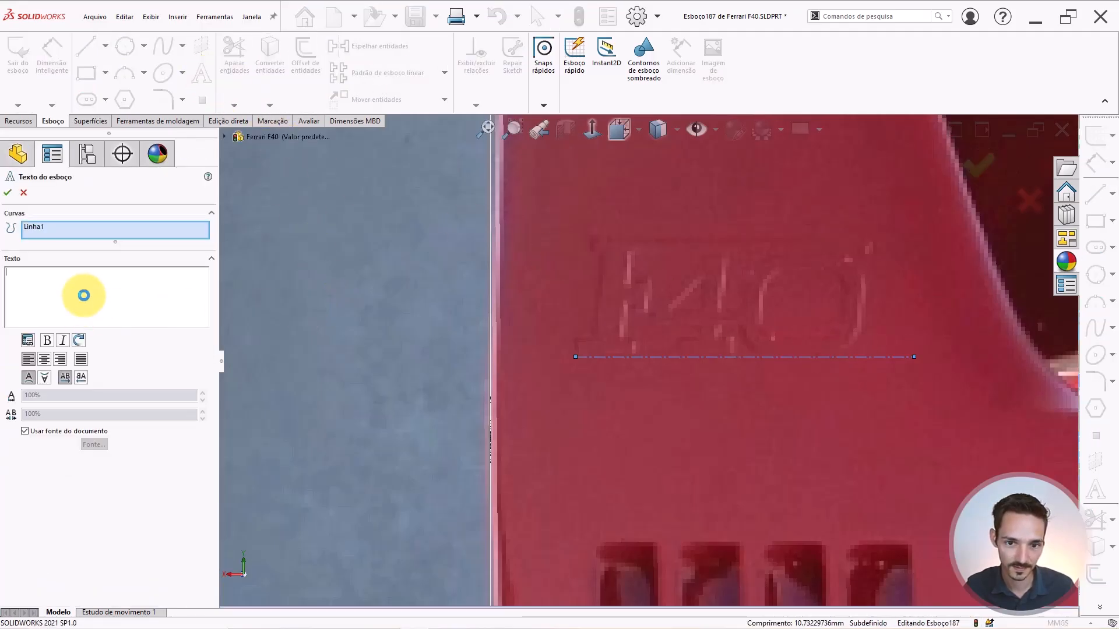
{"action": "type", "text": "f"}
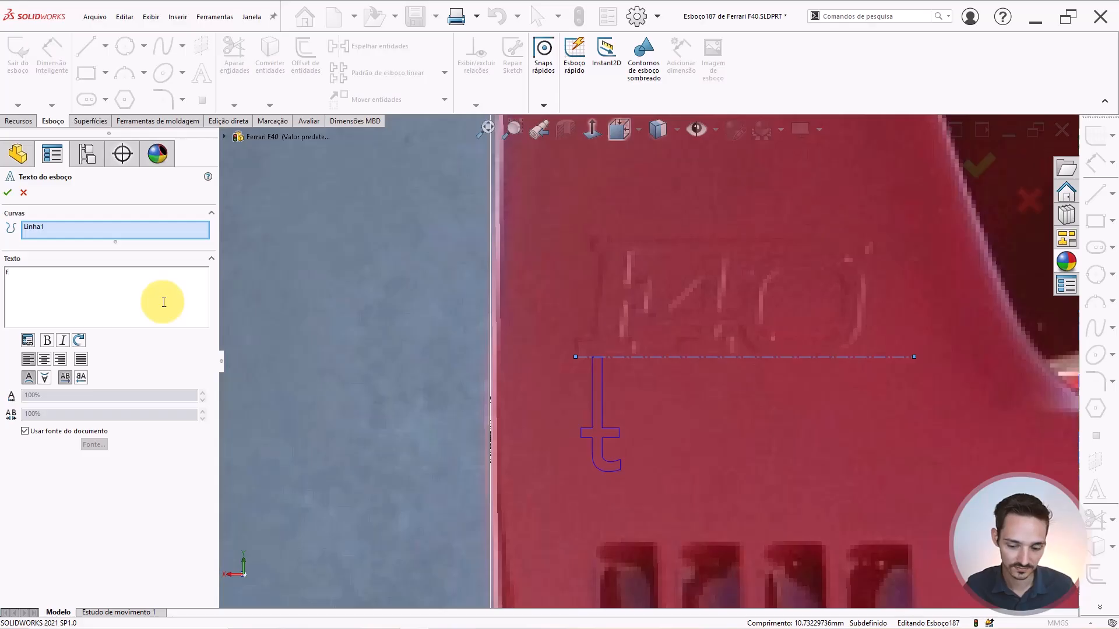
{"action": "type", "text": "F"}
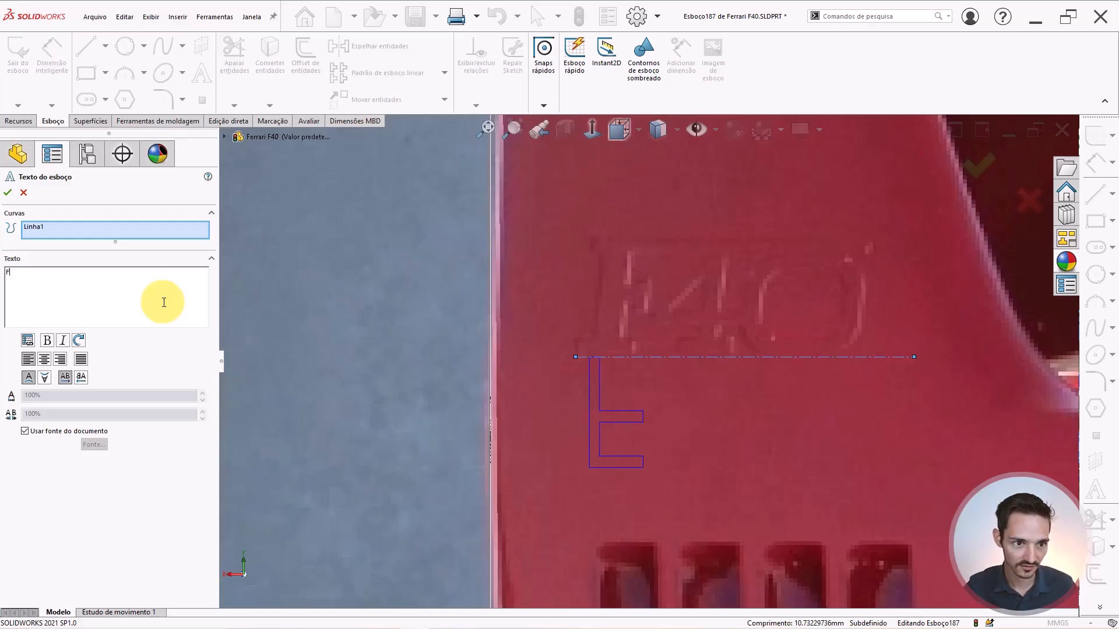
{"action": "type", "text": "40"}
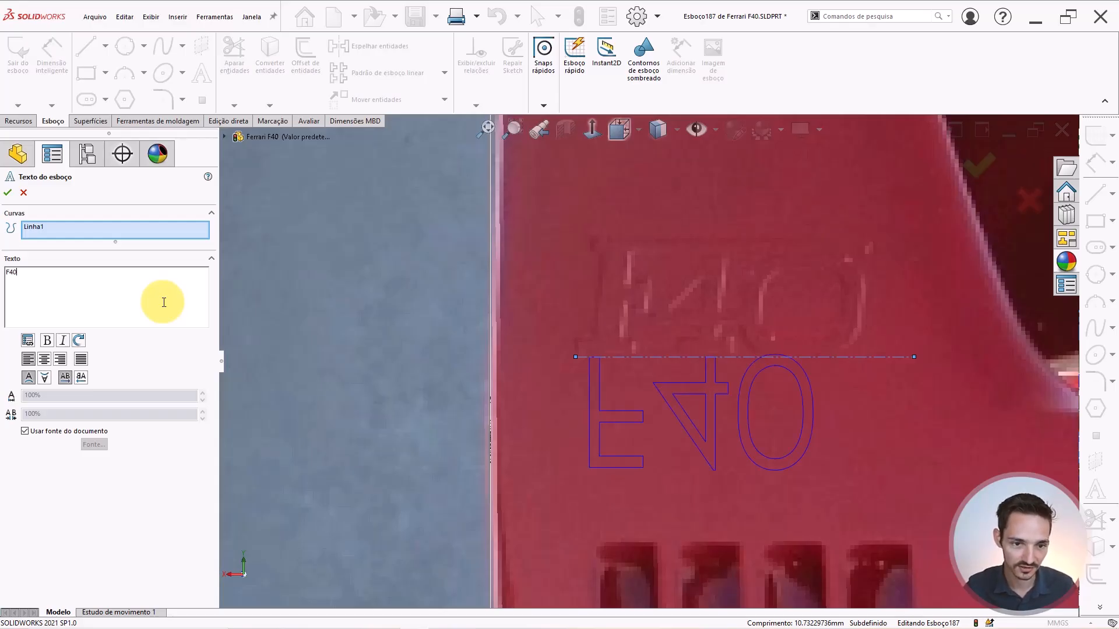
{"action": "left_click", "coordinate": [45, 378]}
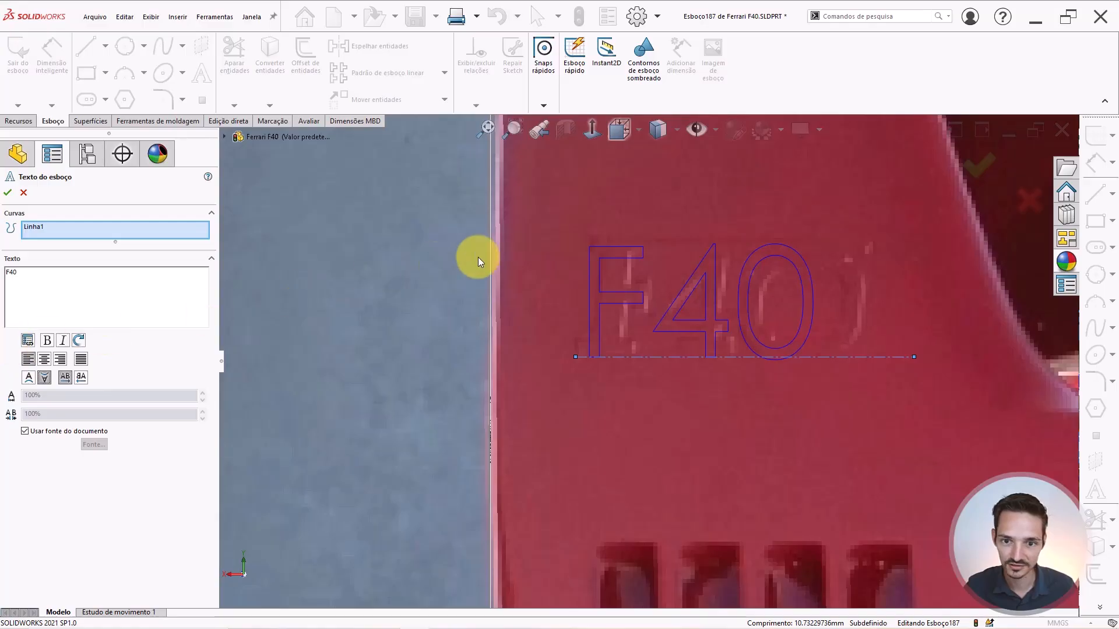
{"action": "scroll", "coordinate": [646, 269], "scroll_direction": "up", "scroll_amount": 2}
{"action": "scroll", "coordinate": [820, 282], "scroll_direction": "down", "scroll_amount": 2}
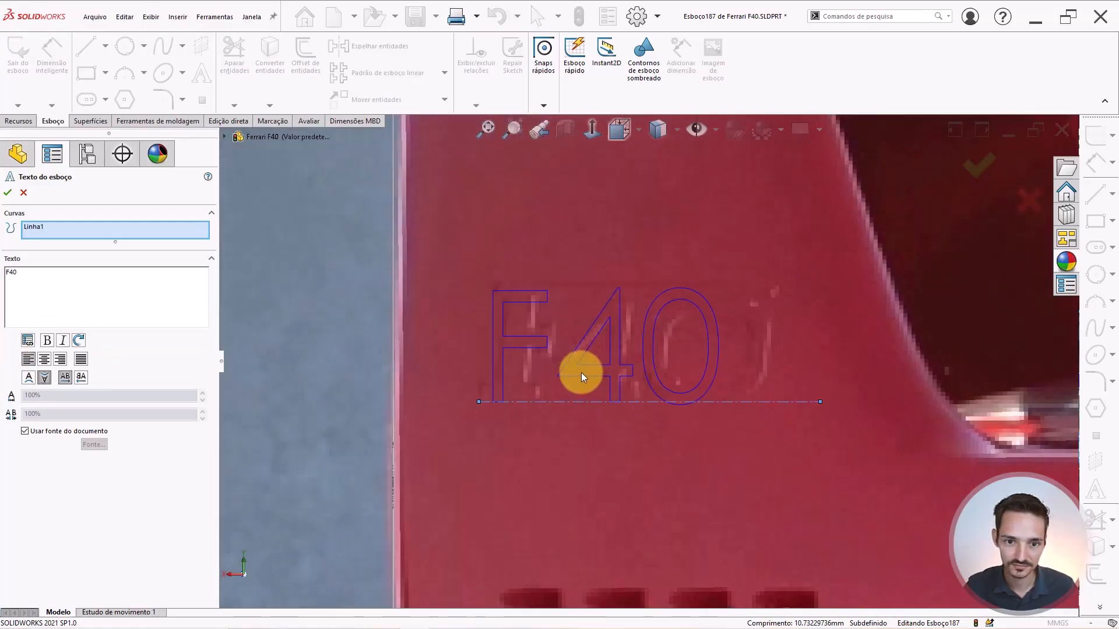
Replace the document font with Arial in the Semiridotta style.
{"action": "left_click", "coordinate": [47, 432]}
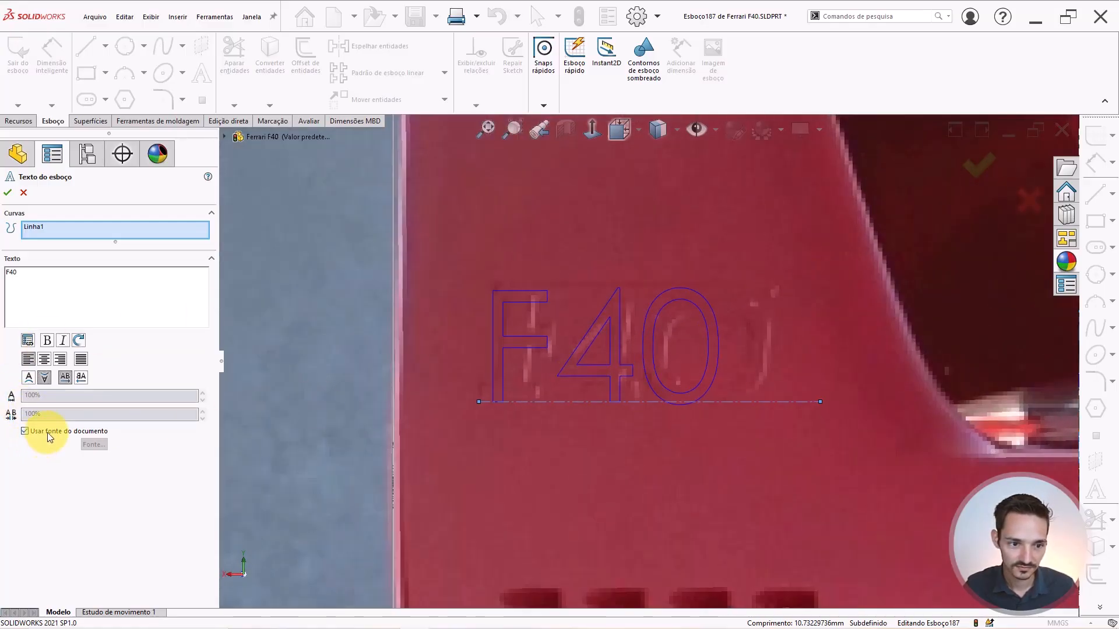
{"action": "left_click", "coordinate": [92, 445]}
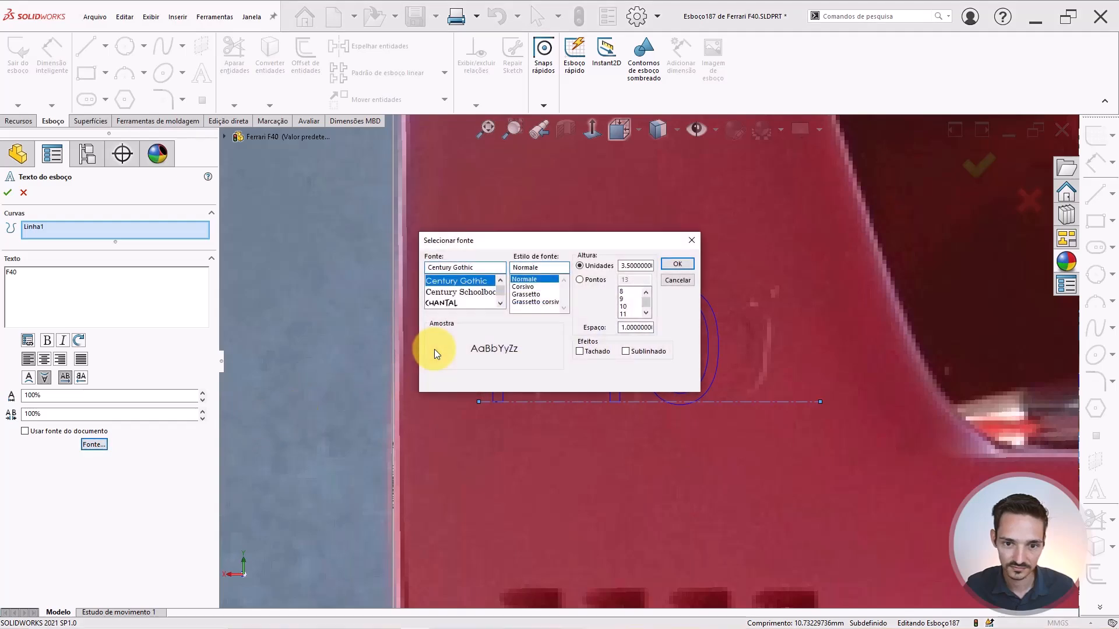
{"action": "mouse_move", "coordinate": [495, 256]}
{"action": "left_mouse_down"}
{"action": "mouse_move", "coordinate": [606, 371]}
{"action": "mouse_move", "coordinate": [729, 410]}
{"action": "mouse_move", "coordinate": [718, 404]}
{"action": "mouse_move", "coordinate": [756, 389]}
{"action": "left_mouse_up"}
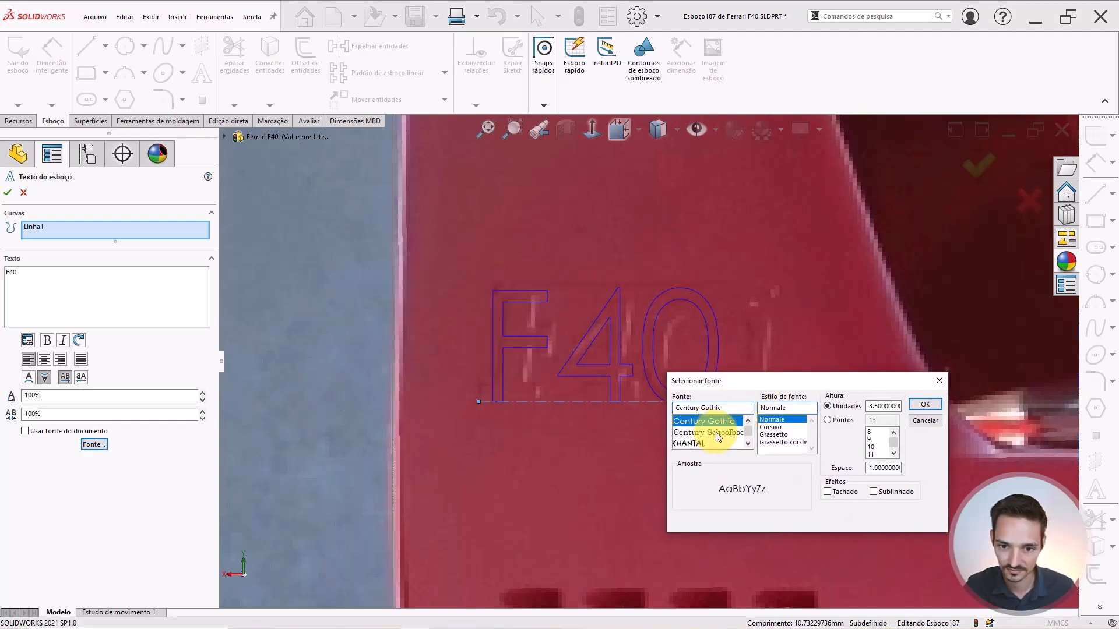
{"action": "type", "text": "aria"}
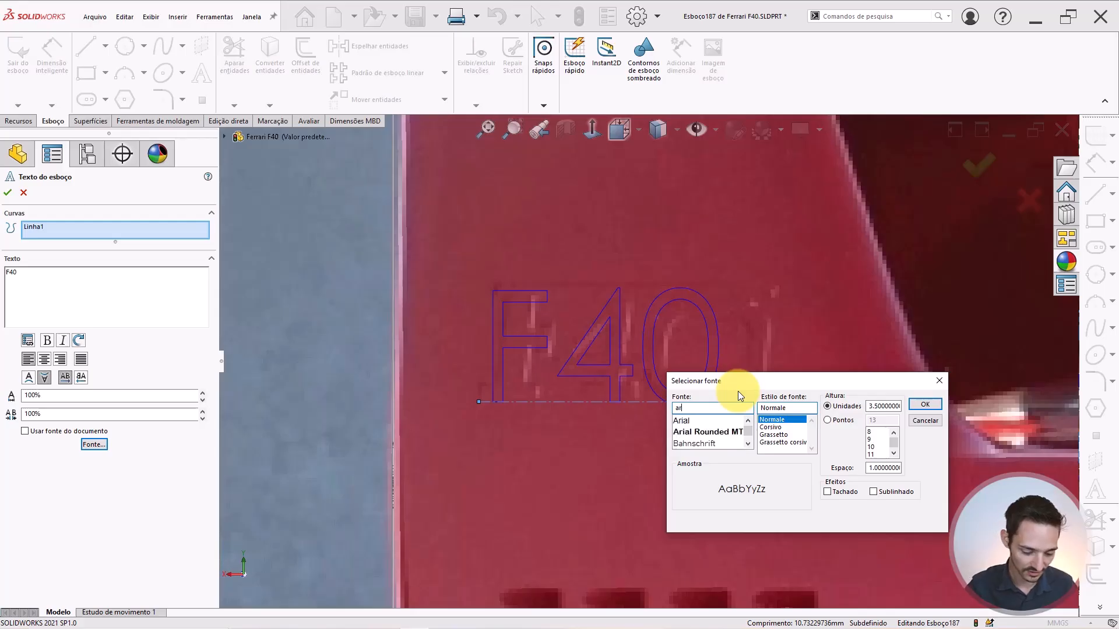
{"action": "left_click", "coordinate": [712, 420]}
{"action": "left_click", "coordinate": [791, 419]}
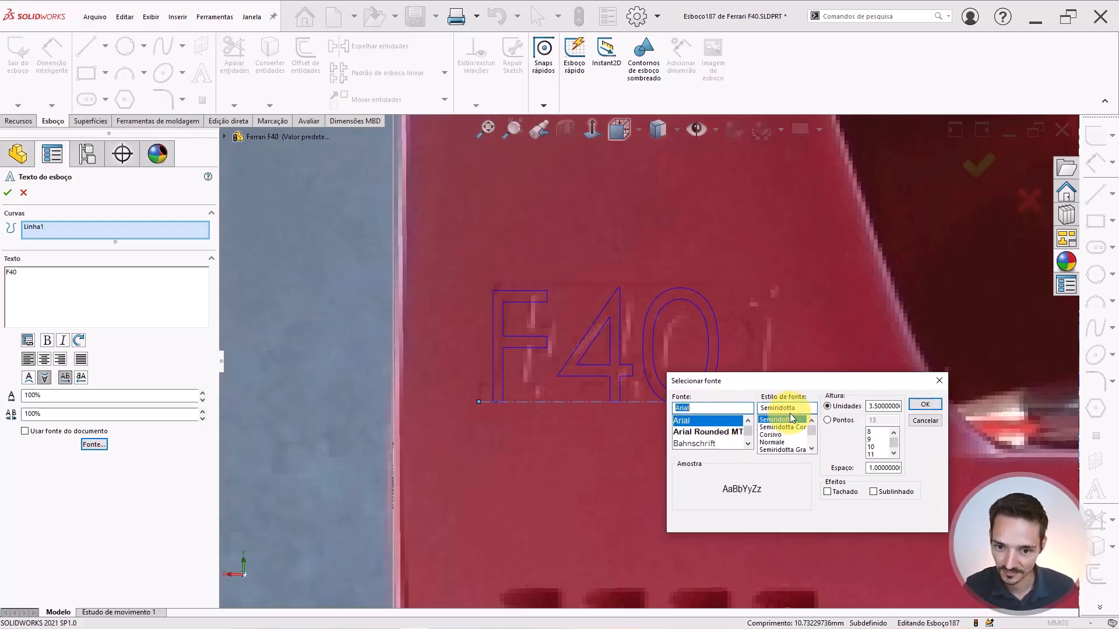
{"action": "left_click", "coordinate": [920, 404]}
Set the letter width to 110% and make the F40 text bold.
{"action": "scroll", "coordinate": [670, 352], "scroll_direction": "down", "scroll_amount": 2}
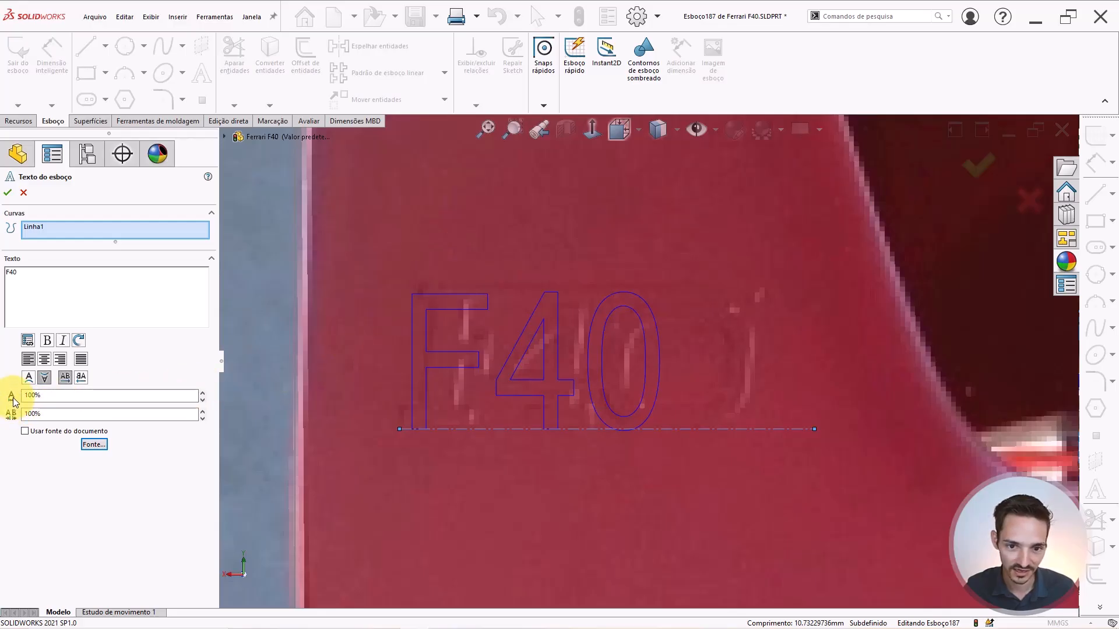
{"action": "left_click", "coordinate": [30, 396]}
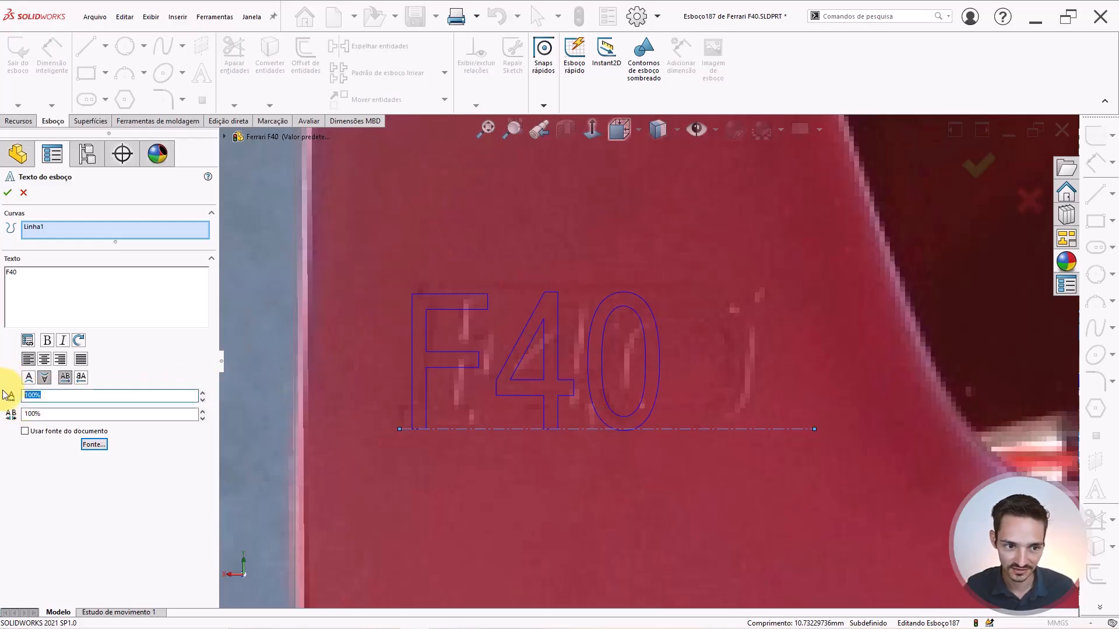
{"action": "type", "text": "110"}
{"action": "key", "text": "Return"}
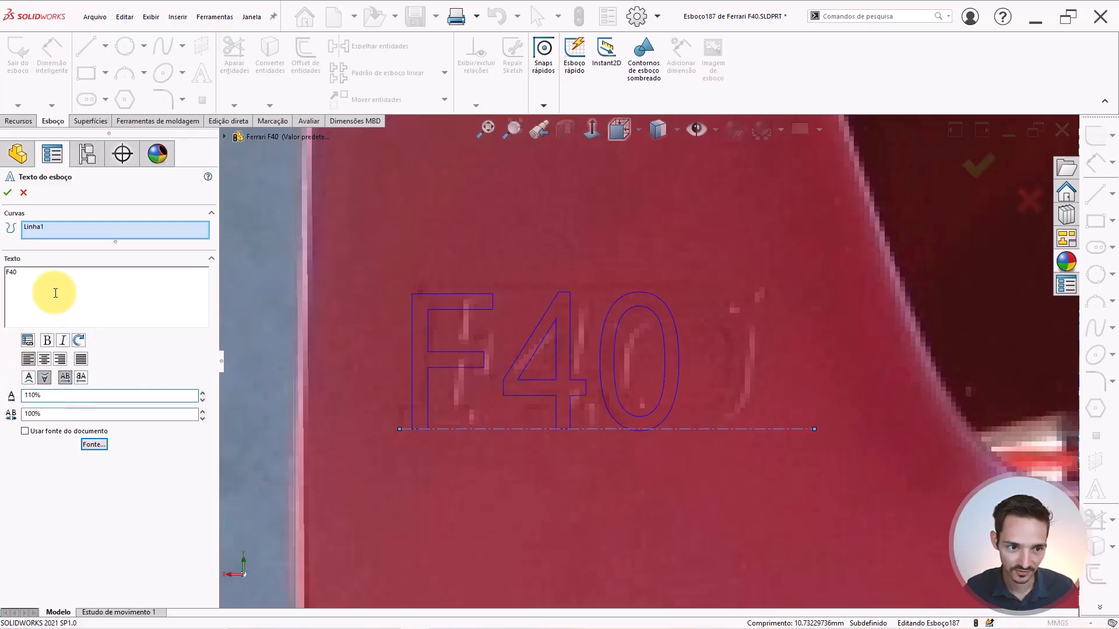
{"action": "left_click_drag", "start_coordinate": [55, 294], "coordinate": [1, 254]}
{"action": "left_click", "coordinate": [47, 341]}
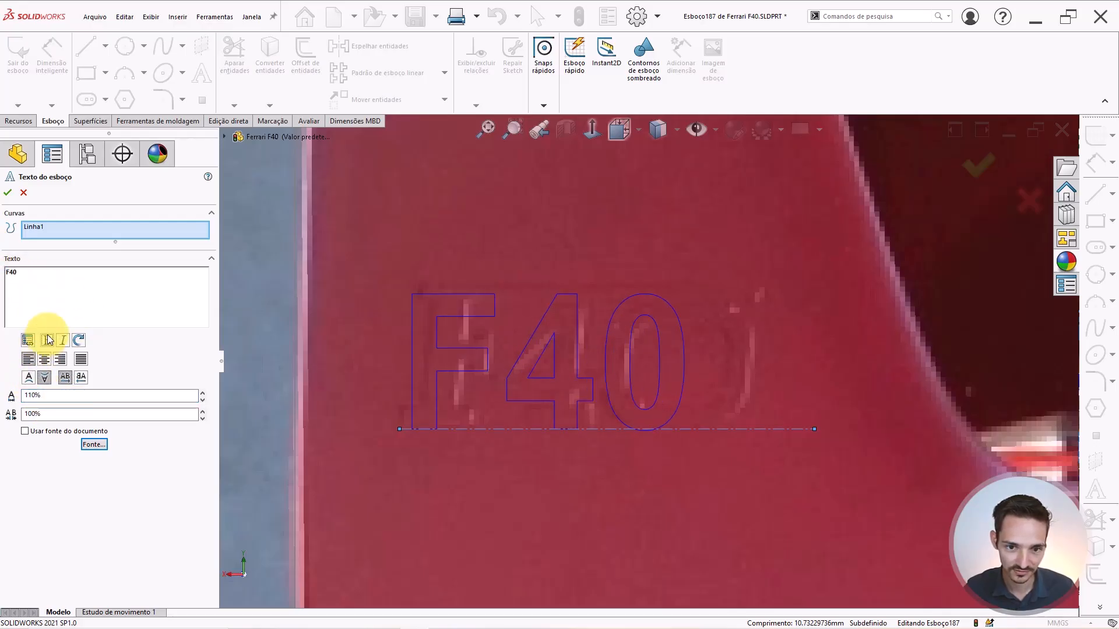
Change the width factor to 120% and the letter spacing to 105%.
{"action": "left_click_drag", "start_coordinate": [61, 309], "coordinate": [1, 270]}
{"action": "left_click_drag", "start_coordinate": [49, 397], "coordinate": [1, 370]}
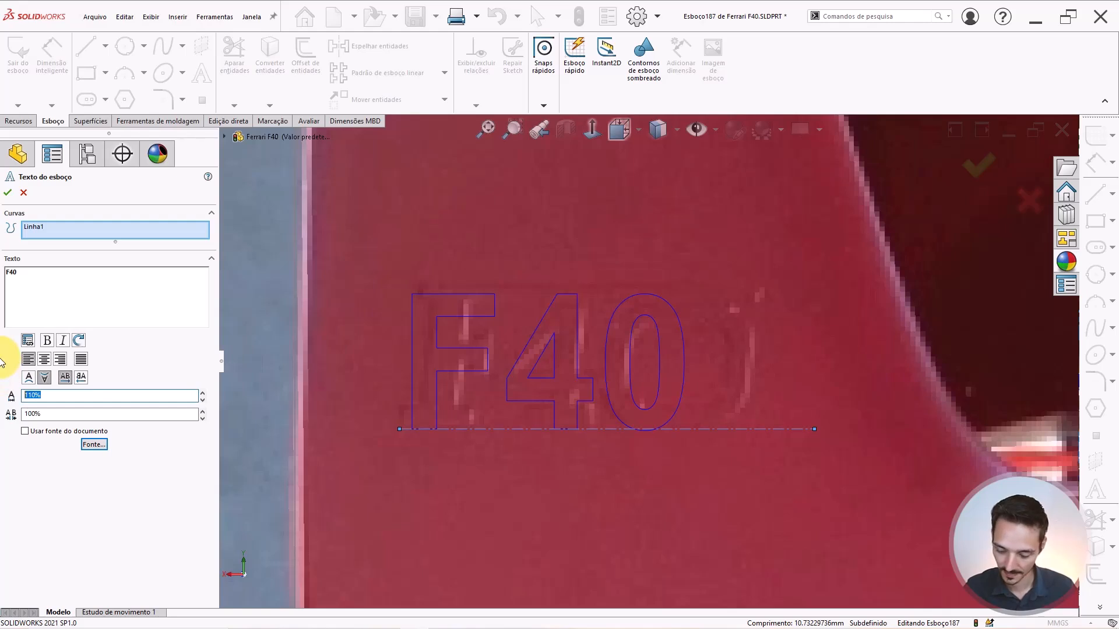
{"action": "type", "text": "120"}
{"action": "key", "text": "Return"}
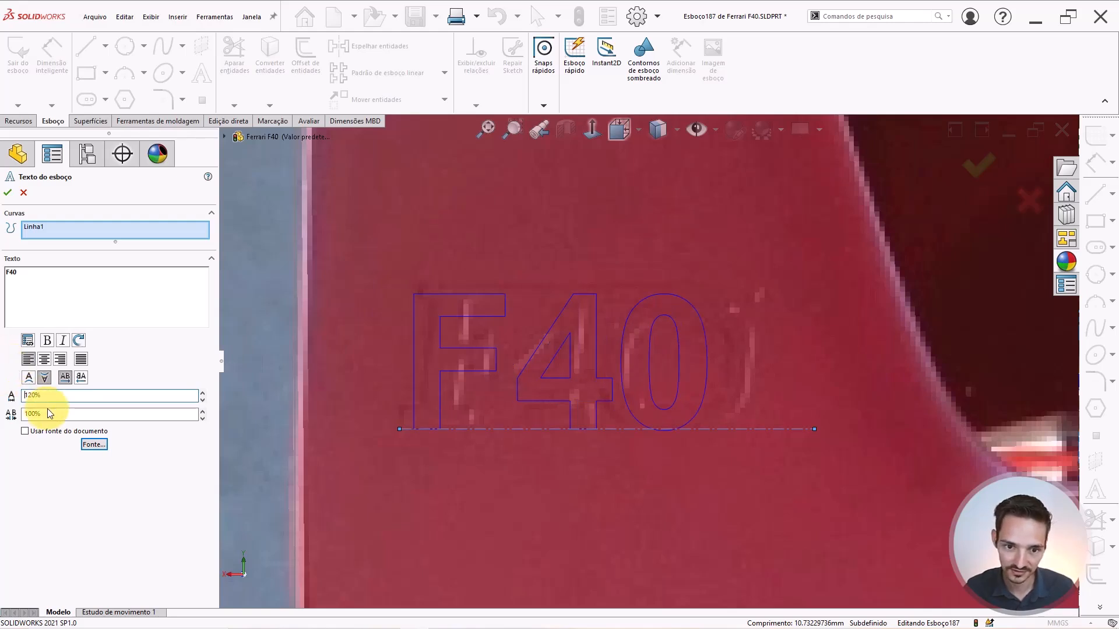
{"action": "left_click_drag", "start_coordinate": [58, 416], "coordinate": [6, 370]}
{"action": "type", "text": "105"}
{"action": "key", "text": "Return"}
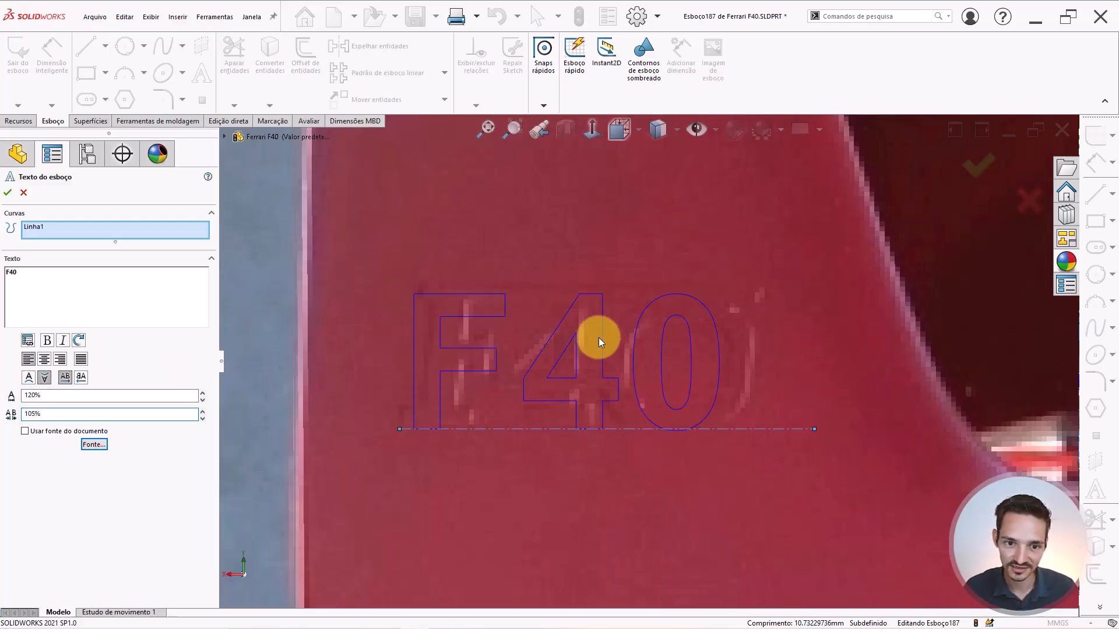
{"action": "scroll", "coordinate": [411, 407], "scroll_direction": "down", "scroll_amount": 2}
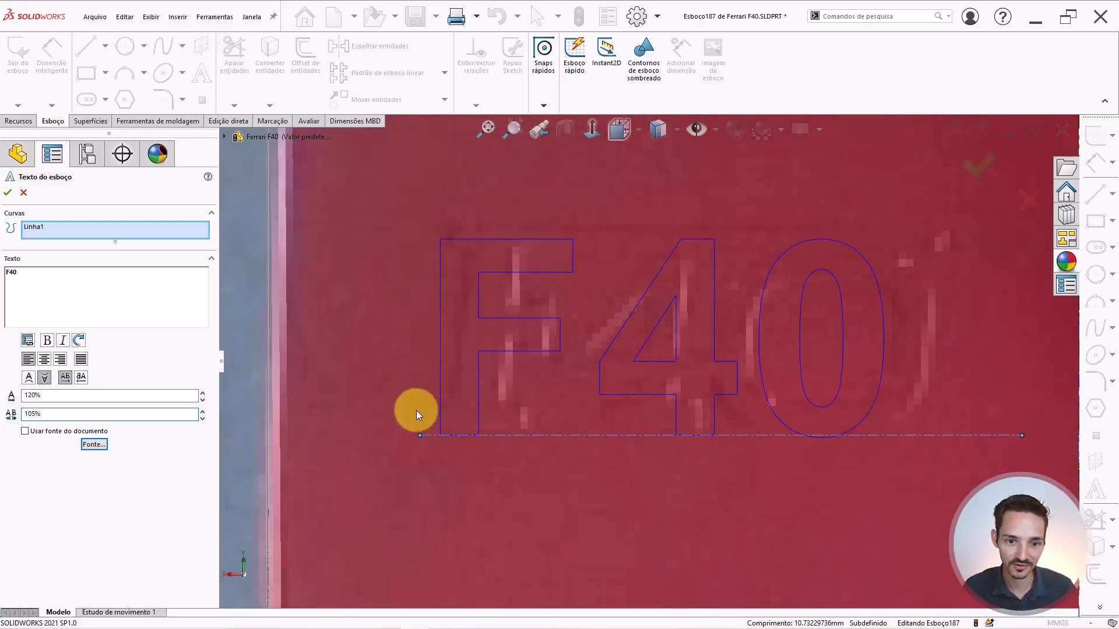
{"action": "scroll", "coordinate": [884, 339], "scroll_direction": "up", "scroll_amount": 1}
{"action": "scroll", "coordinate": [823, 340], "scroll_direction": "up", "scroll_amount": 2}
{"action": "scroll", "coordinate": [668, 341], "scroll_direction": "down", "scroll_amount": 1}
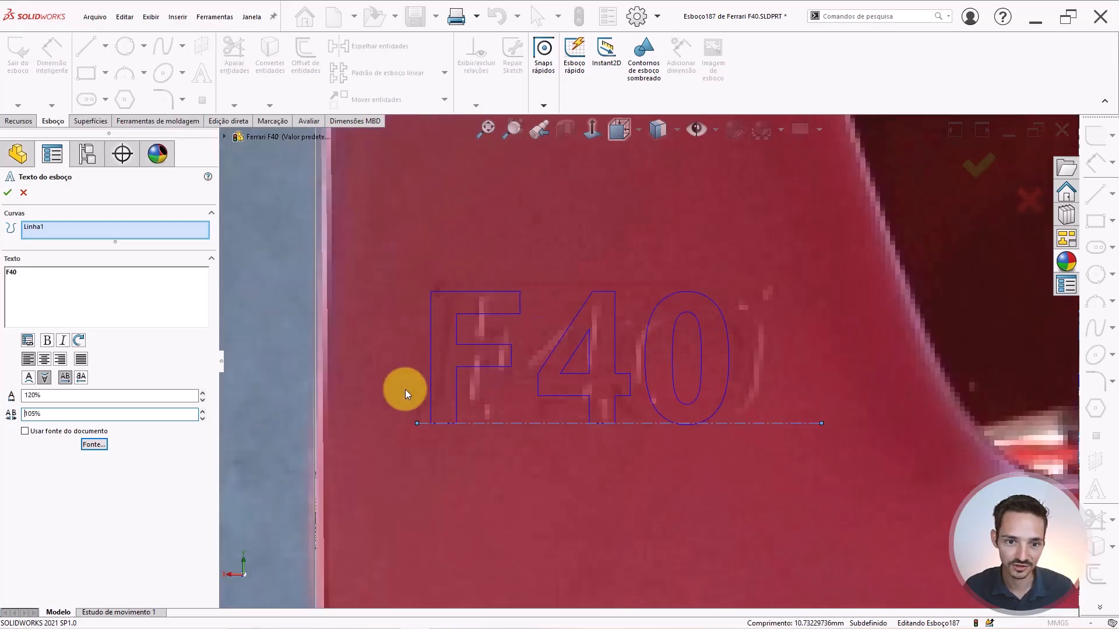
{"action": "scroll", "coordinate": [354, 417], "scroll_direction": "down", "scroll_amount": 1}
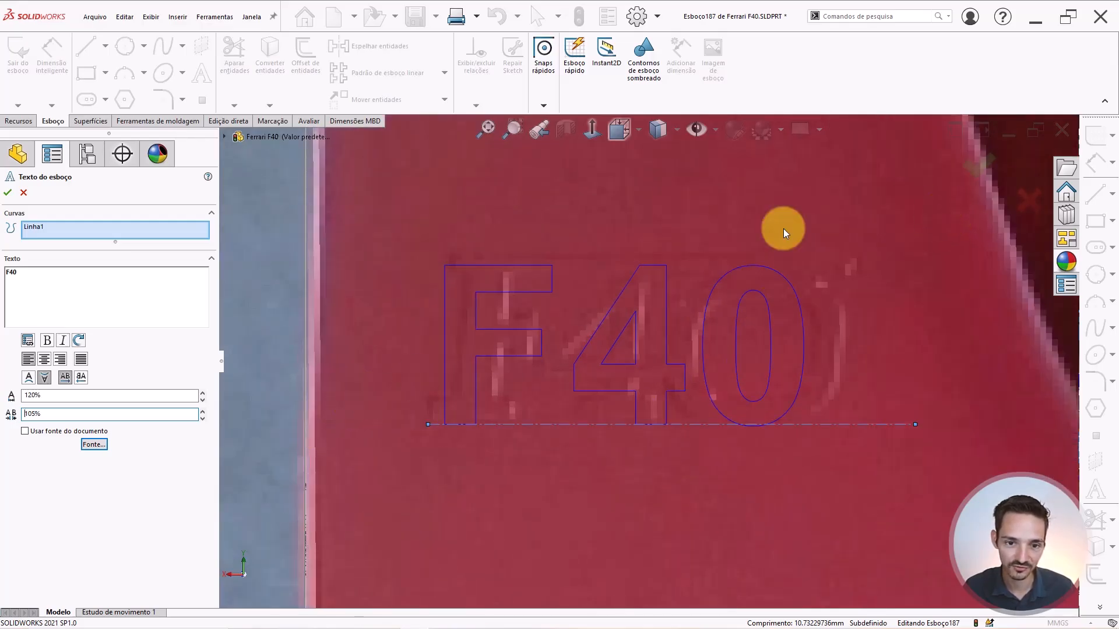
{"action": "scroll", "coordinate": [348, 417], "scroll_direction": "up", "scroll_amount": 8}
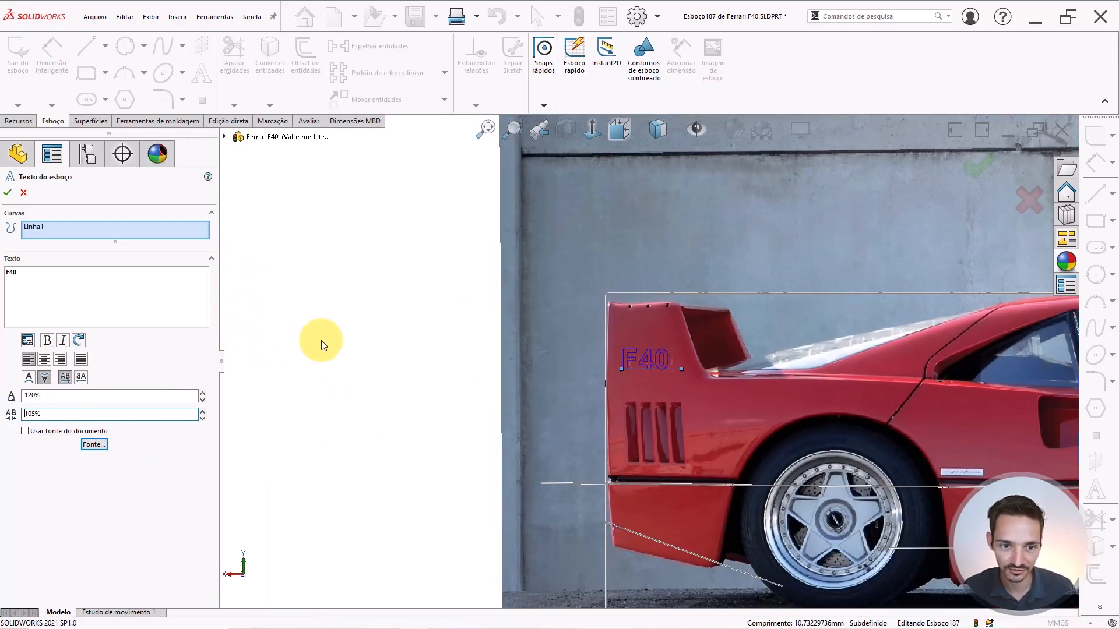
Delete the F so the sketch text reads just 40, and confirm it.
{"action": "scroll", "coordinate": [319, 338], "scroll_direction": "up", "scroll_amount": 2}
{"action": "scroll", "coordinate": [643, 367], "scroll_direction": "down", "scroll_amount": 14}
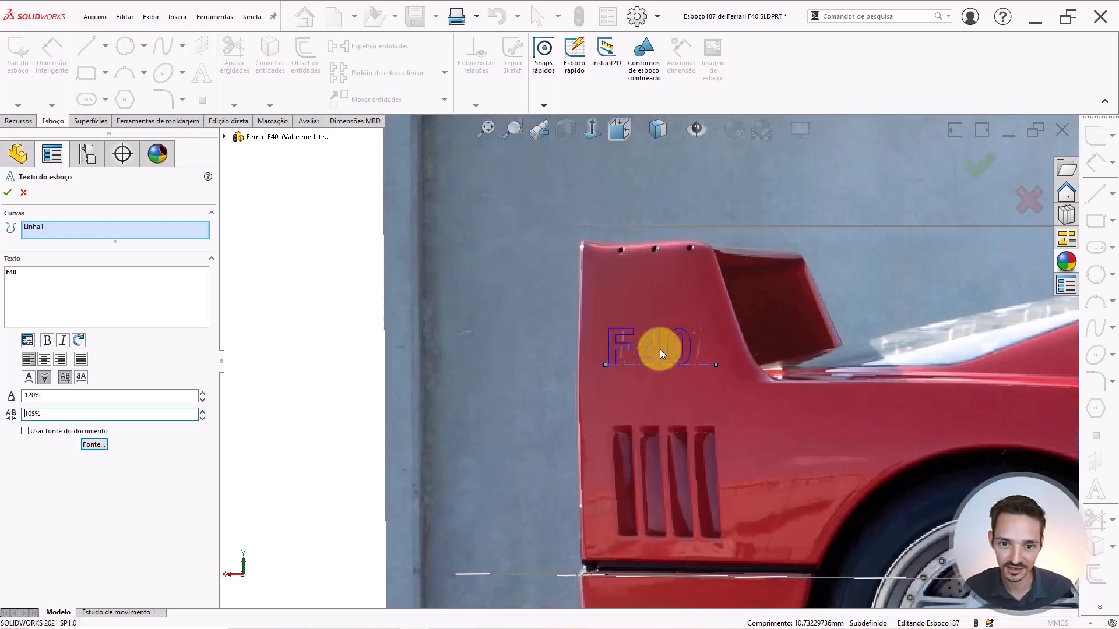
{"action": "left_click_drag", "start_coordinate": [133, 276], "coordinate": [10, 227]}
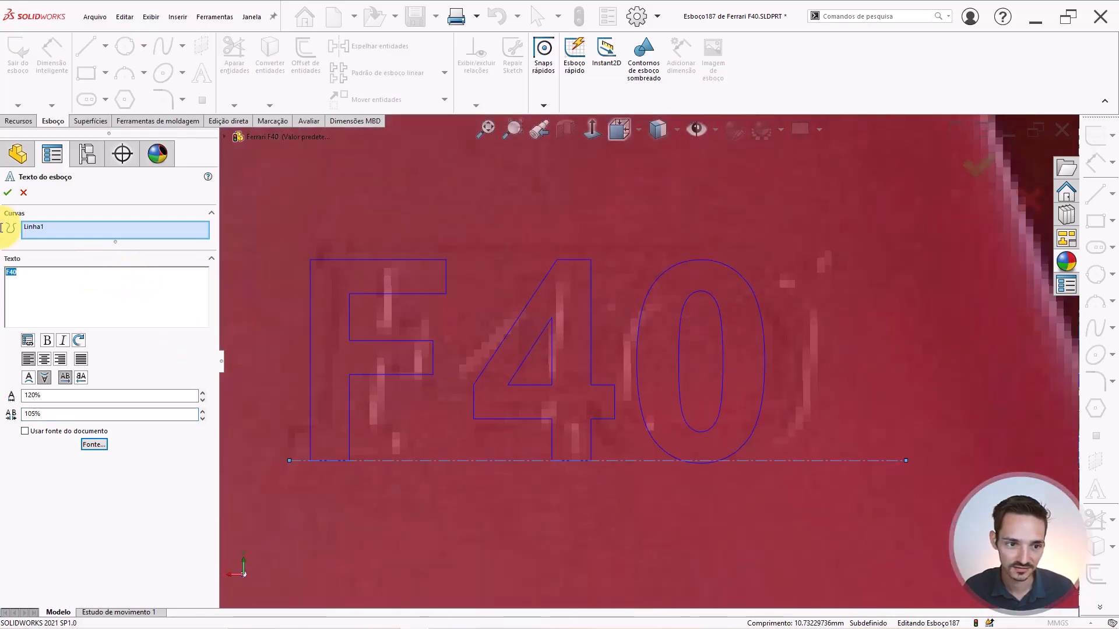
{"action": "left_click", "coordinate": [62, 343]}
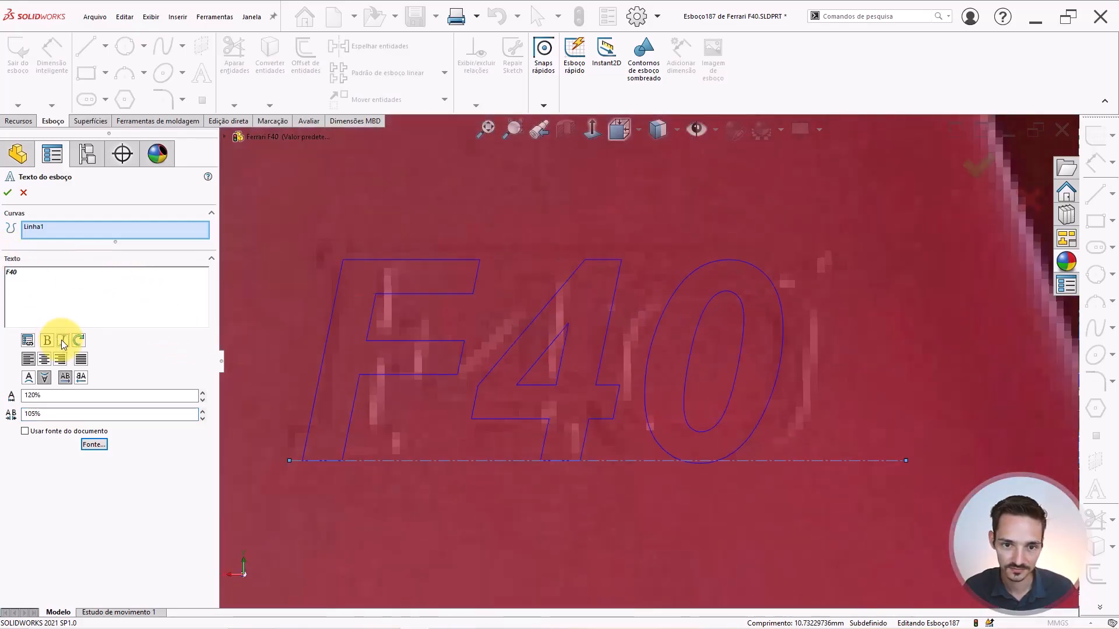
{"action": "left_click", "coordinate": [63, 343]}
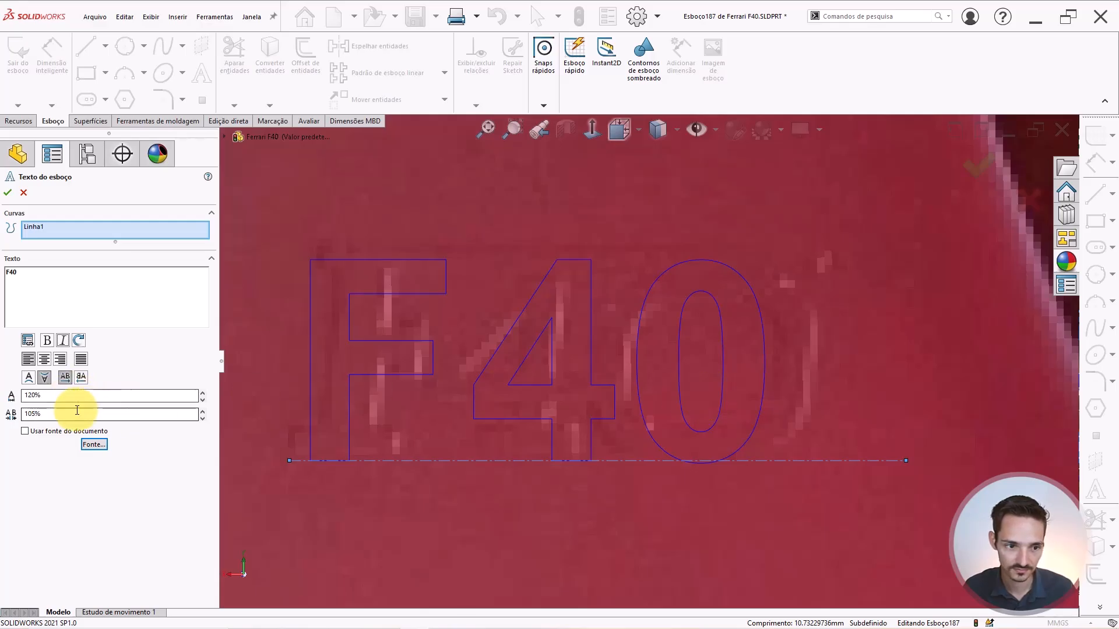
{"action": "left_click_drag", "start_coordinate": [70, 414], "coordinate": [3, 413]}
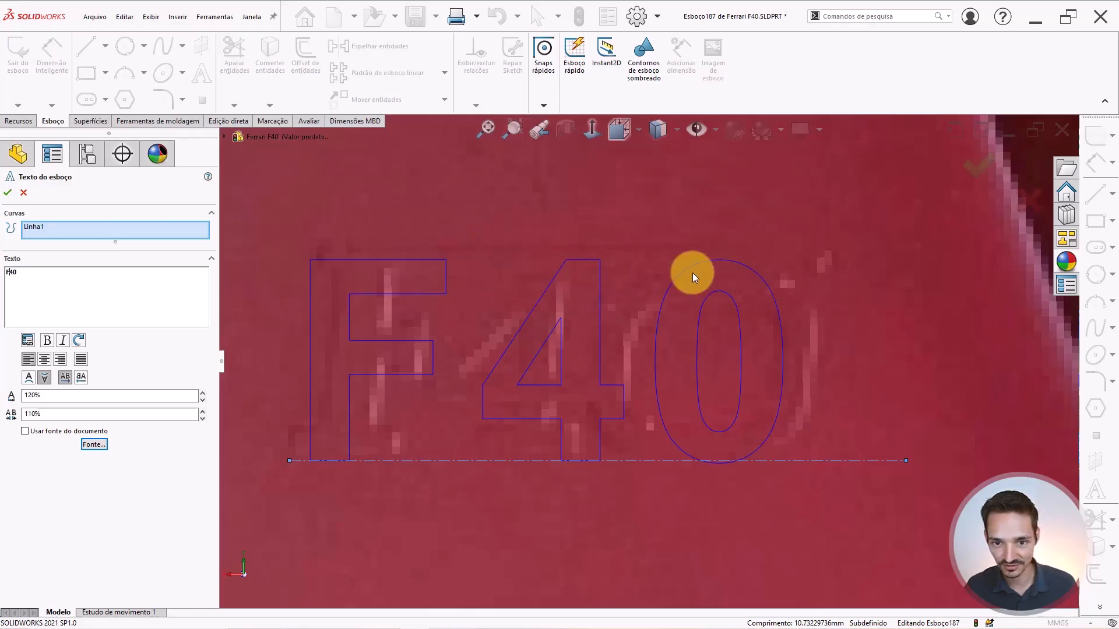
{"action": "key", "text": "BackSpace"}
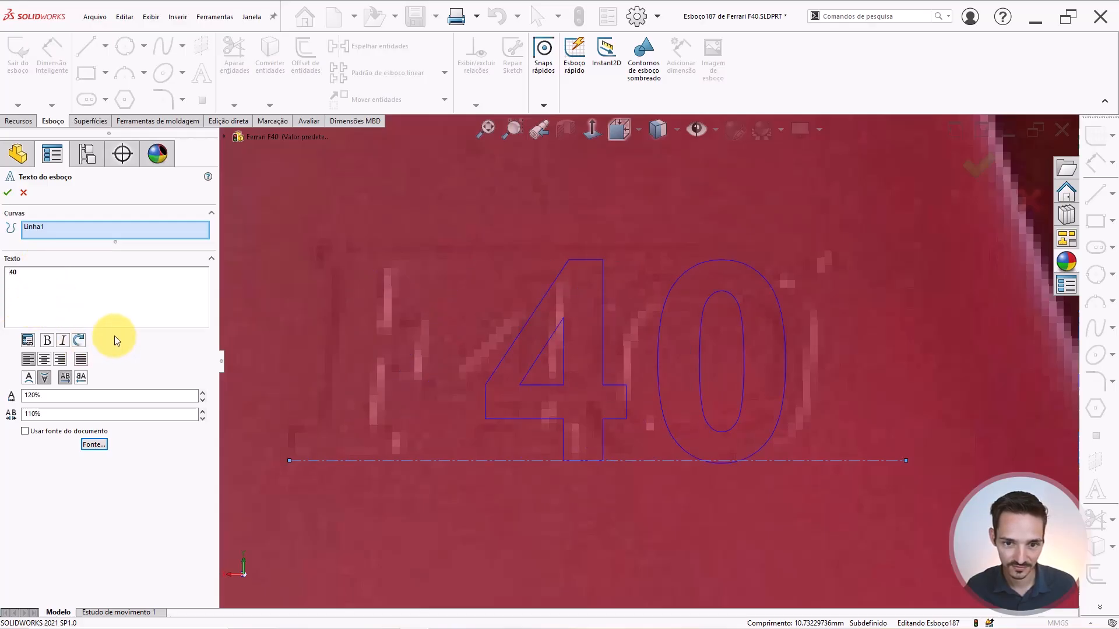
{"action": "left_click", "coordinate": [7, 192]}
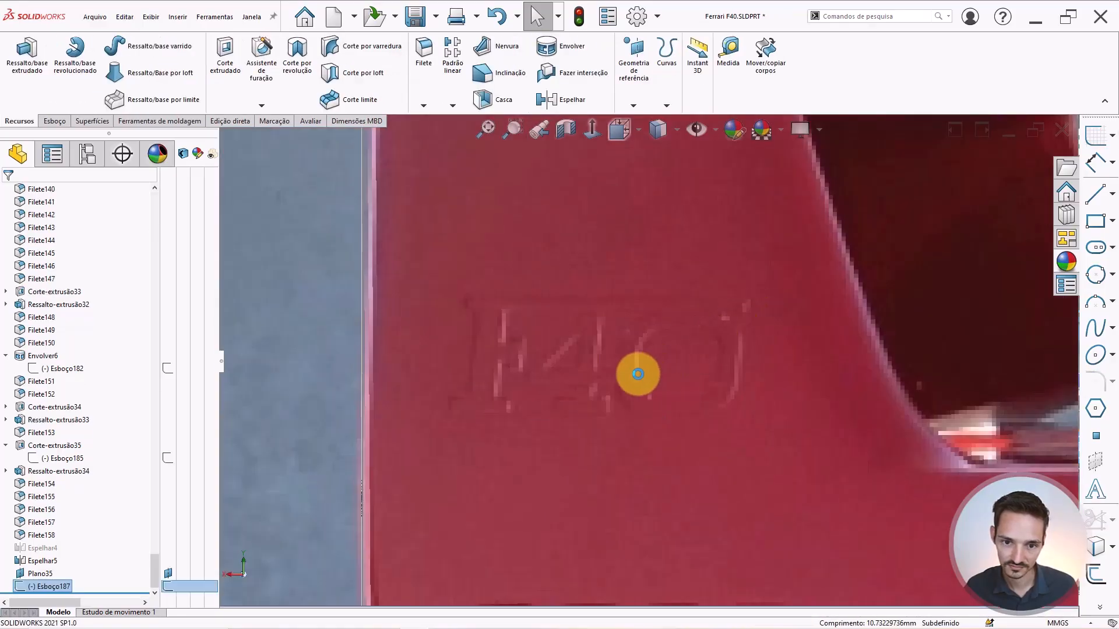
Select sketch Esboço187 and switch the display style to Shaded With Edges.
{"action": "scroll", "coordinate": [648, 365], "scroll_direction": "up", "scroll_amount": 3}
{"action": "scroll", "coordinate": [591, 396], "scroll_direction": "up", "scroll_amount": 2}
{"action": "scroll", "coordinate": [591, 396], "scroll_direction": "down", "scroll_amount": 1}
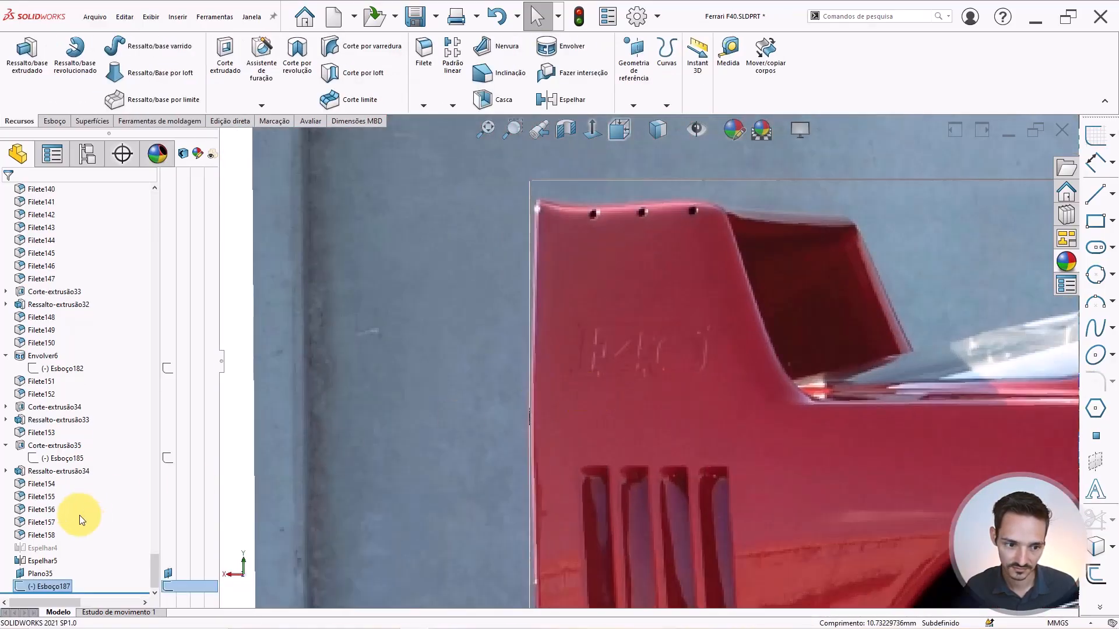
{"action": "left_click", "coordinate": [50, 586]}
{"action": "left_click", "coordinate": [50, 587]}
{"action": "scroll", "coordinate": [638, 386], "scroll_direction": "up", "scroll_amount": 5}
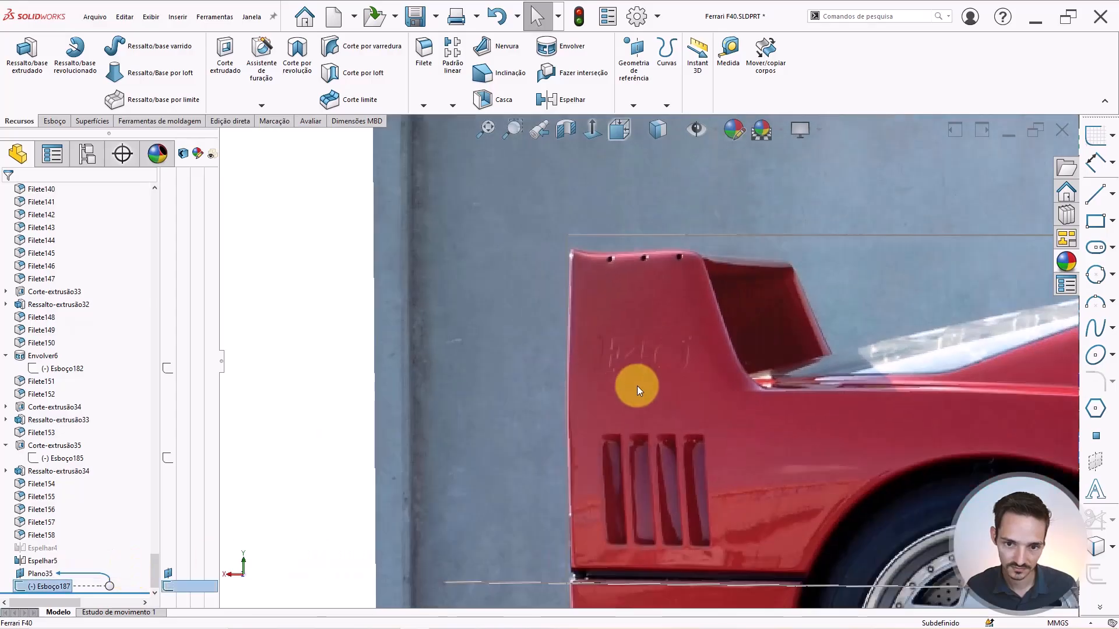
{"action": "left_click", "coordinate": [665, 134]}
{"action": "left_click", "coordinate": [660, 273]}
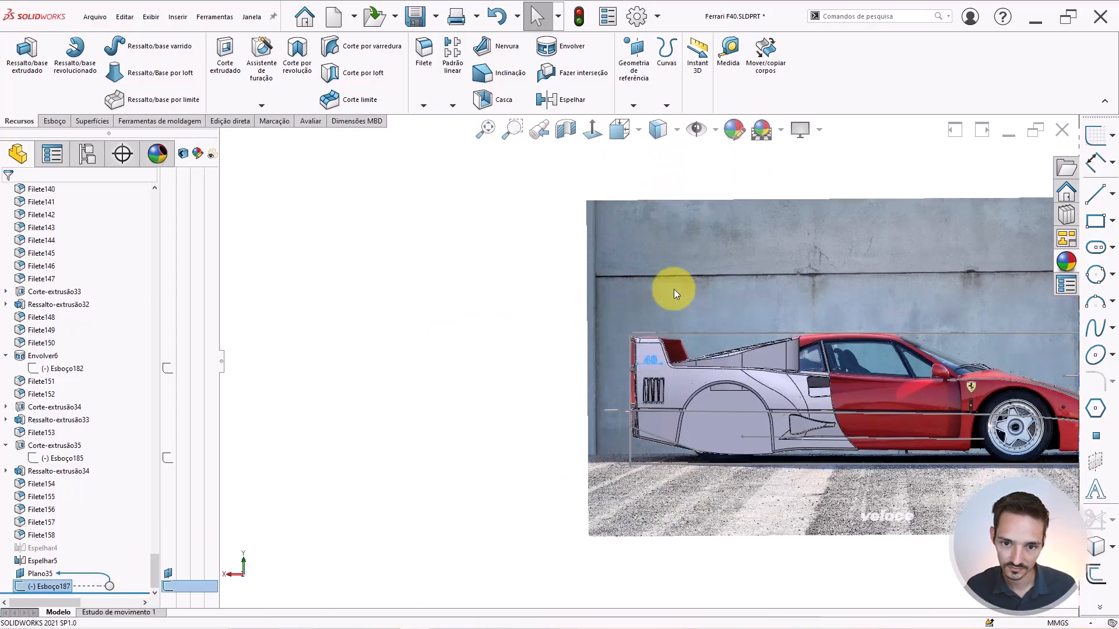
{"action": "scroll", "coordinate": [651, 375], "scroll_direction": "down", "scroll_amount": 4}
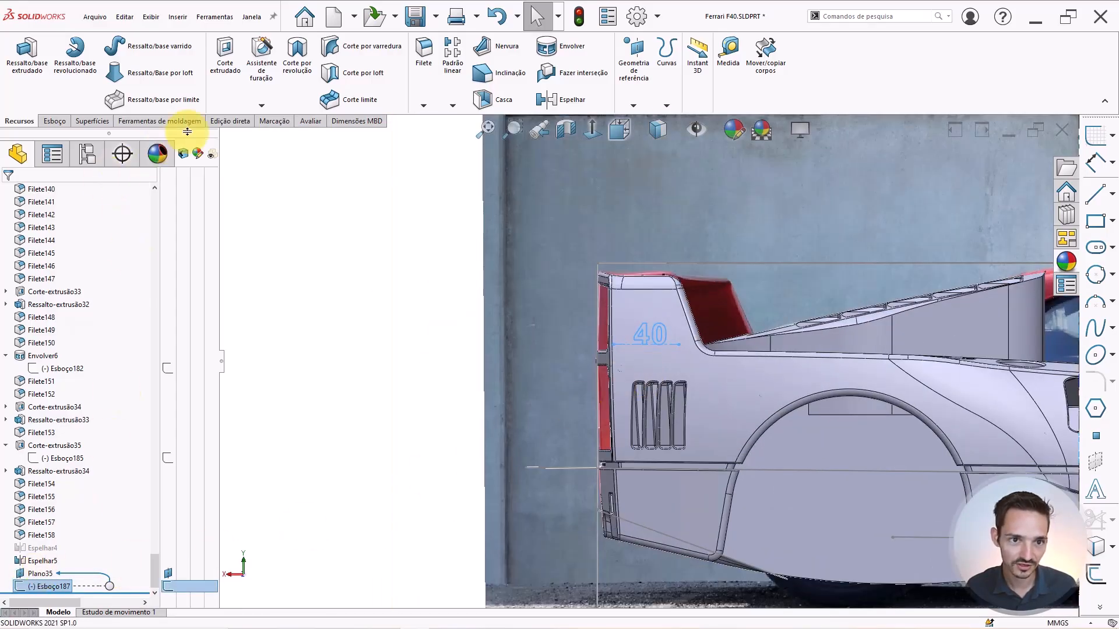
Start an extruded cut of the 40 sketch, reversed into the body, ending Offset From Surface.
{"action": "left_click", "coordinate": [223, 69]}
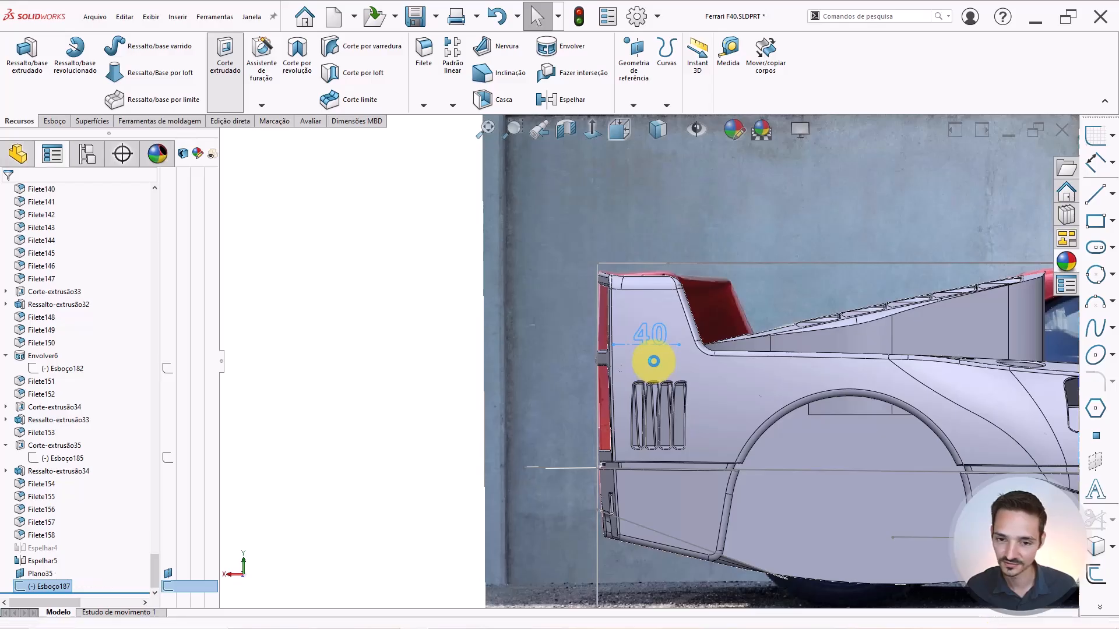
{"action": "middle_click_drag", "start_coordinate": [687, 362], "coordinate": [571, 439]}
{"action": "scroll", "coordinate": [681, 331], "scroll_direction": "down", "scroll_amount": 5}
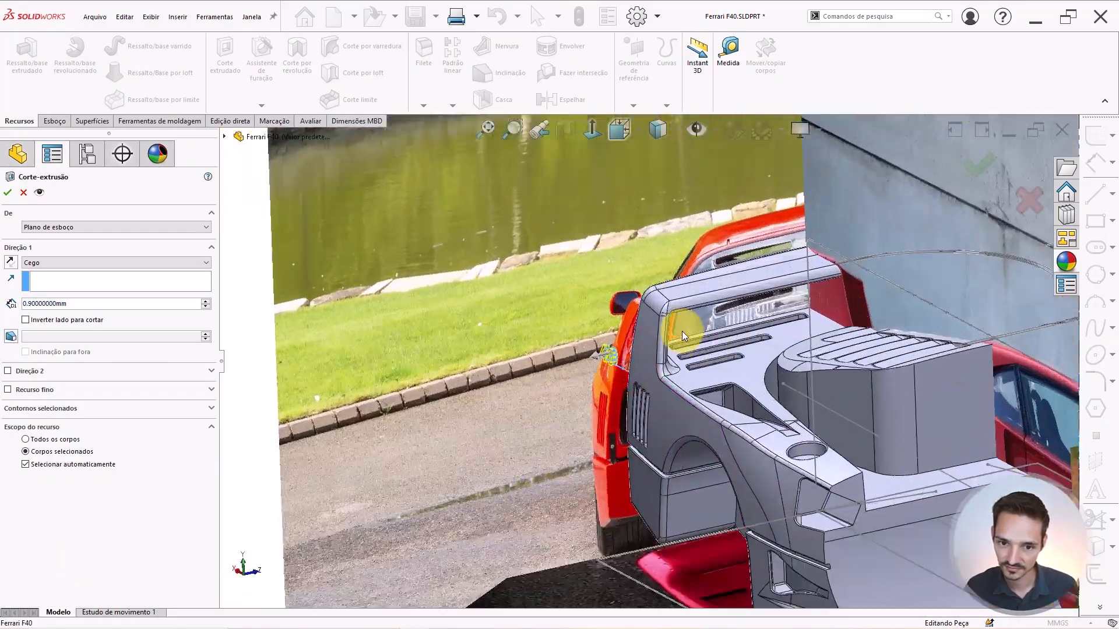
{"action": "left_click", "coordinate": [11, 262]}
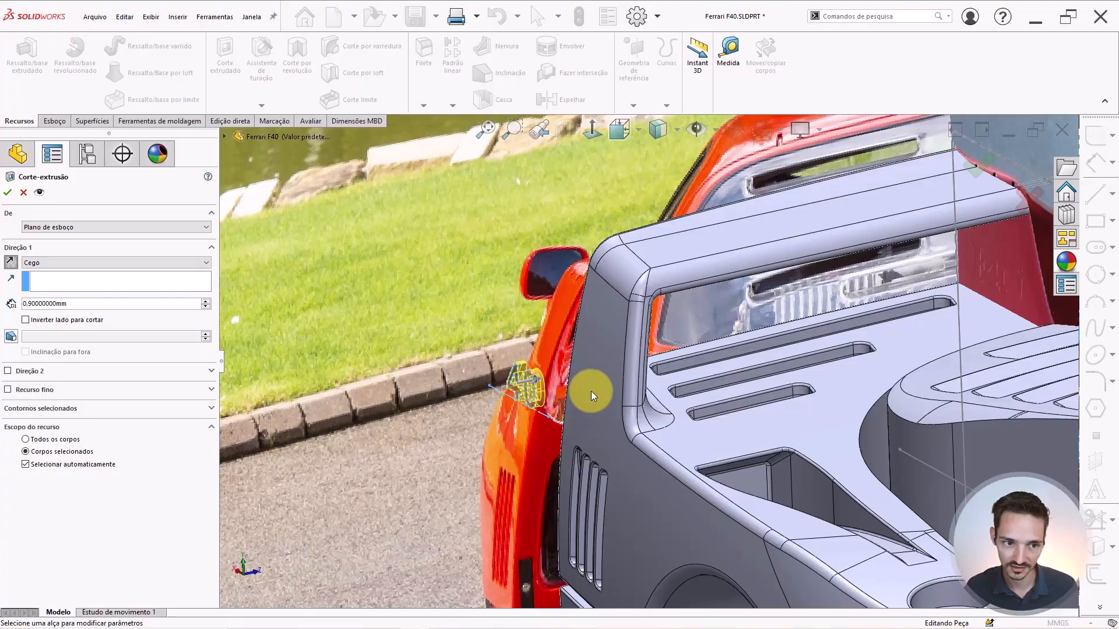
{"action": "scroll", "coordinate": [584, 401], "scroll_direction": "down", "scroll_amount": 1}
{"action": "left_click", "coordinate": [38, 263]}
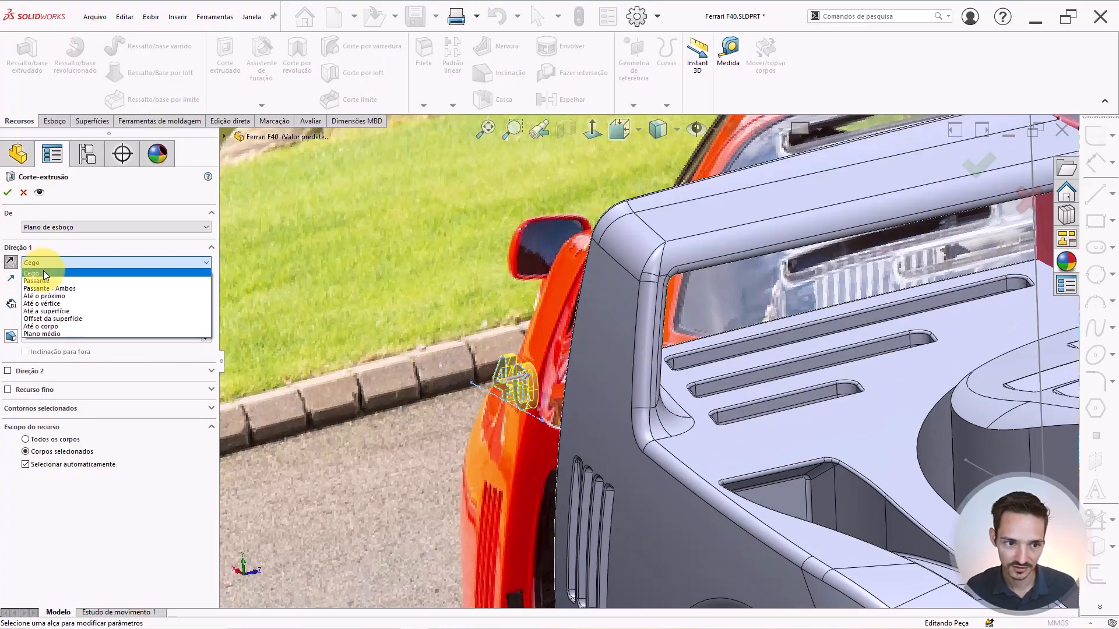
{"action": "left_click", "coordinate": [35, 315]}
Offset the cut 0.2 mm from the flank face on the reversed side and accept it.
{"action": "left_click", "coordinate": [603, 348]}
{"action": "scroll", "coordinate": [601, 362], "scroll_direction": "down", "scroll_amount": 3}
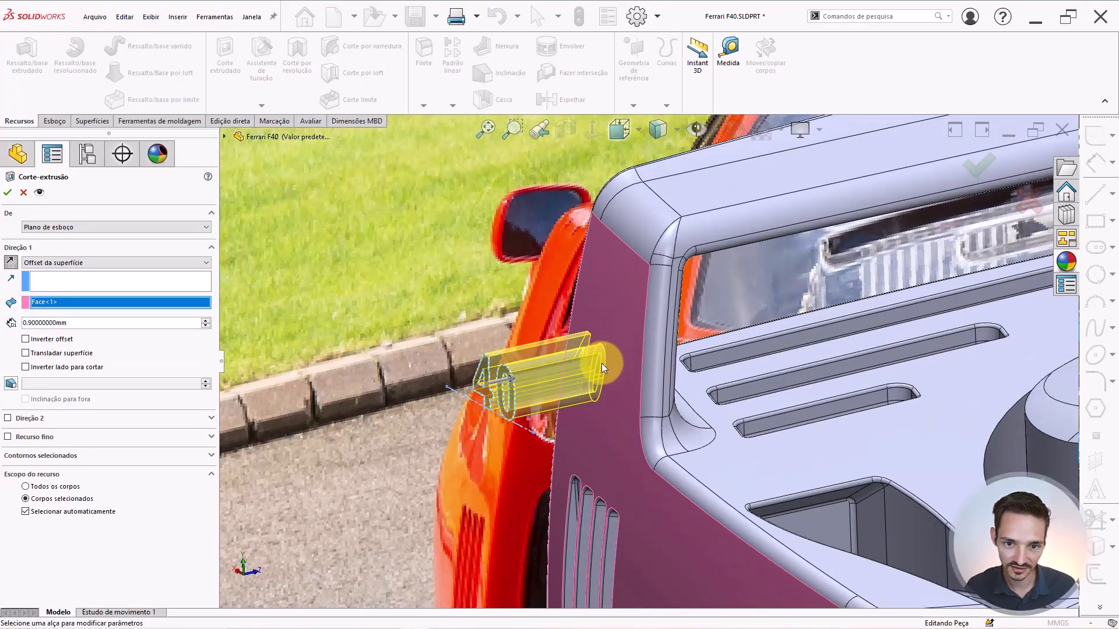
{"action": "left_click", "coordinate": [45, 340]}
{"action": "scroll", "coordinate": [651, 334], "scroll_direction": "down", "scroll_amount": 3}
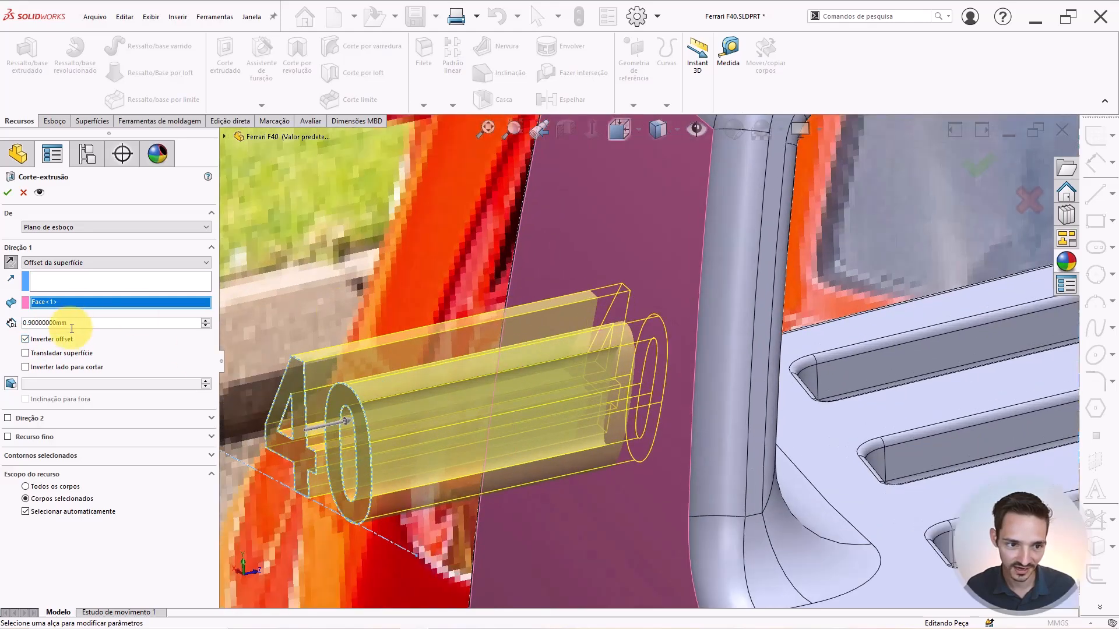
{"action": "type", "text": "0.2"}
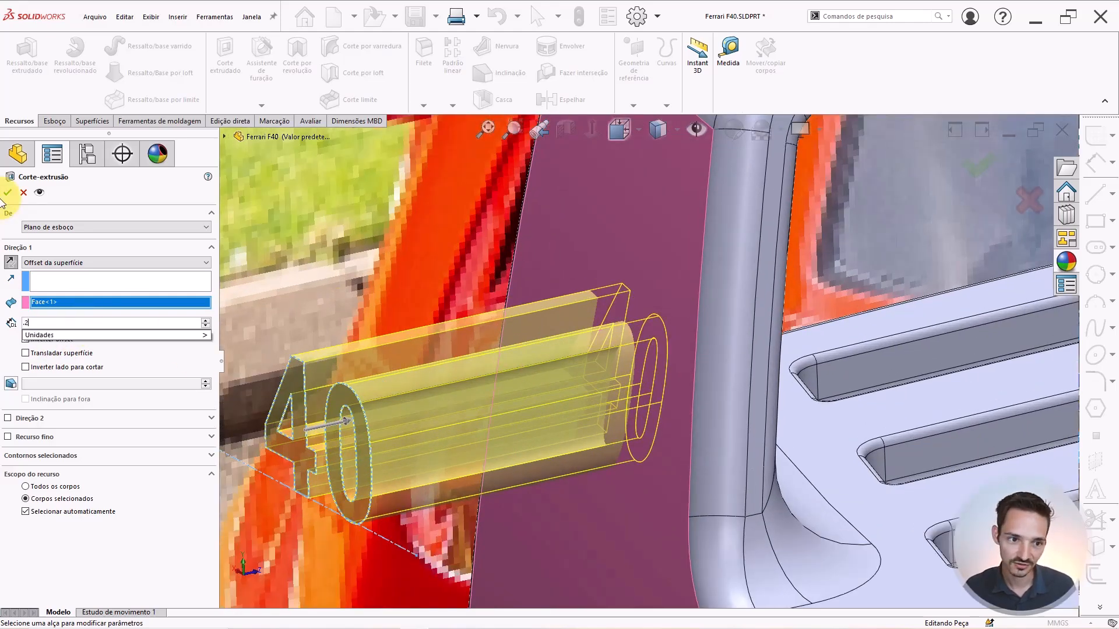
{"action": "key", "text": "Return"}
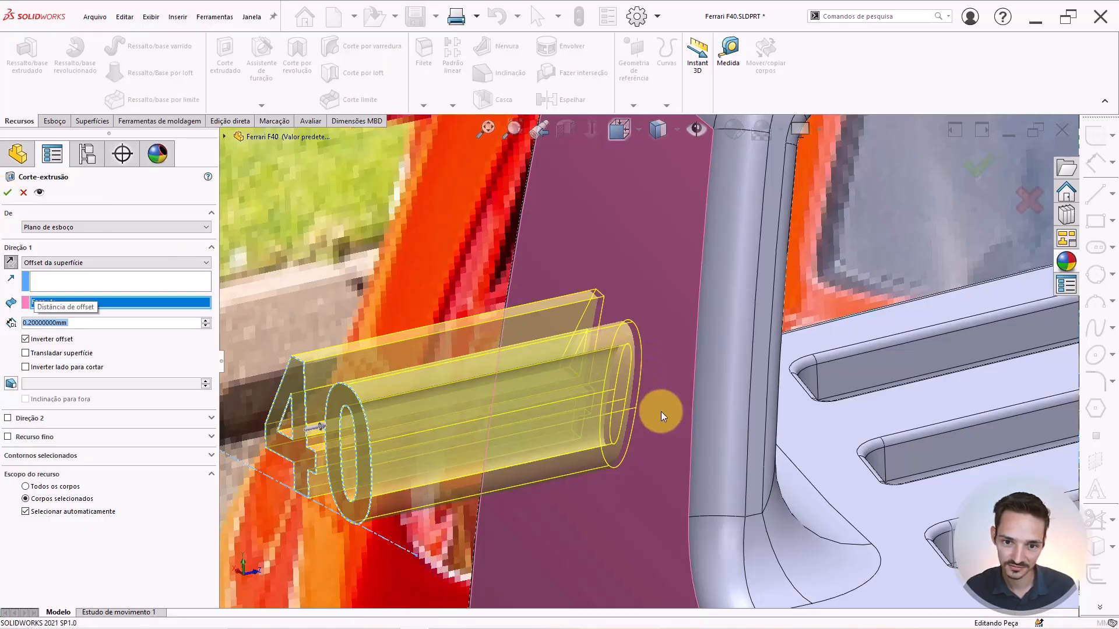
{"action": "key", "text": "Return"}
{"action": "key", "text": "Escape"}
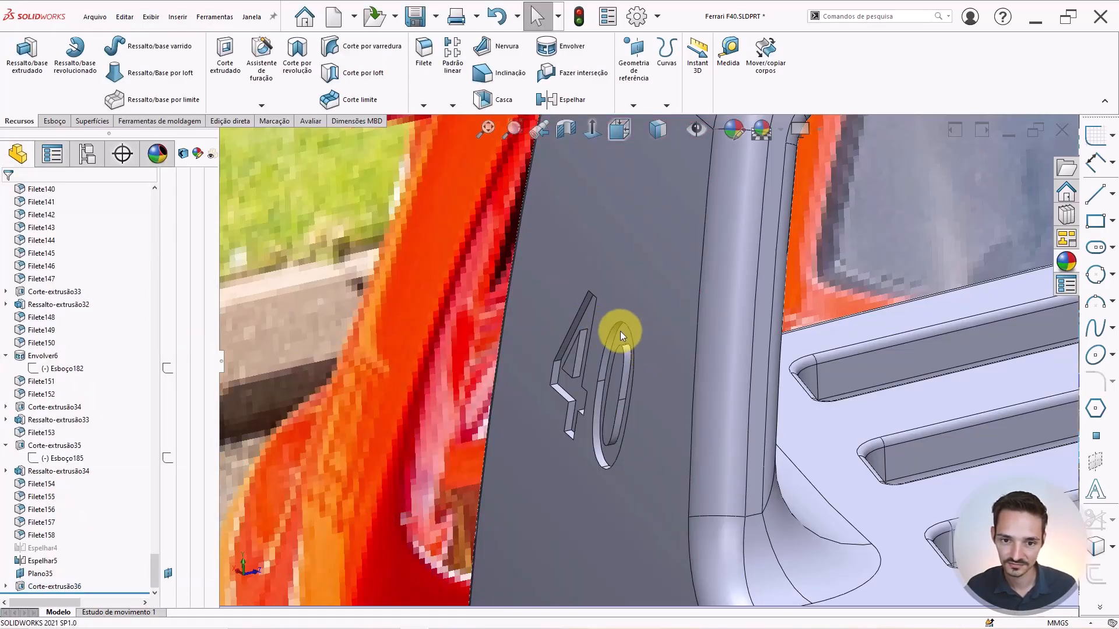
{"action": "scroll", "coordinate": [621, 337], "scroll_direction": "up", "scroll_amount": 6}
Start a new sketch on Plano35, viewed from the side with the 40.
{"action": "middle_click_drag", "start_coordinate": [619, 336], "coordinate": [642, 306]}
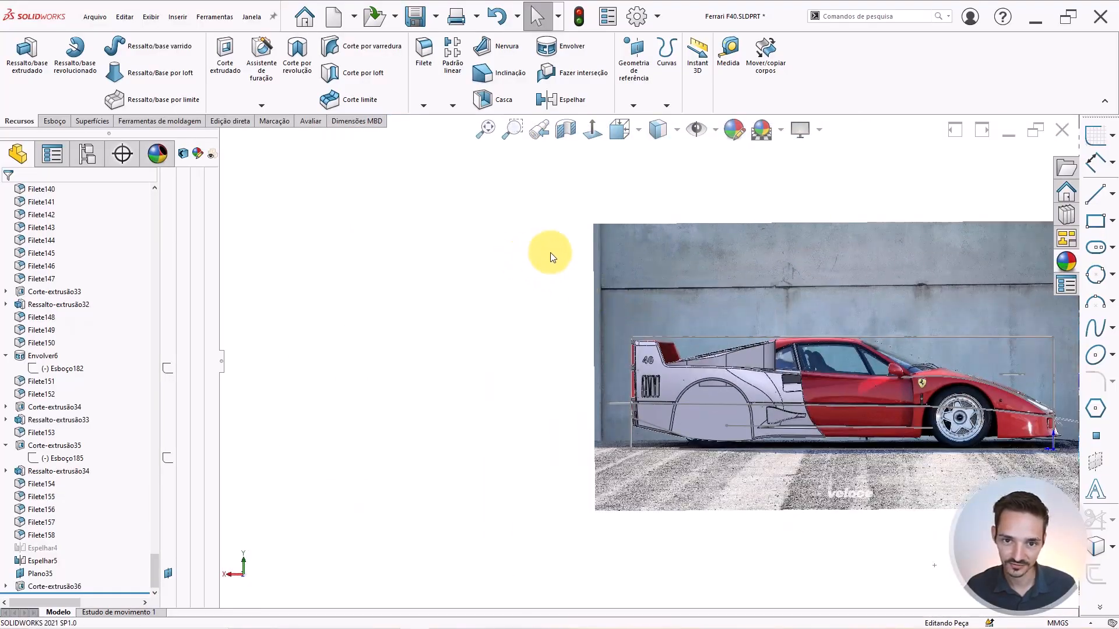
{"action": "left_click", "coordinate": [32, 574]}
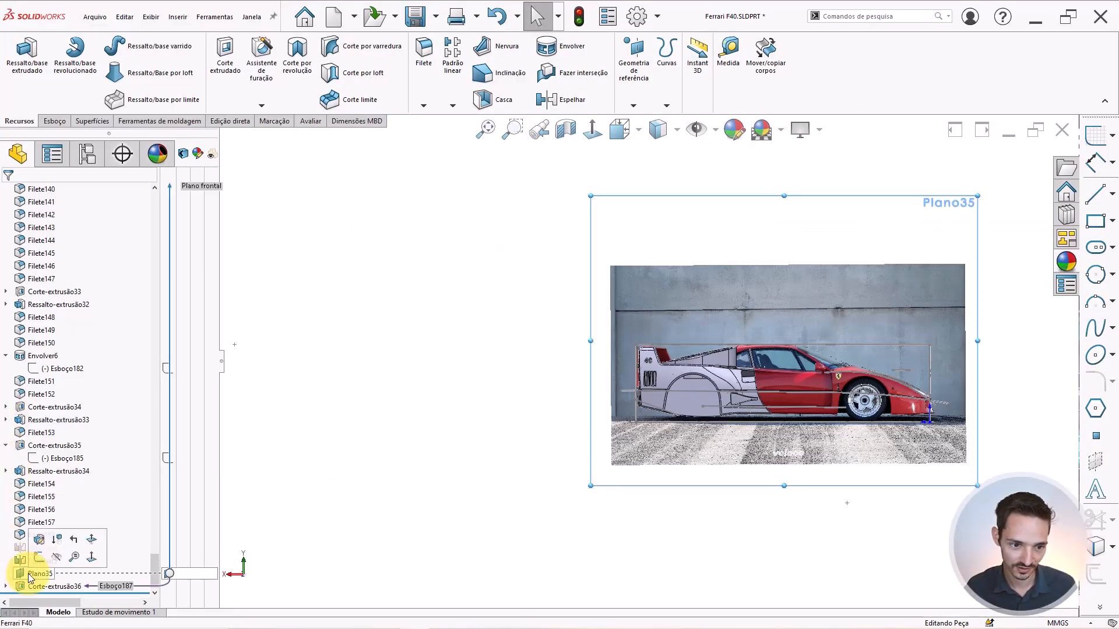
{"action": "left_click", "coordinate": [37, 560]}
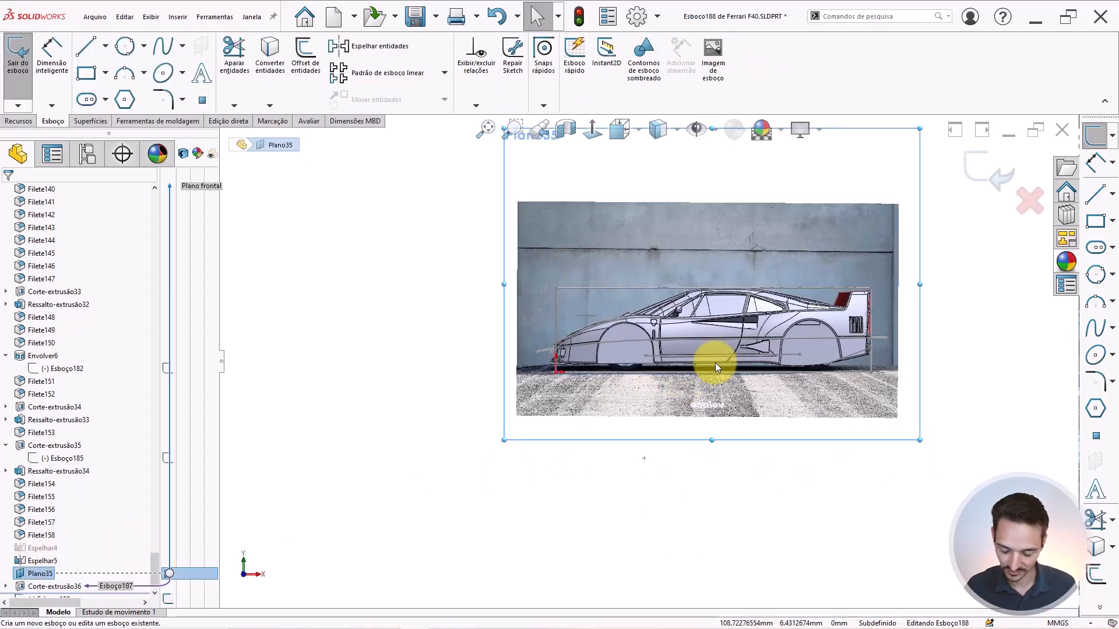
{"action": "key", "text": "ctrl+8"}
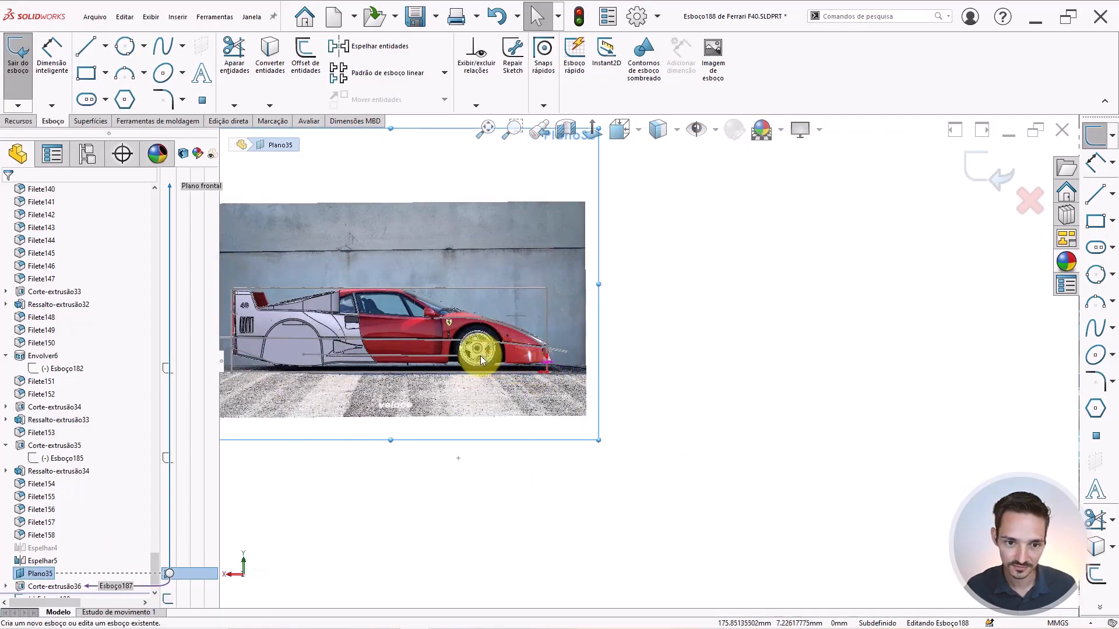
{"action": "scroll", "coordinate": [447, 349], "scroll_direction": "up", "scroll_amount": 1}
{"action": "scroll", "coordinate": [448, 348], "scroll_direction": "down", "scroll_amount": 1}
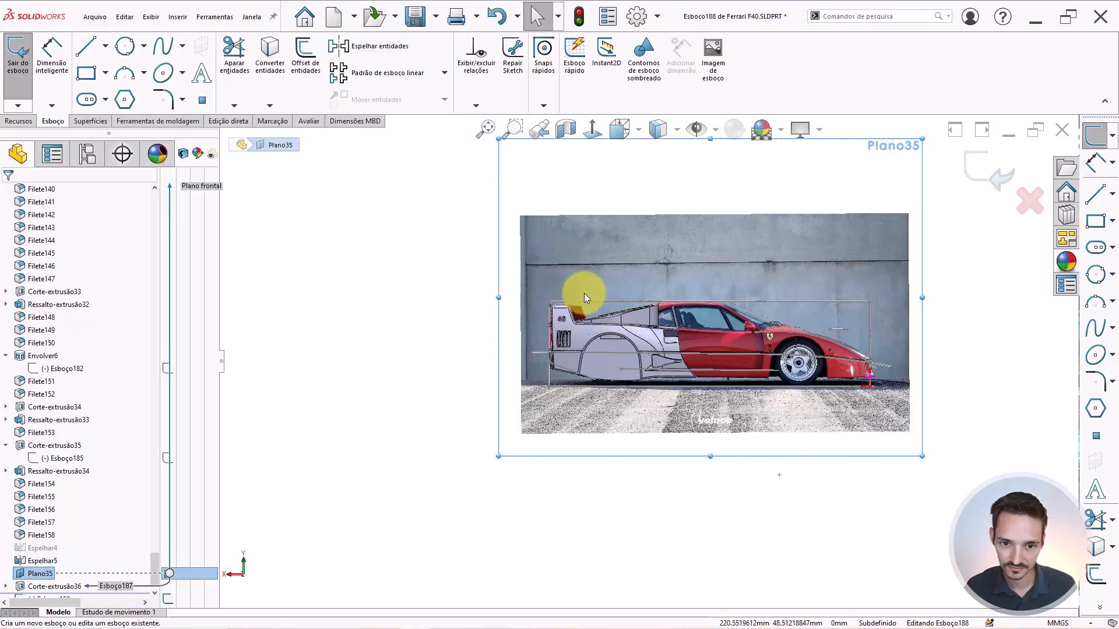
{"action": "scroll", "coordinate": [584, 293], "scroll_direction": "down", "scroll_amount": 6}
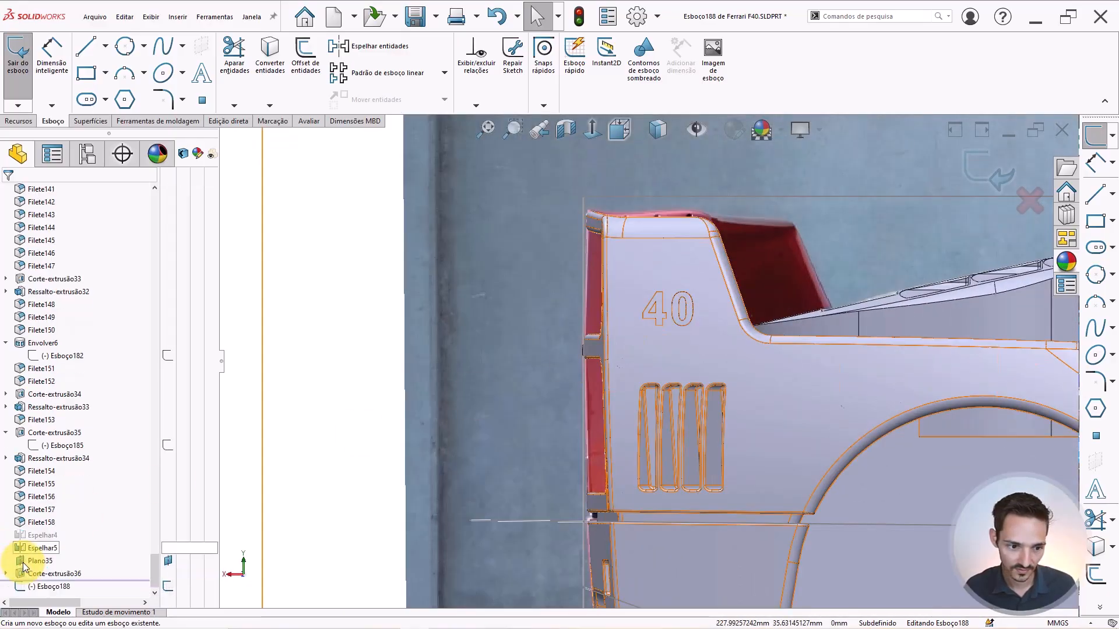
Show the 40 cut's sketch Esboço187 as a reference.
{"action": "left_click", "coordinate": [6, 587]}
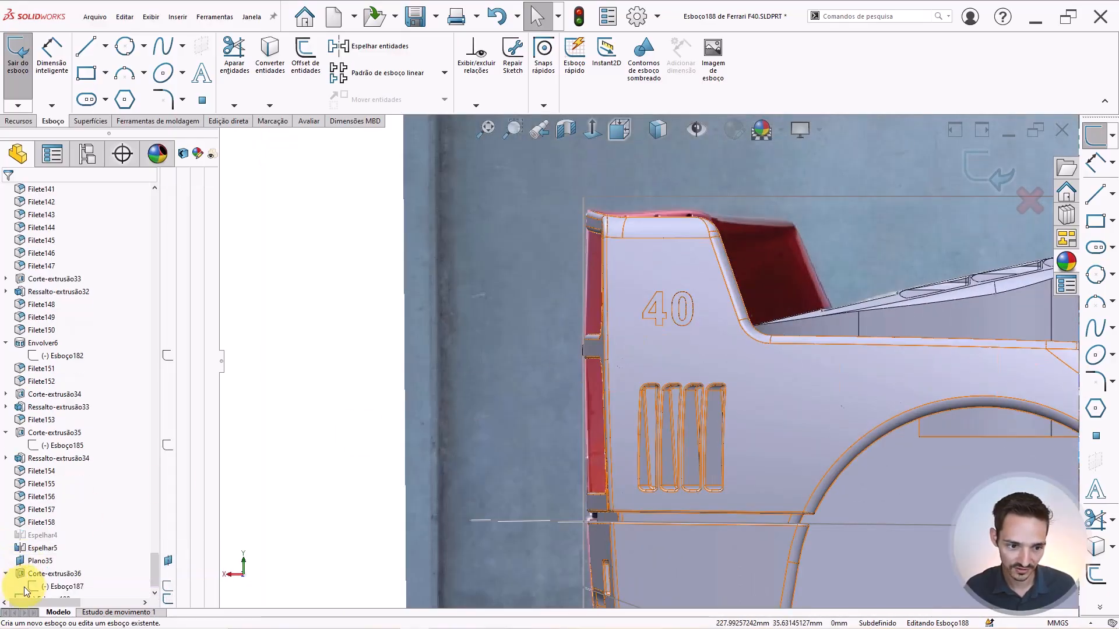
{"action": "left_click", "coordinate": [59, 587]}
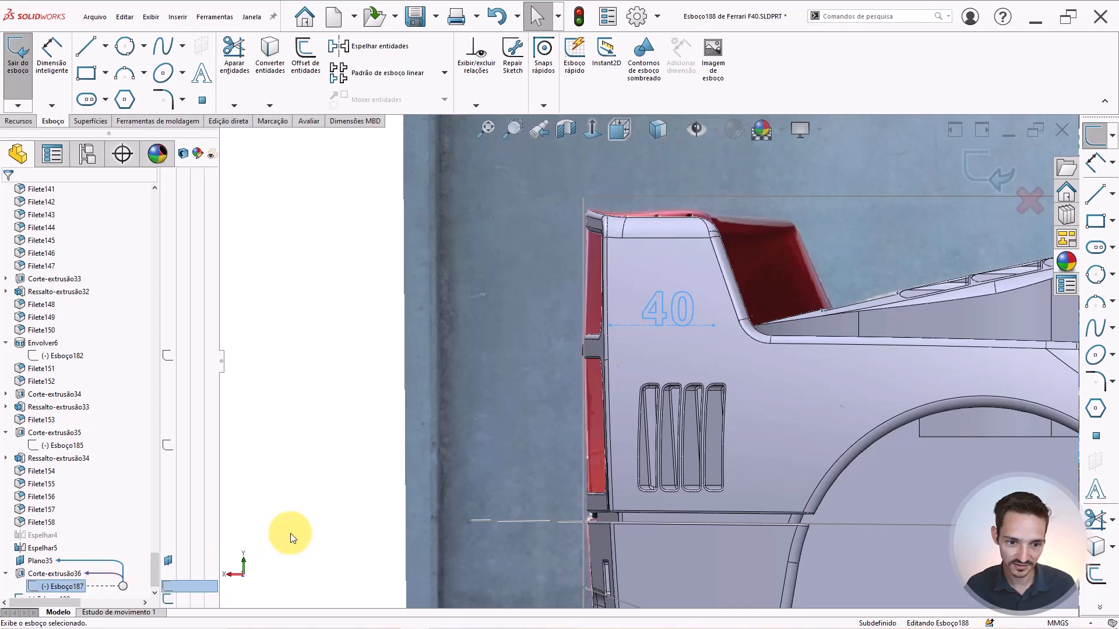
{"action": "scroll", "coordinate": [654, 318], "scroll_direction": "down", "scroll_amount": 5}
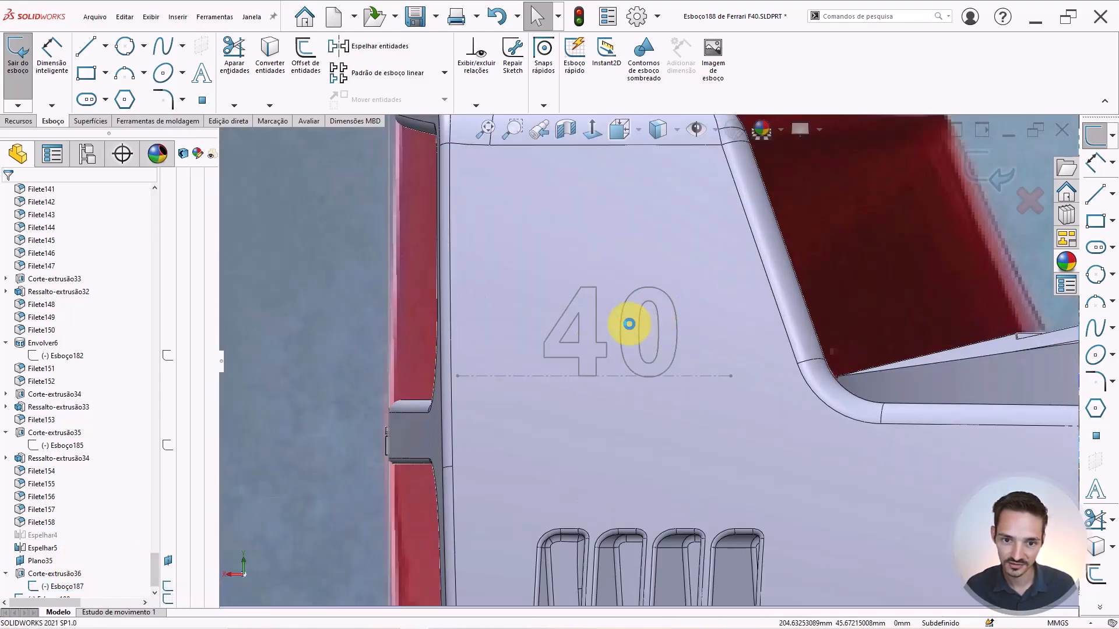
{"action": "scroll", "coordinate": [335, 318], "scroll_direction": "up", "scroll_amount": 3}
{"action": "scroll", "coordinate": [335, 319], "scroll_direction": "up", "scroll_amount": 4}
Draw a 6.35 mm construction line along the base of the 40, extending left.
{"action": "right_click_drag", "start_coordinate": [326, 361], "coordinate": [373, 360]}
{"action": "scroll", "coordinate": [635, 355], "scroll_direction": "down", "scroll_amount": 8}
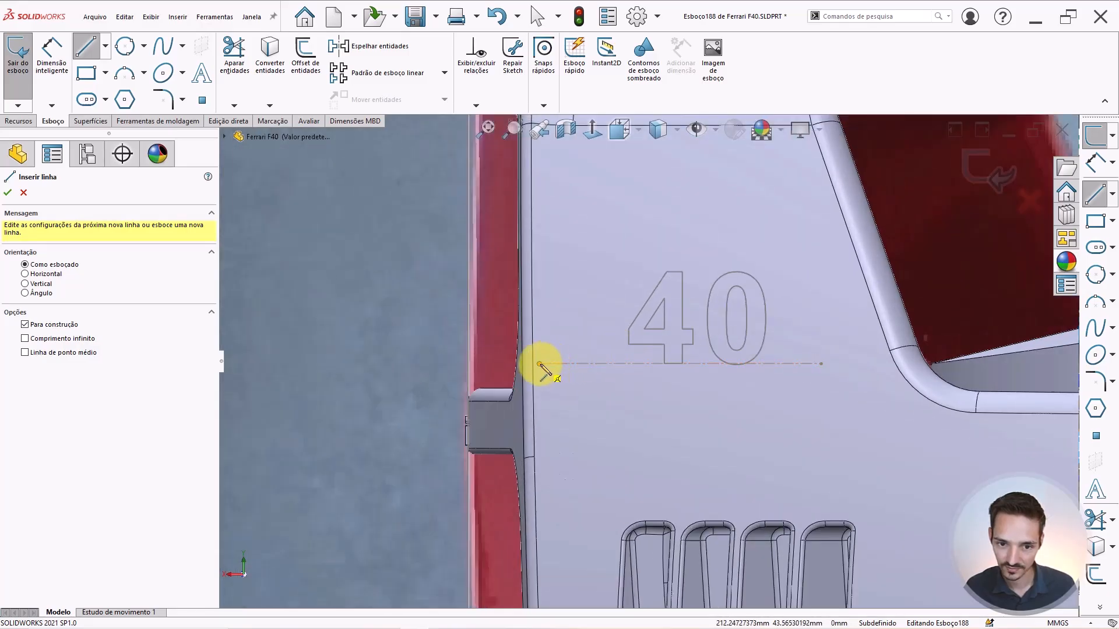
{"action": "left_click_drag", "start_coordinate": [539, 364], "coordinate": [706, 364]}
{"action": "key", "text": "Escape"}
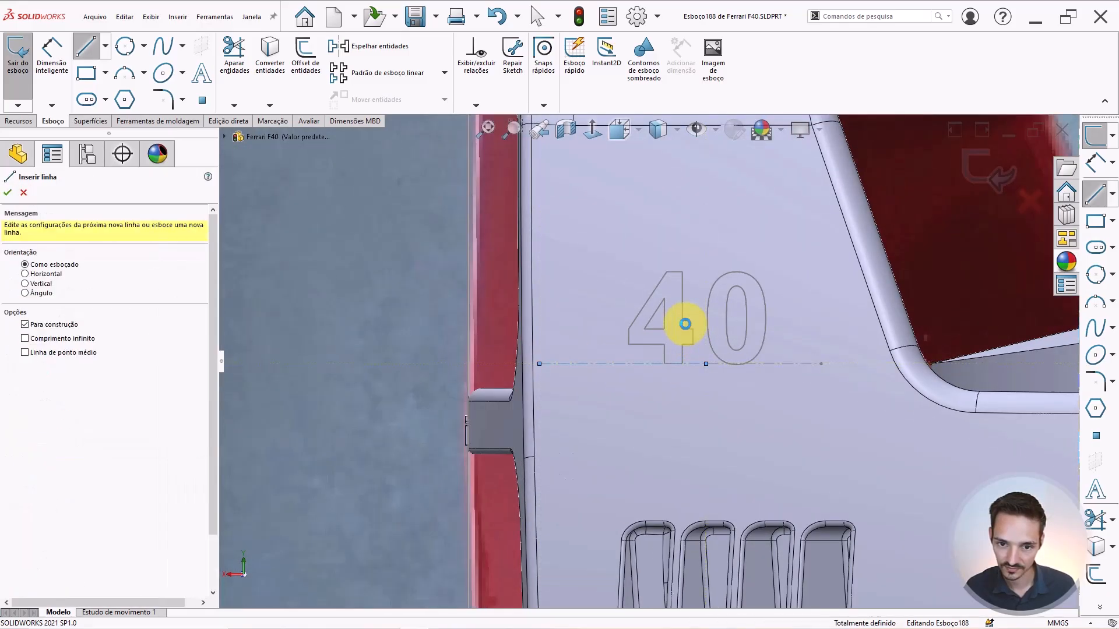
{"action": "key", "text": "Escape"}
{"action": "scroll", "coordinate": [694, 346], "scroll_direction": "down", "scroll_amount": 3}
{"action": "left_click", "coordinate": [579, 398]}
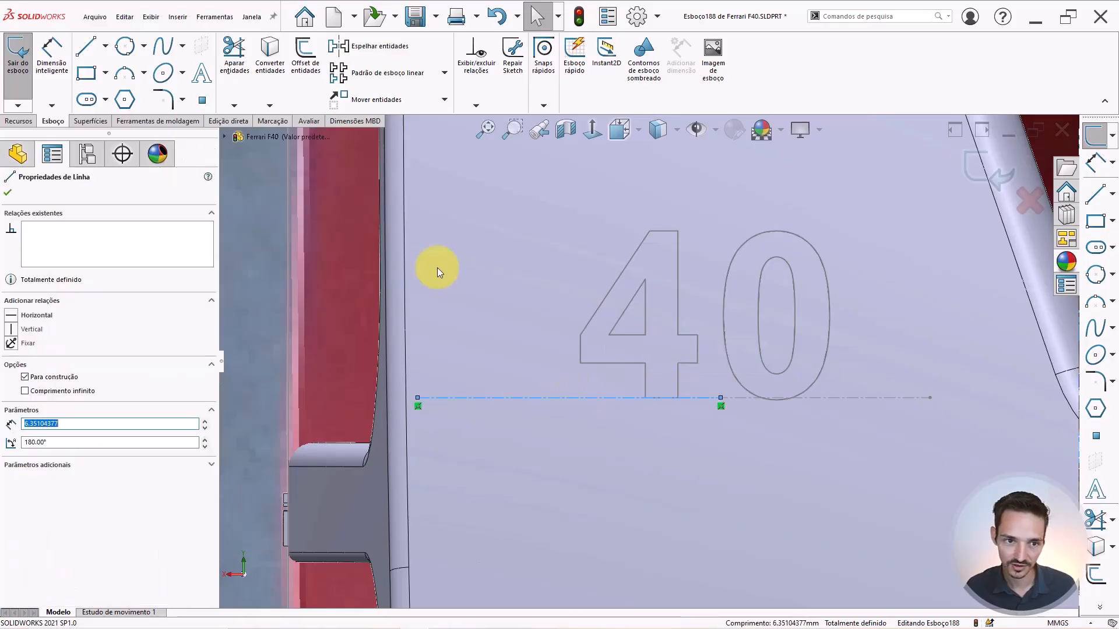
Add bold sketch text 'F' on the construction line, height 4, in Century Gothic.
{"action": "left_click", "coordinate": [204, 77]}
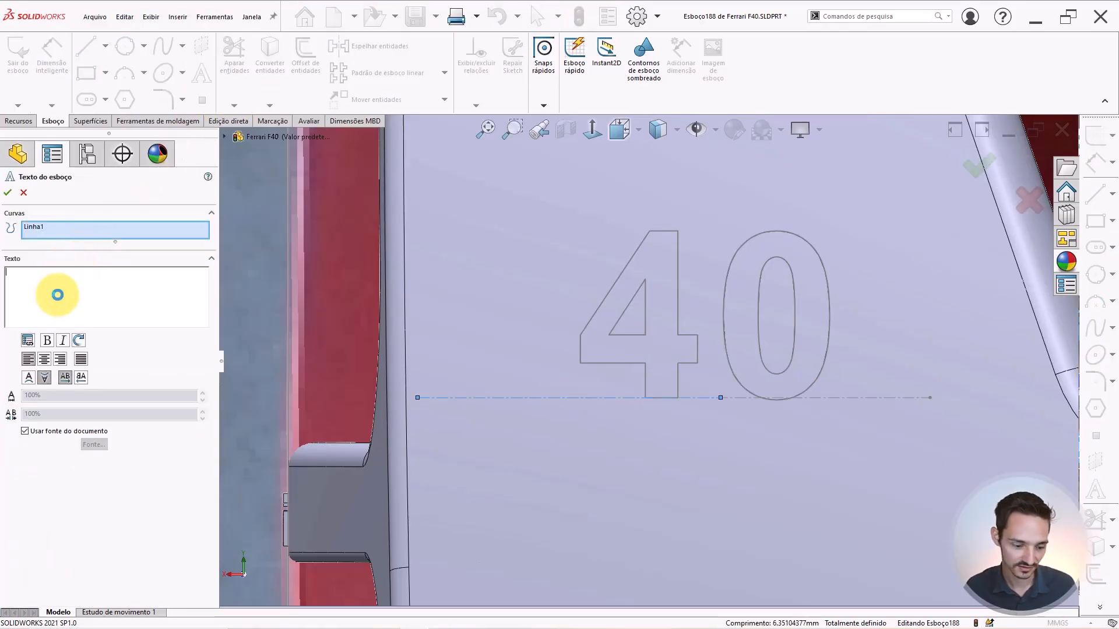
{"action": "type", "text": "F"}
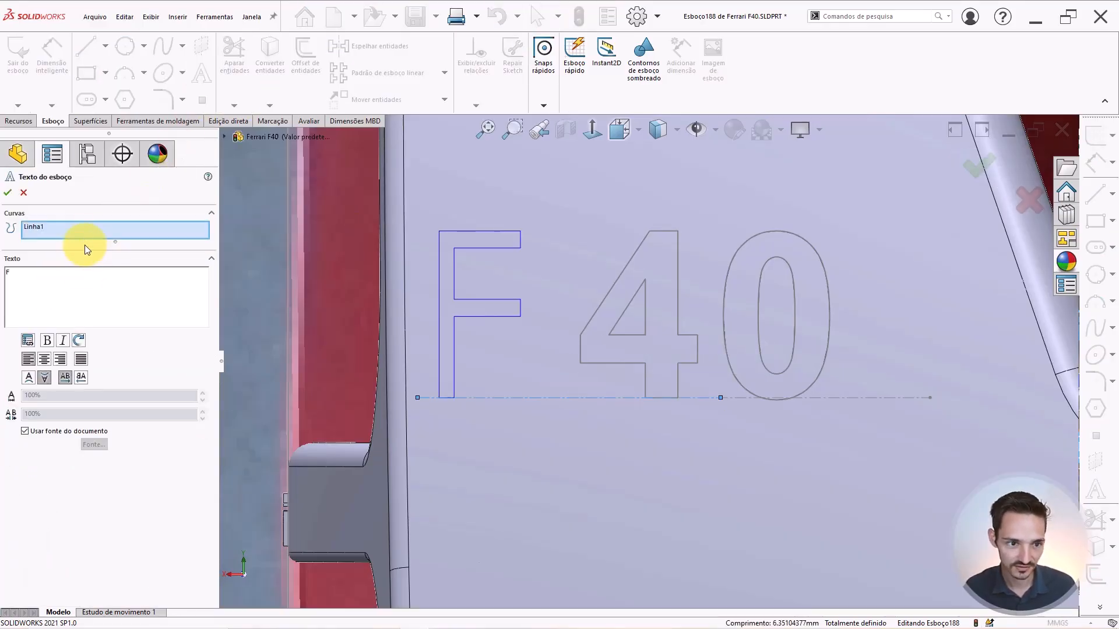
{"action": "left_click", "coordinate": [47, 340]}
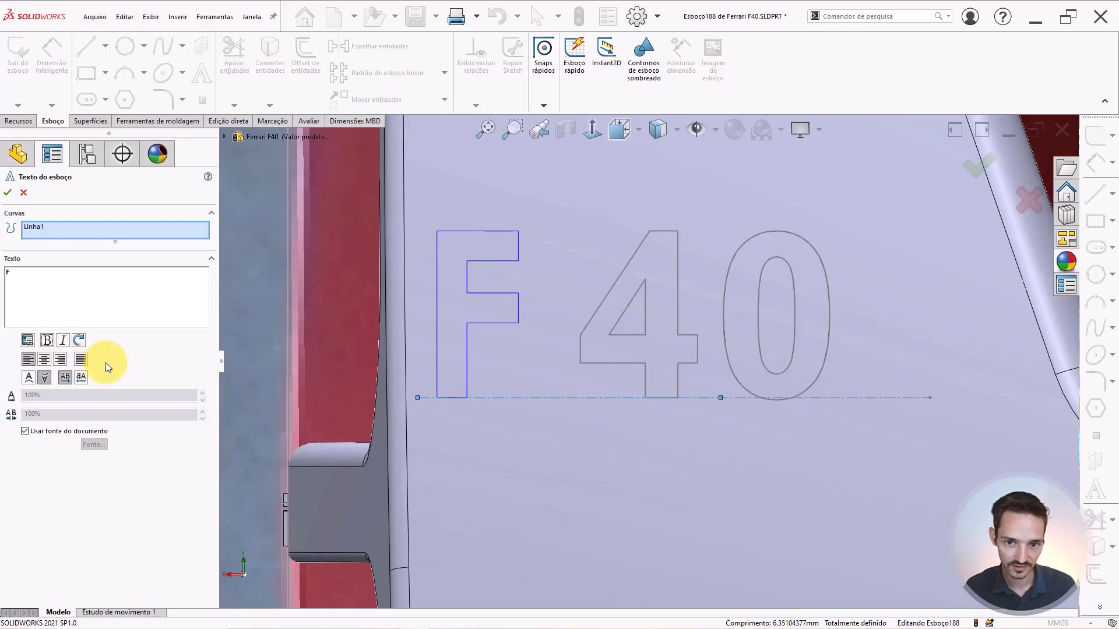
{"action": "left_click", "coordinate": [89, 431]}
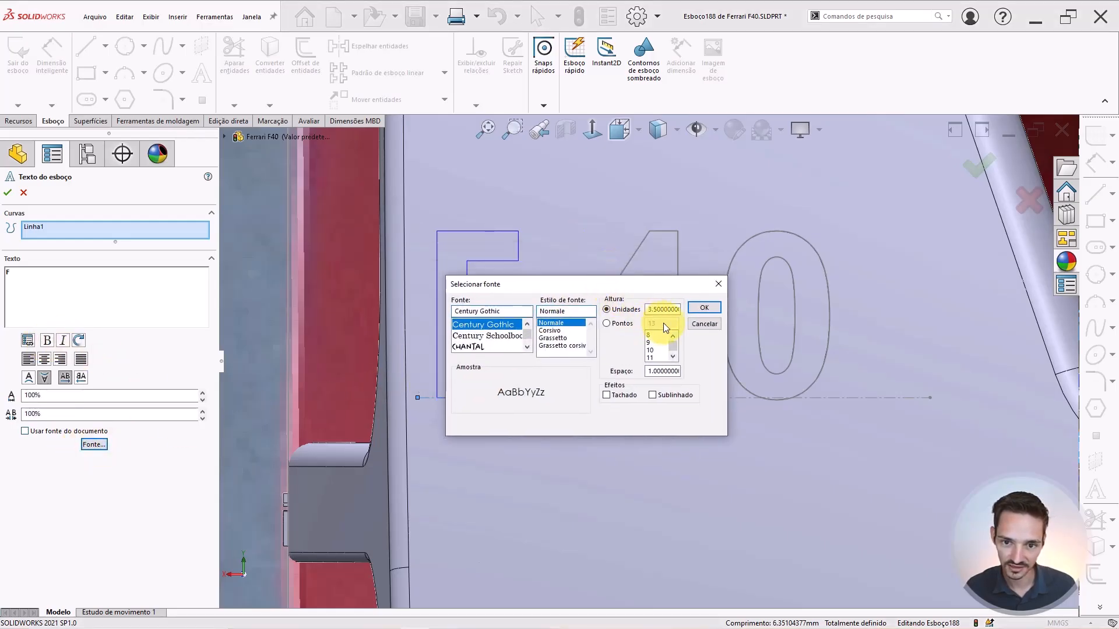
{"action": "key", "text": "BackSpace"}
{"action": "type", "text": "4"}
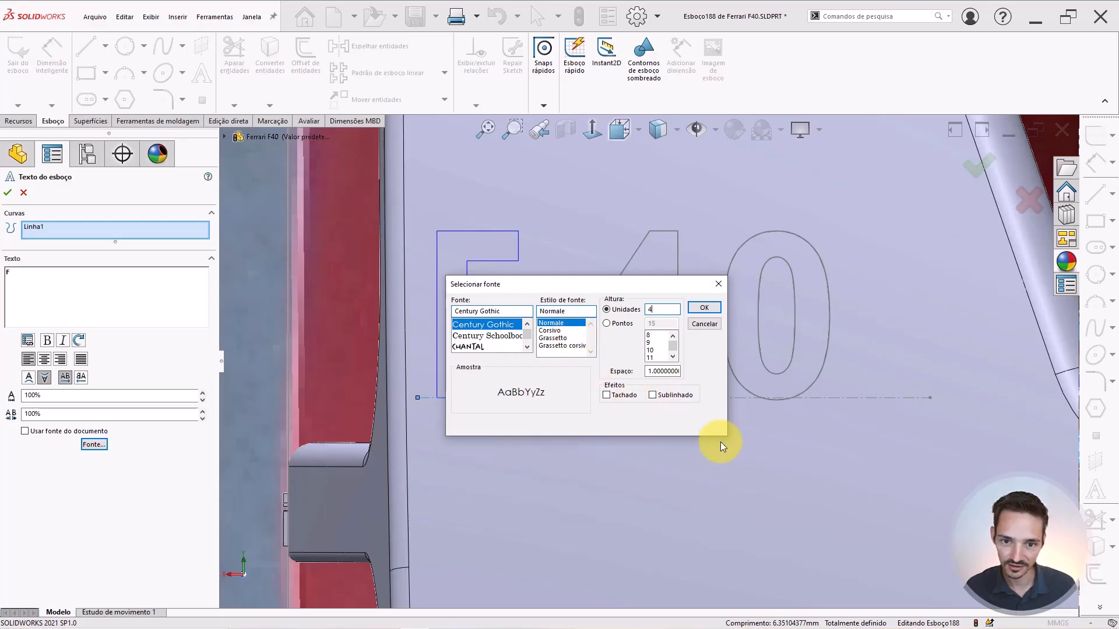
{"action": "key", "text": "Return"}
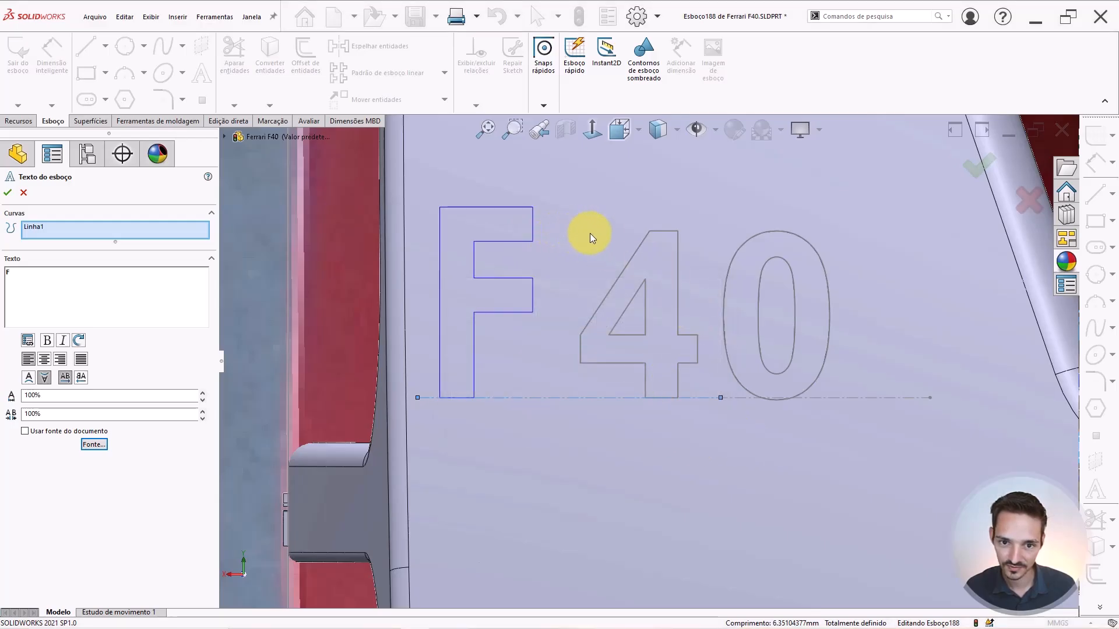
{"action": "left_click", "coordinate": [94, 444]}
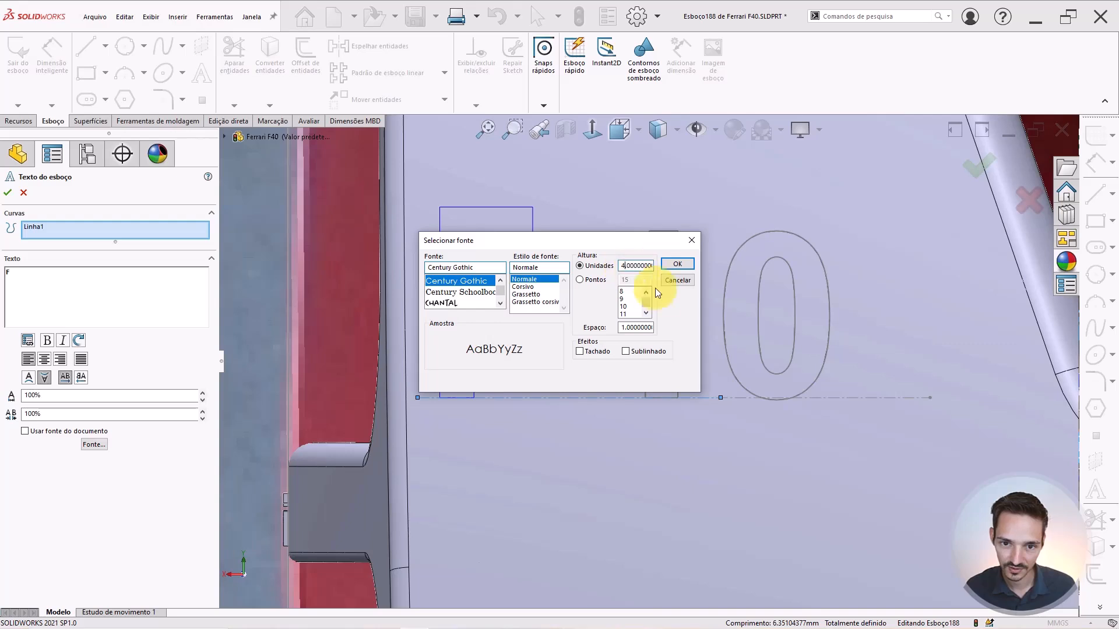
{"action": "key", "text": "Return"}
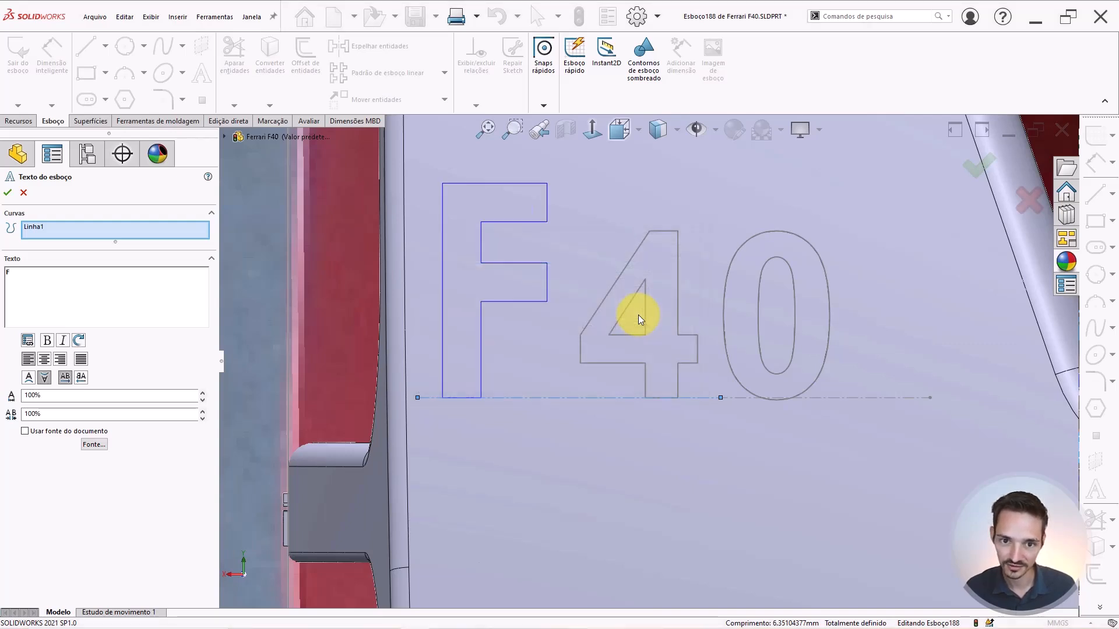
Check the text in another display style, return to shaded-with-edges, and accept it.
{"action": "scroll", "coordinate": [877, 215], "scroll_direction": "up", "scroll_amount": 1}
{"action": "scroll", "coordinate": [880, 215], "scroll_direction": "down", "scroll_amount": 1}
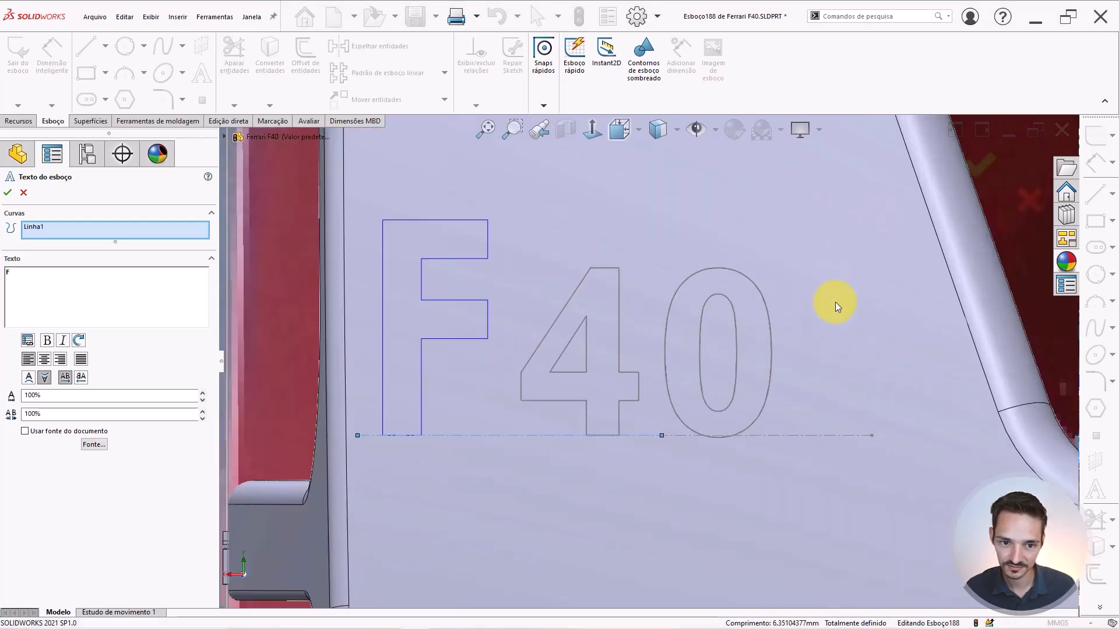
{"action": "left_click", "coordinate": [669, 128]}
{"action": "left_click", "coordinate": [656, 270]}
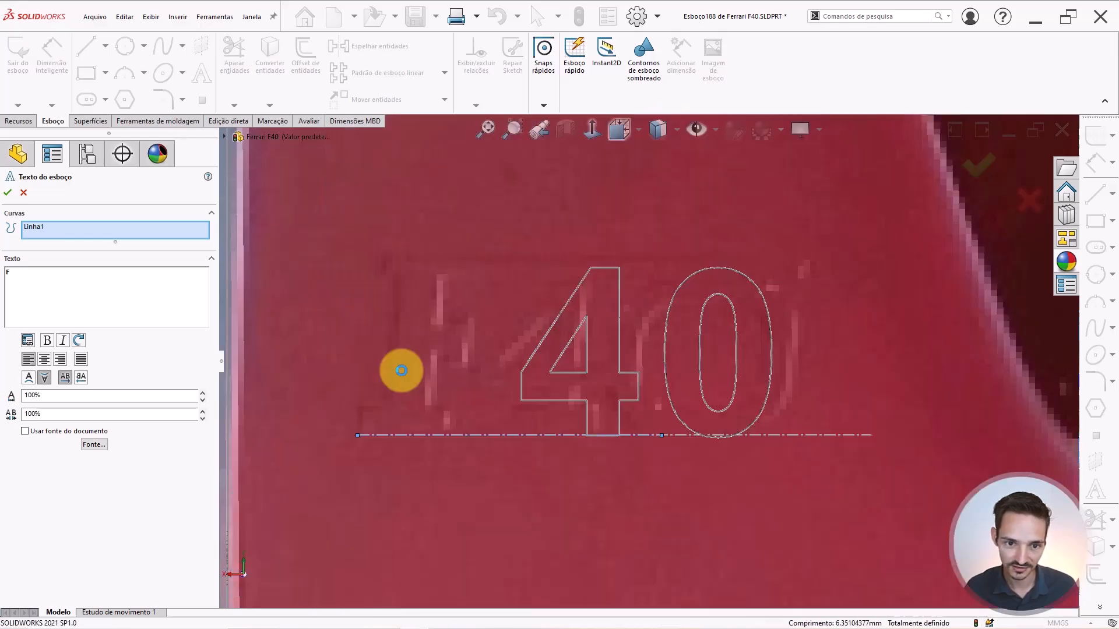
{"action": "scroll", "coordinate": [434, 352], "scroll_direction": "up", "scroll_amount": 1}
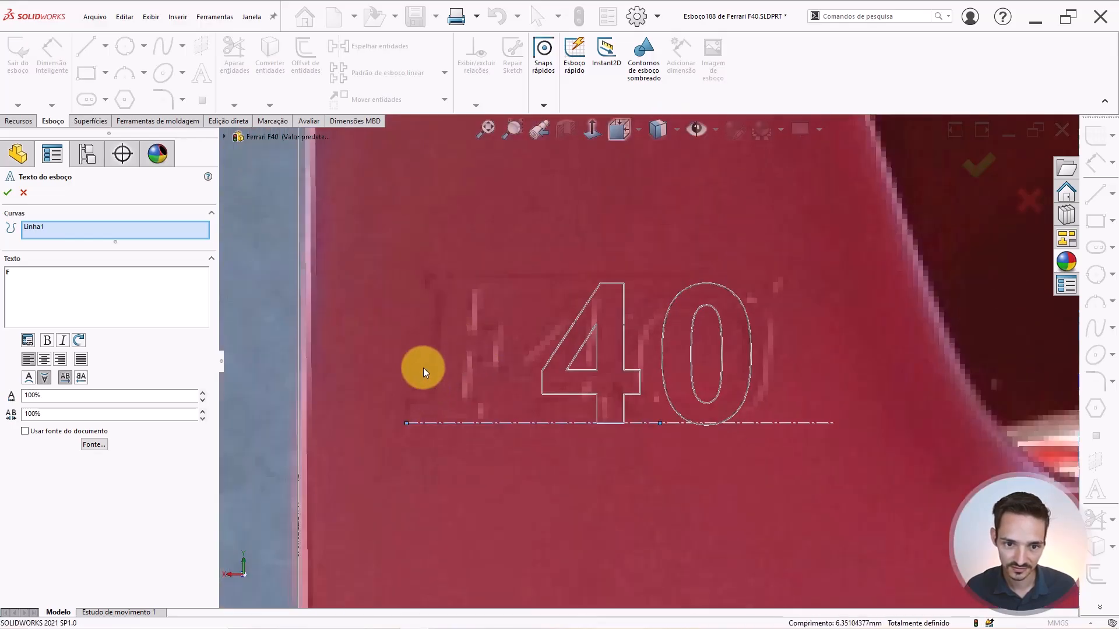
{"action": "left_click", "coordinate": [657, 129]}
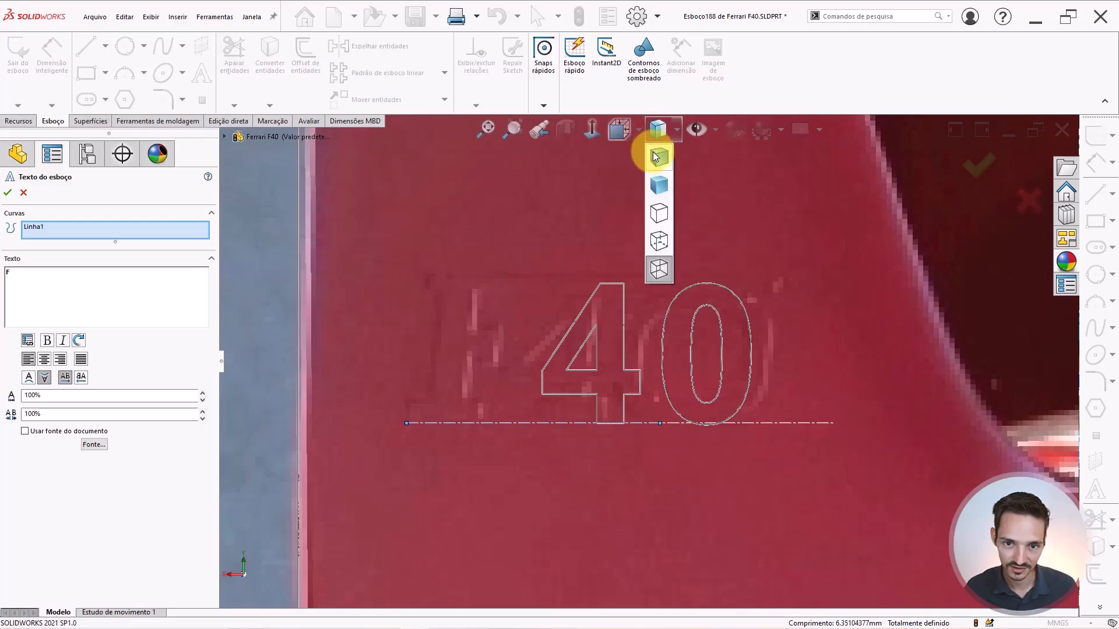
{"action": "left_click", "coordinate": [655, 155]}
{"action": "scroll", "coordinate": [536, 325], "scroll_direction": "up", "scroll_amount": 2}
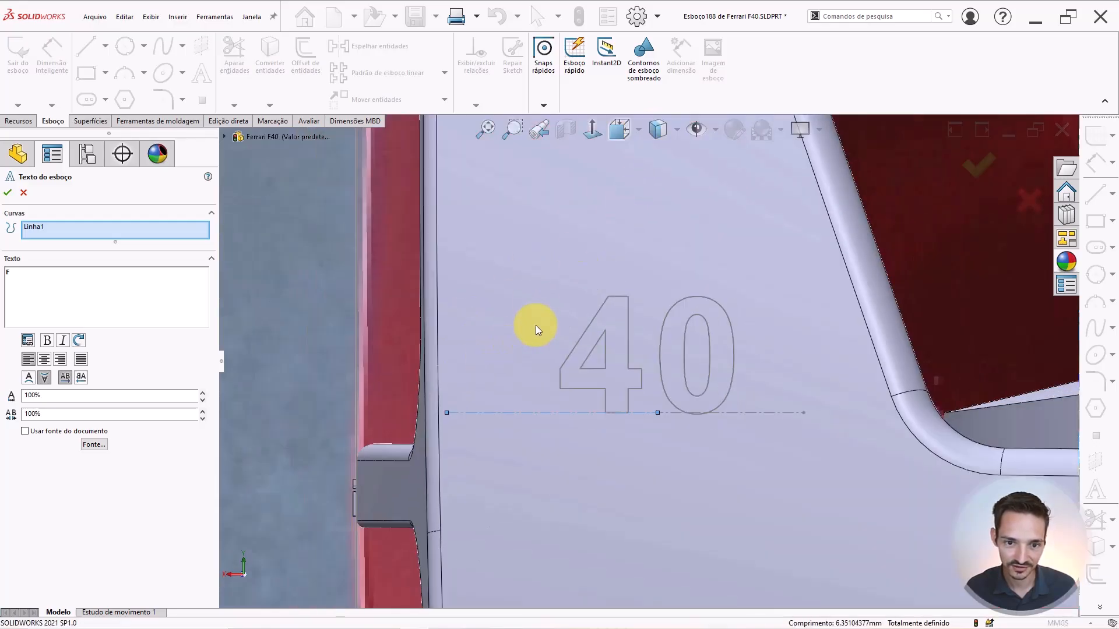
{"action": "scroll", "coordinate": [536, 324], "scroll_direction": "down", "scroll_amount": 2}
{"action": "left_click", "coordinate": [8, 193]}
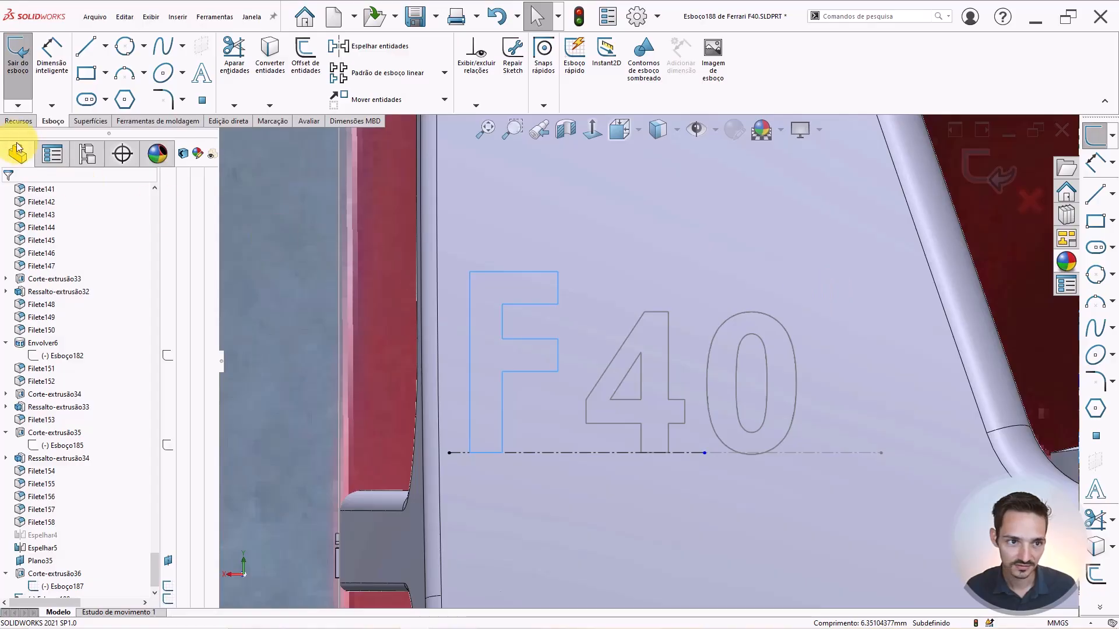
Start an extruded cut from the F40 sketch text.
{"action": "left_click", "coordinate": [19, 121]}
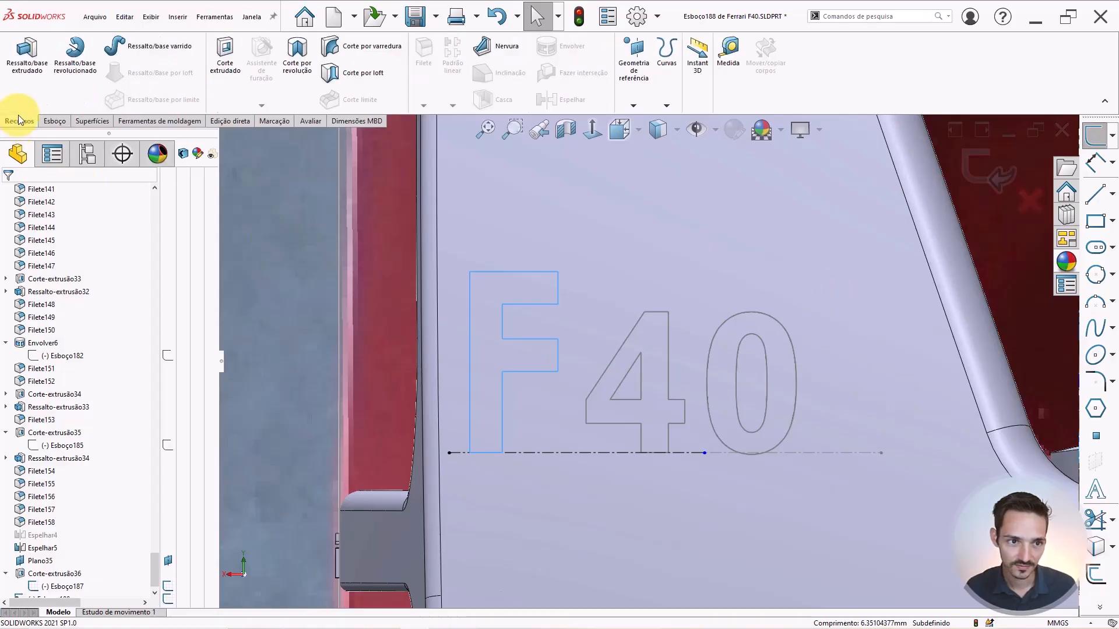
{"action": "left_click", "coordinate": [226, 68]}
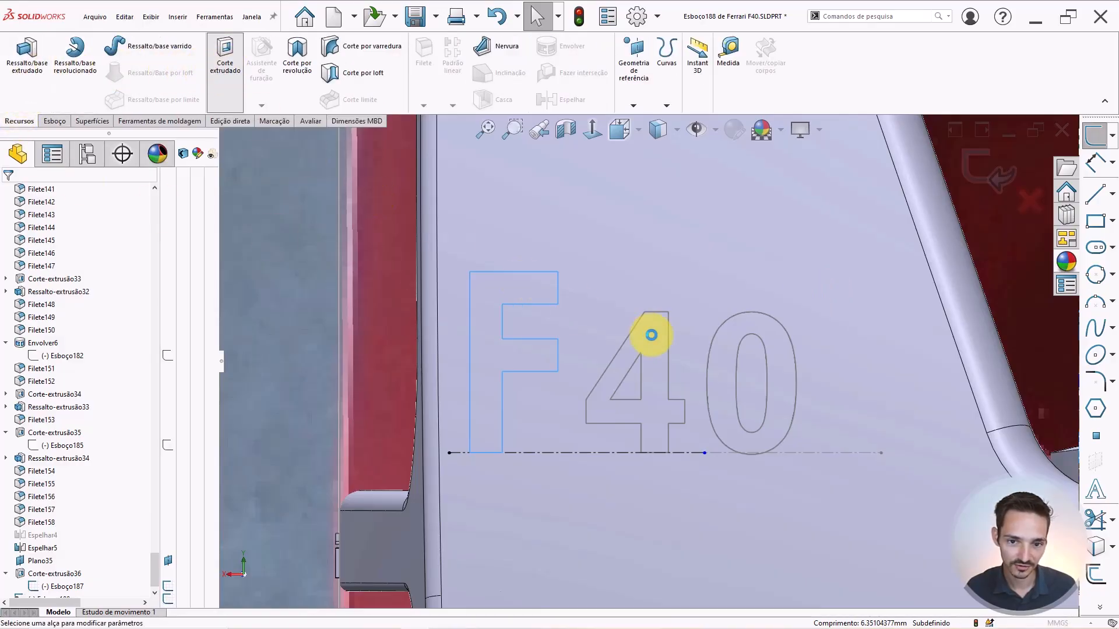
{"action": "scroll", "coordinate": [652, 335], "scroll_direction": "up", "scroll_amount": 5}
{"action": "left_click", "coordinate": [73, 288]}
{"action": "scroll", "coordinate": [74, 290], "scroll_direction": "up", "scroll_amount": 2}
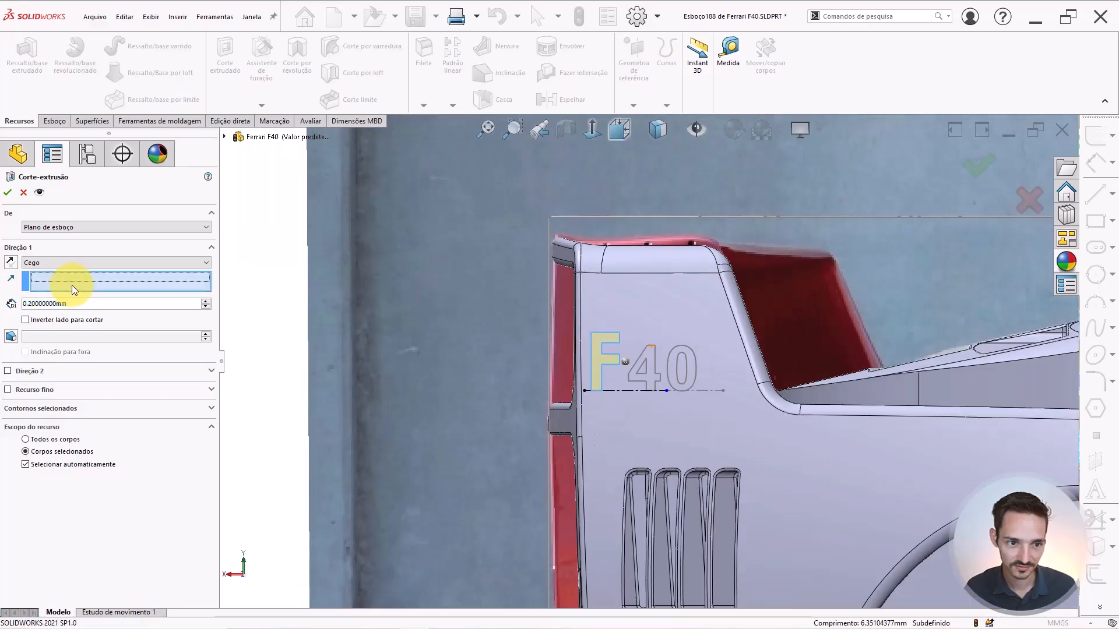
{"action": "scroll", "coordinate": [647, 364], "scroll_direction": "up", "scroll_amount": 5}
{"action": "middle_click_drag", "start_coordinate": [583, 377], "coordinate": [643, 402]}
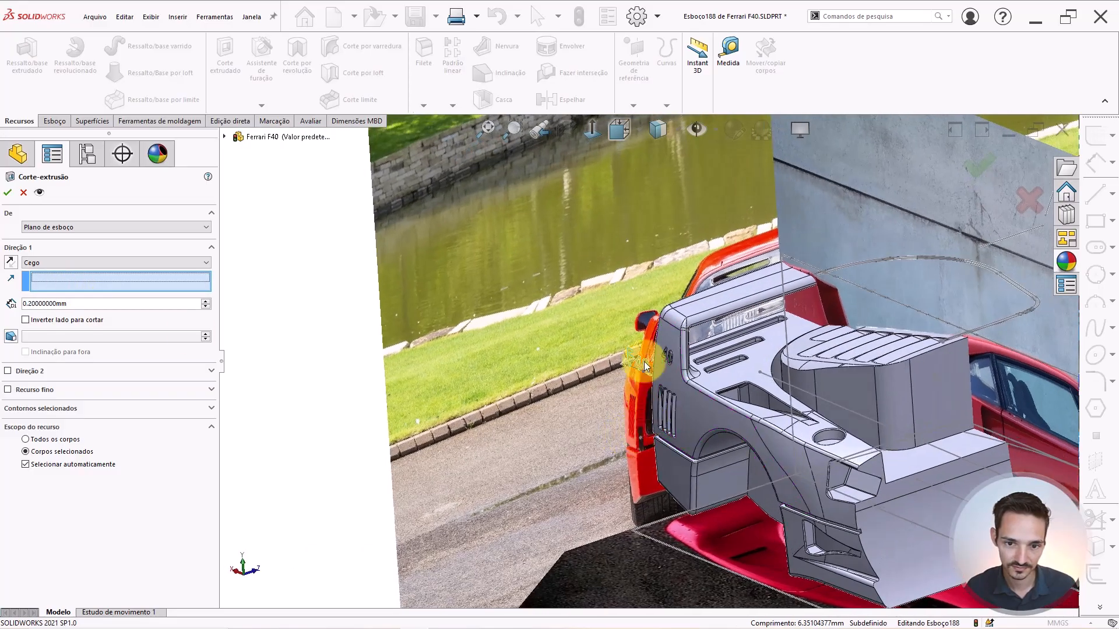
End the cut 0.2 mm from the side face, Offset da superfície with offset reversed.
{"action": "left_click", "coordinate": [33, 262]}
{"action": "left_click", "coordinate": [33, 262]}
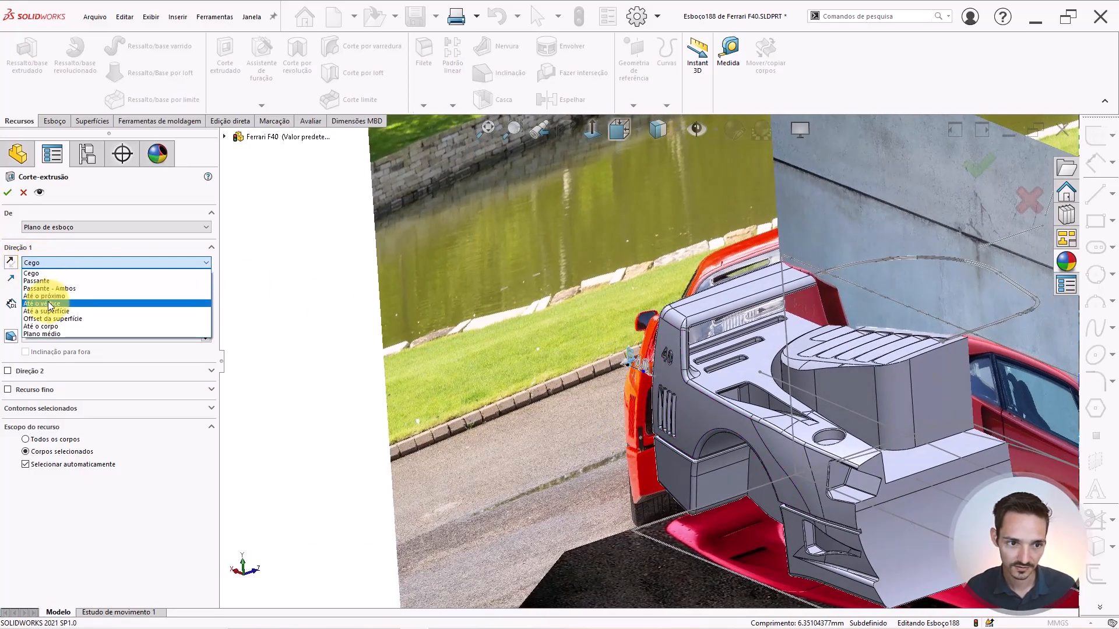
{"action": "left_click", "coordinate": [41, 319]}
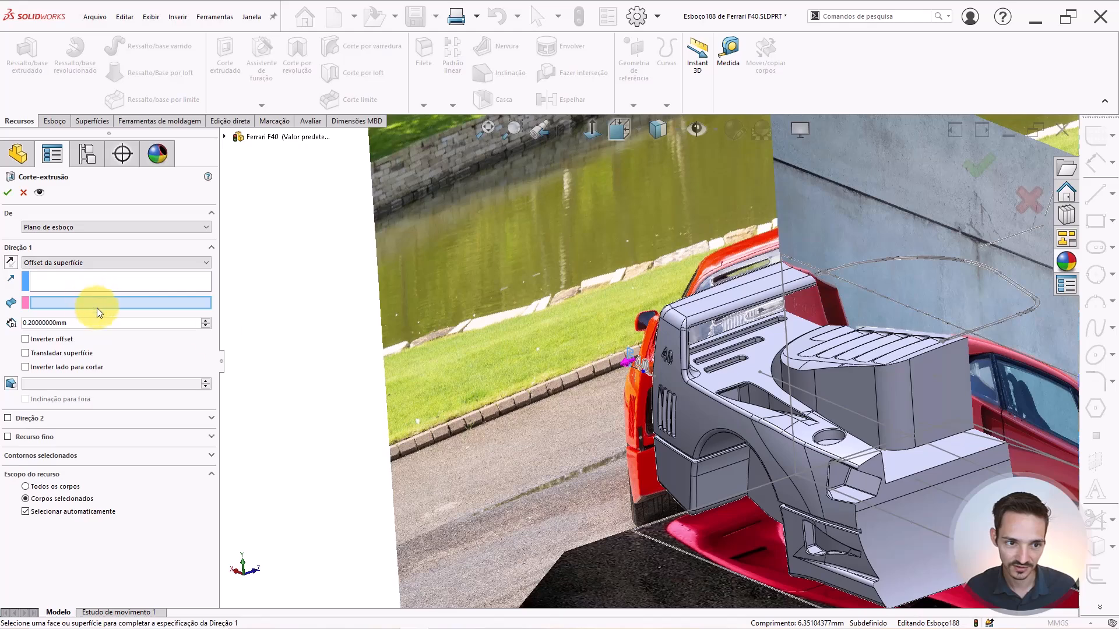
{"action": "scroll", "coordinate": [725, 390], "scroll_direction": "down", "scroll_amount": 5}
{"action": "scroll", "coordinate": [556, 331], "scroll_direction": "down", "scroll_amount": 2}
{"action": "left_click", "coordinate": [566, 336]}
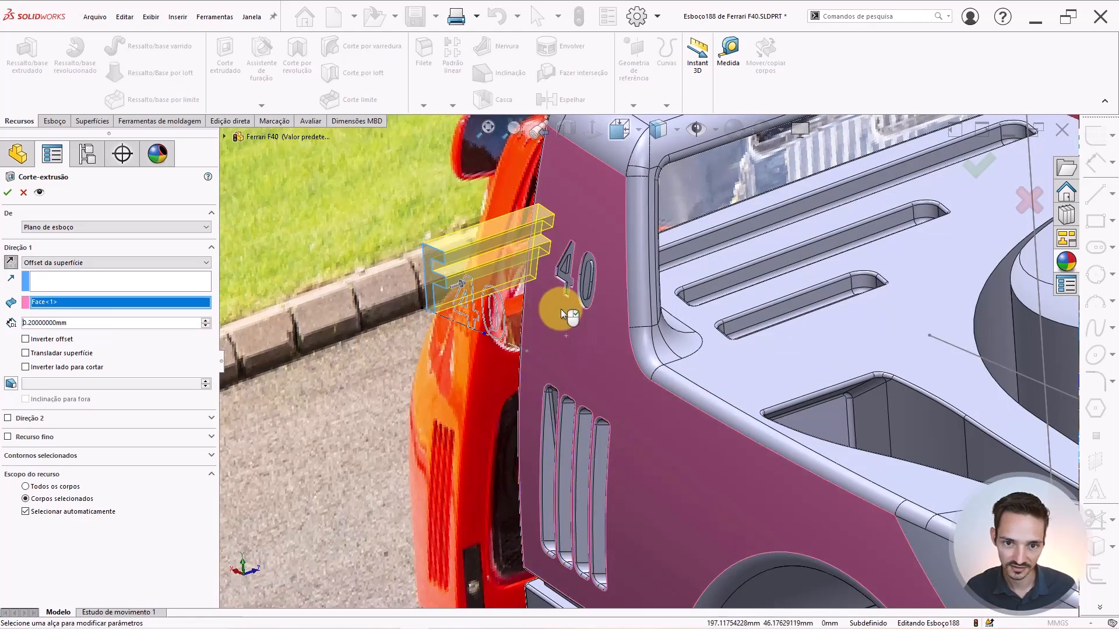
{"action": "scroll", "coordinate": [576, 243], "scroll_direction": "down", "scroll_amount": 5}
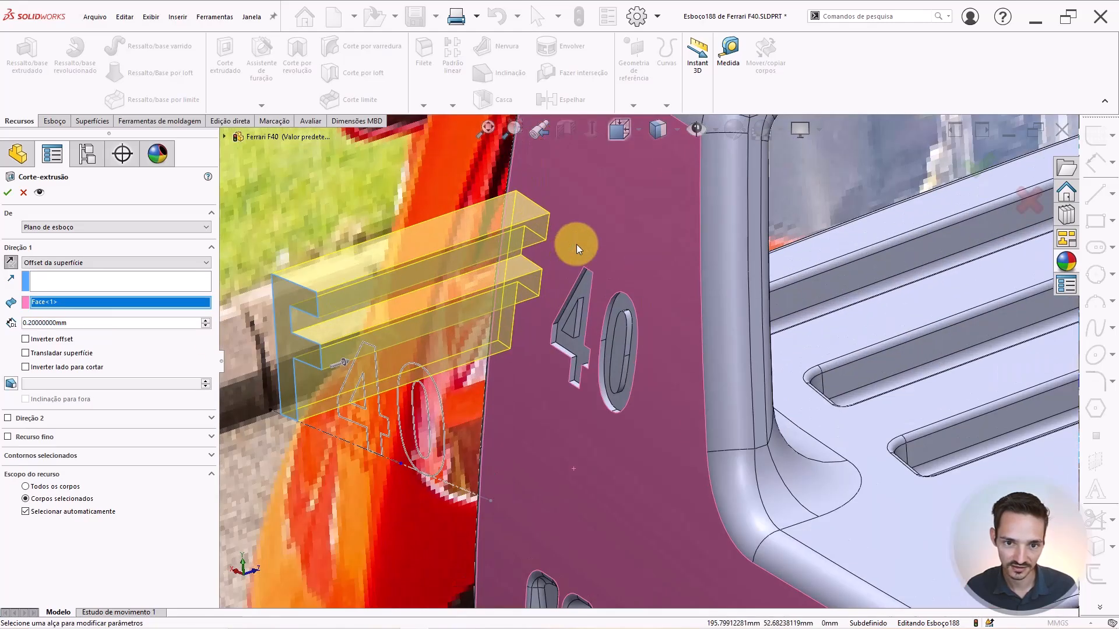
{"action": "left_click", "coordinate": [32, 341]}
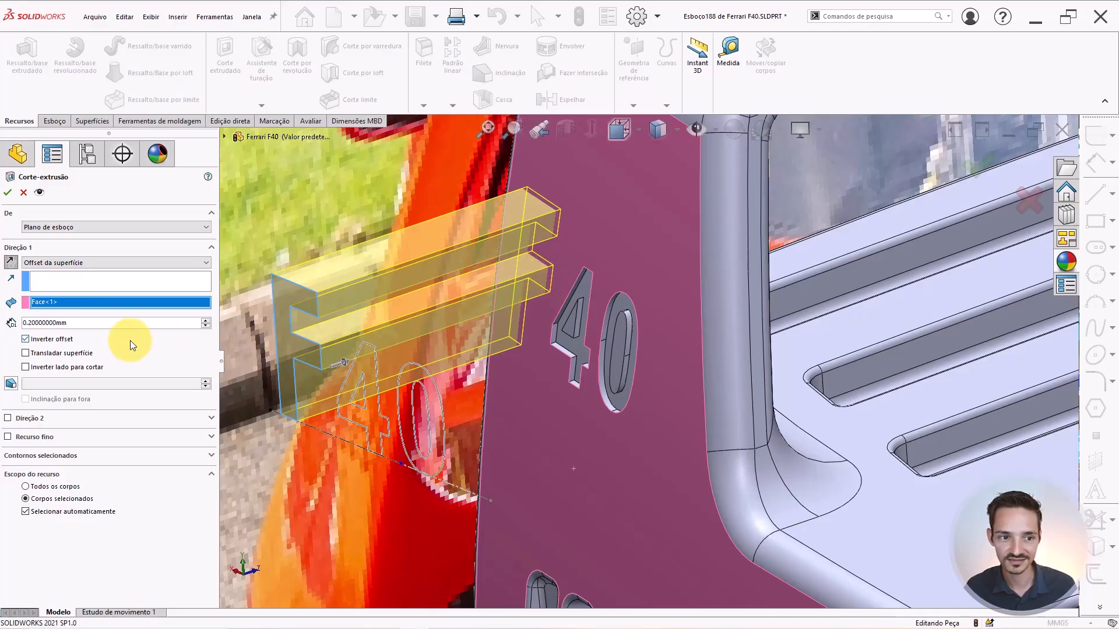
{"action": "key", "text": "Return"}
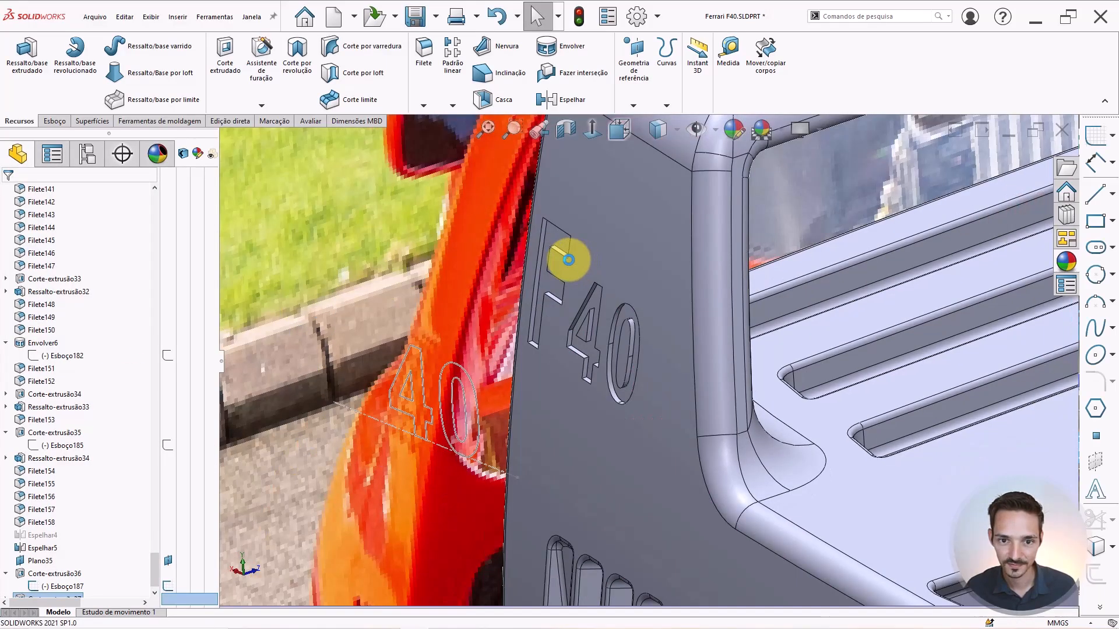
Hide the reference pictures and sketches and orbit to inspect the engraved F.
{"action": "middle_click_drag", "start_coordinate": [568, 259], "coordinate": [641, 222]}
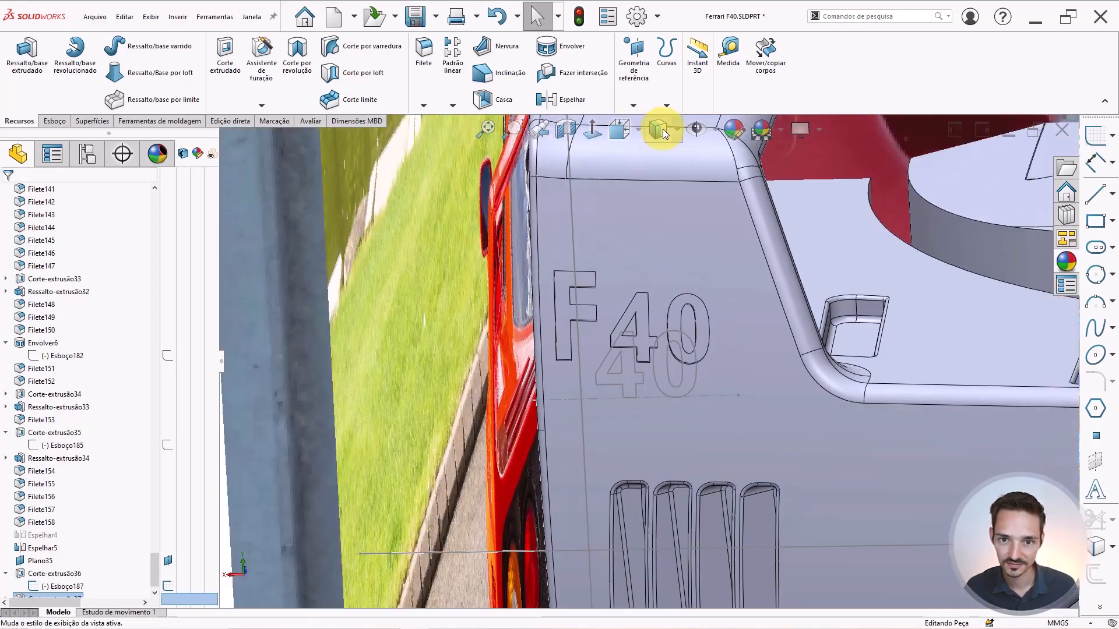
{"action": "left_click", "coordinate": [696, 130]}
{"action": "scroll", "coordinate": [615, 294], "scroll_direction": "down", "scroll_amount": 4}
{"action": "middle_click_drag", "start_coordinate": [616, 293], "coordinate": [709, 309]}
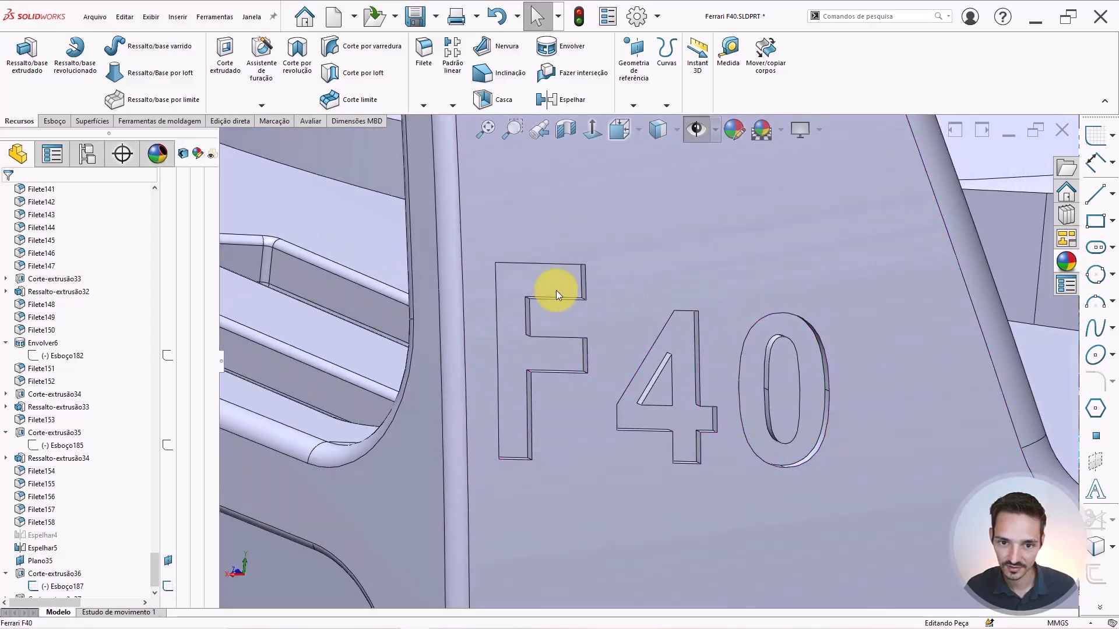
{"action": "scroll", "coordinate": [649, 263], "scroll_direction": "down", "scroll_amount": 5}
{"action": "left_click", "coordinate": [670, 260]}
{"action": "middle_click_drag", "start_coordinate": [670, 261], "coordinate": [652, 204]}
{"action": "middle_click_drag", "start_coordinate": [617, 250], "coordinate": [593, 428]}
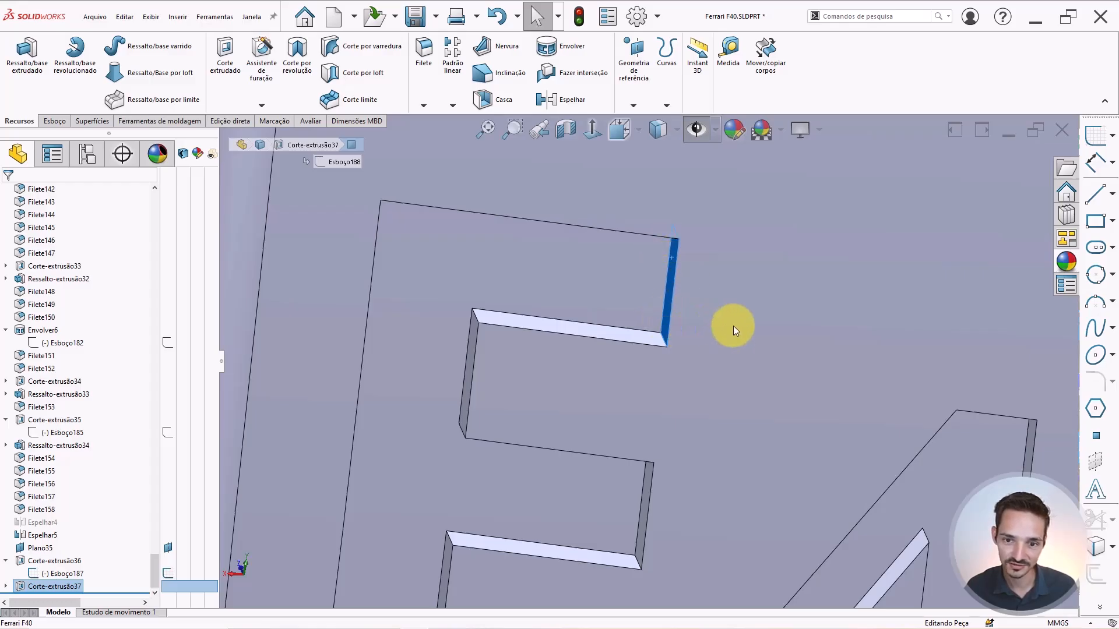
{"action": "scroll", "coordinate": [813, 328], "scroll_direction": "up", "scroll_amount": 8}
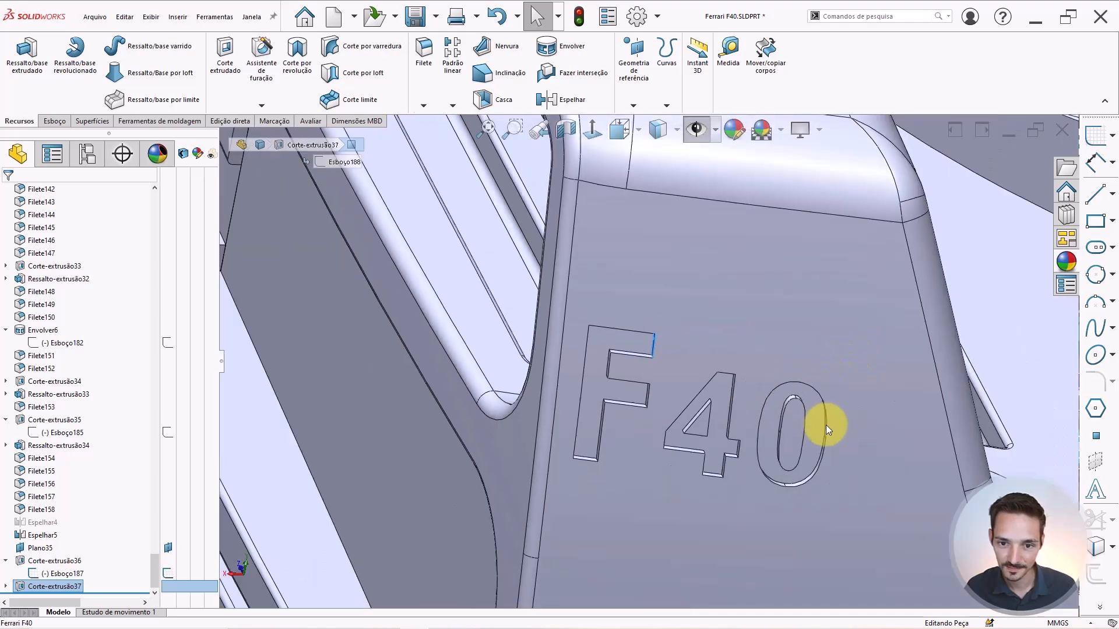
{"action": "scroll", "coordinate": [826, 425], "scroll_direction": "down", "scroll_amount": 2}
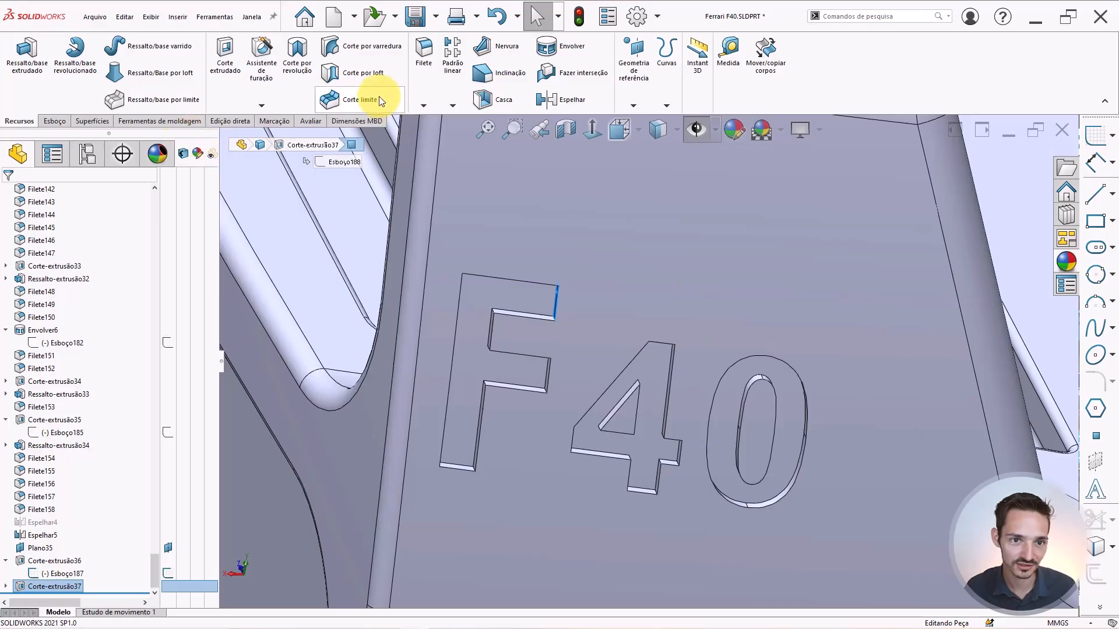
Move the F's top-bar end face 5 mm with Mover face, direction reversed.
{"action": "left_click", "coordinate": [223, 120]}
{"action": "left_click", "coordinate": [36, 82]}
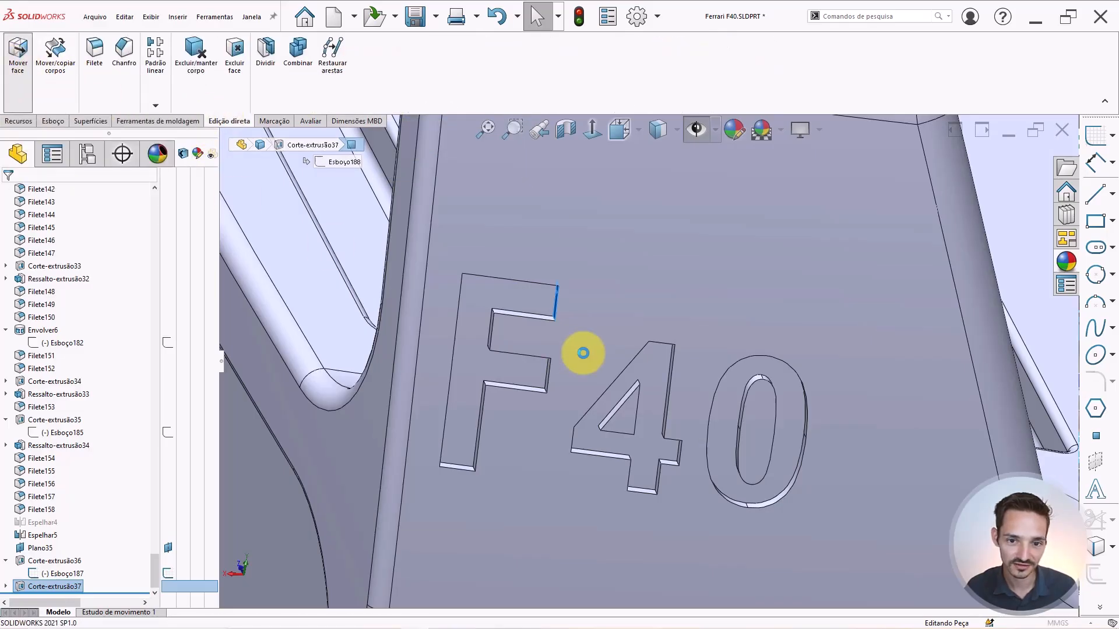
{"action": "left_click", "coordinate": [794, 369]}
{"action": "double_click", "coordinate": [92, 324]}
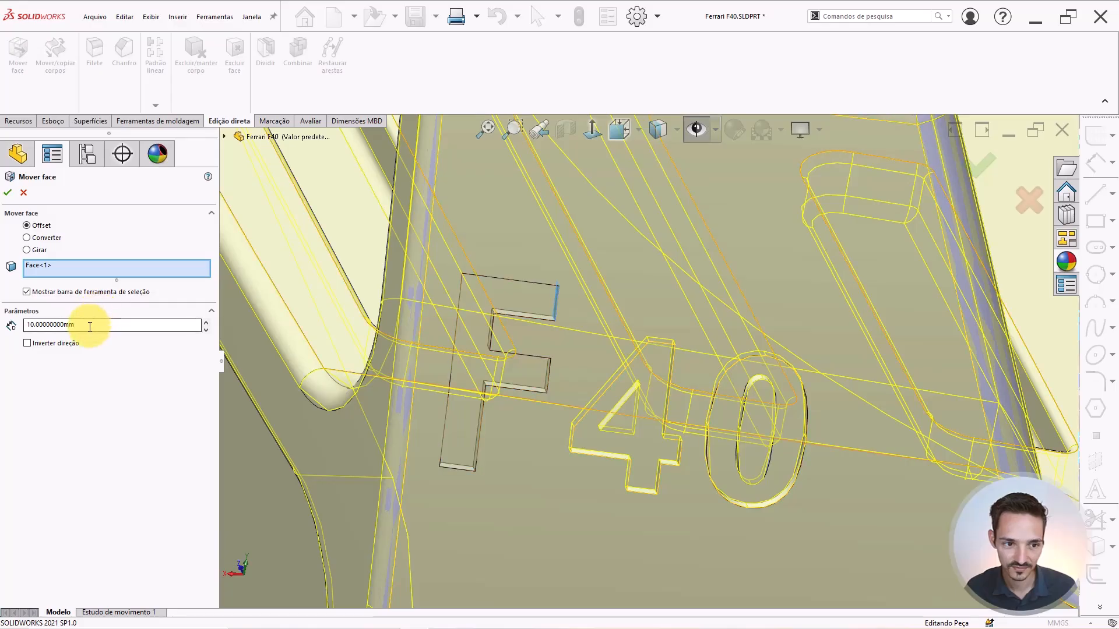
{"action": "type", "text": "5"}
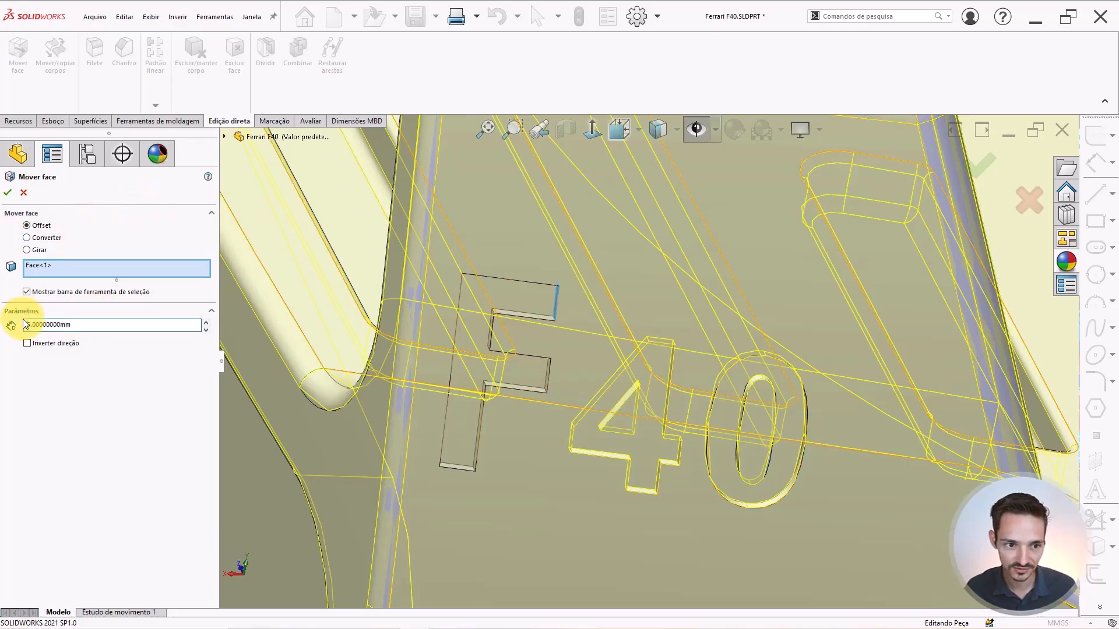
{"action": "left_click", "coordinate": [565, 386]}
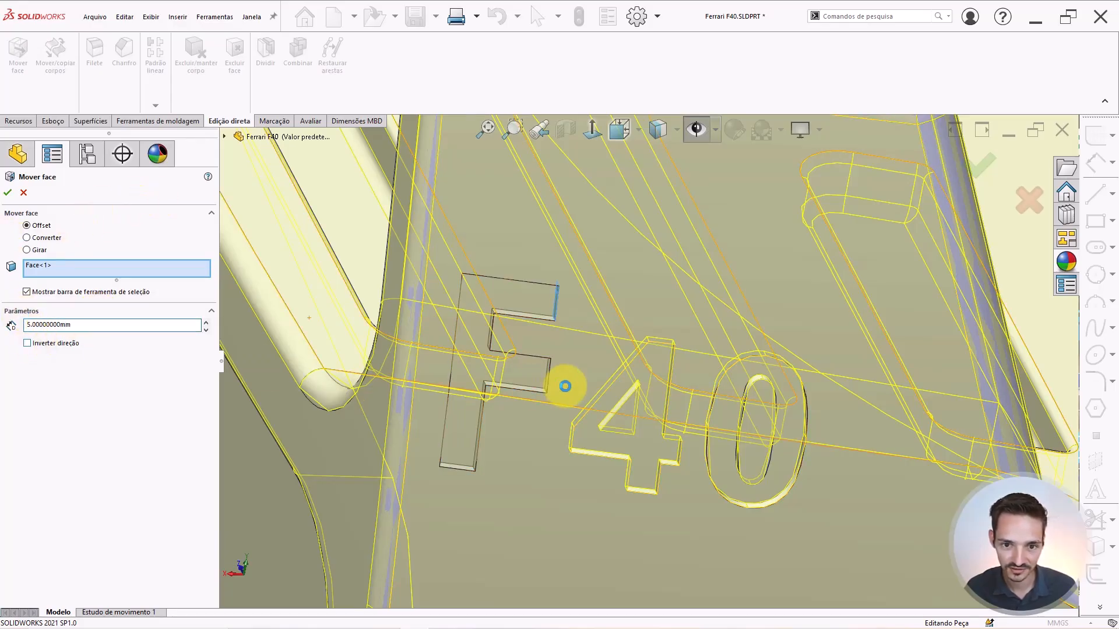
{"action": "left_click", "coordinate": [607, 330]}
{"action": "scroll", "coordinate": [799, 343], "scroll_direction": "down", "scroll_amount": 1}
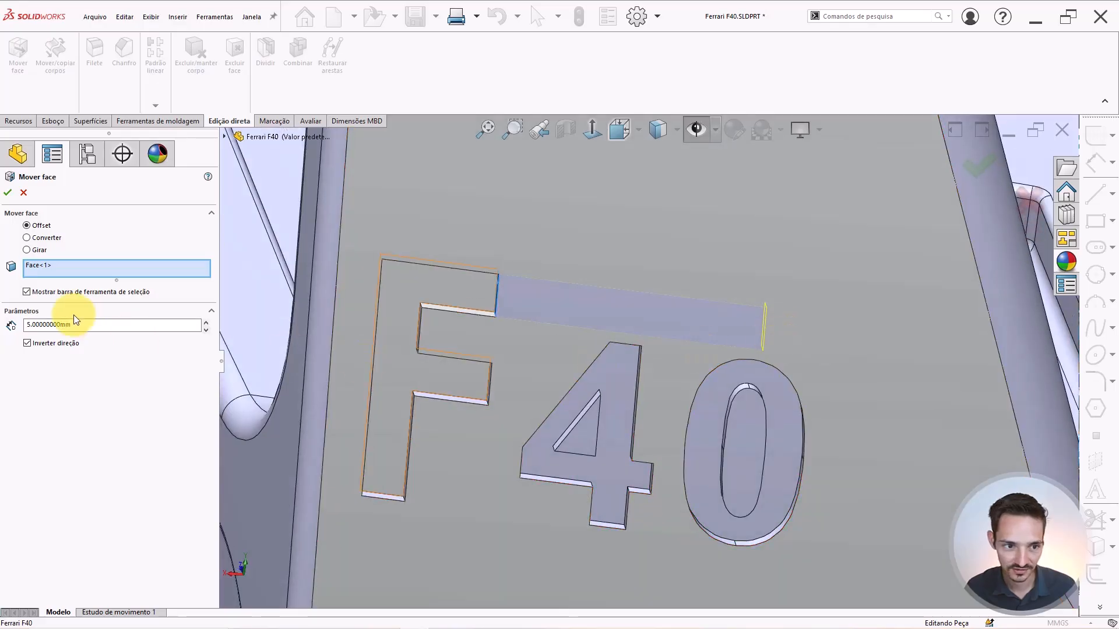
{"action": "double_click", "coordinate": [88, 324]}
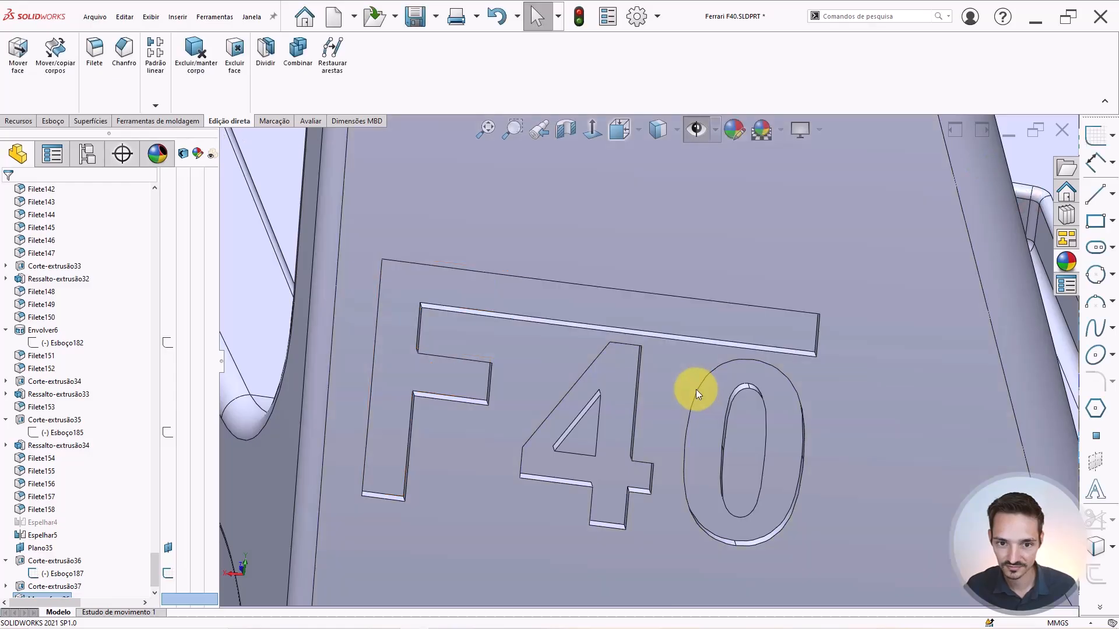
Drag Espelhar4 in the feature tree to below Mover face26.
{"action": "scroll", "coordinate": [647, 377], "scroll_direction": "up", "scroll_amount": 4}
{"action": "middle_click_drag", "start_coordinate": [642, 376], "coordinate": [598, 349]}
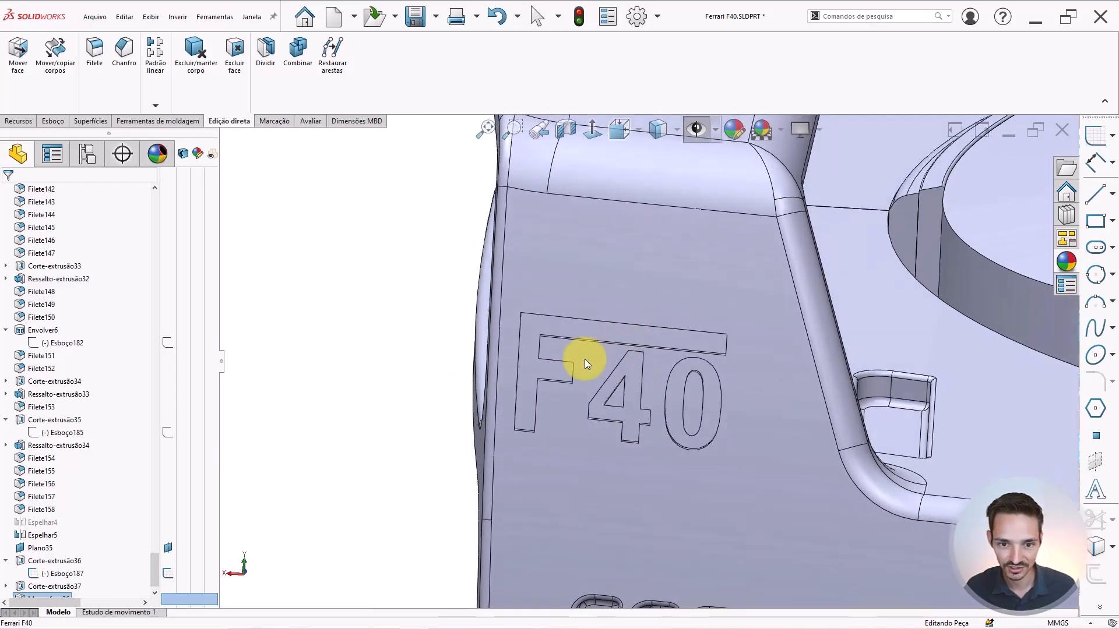
{"action": "scroll", "coordinate": [571, 349], "scroll_direction": "up", "scroll_amount": 4}
{"action": "scroll", "coordinate": [609, 333], "scroll_direction": "up", "scroll_amount": 5}
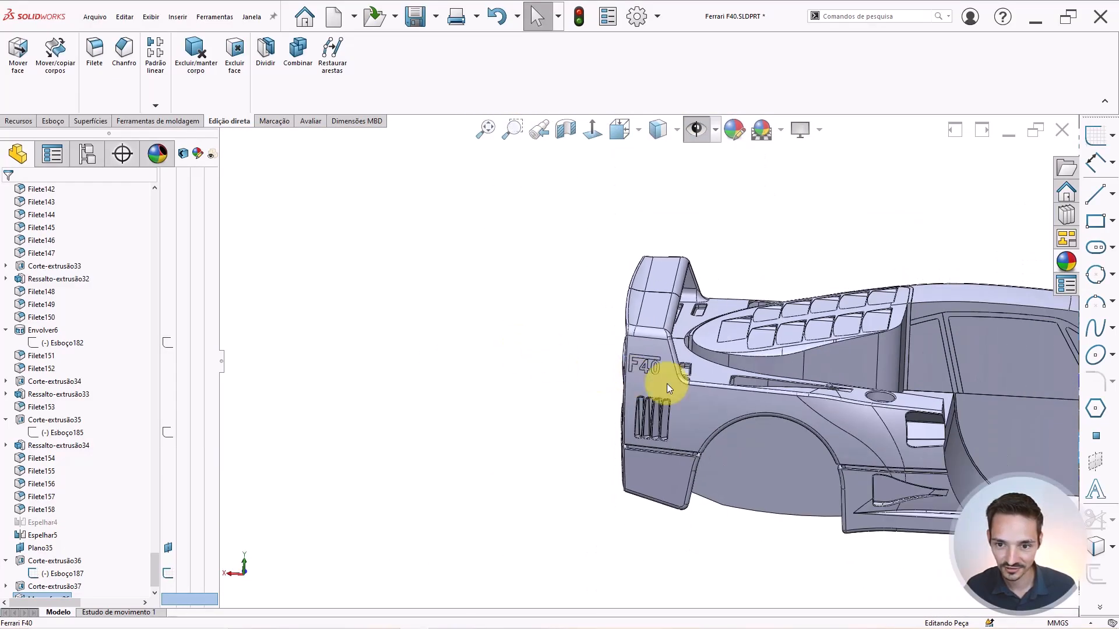
{"action": "middle_click_drag", "start_coordinate": [664, 381], "coordinate": [828, 428]}
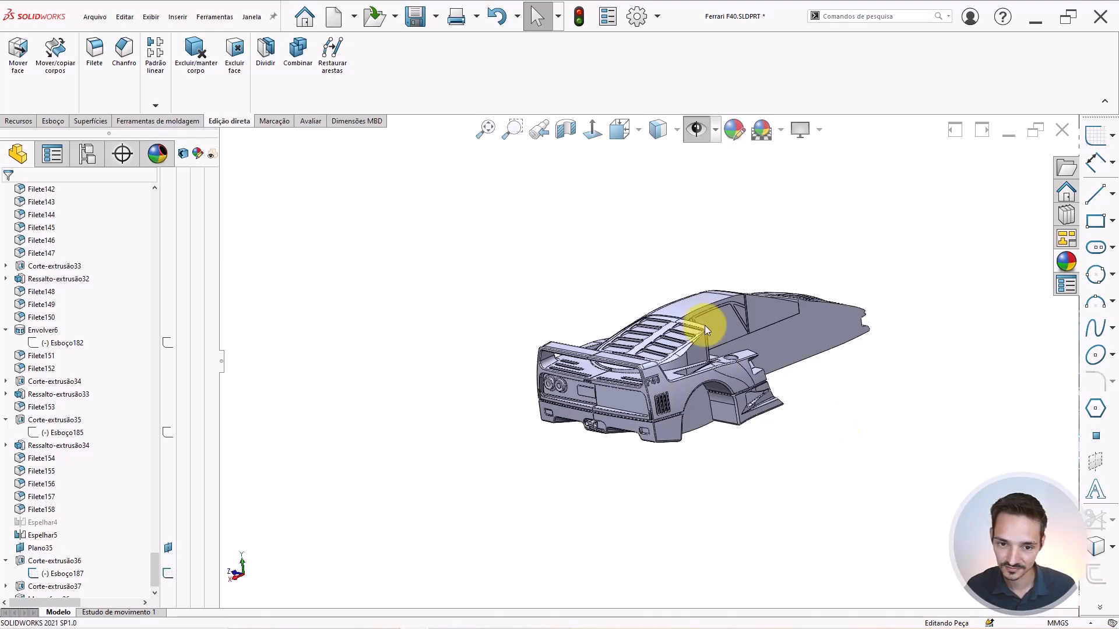
{"action": "scroll", "coordinate": [705, 328], "scroll_direction": "down", "scroll_amount": 3}
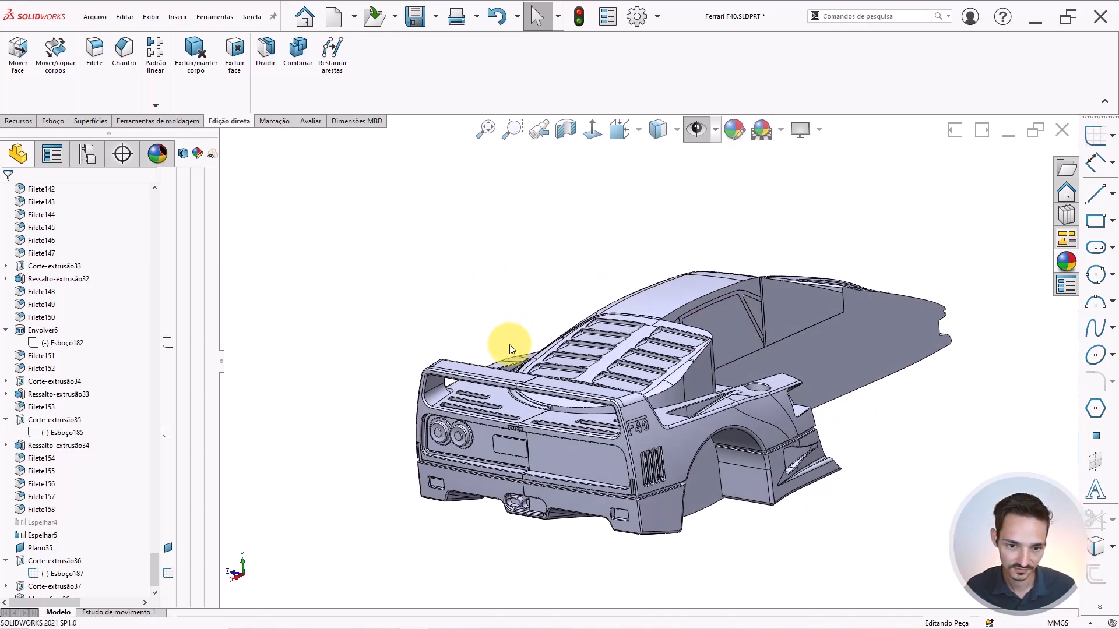
{"action": "middle_click_drag", "start_coordinate": [516, 336], "coordinate": [490, 311]}
{"action": "scroll", "coordinate": [69, 516], "scroll_direction": "down", "scroll_amount": 1}
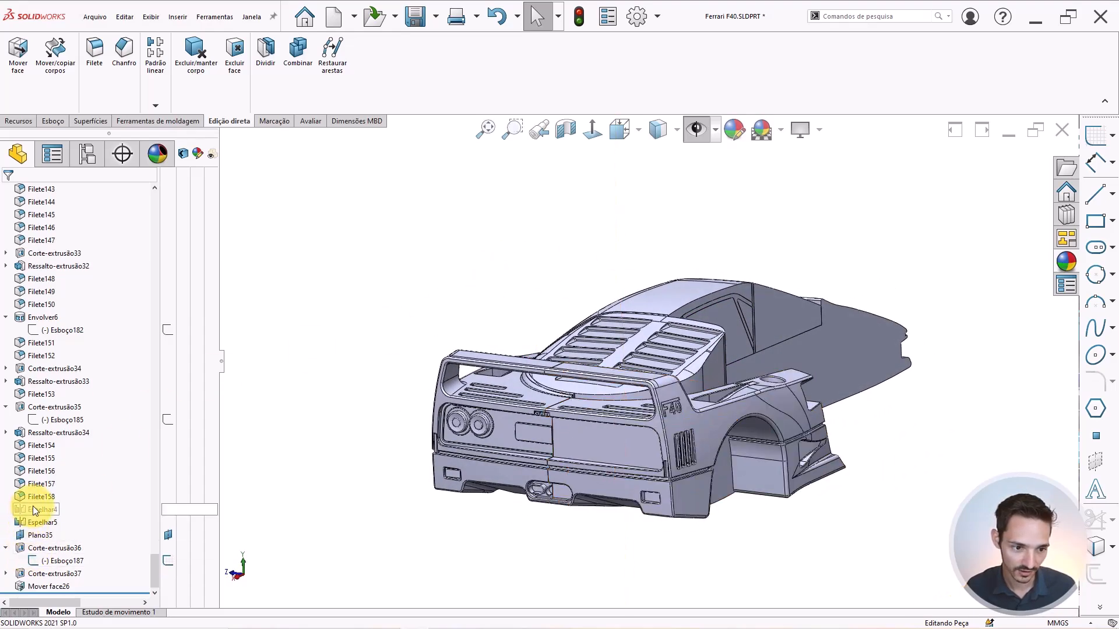
{"action": "mouse_move", "coordinate": [33, 507]}
{"action": "left_click_drag", "start_coordinate": [41, 508], "coordinate": [511, 523]}
{"action": "left_click_drag", "start_coordinate": [176, 578], "coordinate": [176, 578]}
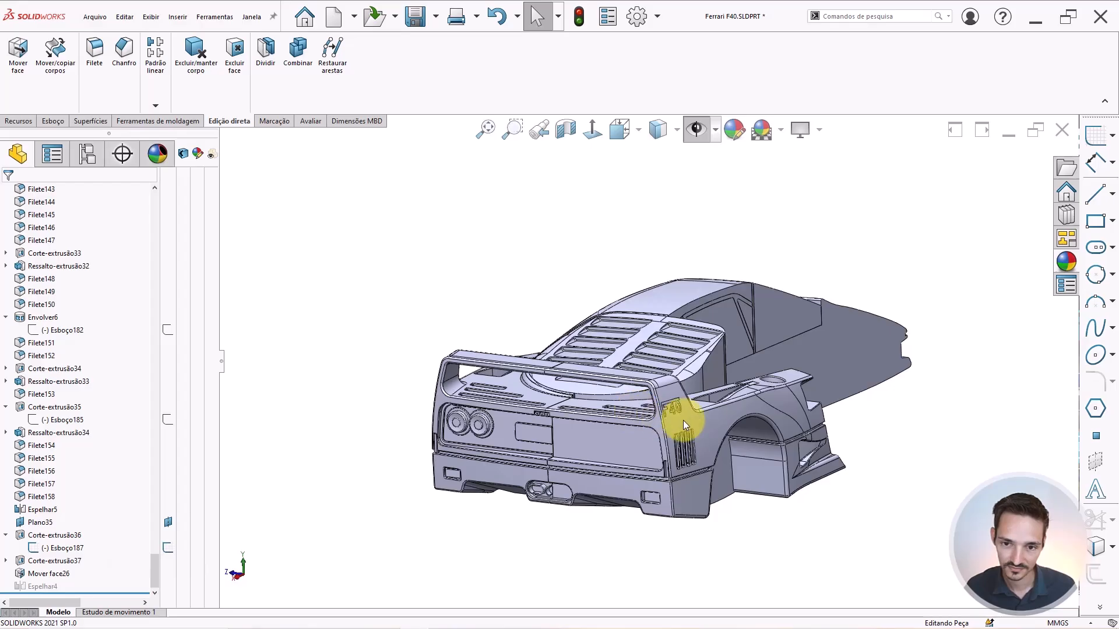
Inspect the rear body, check Espelhar4, then clear the selection.
{"action": "scroll", "coordinate": [704, 397], "scroll_direction": "up", "scroll_amount": 1}
{"action": "middle_click_drag", "start_coordinate": [767, 357], "coordinate": [820, 458]}
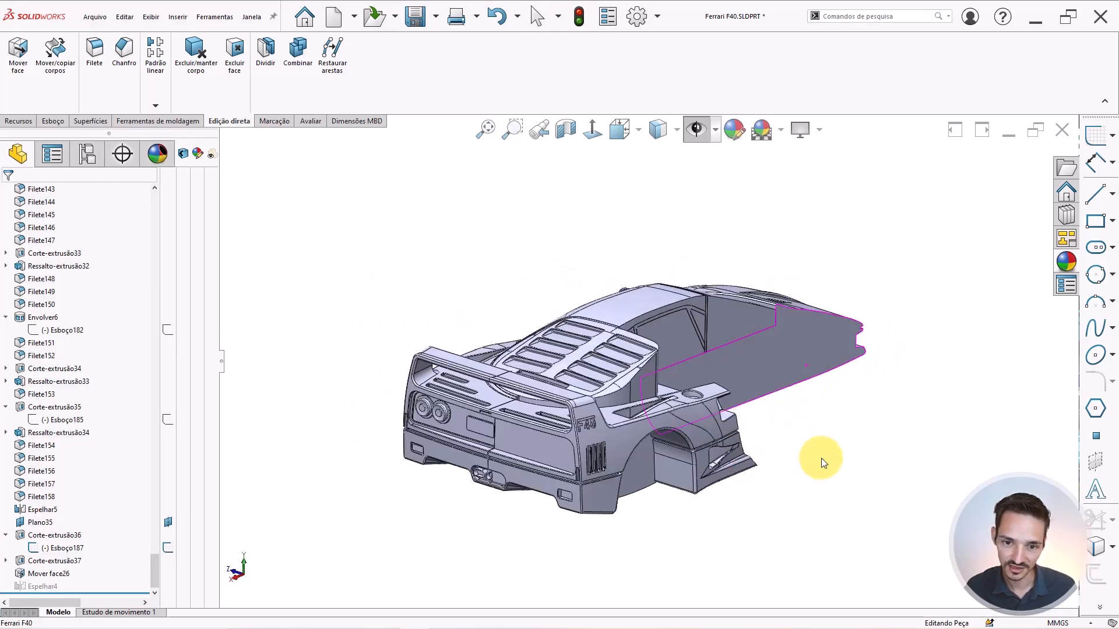
{"action": "left_click", "coordinate": [34, 586]}
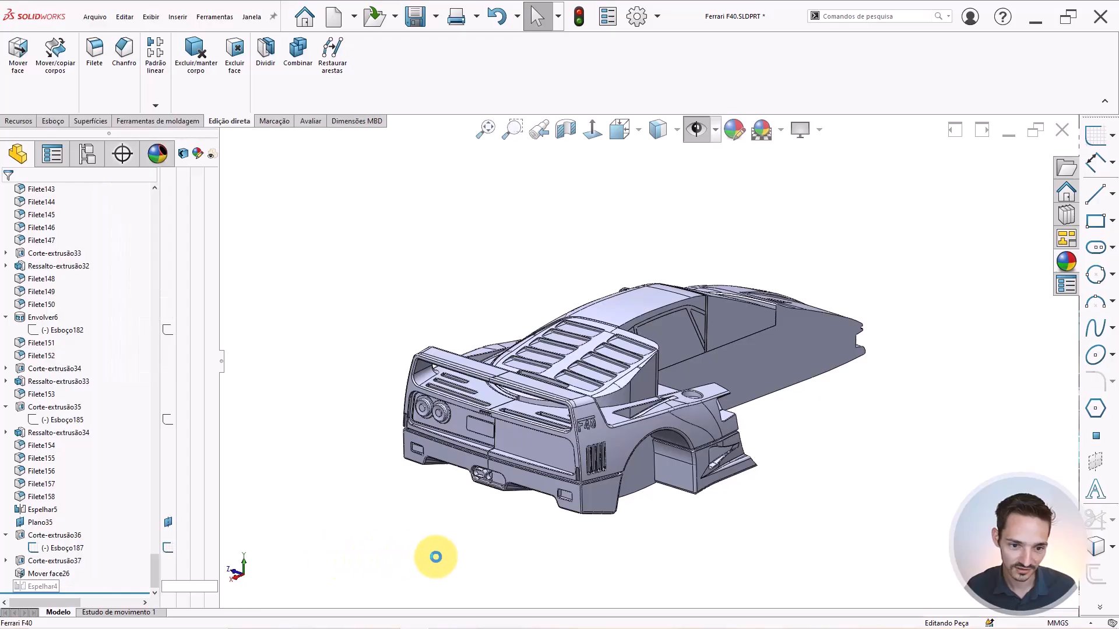
{"action": "left_click", "coordinate": [435, 557]}
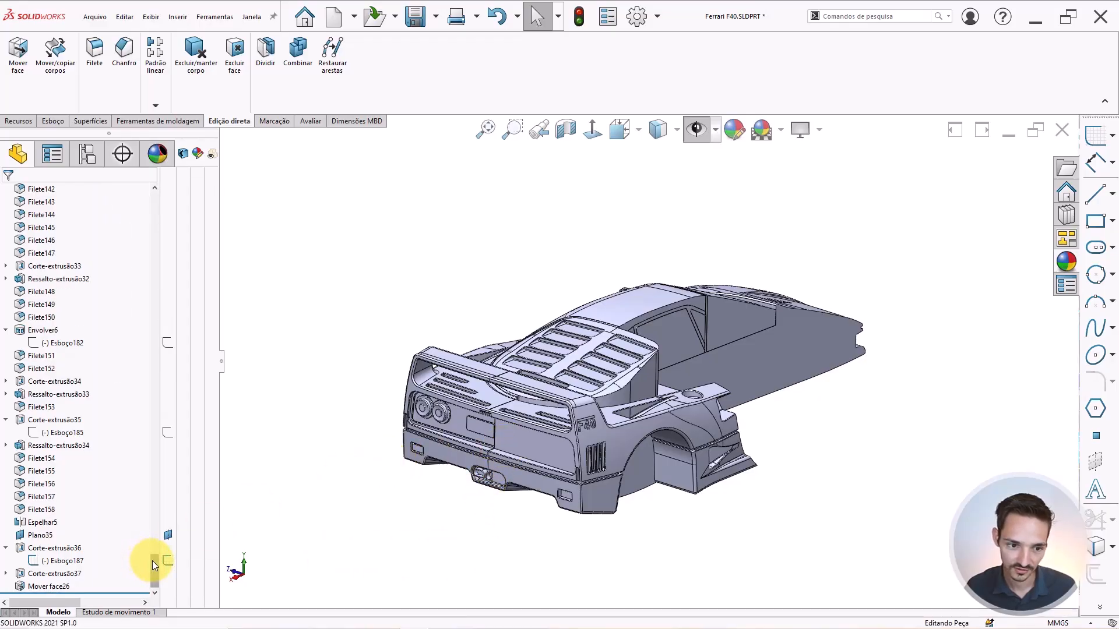
{"action": "left_click_drag", "start_coordinate": [152, 561], "coordinate": [121, 380]}
{"action": "left_click_drag", "start_coordinate": [155, 426], "coordinate": [155, 207]}
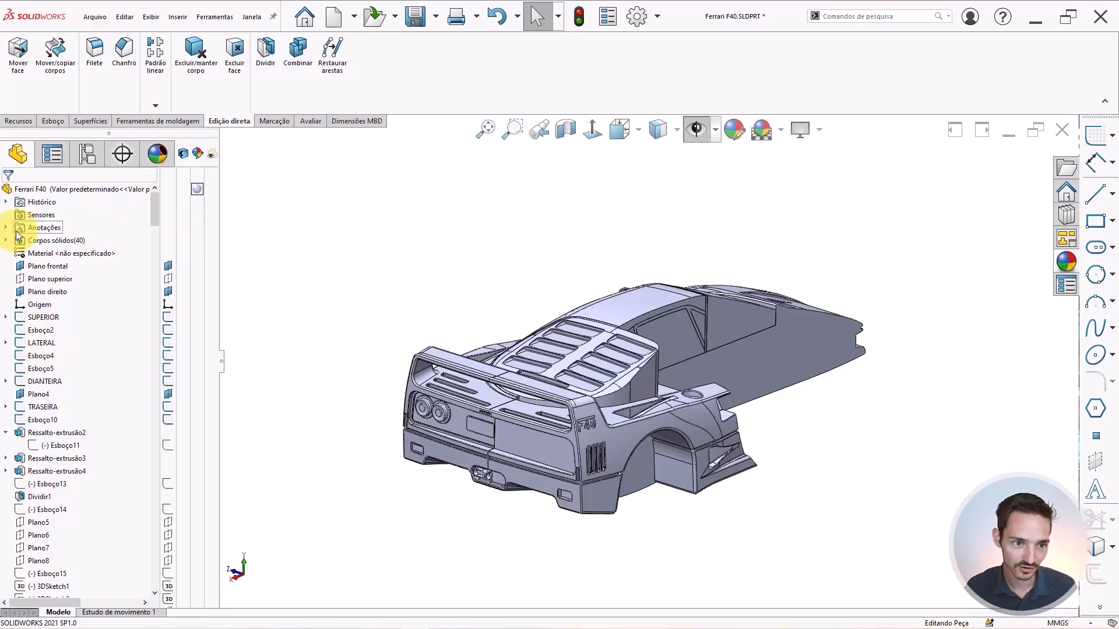
Expand the list of 40 solid bodies and save the part.
{"action": "left_click", "coordinate": [7, 241]}
{"action": "scroll", "coordinate": [69, 268], "scroll_direction": "down", "scroll_amount": 5}
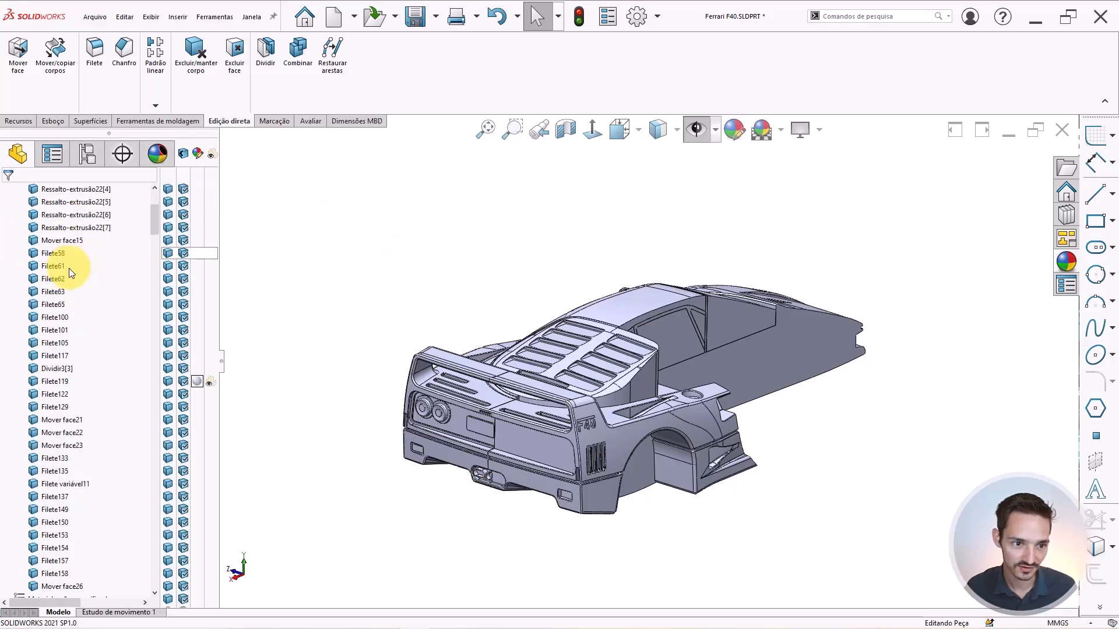
{"action": "scroll", "coordinate": [65, 414], "scroll_direction": "up", "scroll_amount": 6}
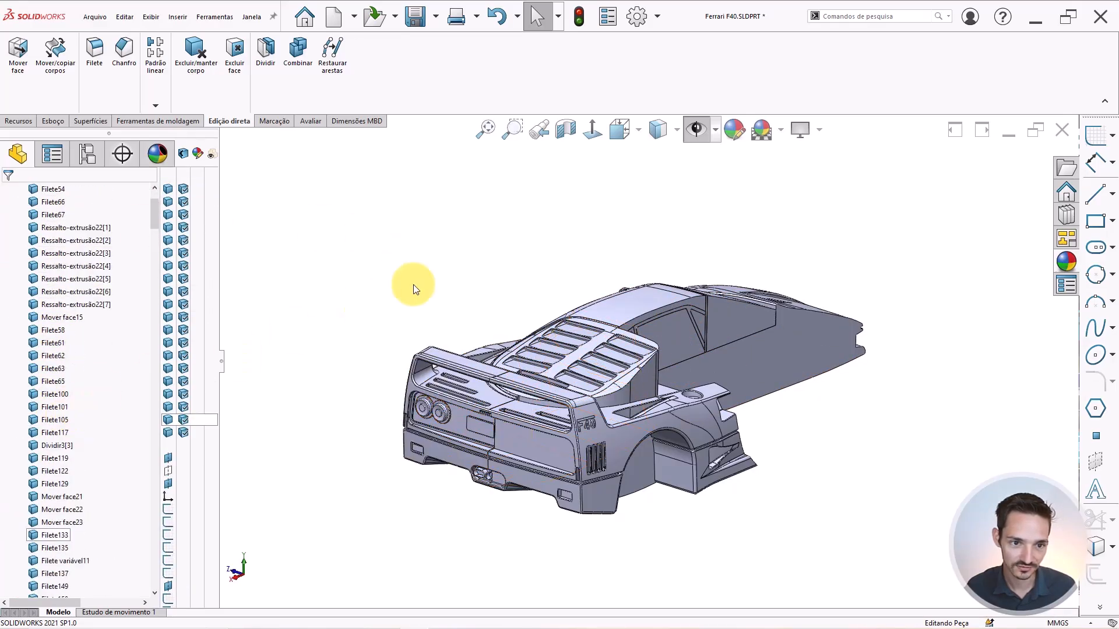
{"action": "middle_click_drag", "start_coordinate": [502, 365], "coordinate": [512, 449]}
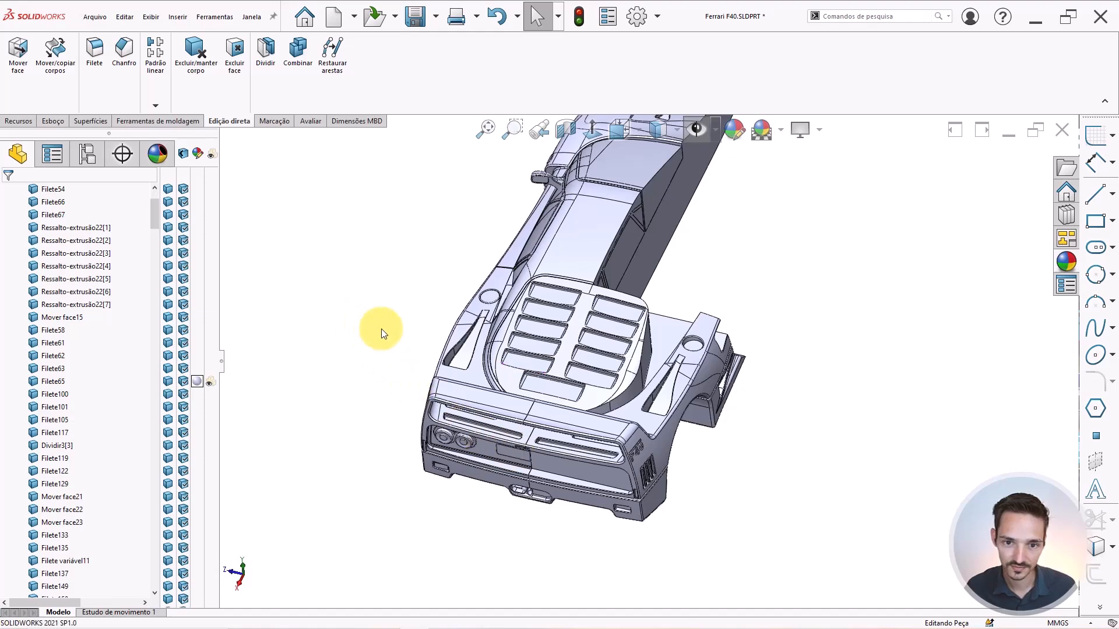
{"action": "scroll", "coordinate": [597, 260], "scroll_direction": "down", "scroll_amount": 2}
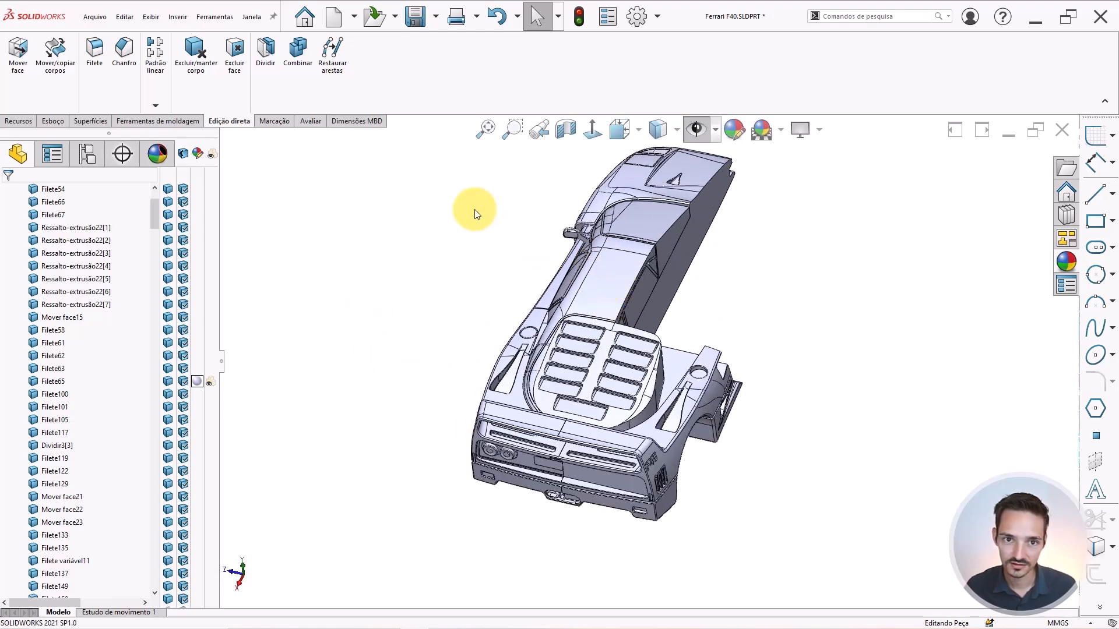
{"action": "left_click", "coordinate": [407, 19]}
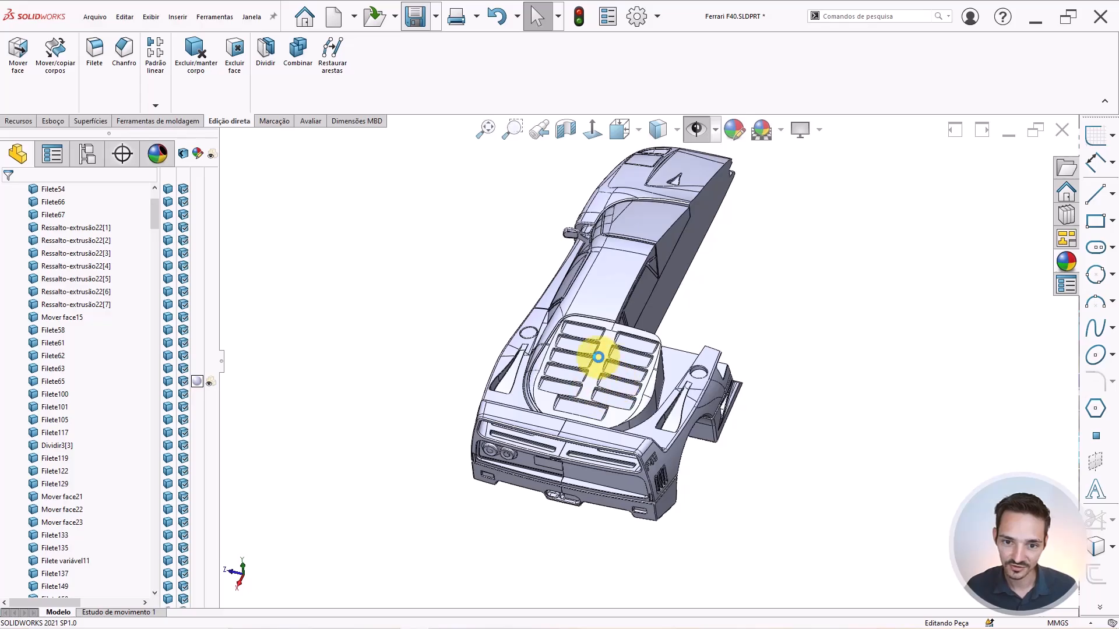
Hide the louvred engine-cover body from Varredura de corte7 to expose the engine bay.
{"action": "scroll", "coordinate": [612, 358], "scroll_direction": "down", "scroll_amount": 2}
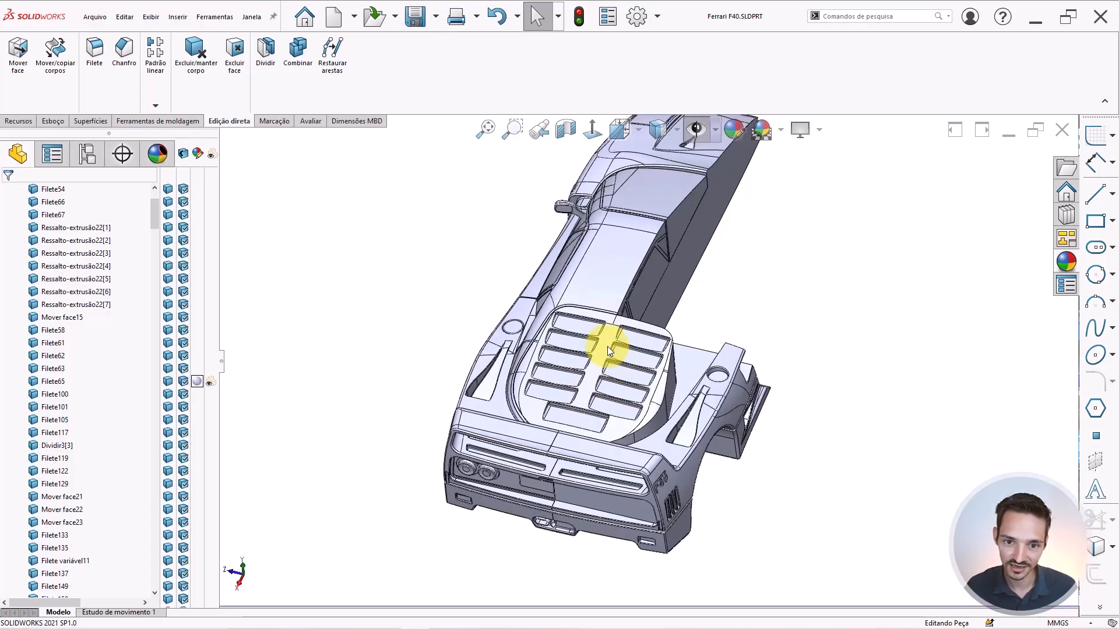
{"action": "scroll", "coordinate": [606, 335], "scroll_direction": "down", "scroll_amount": 4}
{"action": "left_click", "coordinate": [587, 352]}
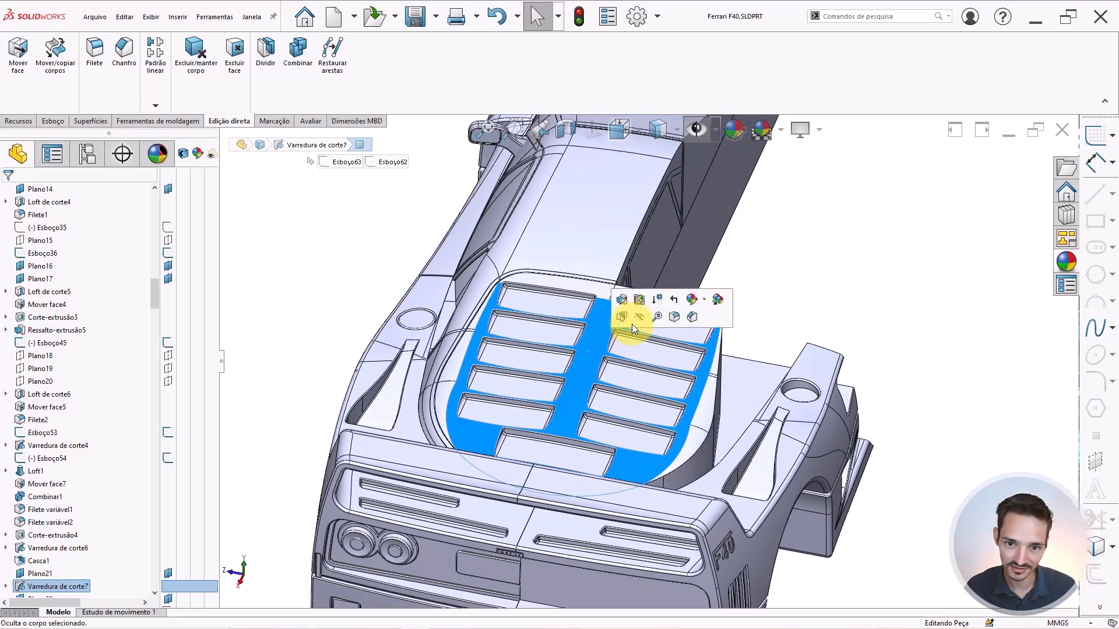
{"action": "key", "text": "Escape"}
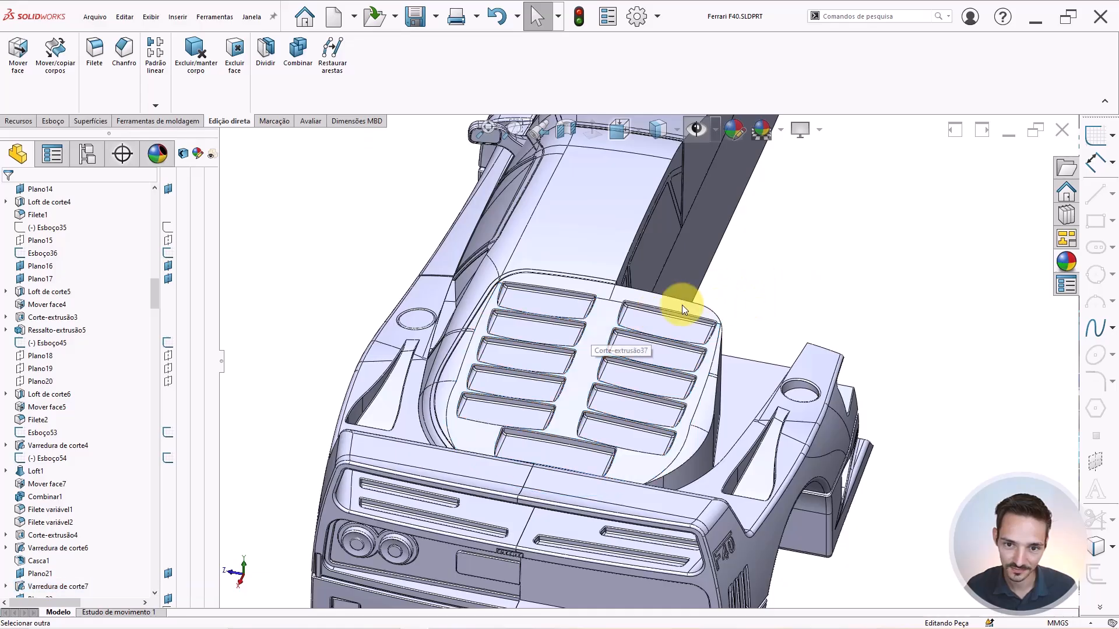
{"action": "left_click", "coordinate": [612, 312]}
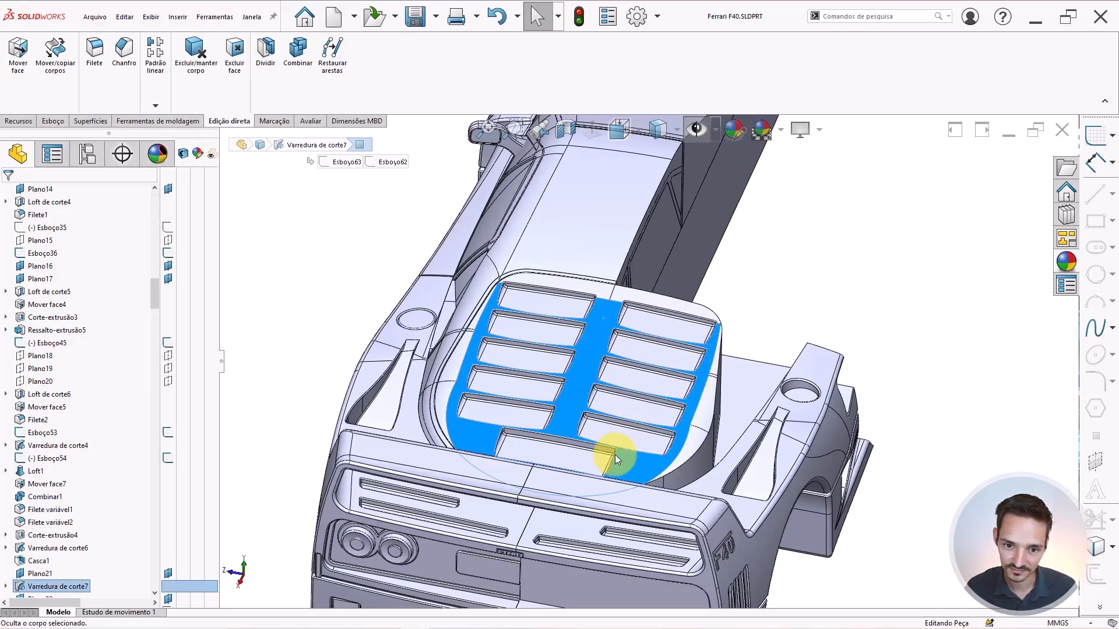
{"action": "scroll", "coordinate": [614, 455], "scroll_direction": "up", "scroll_amount": 3}
{"action": "scroll", "coordinate": [617, 429], "scroll_direction": "down", "scroll_amount": 1}
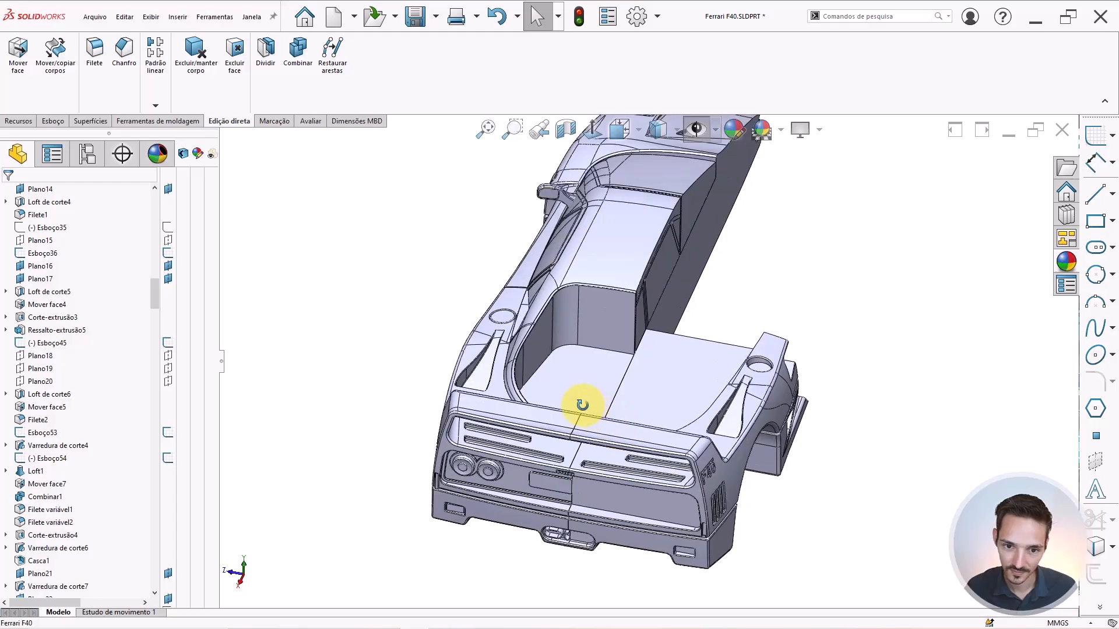
{"action": "middle_click_drag", "start_coordinate": [583, 403], "coordinate": [540, 401]}
{"action": "scroll", "coordinate": [555, 481], "scroll_direction": "down", "scroll_amount": 4}
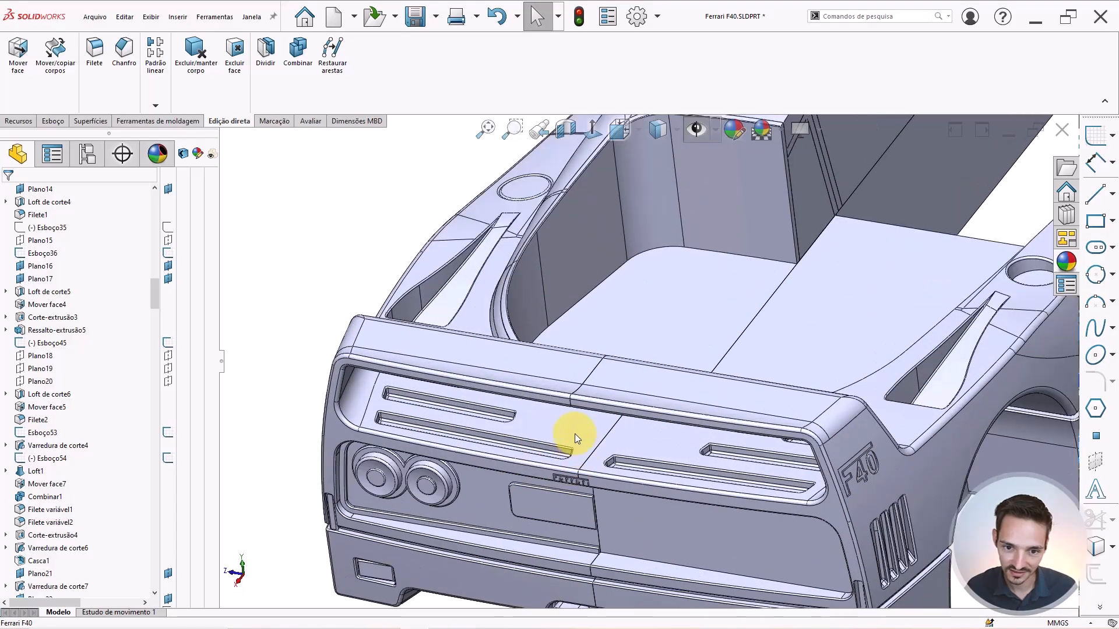
{"action": "left_click", "coordinate": [574, 433]}
{"action": "left_click", "coordinate": [627, 401]}
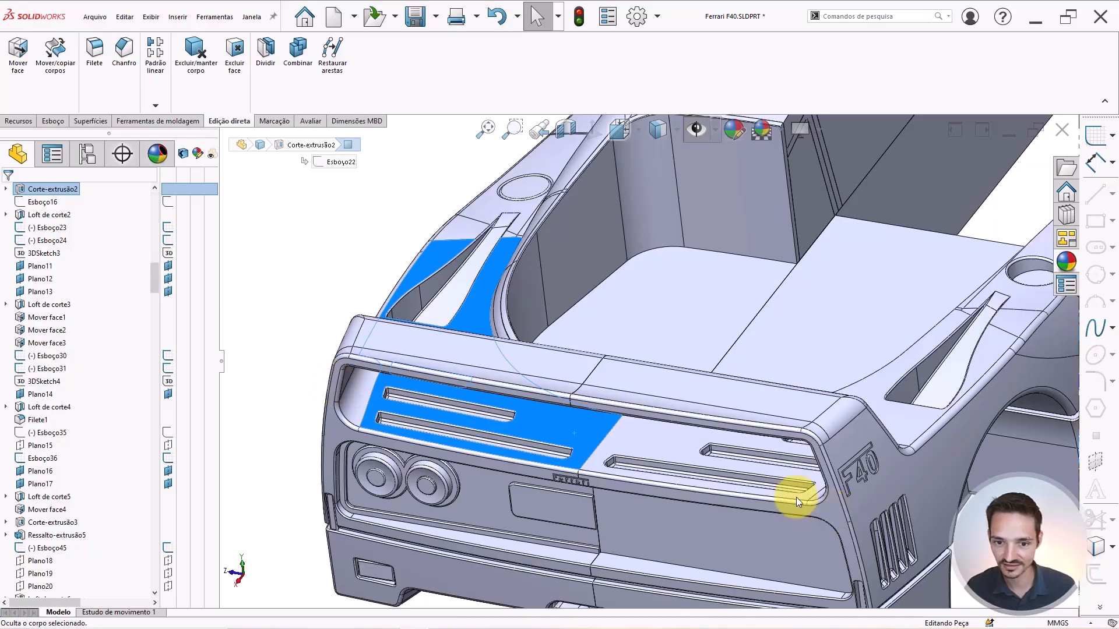
{"action": "left_click", "coordinate": [631, 439]}
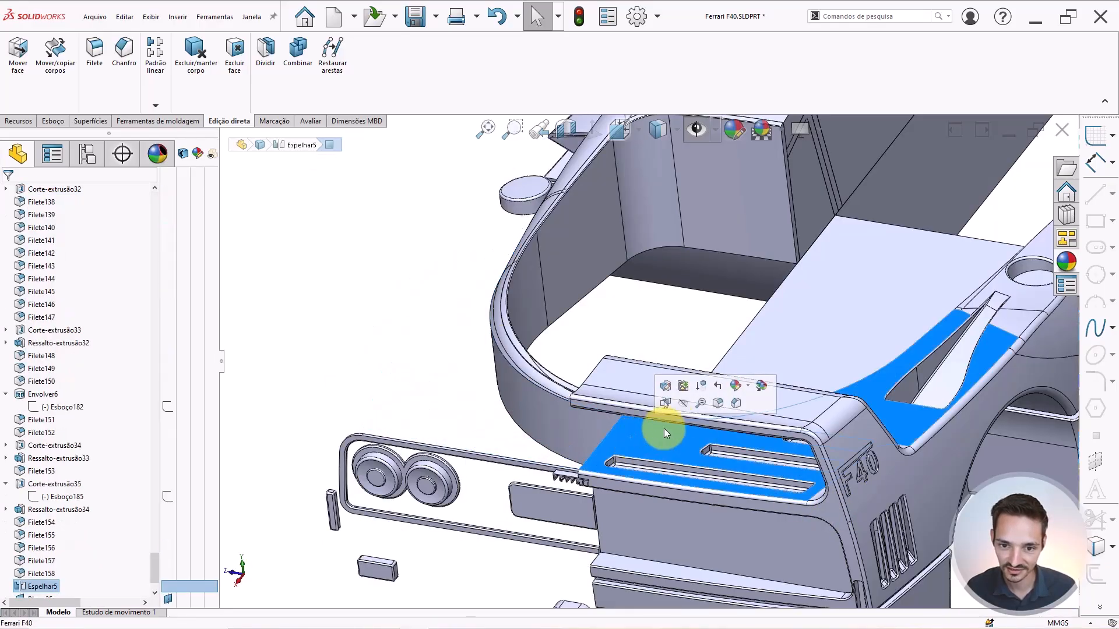
{"action": "left_click", "coordinate": [681, 404]}
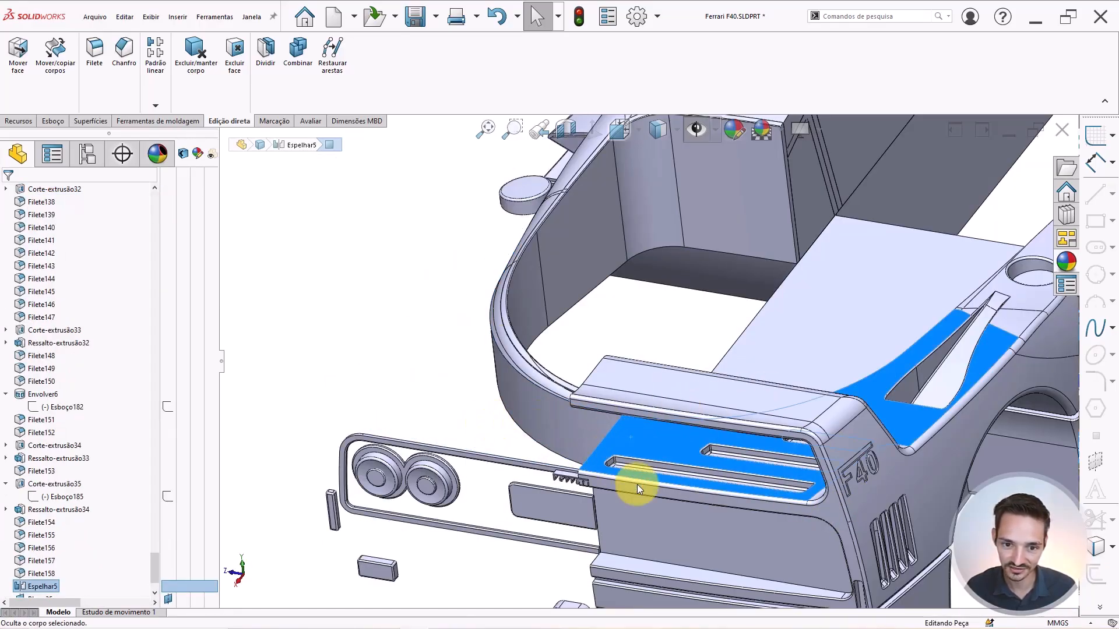
{"action": "scroll", "coordinate": [595, 460], "scroll_direction": "down", "scroll_amount": 6}
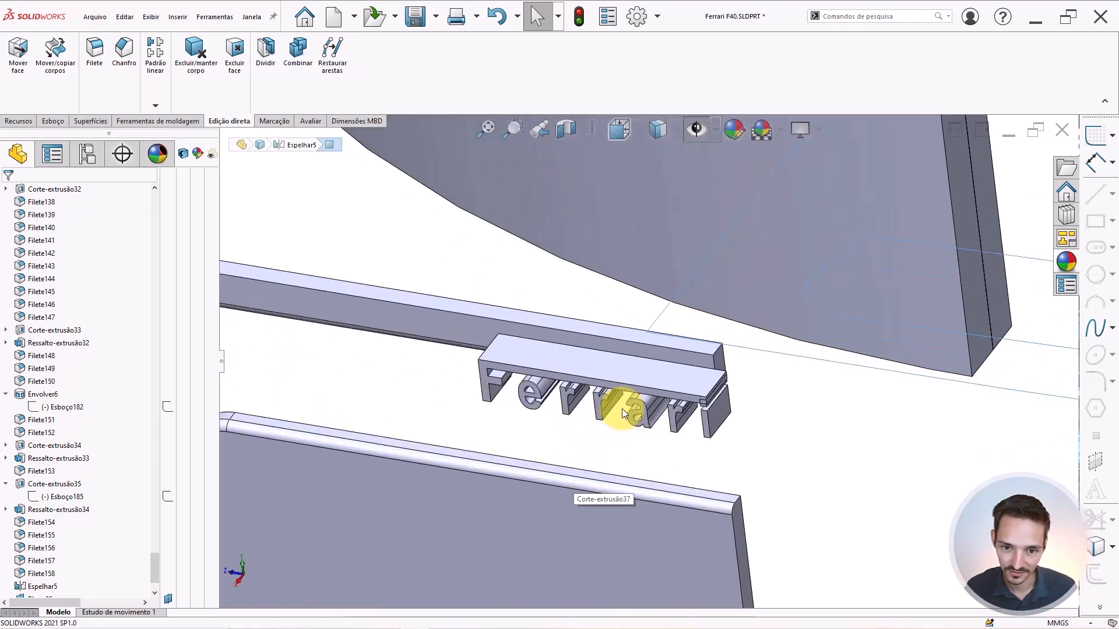
{"action": "mouse_move", "coordinate": [623, 411]}
{"action": "middle_mouse_down"}
{"action": "mouse_move", "coordinate": [645, 402]}
{"action": "mouse_move", "coordinate": [631, 424]}
{"action": "middle_mouse_up"}
{"action": "scroll", "coordinate": [631, 423], "scroll_direction": "down", "scroll_amount": 3}
{"action": "left_click", "coordinate": [734, 369]}
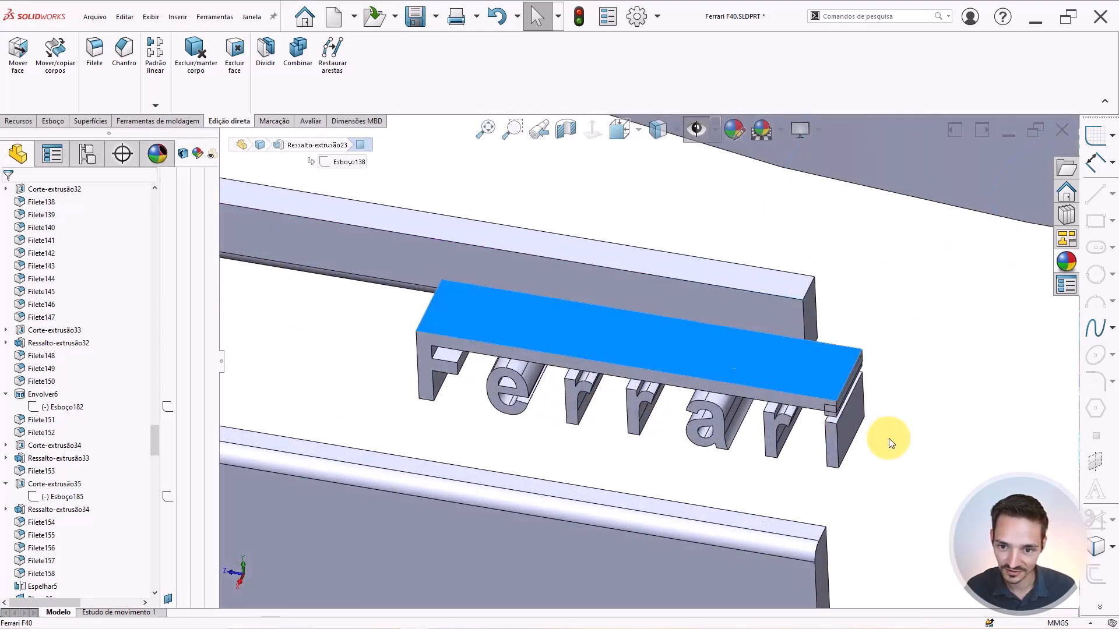
{"action": "left_click", "coordinate": [780, 475]}
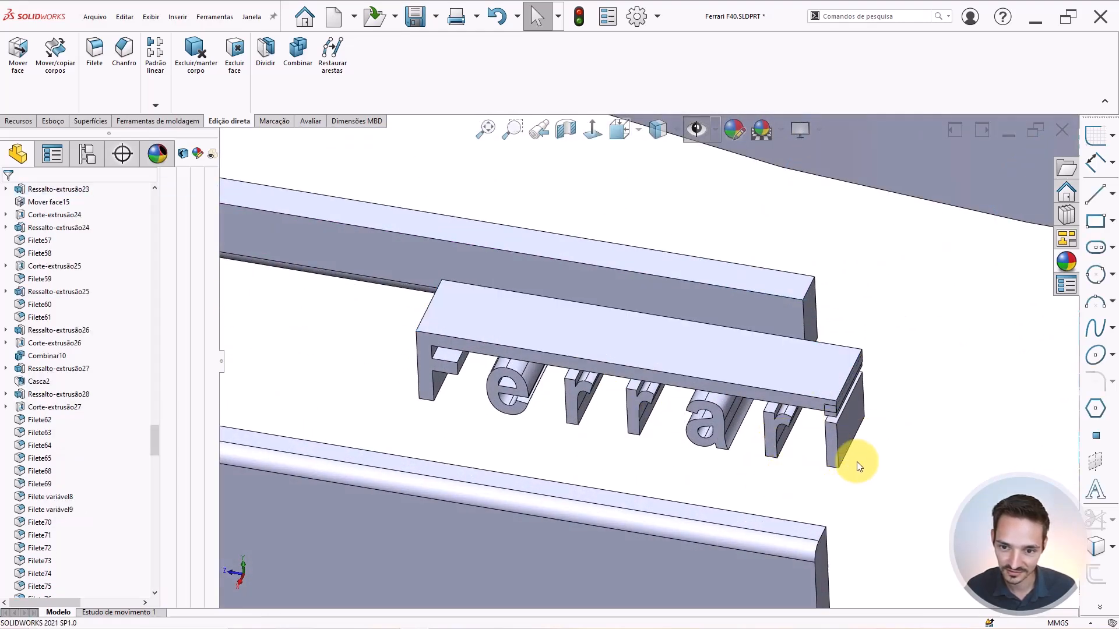
{"action": "left_click", "coordinate": [806, 392], "text": "ctrl"}
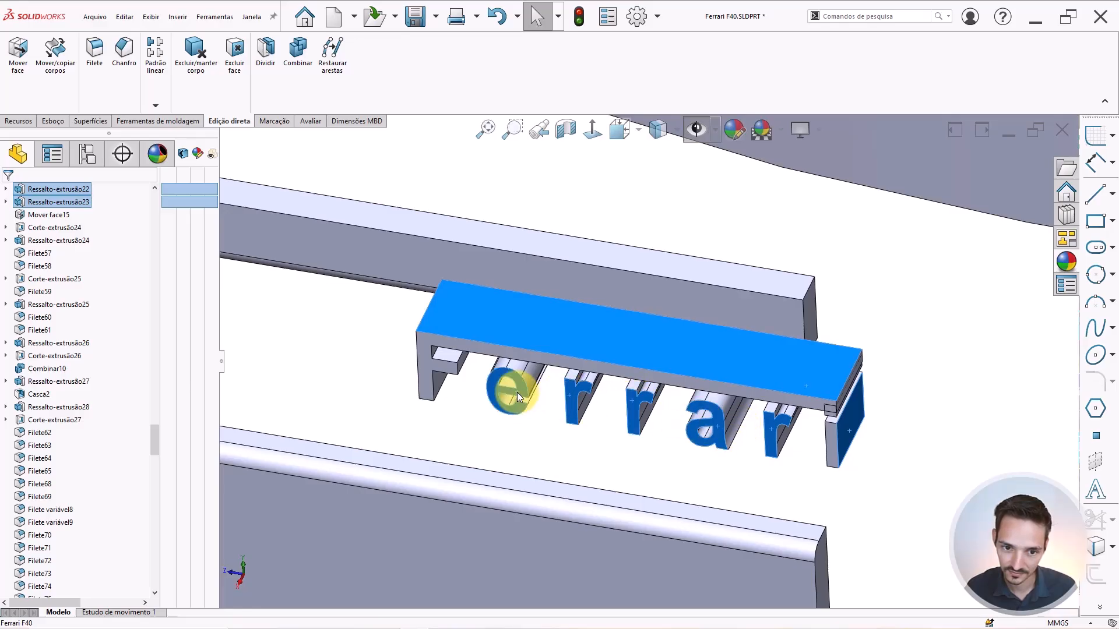
{"action": "left_click", "coordinate": [426, 380], "text": "ctrl"}
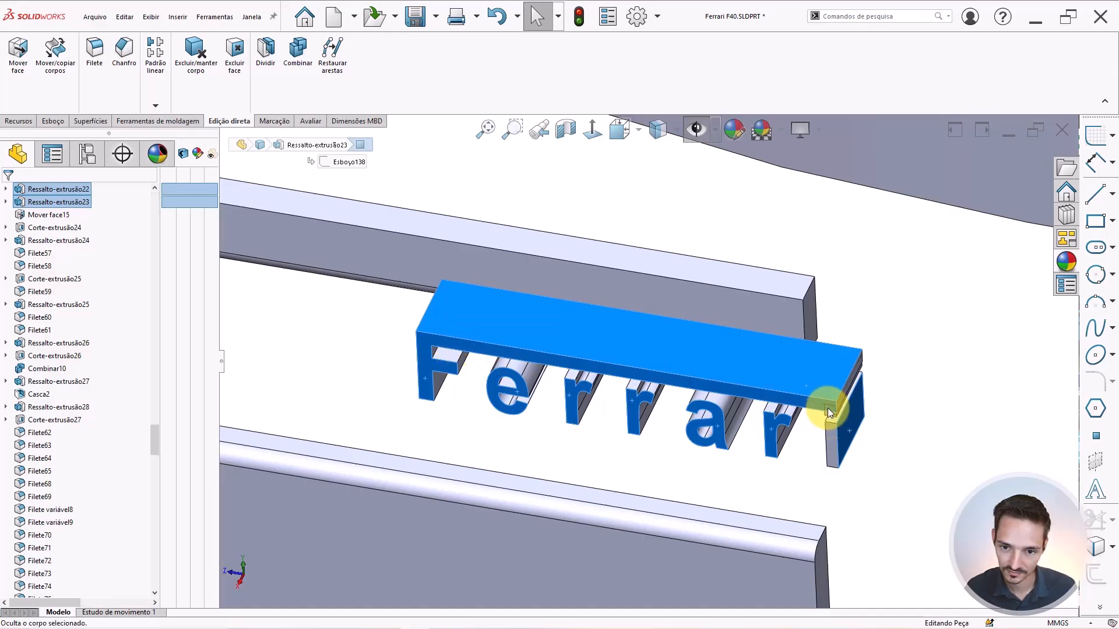
{"action": "scroll", "coordinate": [827, 408], "scroll_direction": "down", "scroll_amount": 4}
{"action": "left_click", "coordinate": [821, 385]}
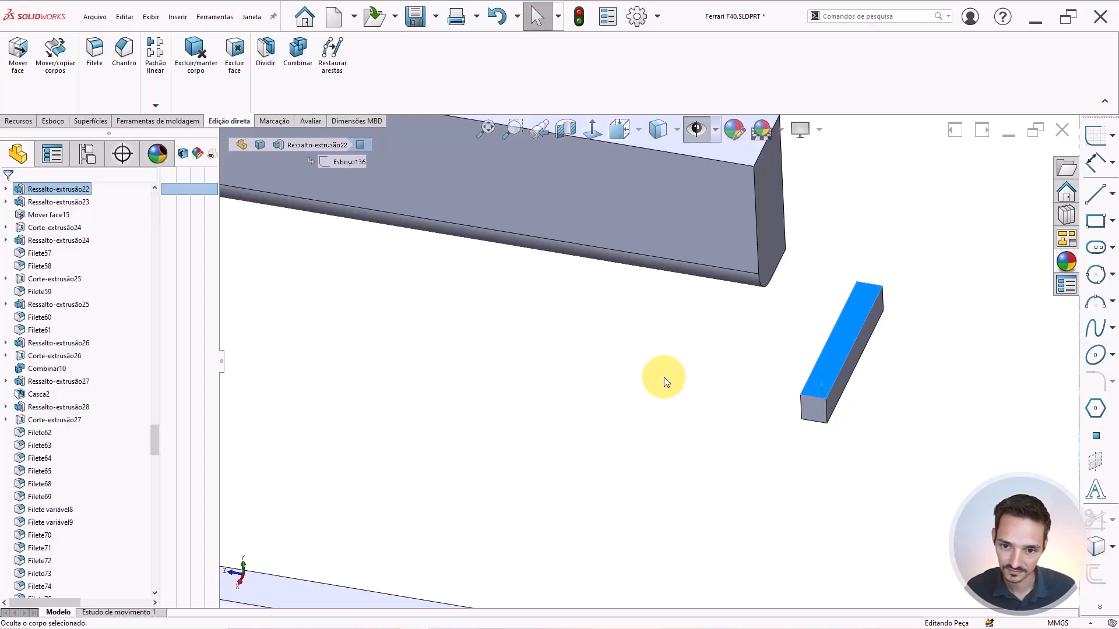
{"action": "scroll", "coordinate": [663, 377], "scroll_direction": "up", "scroll_amount": 10}
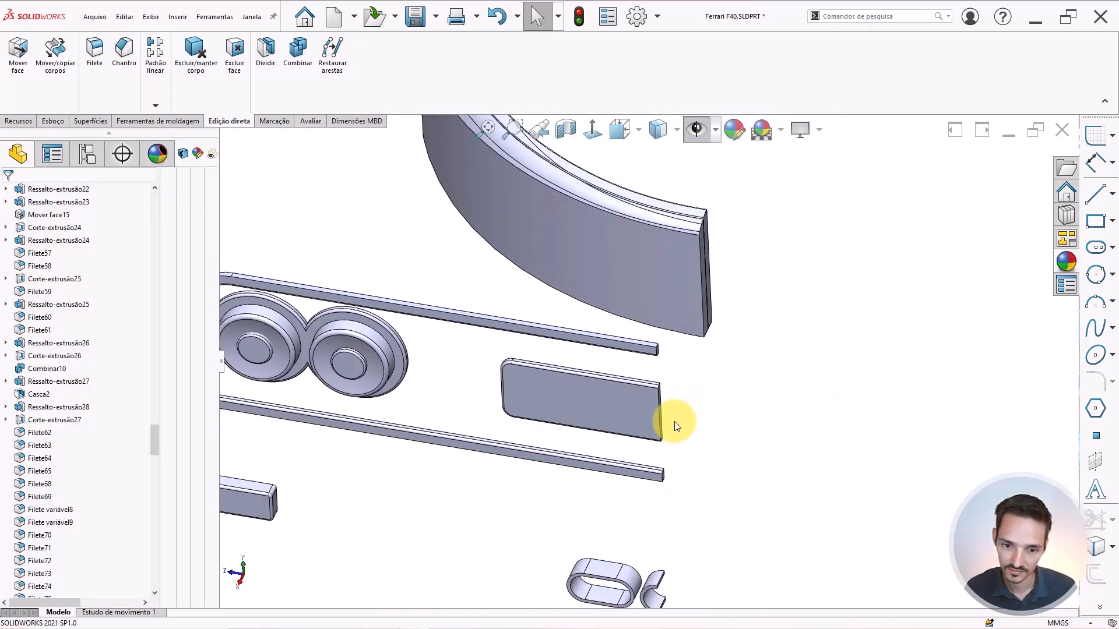
{"action": "scroll", "coordinate": [673, 421], "scroll_direction": "up", "scroll_amount": 4}
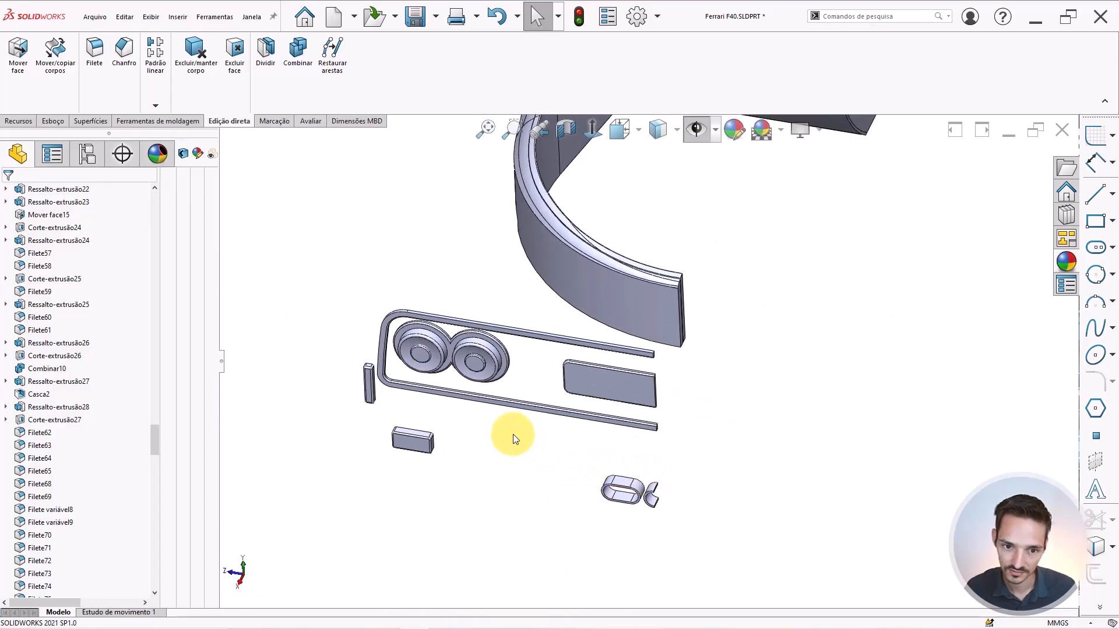
{"action": "scroll", "coordinate": [589, 330], "scroll_direction": "up", "scroll_amount": 5}
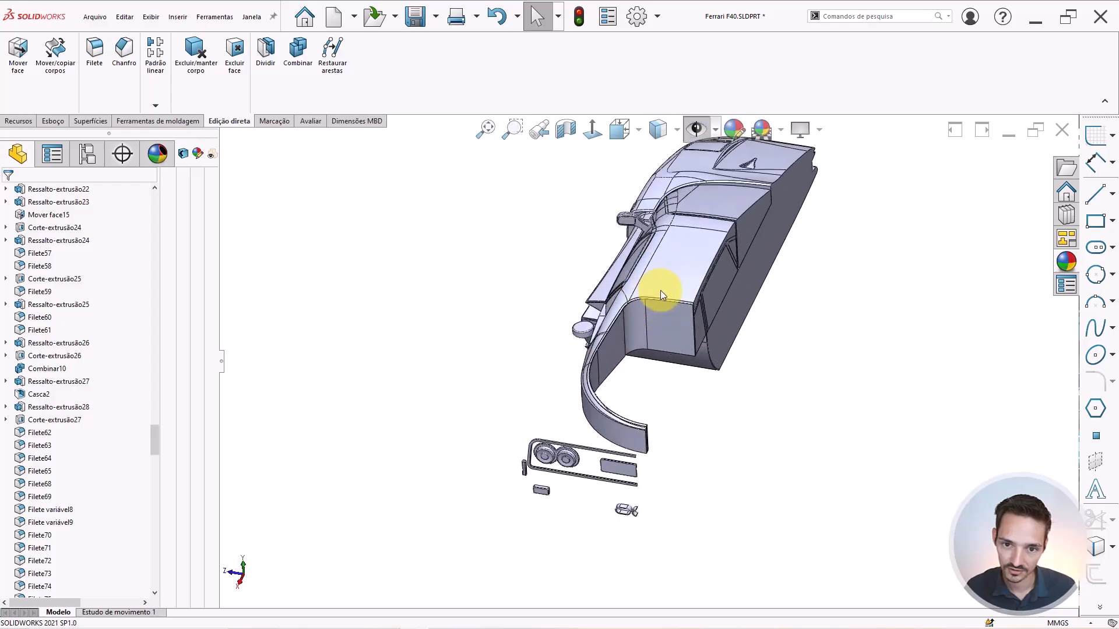
{"action": "middle_click_drag", "start_coordinate": [659, 290], "coordinate": [774, 337]}
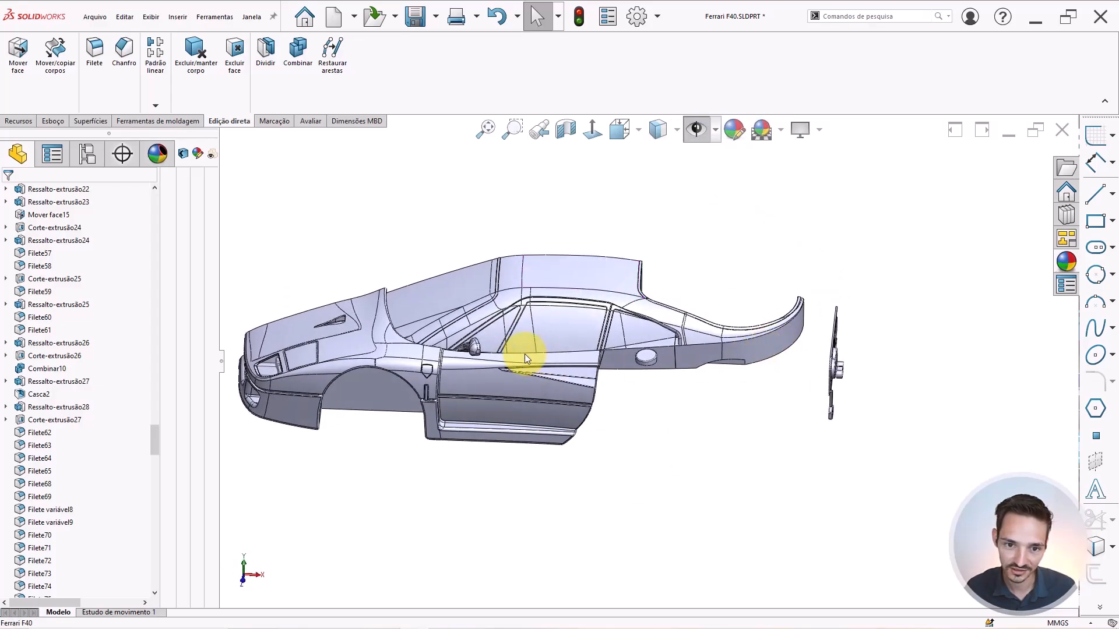
{"action": "scroll", "coordinate": [525, 355], "scroll_direction": "down", "scroll_amount": 5}
{"action": "middle_click_drag", "start_coordinate": [413, 407], "coordinate": [437, 411]}
{"action": "scroll", "coordinate": [366, 433], "scroll_direction": "down", "scroll_amount": 5}
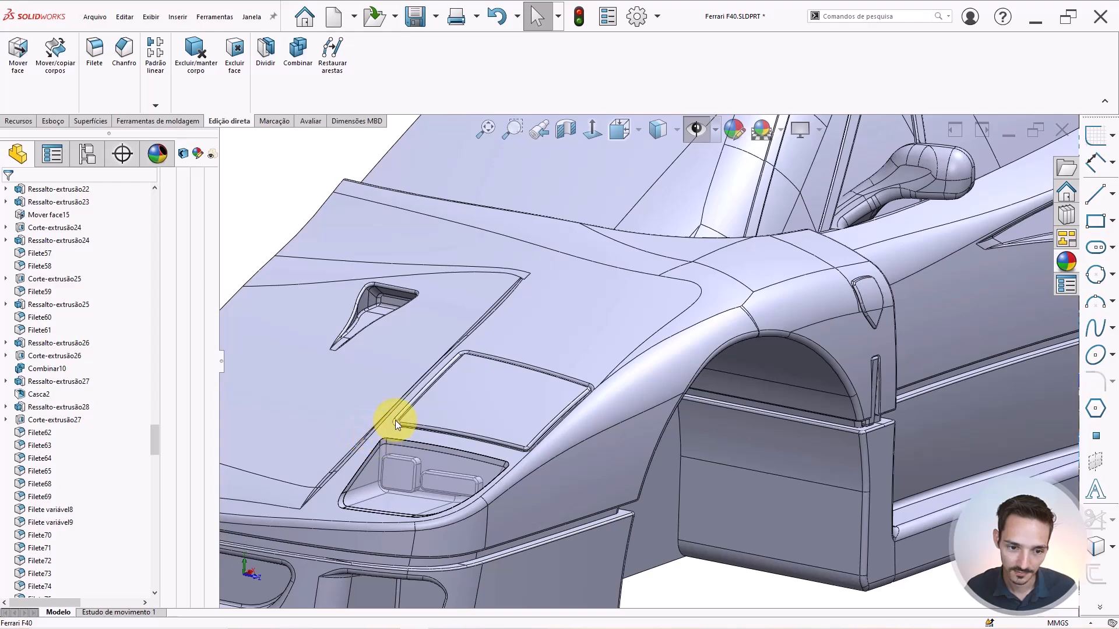
{"action": "scroll", "coordinate": [395, 421], "scroll_direction": "up", "scroll_amount": 5}
{"action": "middle_click_drag", "start_coordinate": [512, 435], "coordinate": [512, 409]}
{"action": "scroll", "coordinate": [551, 396], "scroll_direction": "up", "scroll_amount": 2}
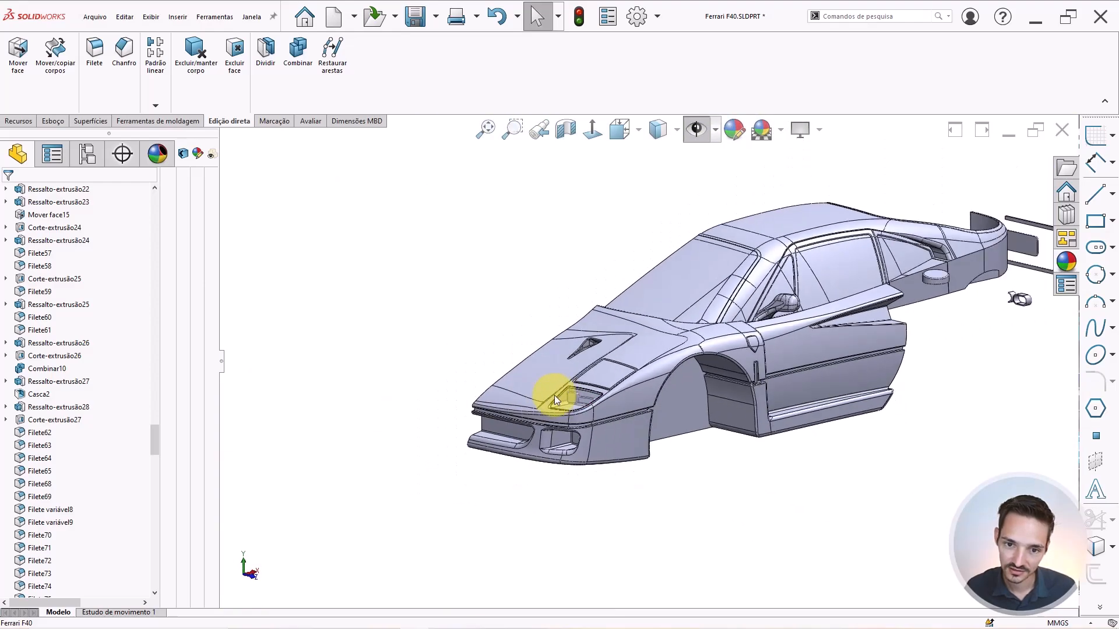
{"action": "scroll", "coordinate": [600, 383], "scroll_direction": "down", "scroll_amount": 11}
{"action": "left_click", "coordinate": [590, 374]}
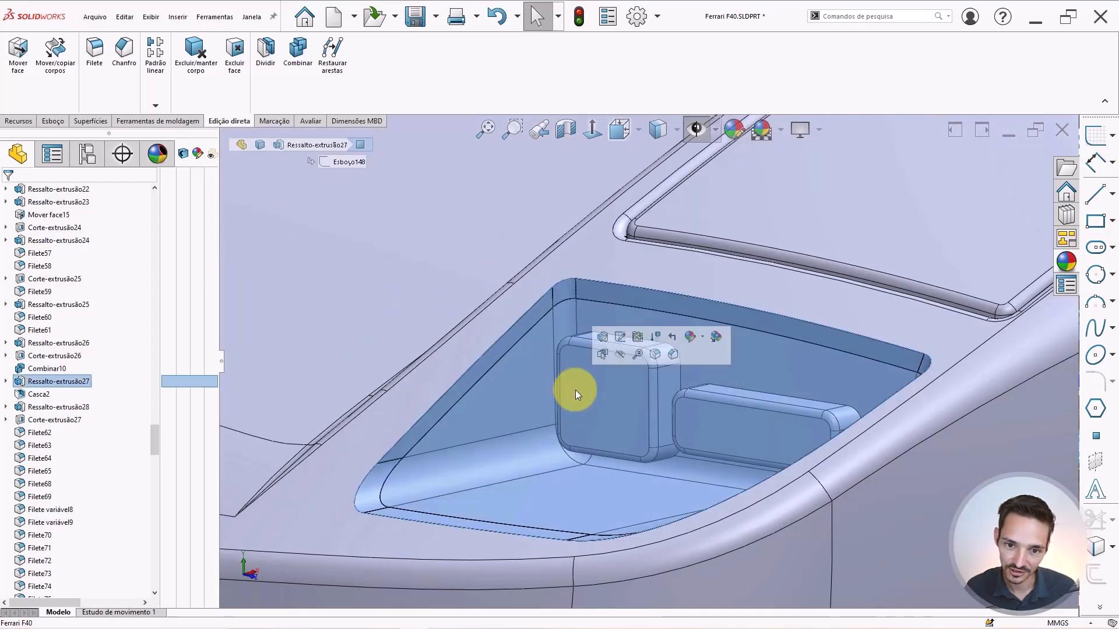
{"action": "middle_click_drag", "start_coordinate": [575, 392], "coordinate": [677, 355]}
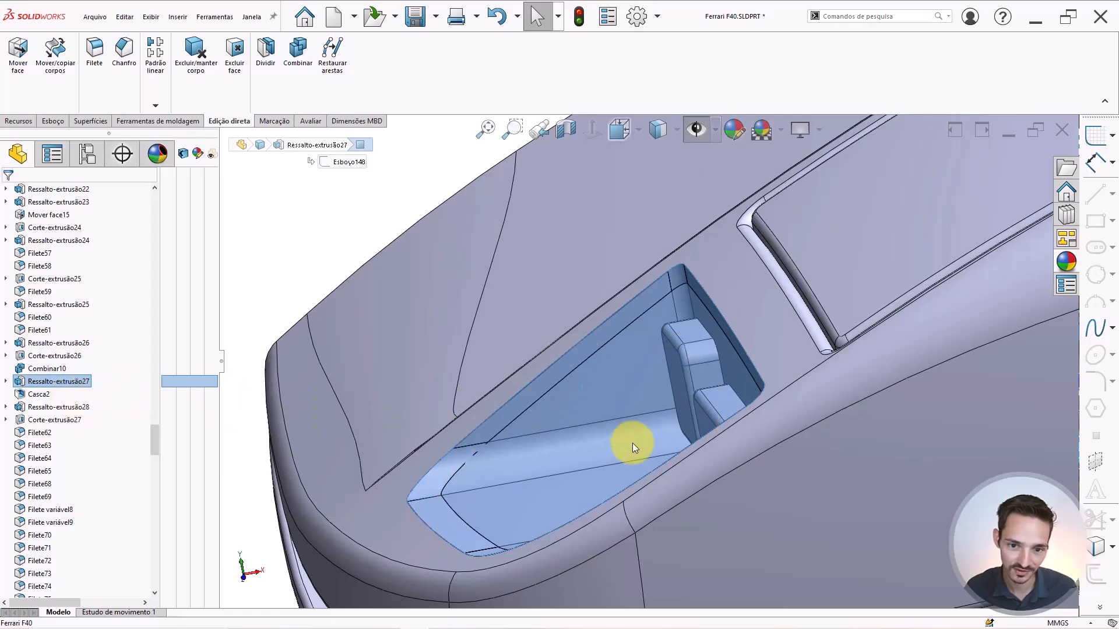
{"action": "key", "text": "Escape"}
{"action": "left_click", "coordinate": [648, 402]}
{"action": "key", "text": "Escape"}
{"action": "scroll", "coordinate": [687, 359], "scroll_direction": "up", "scroll_amount": 10}
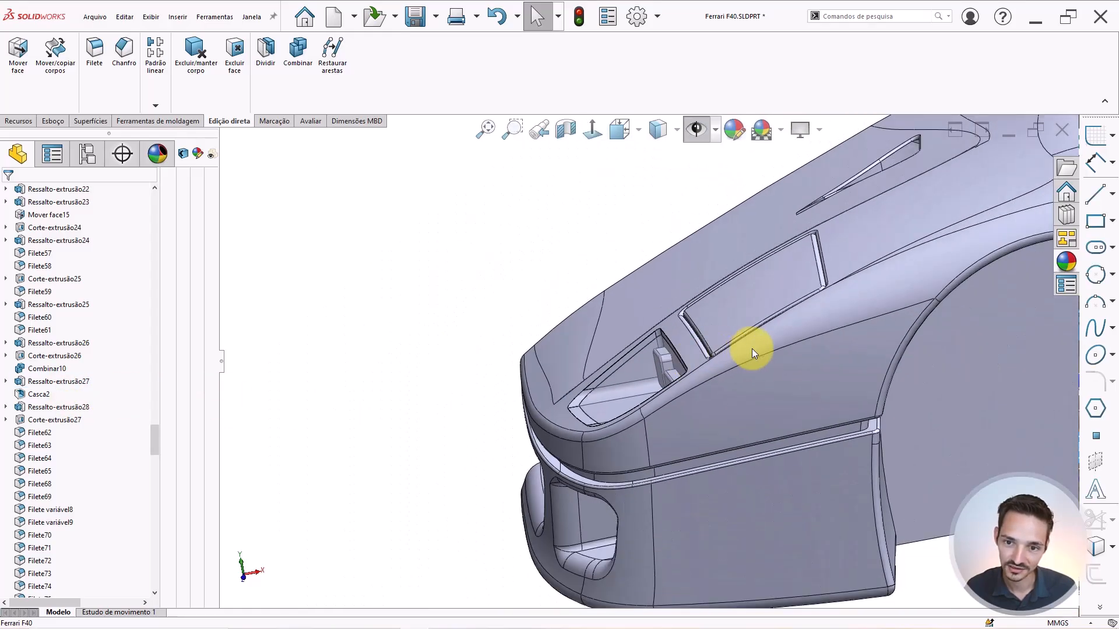
{"action": "scroll", "coordinate": [863, 308], "scroll_direction": "up", "scroll_amount": 5}
{"action": "scroll", "coordinate": [821, 307], "scroll_direction": "down", "scroll_amount": 7}
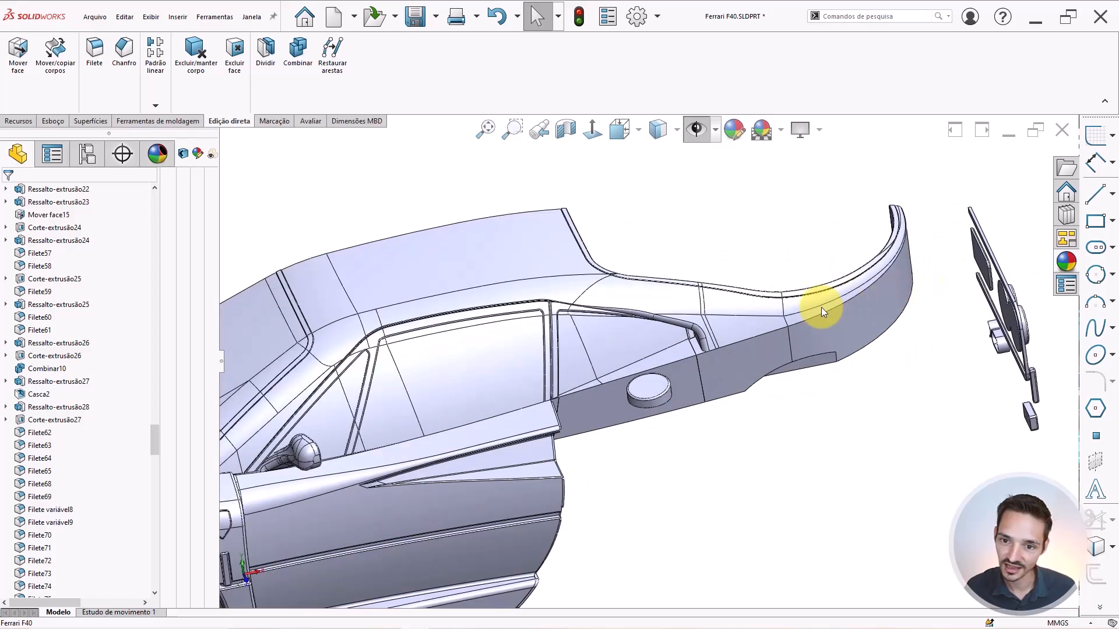
{"action": "scroll", "coordinate": [576, 361], "scroll_direction": "up", "scroll_amount": 8}
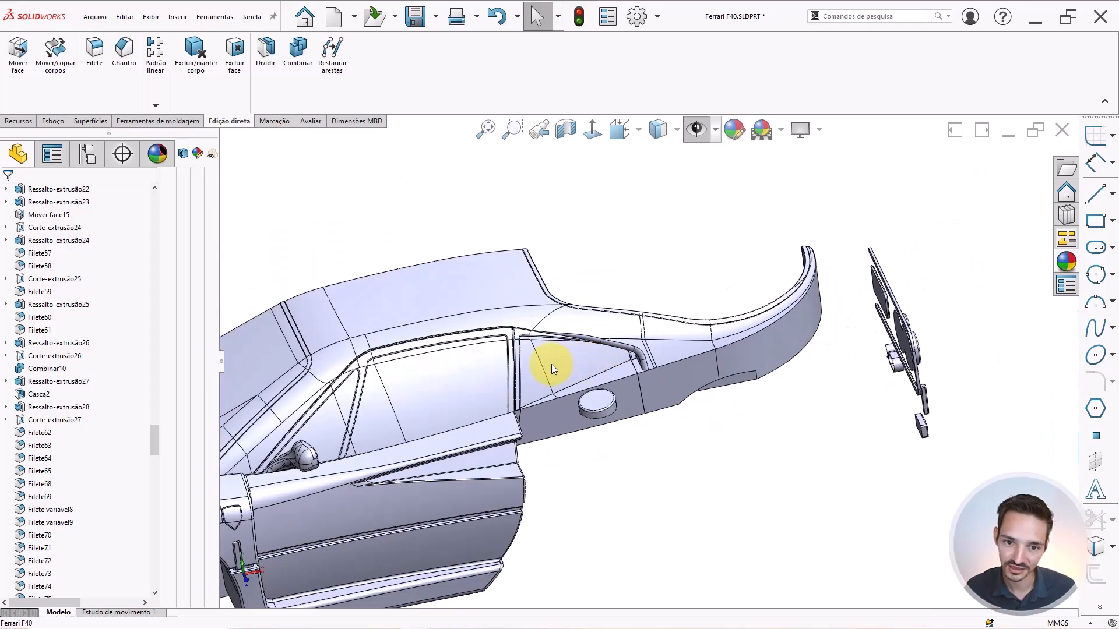
{"action": "middle_click_drag", "start_coordinate": [534, 368], "coordinate": [617, 395]}
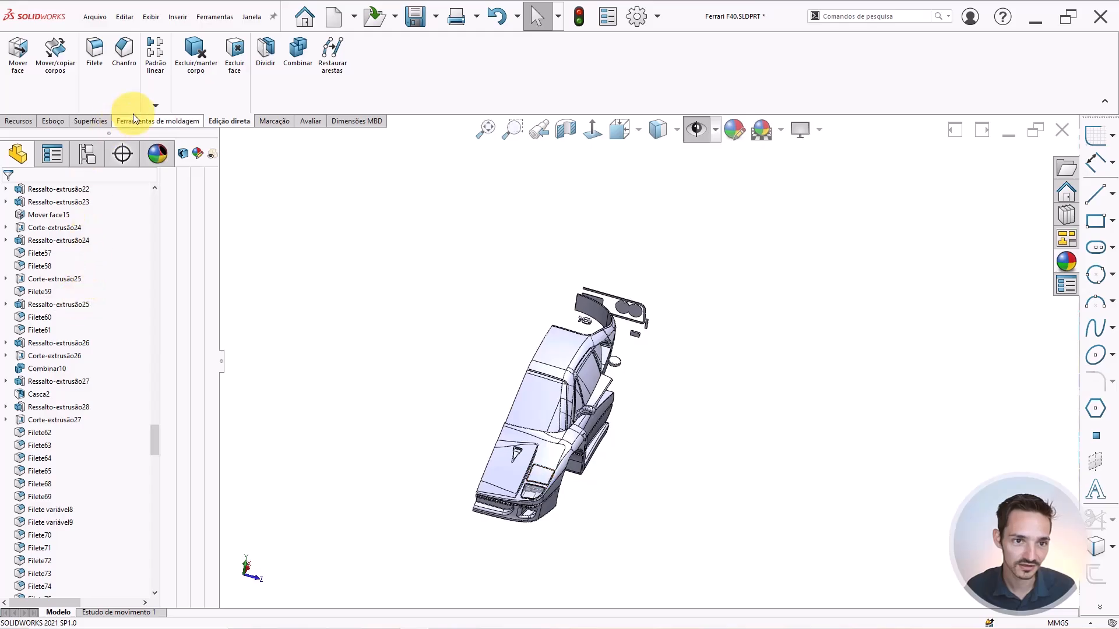
Start Espelhar and box-select all the car's bodies as Corpos a espelhar.
{"action": "left_click", "coordinate": [31, 122]}
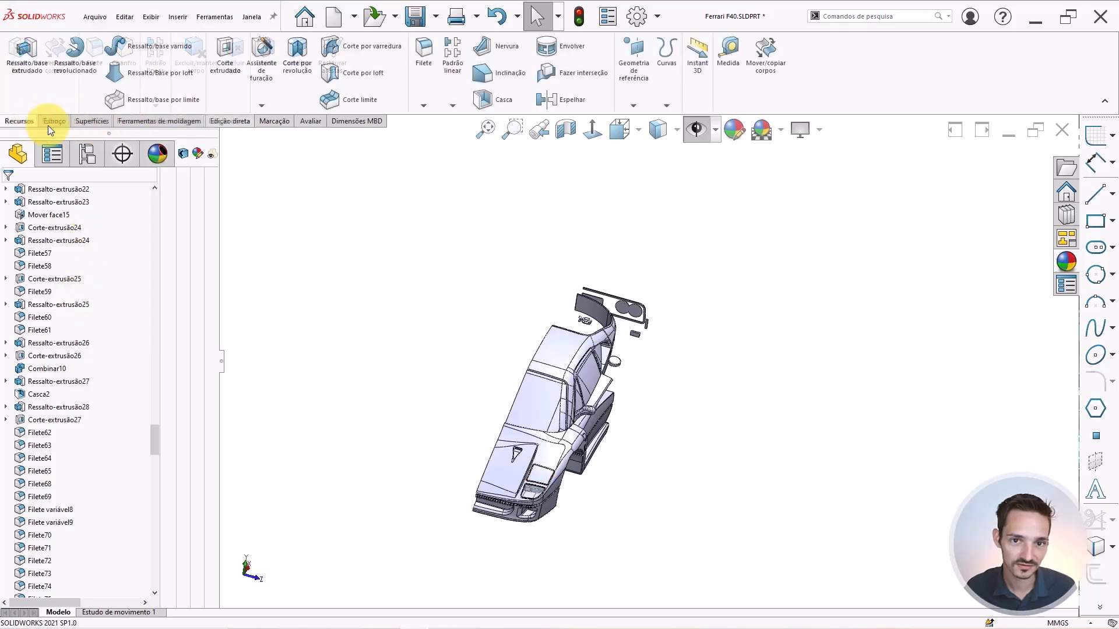
{"action": "left_click", "coordinate": [557, 100]}
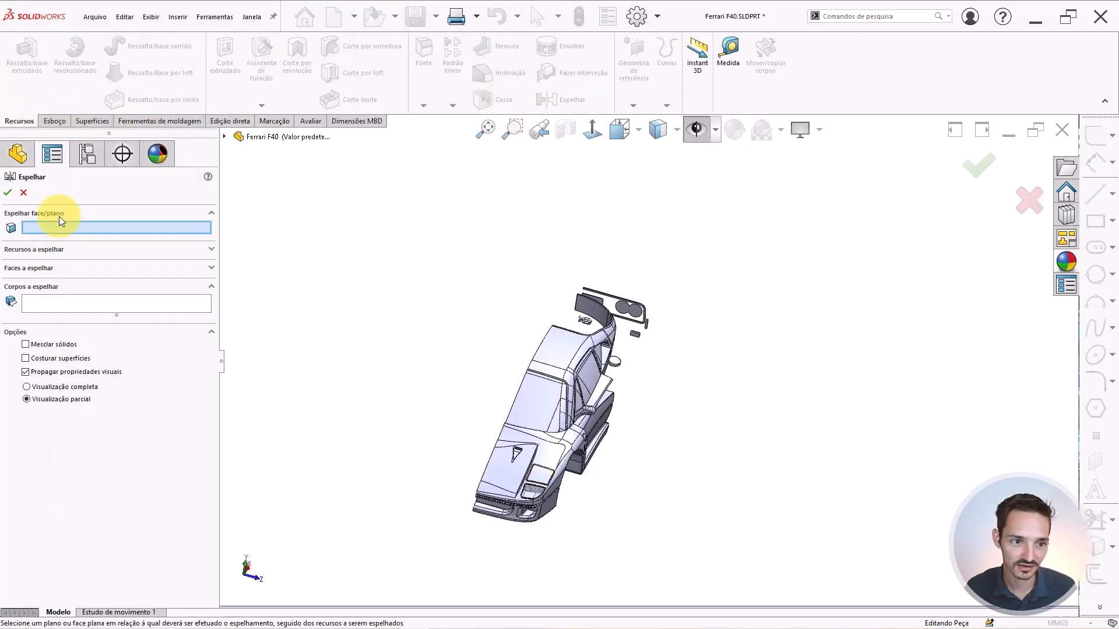
{"action": "left_click", "coordinate": [45, 307]}
{"action": "scroll", "coordinate": [375, 353], "scroll_direction": "up", "scroll_amount": 3}
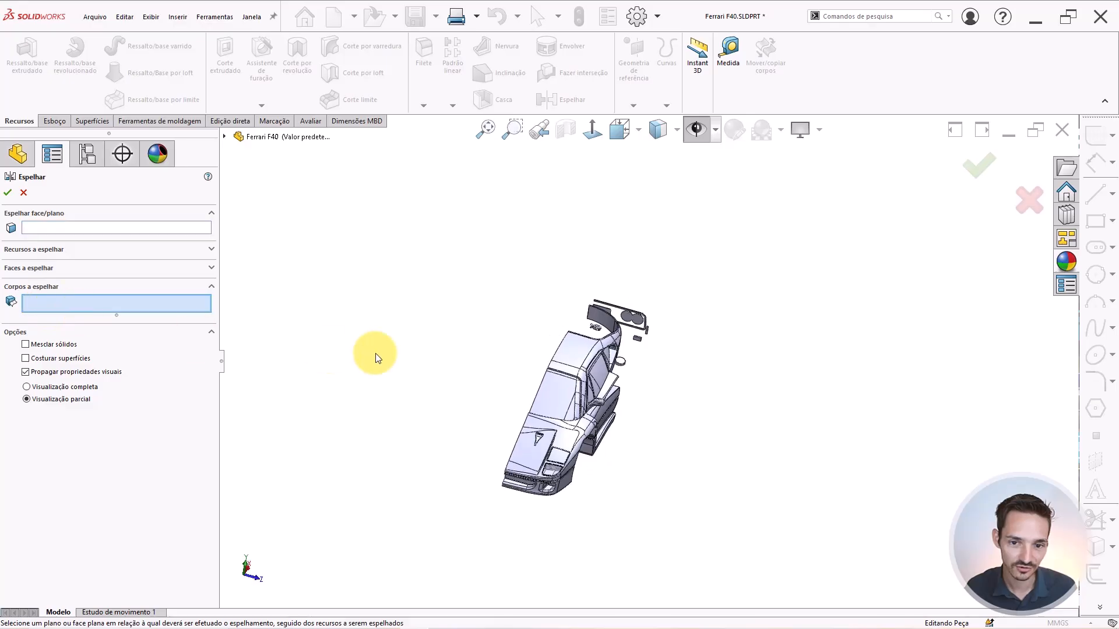
{"action": "left_click_drag", "start_coordinate": [791, 264], "coordinate": [444, 506]}
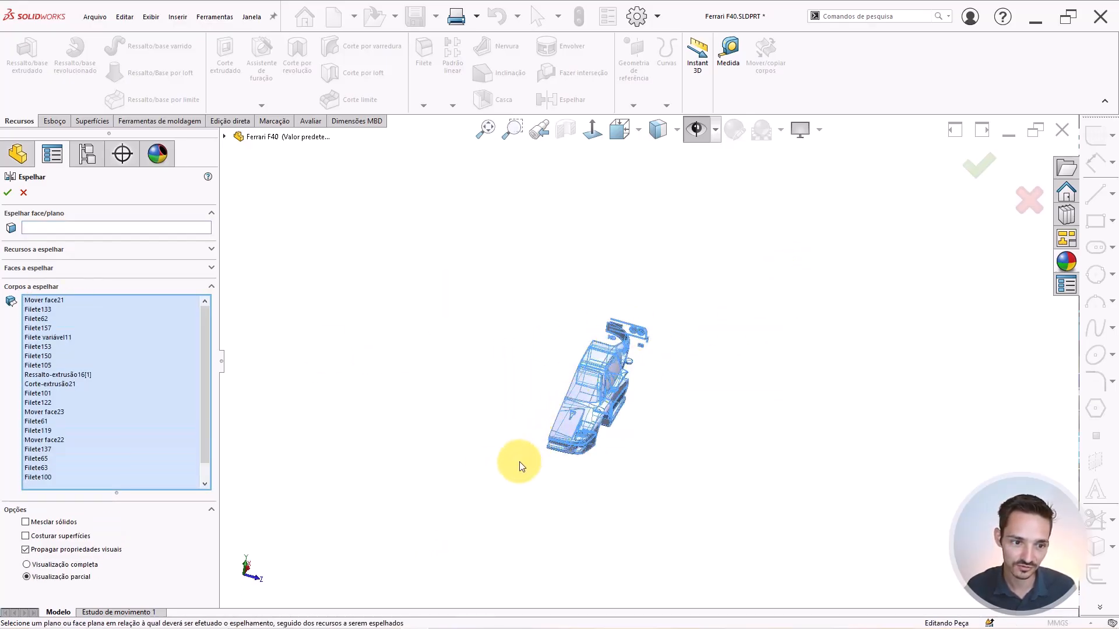
{"action": "scroll", "coordinate": [532, 445], "scroll_direction": "down", "scroll_amount": 2}
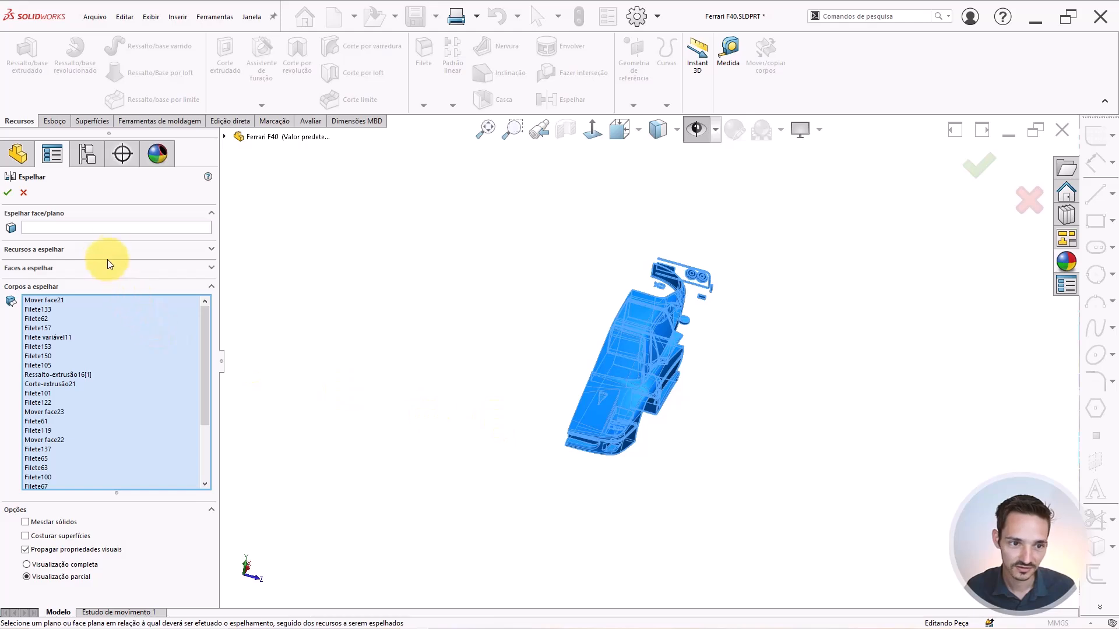
Use Plano frontal as the mirror plane and confirm the mirror.
{"action": "left_click", "coordinate": [107, 230]}
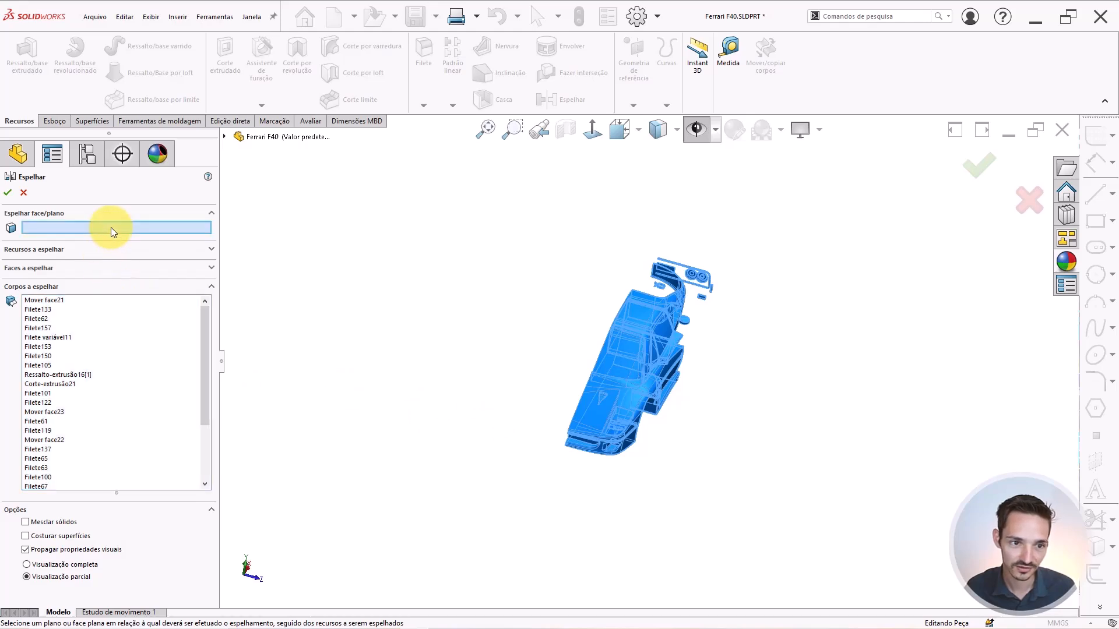
{"action": "left_click", "coordinate": [225, 136]}
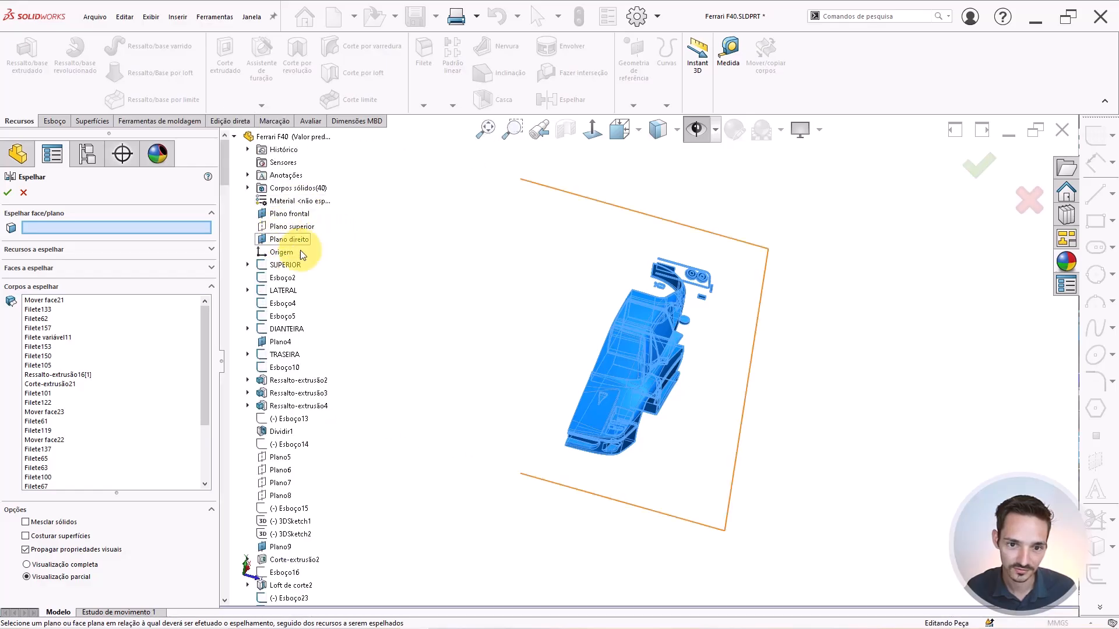
{"action": "scroll", "coordinate": [606, 344], "scroll_direction": "up", "scroll_amount": 3}
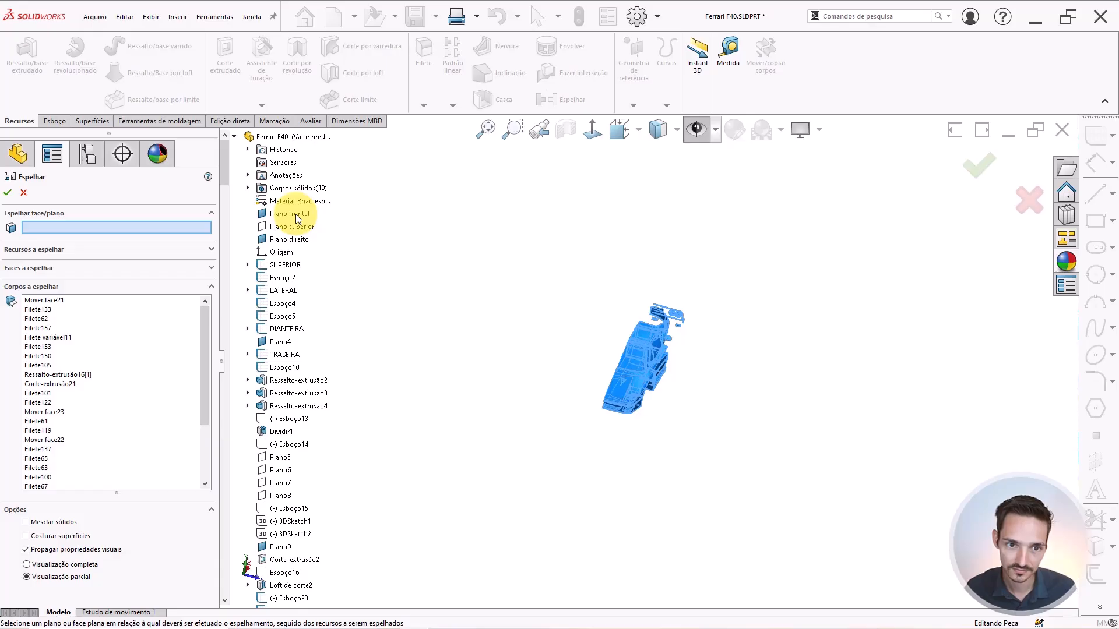
{"action": "key", "text": "Left"}
{"action": "key", "text": "Left"}
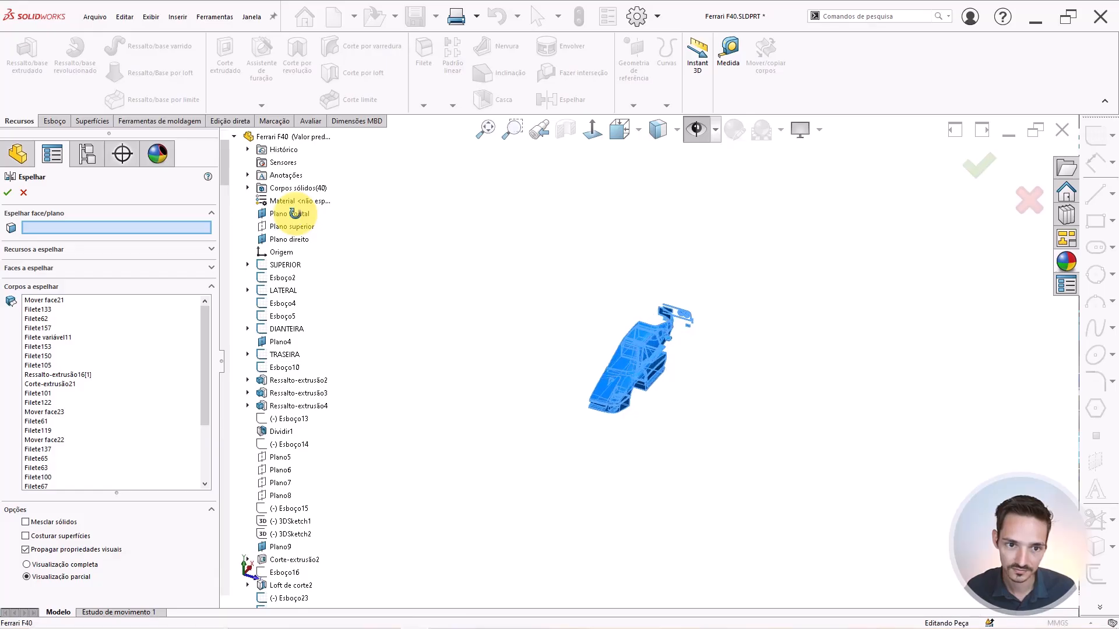
{"action": "left_click", "coordinate": [292, 213]}
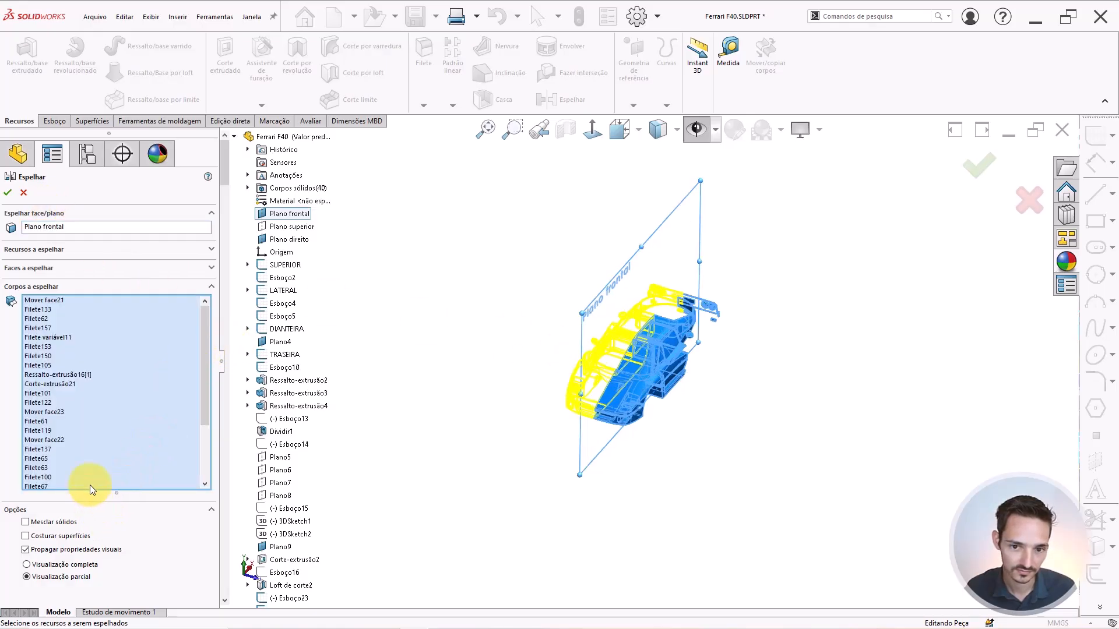
{"action": "left_click", "coordinate": [8, 195]}
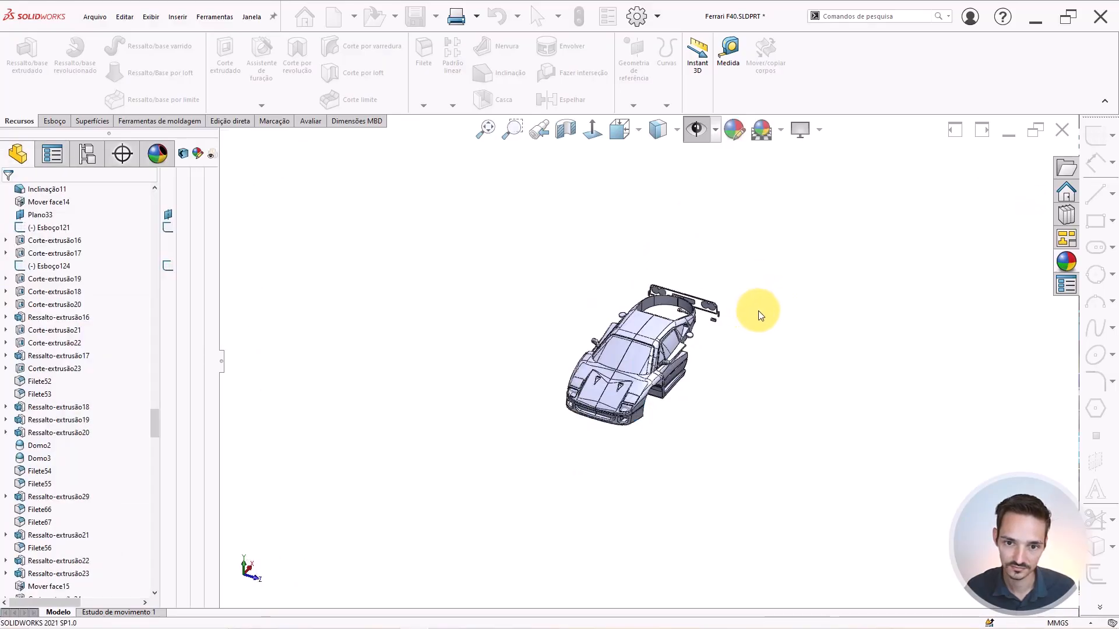
Expand Corpos sólidos(69), select then deselect it, and switch the ribbon to Edição direta.
{"action": "scroll", "coordinate": [650, 355], "scroll_direction": "down", "scroll_amount": 5}
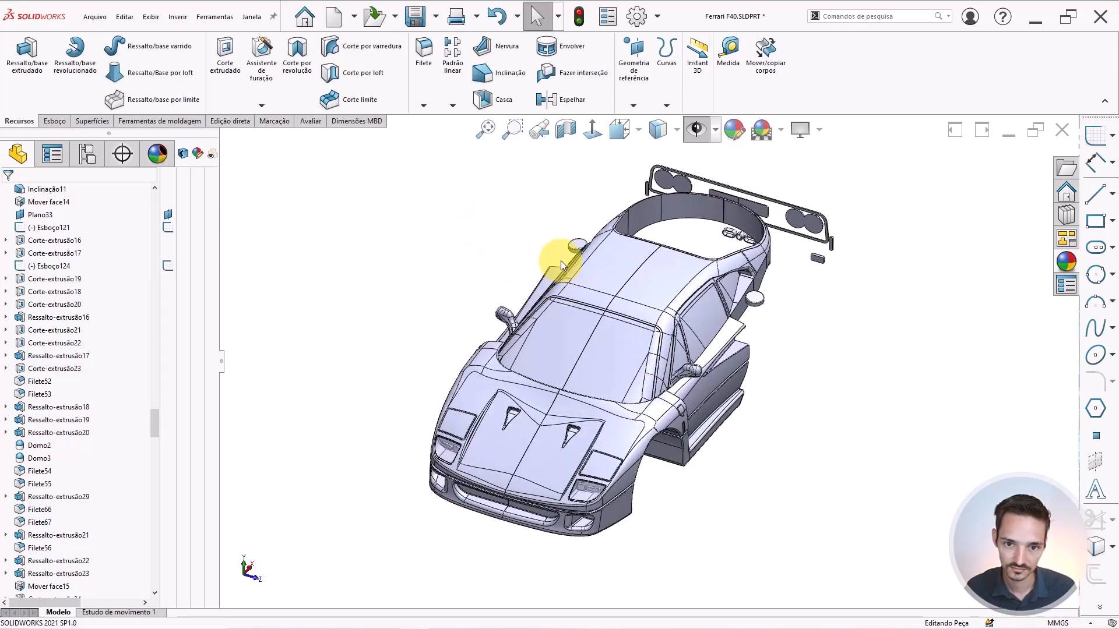
{"action": "middle_click_drag", "start_coordinate": [560, 261], "coordinate": [498, 247]}
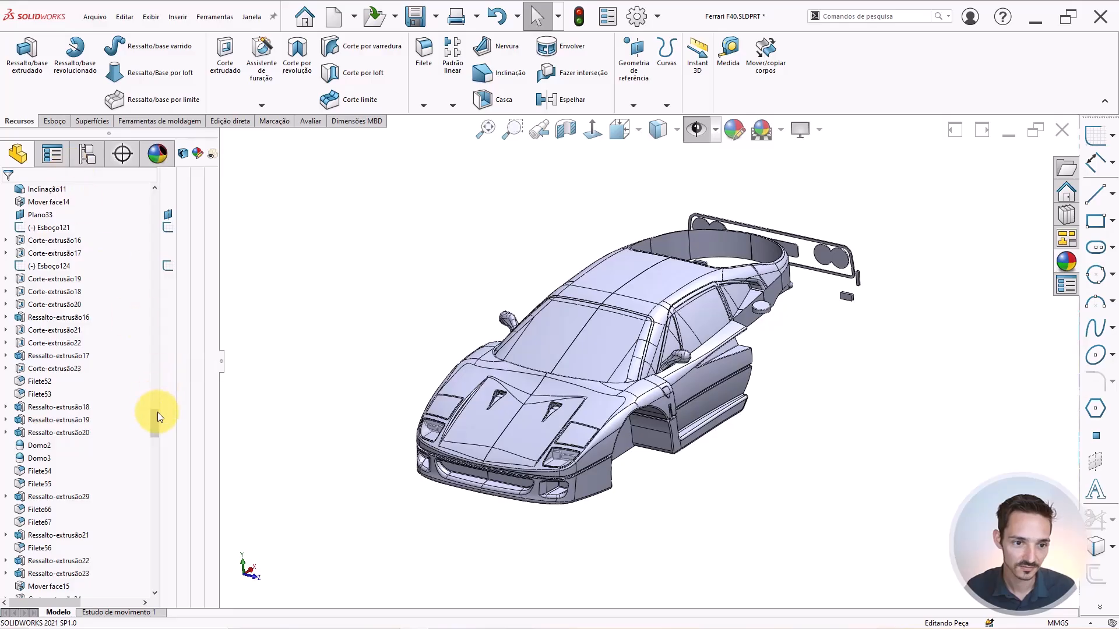
{"action": "left_click_drag", "start_coordinate": [155, 384], "coordinate": [149, 195]}
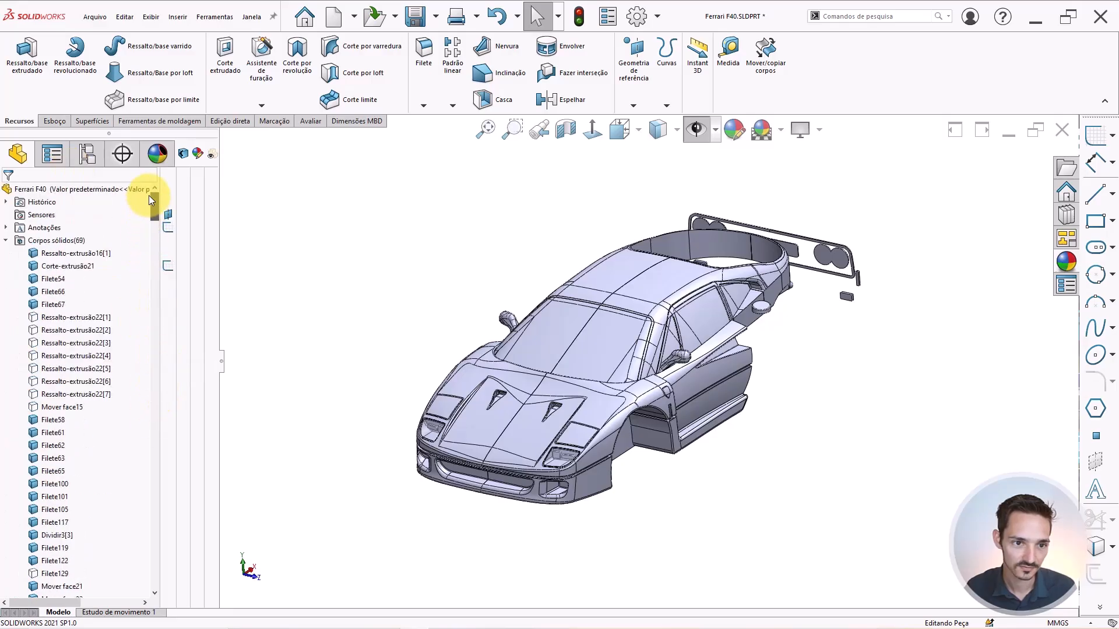
{"action": "left_click", "coordinate": [71, 242]}
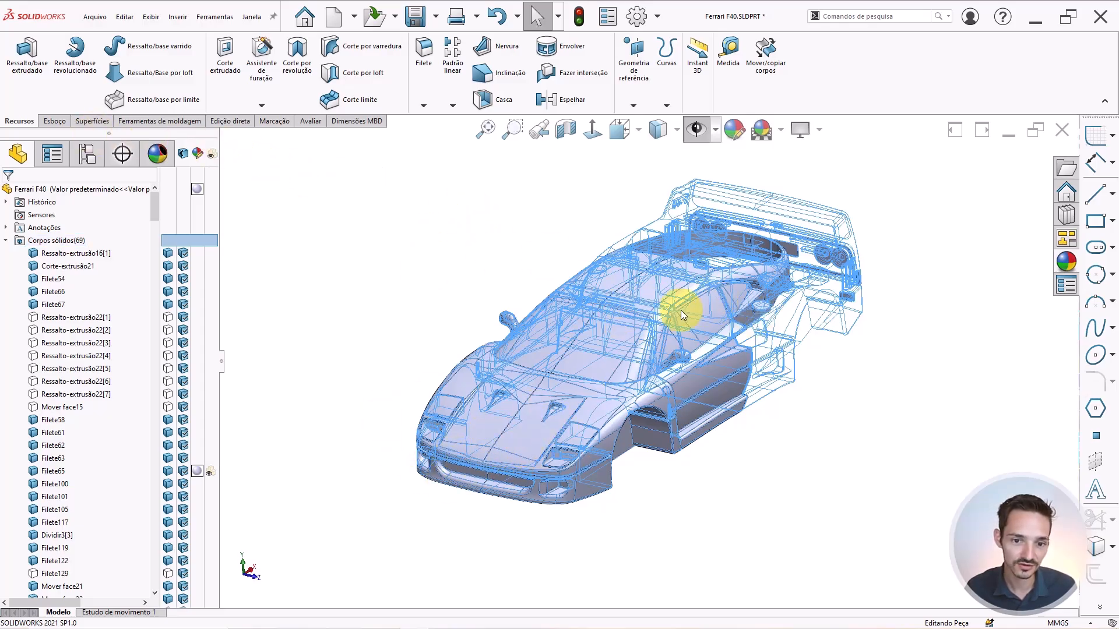
{"action": "left_click", "coordinate": [454, 212]}
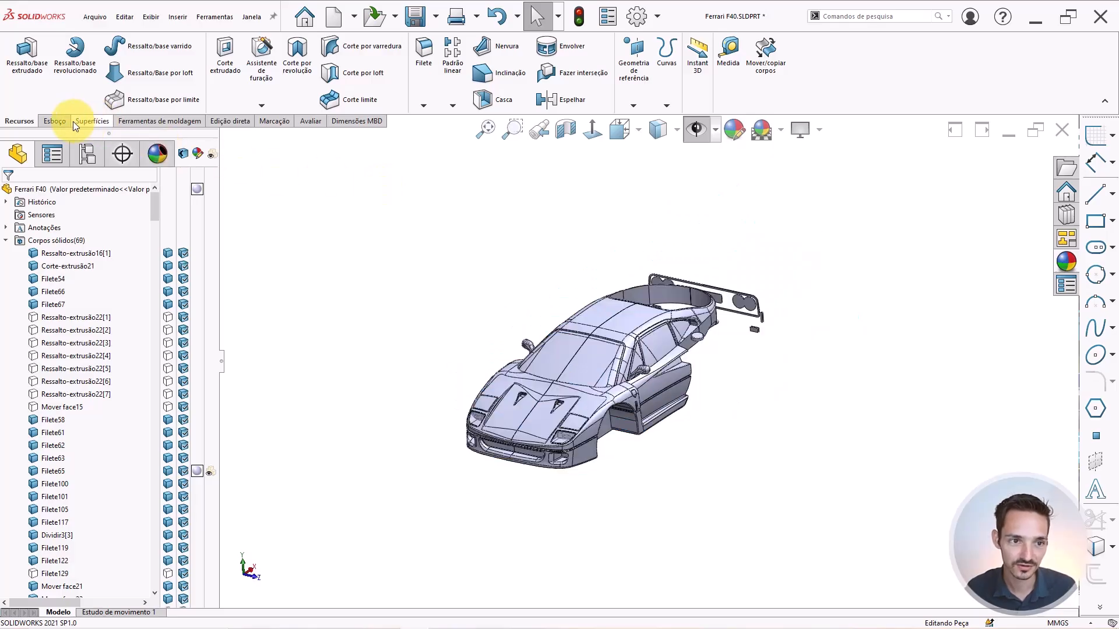
{"action": "left_click", "coordinate": [51, 125]}
{"action": "left_click", "coordinate": [231, 121]}
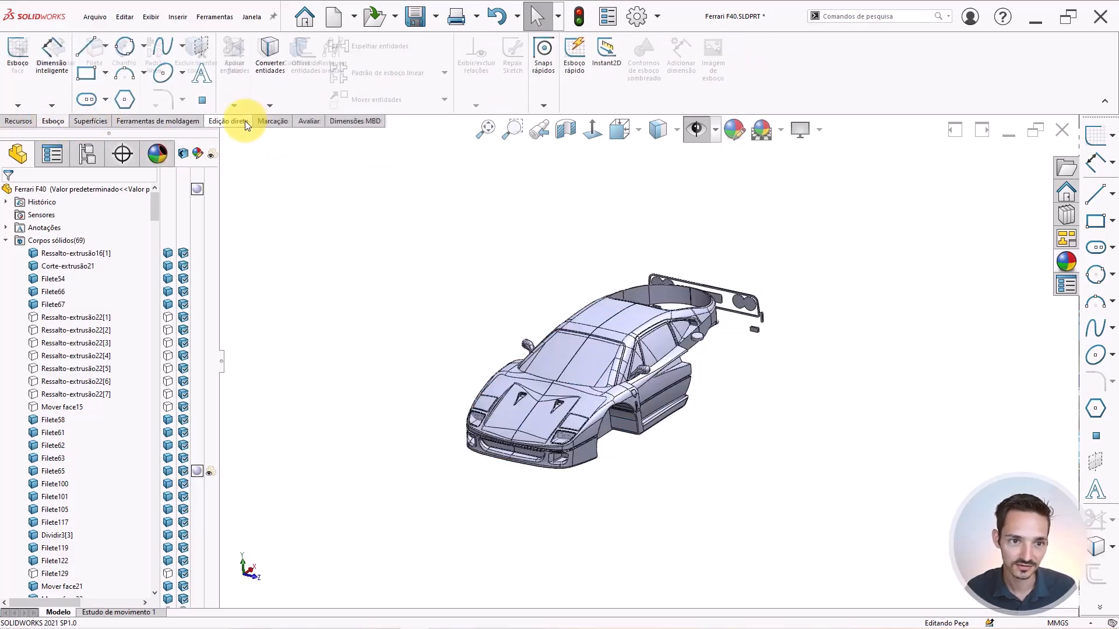
Combine Espelhar6[4] and Filete157 with Adicionar into one front body (Combinar14).
{"action": "left_click", "coordinate": [298, 68]}
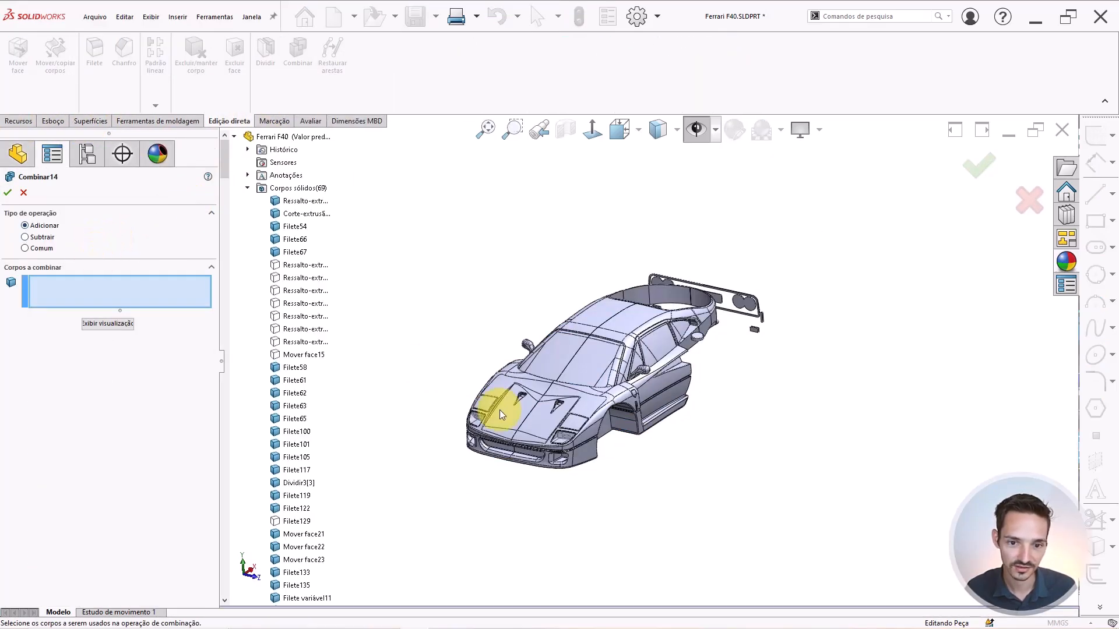
{"action": "scroll", "coordinate": [547, 400], "scroll_direction": "down", "scroll_amount": 3}
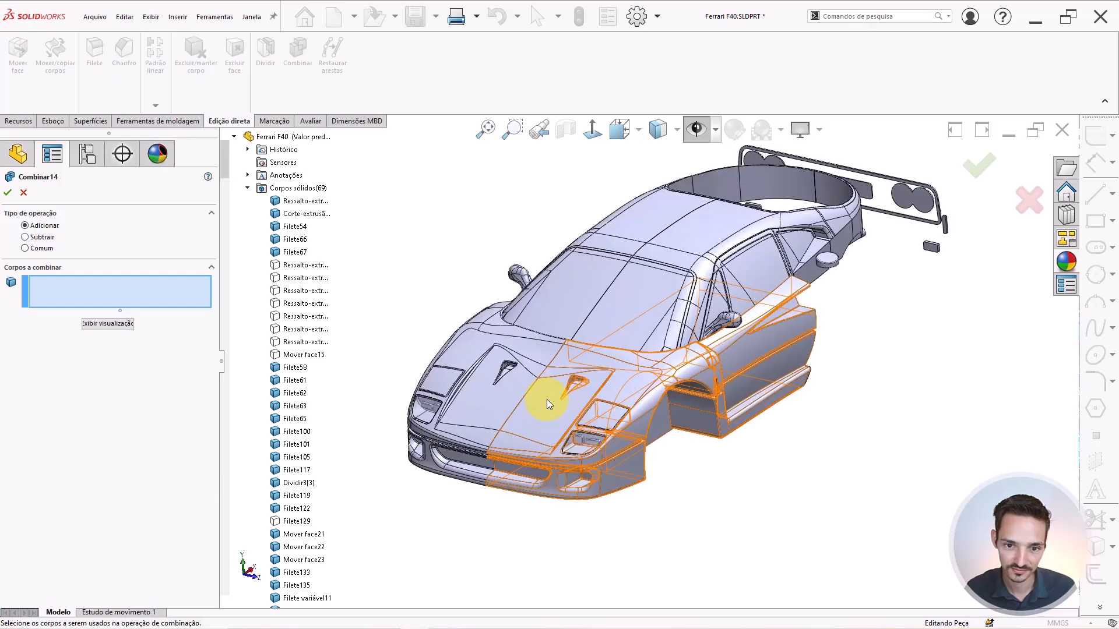
{"action": "left_click", "coordinate": [498, 395]}
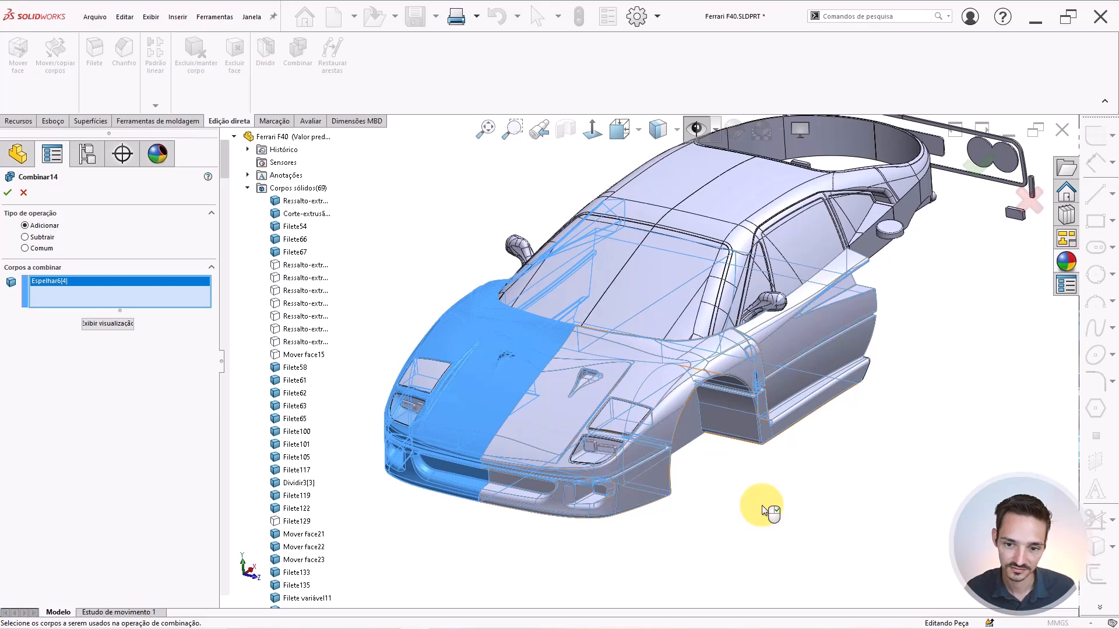
{"action": "scroll", "coordinate": [764, 511], "scroll_direction": "up", "scroll_amount": 1}
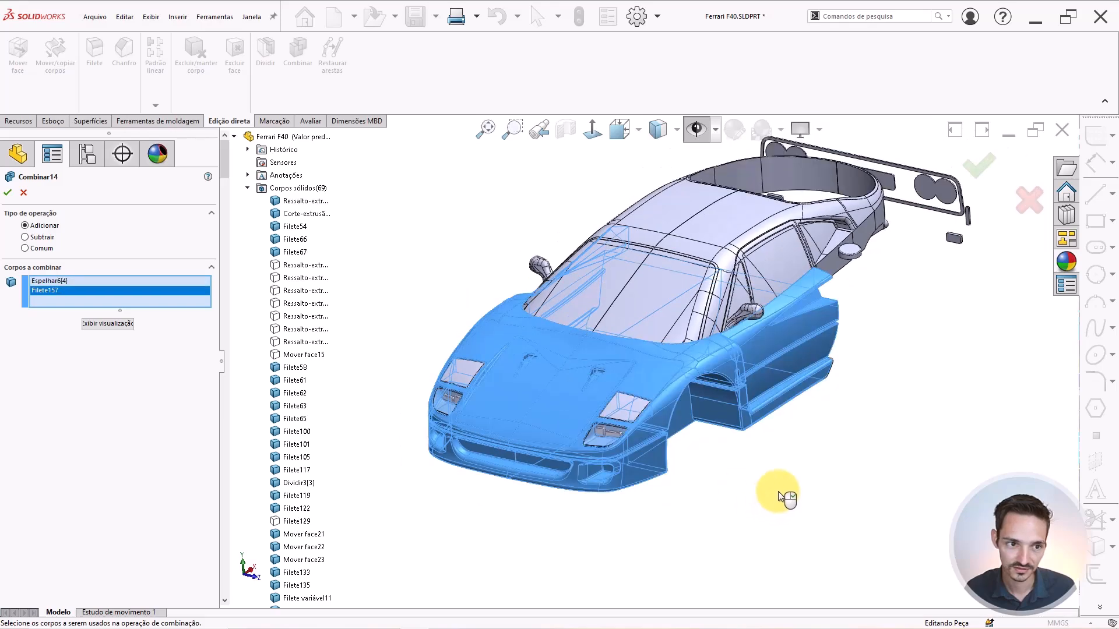
{"action": "right_click", "coordinate": [802, 470]}
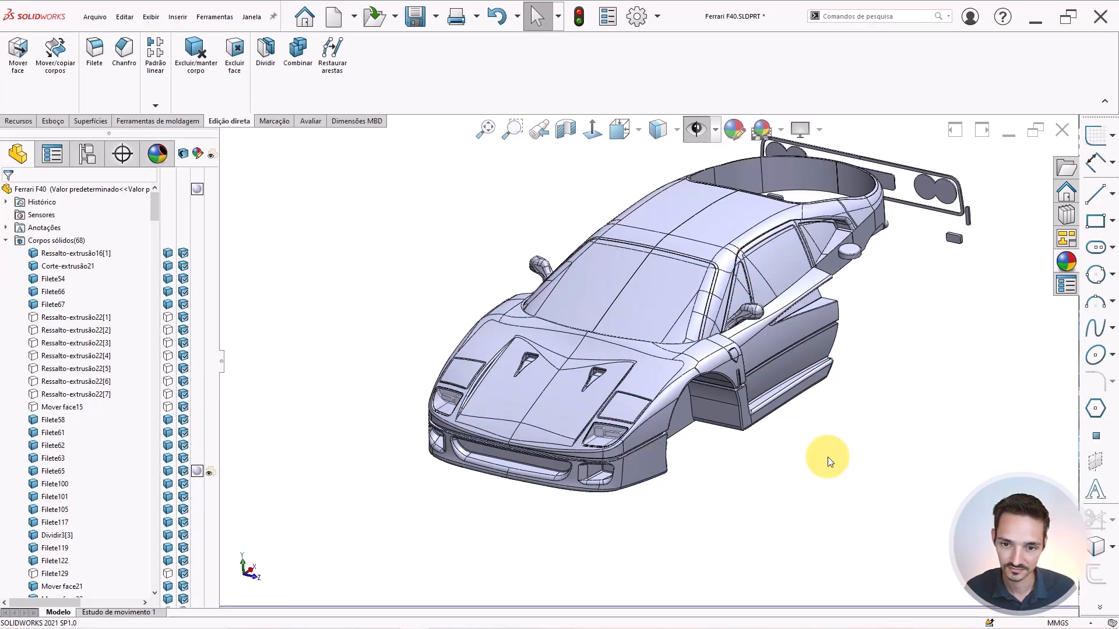
{"action": "key", "text": "Return"}
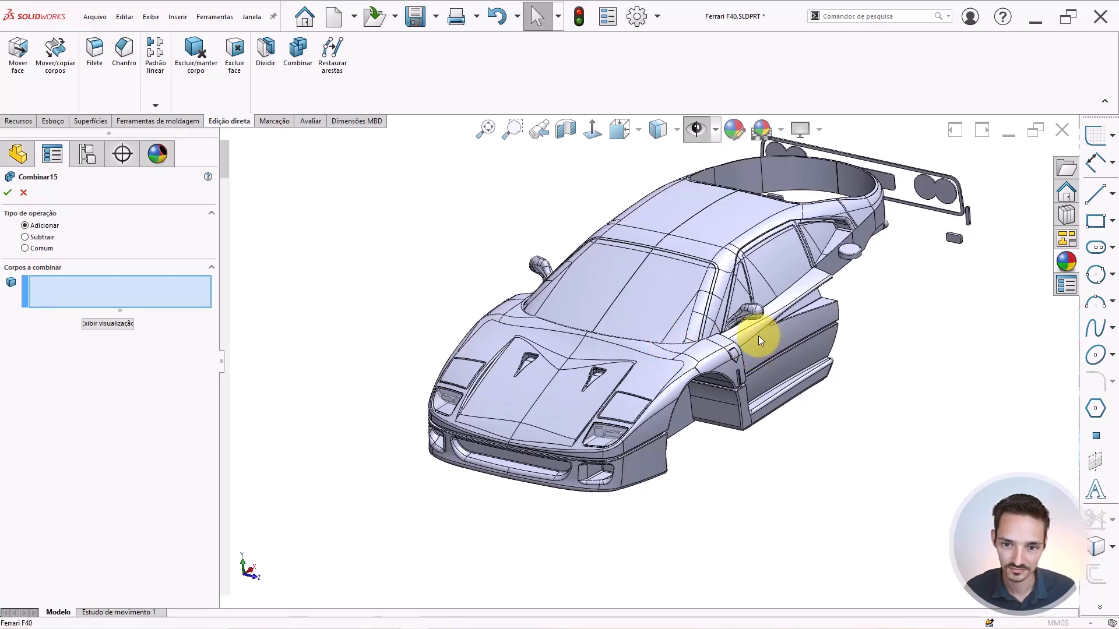
Combine the left and right rear centre panel halves into Combinar15, leaving 67 bodies.
{"action": "middle_click_drag", "start_coordinate": [764, 355], "coordinate": [575, 282]}
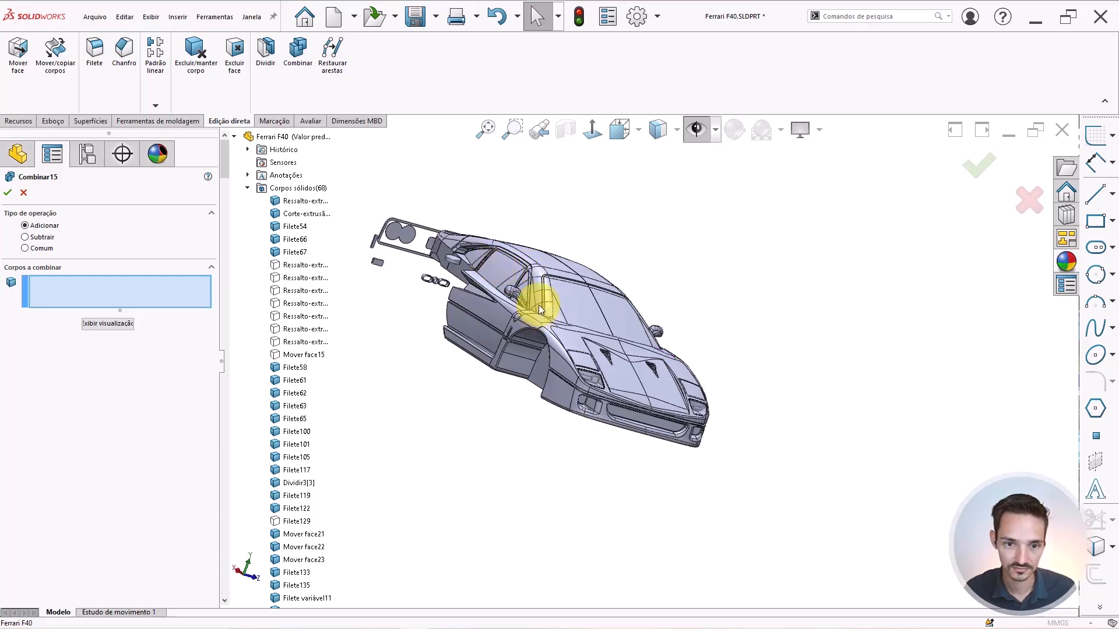
{"action": "middle_click_drag", "start_coordinate": [541, 309], "coordinate": [585, 330]}
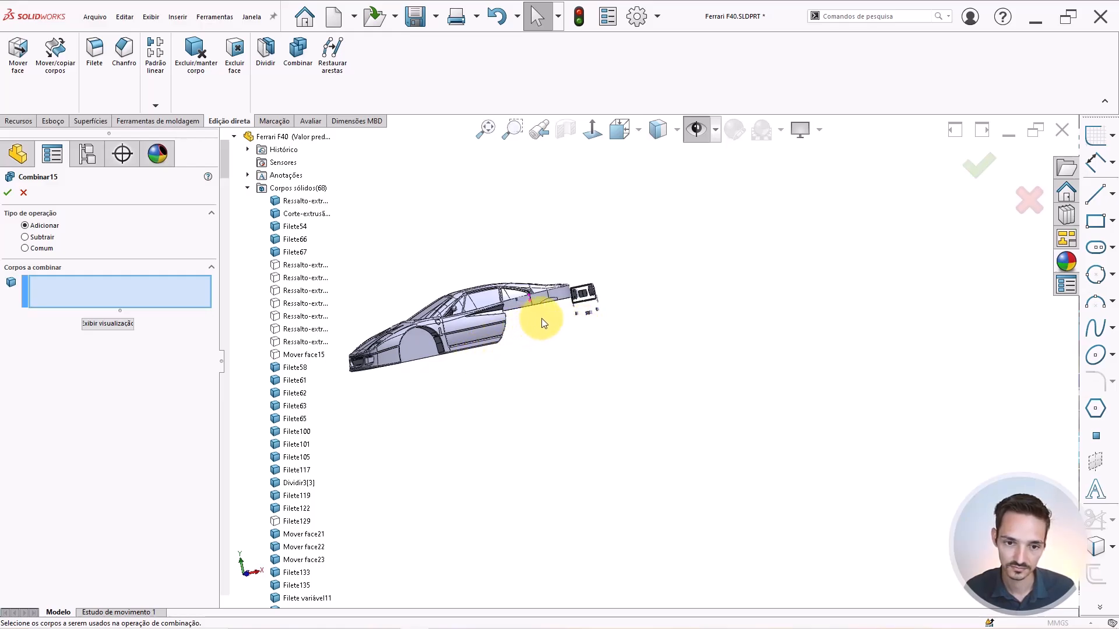
{"action": "middle_click_drag", "start_coordinate": [551, 312], "coordinate": [530, 324]}
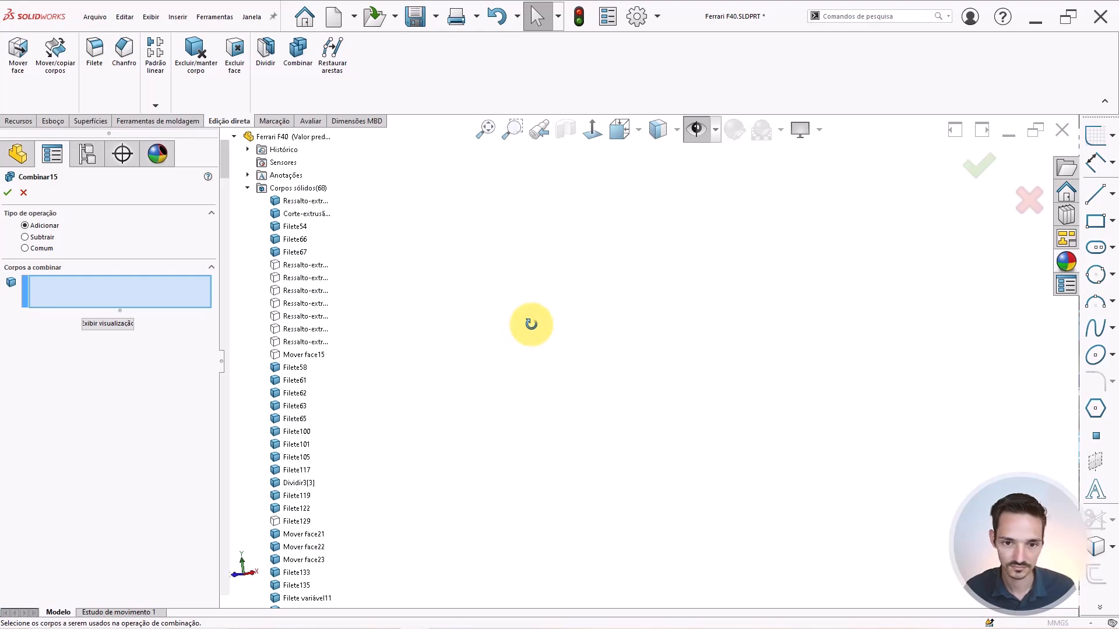
{"action": "key", "text": "f"}
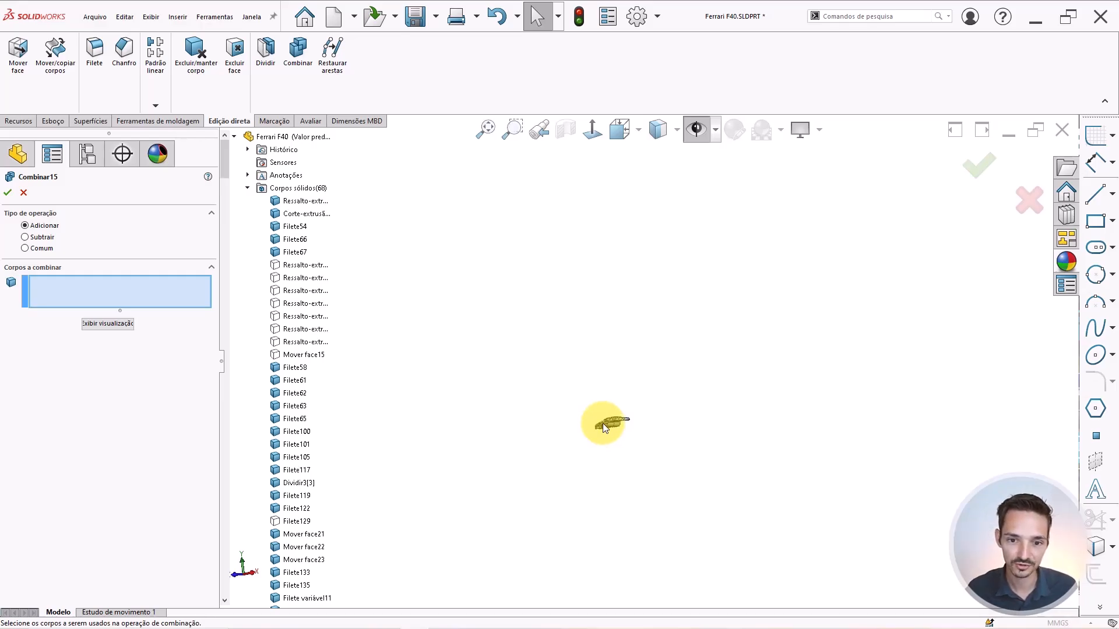
{"action": "scroll", "coordinate": [602, 424], "scroll_direction": "down", "scroll_amount": 8}
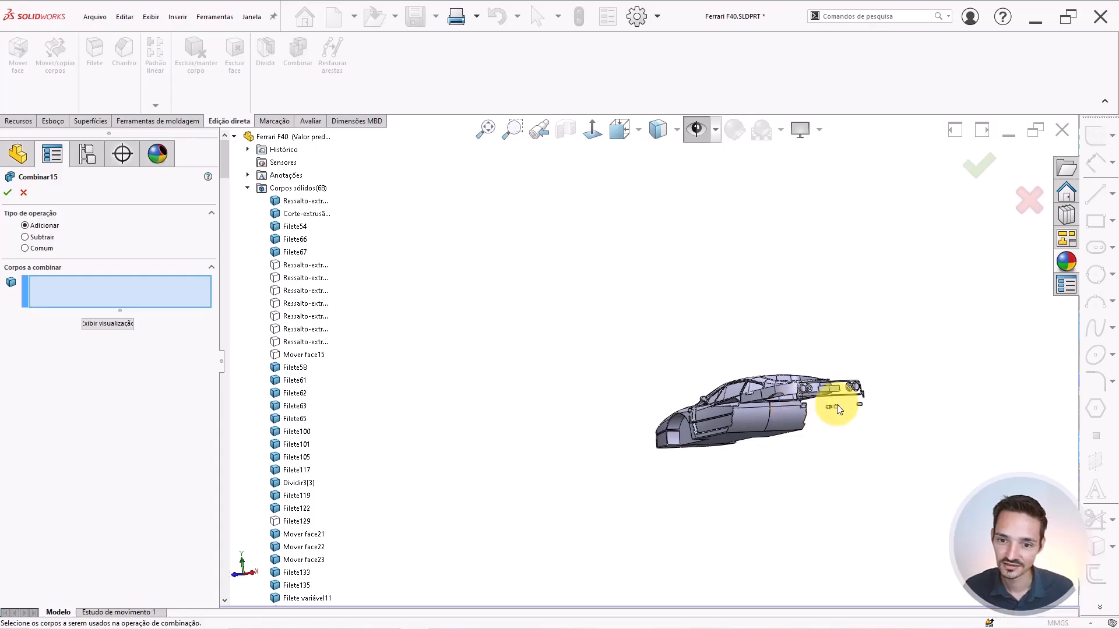
{"action": "scroll", "coordinate": [887, 389], "scroll_direction": "down", "scroll_amount": 3}
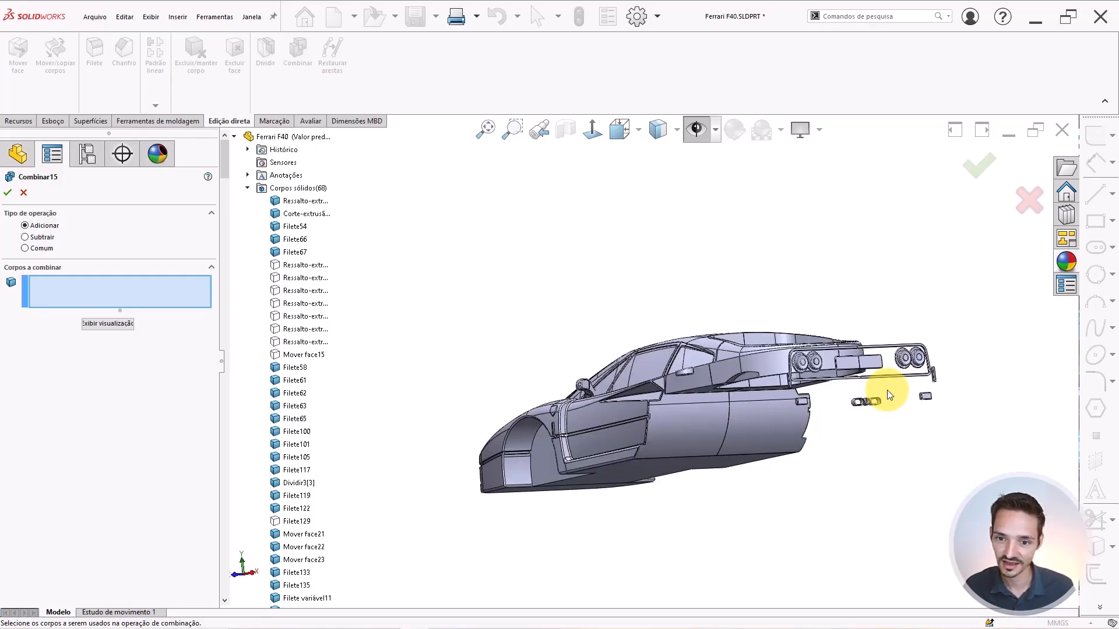
{"action": "scroll", "coordinate": [887, 390], "scroll_direction": "down", "scroll_amount": 6}
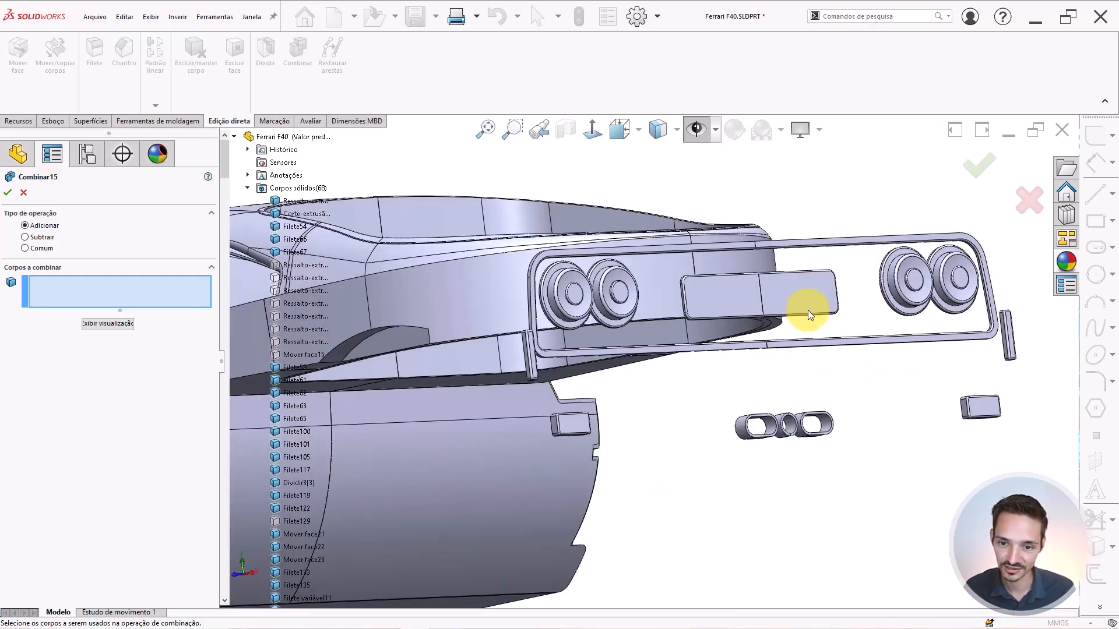
{"action": "scroll", "coordinate": [848, 331], "scroll_direction": "down", "scroll_amount": 2}
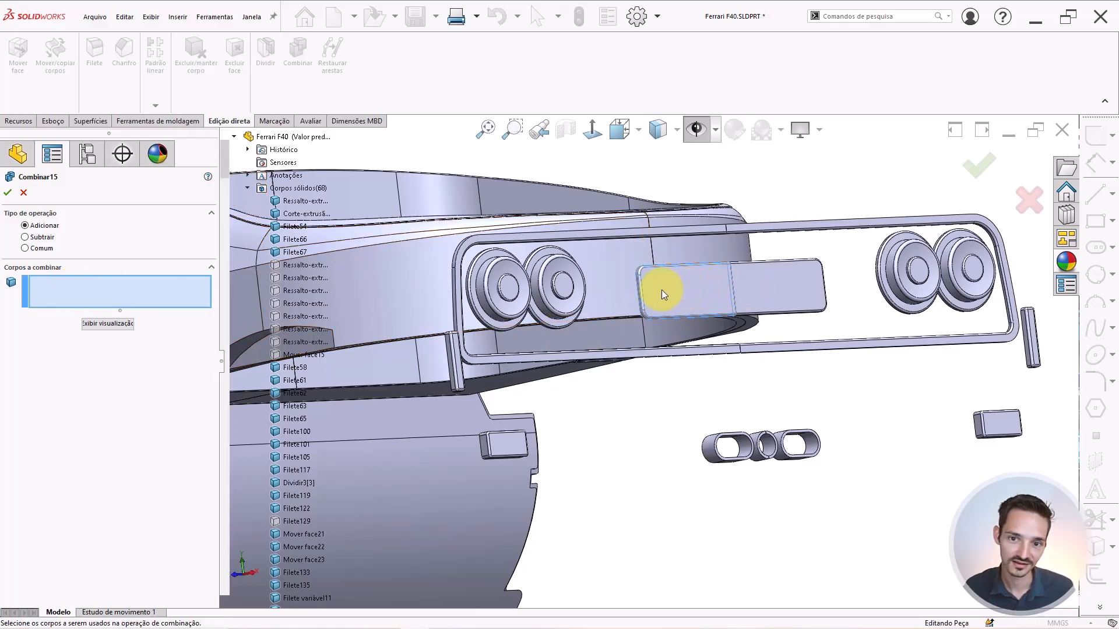
{"action": "left_click", "coordinate": [744, 293]}
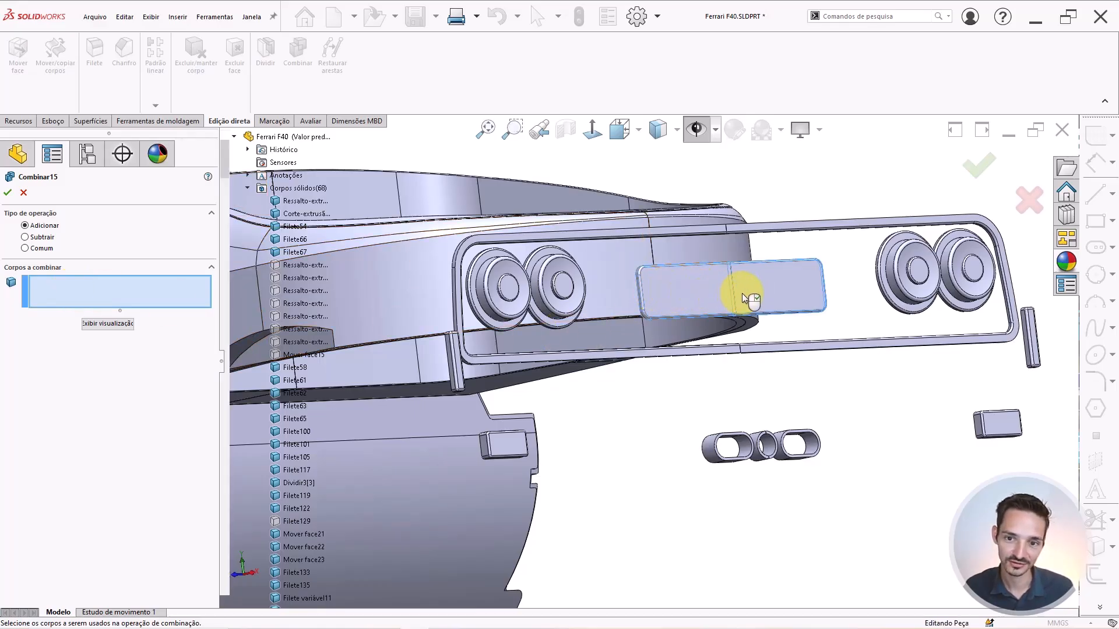
{"action": "right_click", "coordinate": [784, 379]}
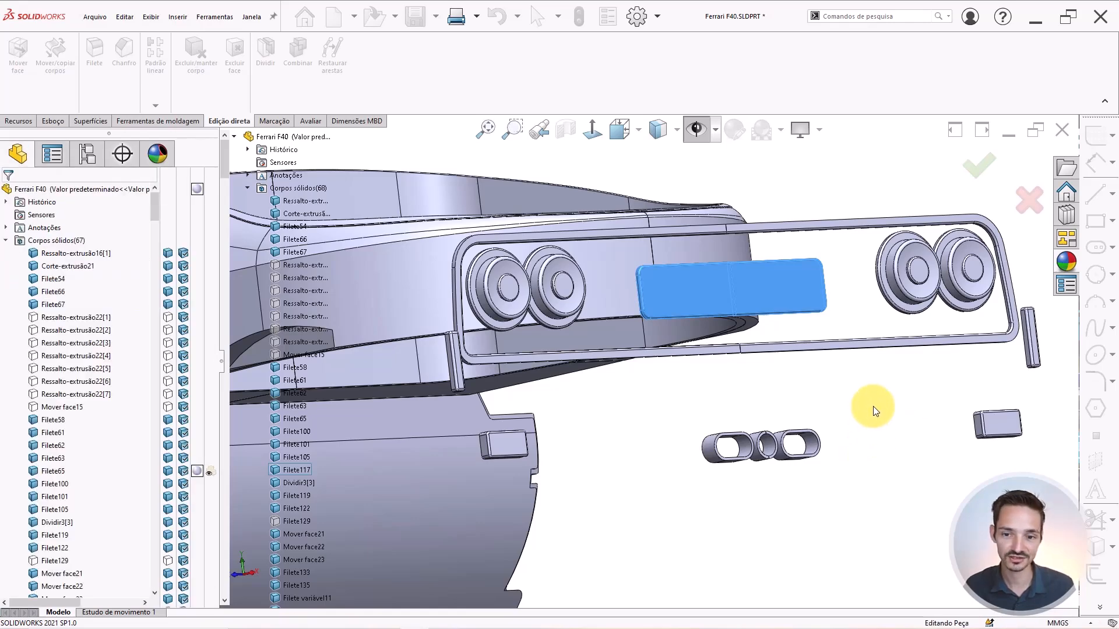
{"action": "scroll", "coordinate": [872, 406], "scroll_direction": "up", "scroll_amount": 10}
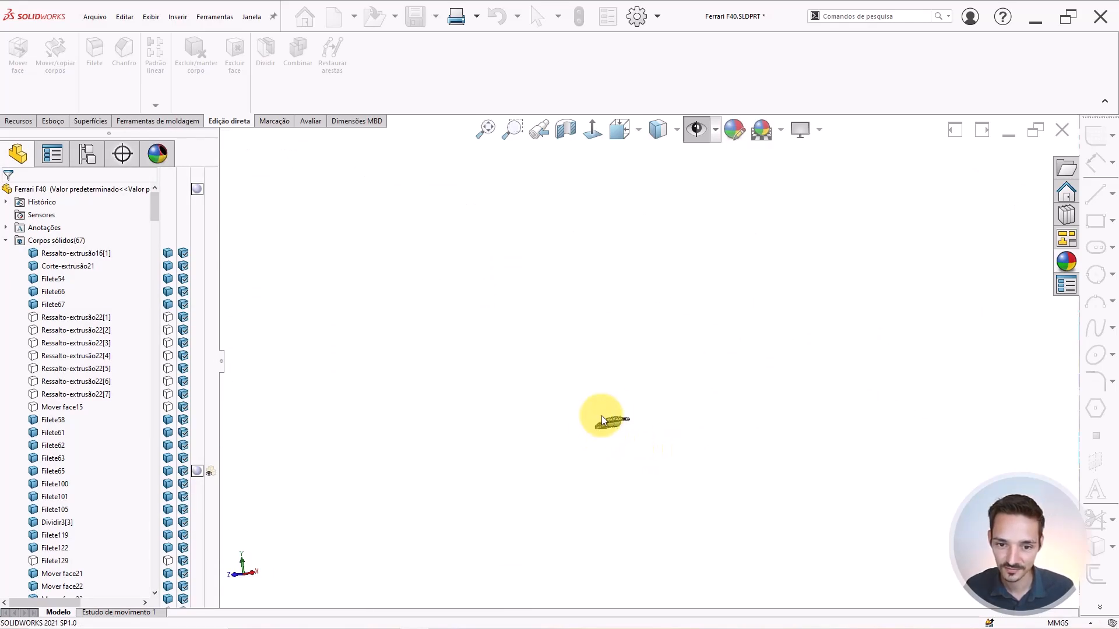
{"action": "scroll", "coordinate": [610, 411], "scroll_direction": "down", "scroll_amount": 7}
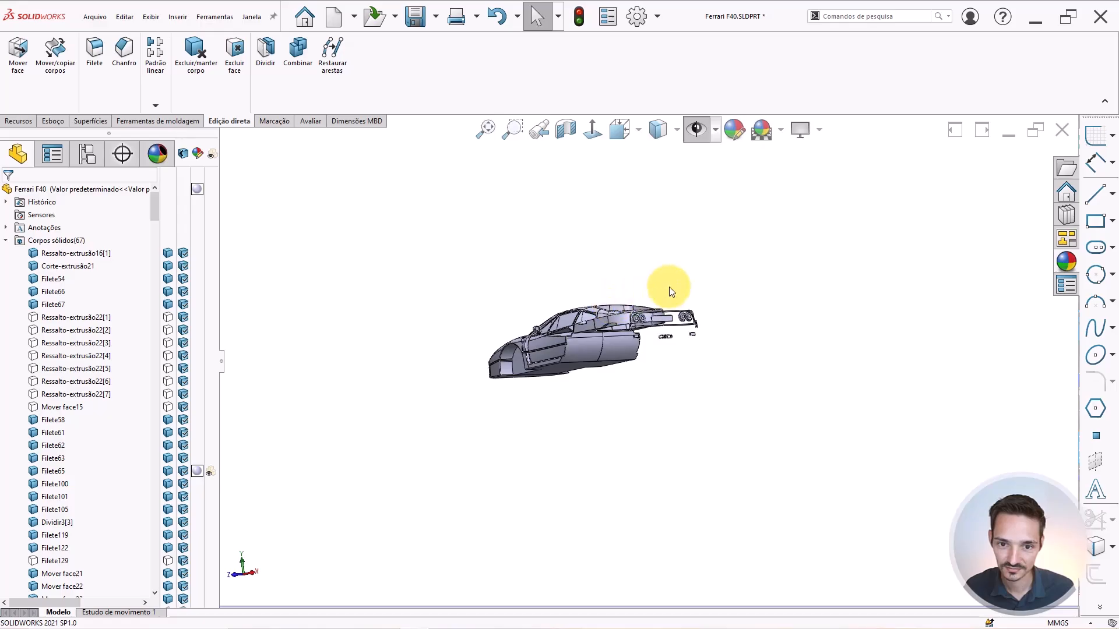
{"action": "scroll", "coordinate": [665, 291], "scroll_direction": "down", "scroll_amount": 5}
Combine Espelhar6[10] and Corte-extrusão21 into one exhaust-outlet solid, Combinar16.
{"action": "scroll", "coordinate": [775, 211], "scroll_direction": "down", "scroll_amount": 2}
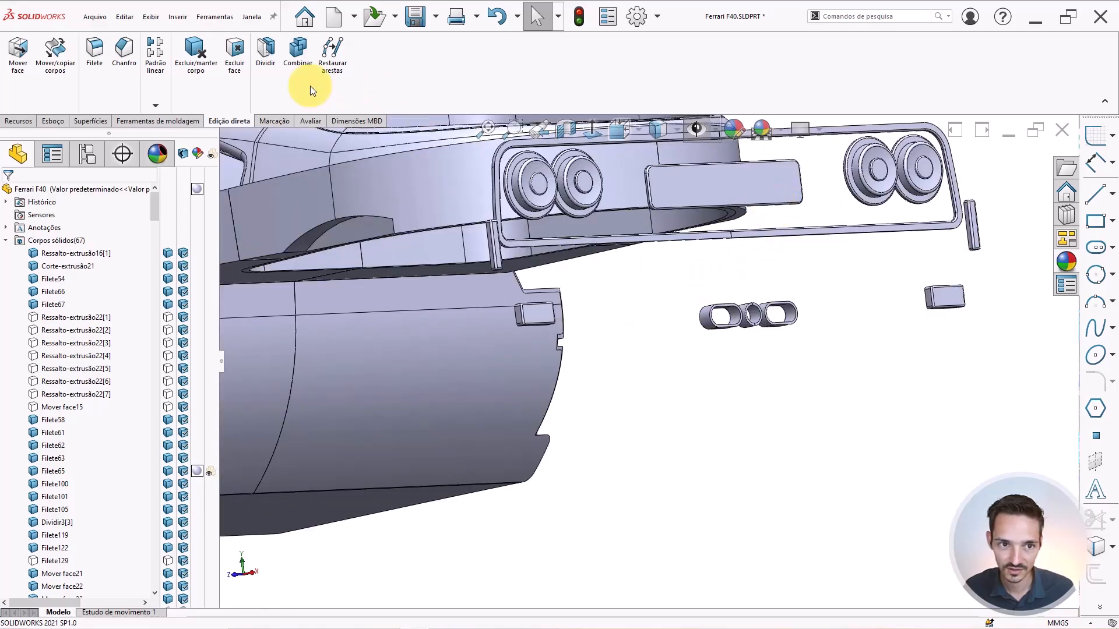
{"action": "left_click", "coordinate": [298, 54]}
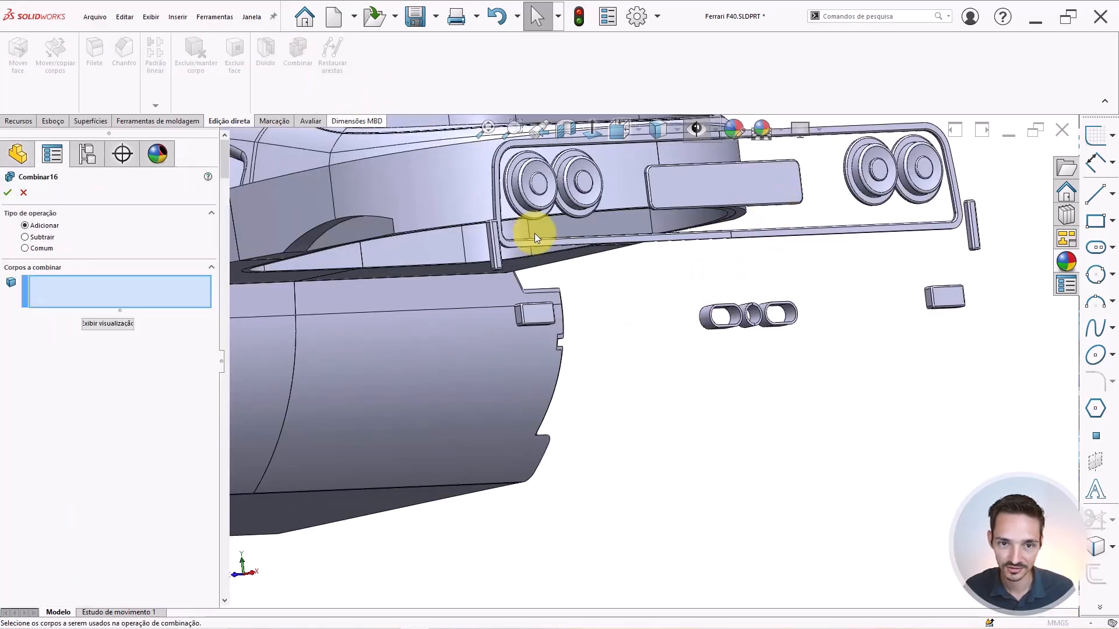
{"action": "left_click", "coordinate": [751, 317]}
{"action": "scroll", "coordinate": [747, 305], "scroll_direction": "down", "scroll_amount": 2}
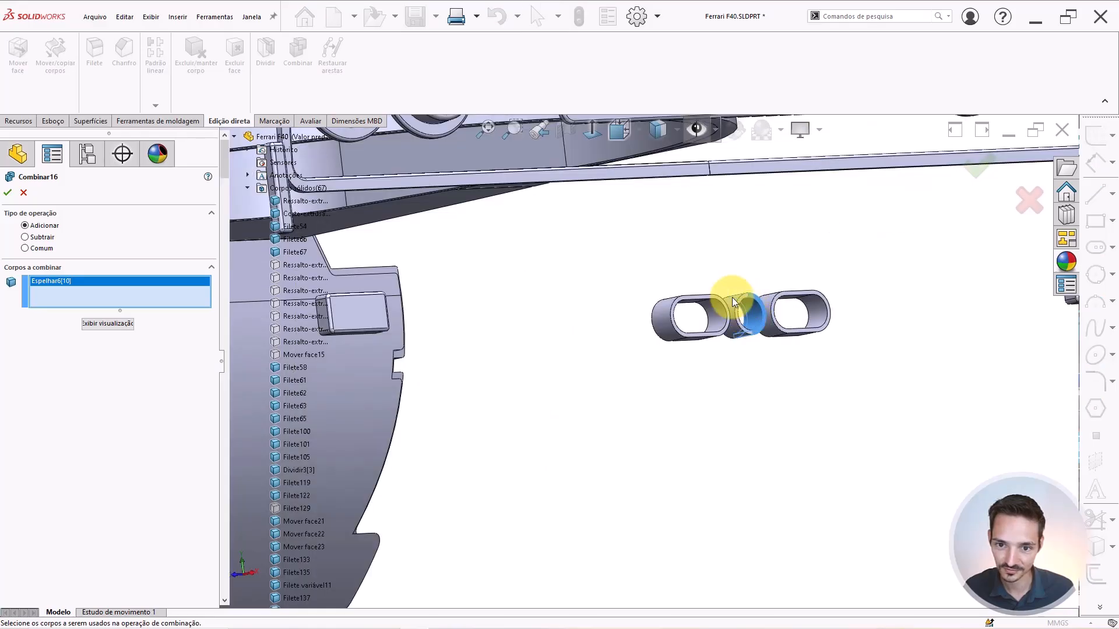
{"action": "left_click", "coordinate": [732, 297]}
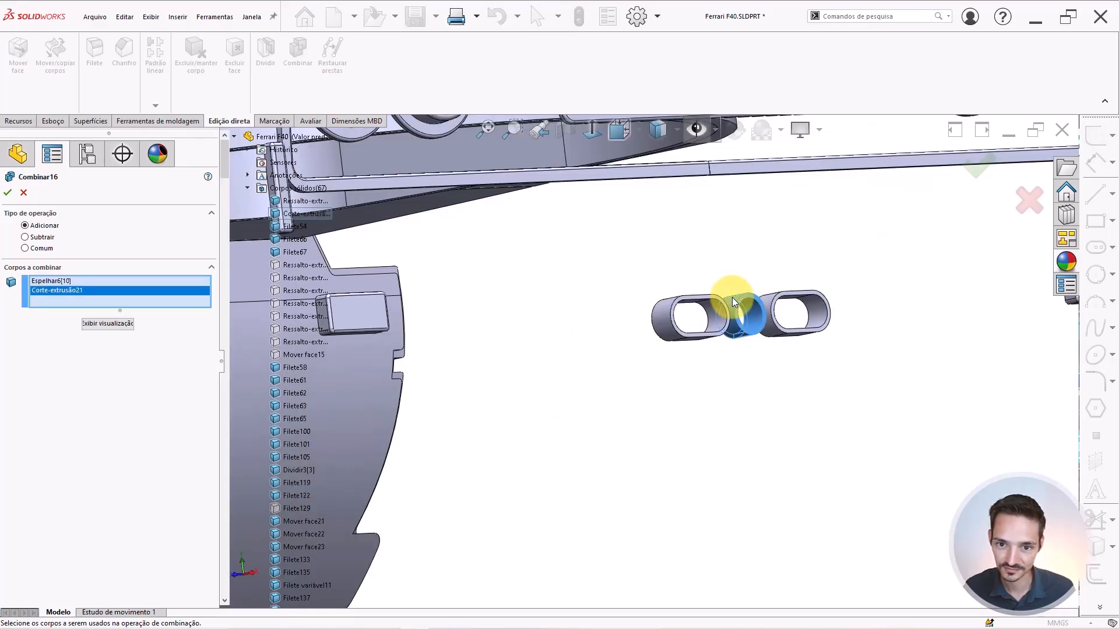
{"action": "right_click", "coordinate": [701, 274]}
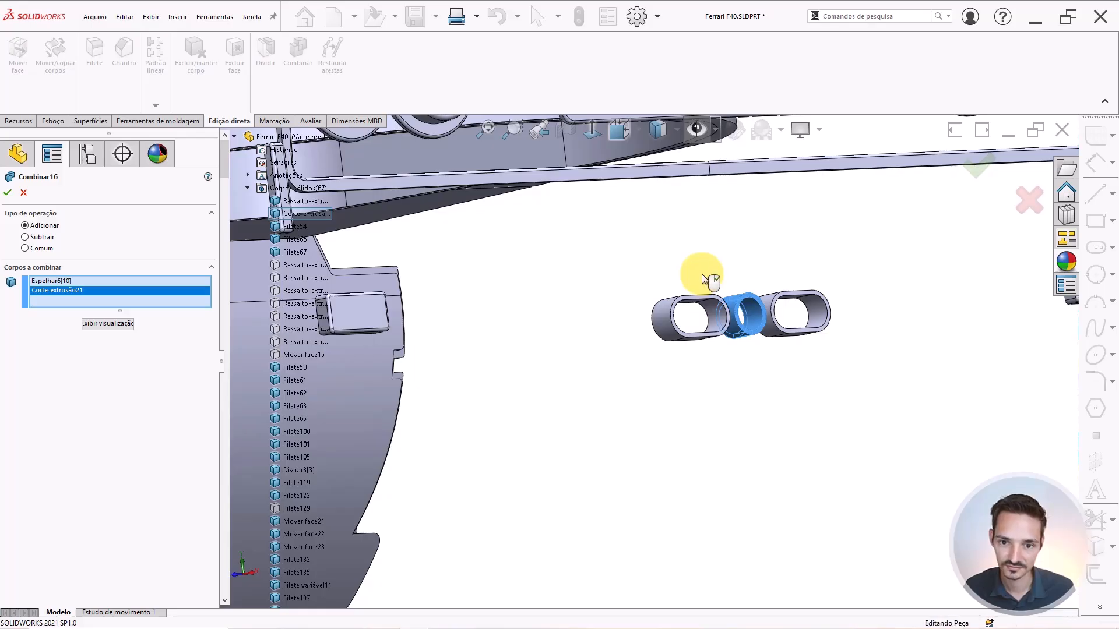
{"action": "scroll", "coordinate": [701, 273], "scroll_direction": "up", "scroll_amount": 2}
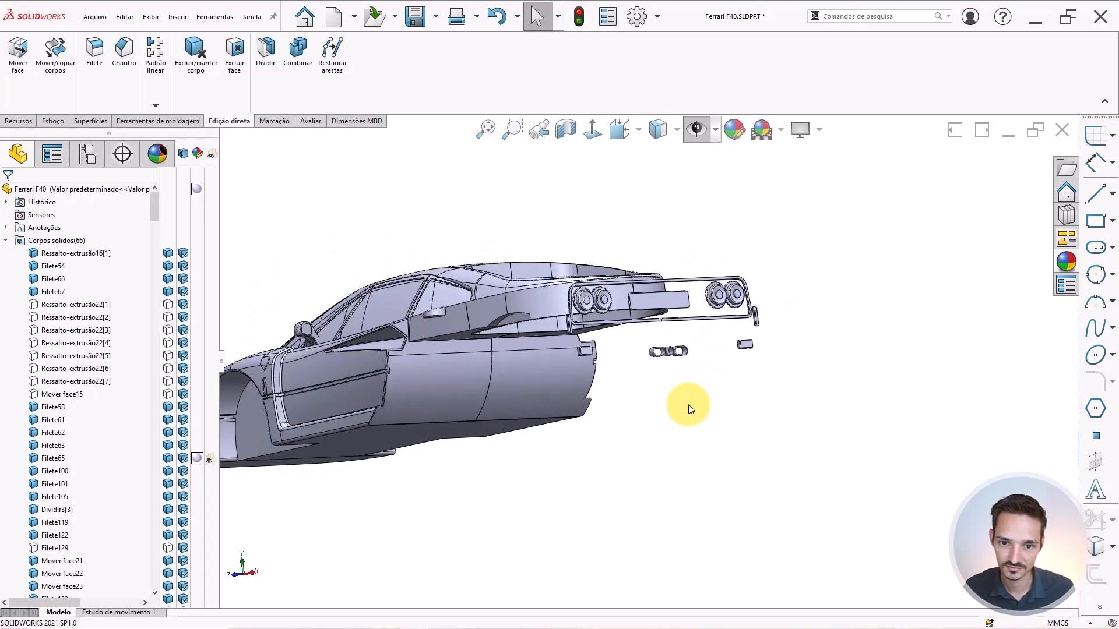
{"action": "scroll", "coordinate": [673, 299], "scroll_direction": "down", "scroll_amount": 2}
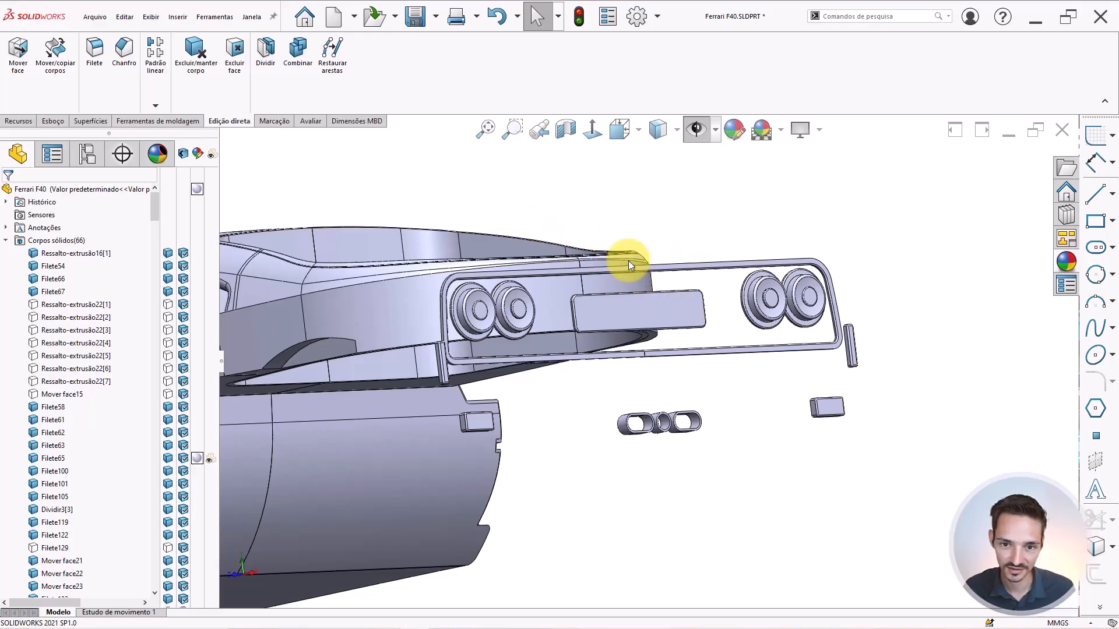
Combine Filete100 and Espelhar6[20] into a single rear frame solid.
{"action": "left_click", "coordinate": [298, 49]}
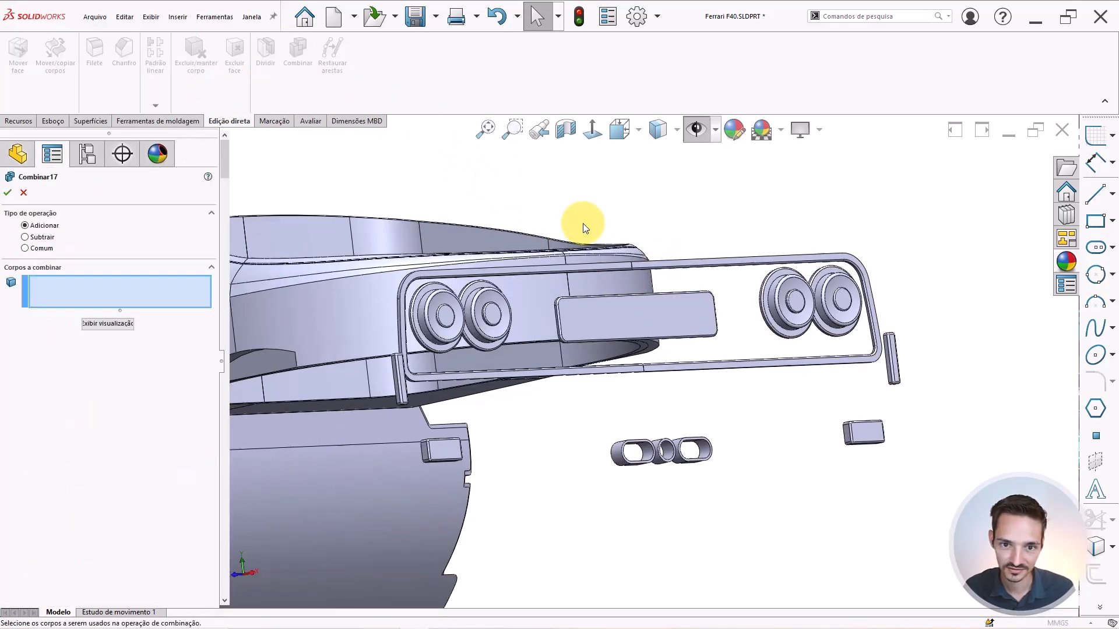
{"action": "left_click", "coordinate": [646, 265]}
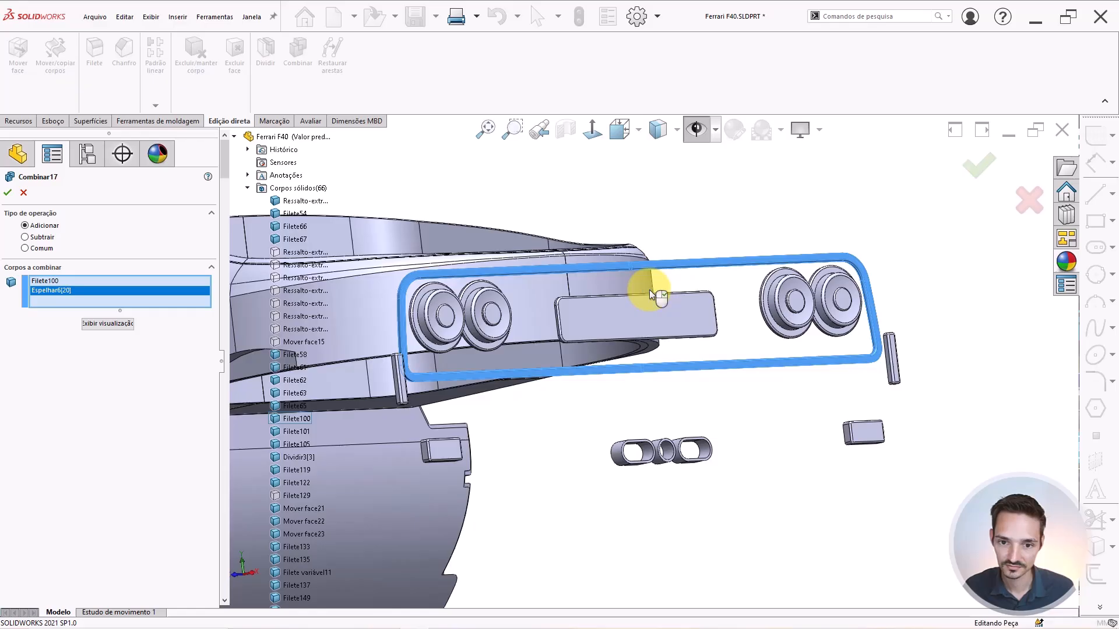
{"action": "right_click", "coordinate": [651, 295]}
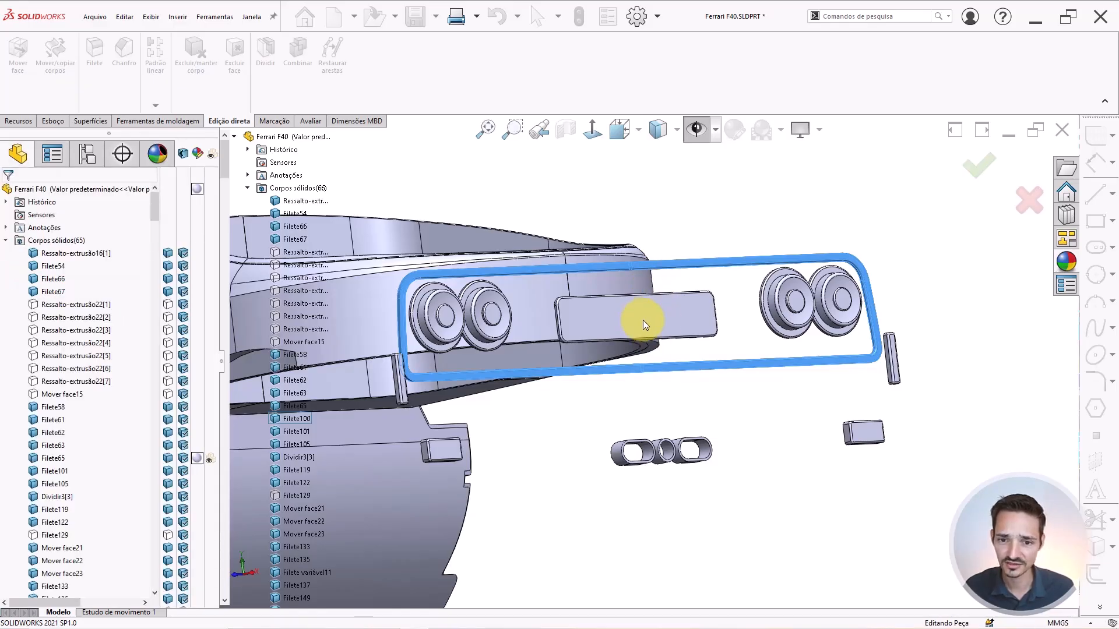
Zoom to fit and orbit the car to view its full side toward the front.
{"action": "key", "text": "f"}
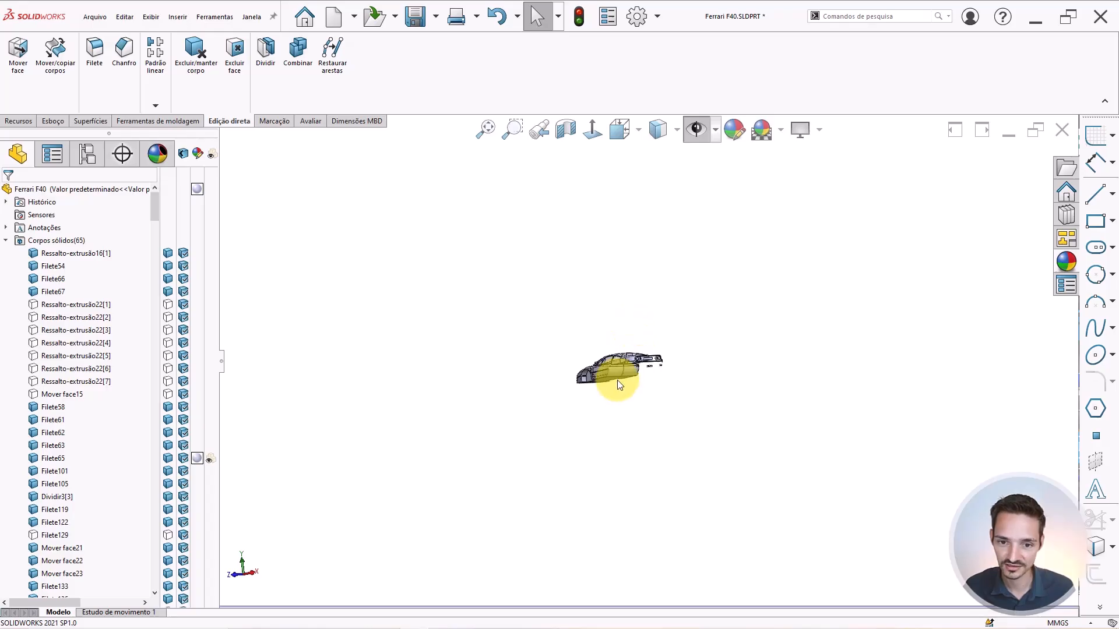
{"action": "middle_click_drag", "start_coordinate": [619, 384], "coordinate": [618, 377]}
{"action": "scroll", "coordinate": [659, 333], "scroll_direction": "up", "scroll_amount": 5}
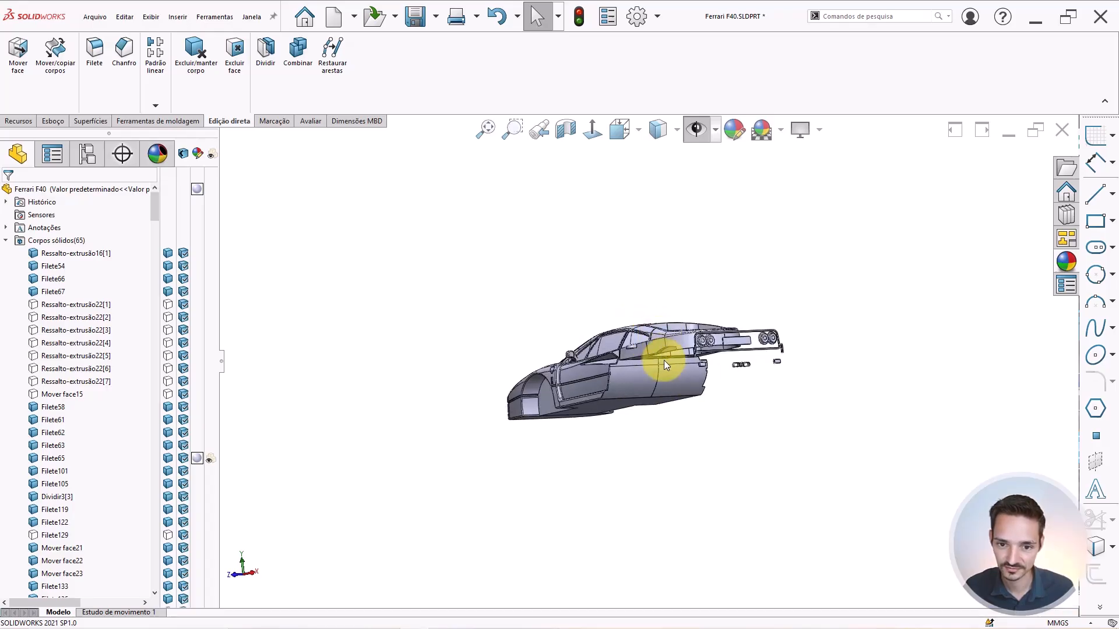
{"action": "scroll", "coordinate": [655, 361], "scroll_direction": "up", "scroll_amount": 3}
{"action": "middle_click_drag", "start_coordinate": [656, 361], "coordinate": [795, 398]}
{"action": "middle_click_drag", "start_coordinate": [793, 402], "coordinate": [788, 412]}
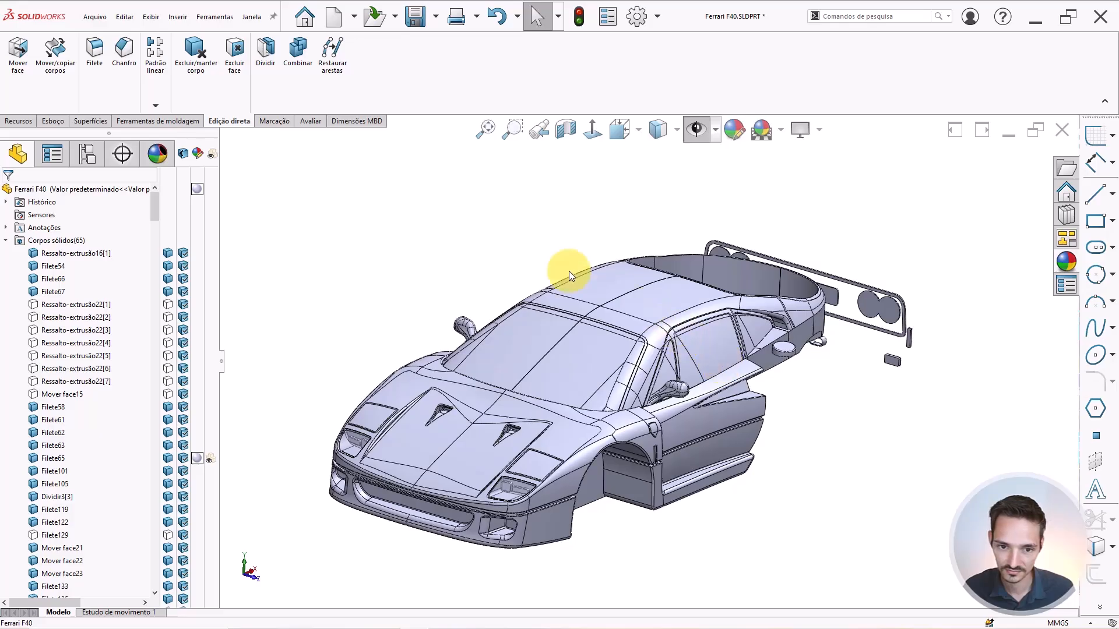
Combine roof halves Filete variável11 and Espelhar6[5] into one solid.
{"action": "left_click", "coordinate": [303, 65]}
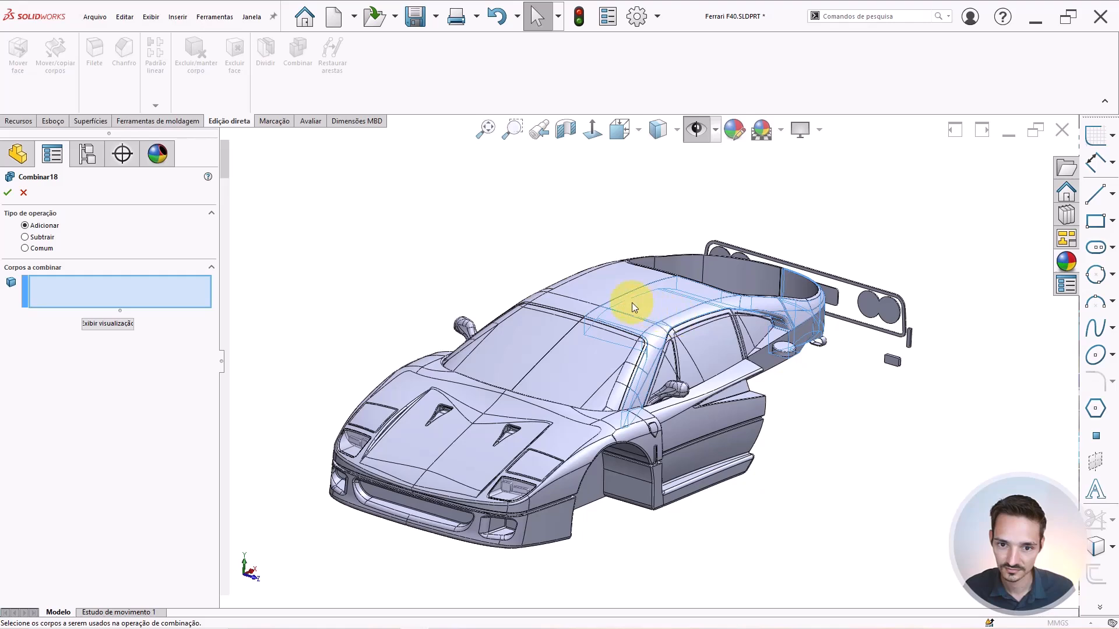
{"action": "left_click", "coordinate": [609, 282]}
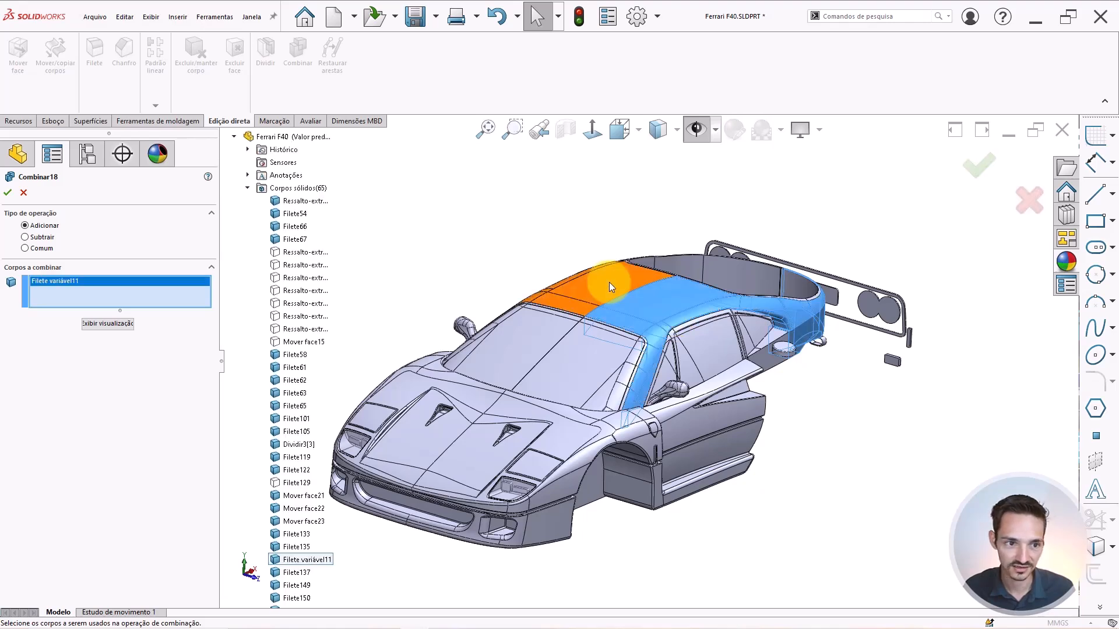
{"action": "left_click", "coordinate": [608, 281]}
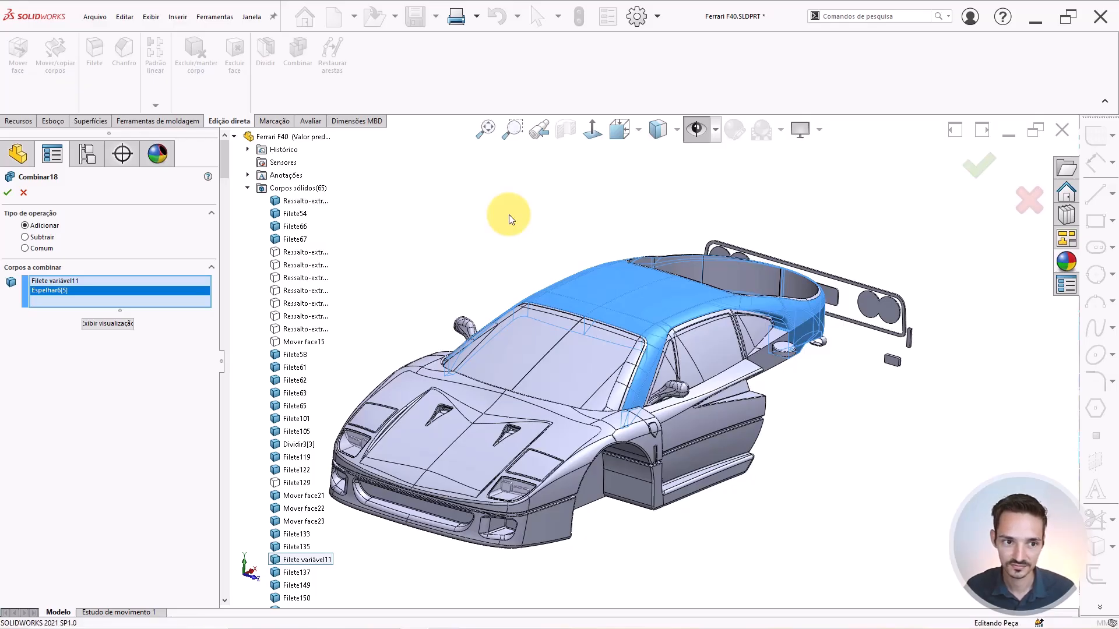
{"action": "key", "text": "Return"}
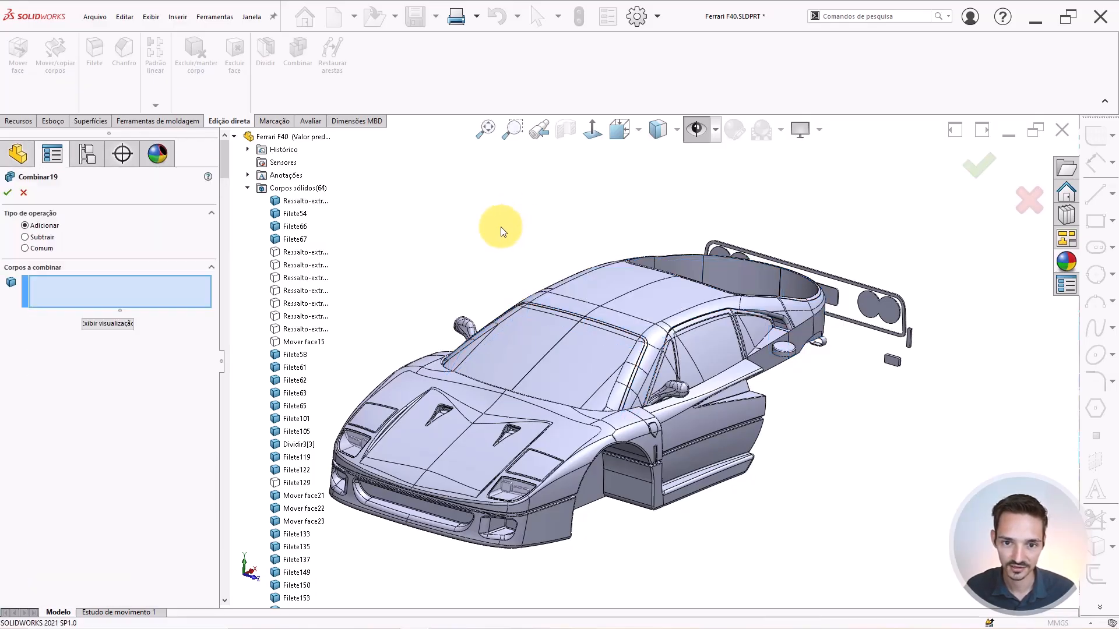
Combine windshield halves Espelhar6[27] and Dividir3[3] into one solid.
{"action": "scroll", "coordinate": [542, 347], "scroll_direction": "down", "scroll_amount": 3}
{"action": "left_click", "coordinate": [542, 347]}
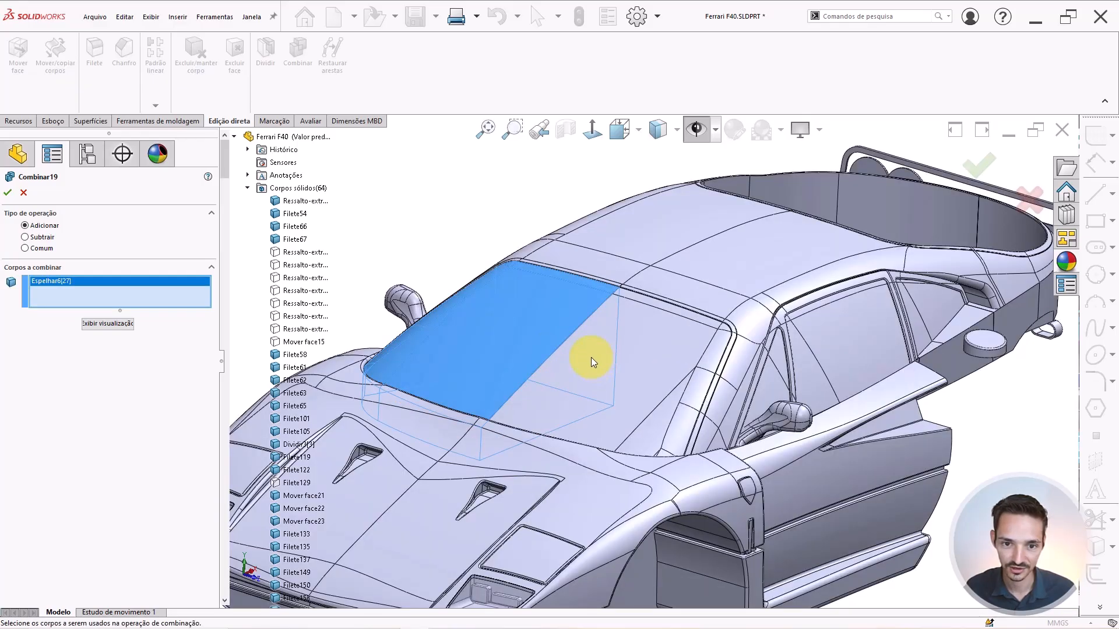
{"action": "left_click", "coordinate": [567, 331]}
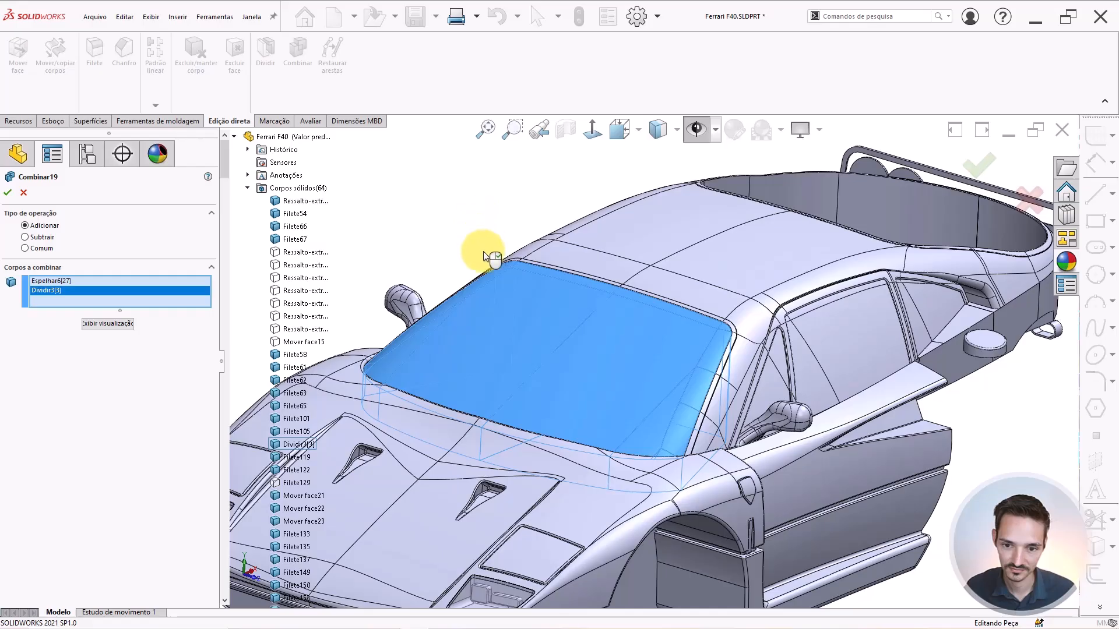
{"action": "key", "text": "Return"}
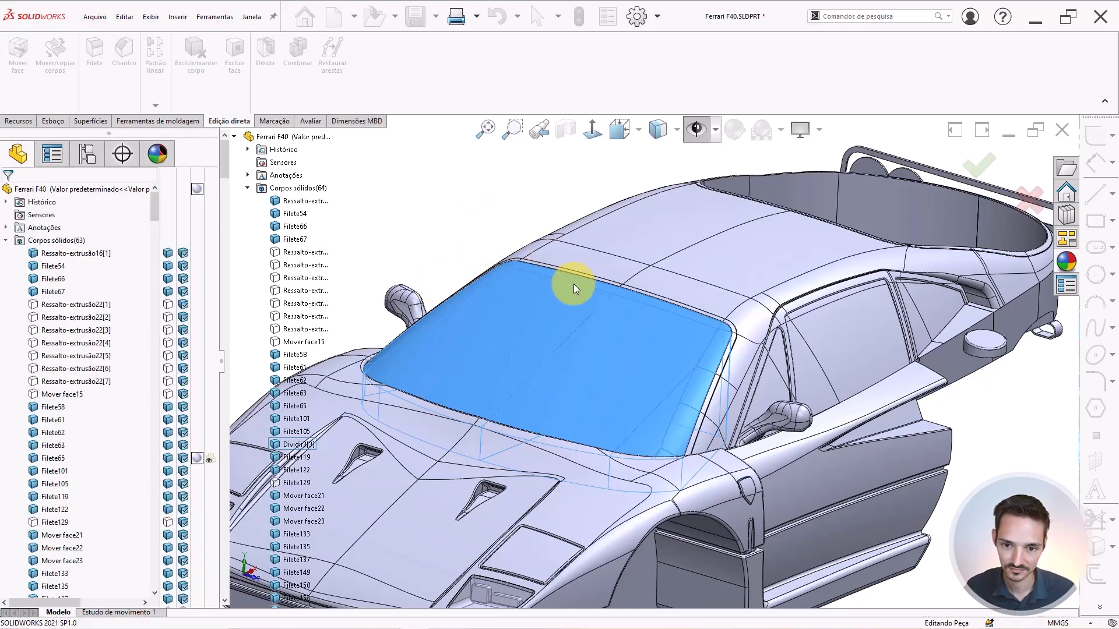
{"action": "scroll", "coordinate": [573, 284], "scroll_direction": "up", "scroll_amount": 1}
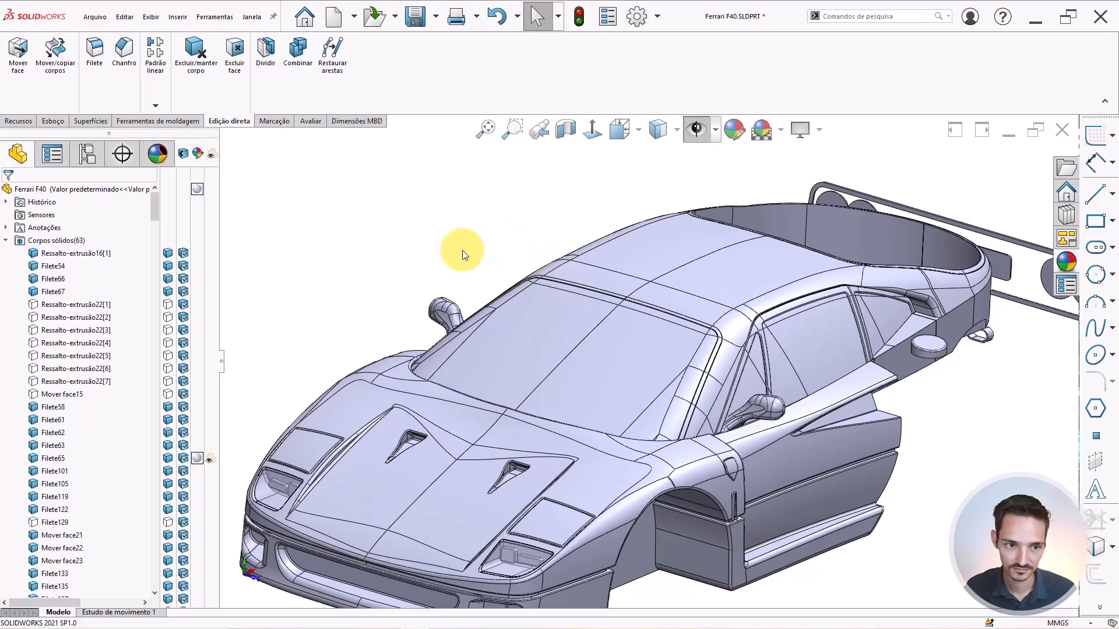
Hide all Corpos sólidos, then undo to bring every solid body back.
{"action": "right_click", "coordinate": [39, 242]}
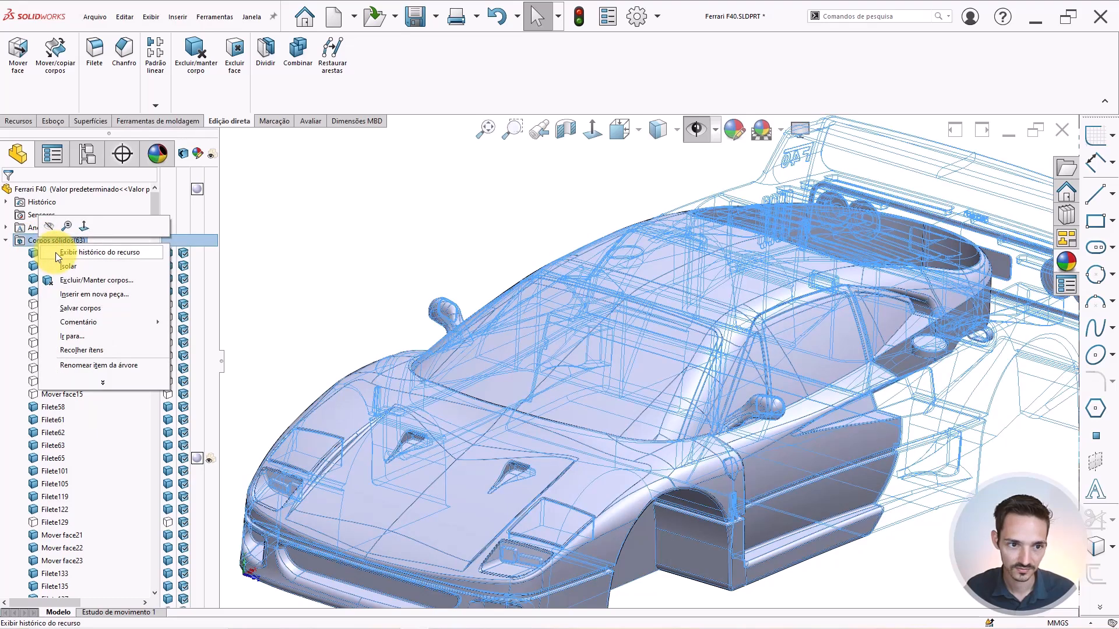
{"action": "left_click", "coordinate": [48, 226]}
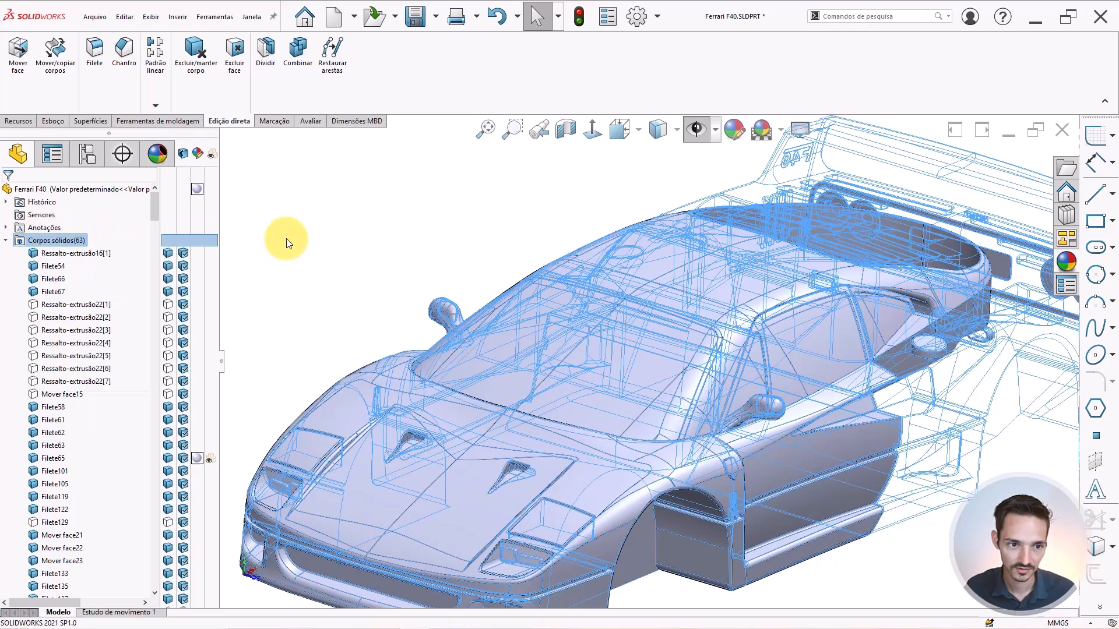
{"action": "right_click", "coordinate": [46, 245]}
{"action": "left_click", "coordinate": [55, 225]}
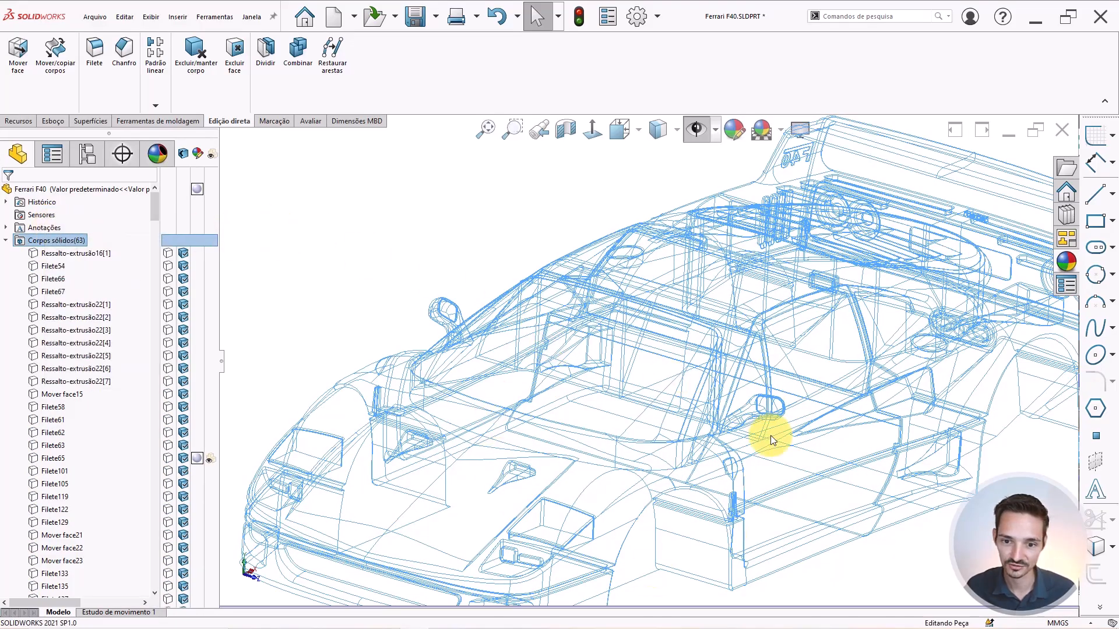
{"action": "key", "text": "ctrl+z"}
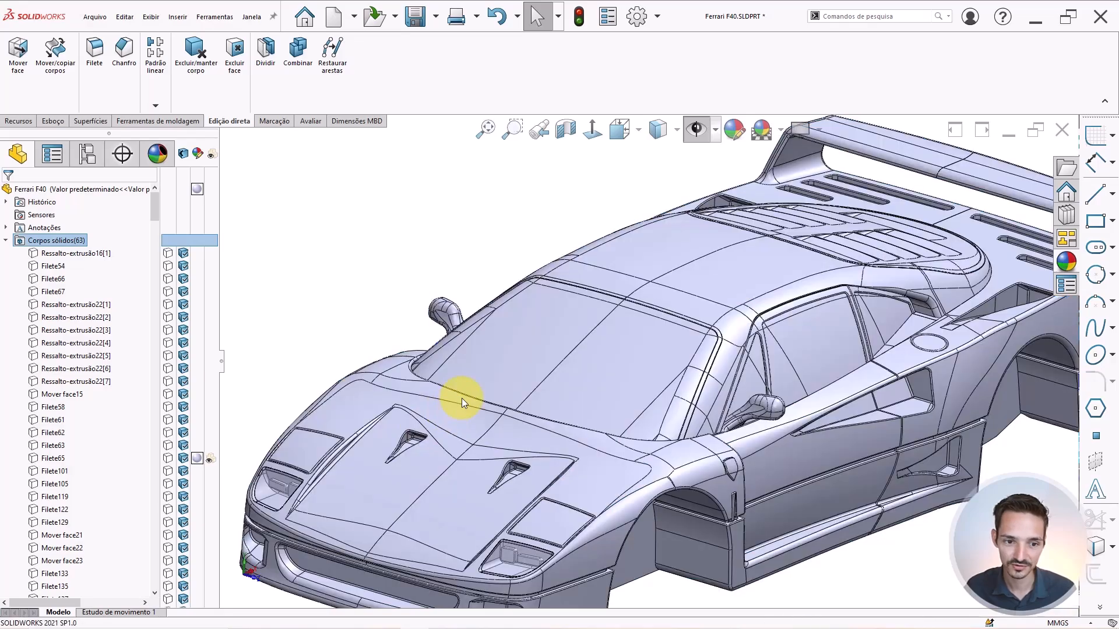
Save the Ferrari F40.SLDPRT part with all 63 bodies shown.
{"action": "key", "text": "f"}
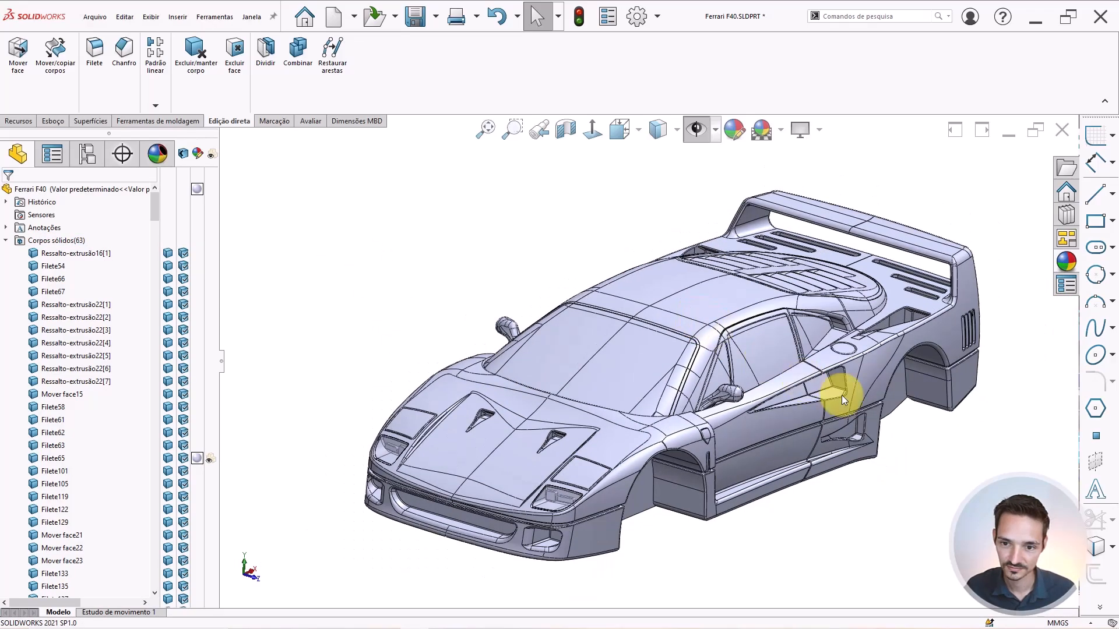
{"action": "scroll", "coordinate": [842, 395], "scroll_direction": "down", "scroll_amount": 3}
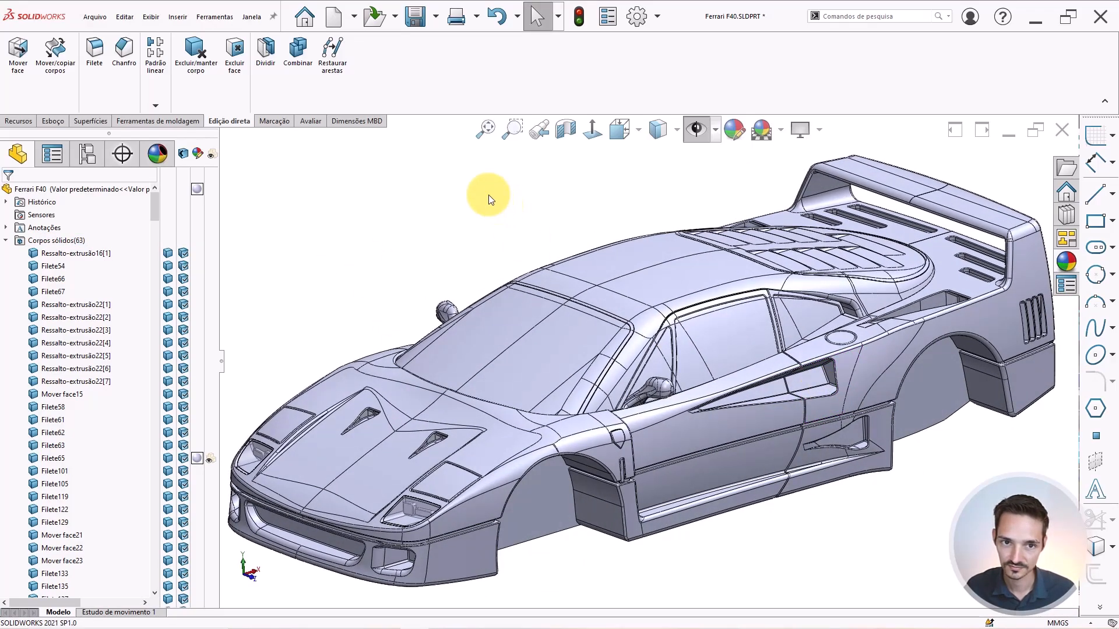
{"action": "middle_click_drag", "start_coordinate": [546, 306], "coordinate": [530, 262]}
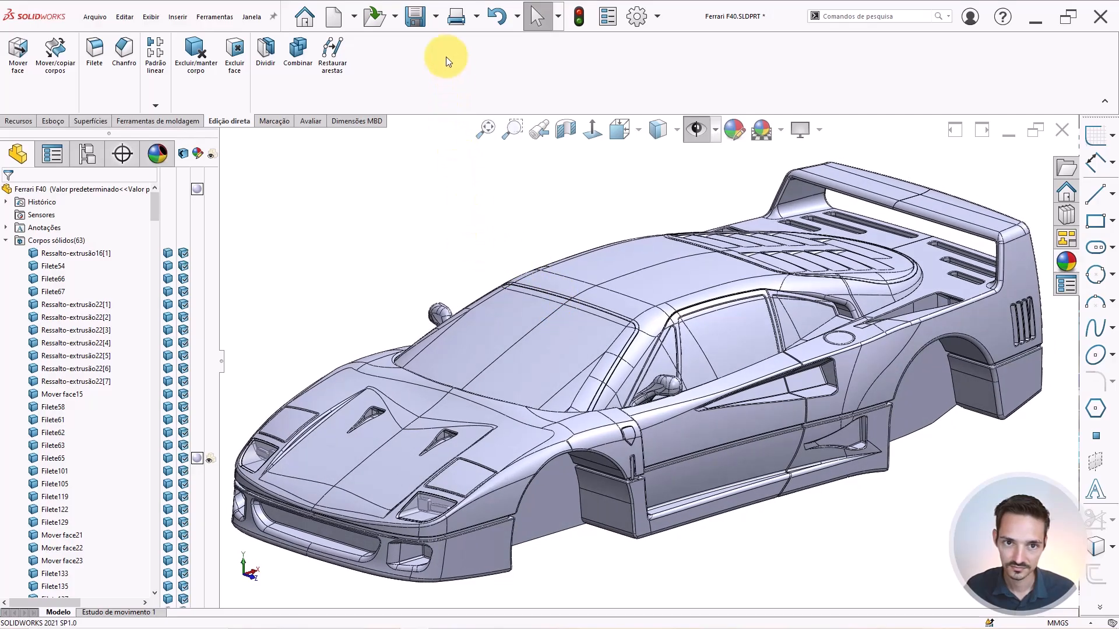
{"action": "left_click", "coordinate": [413, 18]}
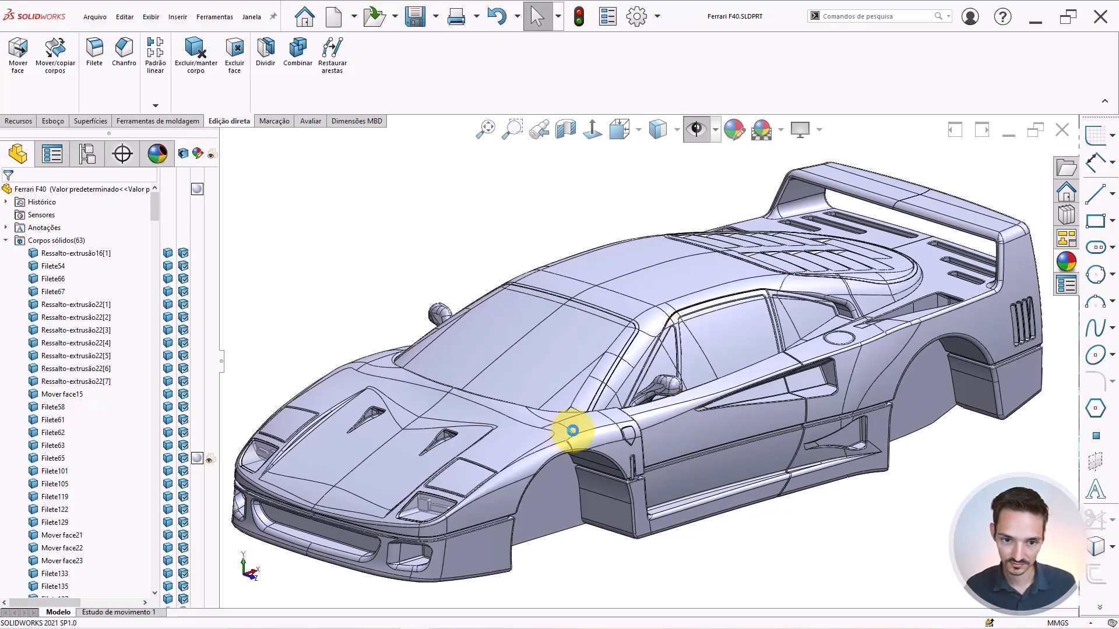
Collapse Corpos sólidos and unsuppress the Rodas folder to show the four wheels.
{"action": "scroll", "coordinate": [572, 431], "scroll_direction": "up", "scroll_amount": 3}
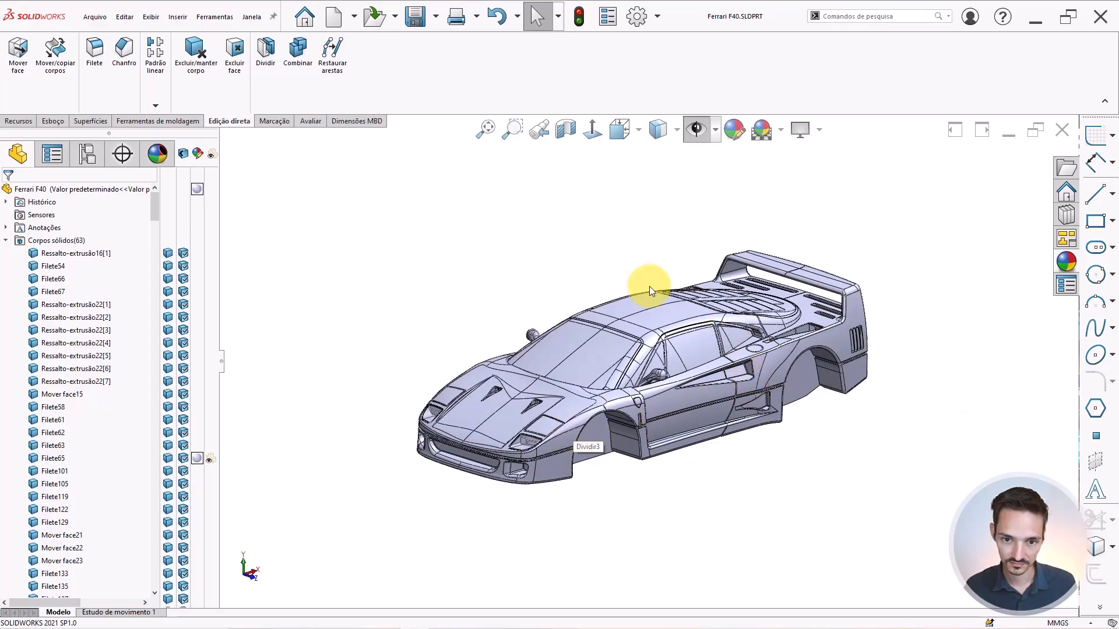
{"action": "left_click", "coordinate": [6, 240]}
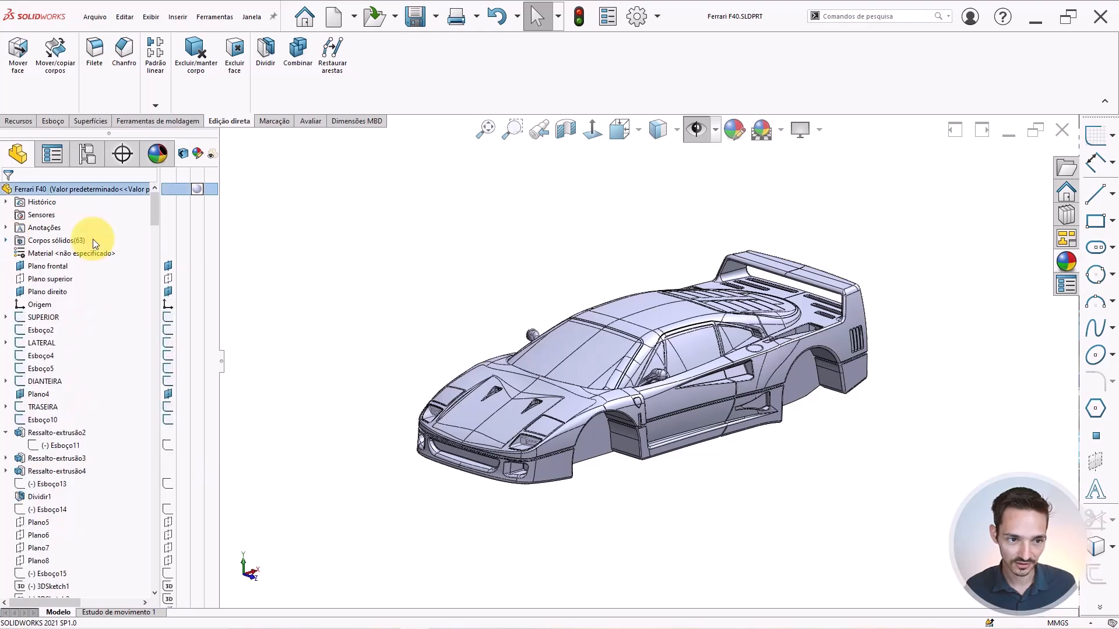
{"action": "scroll", "coordinate": [720, 369], "scroll_direction": "down", "scroll_amount": 2}
{"action": "scroll", "coordinate": [686, 324], "scroll_direction": "up", "scroll_amount": 1}
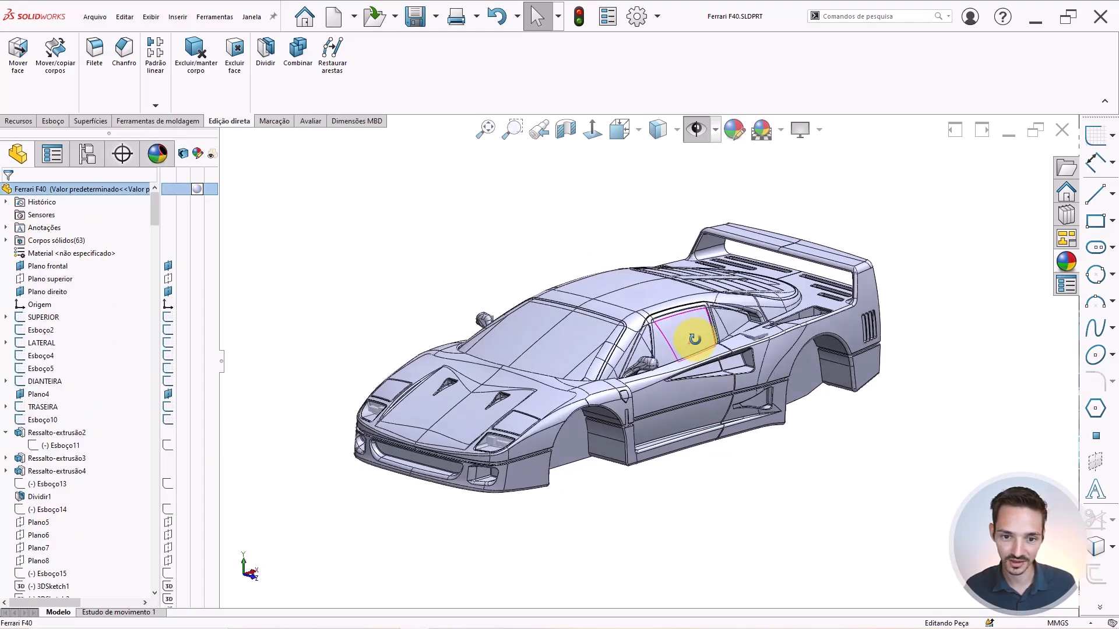
{"action": "left_click_drag", "start_coordinate": [152, 216], "coordinate": [155, 331]}
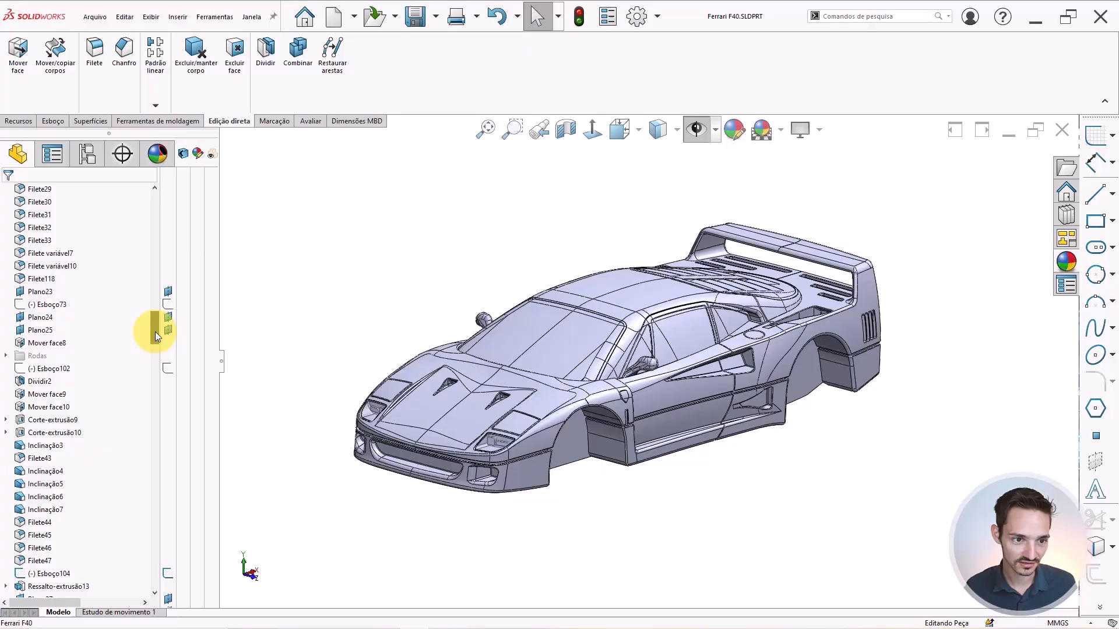
{"action": "right_click", "coordinate": [36, 356]}
{"action": "left_click", "coordinate": [51, 315]}
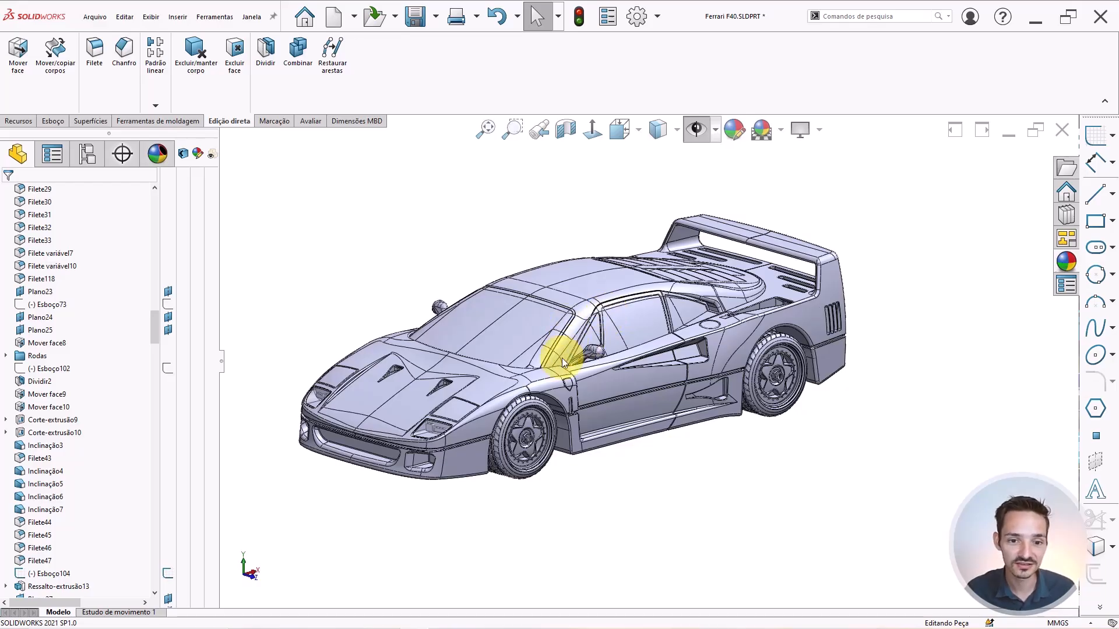
{"action": "scroll", "coordinate": [434, 414], "scroll_direction": "down", "scroll_amount": 5}
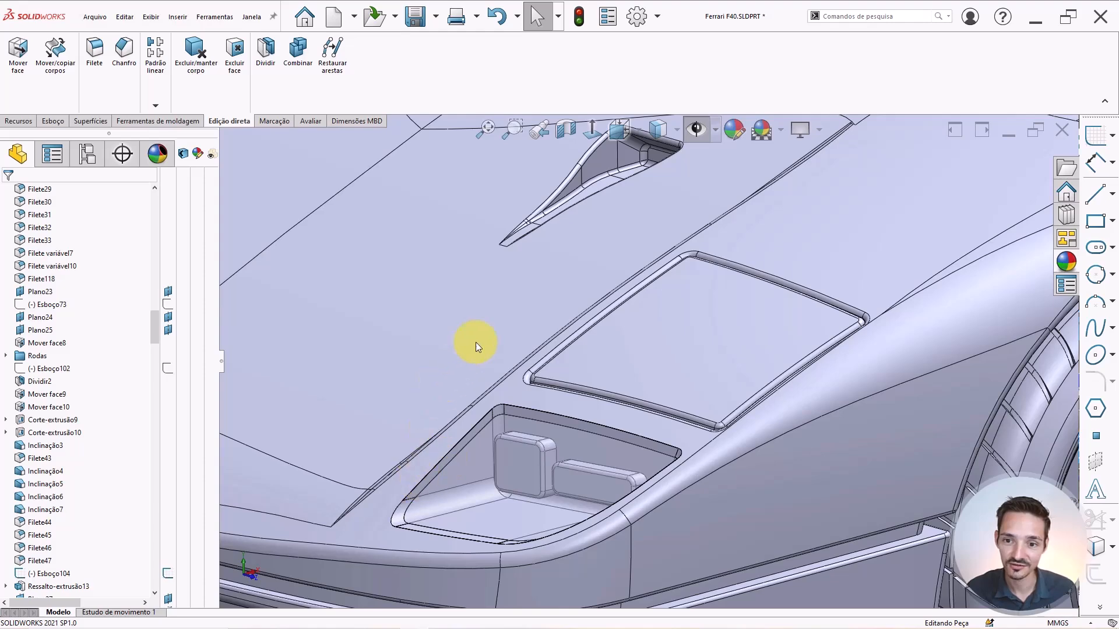
{"action": "scroll", "coordinate": [475, 342], "scroll_direction": "up", "scroll_amount": 10}
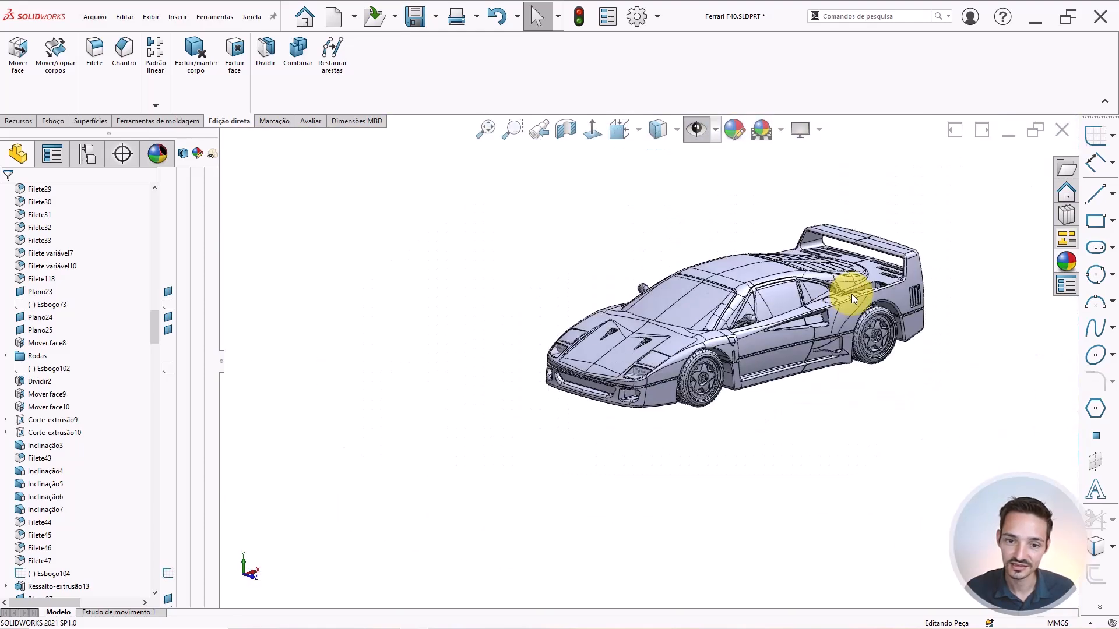
{"action": "scroll", "coordinate": [851, 293], "scroll_direction": "down", "scroll_amount": 3}
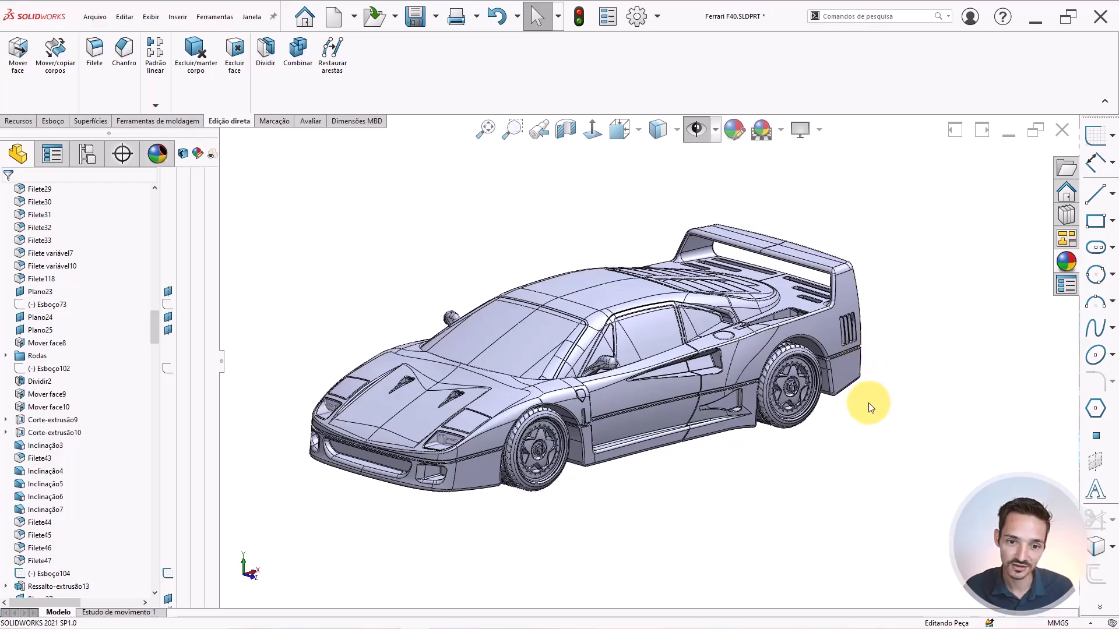
{"action": "middle_click_drag", "start_coordinate": [589, 337], "coordinate": [630, 274]}
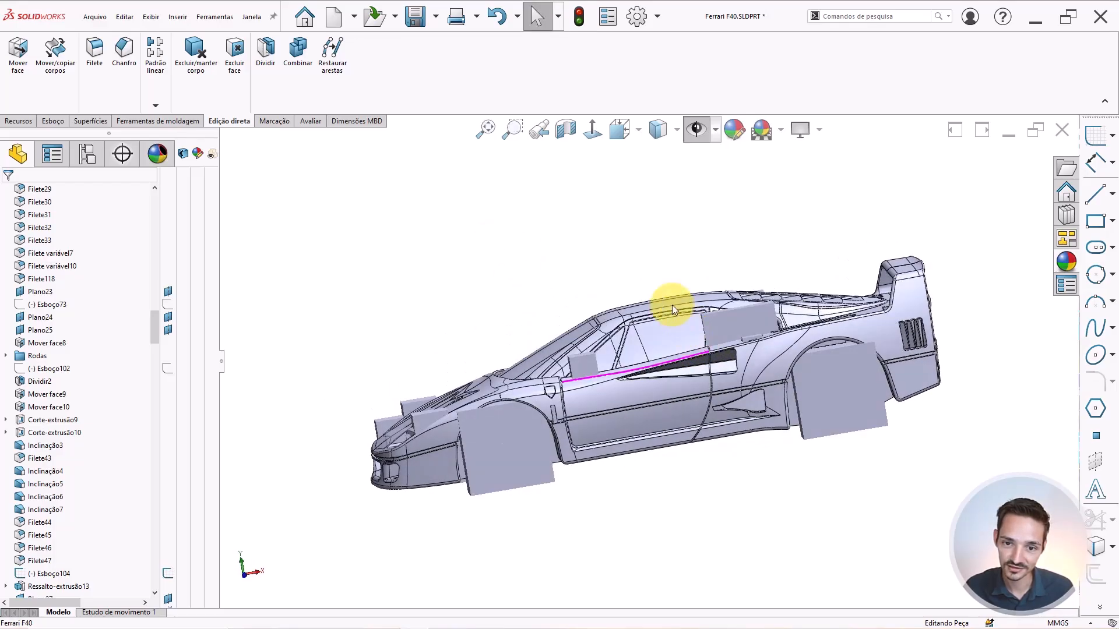
{"action": "left_click", "coordinate": [593, 142]}
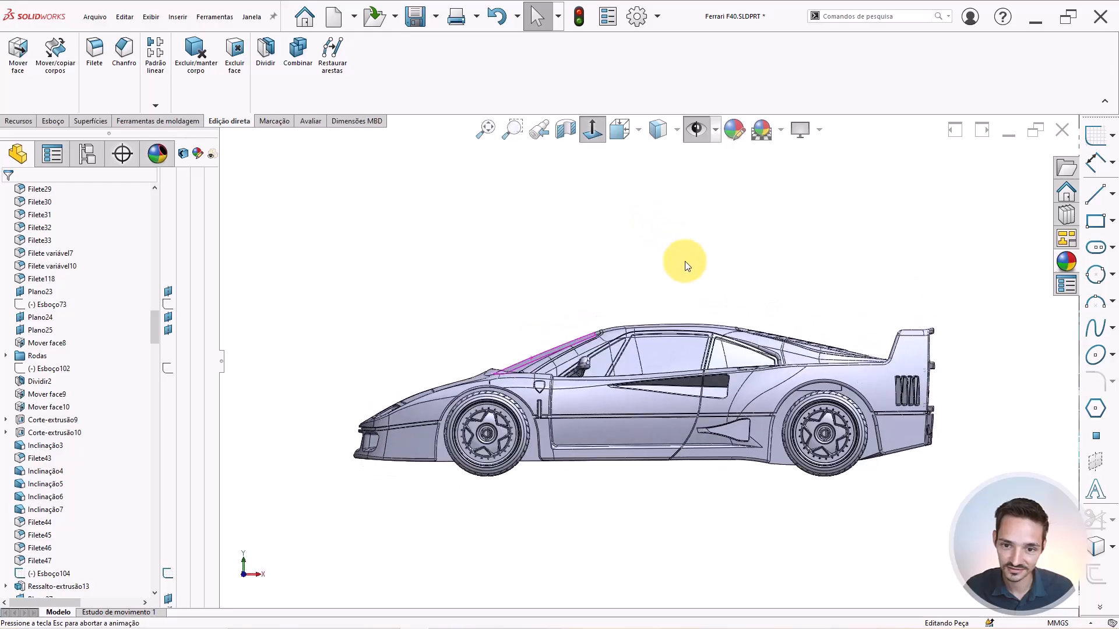
{"action": "middle_click_drag", "start_coordinate": [731, 348], "coordinate": [611, 335]}
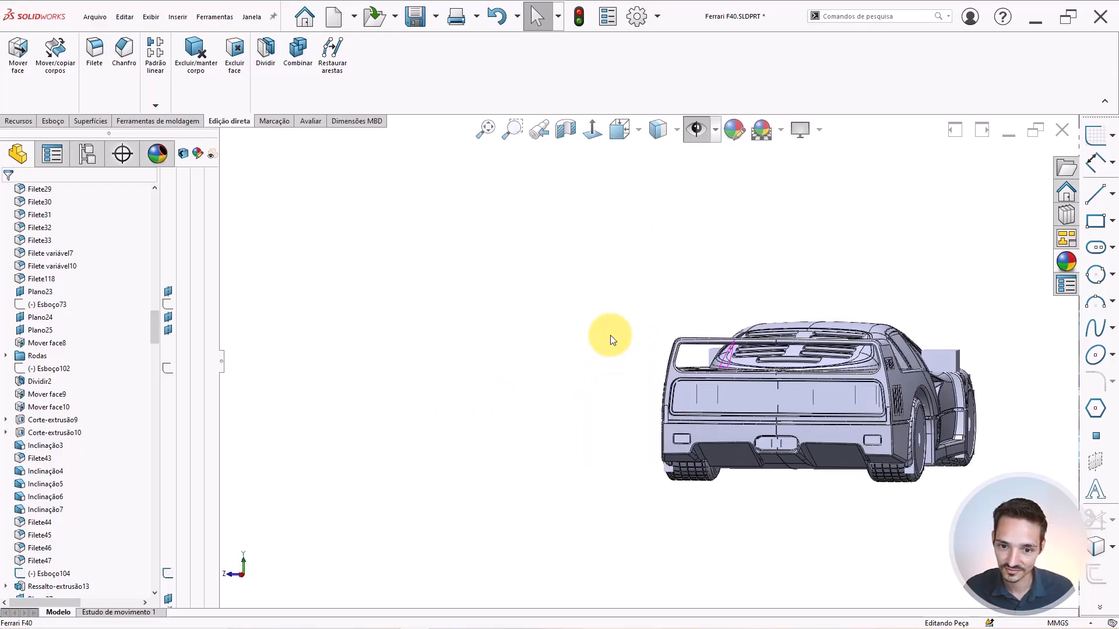
{"action": "scroll", "coordinate": [847, 418], "scroll_direction": "down", "scroll_amount": 3}
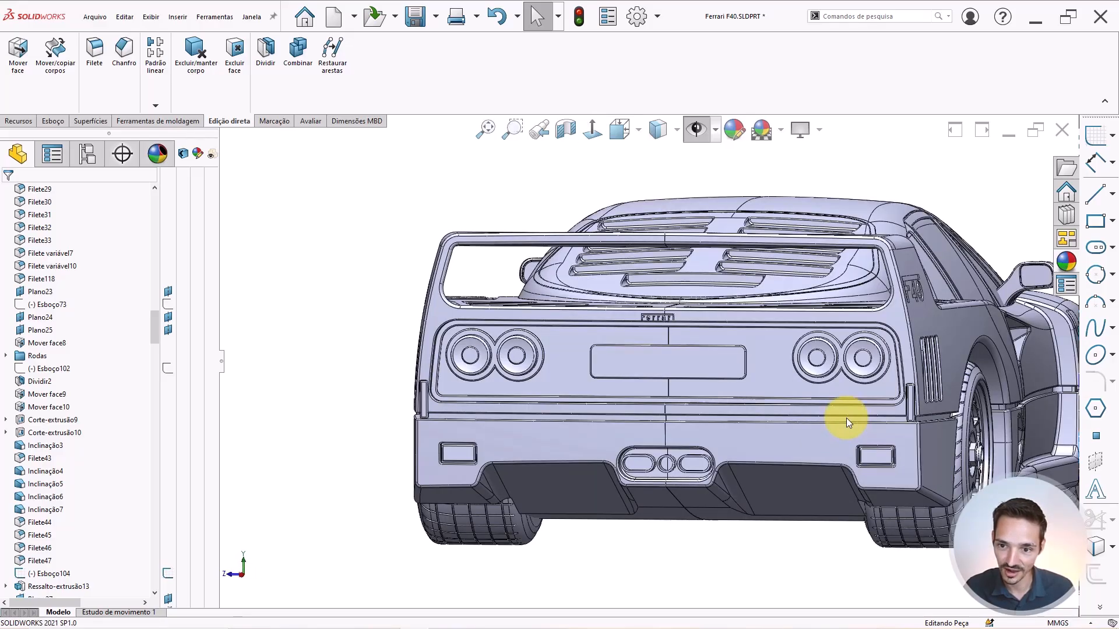
{"action": "scroll", "coordinate": [880, 399], "scroll_direction": "up", "scroll_amount": 3}
{"action": "middle_click_drag", "start_coordinate": [804, 400], "coordinate": [936, 357]}
{"action": "scroll", "coordinate": [950, 357], "scroll_direction": "down", "scroll_amount": 3}
{"action": "scroll", "coordinate": [956, 355], "scroll_direction": "down", "scroll_amount": 2}
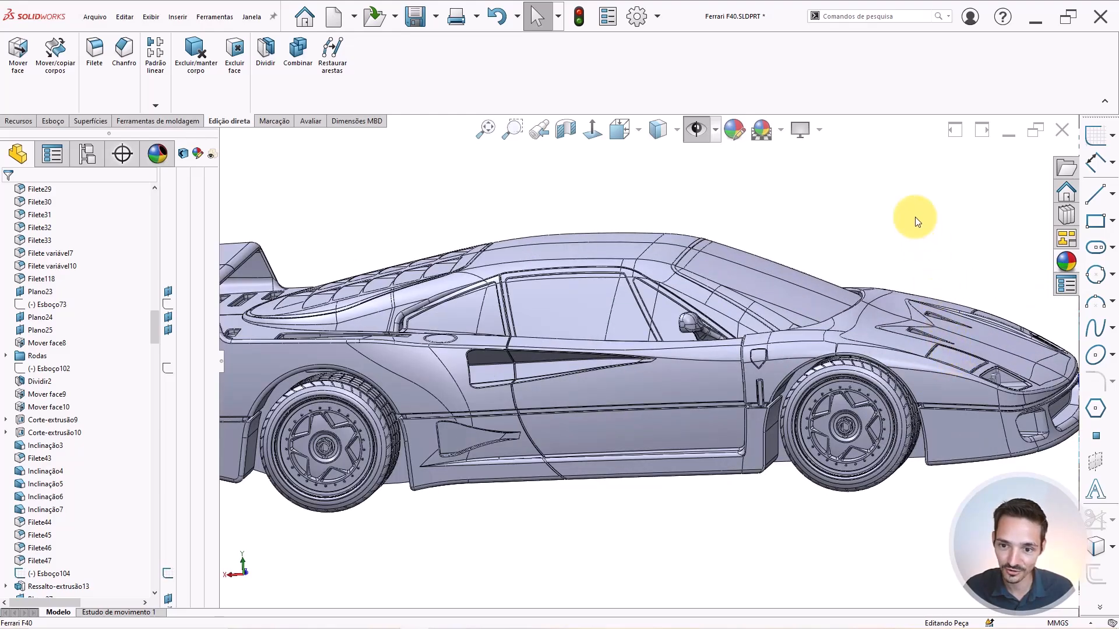
{"action": "middle_click_drag", "start_coordinate": [843, 344], "coordinate": [726, 384]}
{"action": "scroll", "coordinate": [726, 385], "scroll_direction": "up", "scroll_amount": 4}
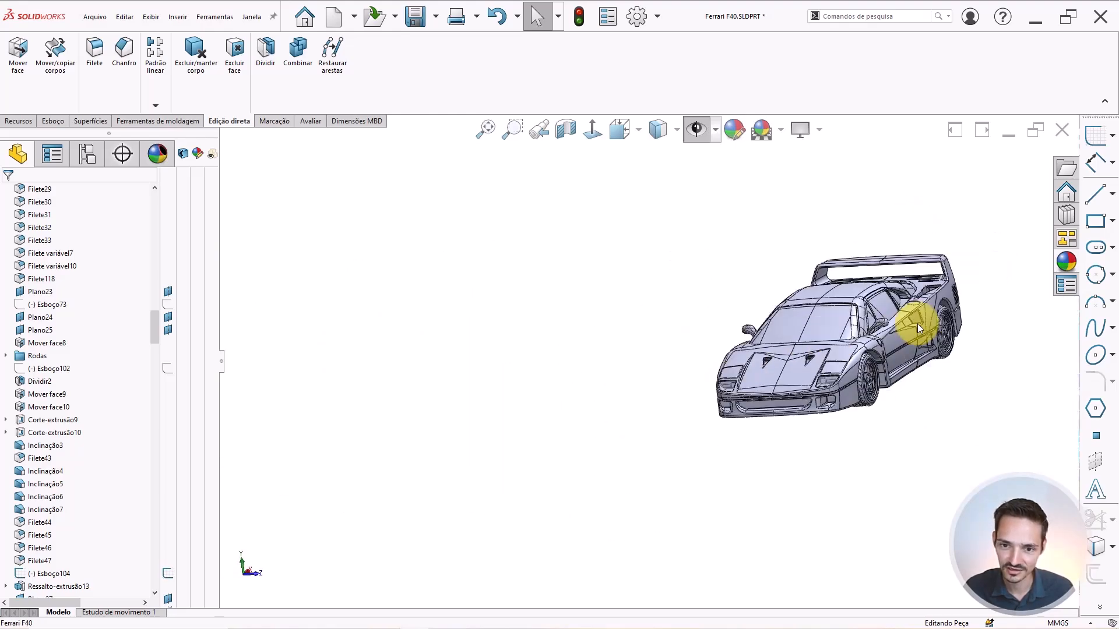
{"action": "scroll", "coordinate": [918, 327], "scroll_direction": "down", "scroll_amount": 4}
{"action": "middle_click_drag", "start_coordinate": [886, 300], "coordinate": [751, 326]}
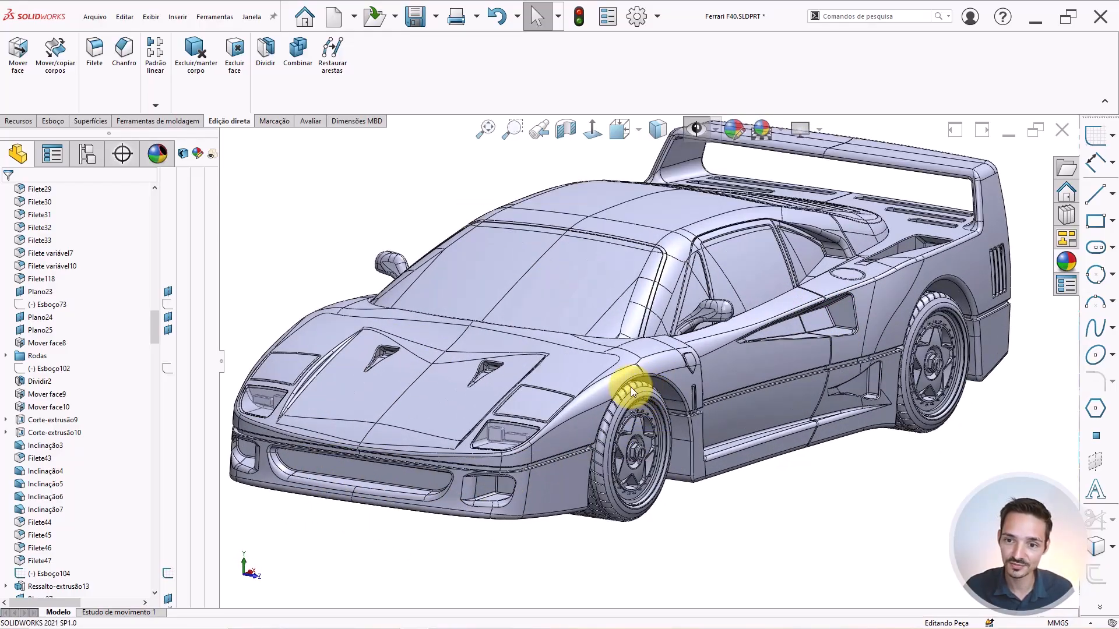
{"action": "scroll", "coordinate": [623, 386], "scroll_direction": "down", "scroll_amount": 3}
{"action": "scroll", "coordinate": [849, 344], "scroll_direction": "up", "scroll_amount": 2}
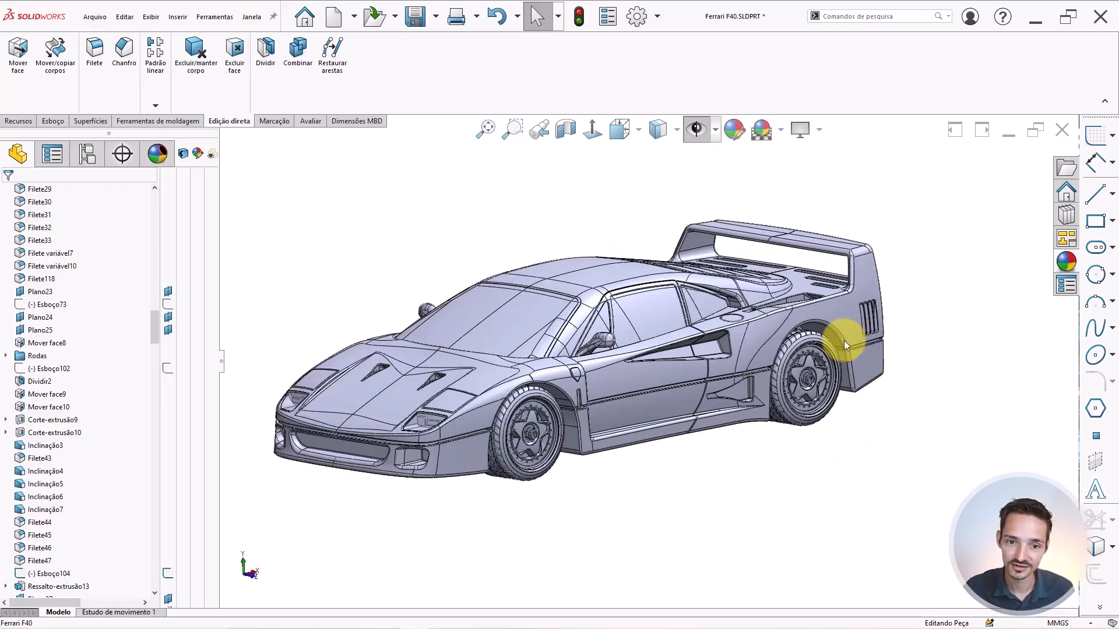
{"action": "scroll", "coordinate": [513, 376], "scroll_direction": "down", "scroll_amount": 2}
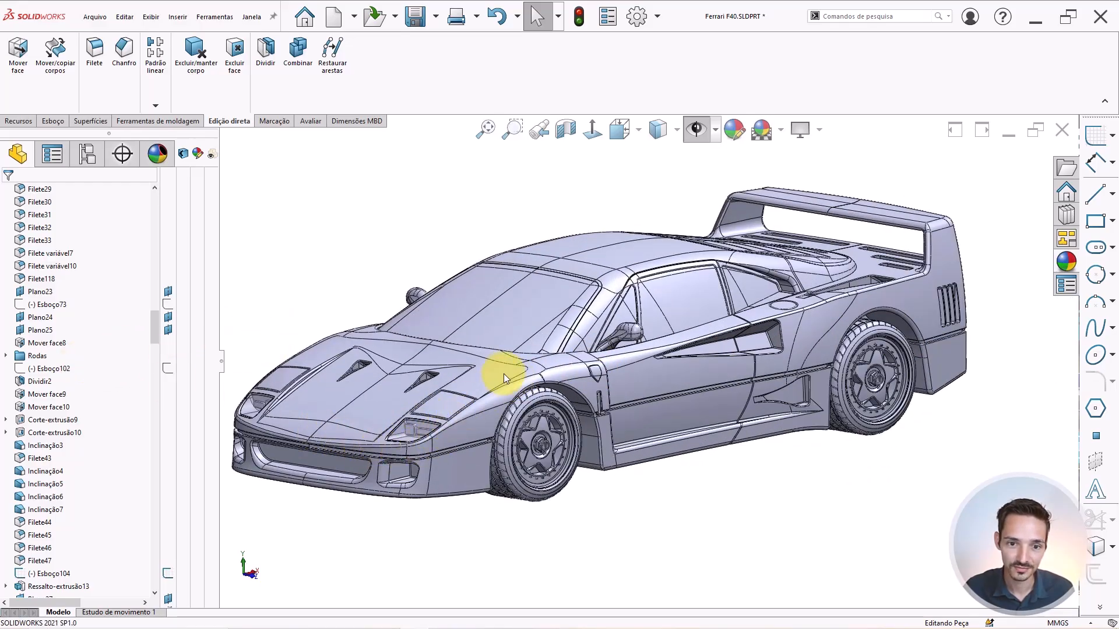
{"action": "scroll", "coordinate": [504, 372], "scroll_direction": "down", "scroll_amount": 2}
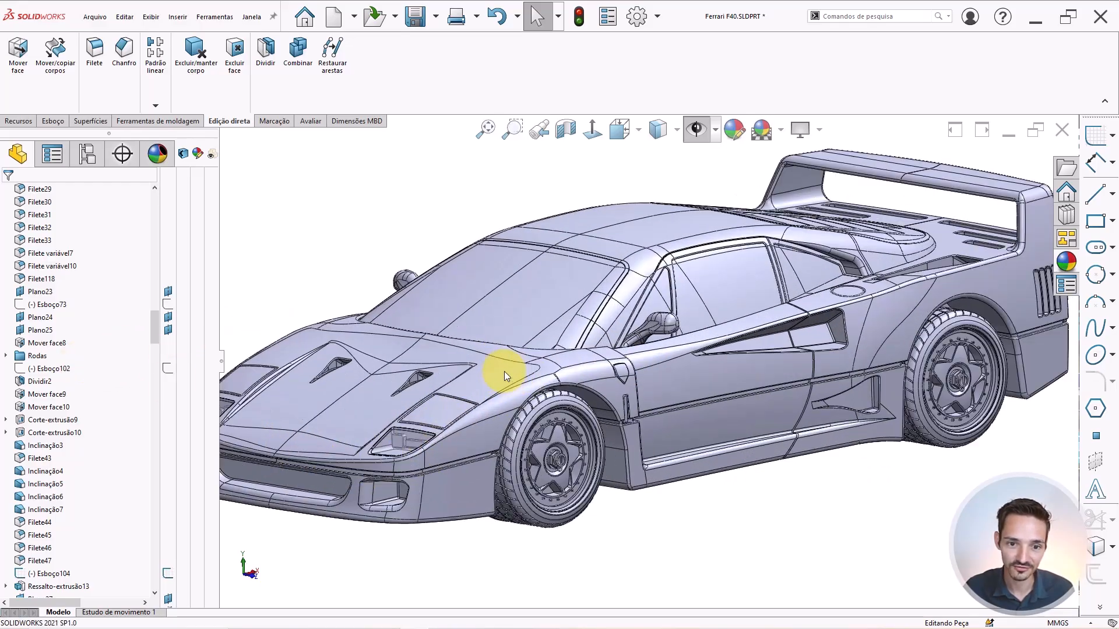
{"action": "left_click", "coordinate": [461, 355]}
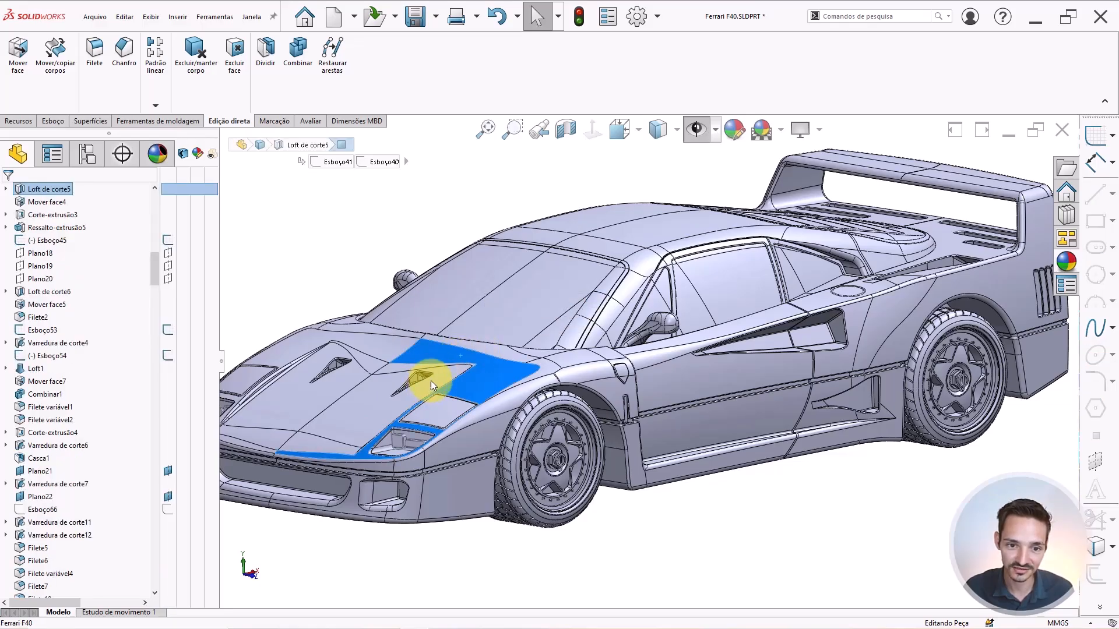
{"action": "left_click", "coordinate": [448, 373]}
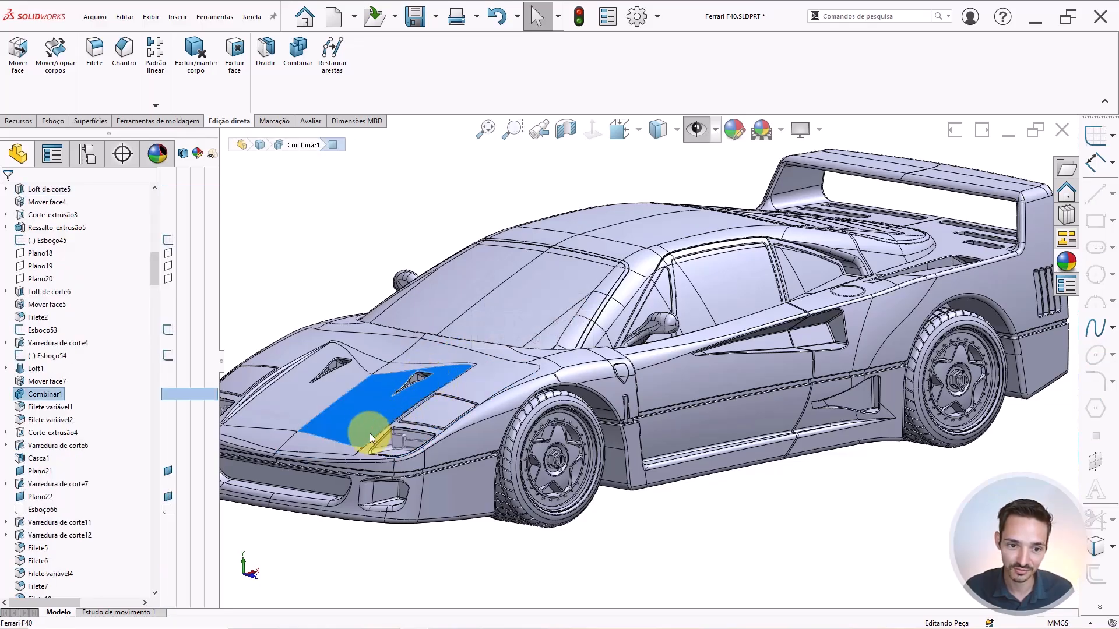
{"action": "left_click", "coordinate": [328, 447]}
{"action": "right_click", "coordinate": [321, 447]}
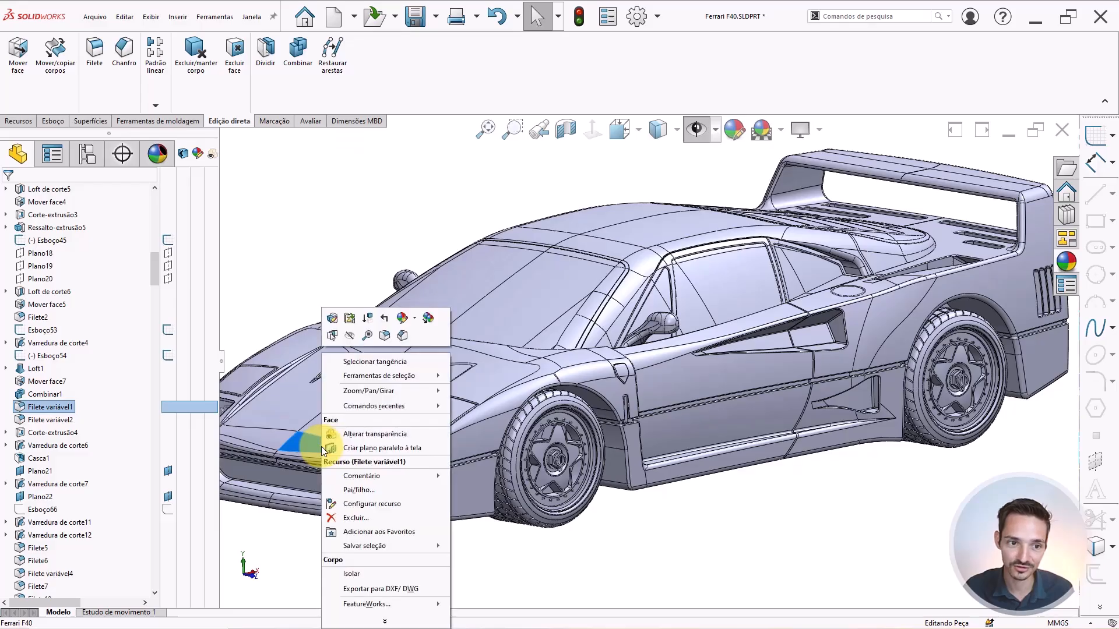
{"action": "left_click", "coordinate": [313, 243]}
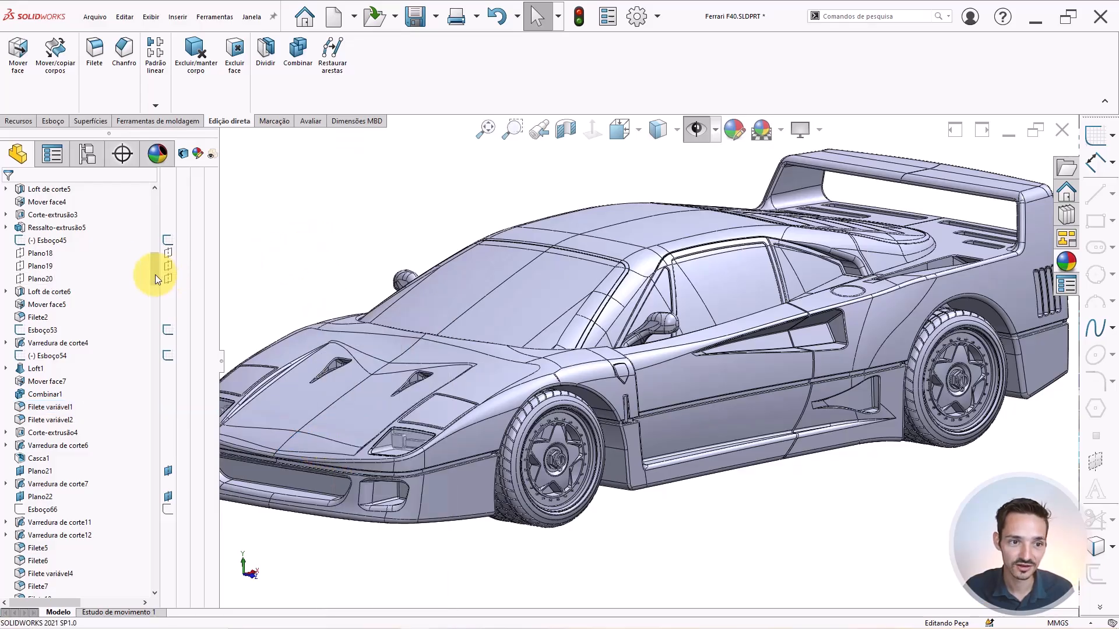
{"action": "left_click_drag", "start_coordinate": [155, 275], "coordinate": [155, 201]}
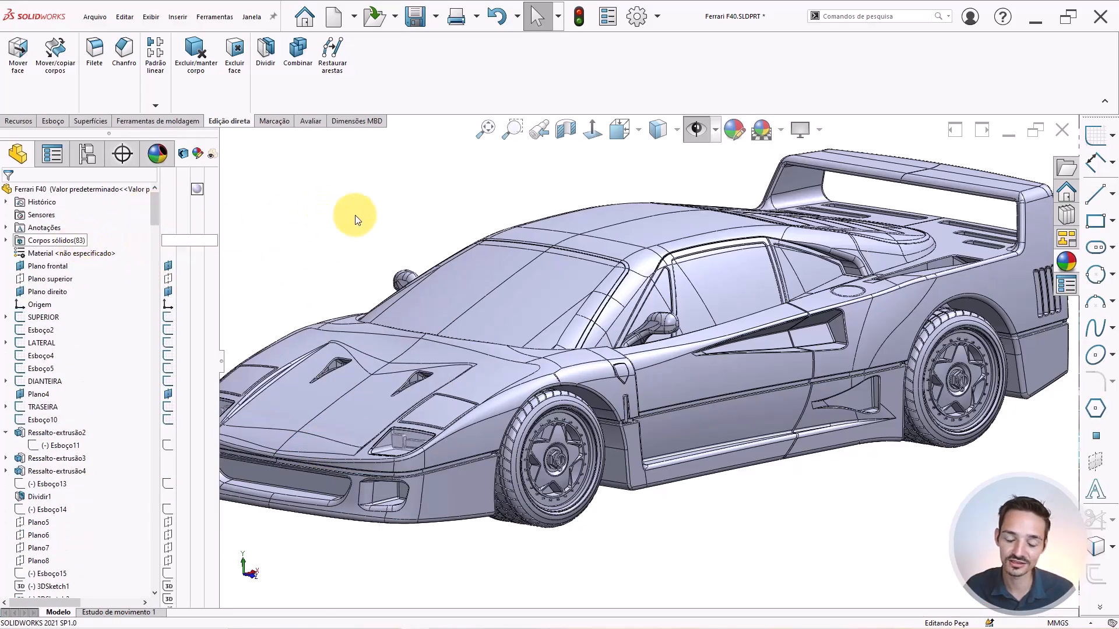
{"action": "key", "text": "f"}
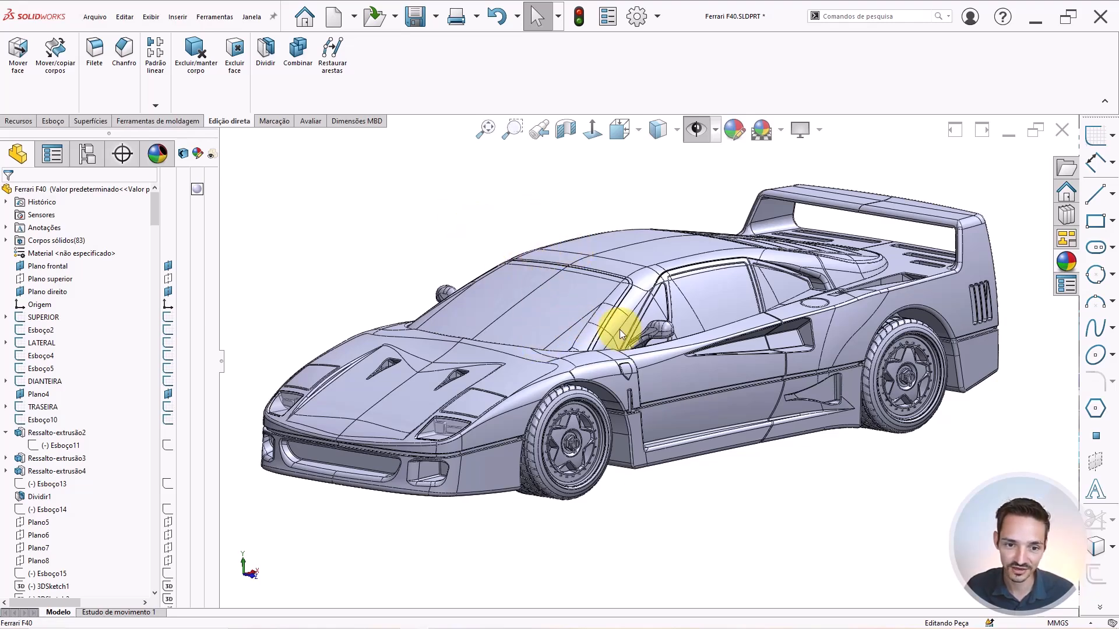
{"action": "middle_click_drag", "start_coordinate": [620, 330], "coordinate": [648, 321]}
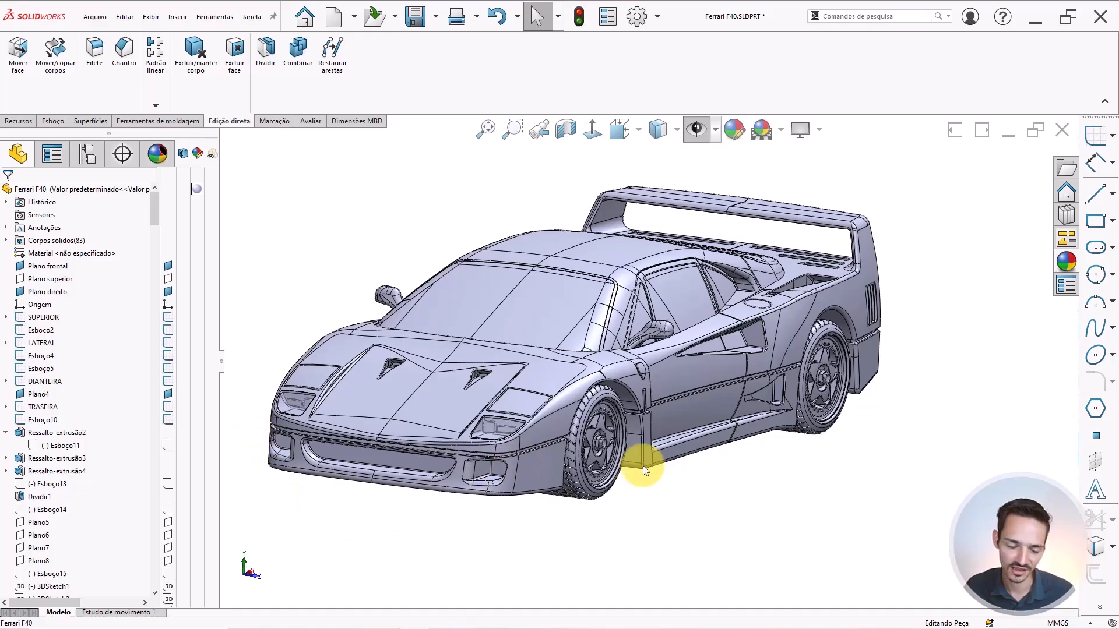